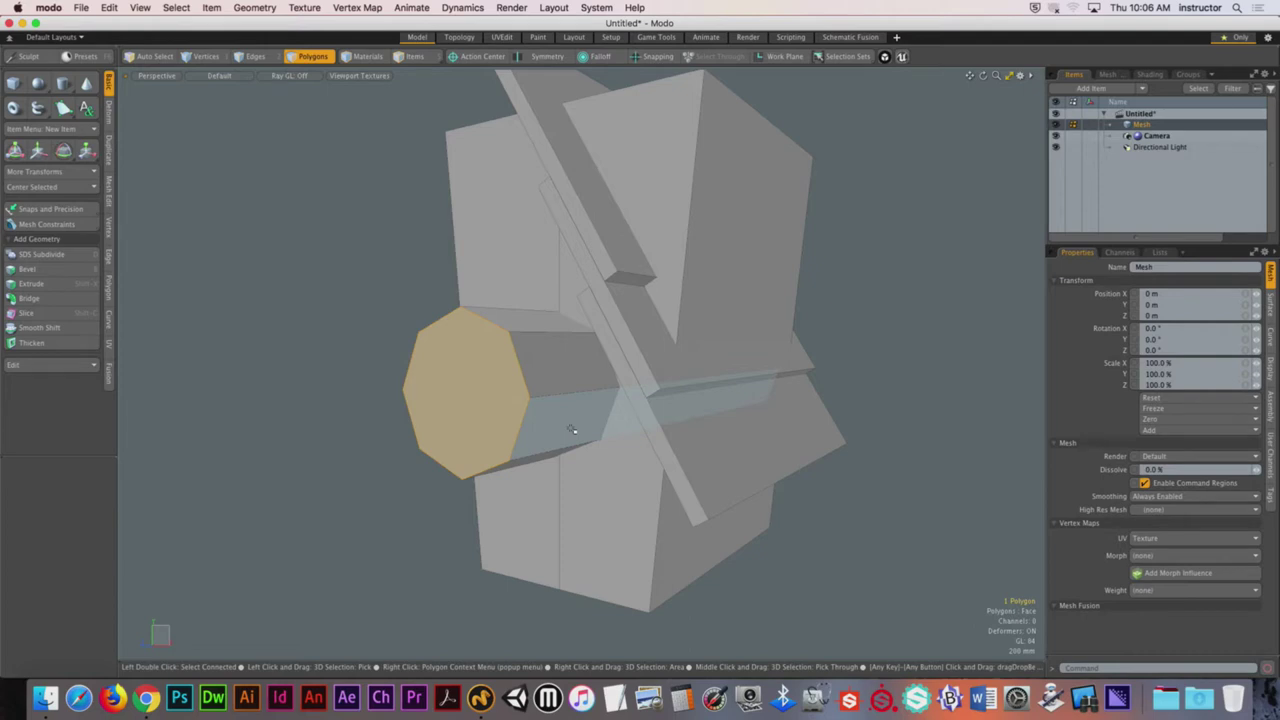
Step: Deselect the octagonal end face and orbit around the box with the prism through its front
left_click(883, 306)
left_click_drag(720, 295, 645, 355, "alt")
key("2")
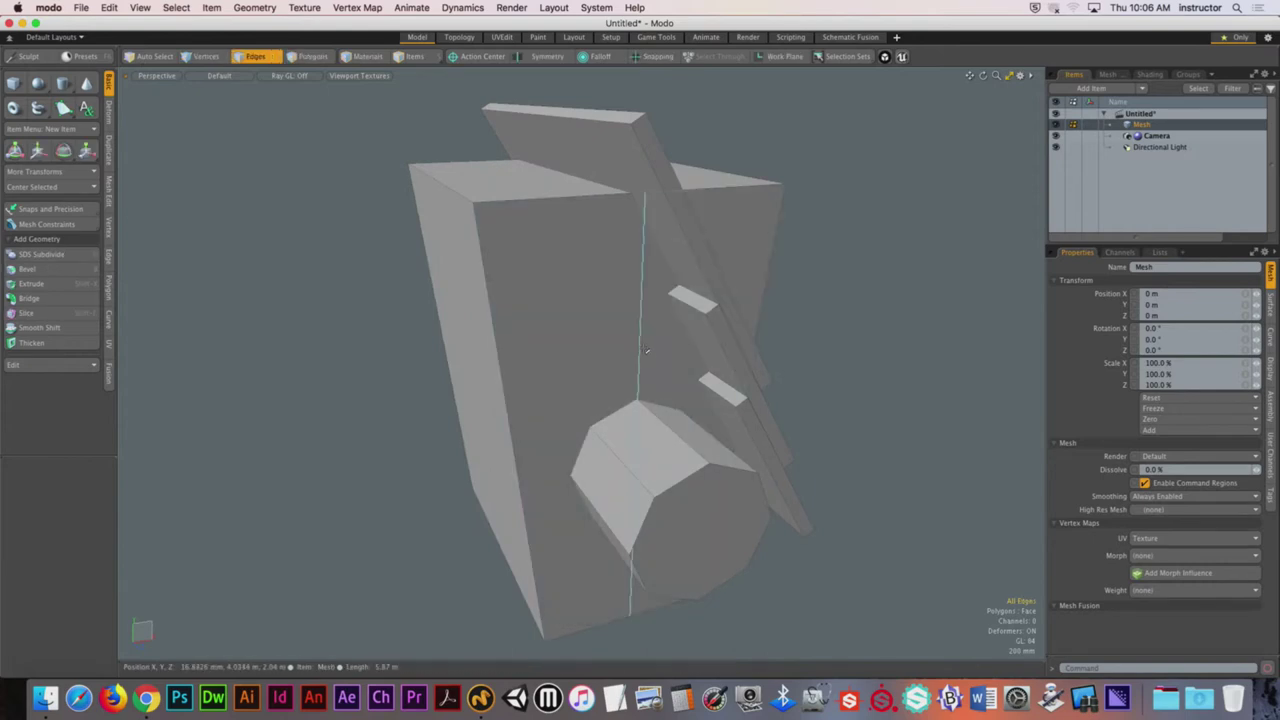
double_click(645, 350)
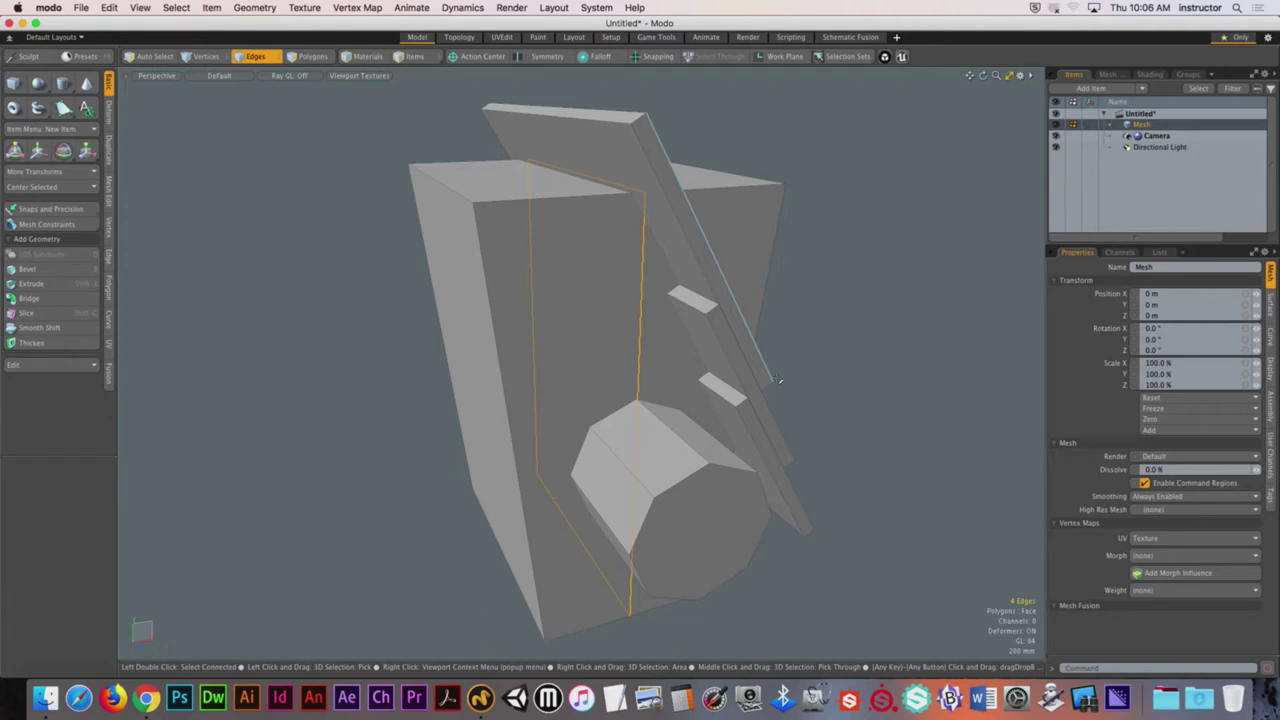
left_click(854, 351)
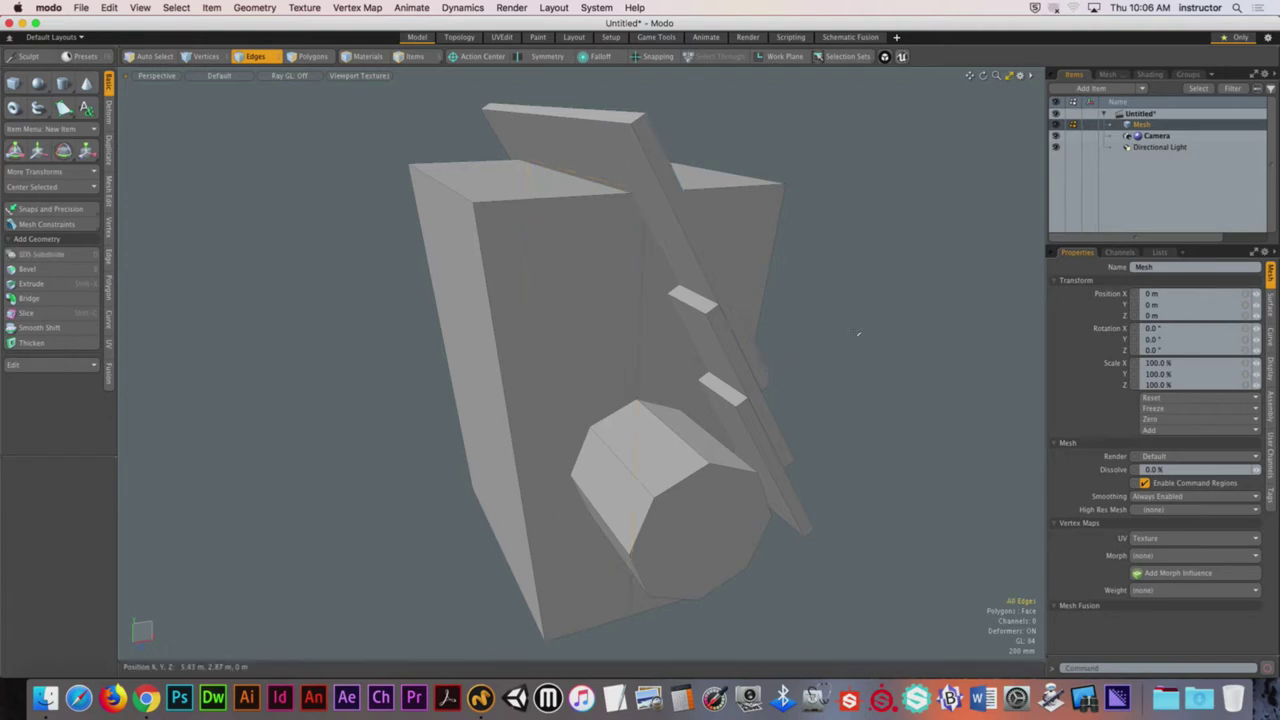
left_click_drag(854, 351, 658, 324, "alt")
key("3")
left_click(572, 271)
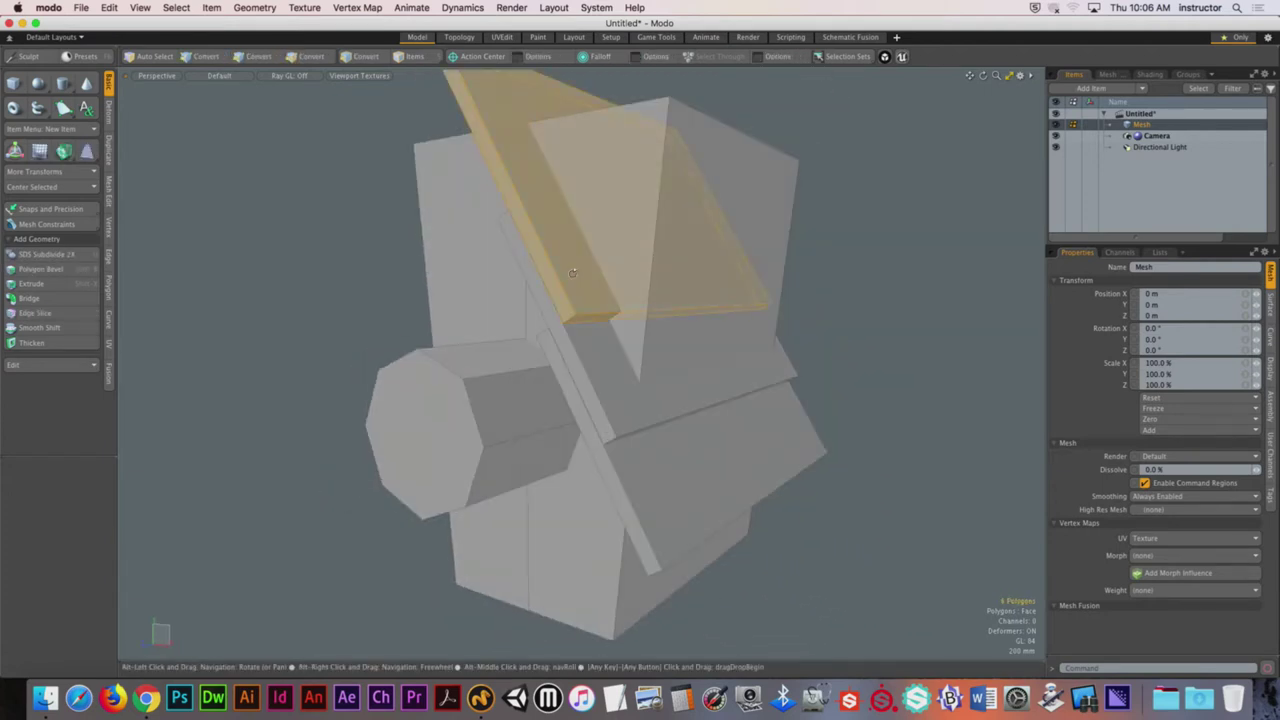
left_click_drag(572, 271, 801, 458, "alt")
Step: Select the octagonal prism and orbit around the model to inspect it
double_click(717, 457)
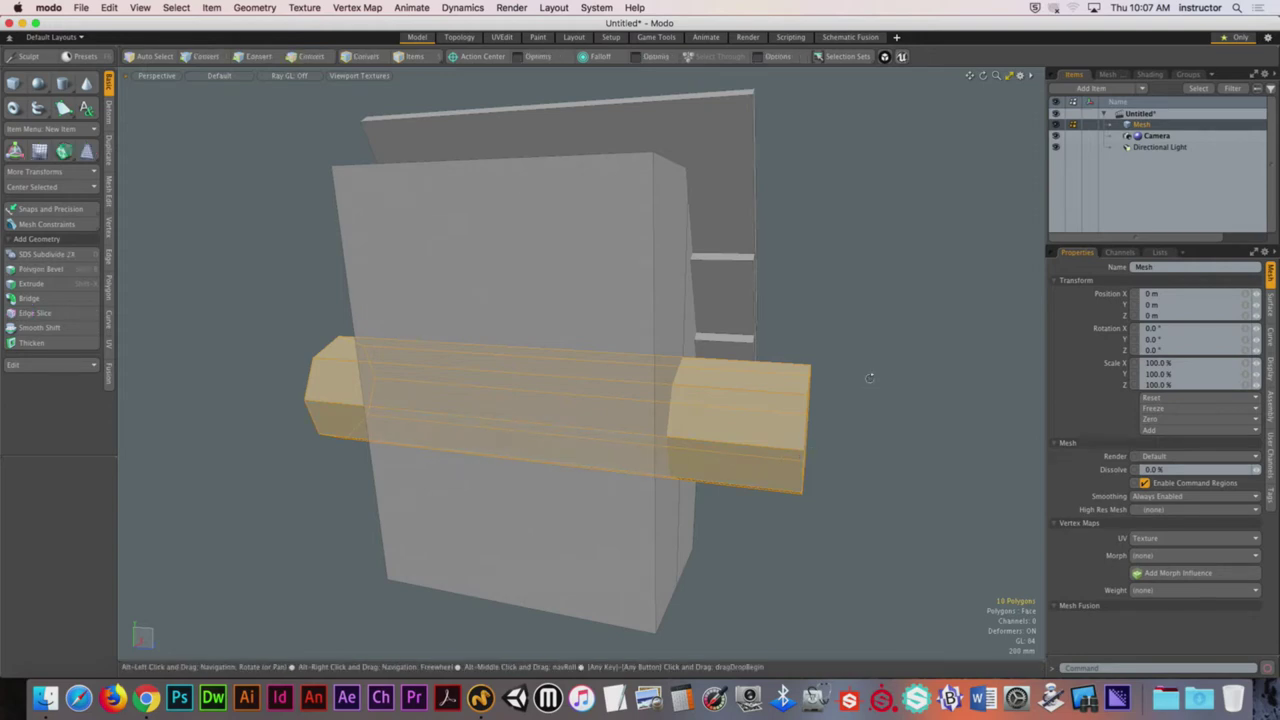
left_click_drag(871, 374, 895, 311, "alt")
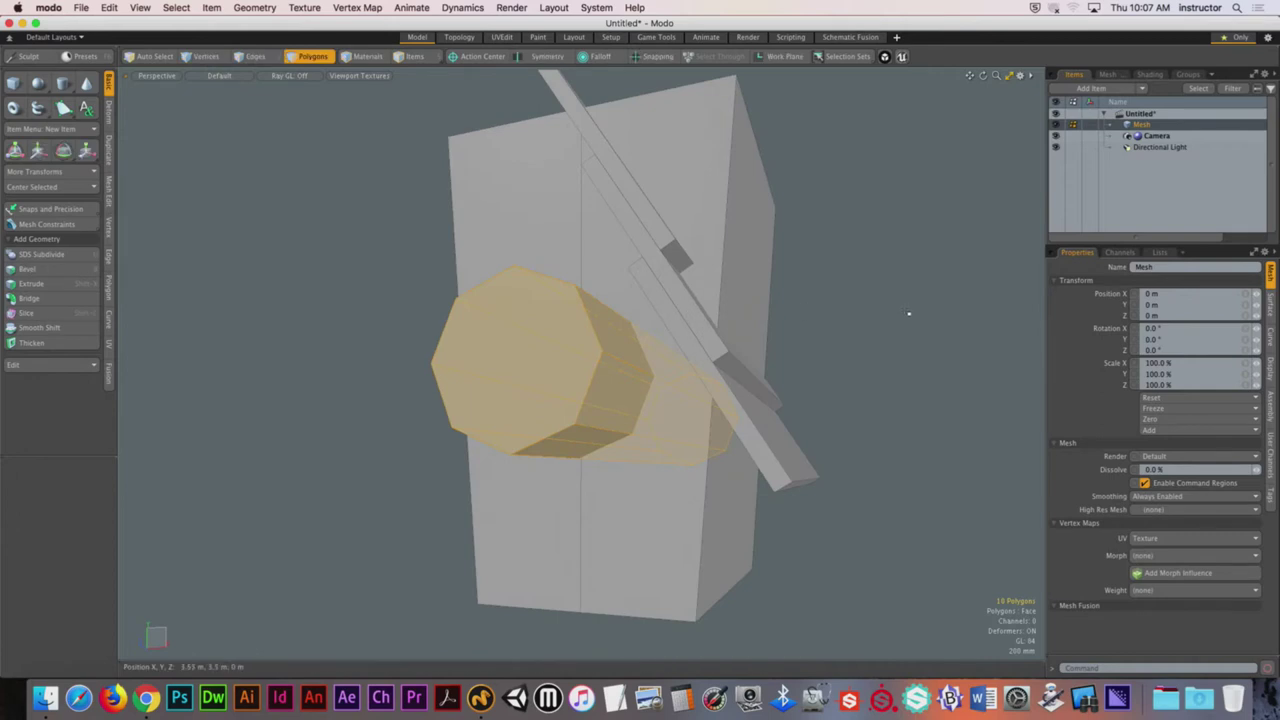
left_click(877, 309)
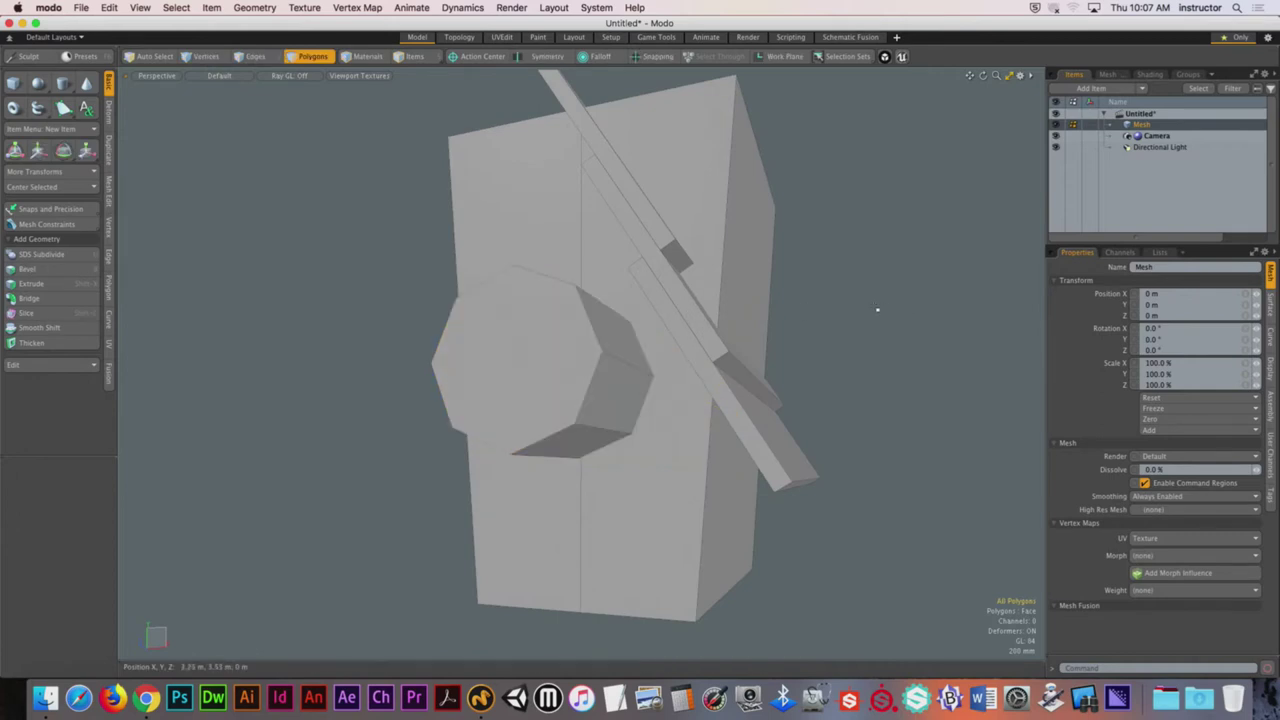
left_click_drag(877, 309, 763, 317, "alt")
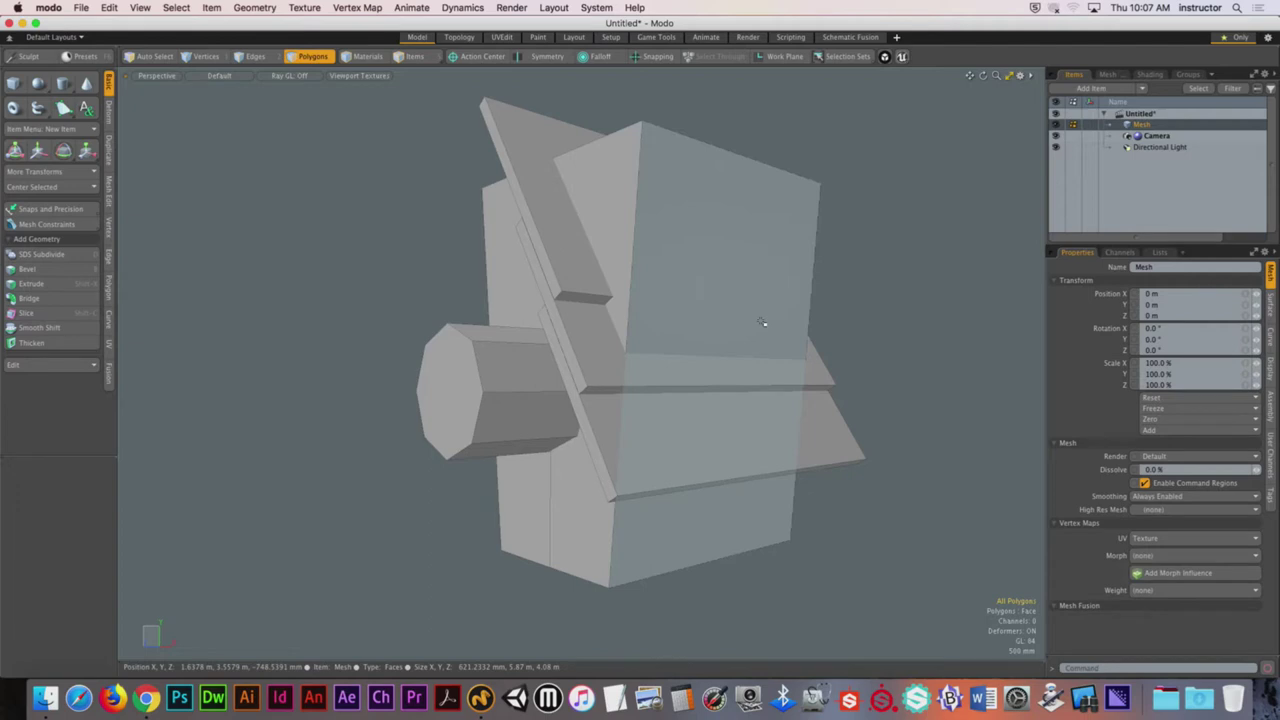
left_click_drag(762, 322, 777, 329, "alt")
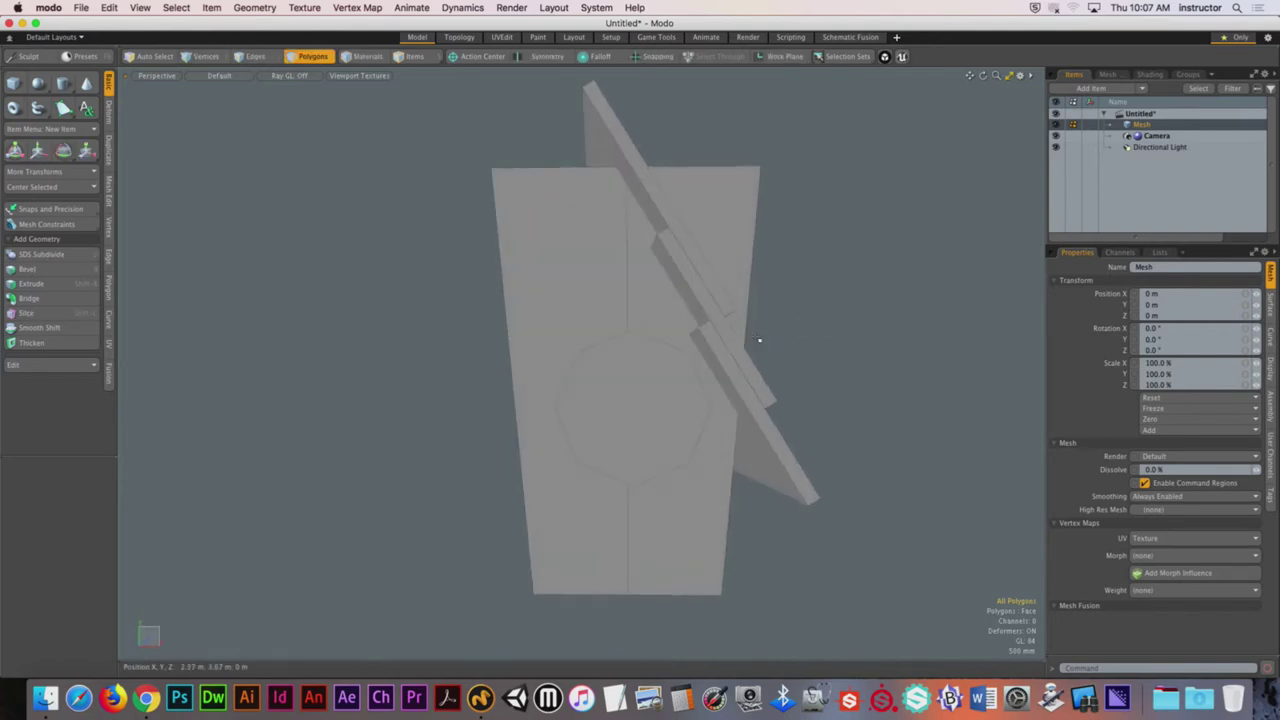
left_click_drag(787, 394, 697, 413, "alt")
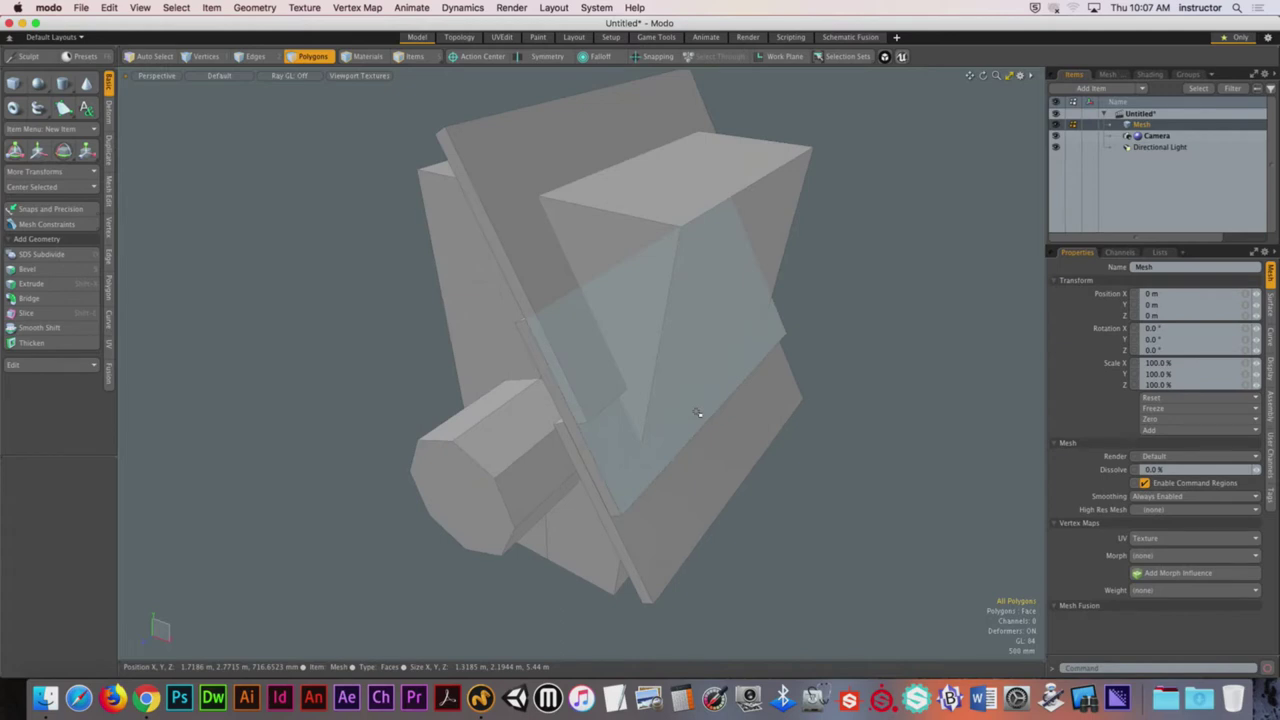
left_click_drag(697, 413, 833, 288, "alt")
Step: Select the tall box and hide all other geometry with Shift+H
double_click(720, 200)
left_click_drag(720, 200, 600, 403, "alt")
key("shift+h")
left_click(846, 236)
left_click(686, 514)
left_click_drag(686, 514, 716, 513, "alt")
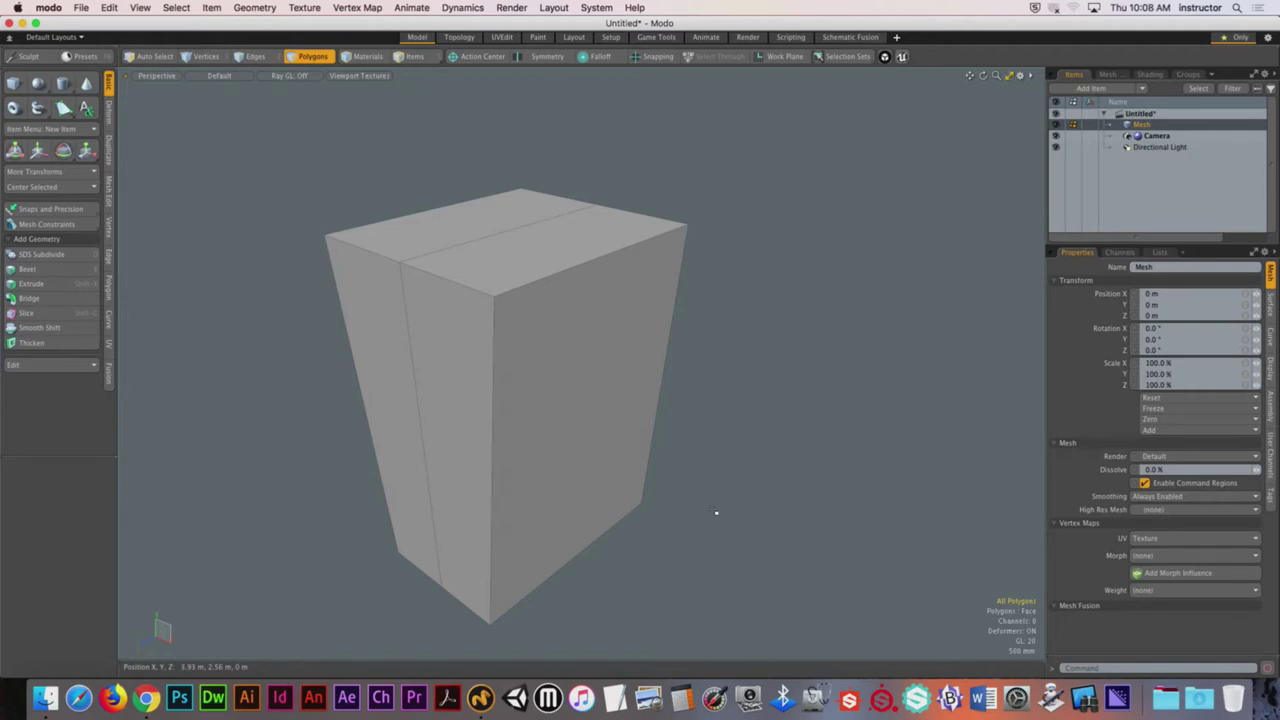
Step: Add a new empty mesh item, leaving the tapered box as a wireframe reference
left_click_drag(677, 443, 649, 363, "alt")
key("3")
left_click(632, 371)
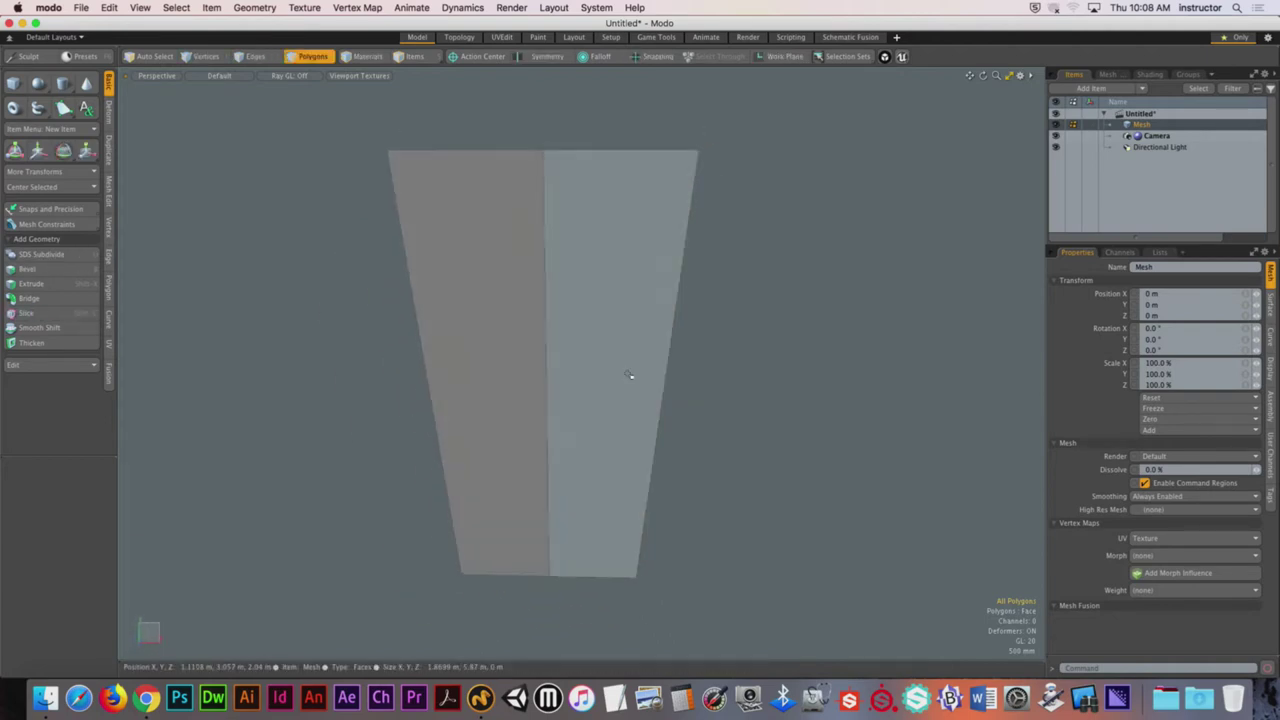
key("n")
Step: Check the wireframe box in Top view, then return to Perspective and orbit
key("ctrl+space")
left_click(612, 349)
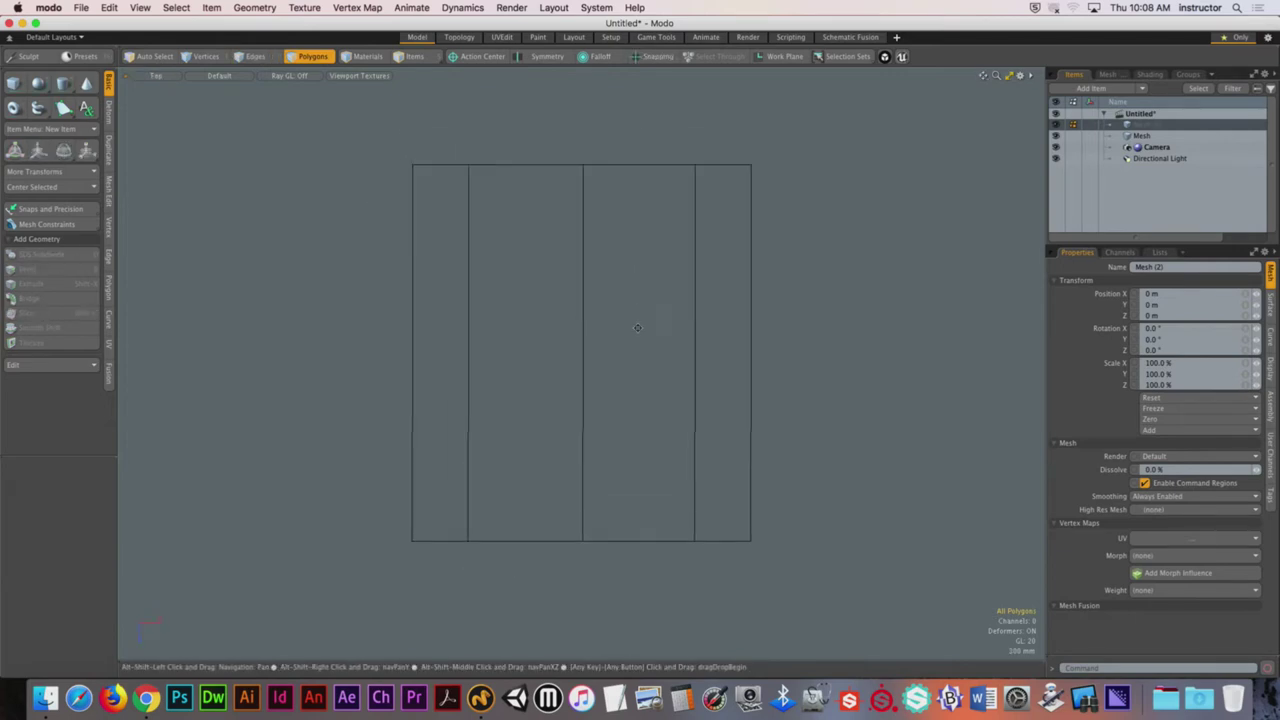
key("ctrl+space")
left_click(651, 349)
left_click_drag(571, 357, 577, 430, "alt")
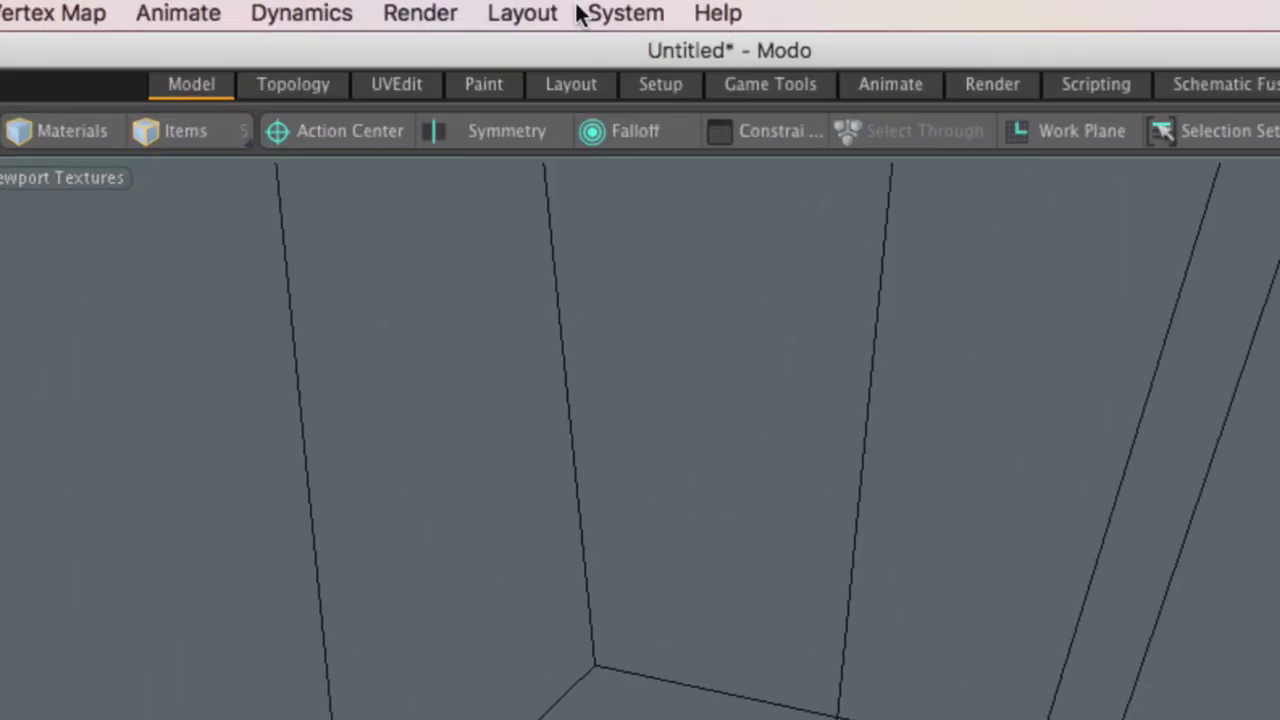
Step: Enable snapping and confirm it snaps to vertices in Global mode
left_click(784, 170)
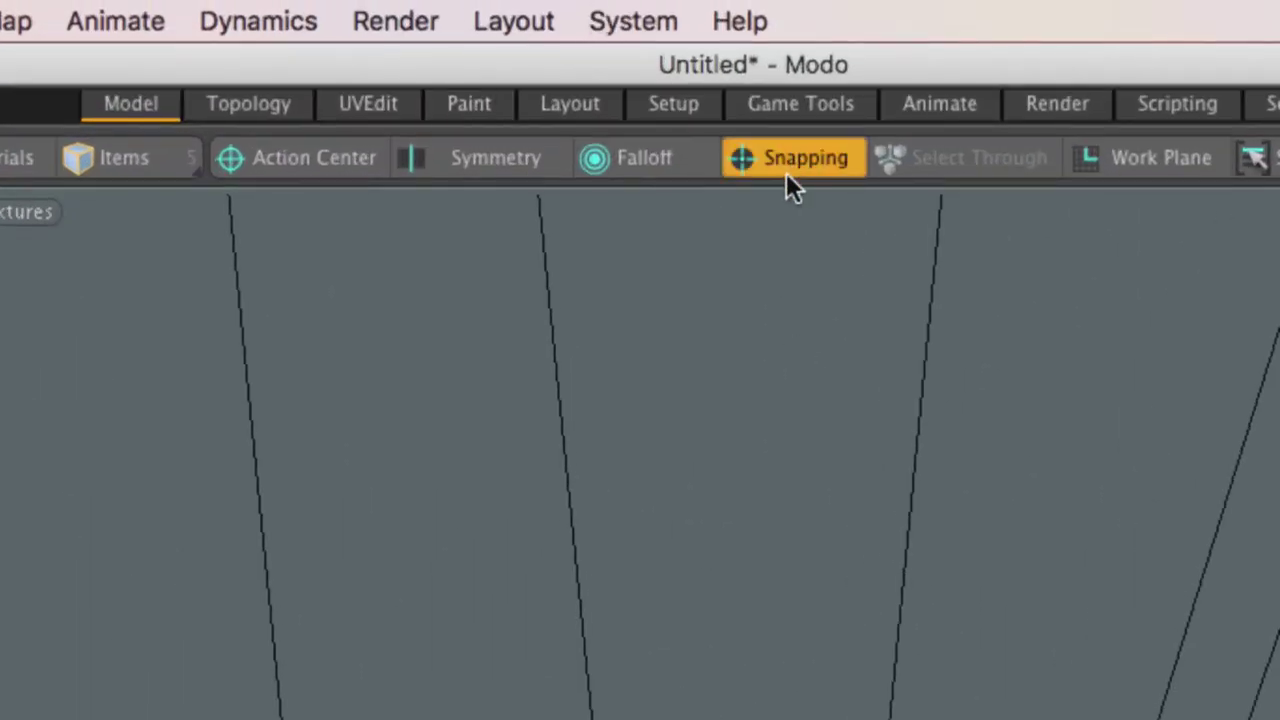
left_click(786, 172, "ctrl")
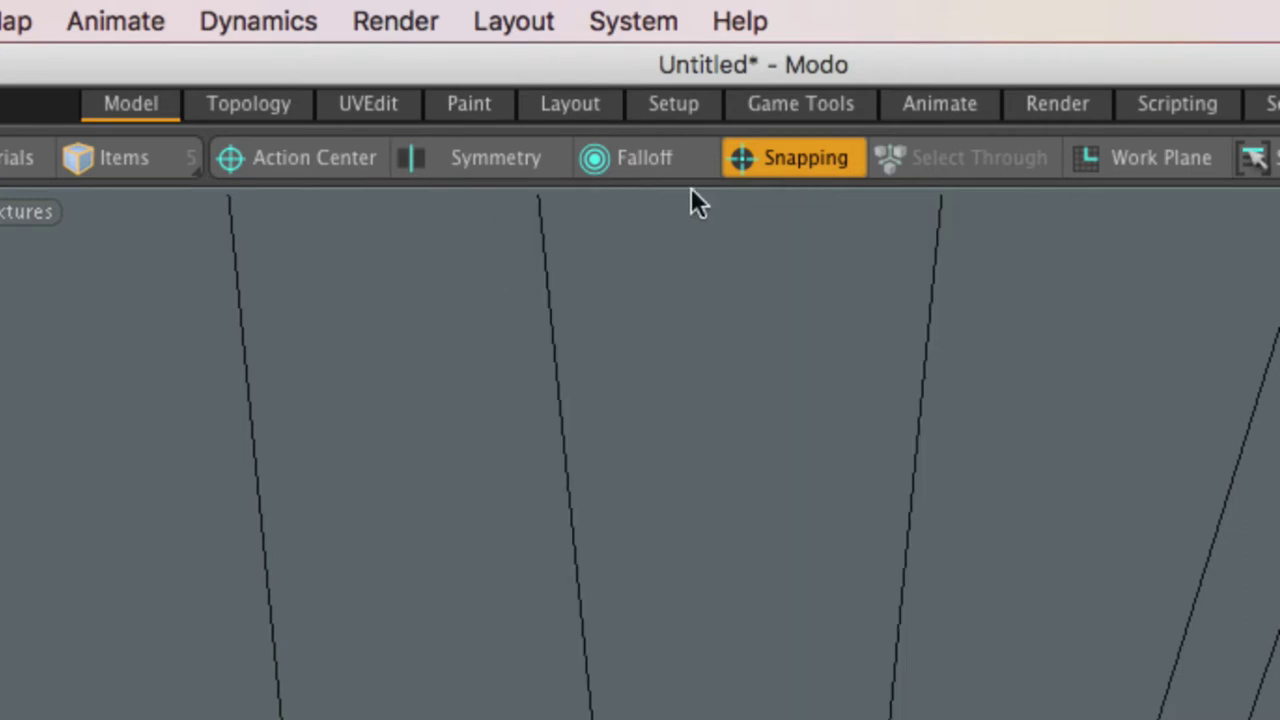
left_click(752, 162, "ctrl")
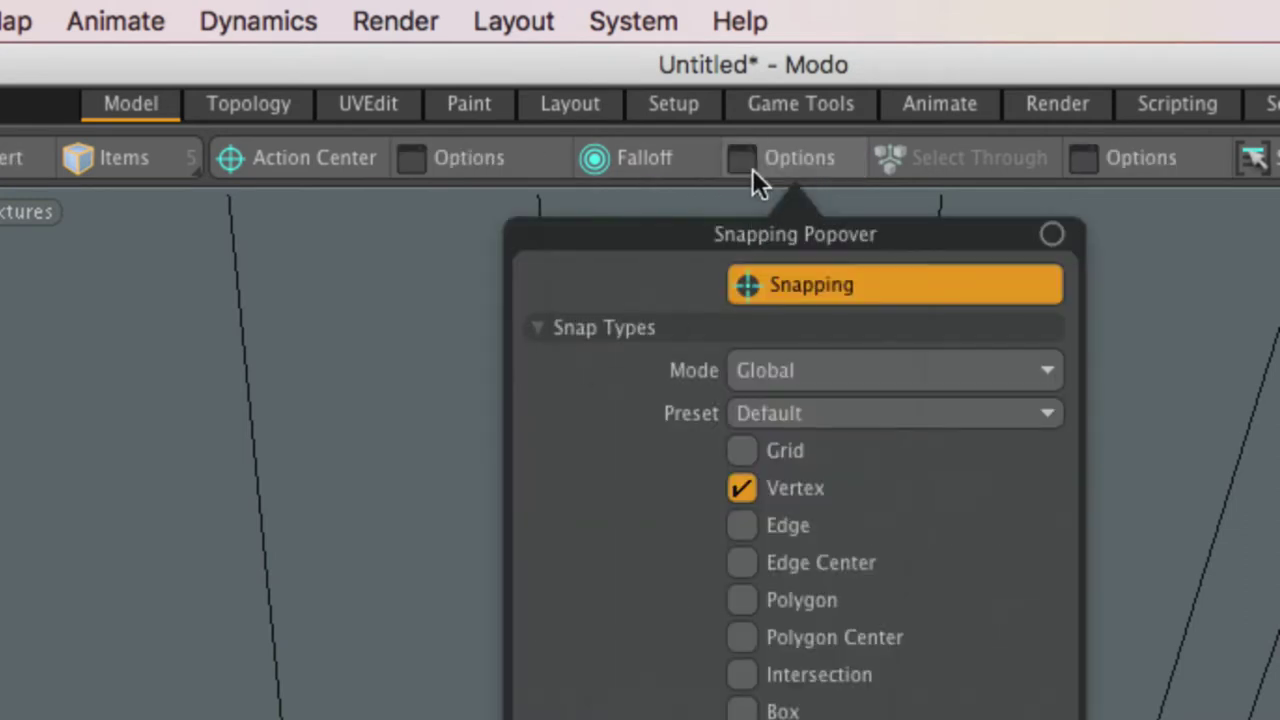
left_click(754, 172, "ctrl")
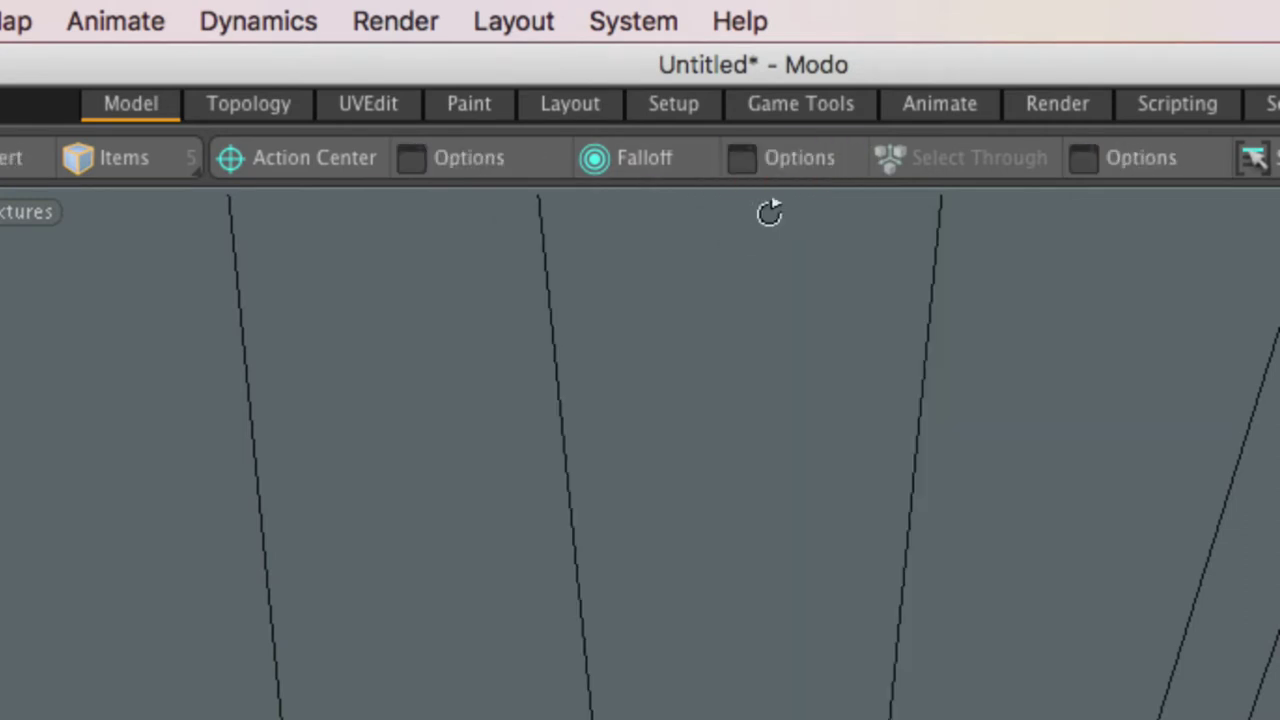
left_click(780, 162, "ctrl")
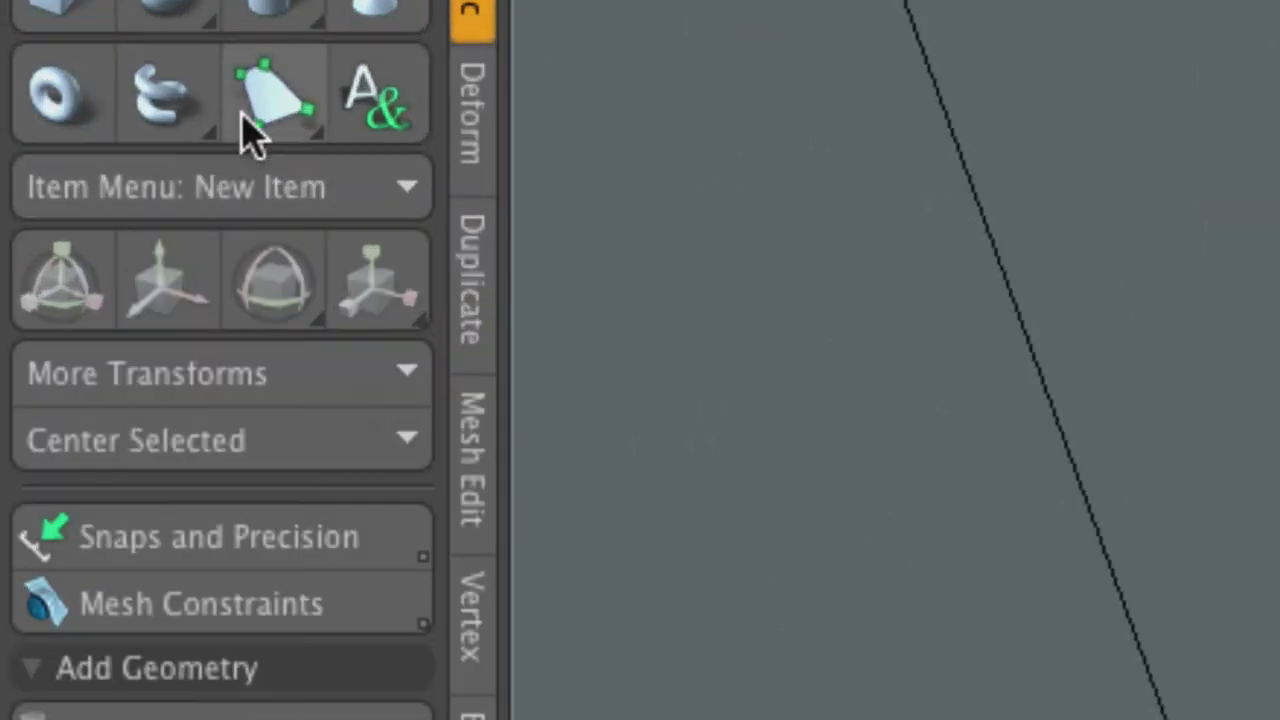
Step: Activate the Pen tool, set Wall Mode to Inner and adjust the wall offset
left_click(250, 128)
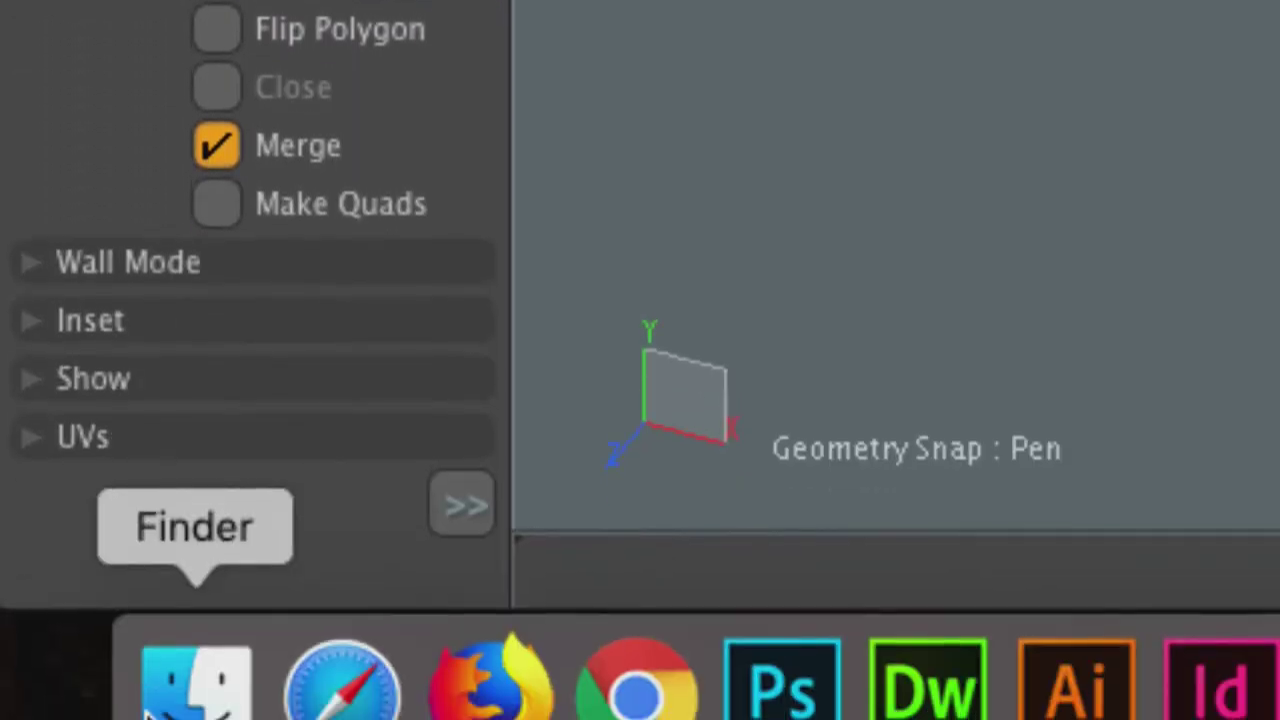
left_click(180, 612)
left_click(290, 330)
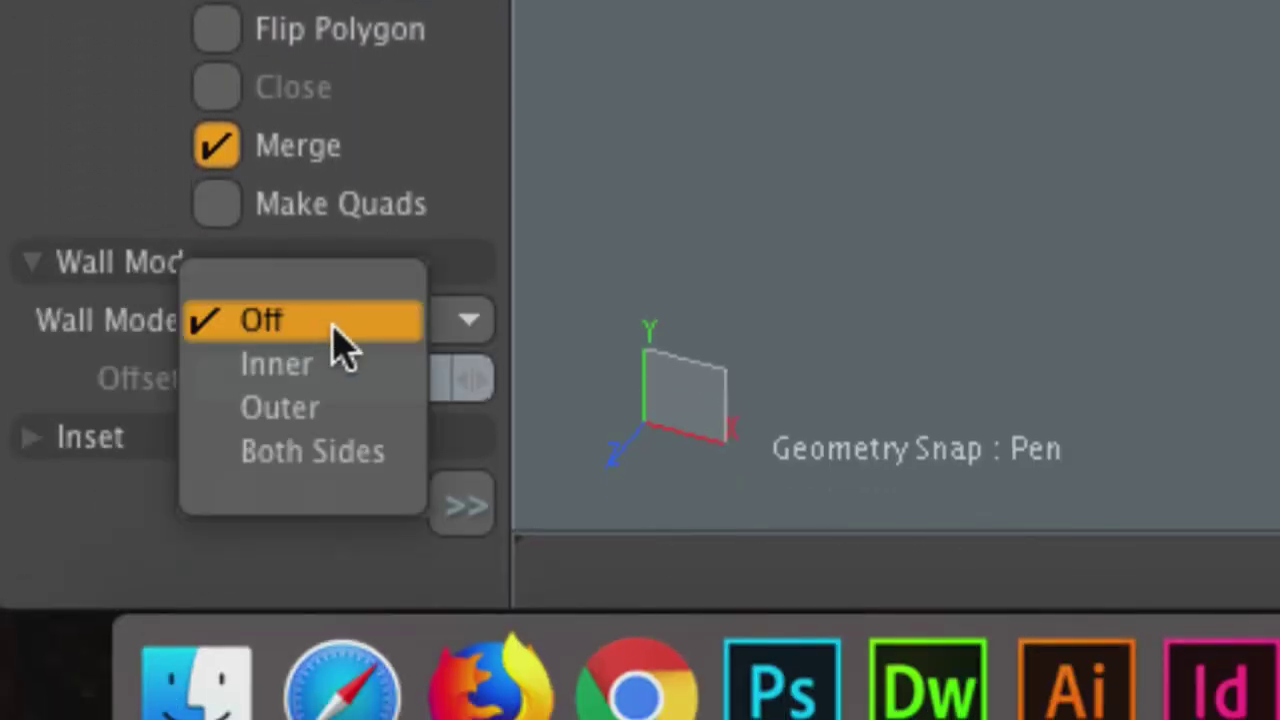
left_click(340, 380)
left_click_drag(475, 400, 489, 391)
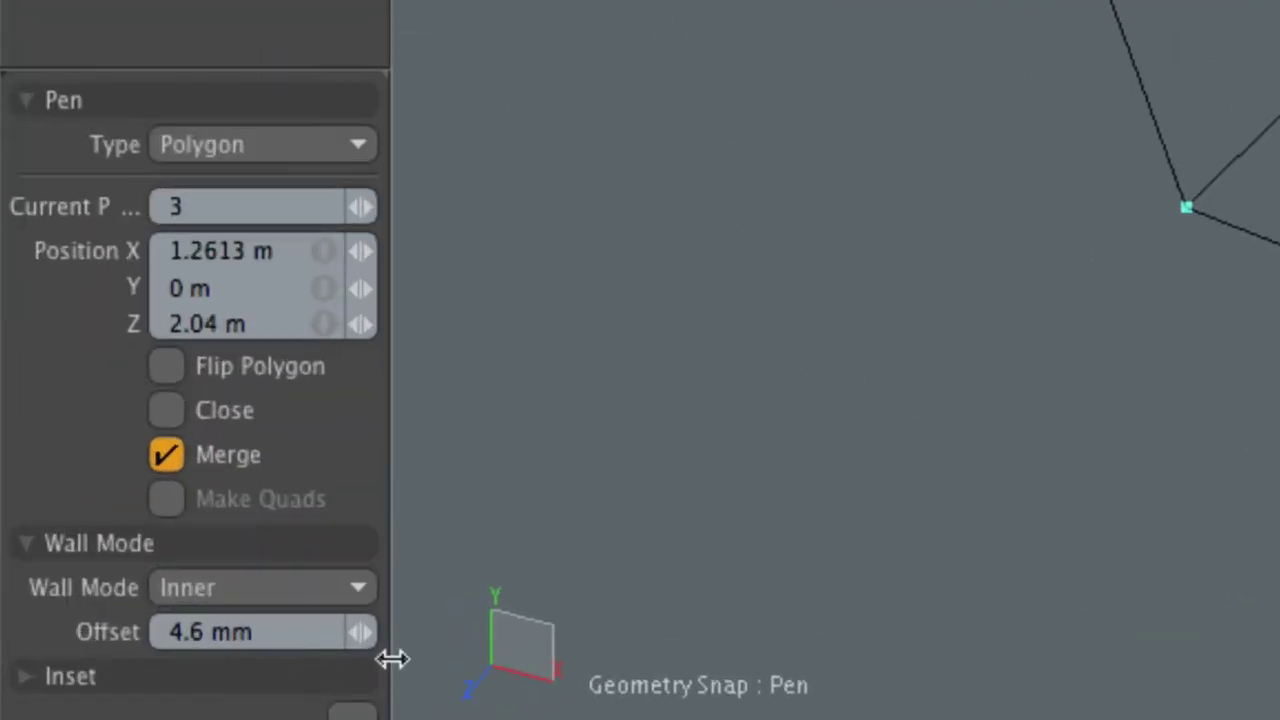
left_click_drag(362, 630, 330, 630)
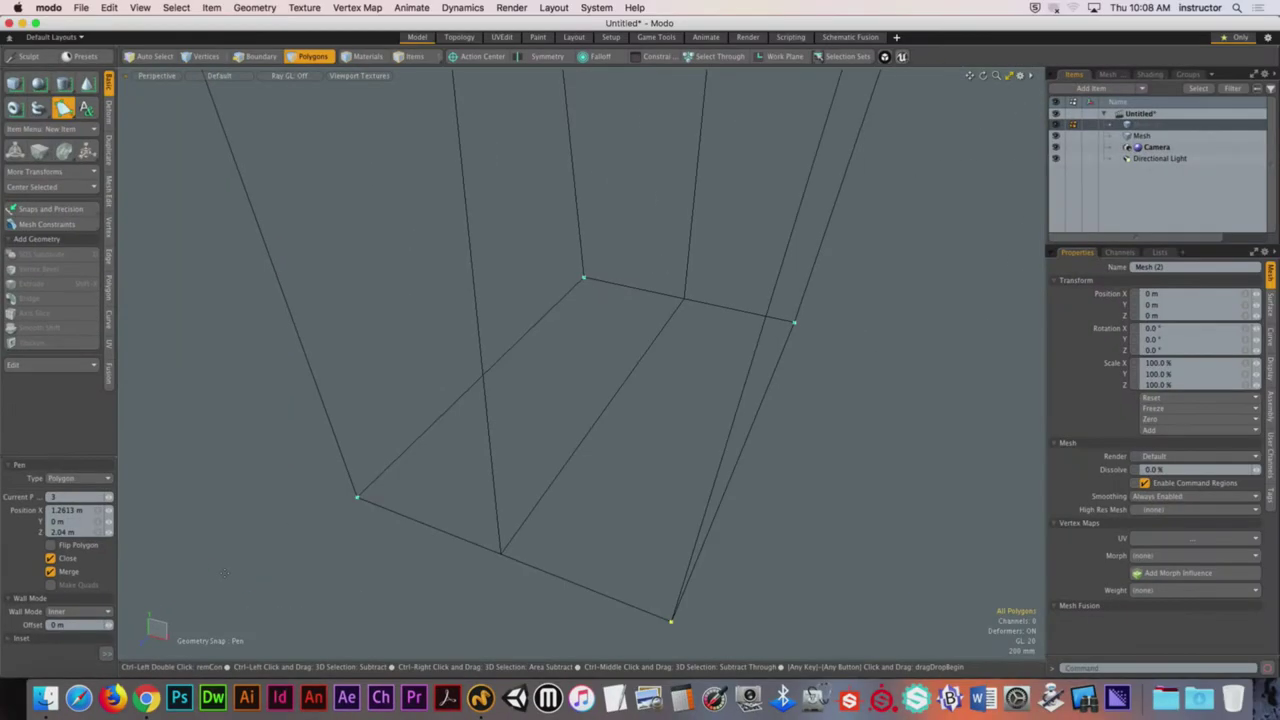
Step: Trace a trial wall on the box base at 83 mm offset, then undo it
left_click_drag(588, 517, 470, 522, "alt")
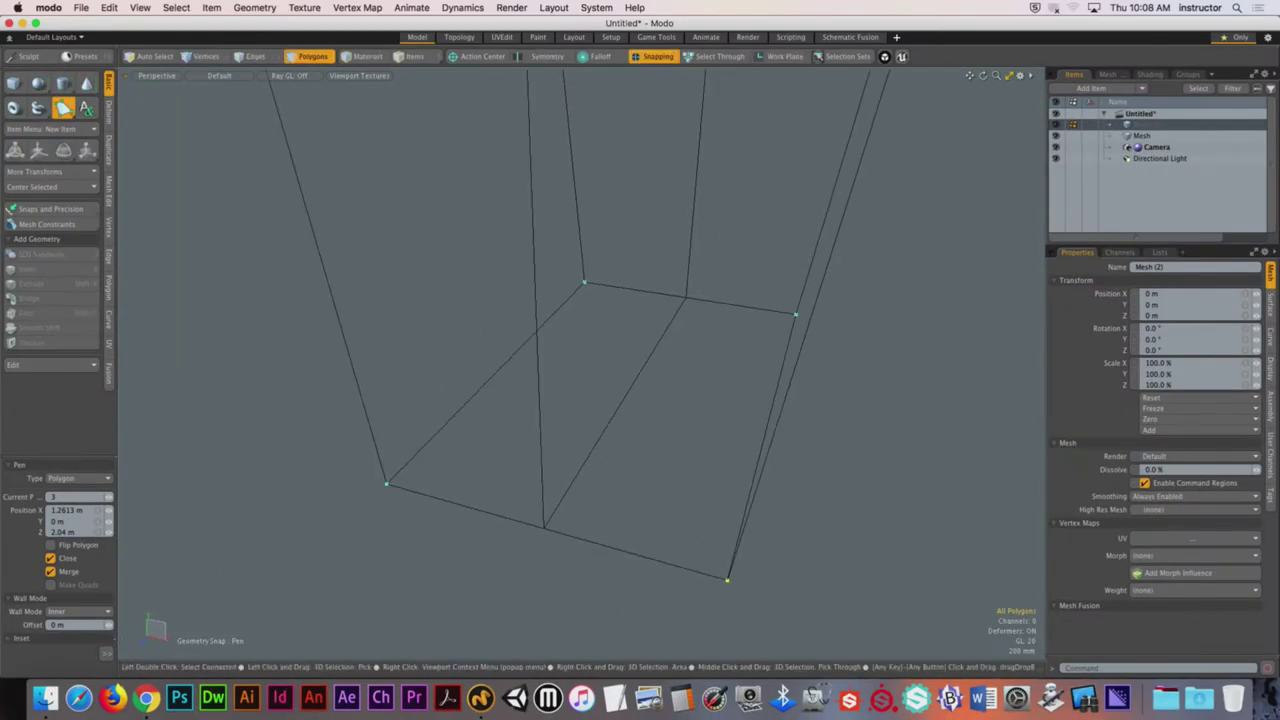
left_click_drag(110, 626, 148, 626)
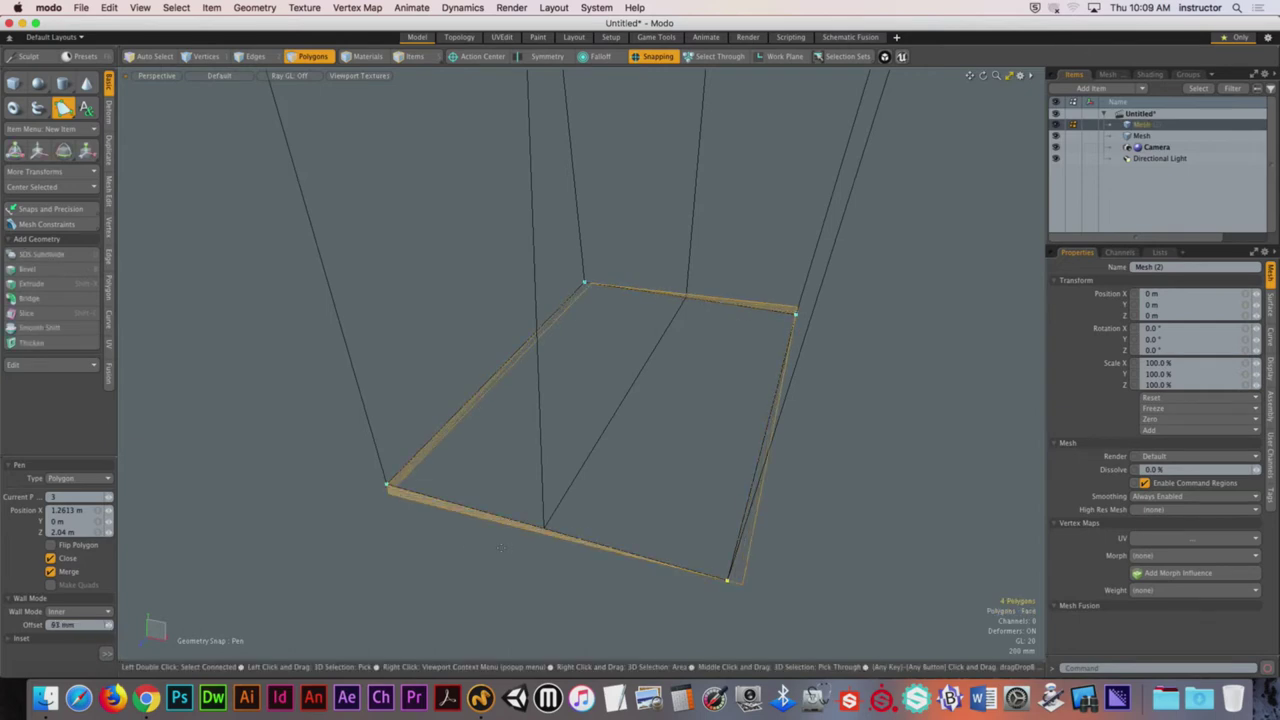
left_click_drag(440, 520, 492, 502, "alt")
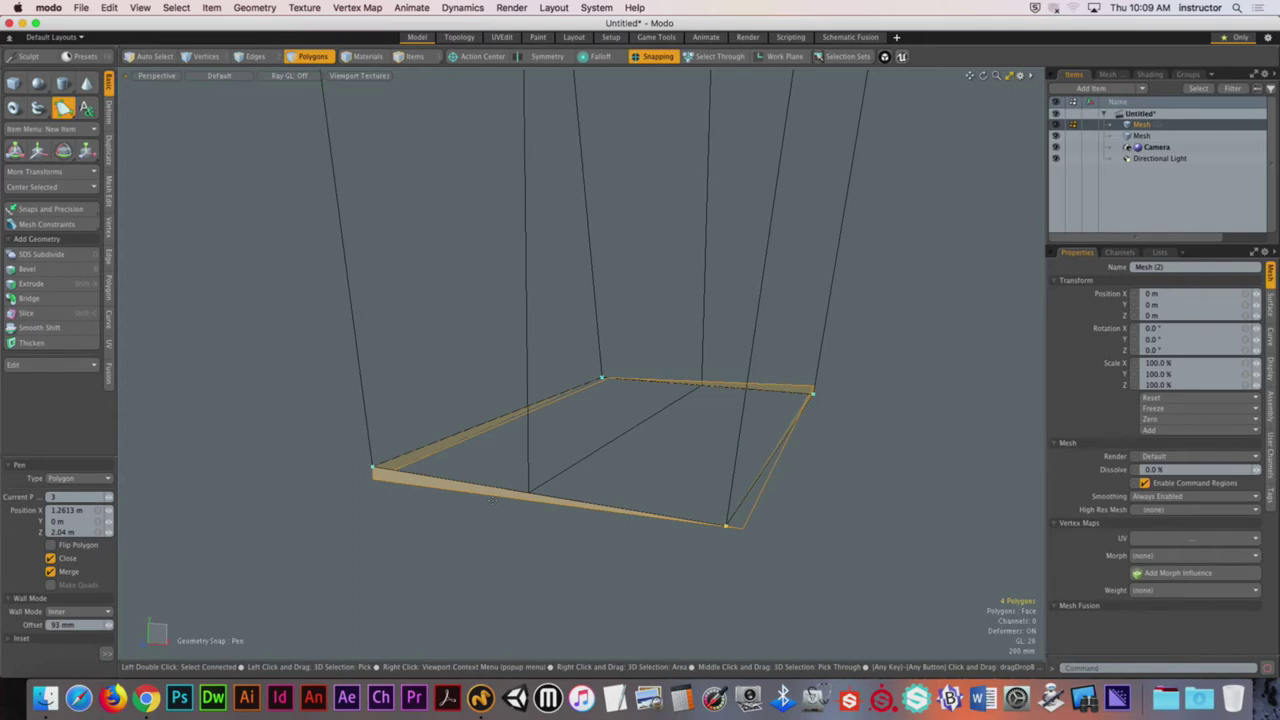
key("super+z")
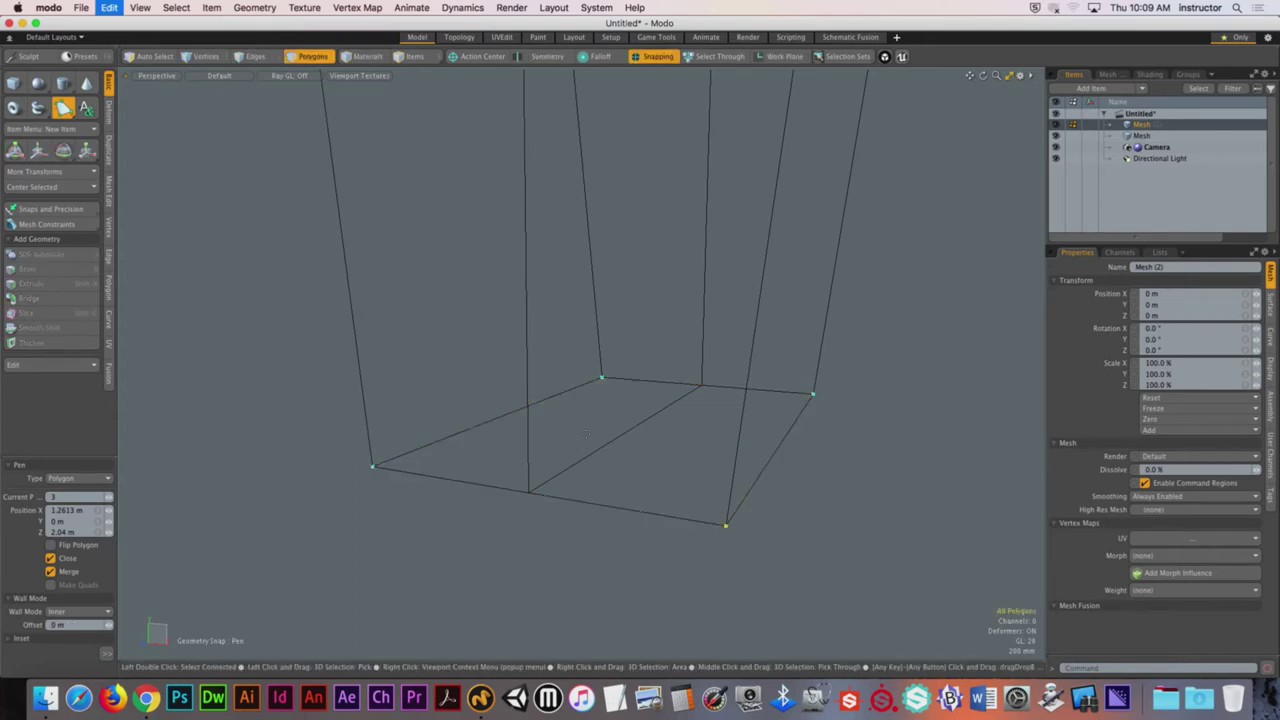
key("super+z")
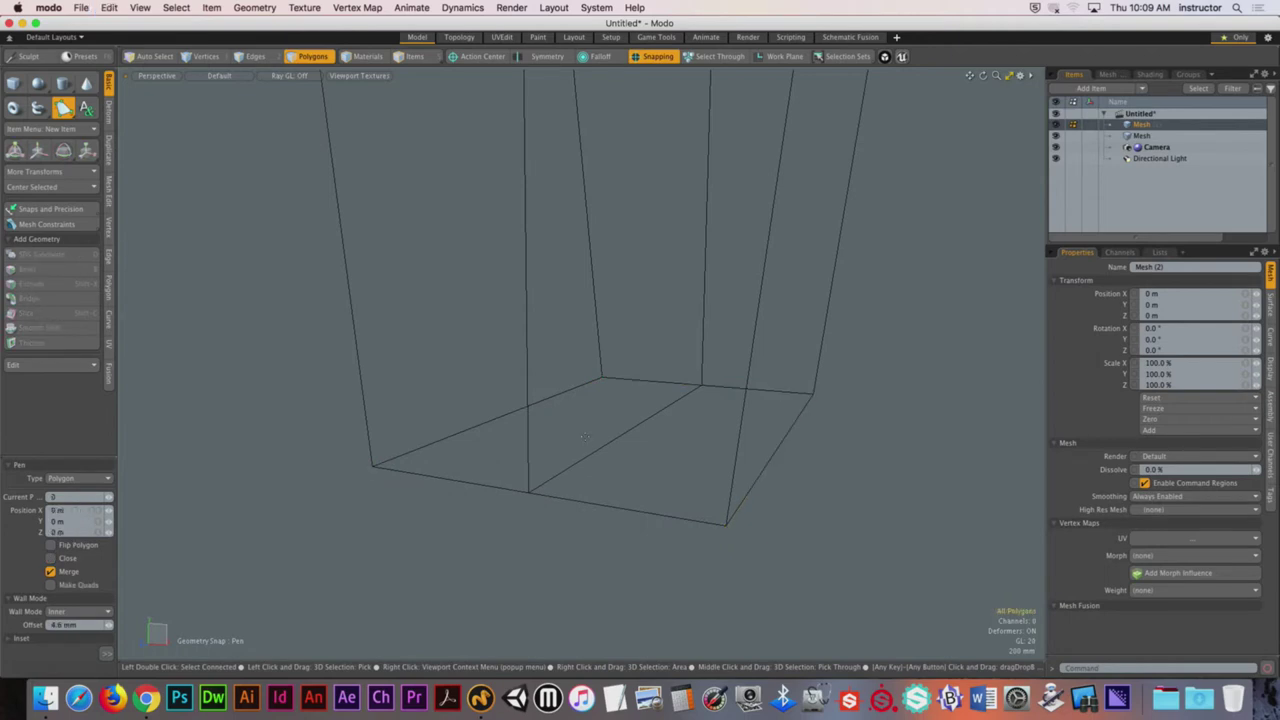
Step: Switch to Outer wall mode and place pen points on the box's base corners
left_click_drag(584, 436, 594, 499, "alt")
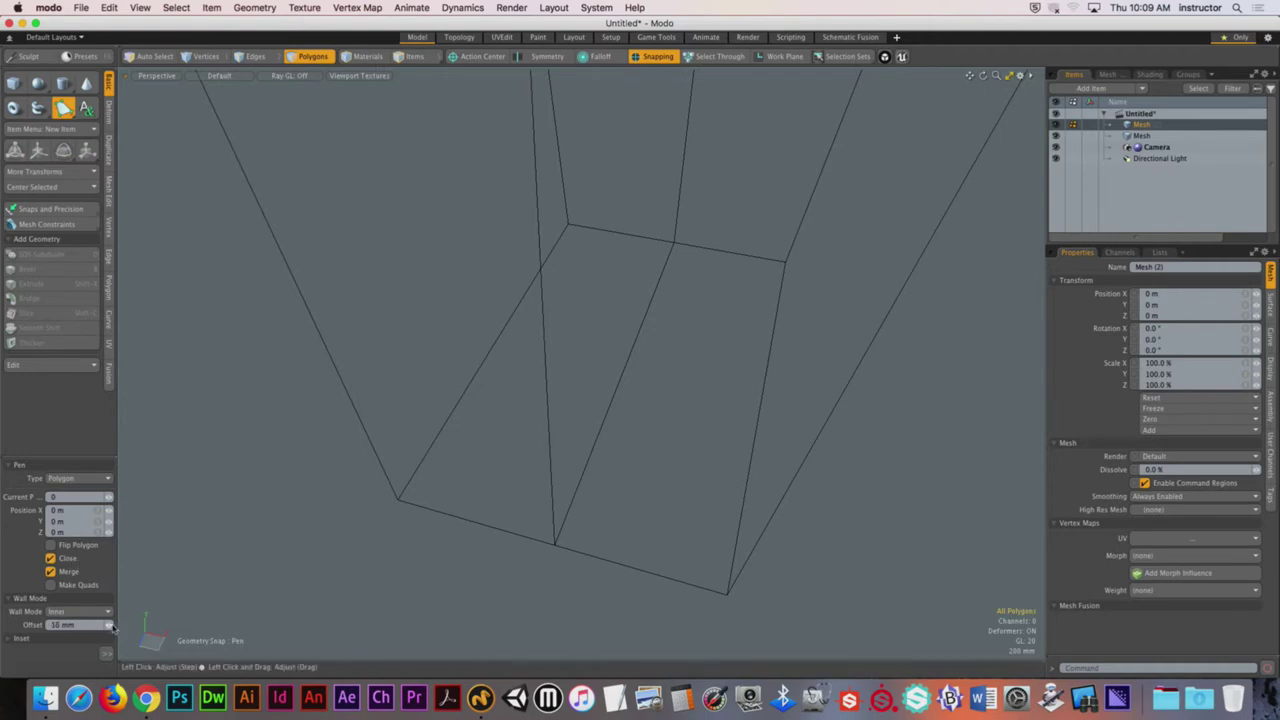
left_click(80, 611)
left_click(75, 623)
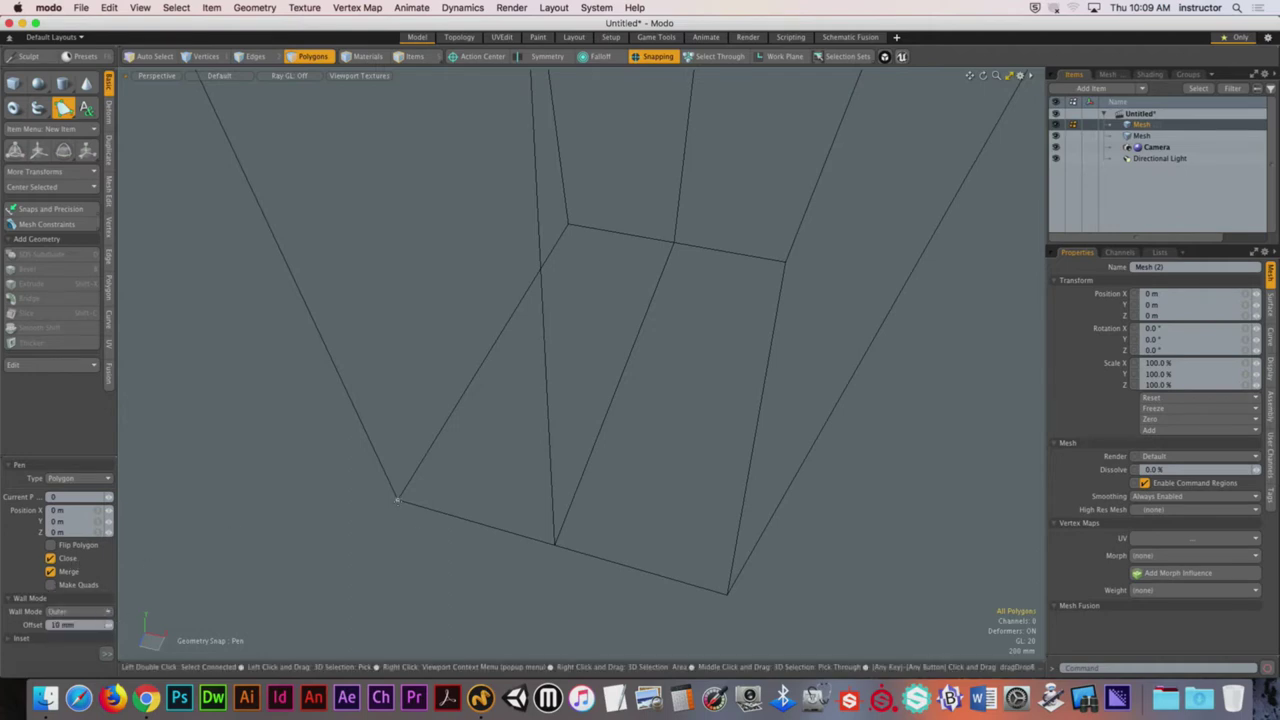
left_click(568, 225)
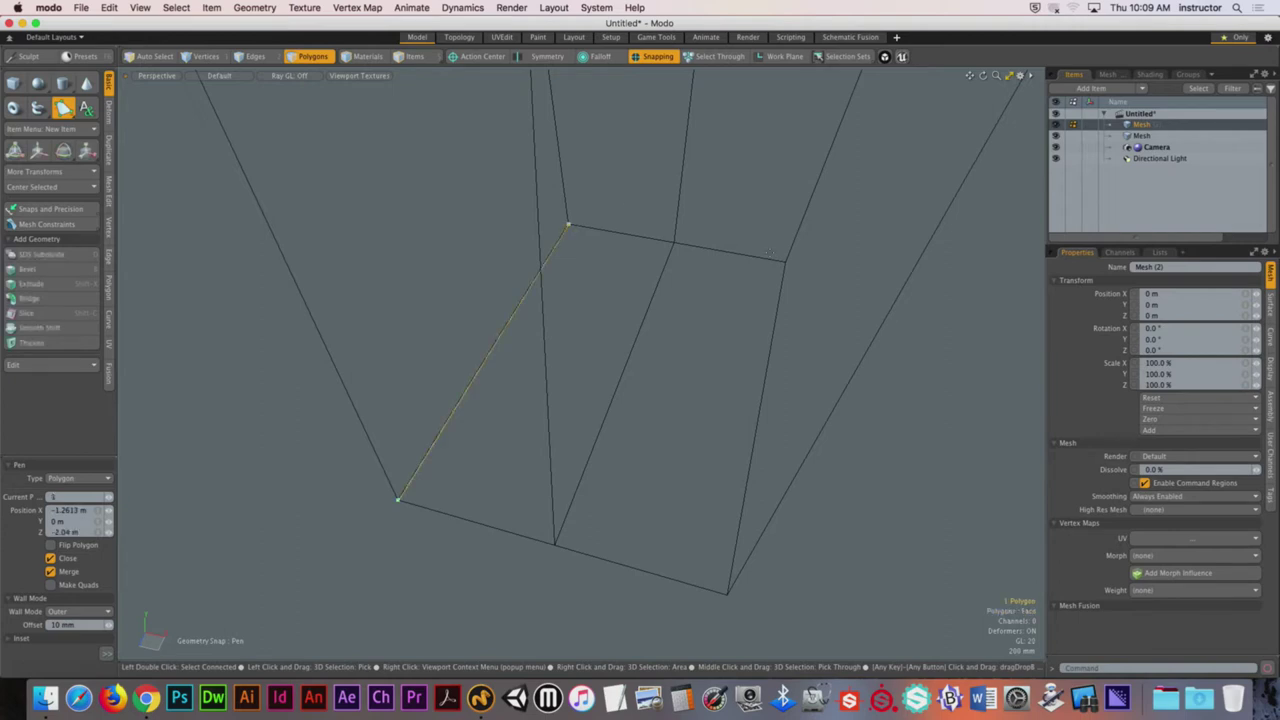
left_click(785, 262)
left_click(727, 593)
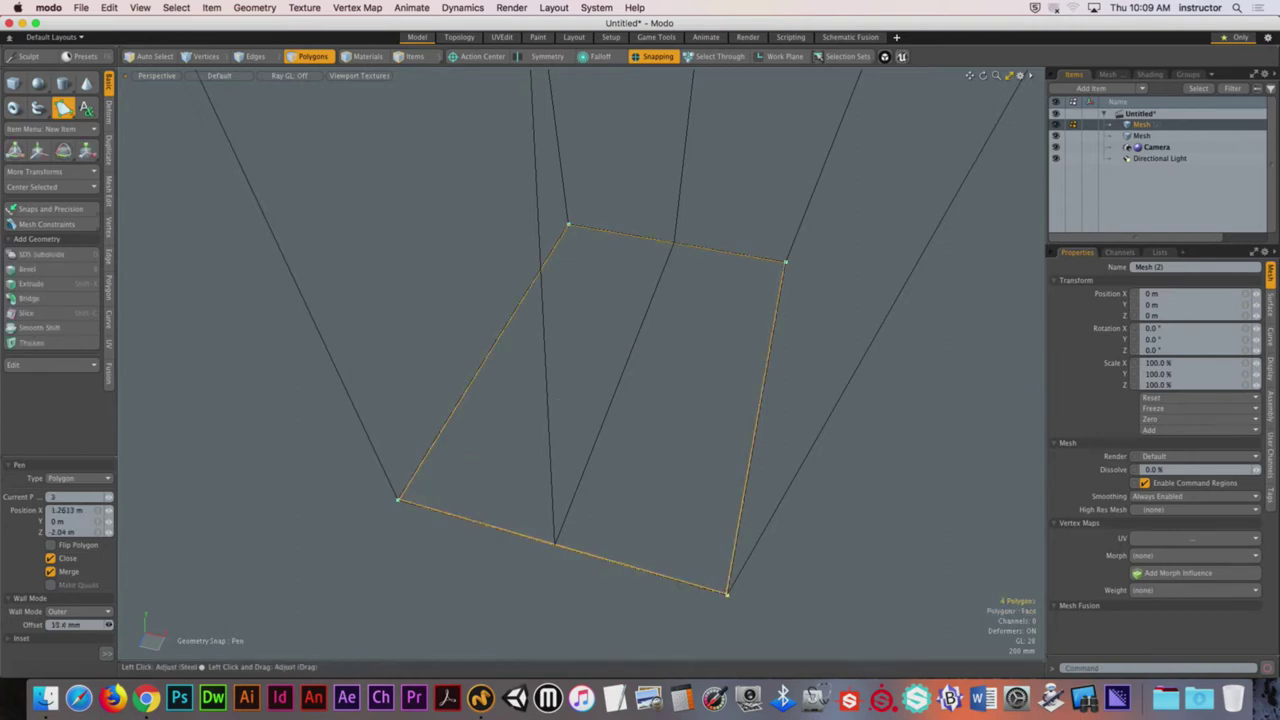
Step: Thicken the quad into a ~327 mm wall frame and extrude its polygons upward
left_click_drag(65, 624, 126, 628)
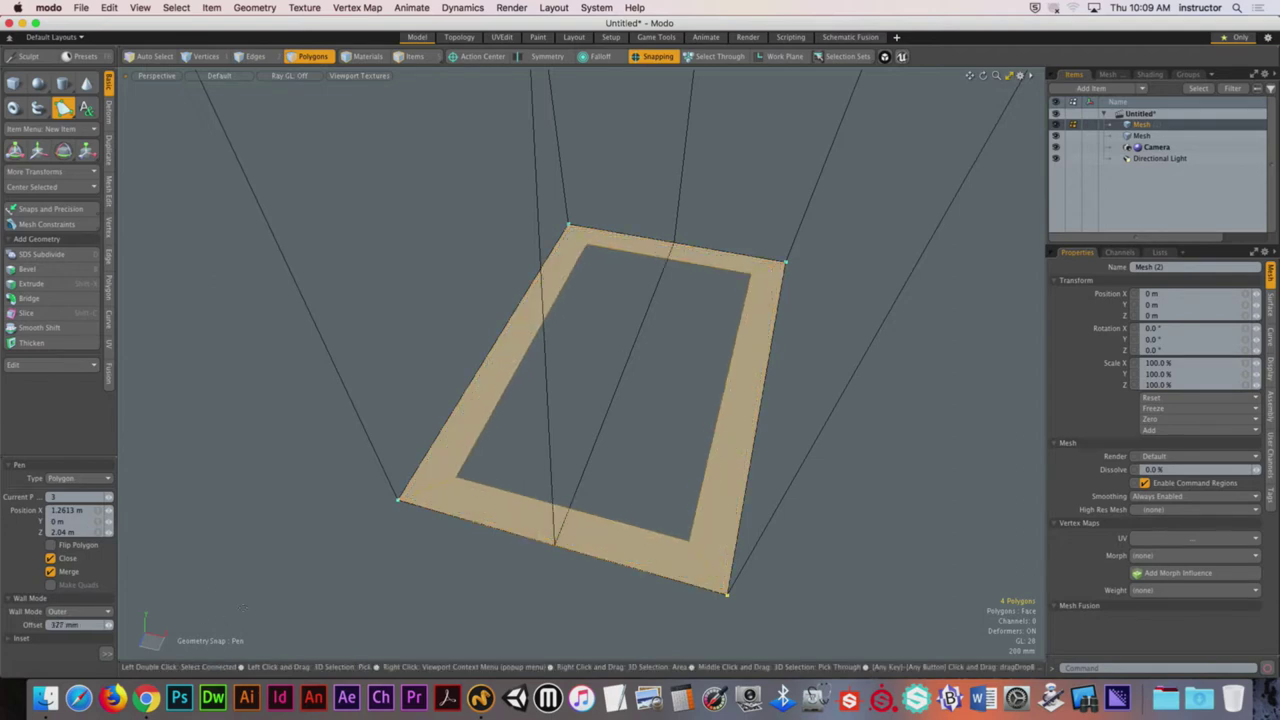
left_click_drag(724, 477, 658, 489, "alt")
key("space")
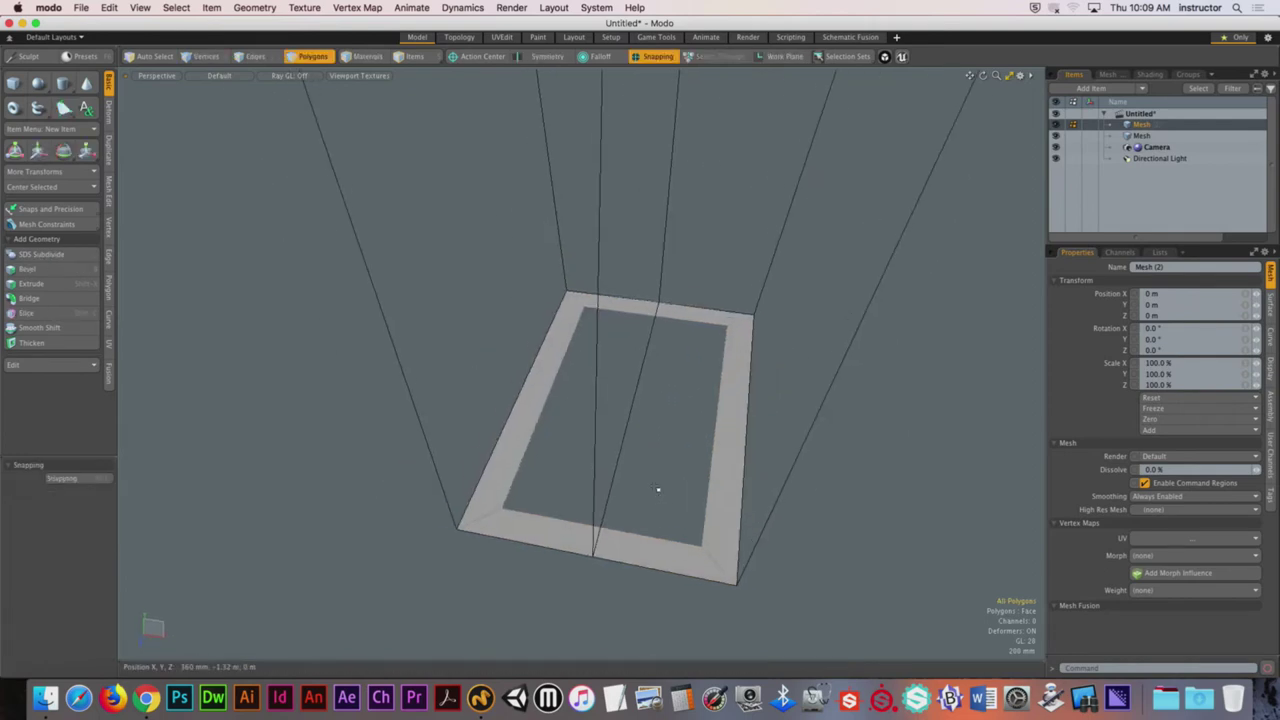
double_click(707, 484)
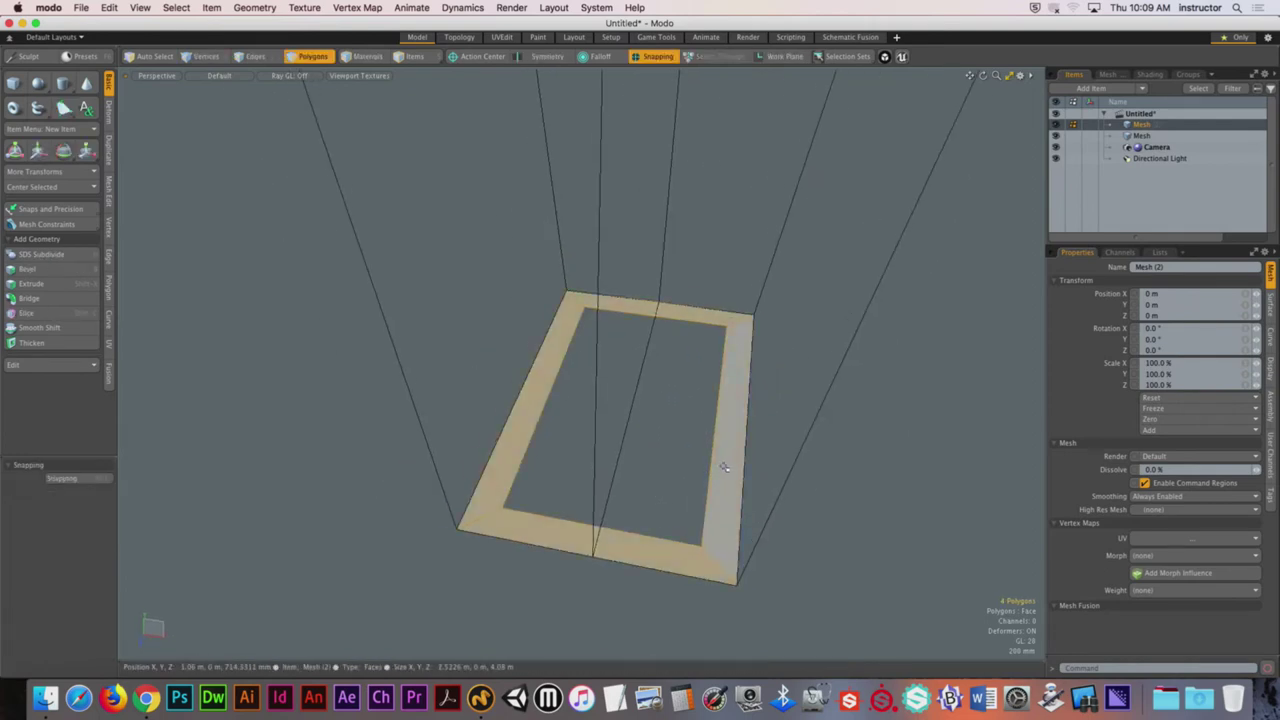
left_click_drag(720, 466, 649, 409, "alt")
key("shift+x")
Step: Set the extrusion to 5.6 m and raise the top face by 270 mm
left_click_drag(628, 260, 628, 188)
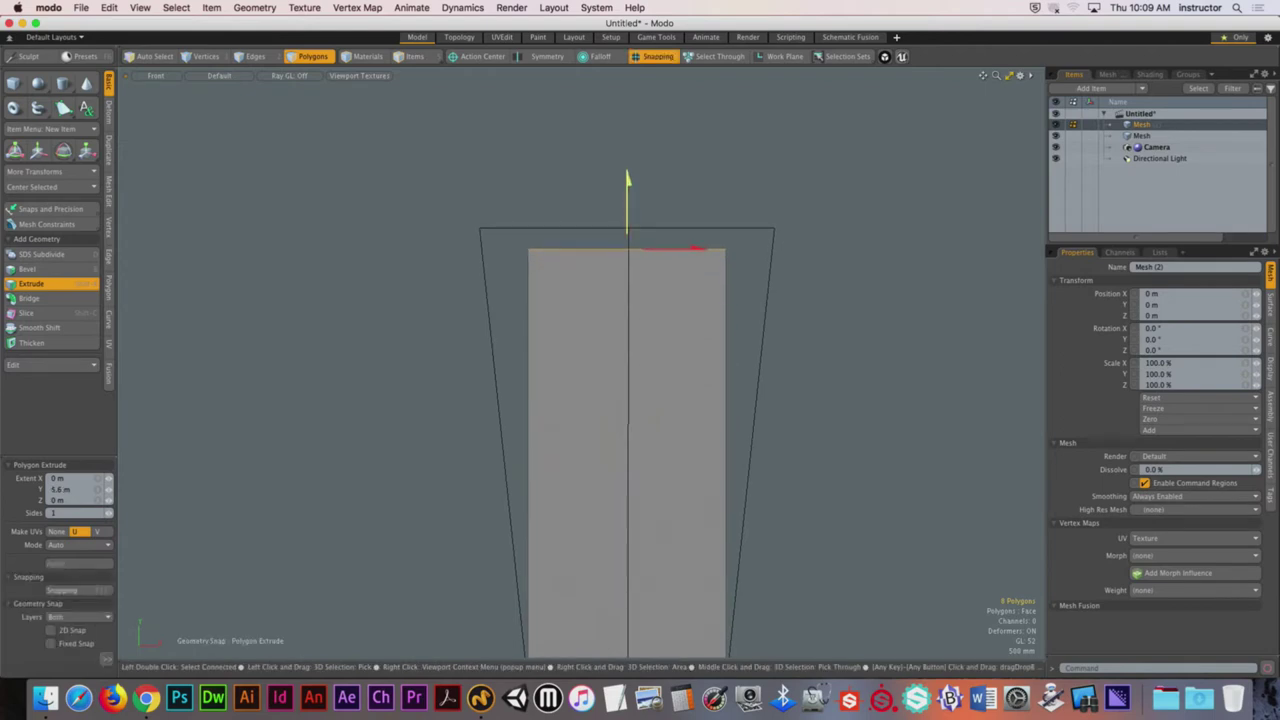
key("space")
key("w")
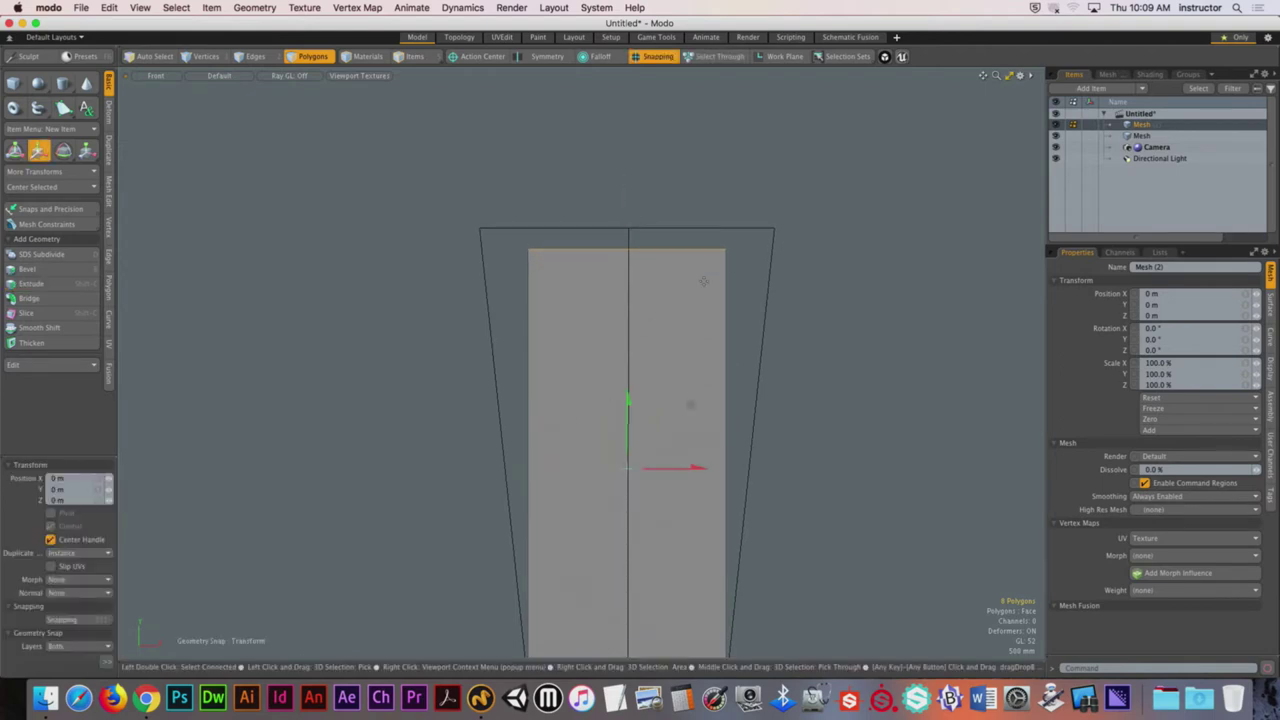
left_click_drag(726, 237, 771, 224)
key("space")
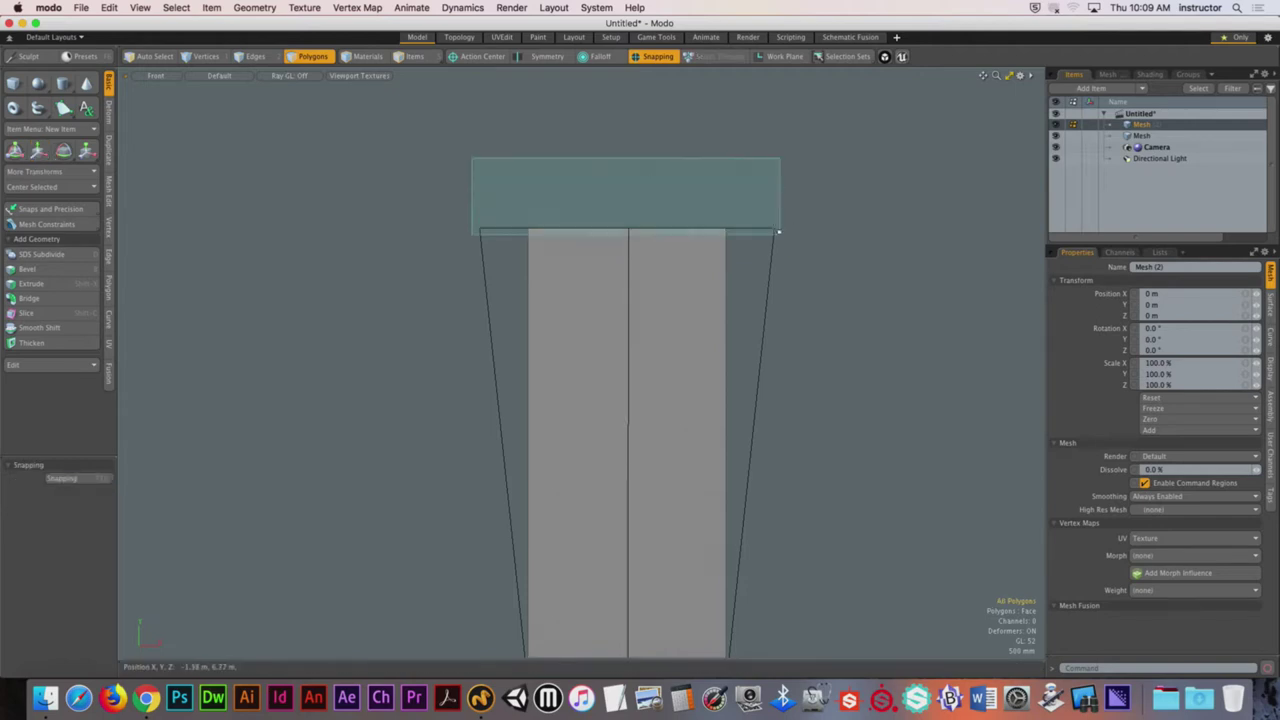
Step: Turn snapping off and scale the top face to 150% in X
key("r")
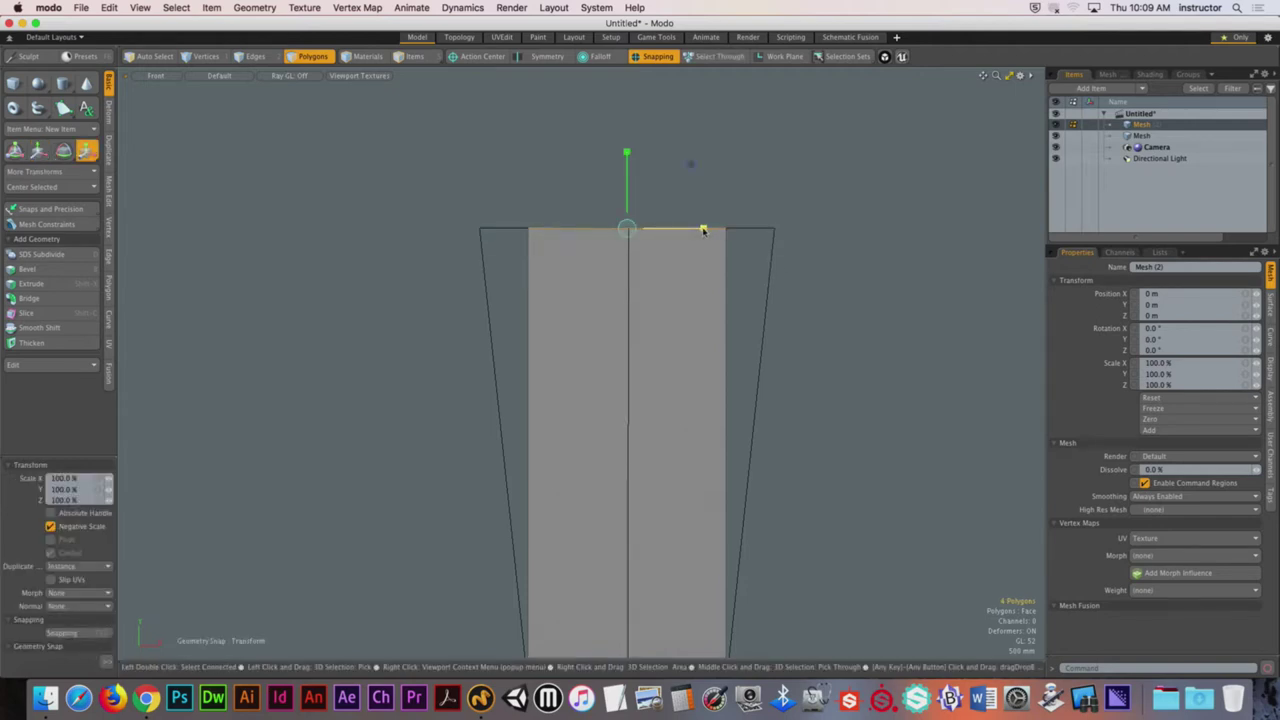
key("x")
left_click_drag(704, 230, 744, 229)
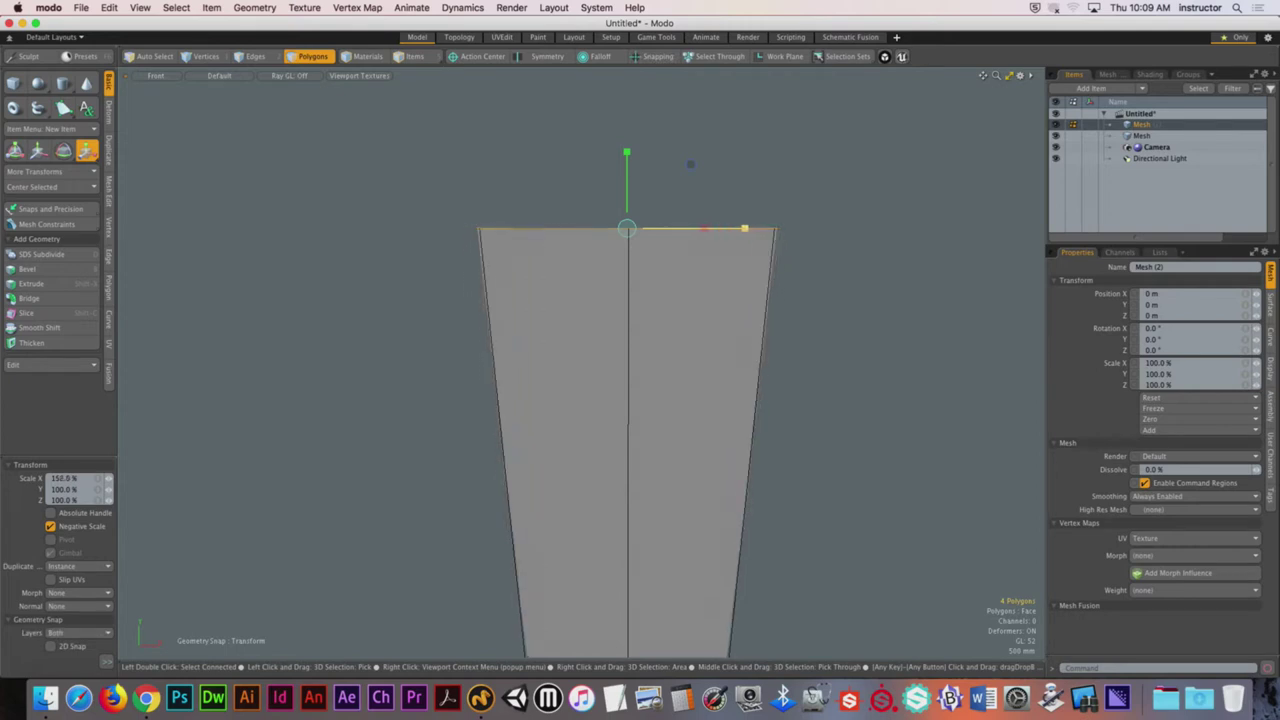
key("space")
left_click_drag(680, 346, 661, 290, "alt")
left_click(695, 233)
Step: Lower the box's bottom polygon by 250 mm
key("3")
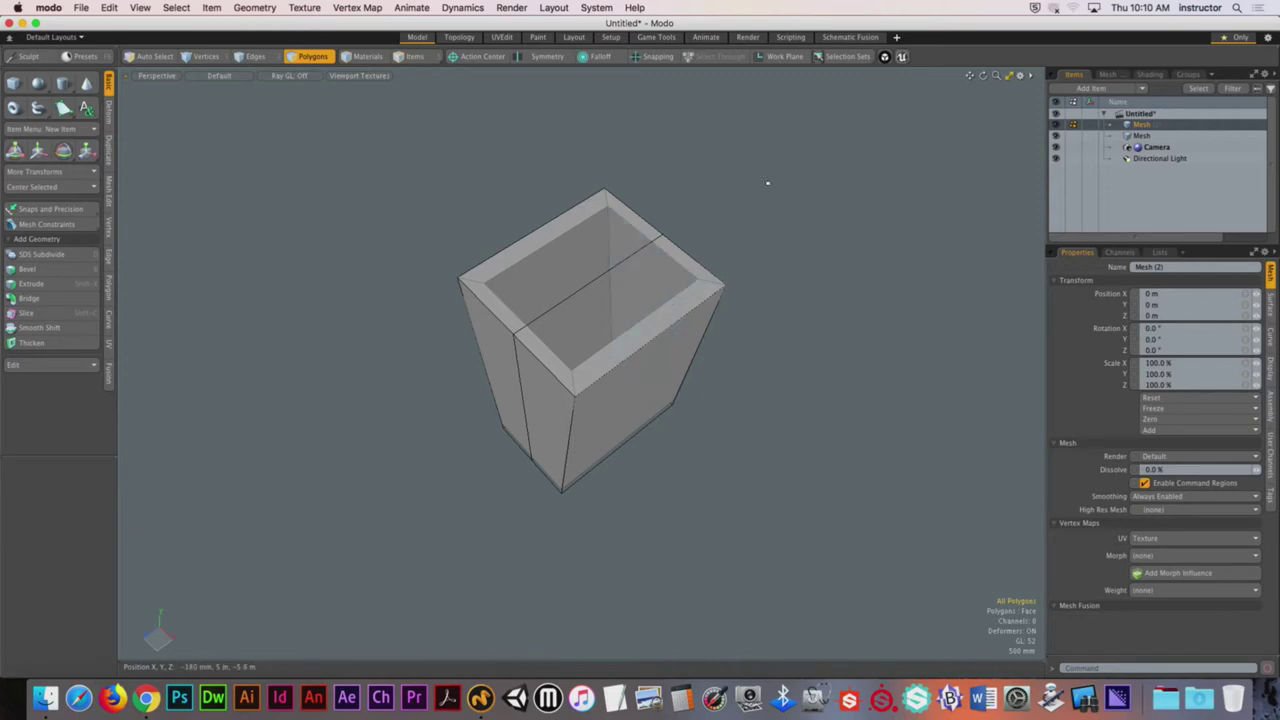
left_click_drag(738, 257, 366, 291, "alt")
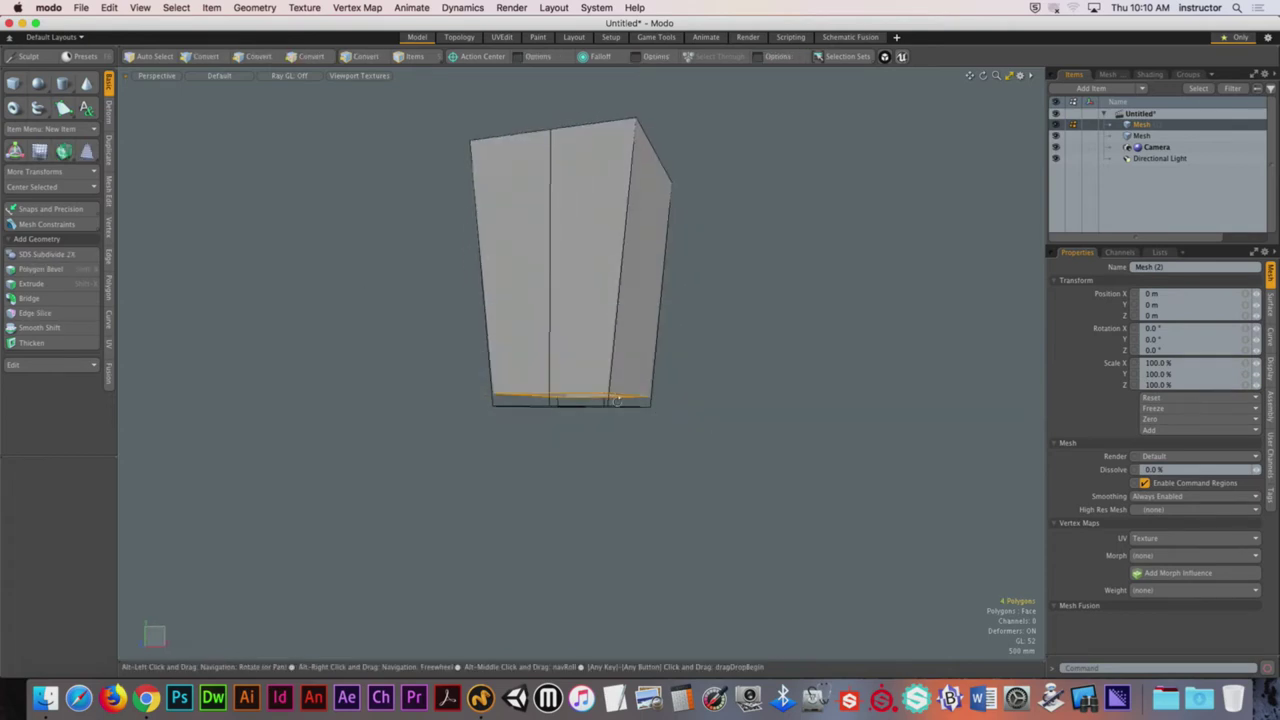
left_click_drag(623, 386, 690, 410, "alt")
scroll(690, 410, "up", 3)
left_click(710, 418)
key("w")
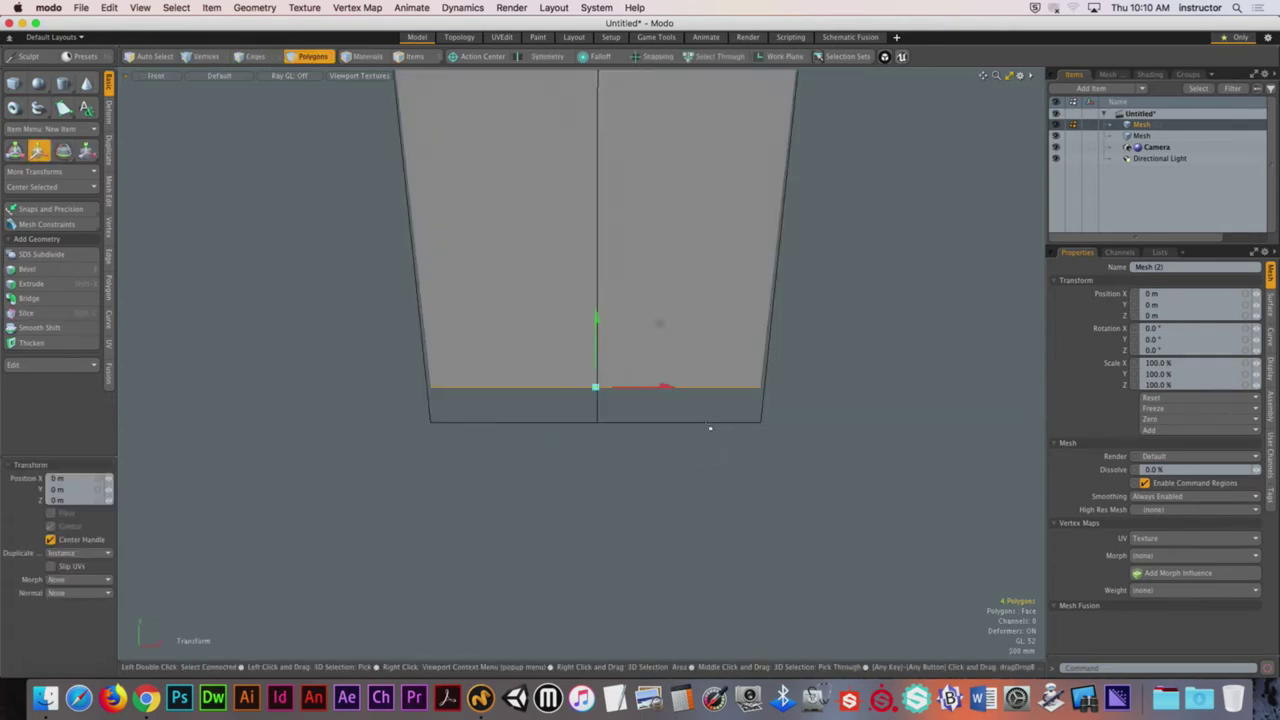
left_click_drag(659, 322, 659, 355)
left_click(608, 494)
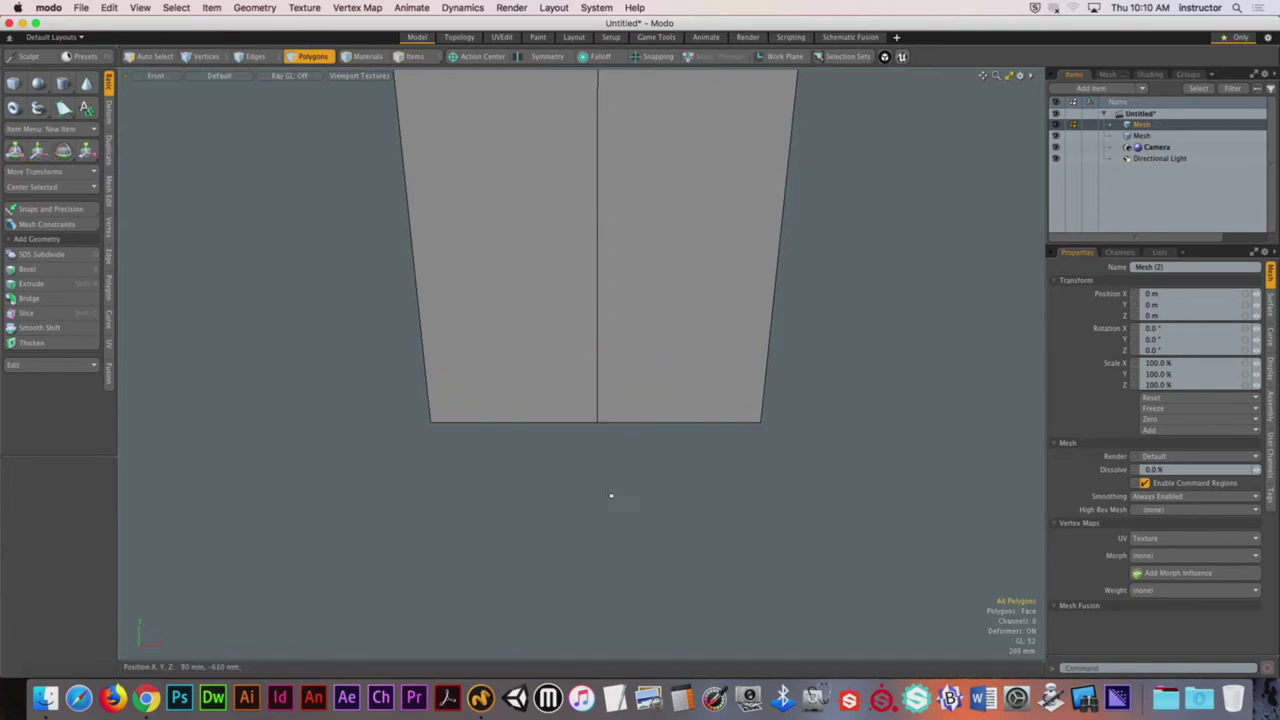
Step: Add the second mesh to the Items selection so both meshes show
left_click_drag(608, 494, 634, 400, "alt")
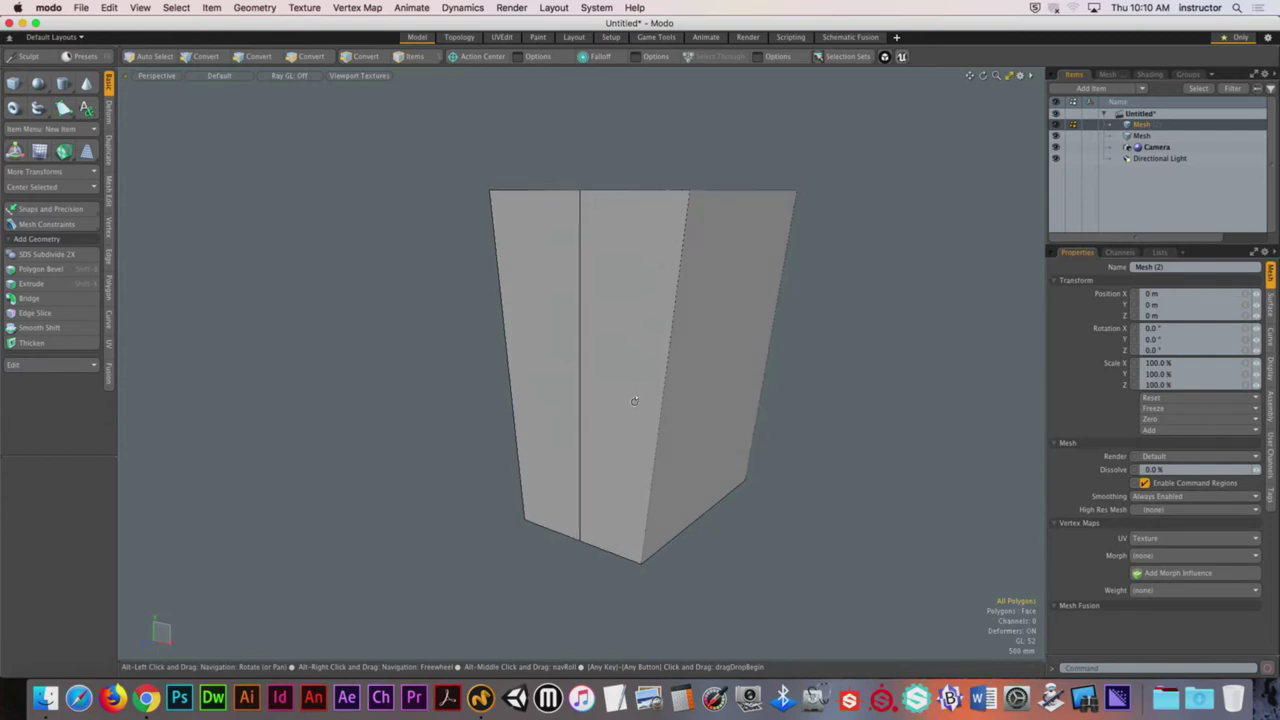
key("3")
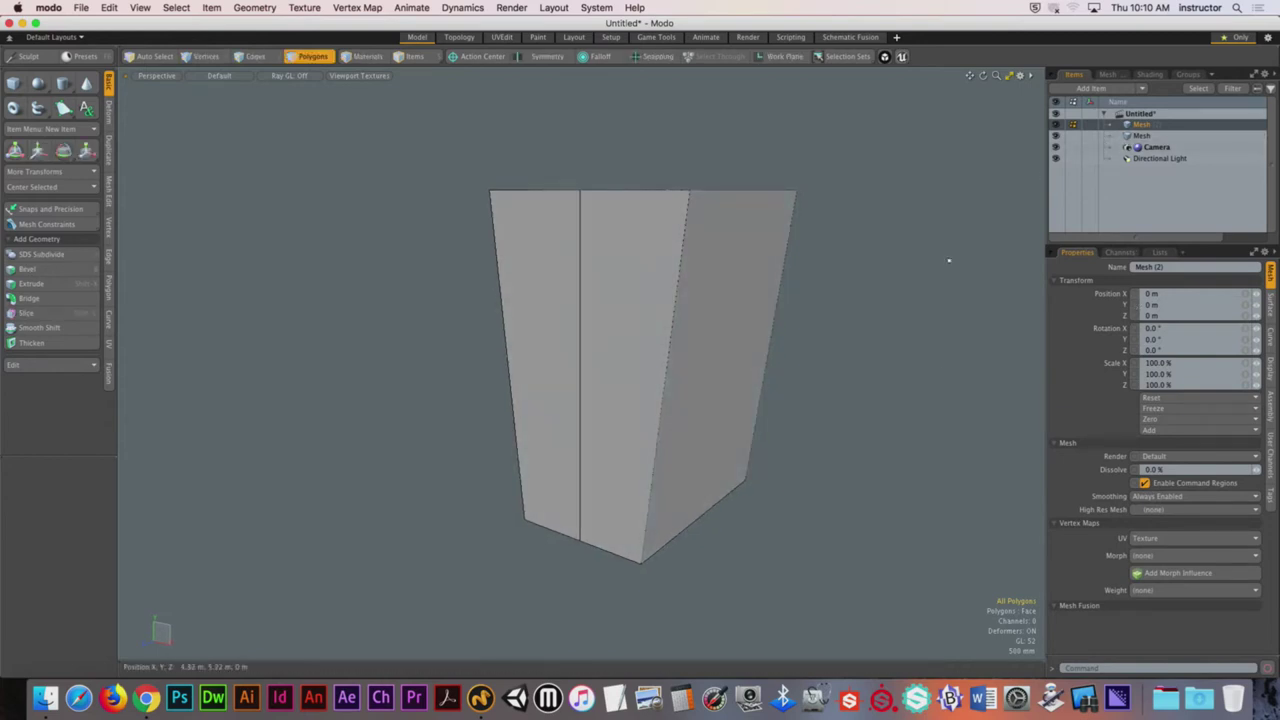
left_click(1141, 135, "shift")
left_click_drag(814, 277, 620, 150, "alt")
Step: Select the roof slab, undo recent changes, and orbit around the roof pieces
double_click(605, 330)
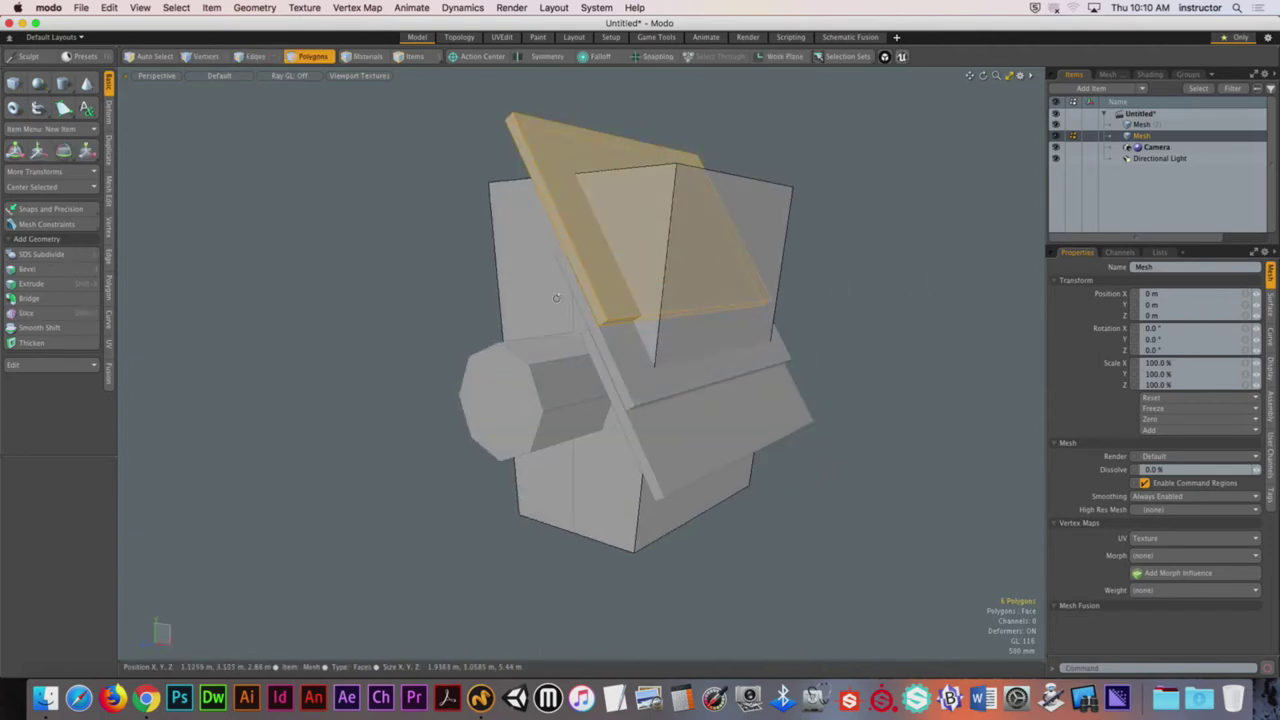
left_click_drag(605, 330, 580, 310, "alt")
double_click(595, 316)
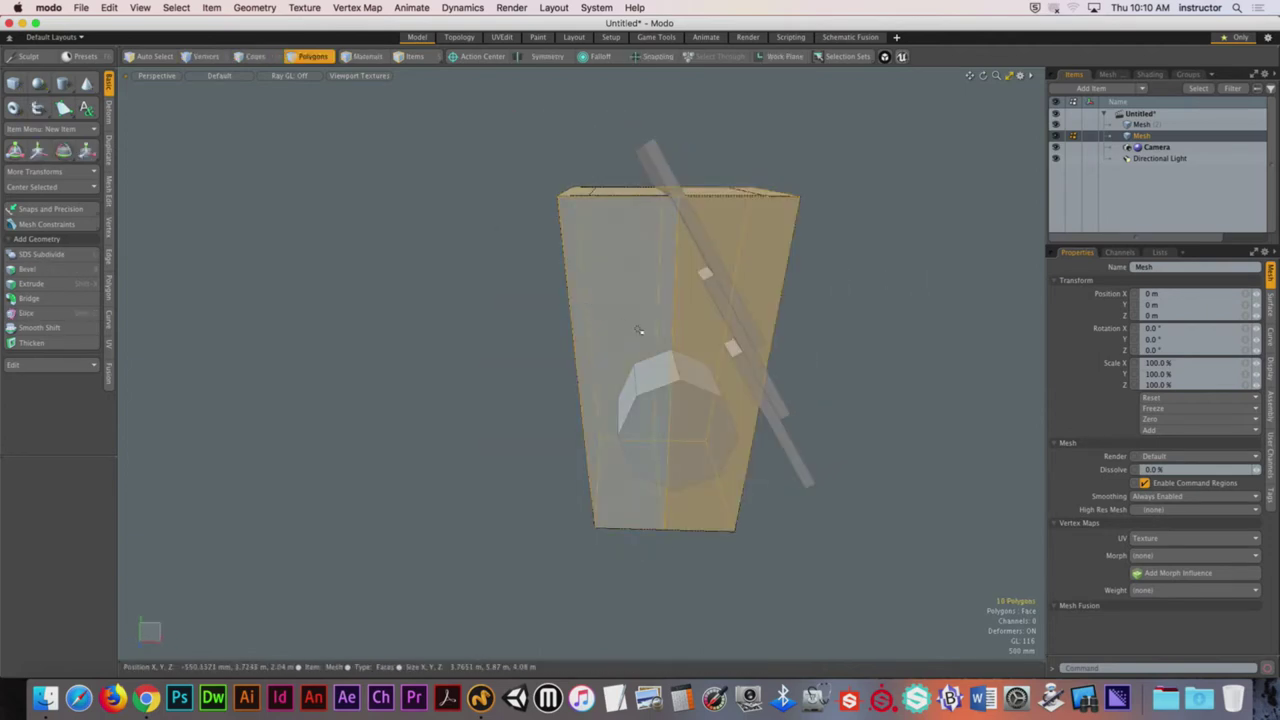
key("super+z")
key("super+z")
key("super+z")
key("super+z")
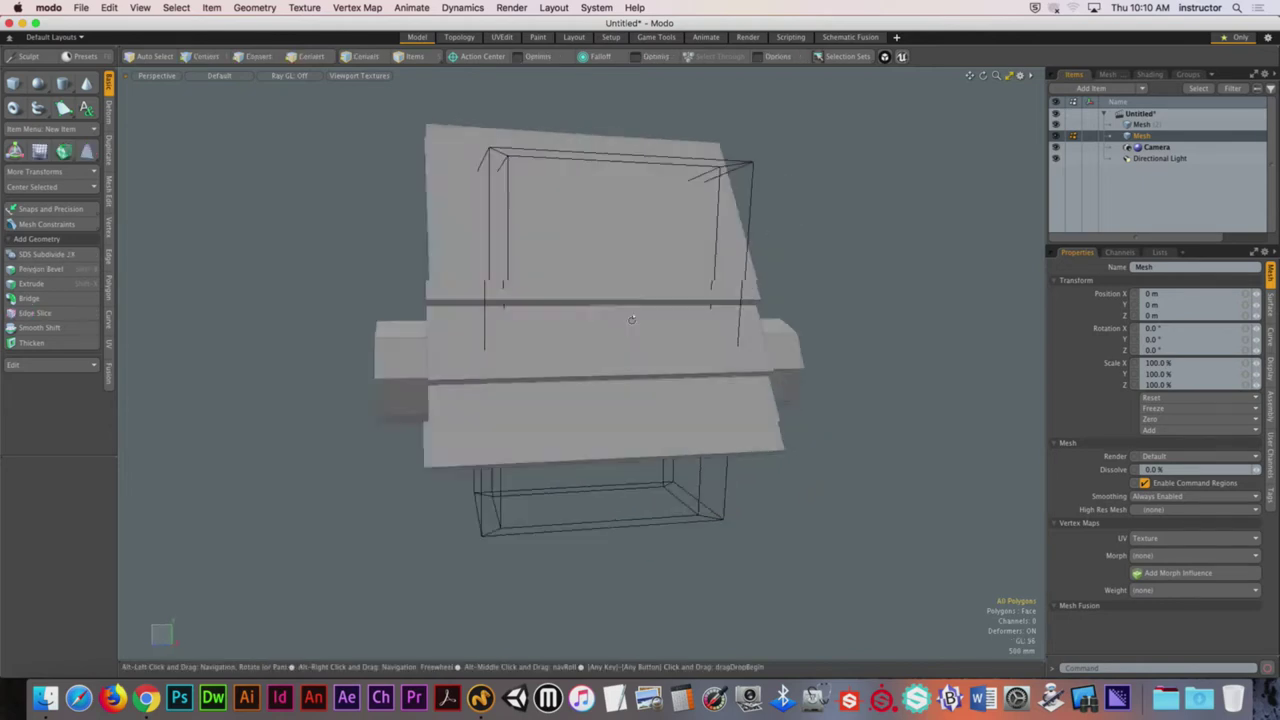
left_click_drag(632, 319, 797, 312, "alt")
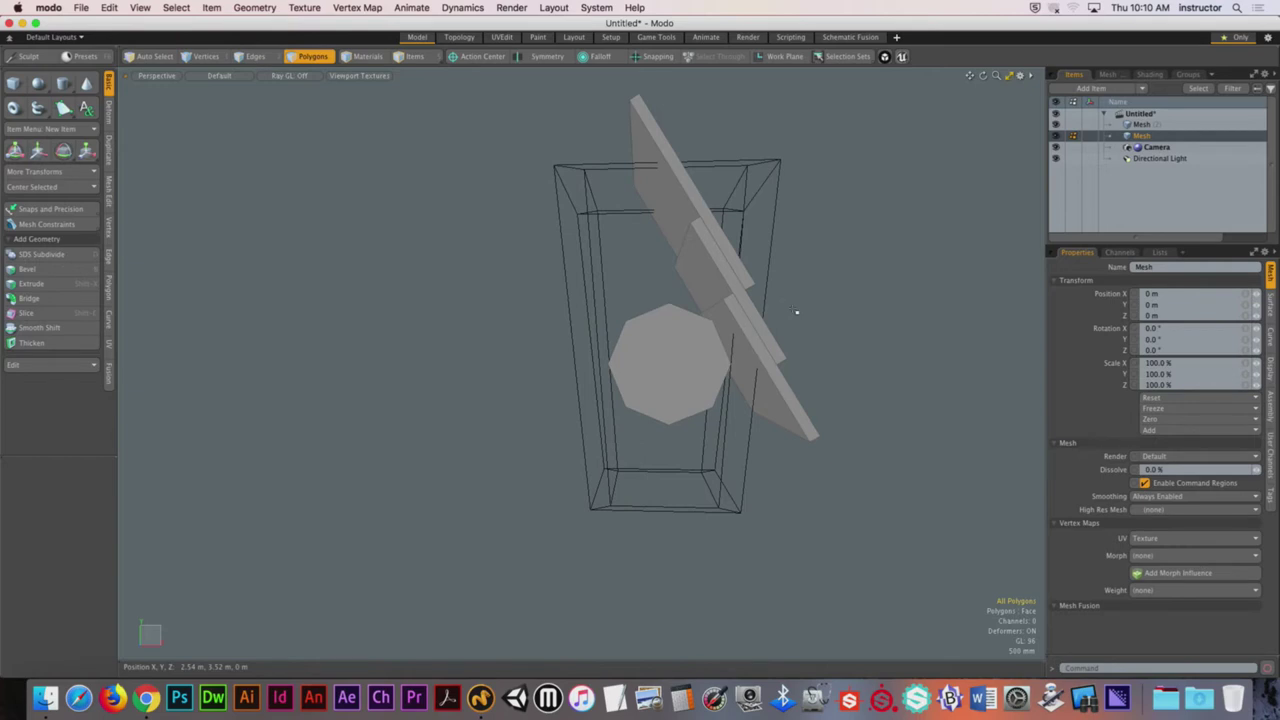
left_click_drag(814, 320, 741, 335, "alt")
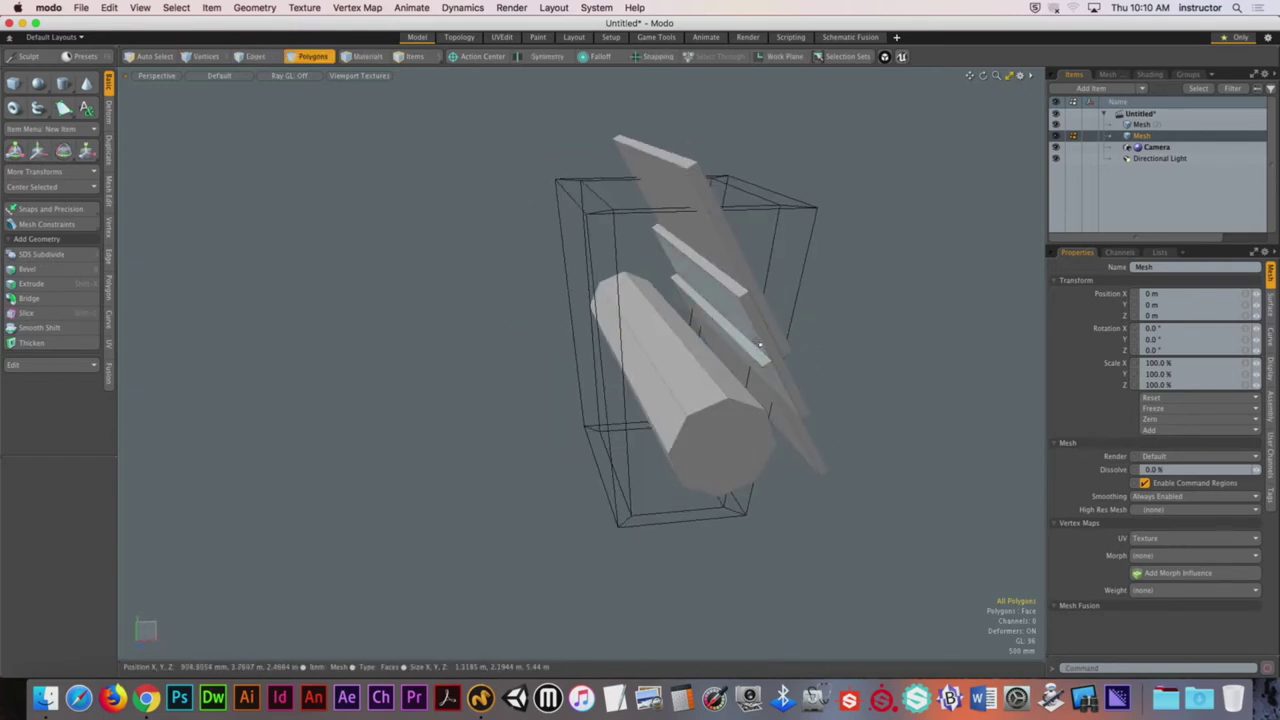
Step: In Front view, select the upper roof plank and turn on snapping to Grid
key("KP_1")
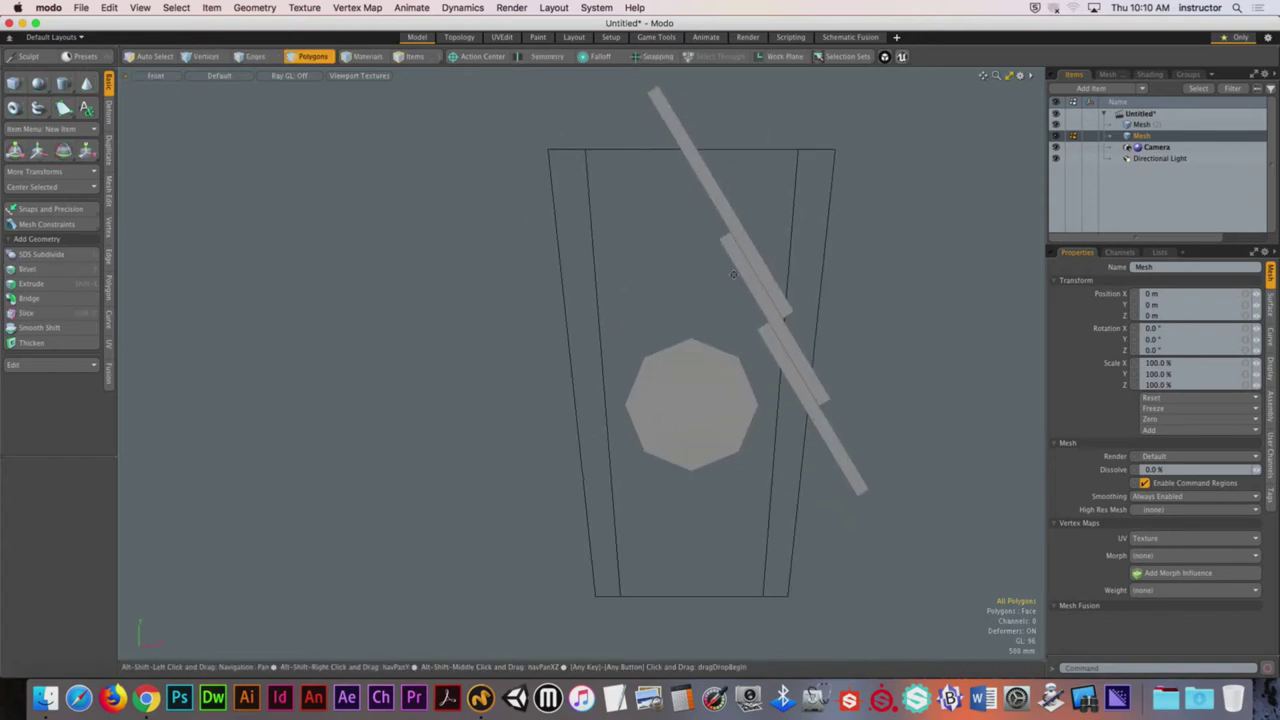
left_click(740, 228)
left_click_drag(740, 228, 797, 235, "alt+shift")
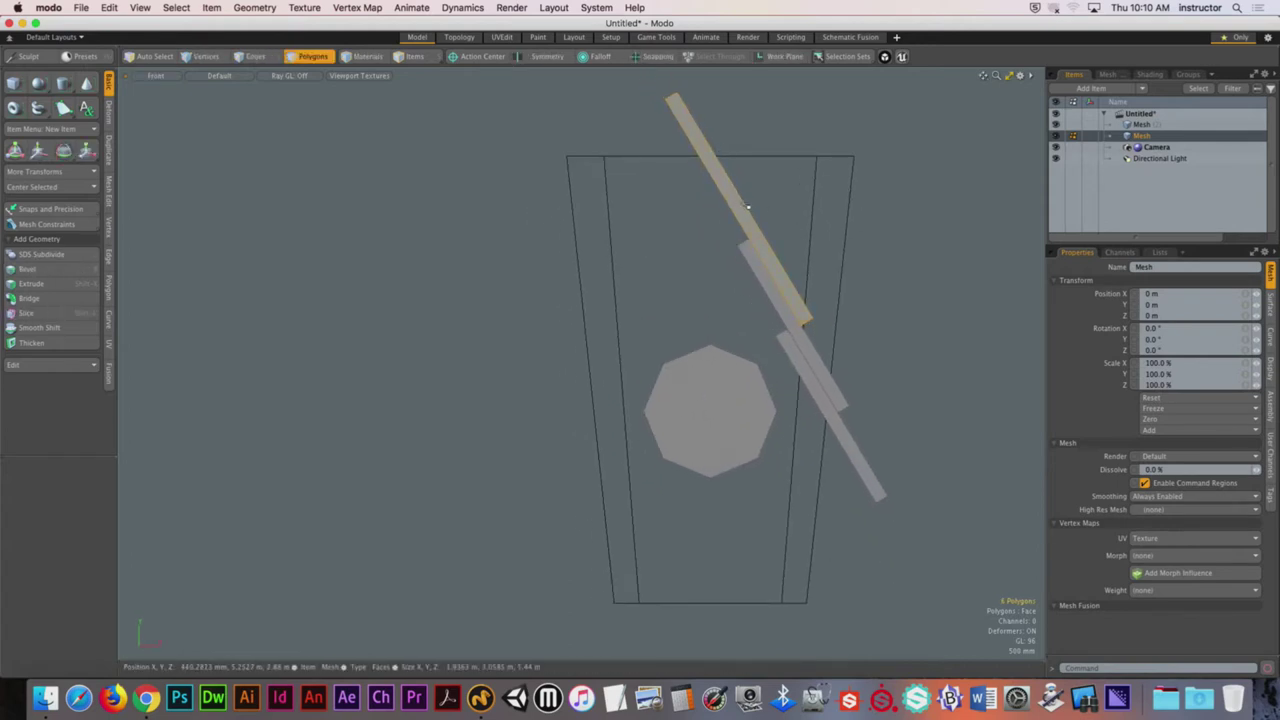
left_click_drag(710, 263, 560, 147, "alt")
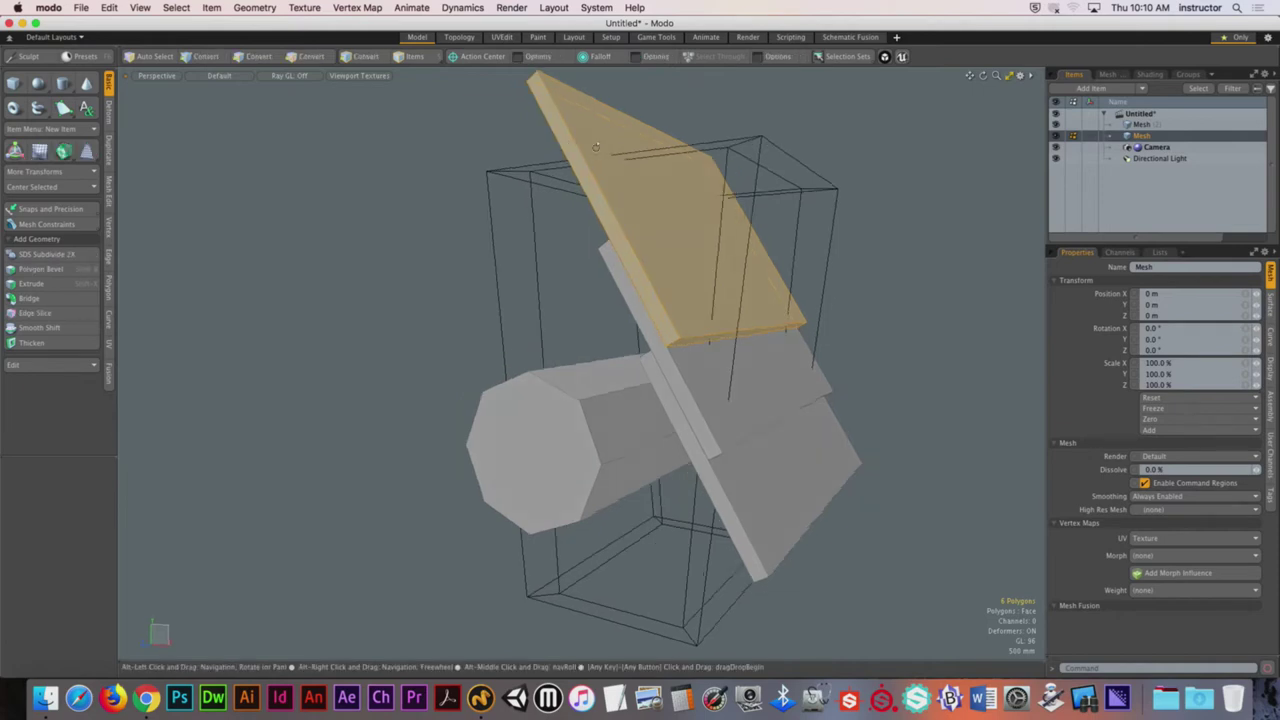
key("ctrl+space")
left_click(666, 203)
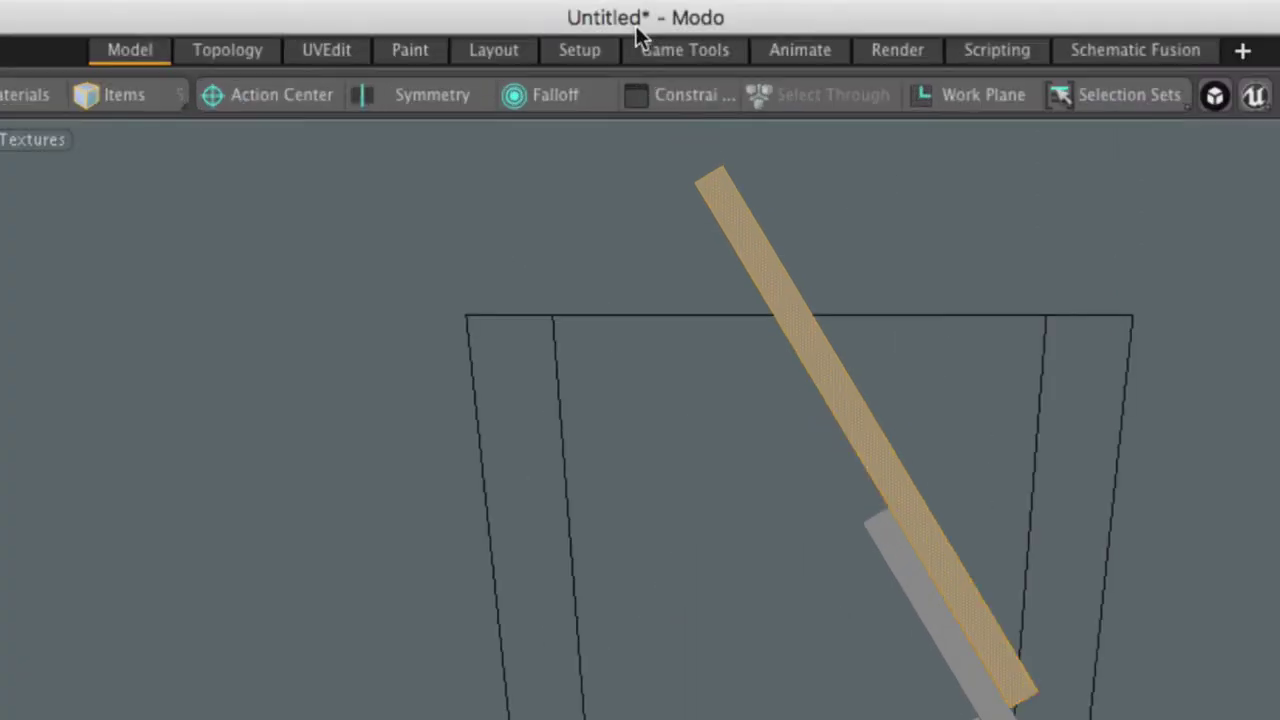
left_click(646, 54)
left_click(676, 114)
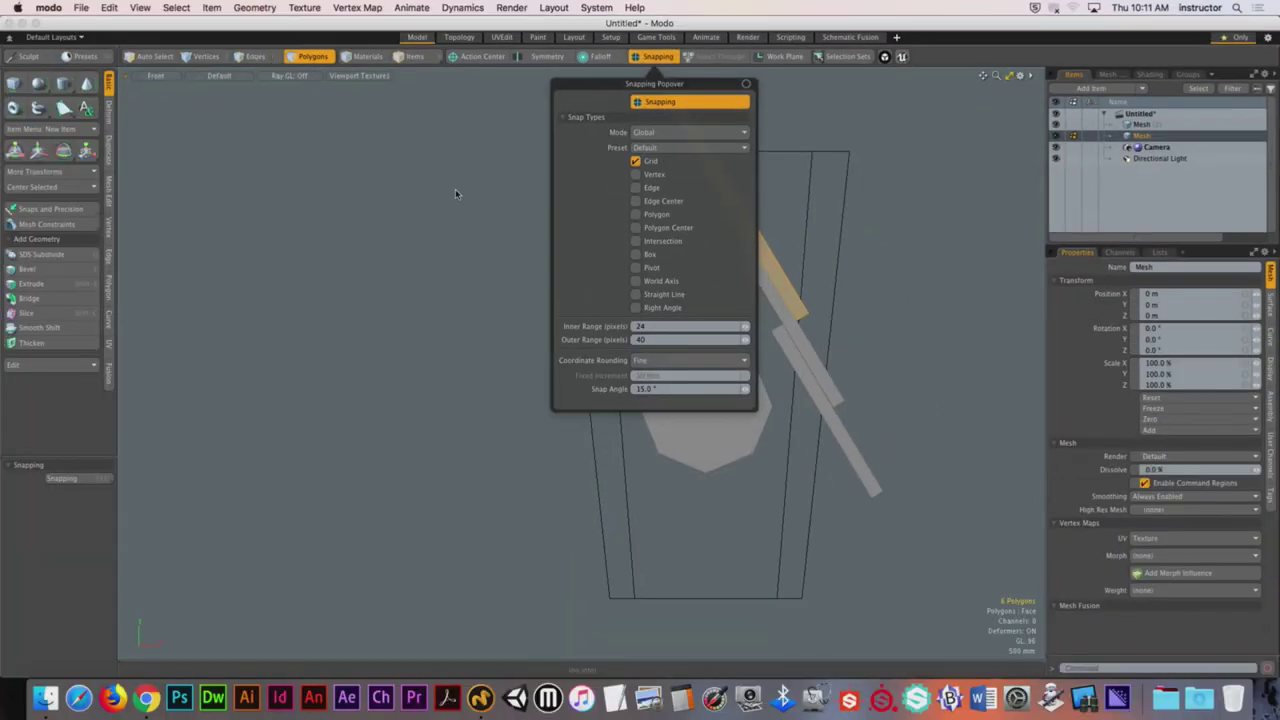
Step: Set the viewport visibility to always show the grid
left_click(457, 192)
key("o")
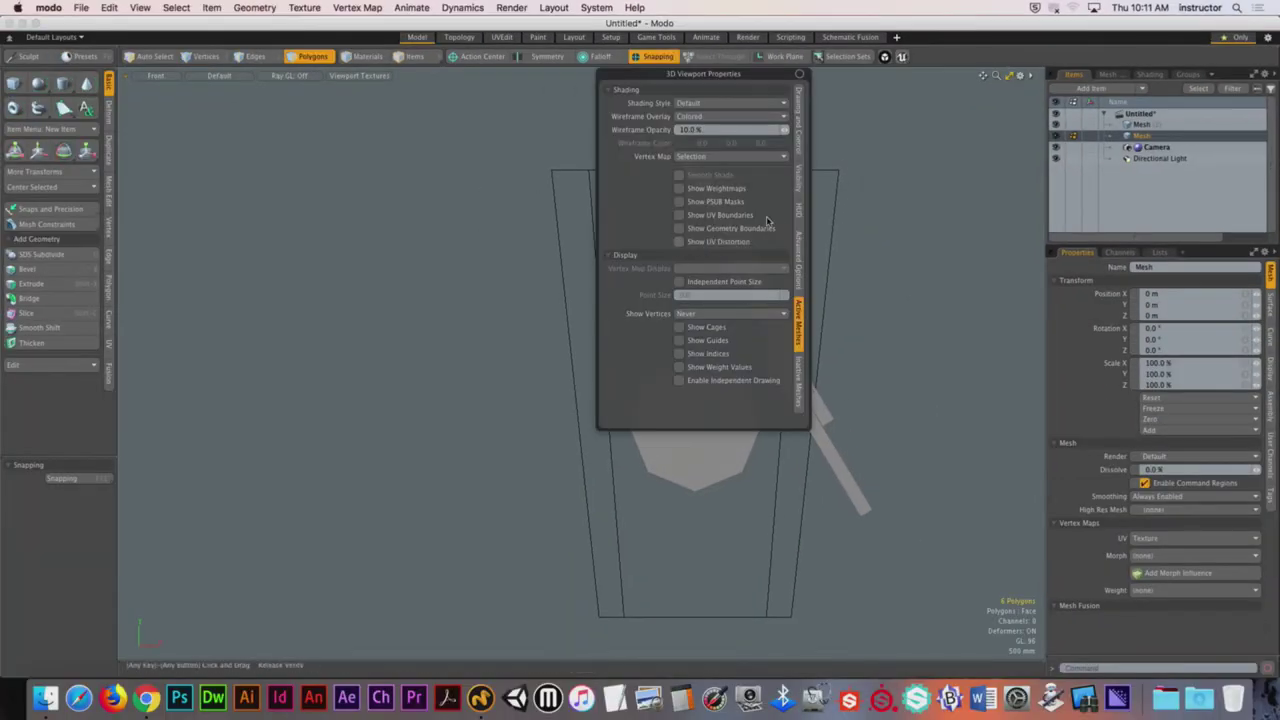
left_click(800, 182)
left_click(728, 237)
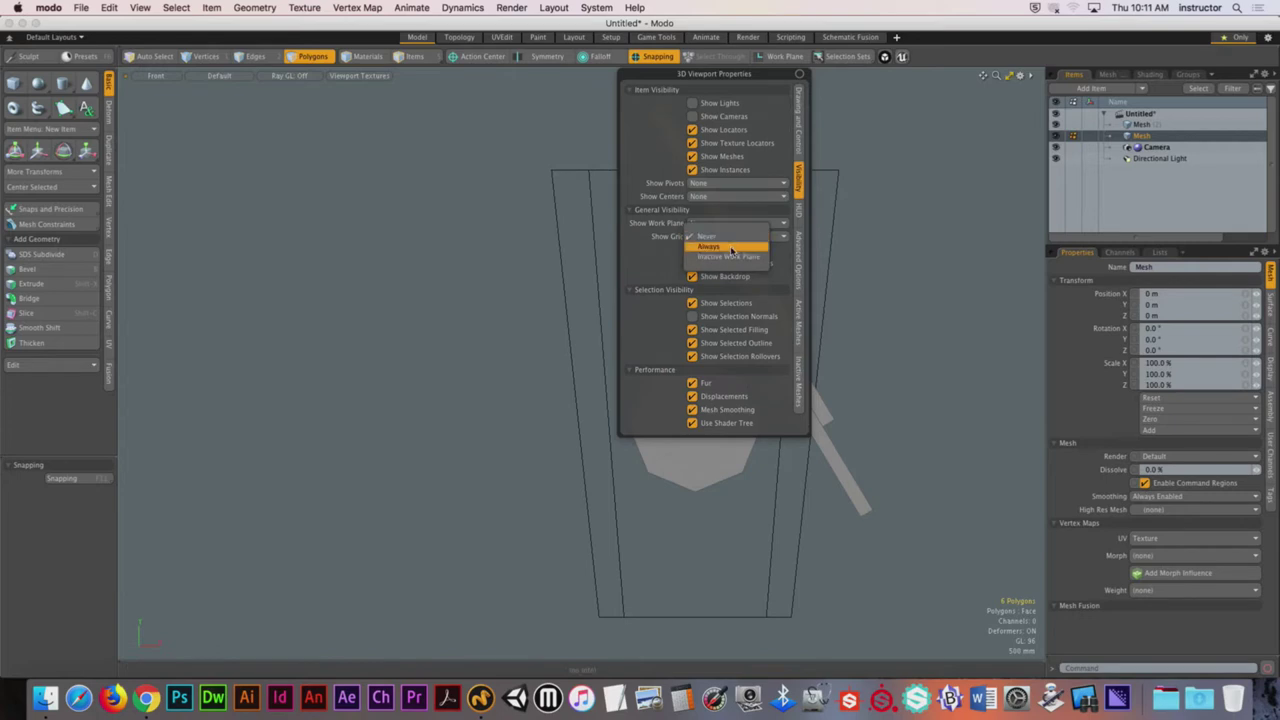
left_click(725, 248)
Step: Slice the roof plank vertically at the centre and delete the piece above the cut
key("shift+c")
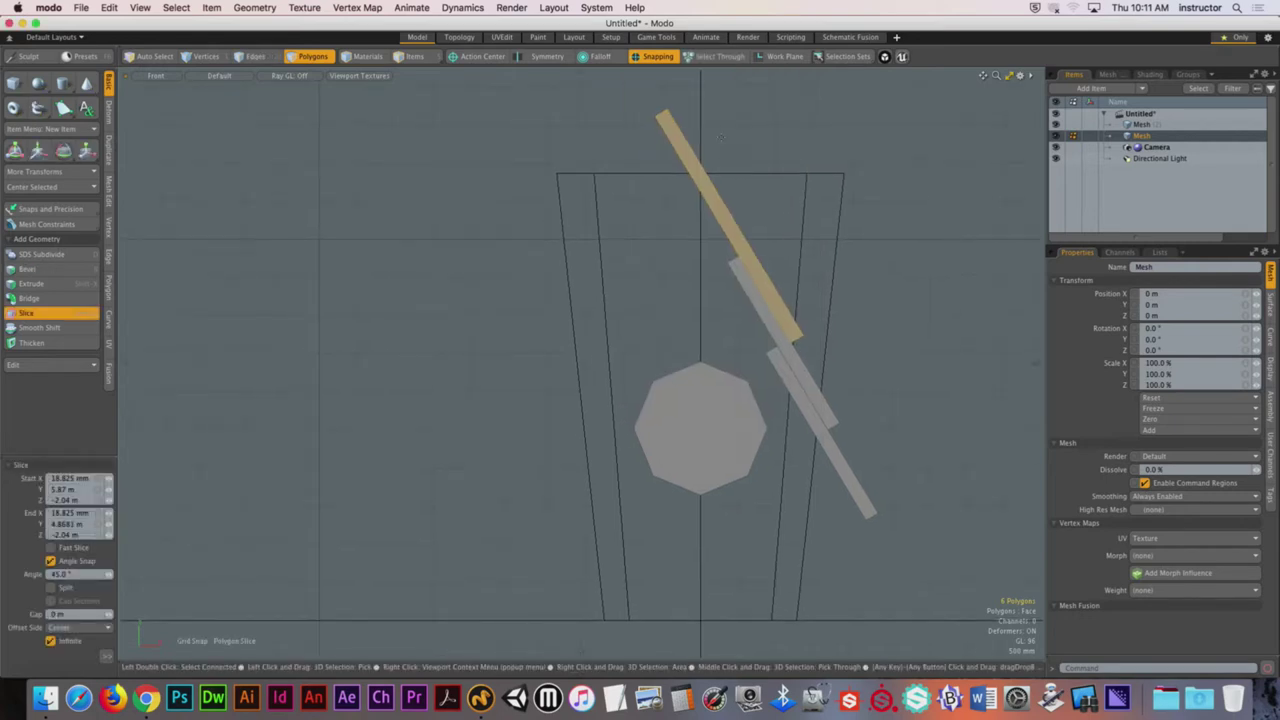
left_click_drag(700, 86, 706, 183)
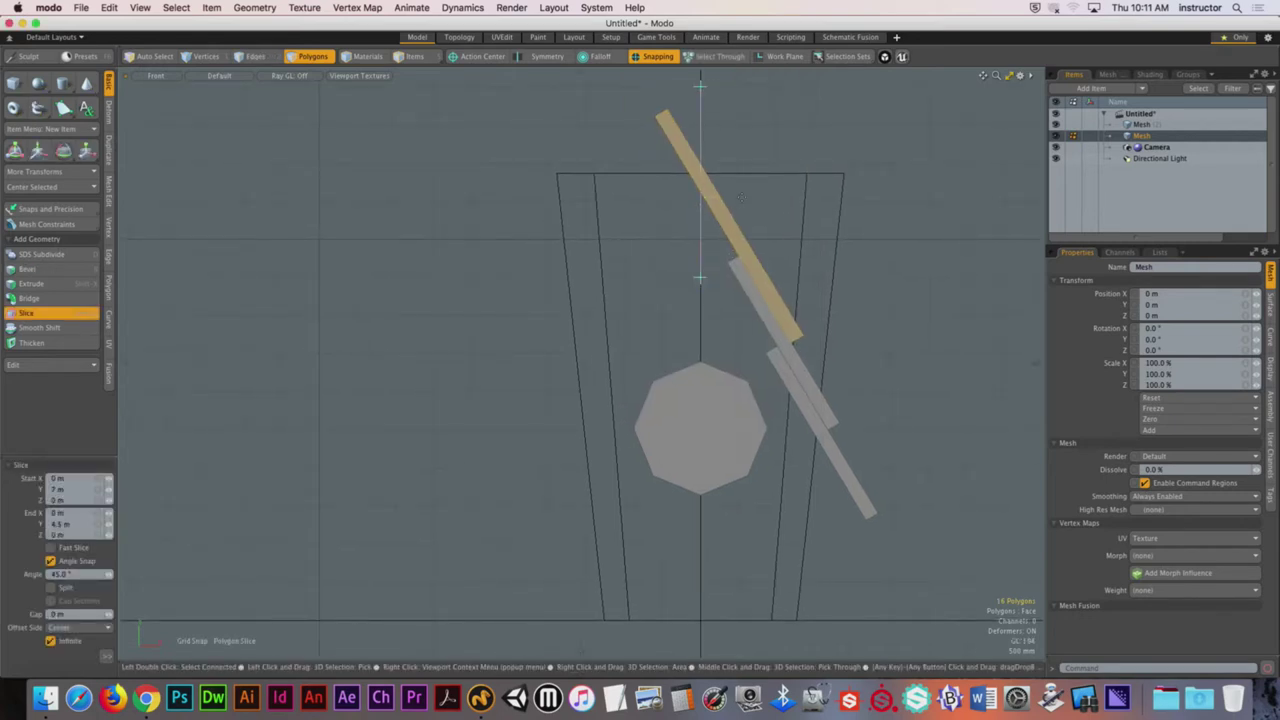
key("space")
left_click(678, 148)
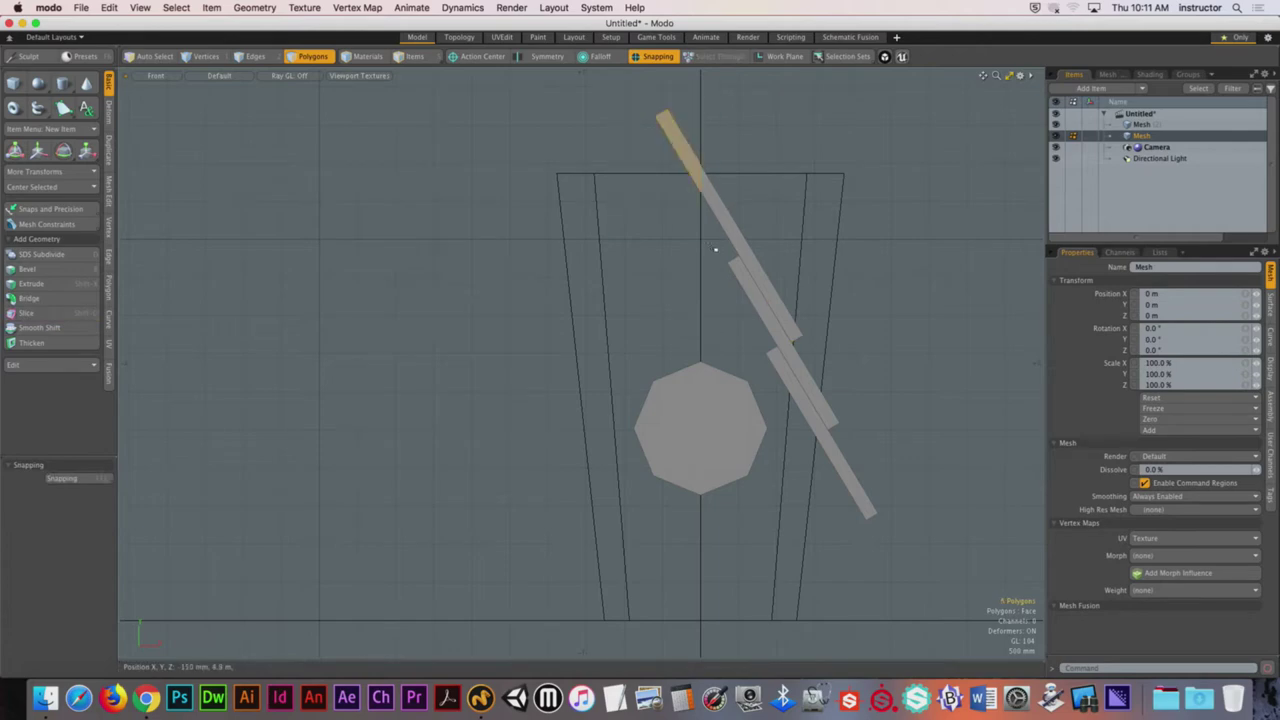
key("Delete")
key("ctrl+space")
left_click(729, 211)
left_click_drag(729, 211, 717, 243, "alt")
Step: Select along the top roof plank to inspect it front-on, then clear the selection
key("3")
left_click(661, 217)
left_click_drag(700, 194, 741, 216, "ctrl+alt")
left_click(770, 206, "shift")
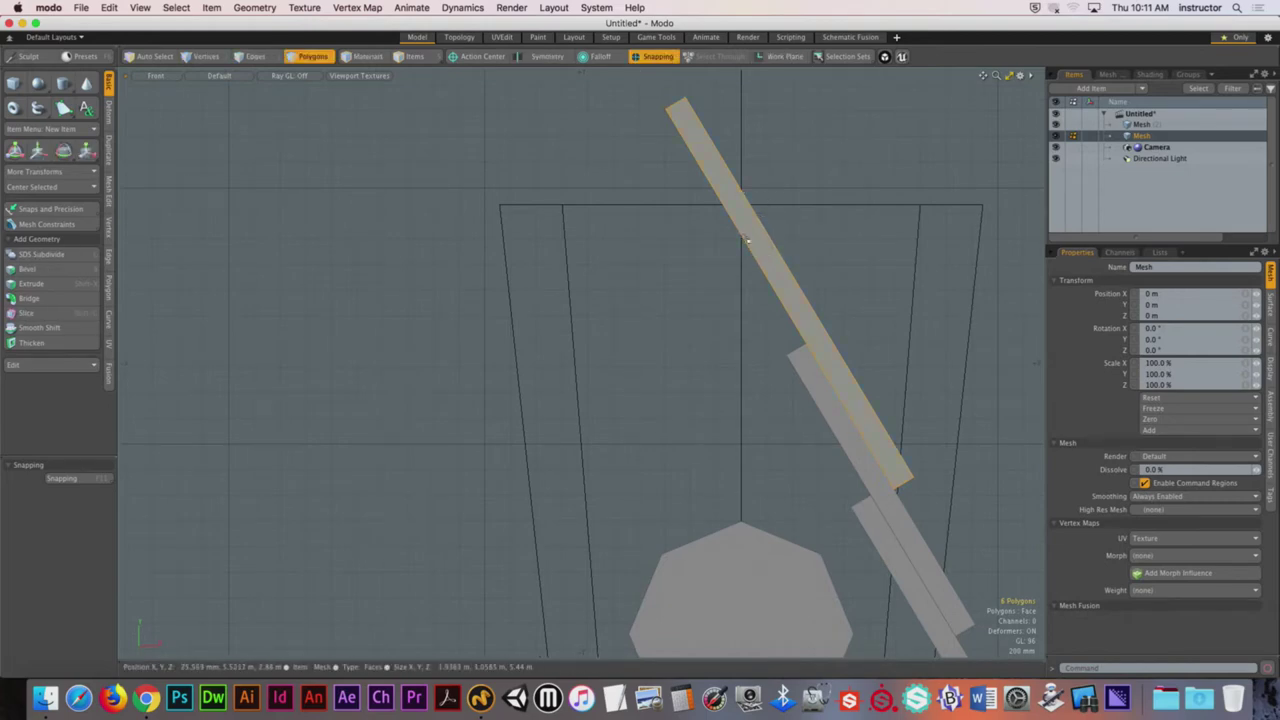
left_click_drag(768, 250, 738, 117, "ctrl+alt")
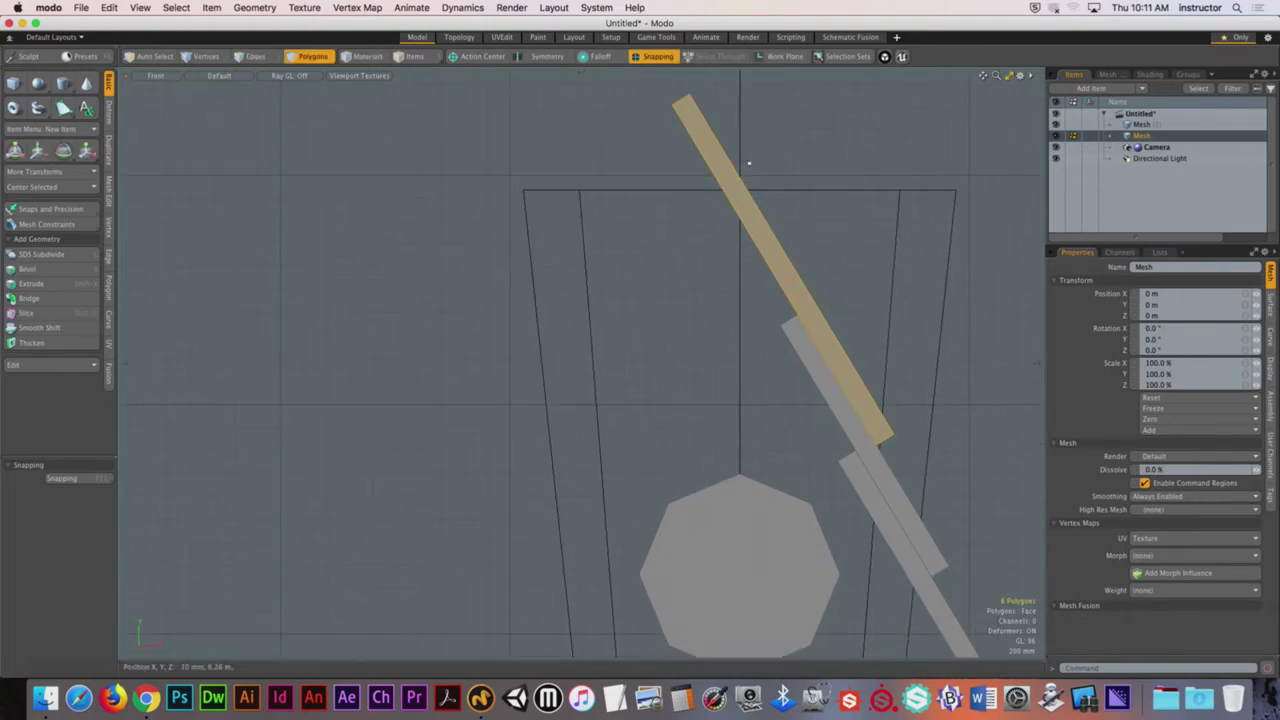
left_click_drag(752, 224, 751, 197, "alt+shift")
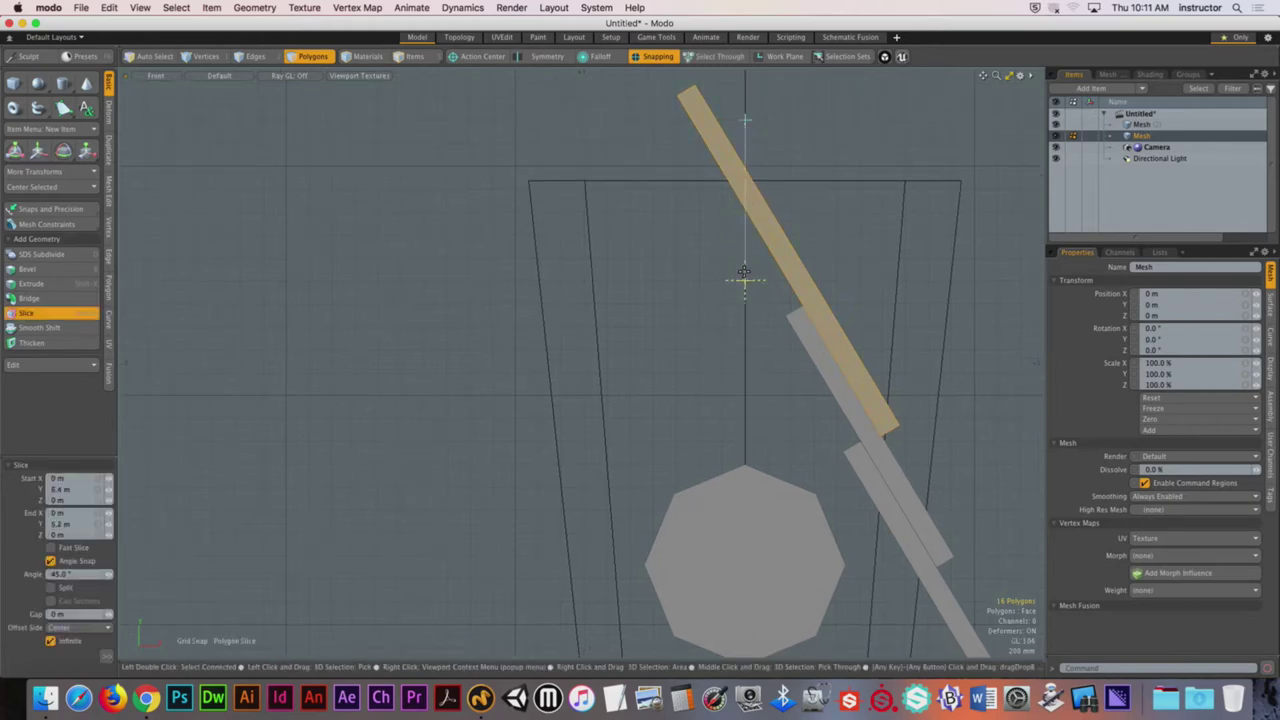
key("space")
left_click(686, 257)
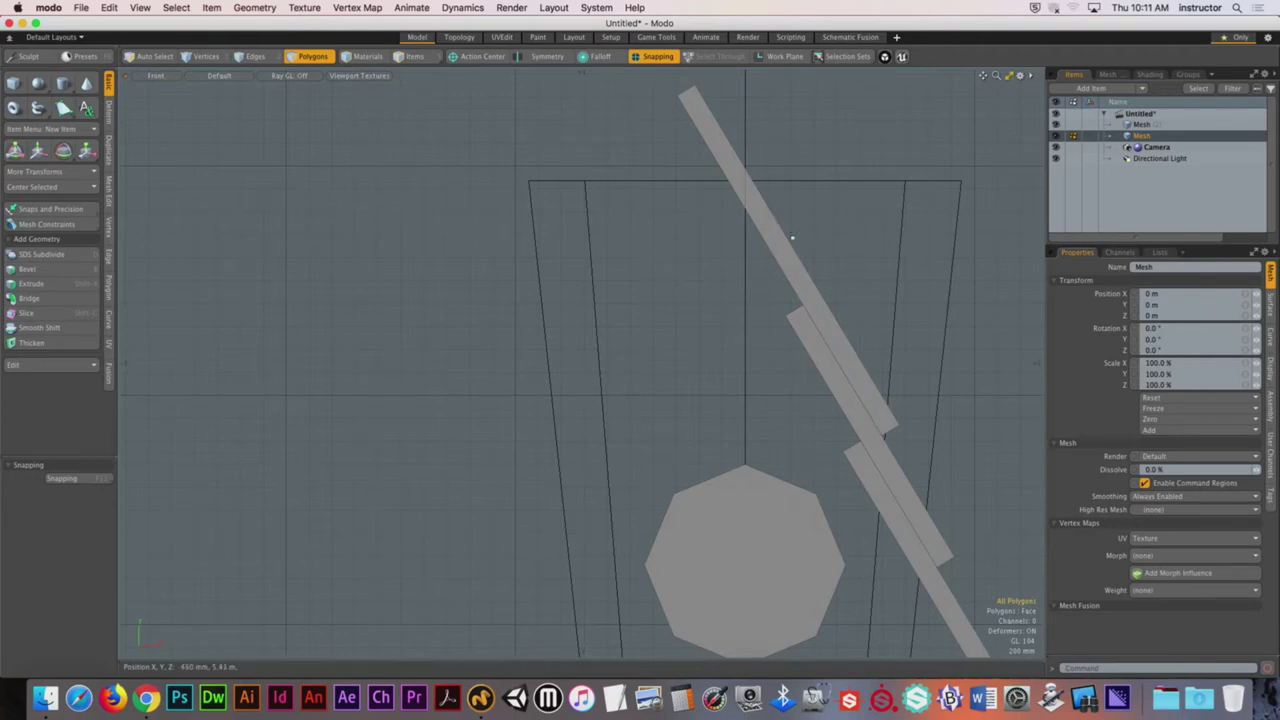
Step: Slice the upper bar along the box's top edge with grid snapping off, deleting the overhang
left_click(768, 225)
key("shift+c")
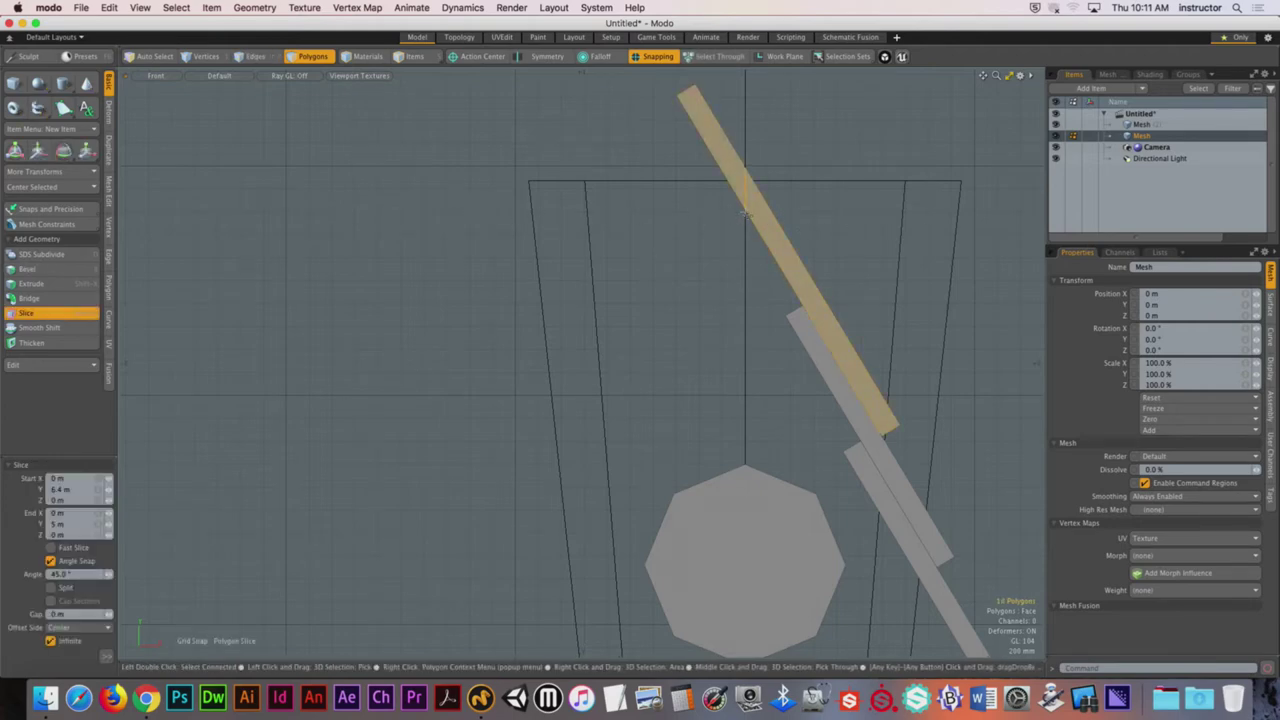
left_click(658, 57)
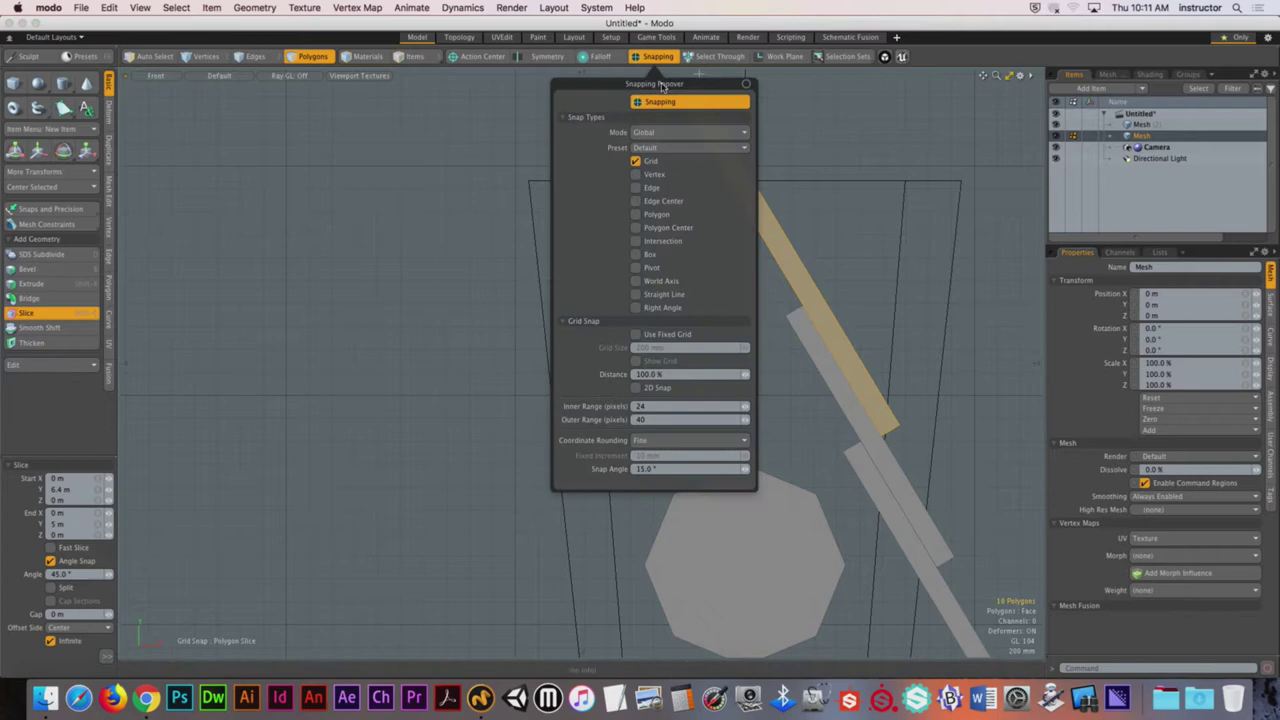
left_click(634, 175)
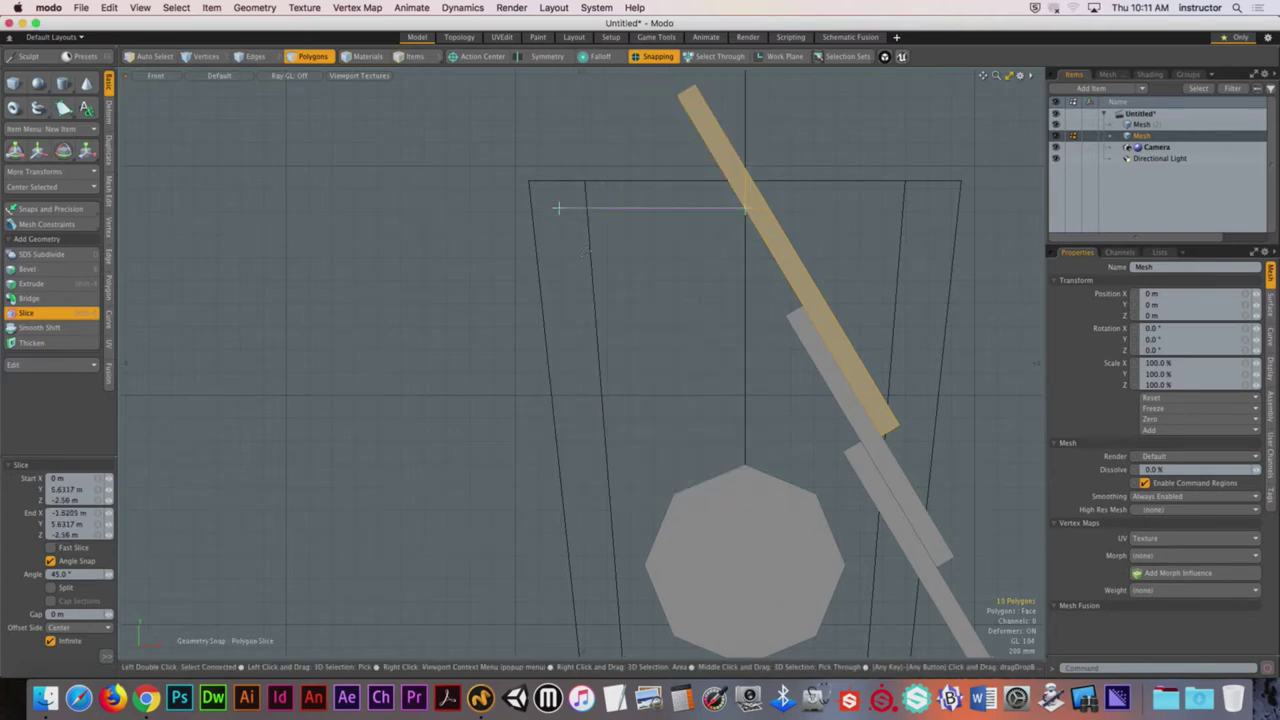
key("space")
left_click(656, 209)
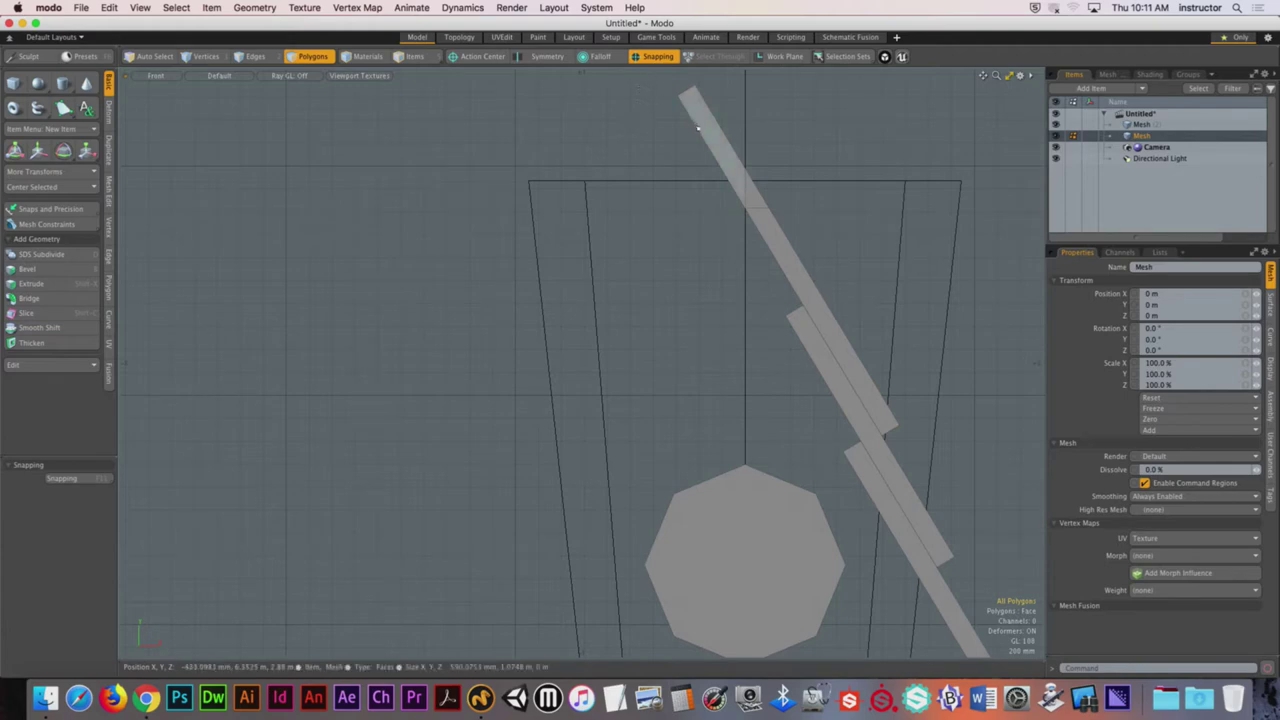
scroll(718, 144, "up", 3)
right_click_drag(610, 94, 731, 314)
key("Delete")
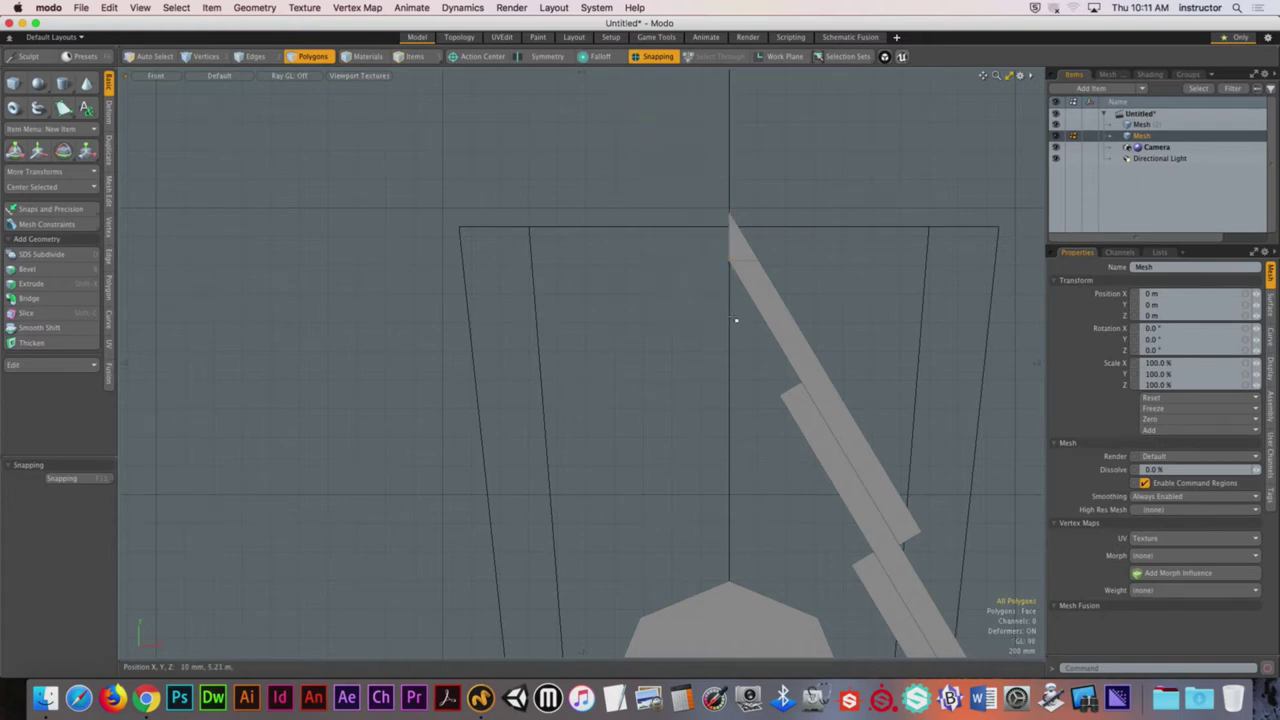
Step: Select the bar's tip polygon, then switch to editing Mesh (2)
left_click(735, 240)
left_click_drag(886, 343, 830, 291, "ctrl+alt")
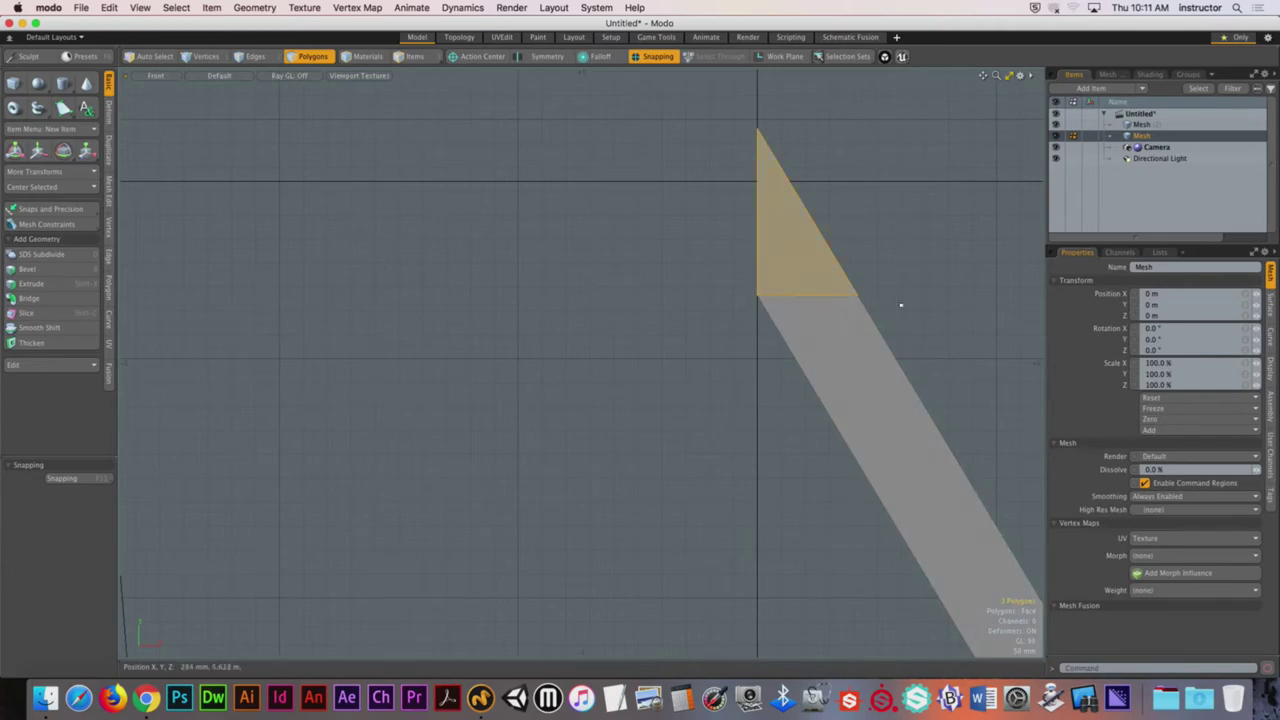
scroll(720, 248, "down", 5)
left_click(720, 248)
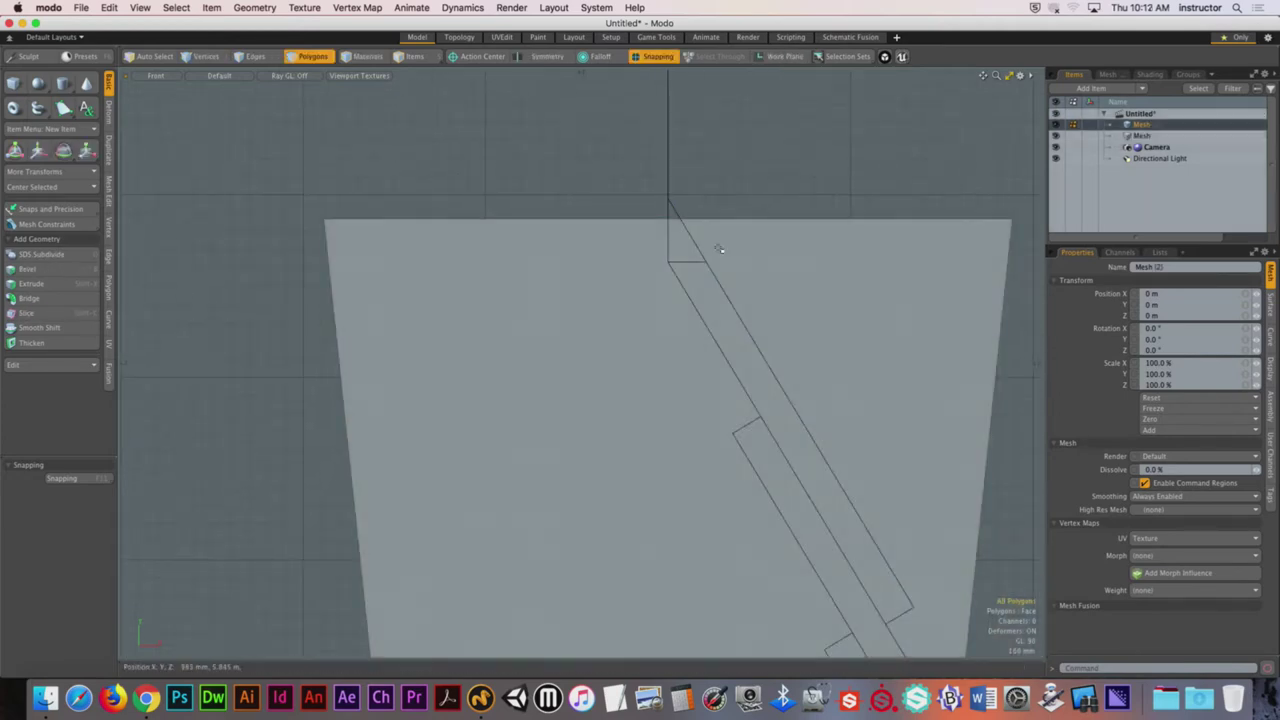
scroll(716, 203, "down", 2)
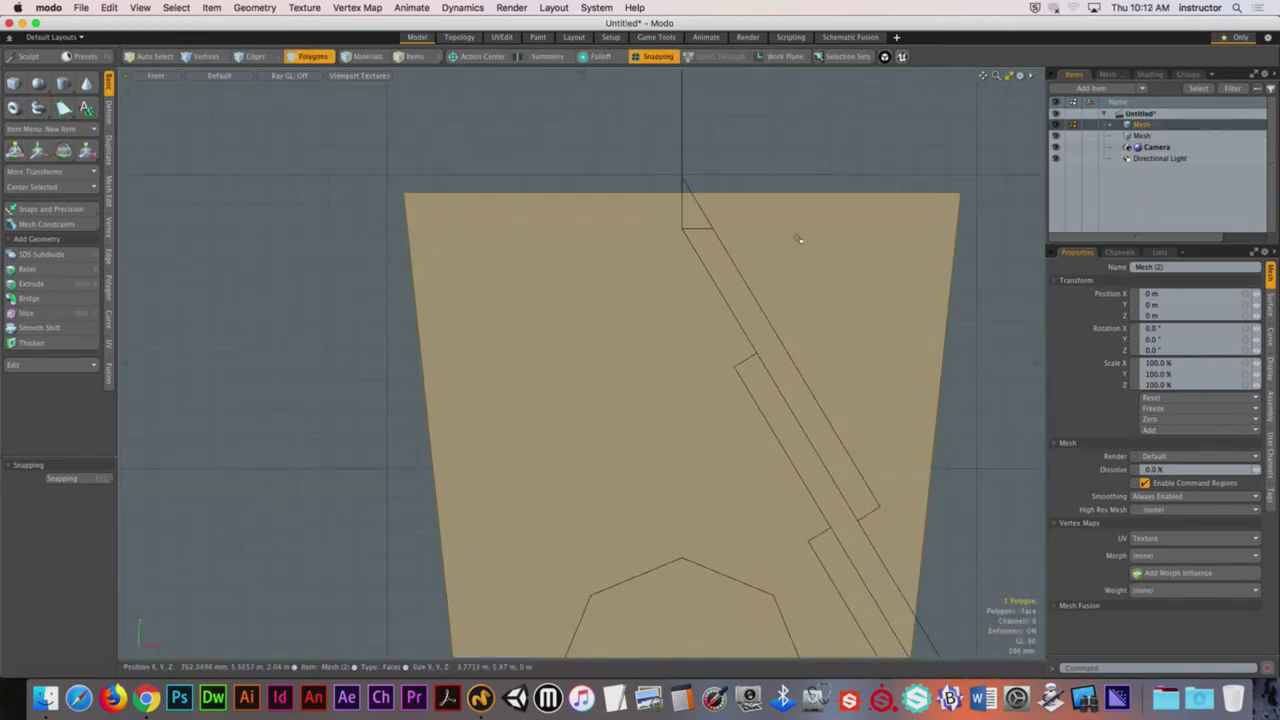
Step: Slice the box horizontally at the bar tip and delete the top strip
key("c")
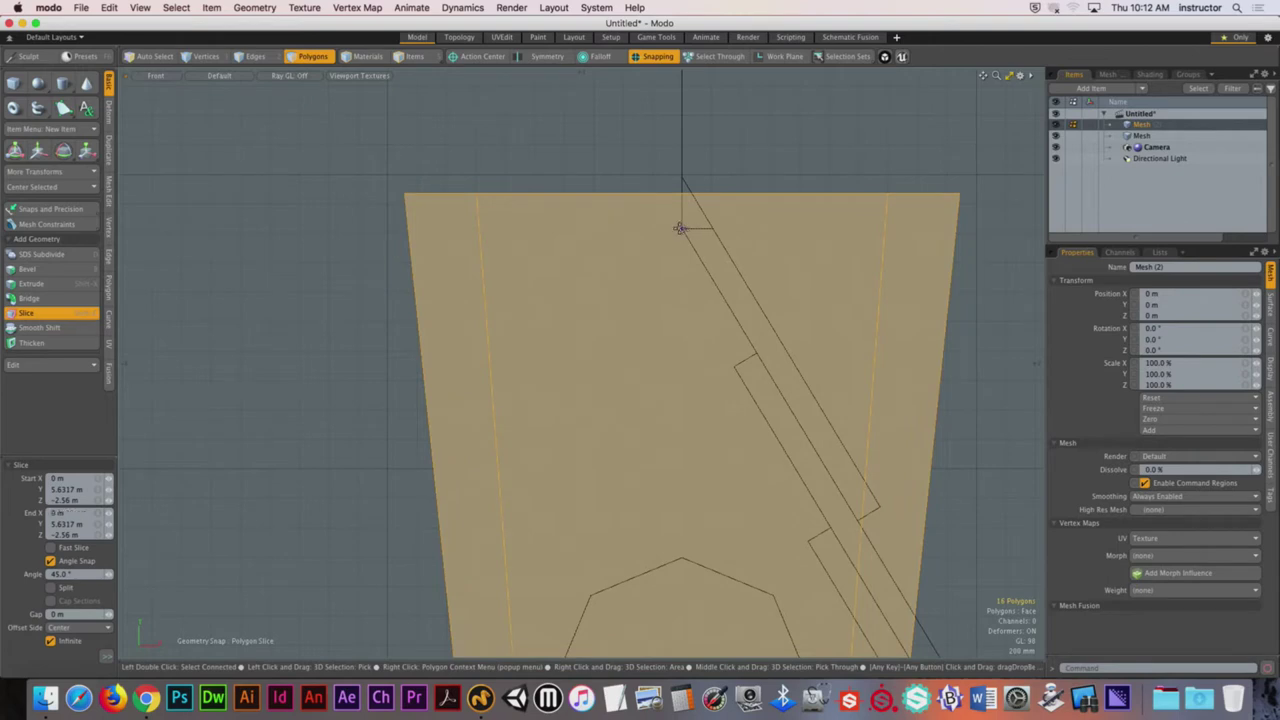
key("space")
right_click_drag(266, 140, 1043, 247)
key("Delete")
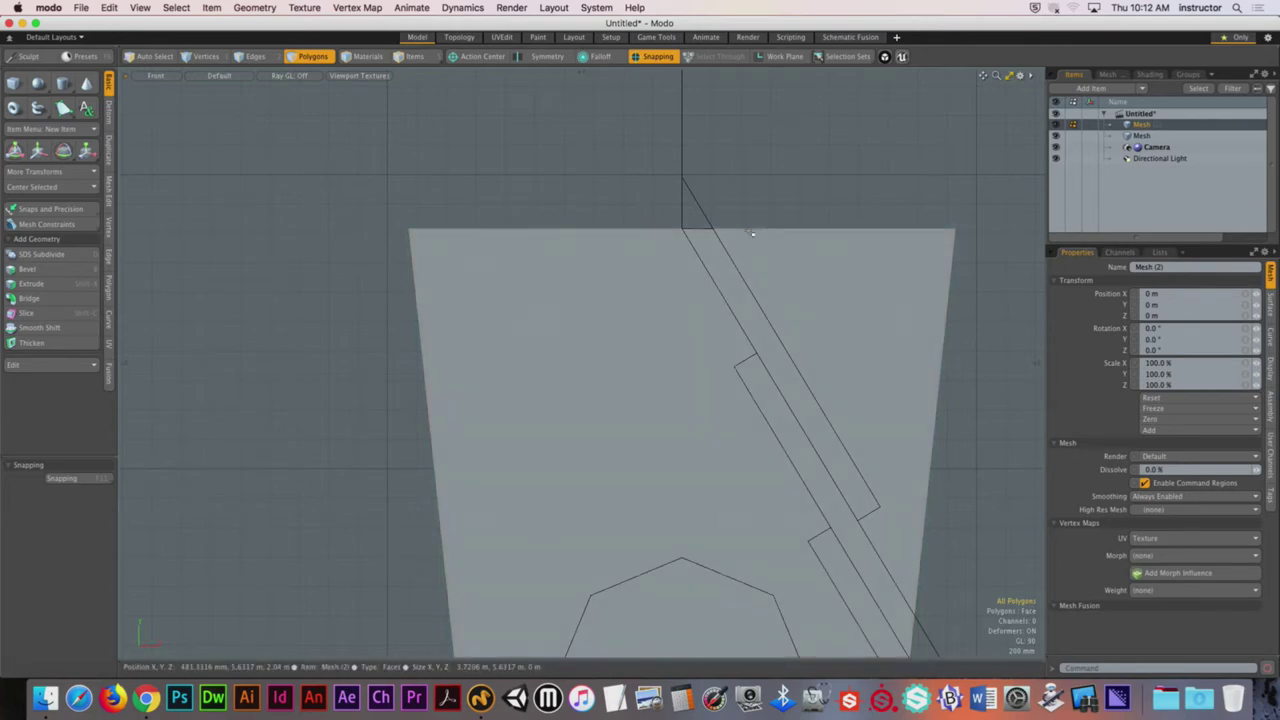
left_click_drag(746, 233, 702, 275, "alt")
Step: Bridge the inner and outer top rim edge loops of the box
key("2")
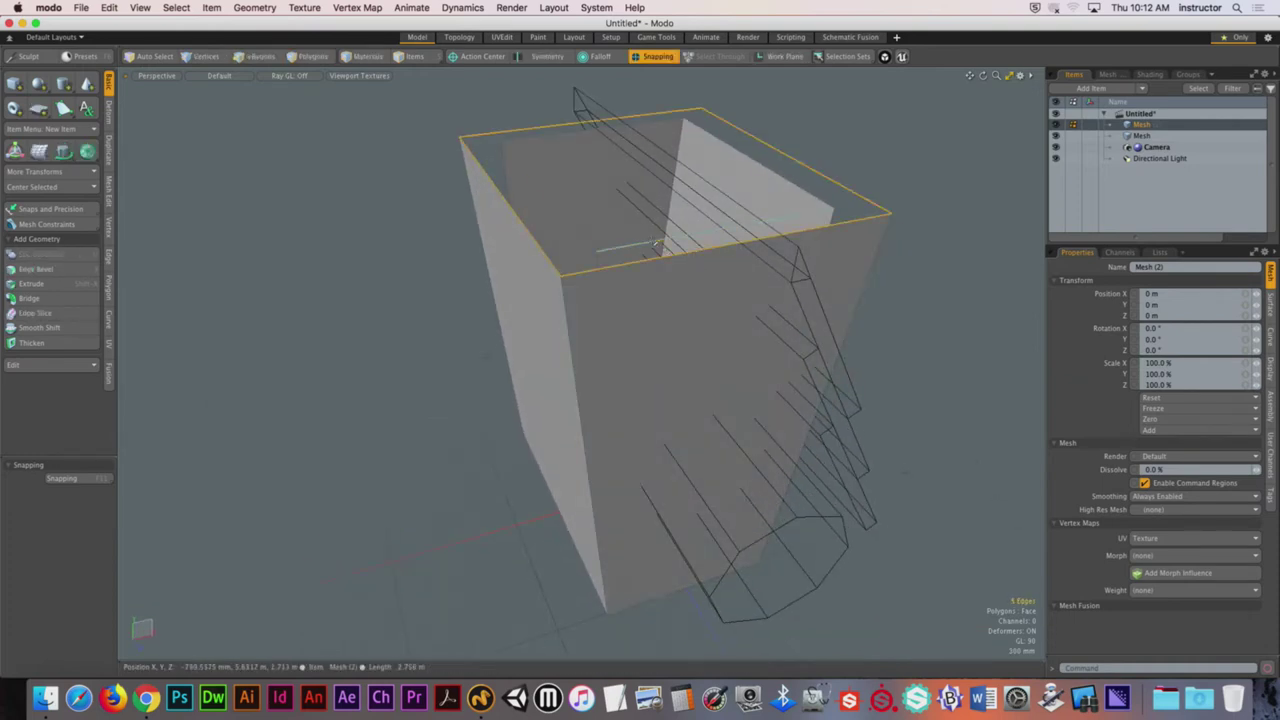
left_click(35, 299)
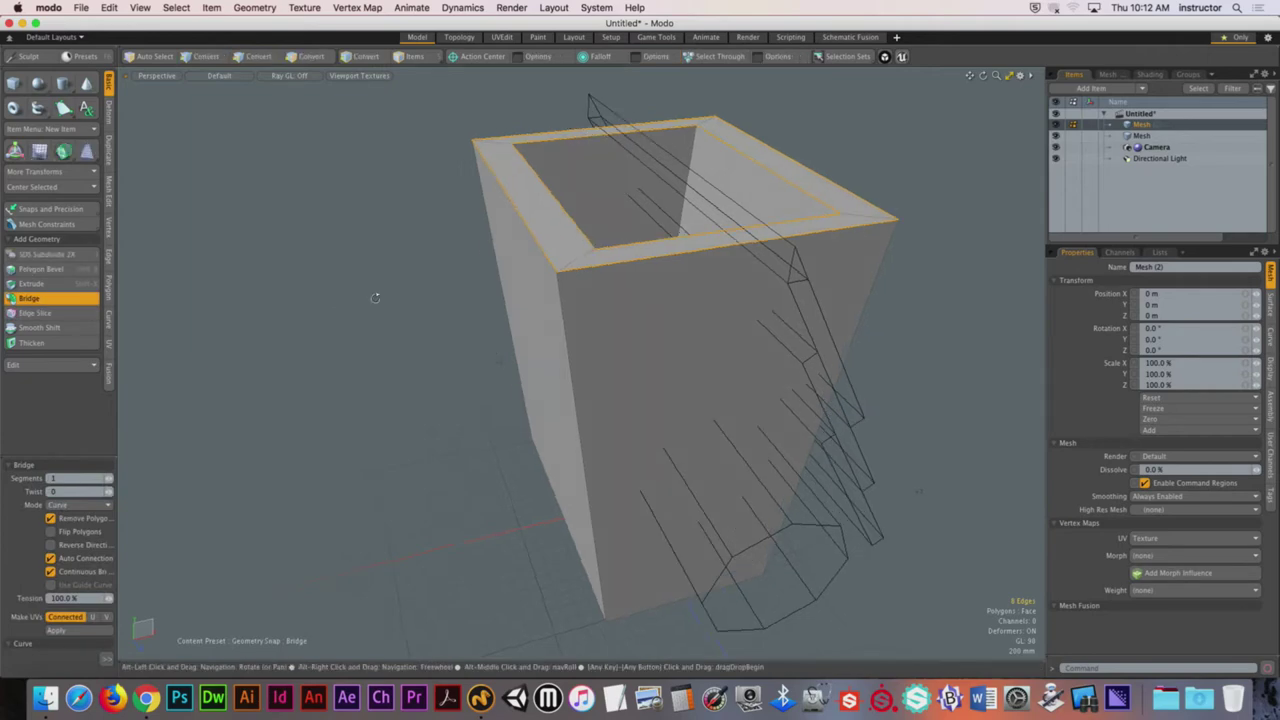
left_click(457, 314)
left_click_drag(457, 314, 411, 289, "alt")
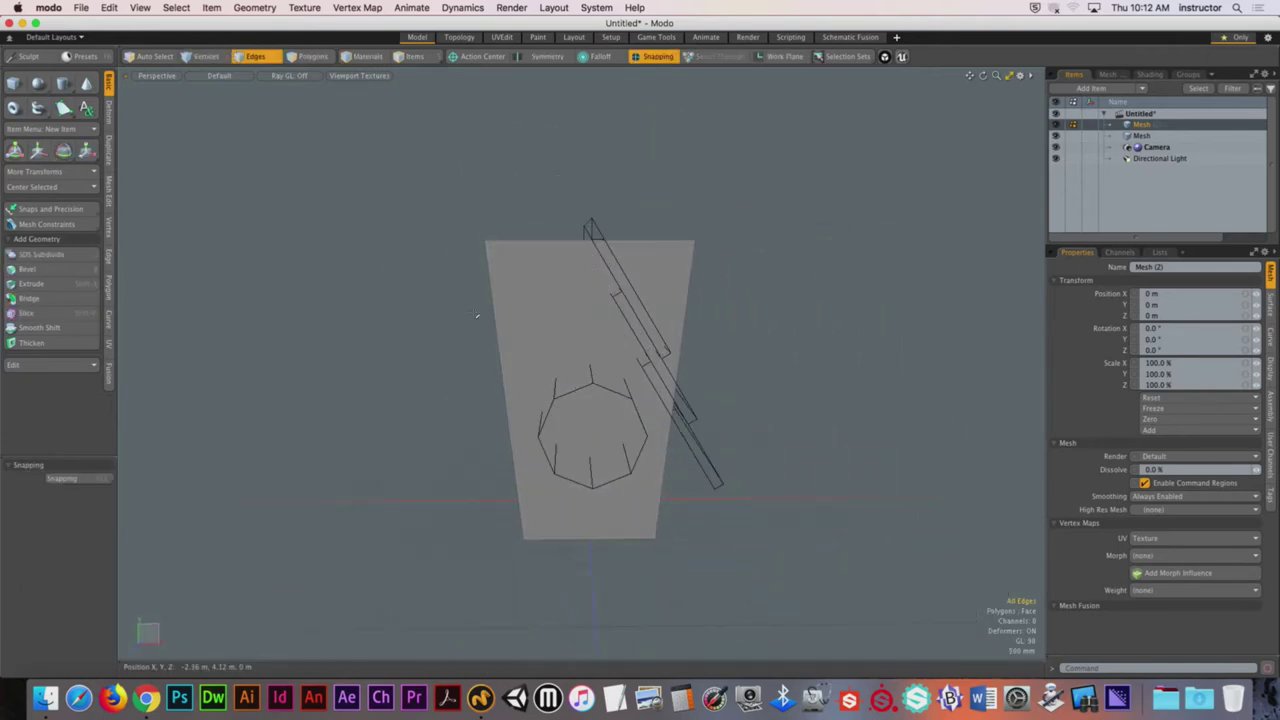
Step: In the cylinder-and-planks mesh, push the octagonal cylinder's end face back into the box
left_click(1145, 136)
left_click_drag(620, 330, 508, 351, "alt")
key("w")
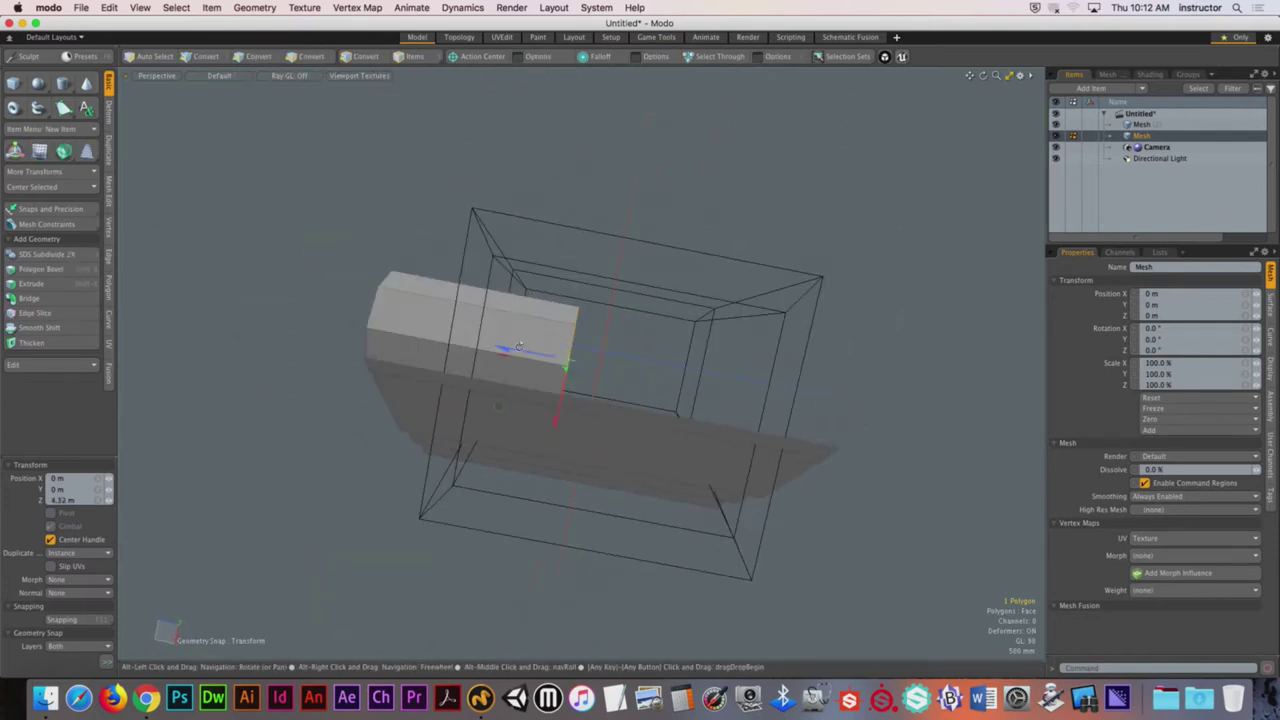
key("space")
left_click_drag(357, 263, 735, 328, "alt")
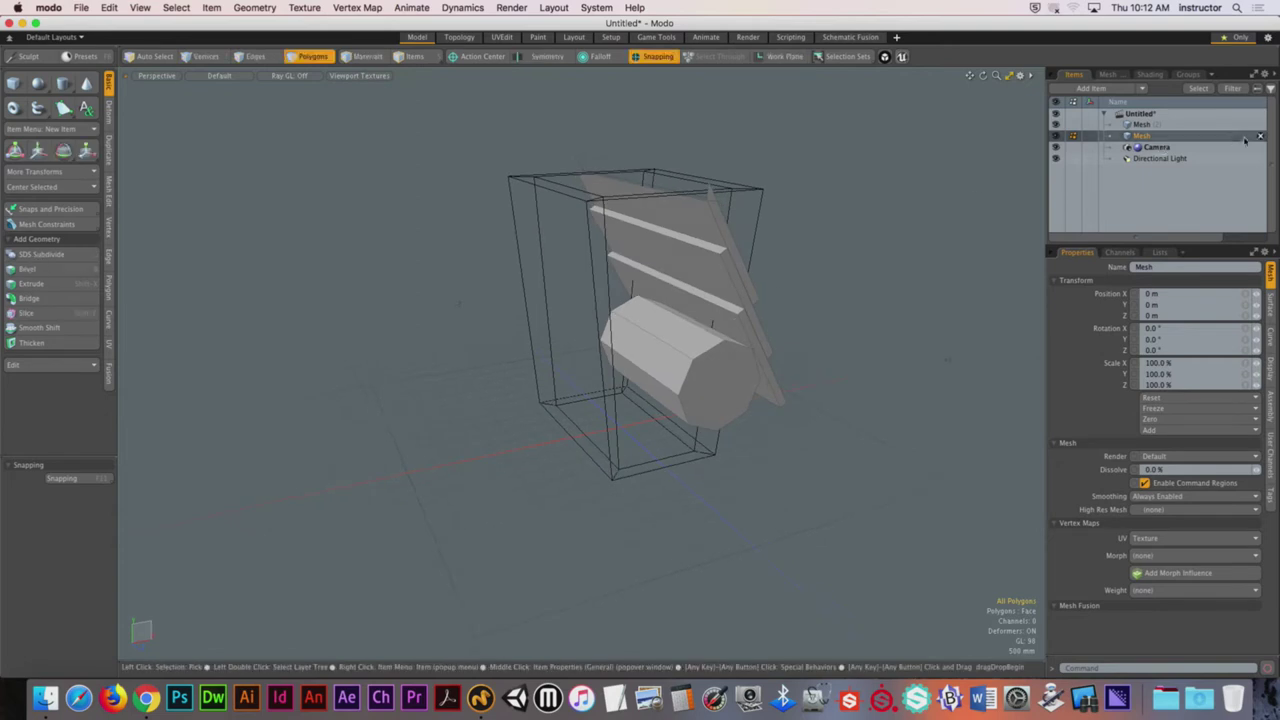
Step: Make the Mesh (2) box the active mesh again
left_click(1160, 121)
left_click_drag(690, 210, 726, 194, "alt")
left_click(255, 7)
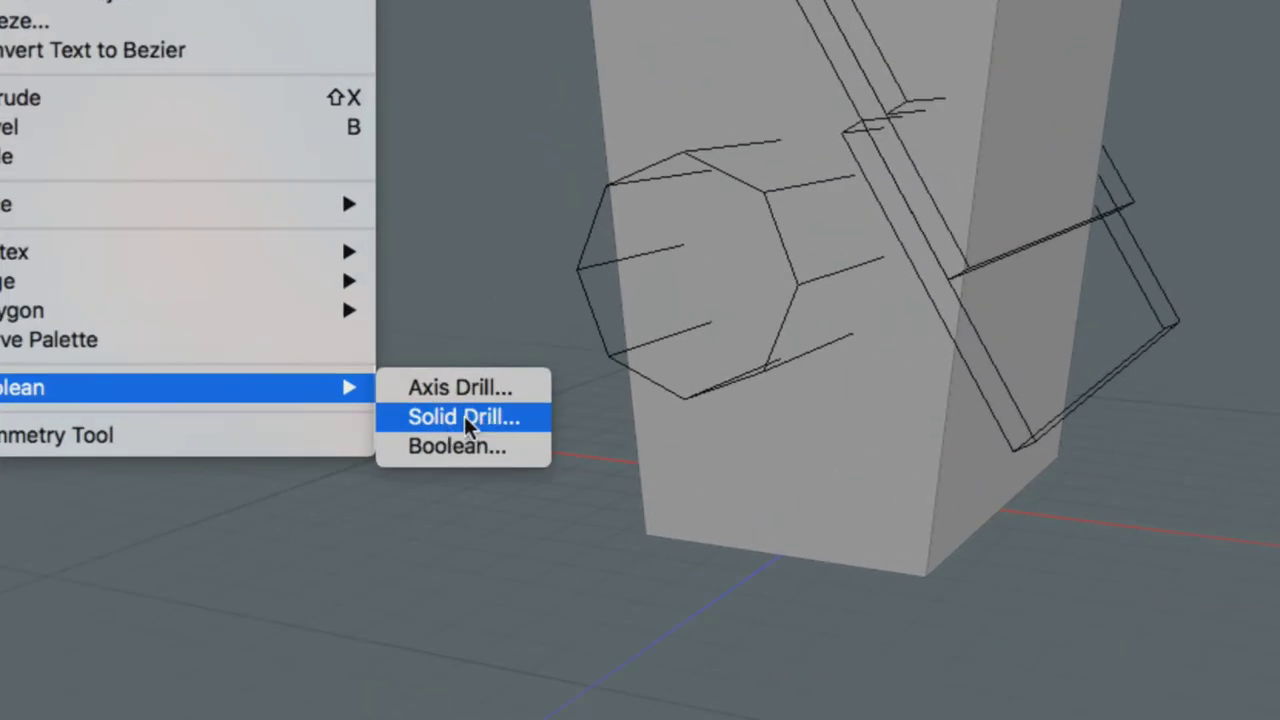
Step: Run a Solid Drill with the Slice operation to cut the box along the cutter shapes
left_click(476, 418)
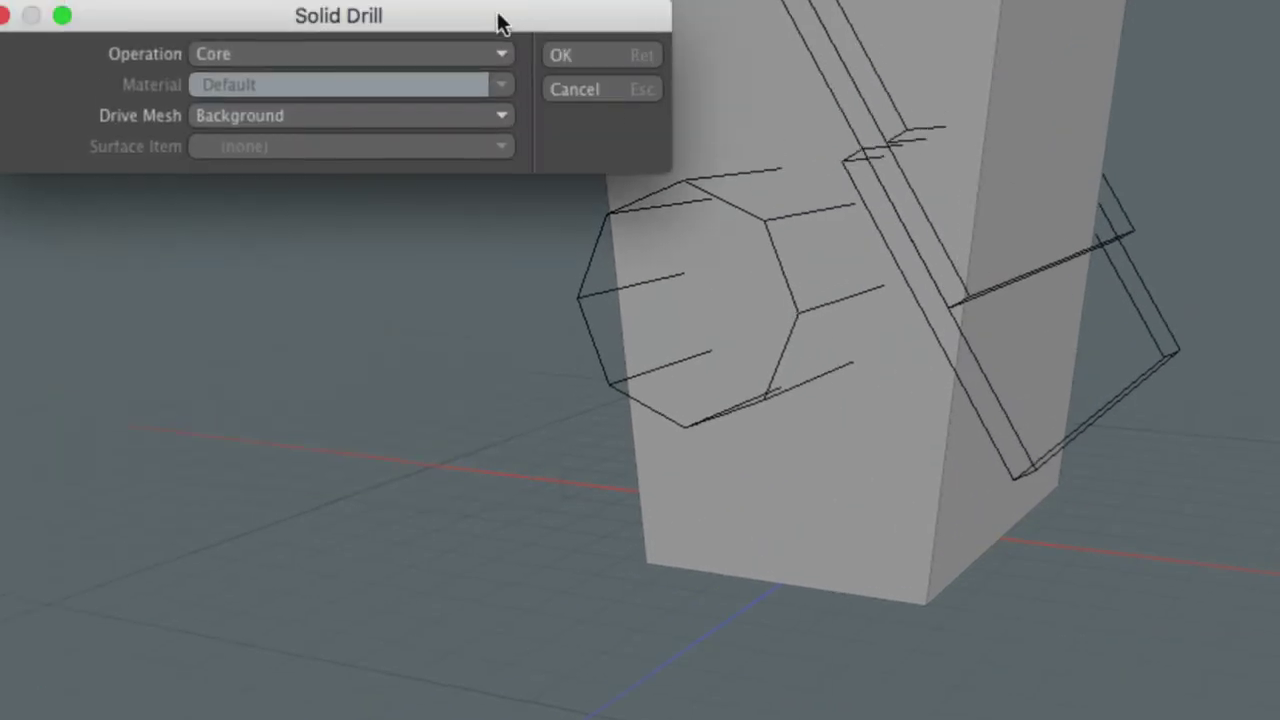
left_click_drag(497, 20, 925, 237)
left_click(740, 268)
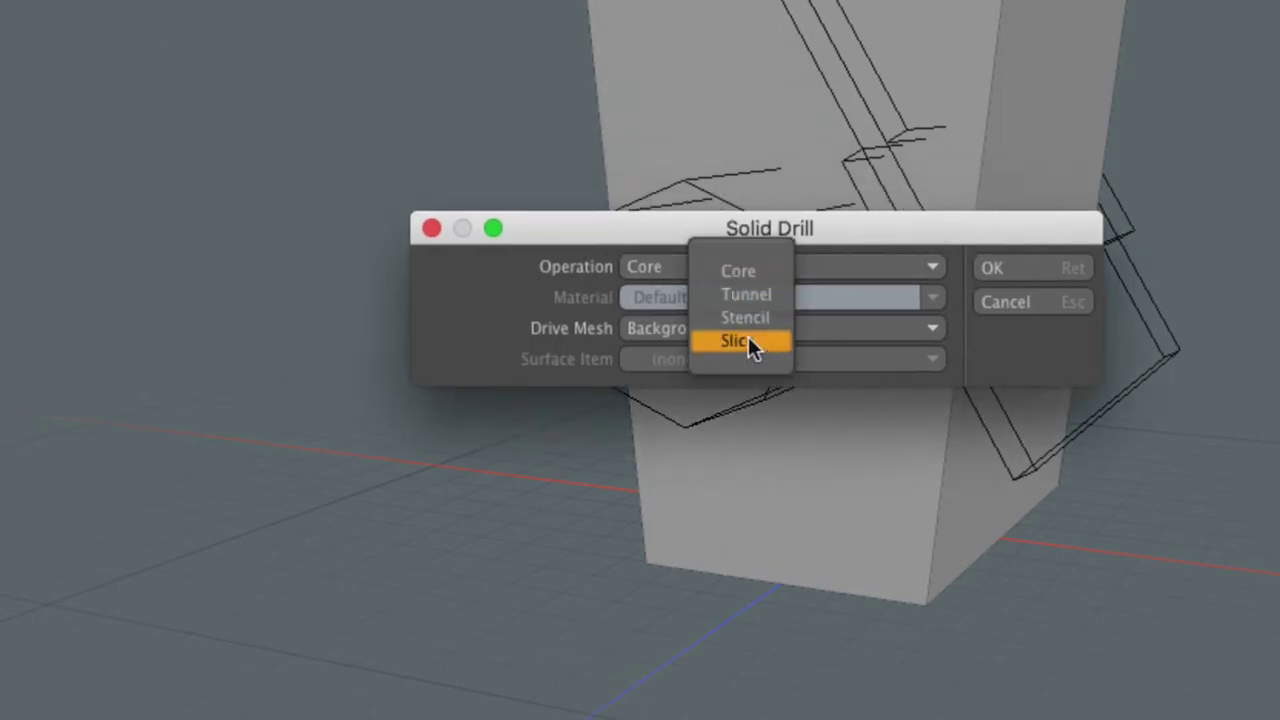
left_click(748, 340)
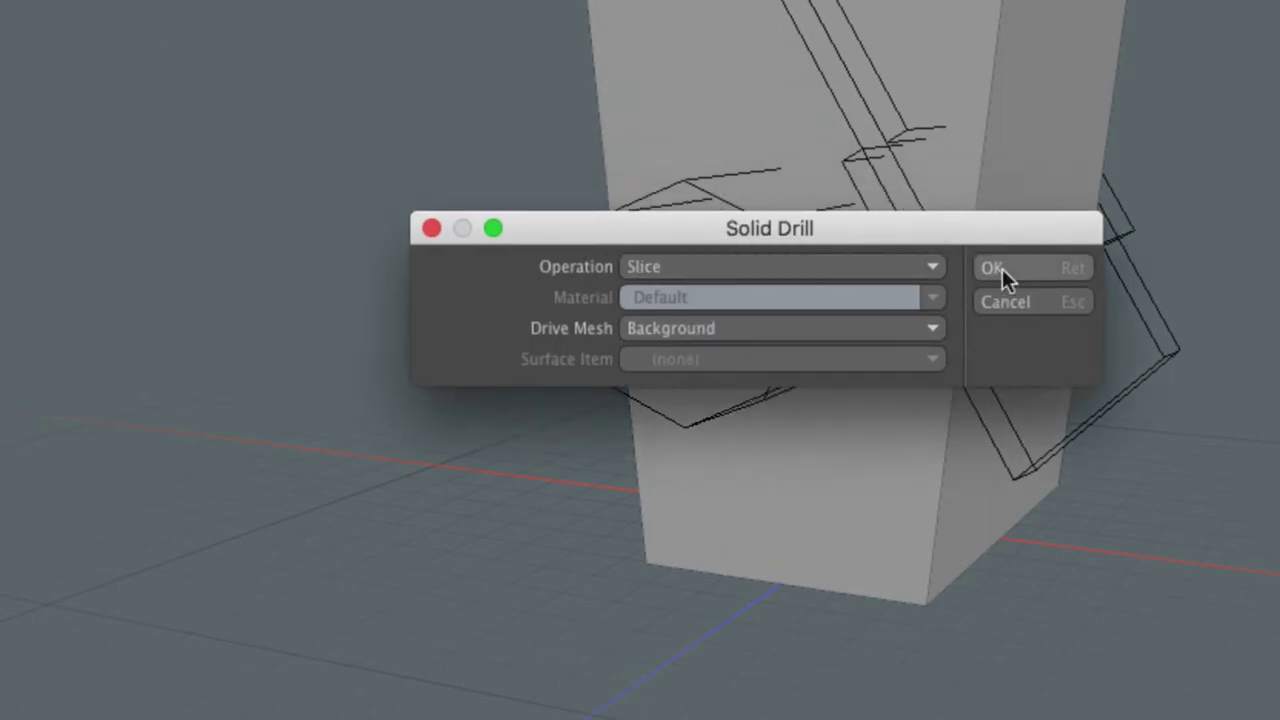
left_click(1002, 268)
middle_click_drag(920, 209, 726, 289)
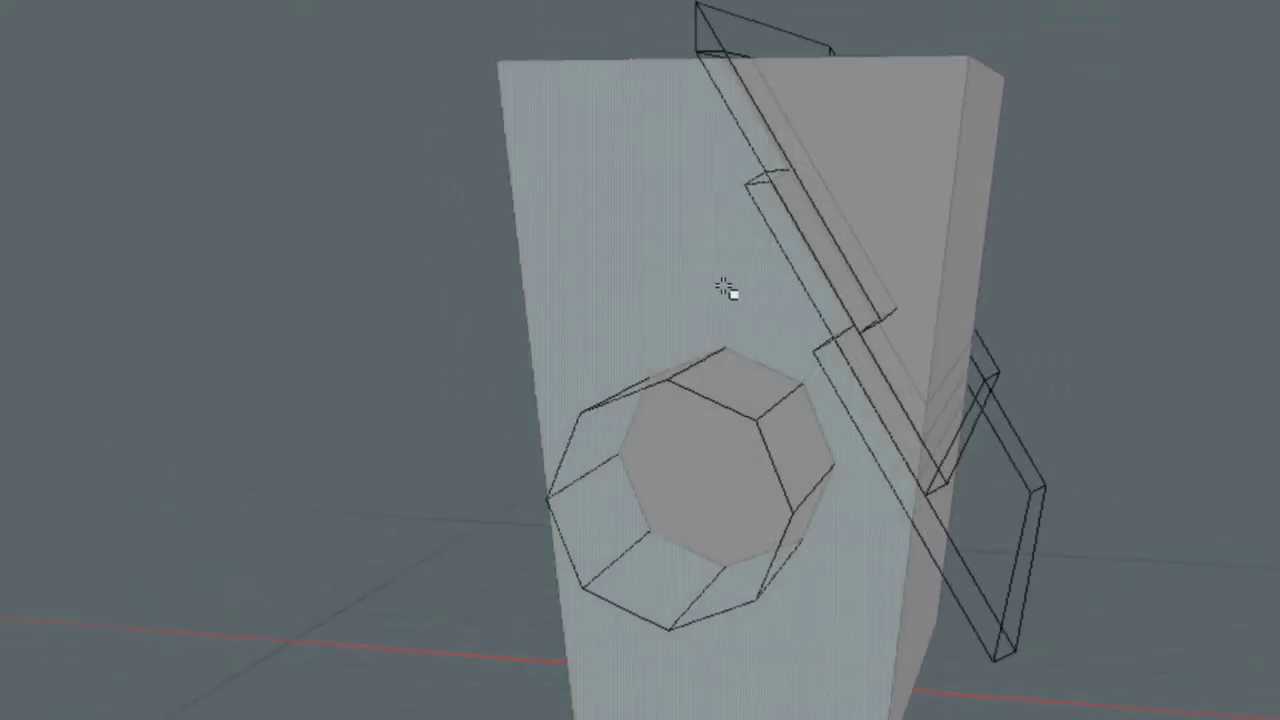
Step: Select the triangular side face and large front face, then switch to the front view
left_click(925, 208)
left_click(860, 468)
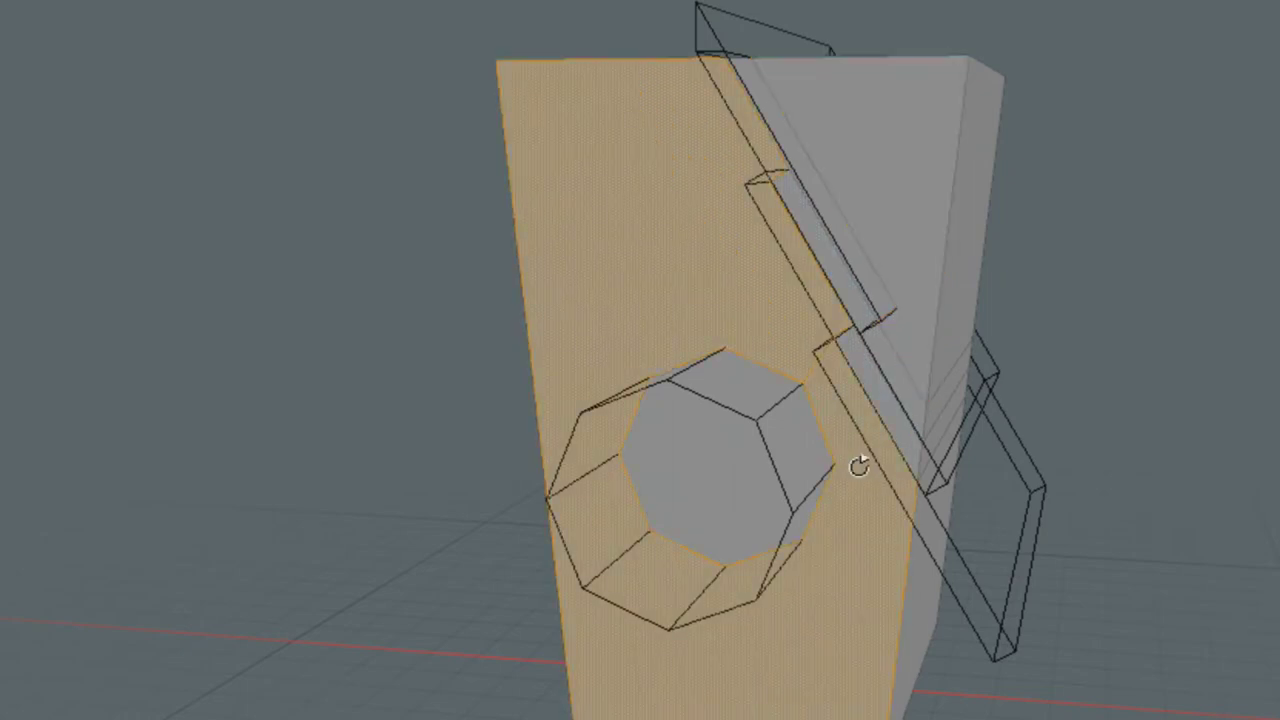
middle_click_drag(857, 466, 900, 449)
key("ctrl+space")
left_click(915, 440)
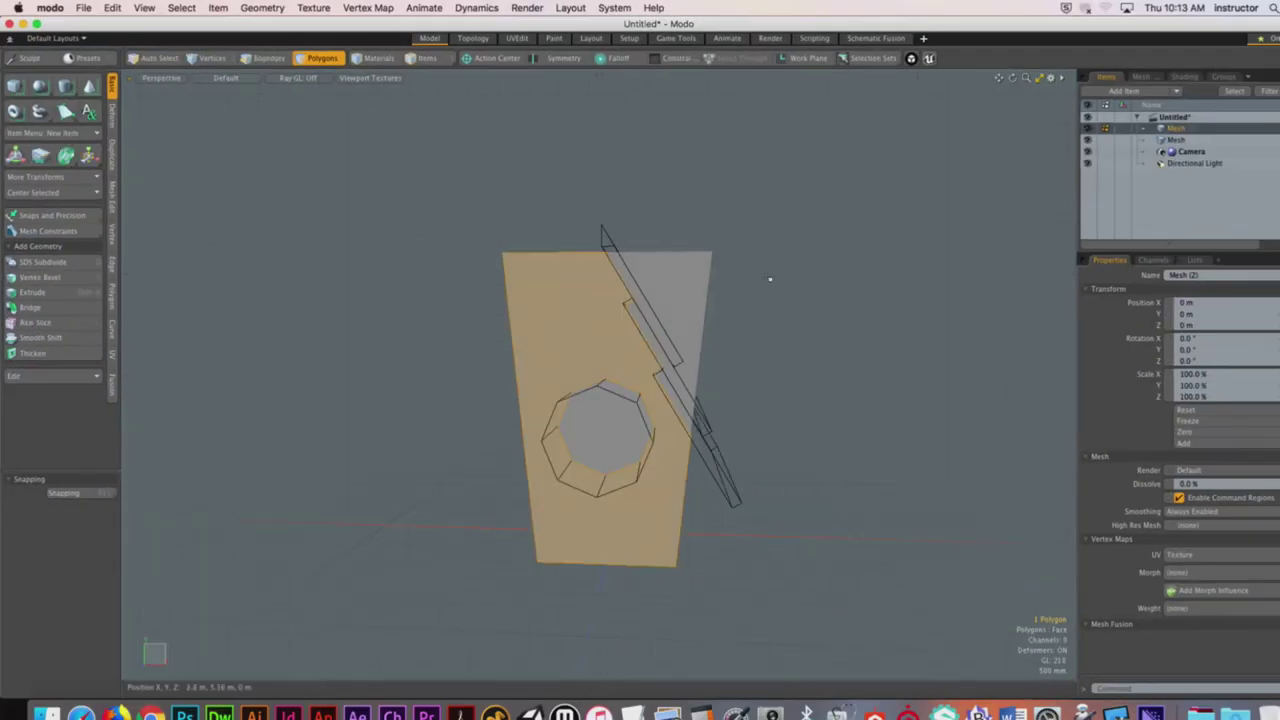
Step: Cut an edge slice across the box's top rim, then return to a front view
middle_click_drag(766, 277, 774, 281)
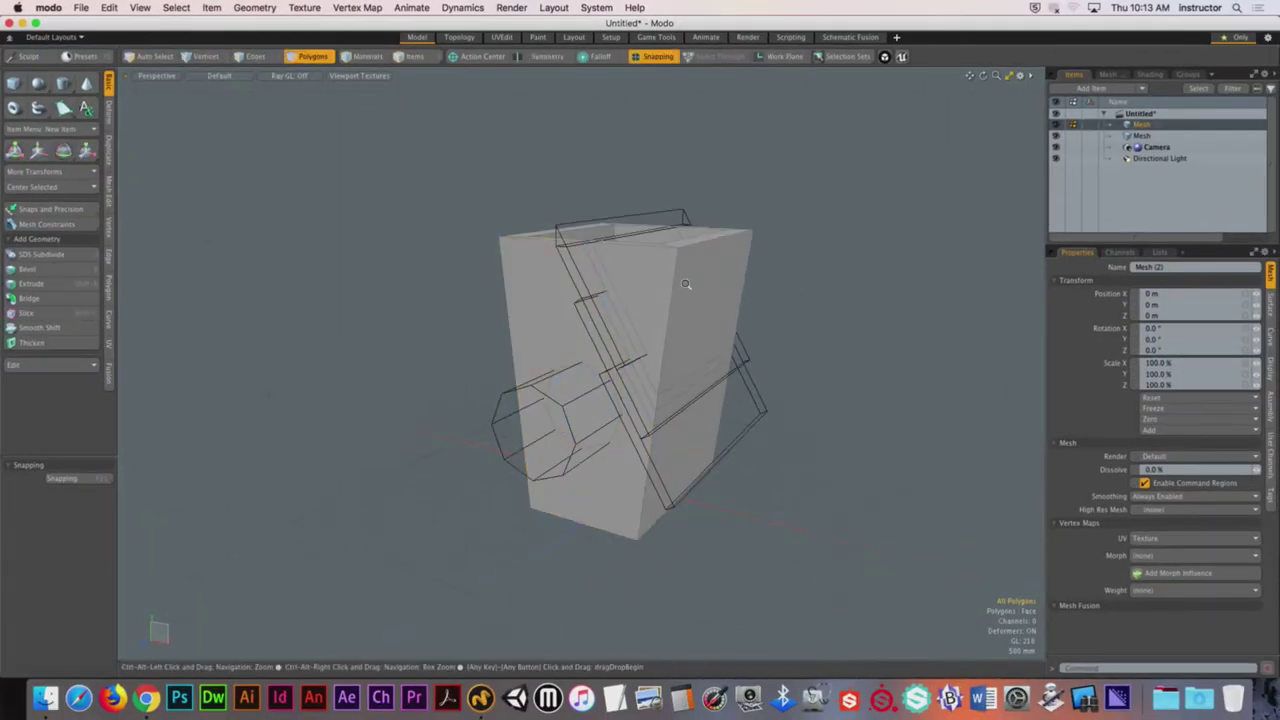
left_click_drag(686, 284, 693, 306, "ctrl+alt")
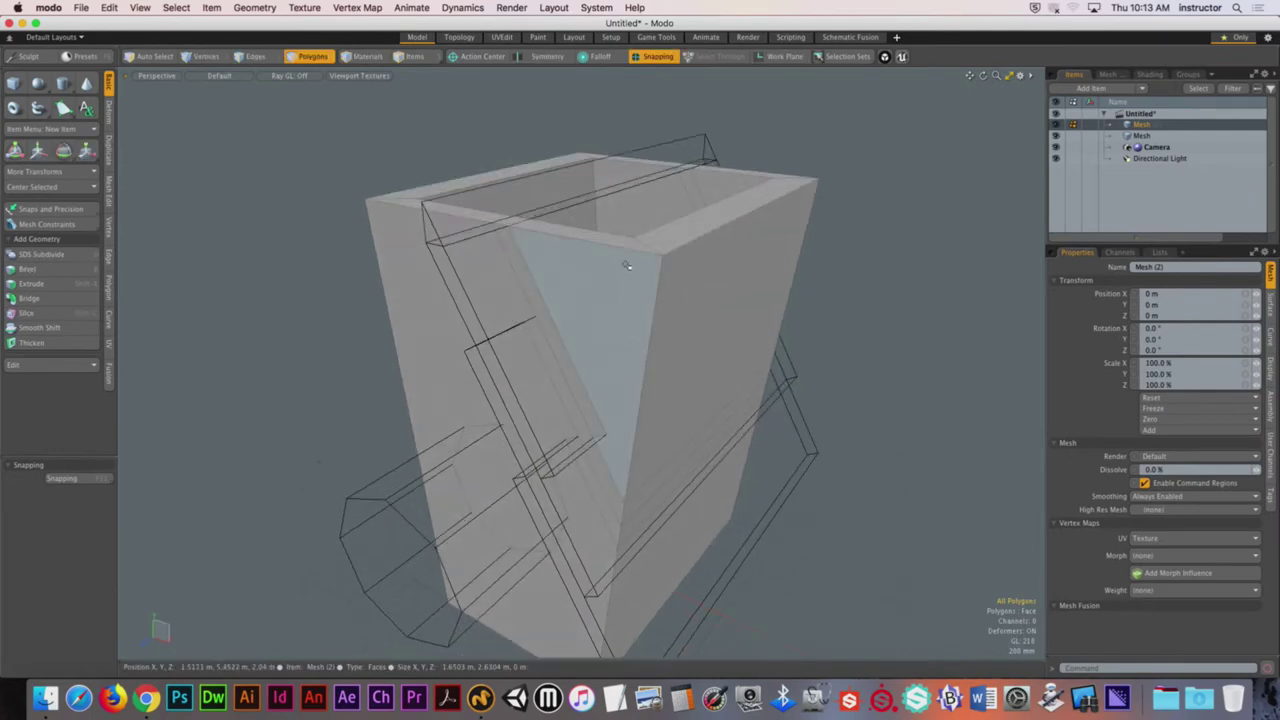
left_click_drag(627, 265, 582, 269, "alt")
key("c")
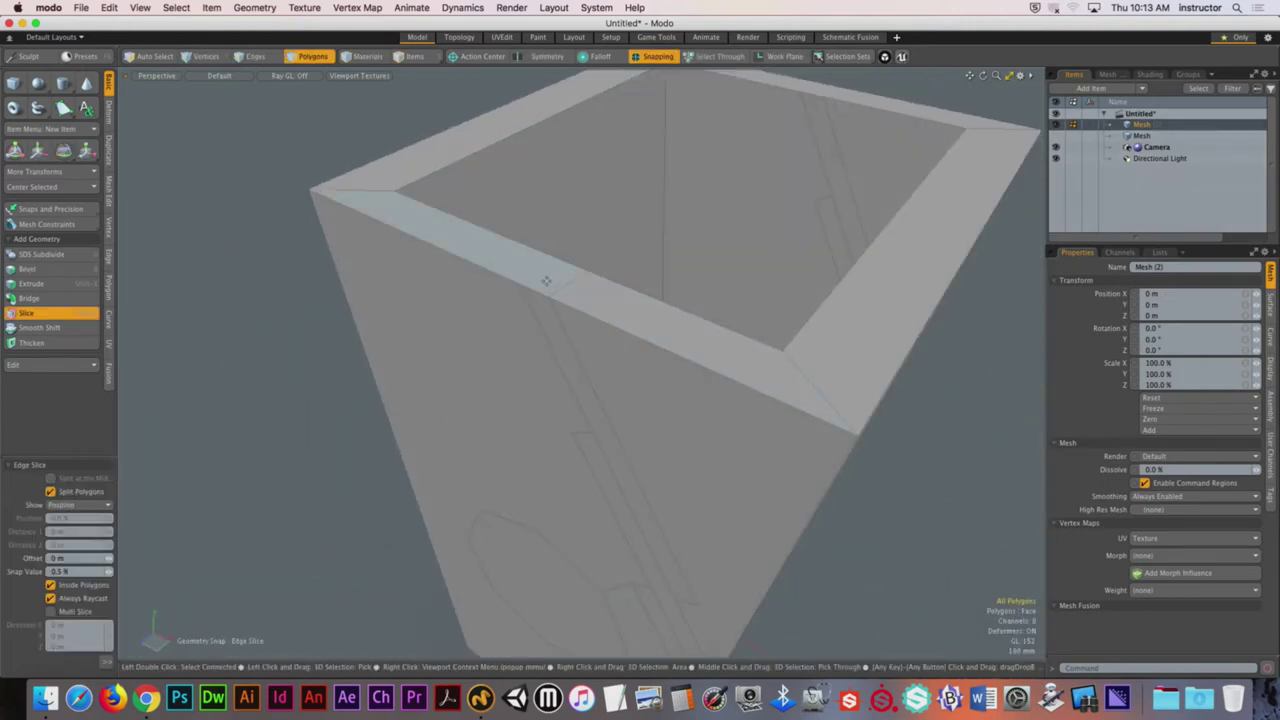
scroll(522, 283, "up", 5)
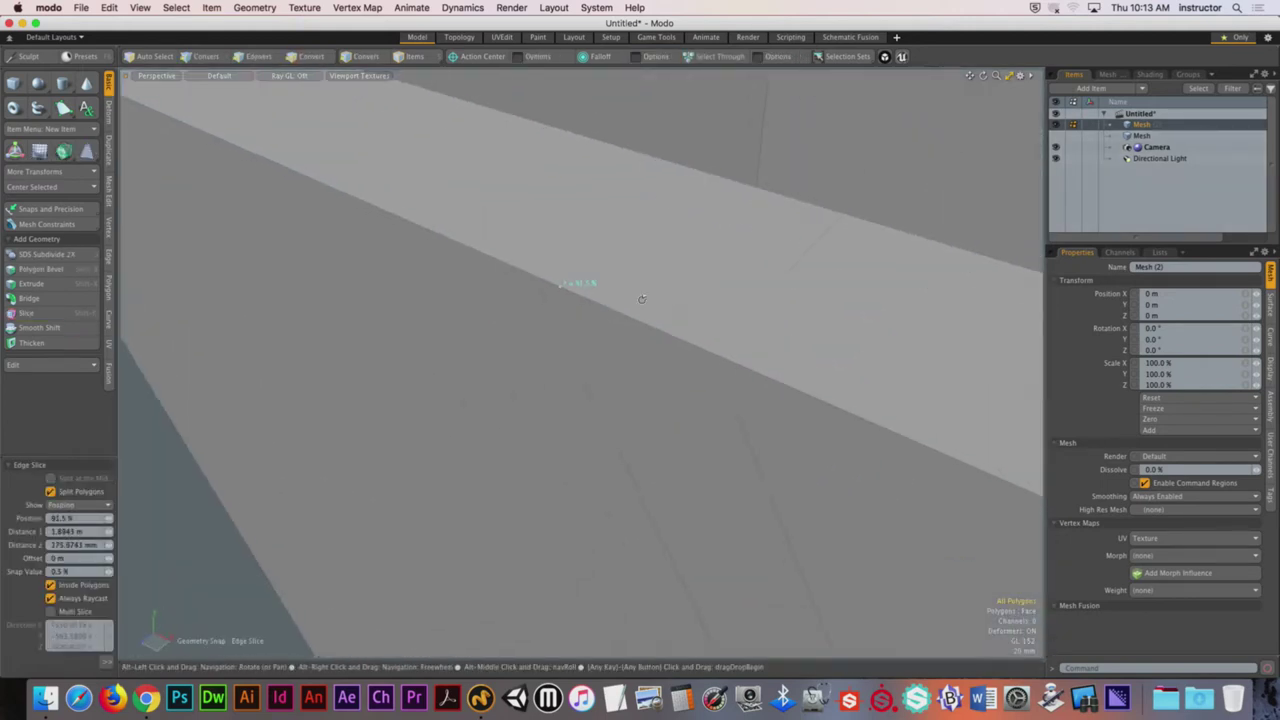
left_click_drag(586, 280, 563, 214, "alt")
left_click(722, 336)
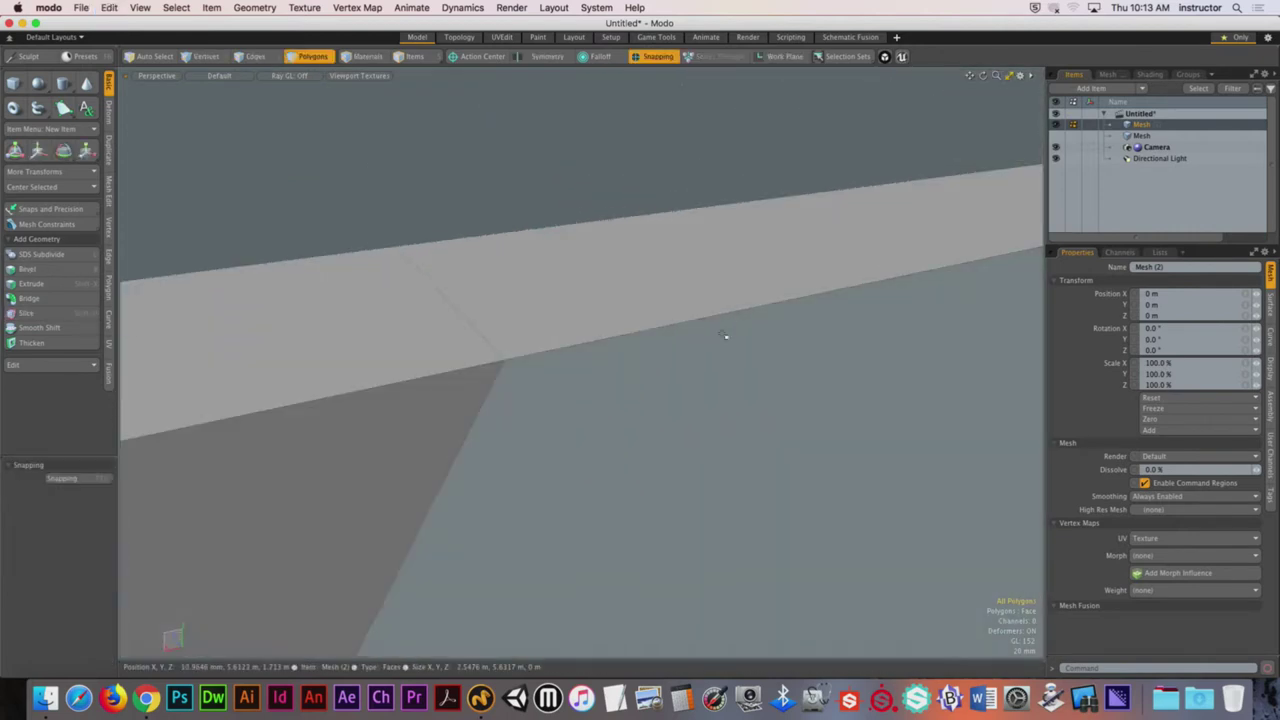
left_click_drag(740, 308, 551, 237, "alt")
key("space")
left_click_drag(659, 228, 759, 252, "ctrl+alt")
Step: Turn on vertex snapping and slice the box vertically at X 0
left_click(659, 57, "ctrl")
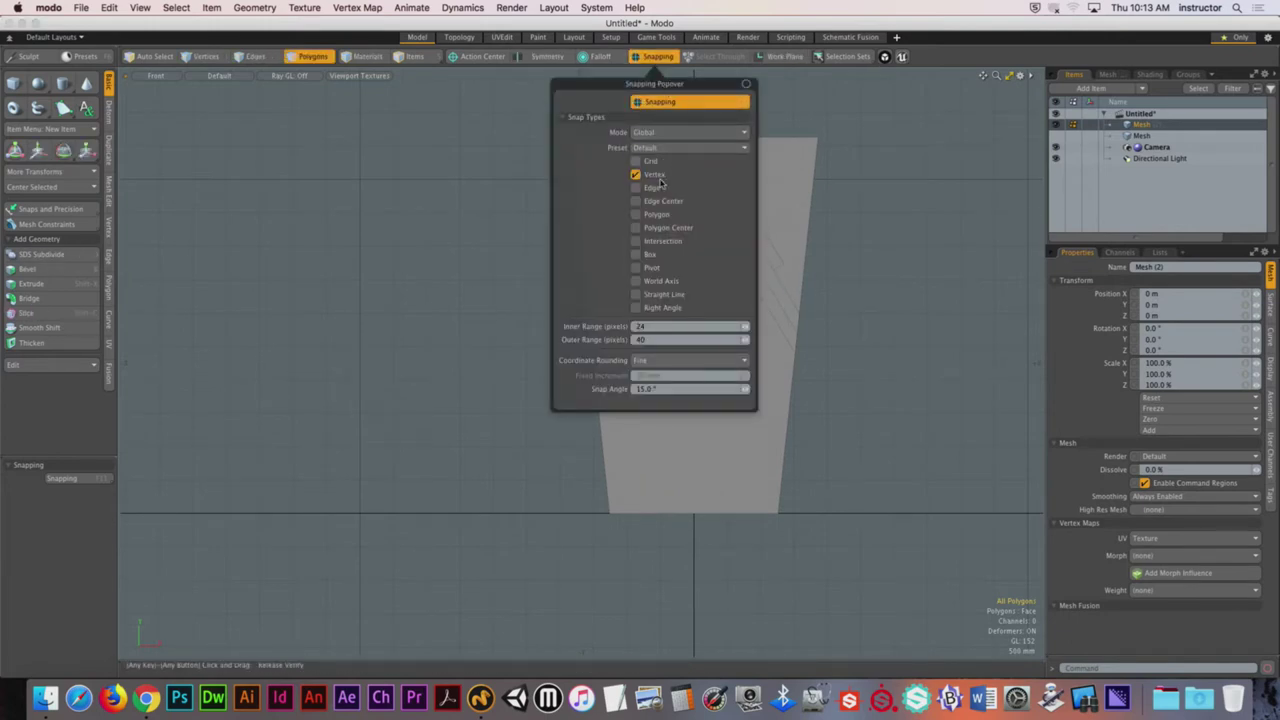
left_click(497, 177)
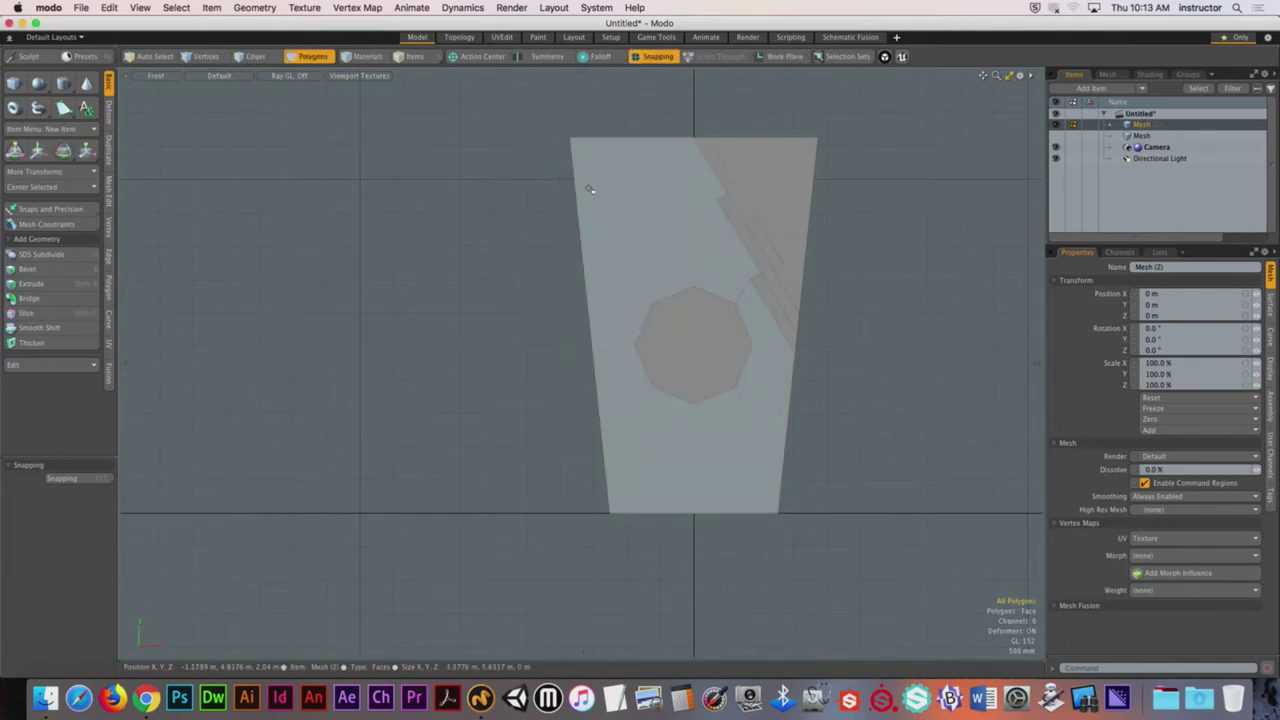
key("c")
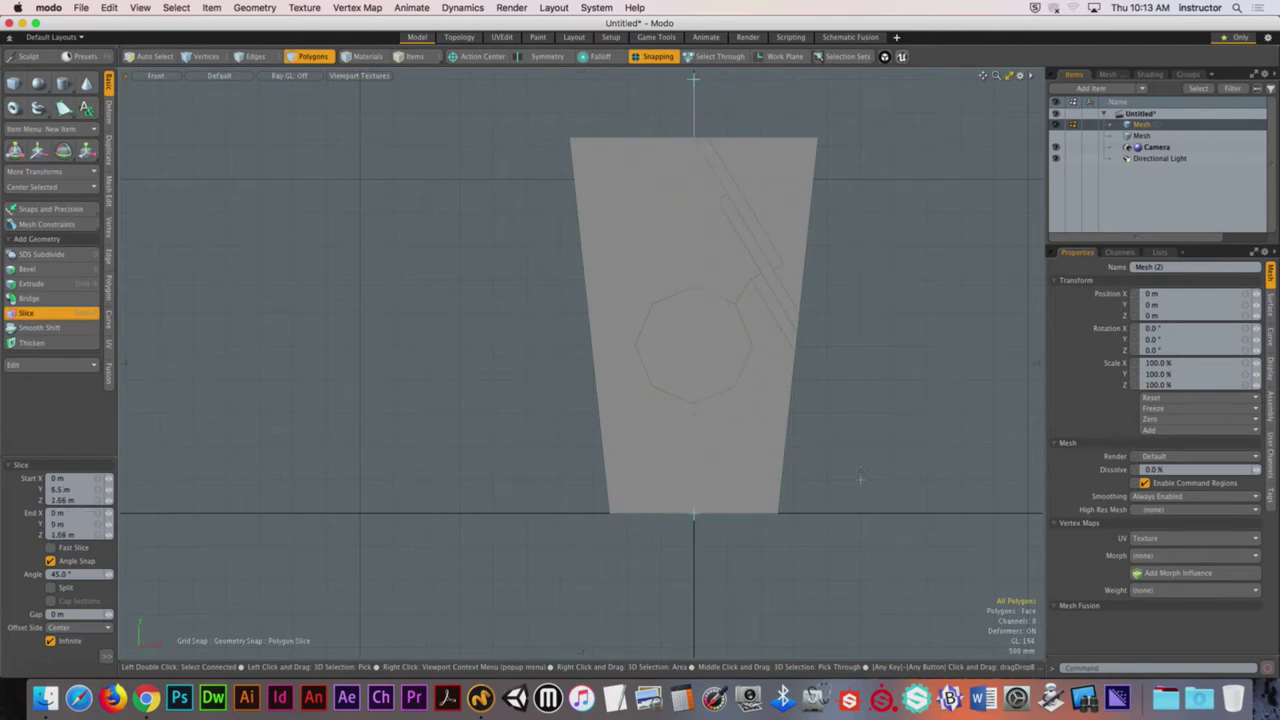
key("space")
Step: Select the left-half polygons of the box and delete them
mouse_move(537, 96)
right_mouse_down()
mouse_move(609, 520)
mouse_move(705, 613)
right_mouse_up()
scroll(705, 612, "up", 2)
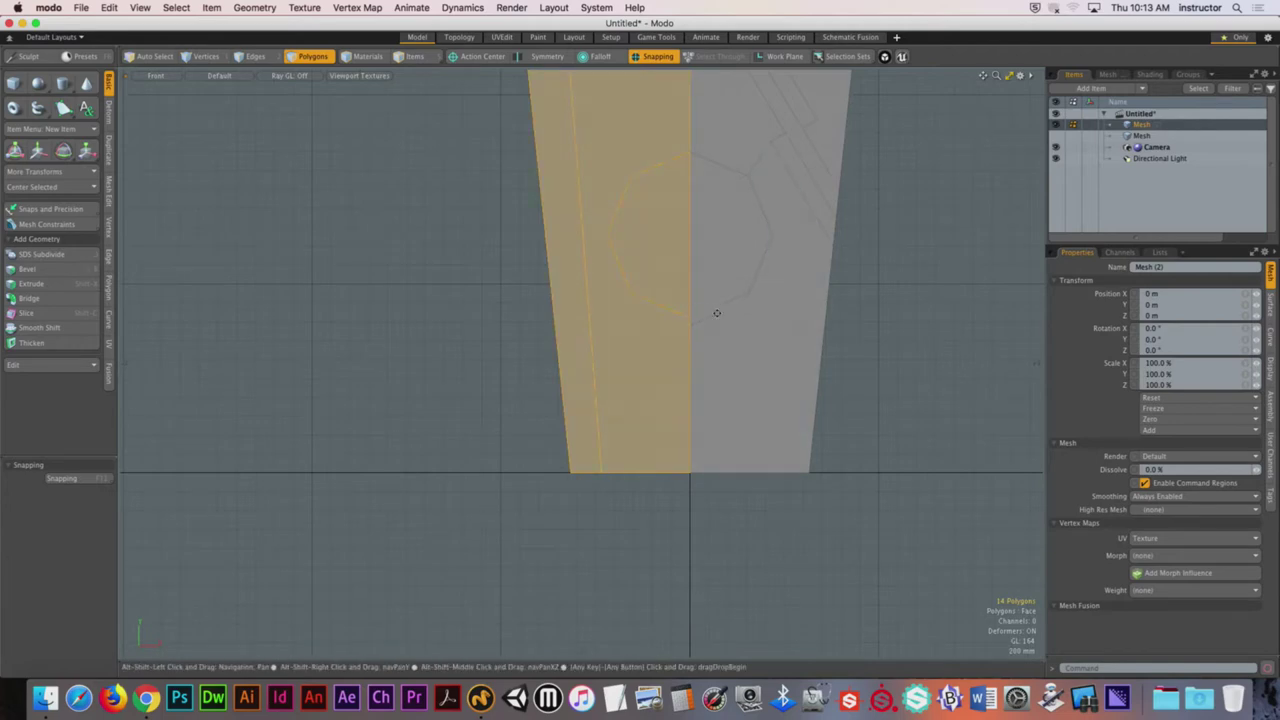
left_click_drag(716, 313, 746, 296, "alt+shift")
key("Delete")
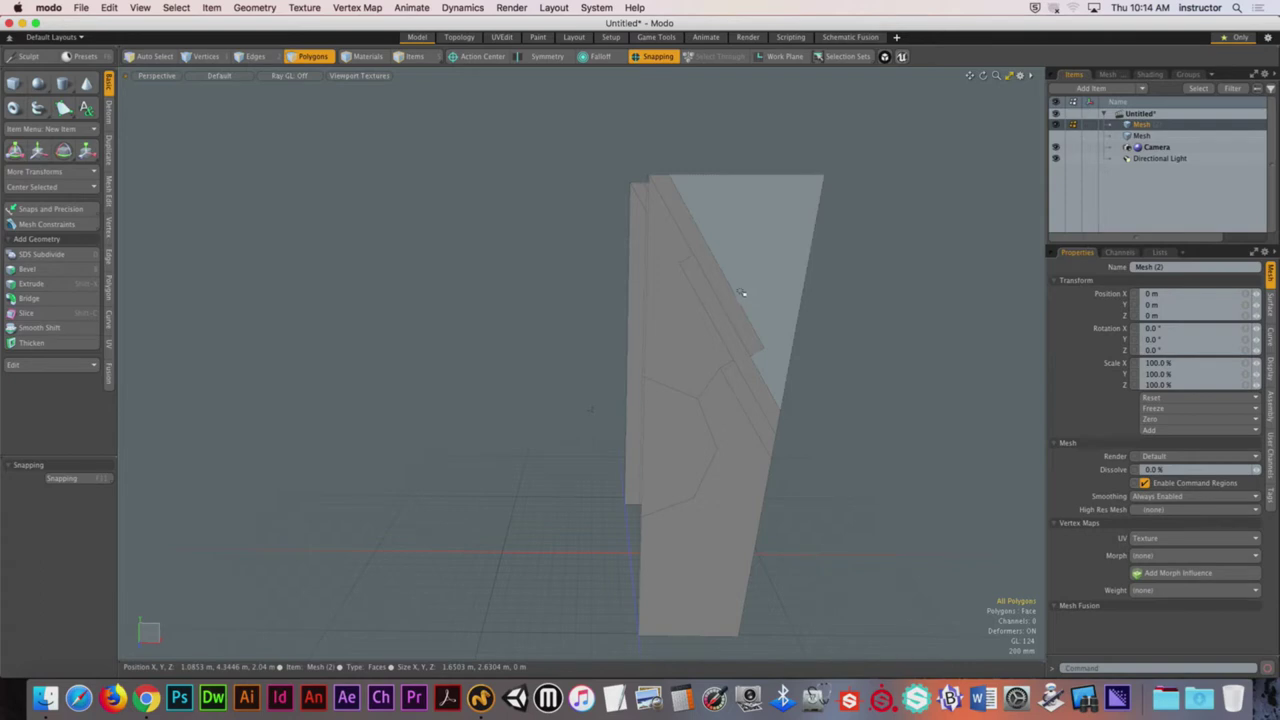
Step: Select the extra front faces of the half box and delete them
left_click_drag(741, 292, 700, 257, "alt")
left_click(700, 257)
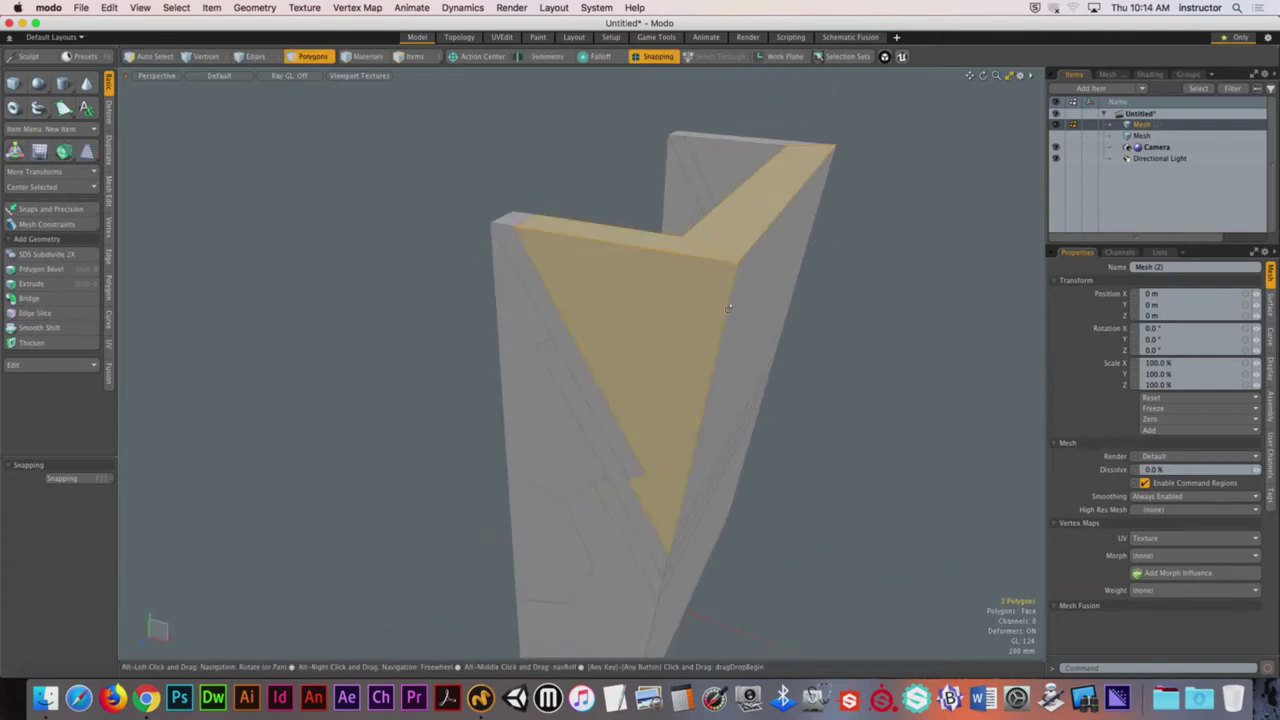
left_click_drag(728, 308, 690, 363, "alt")
left_click(690, 363, "shift")
left_click_drag(542, 359, 683, 344, "alt")
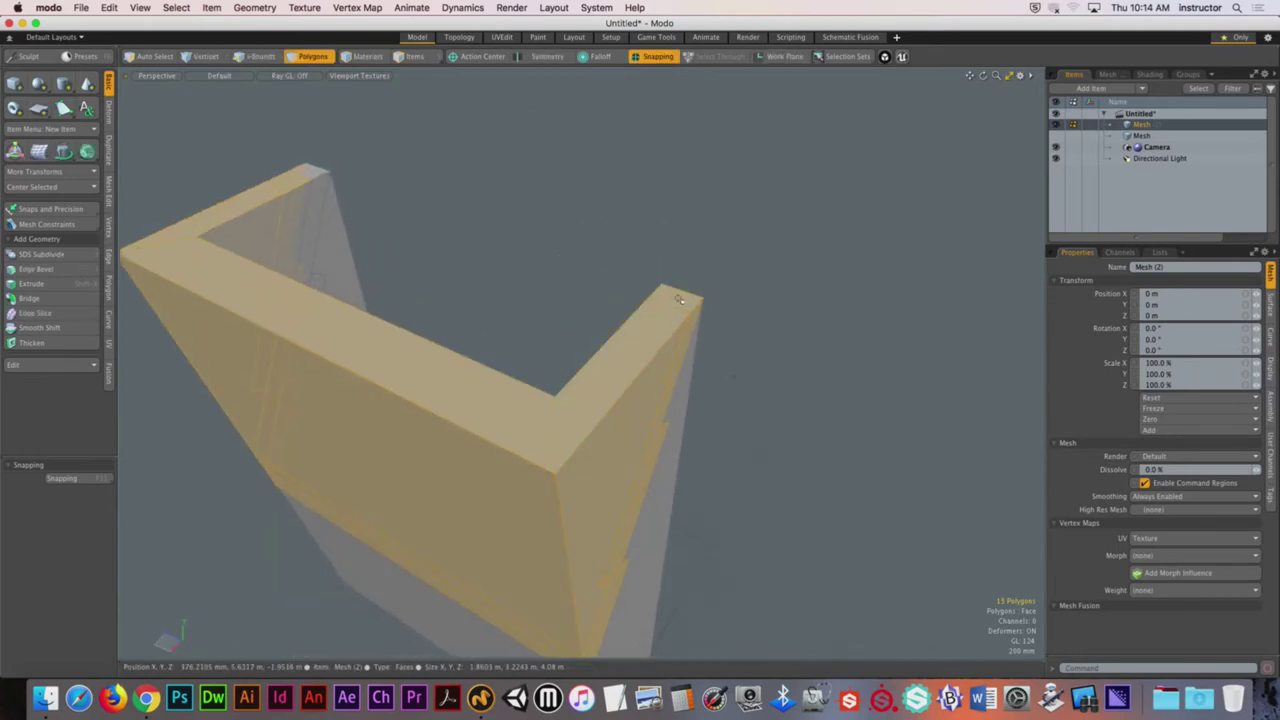
left_click_drag(678, 299, 527, 377, "alt")
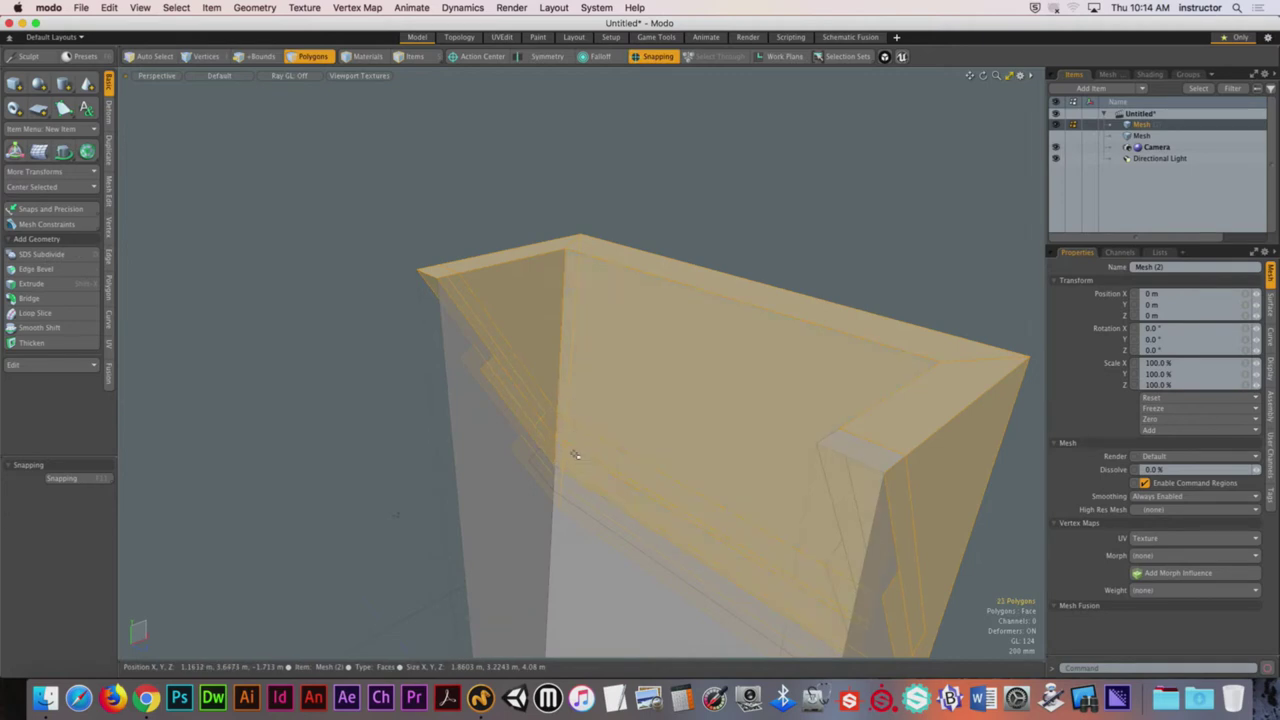
left_click_drag(575, 455, 688, 373, "alt")
left_click_drag(686, 217, 724, 252, "alt")
key("Delete")
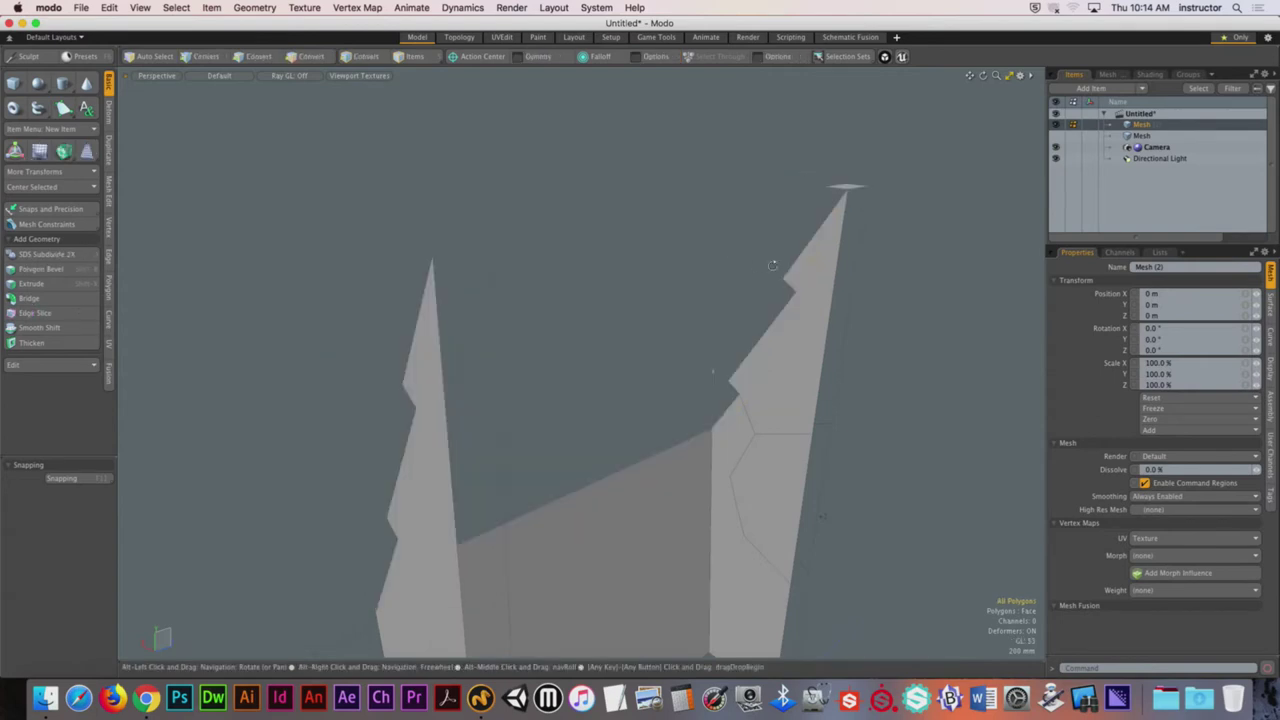
left_click_drag(711, 369, 573, 225, "alt")
key("Delete")
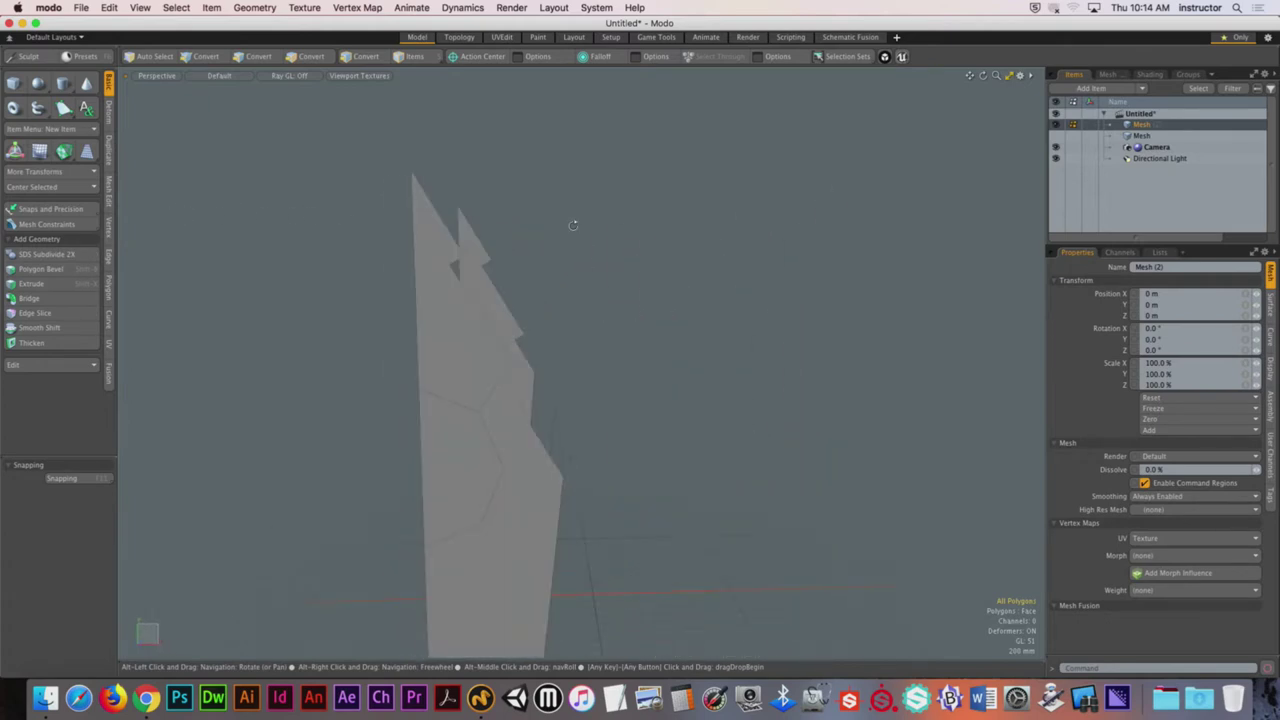
Step: Bridge the polygon beside the entry to close the open gap
left_click_drag(560, 297, 565, 277, "alt")
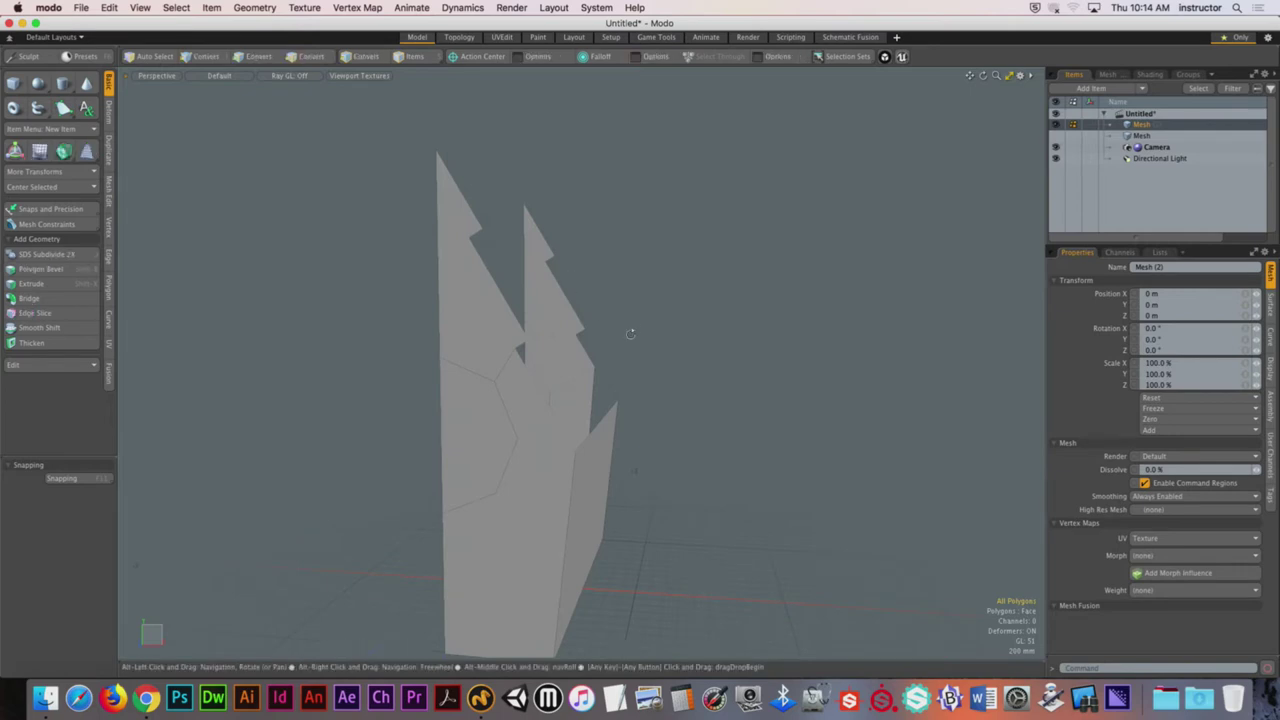
left_click_drag(630, 333, 719, 401, "alt")
left_click(480, 366)
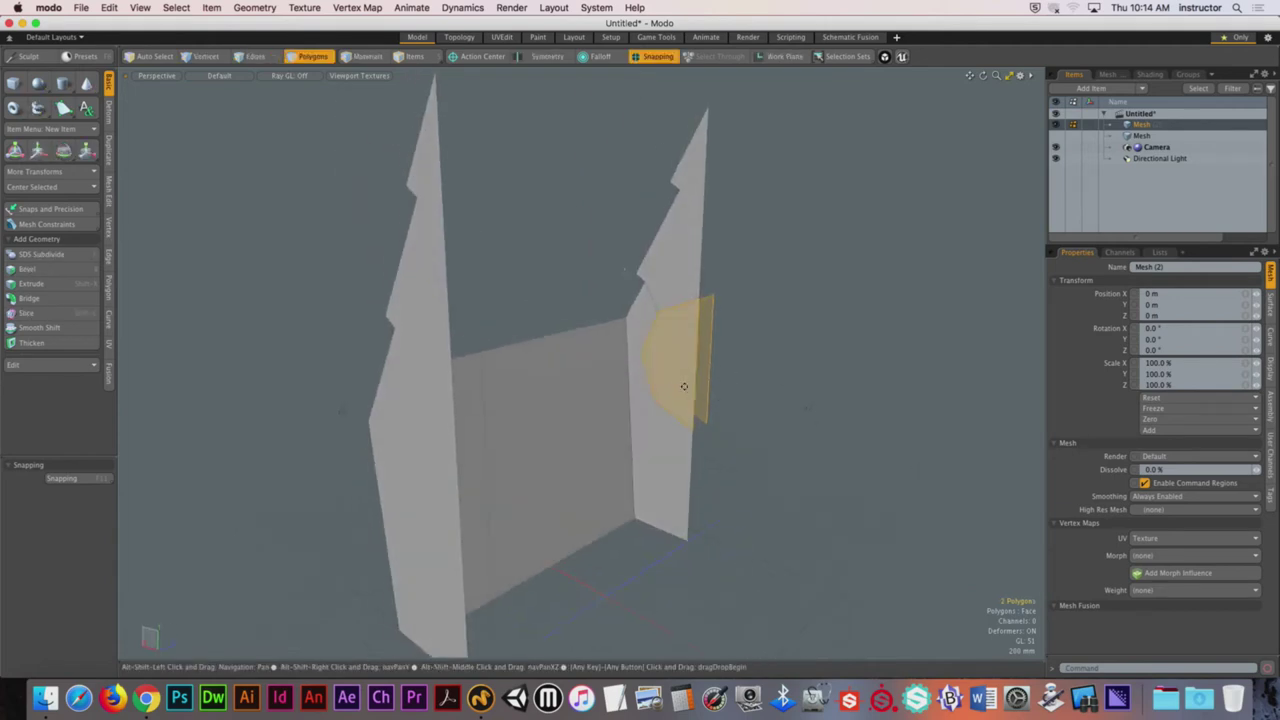
key("shift+a")
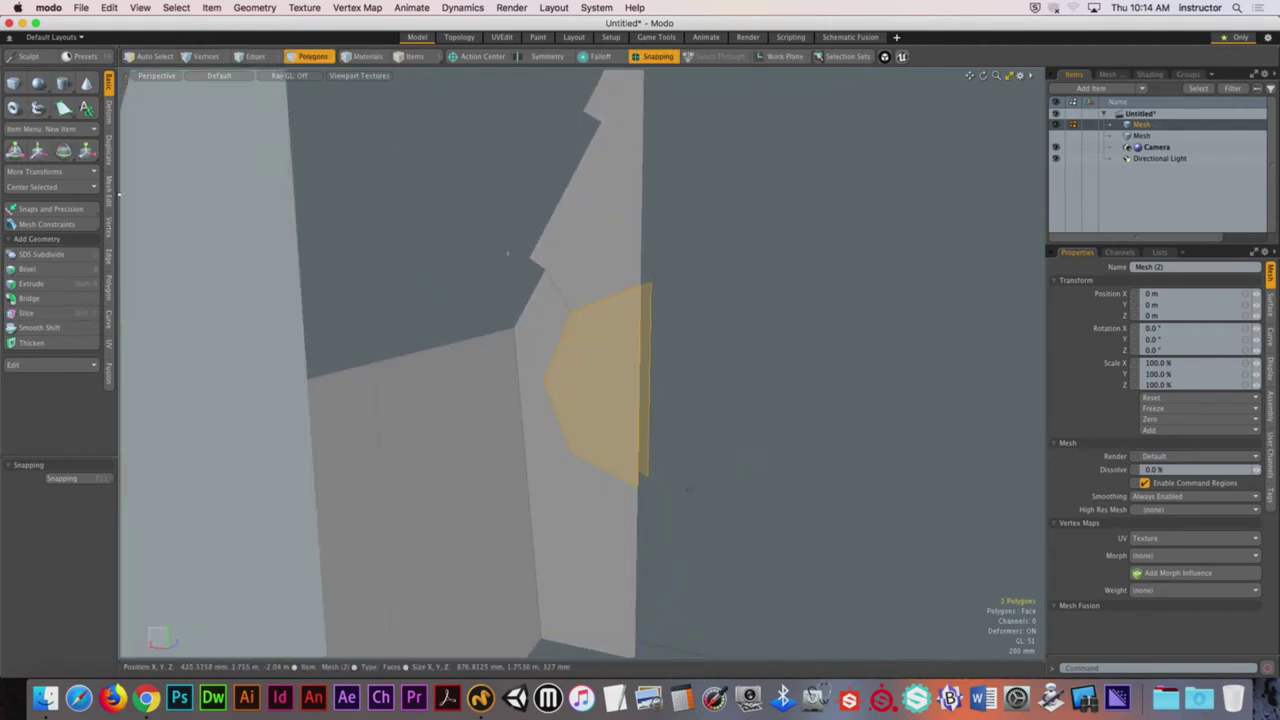
left_click(30, 298)
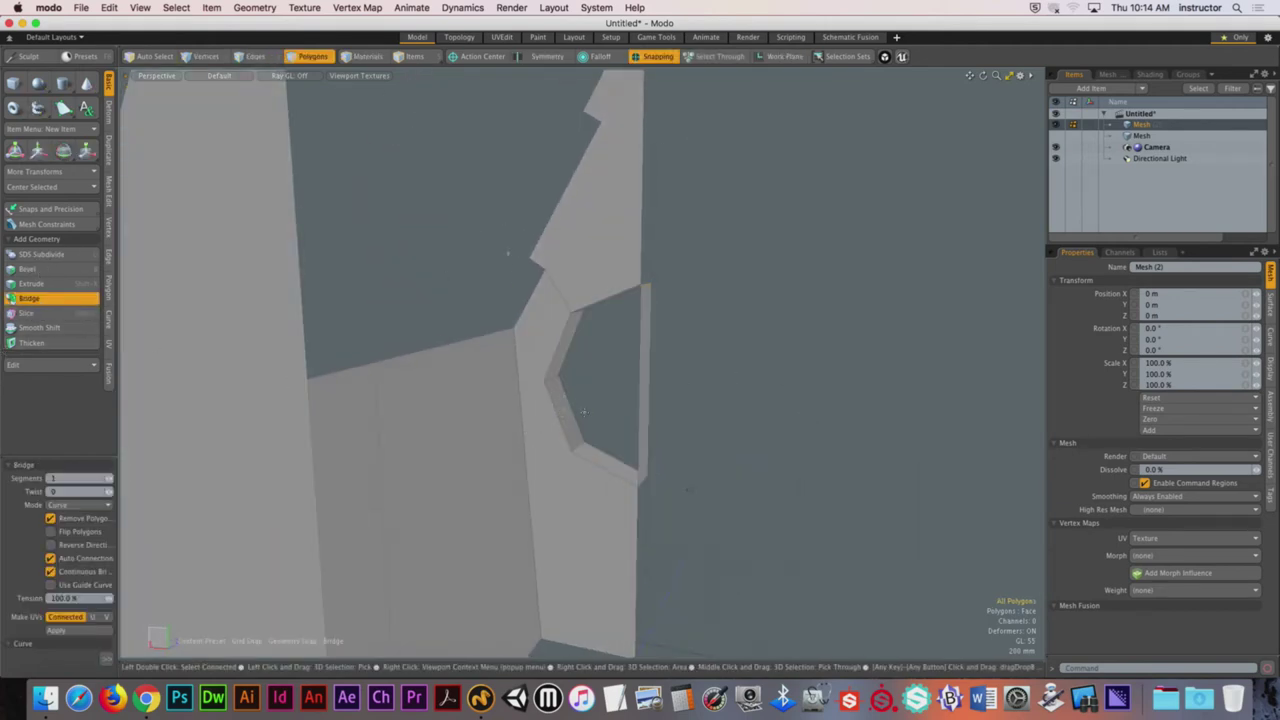
key("space")
left_click_drag(583, 412, 480, 378, "alt")
Step: Unhide the second Mesh with the roof planks and add it to the selection
key("3")
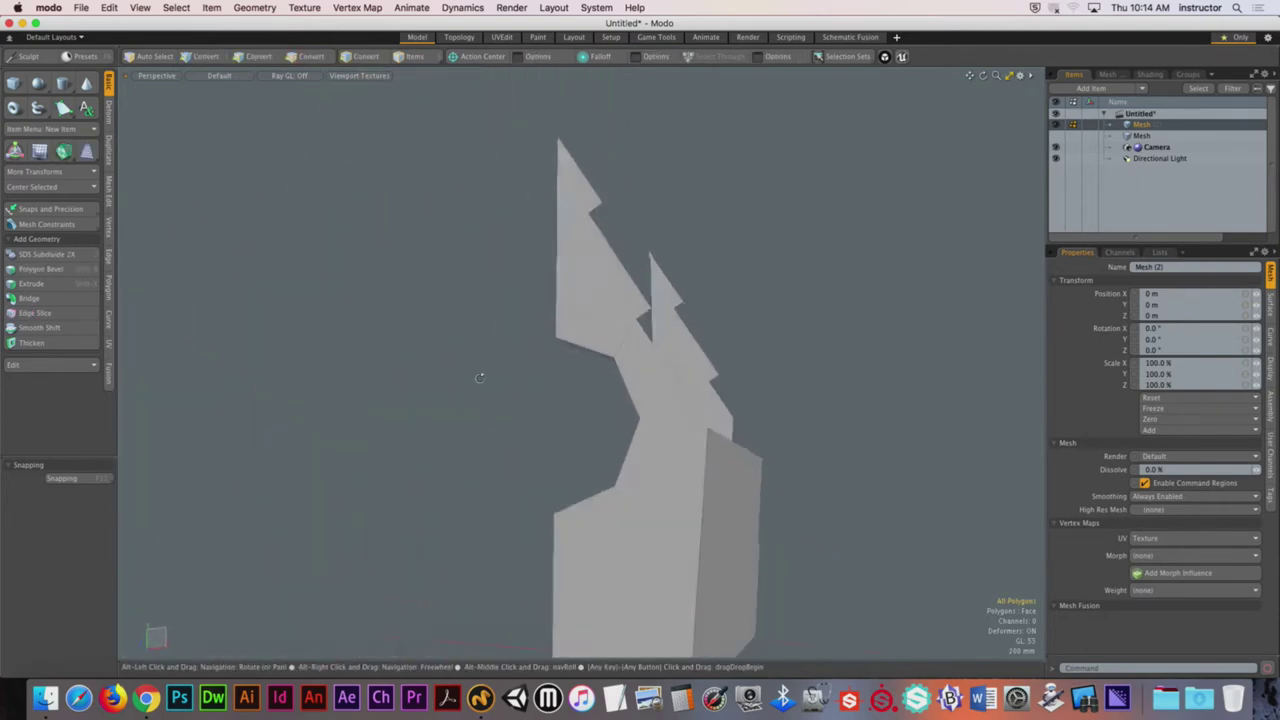
left_click_drag(491, 333, 560, 350, "alt")
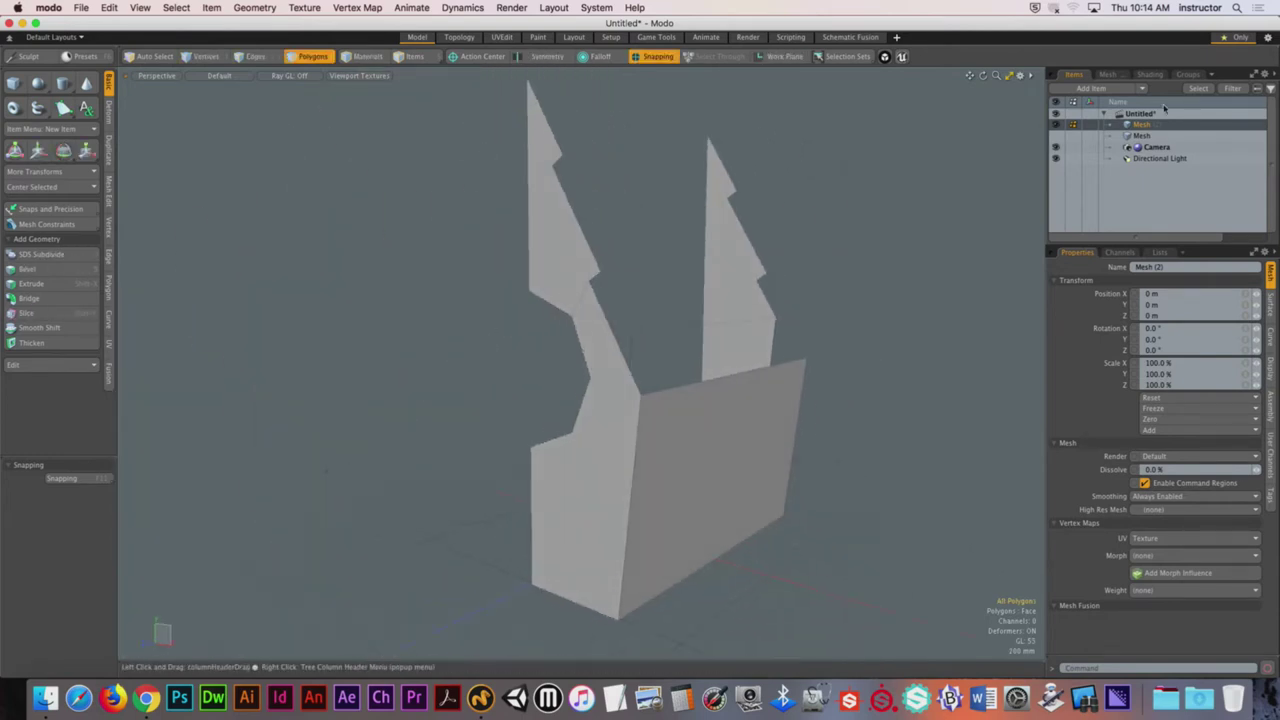
left_click(1055, 135)
left_click(1140, 135, "shift")
left_click_drag(700, 300, 671, 213, "alt")
Step: Select the whole top roof slat and switch to the front view
key("3")
double_click(691, 189)
key("ctrl+space")
left_click(722, 312)
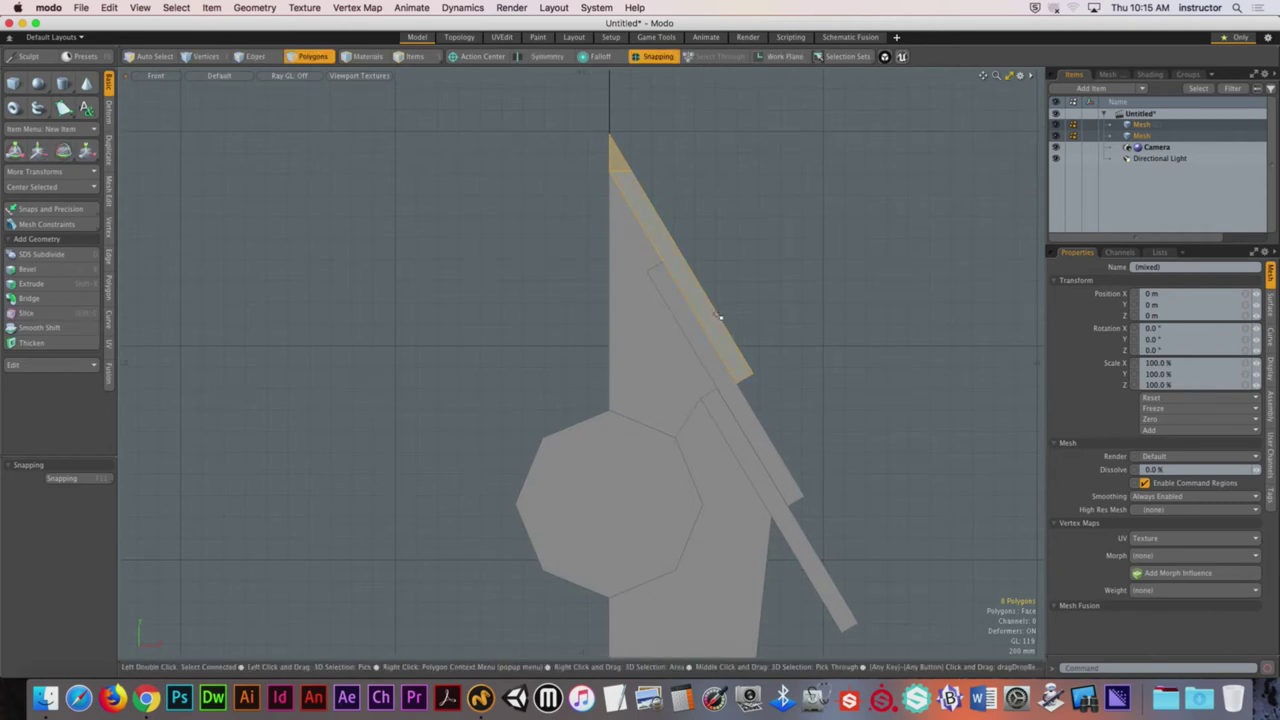
left_click_drag(595, 164, 674, 212, "ctrl+alt")
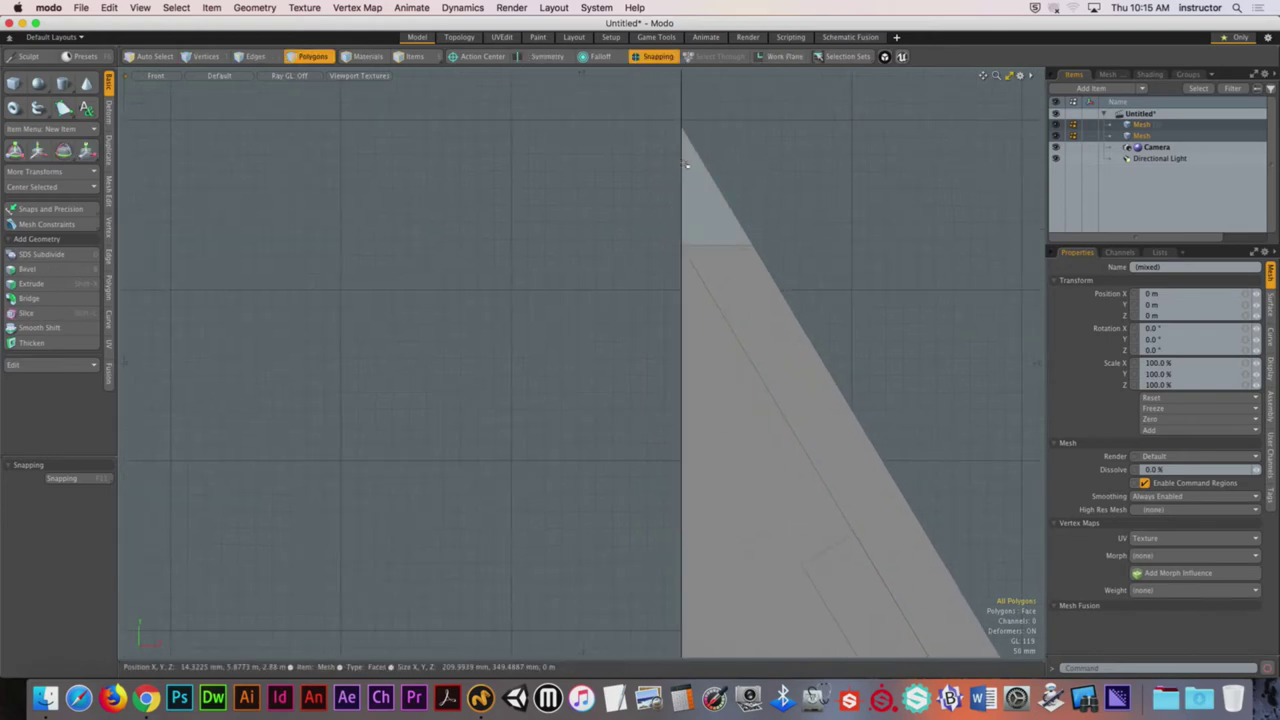
left_click_drag(709, 313, 762, 378, "alt")
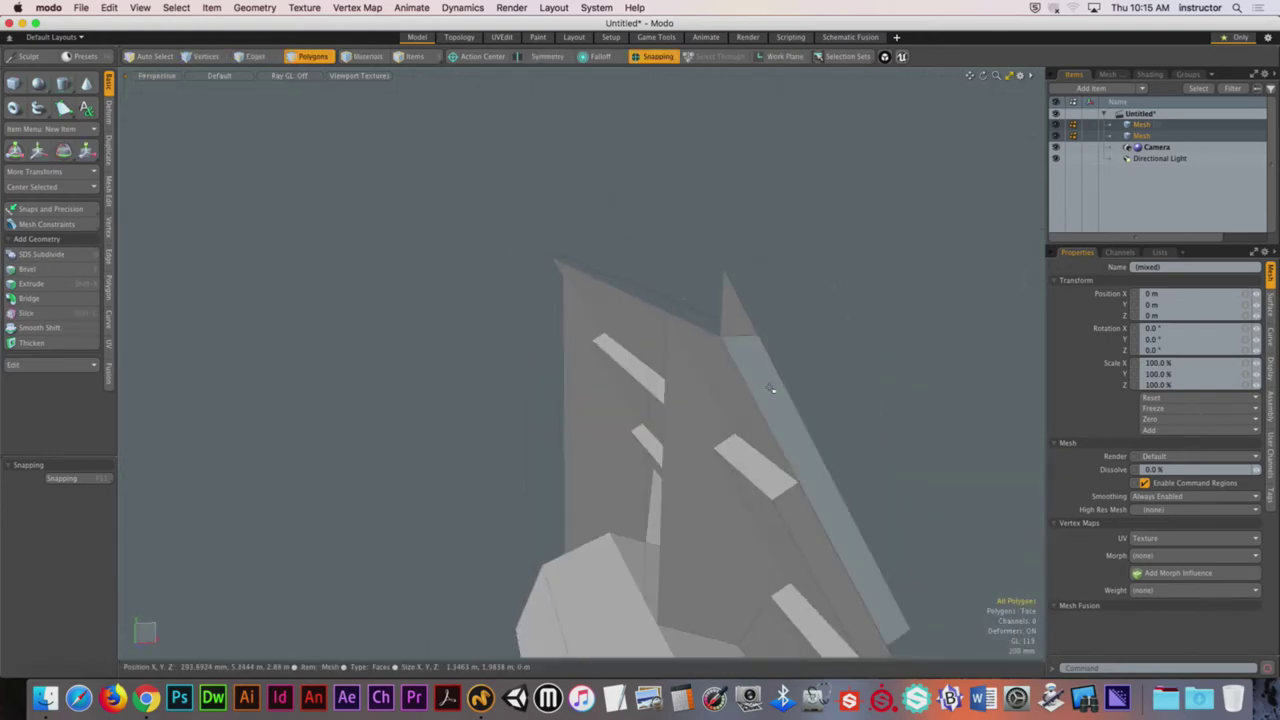
Step: Add roof edges, grow the selection to the whole connected half, and turn snapping off
key("2")
left_click(740, 331)
left_click_drag(743, 297, 333, 330, "alt")
left_click(333, 330)
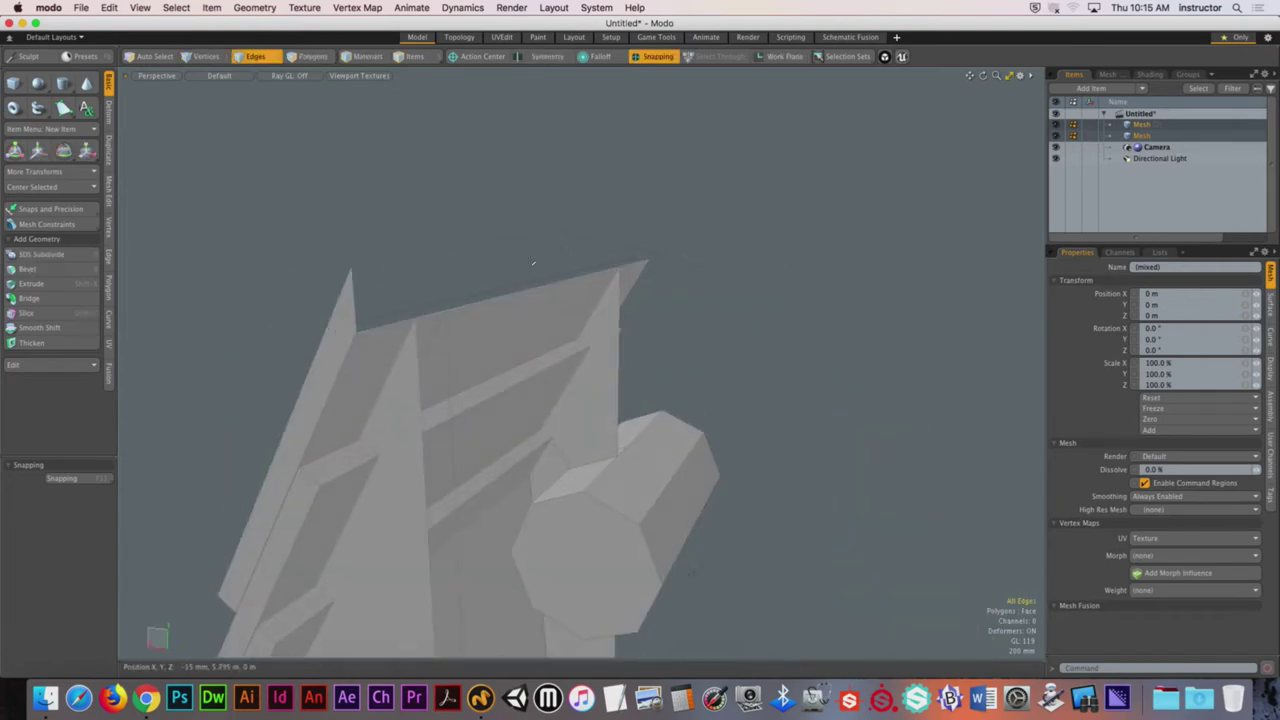
left_click_drag(531, 266, 490, 283, "alt")
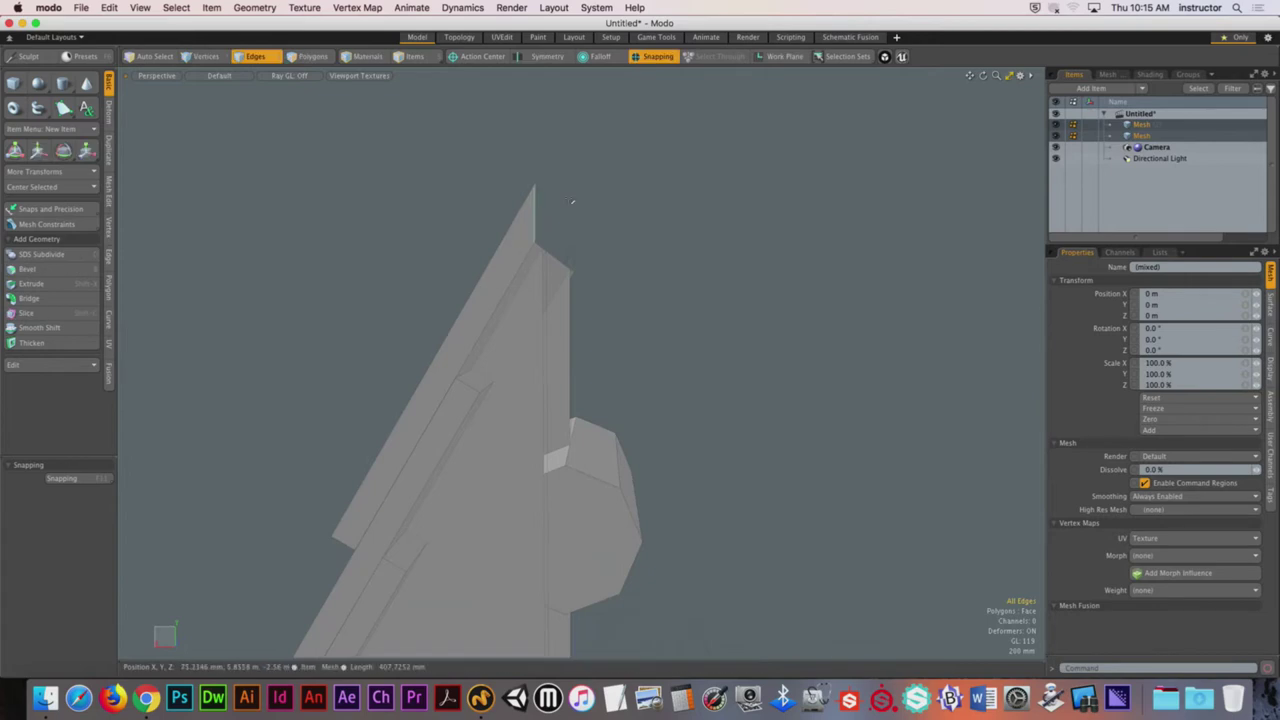
left_click_drag(571, 200, 600, 305, "alt")
key("3")
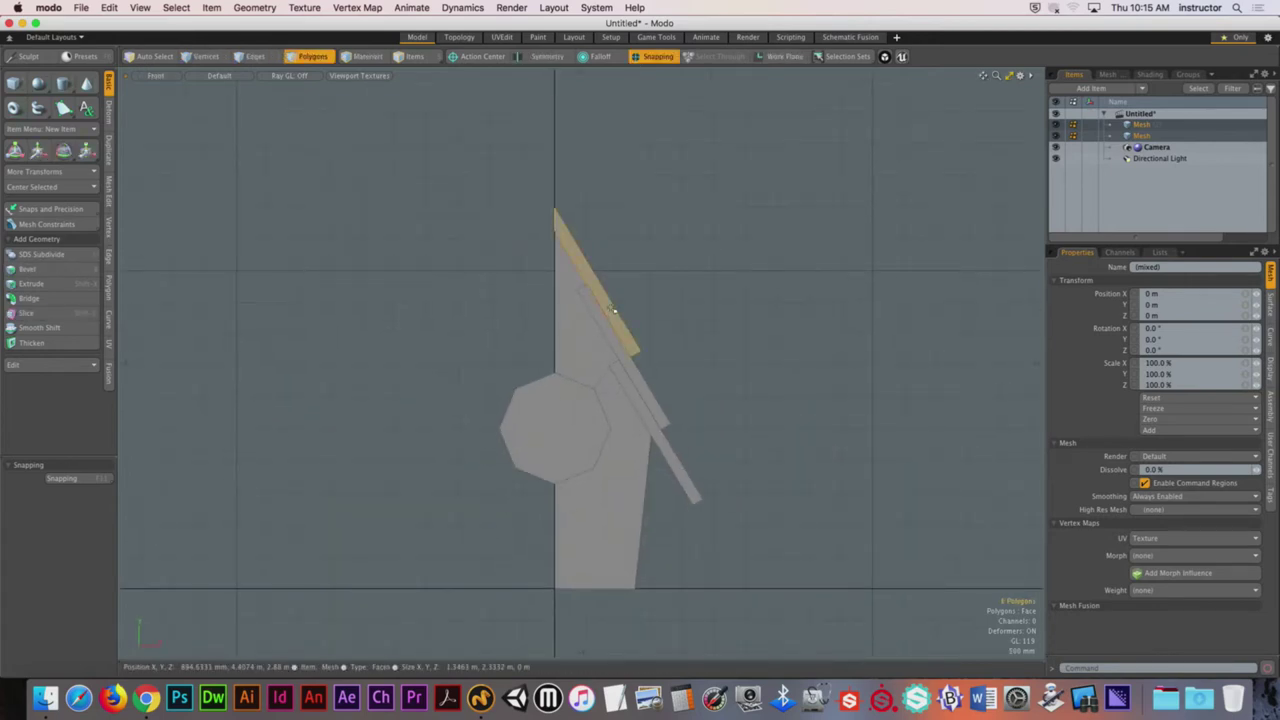
key("shift+Up")
key("shift+Up")
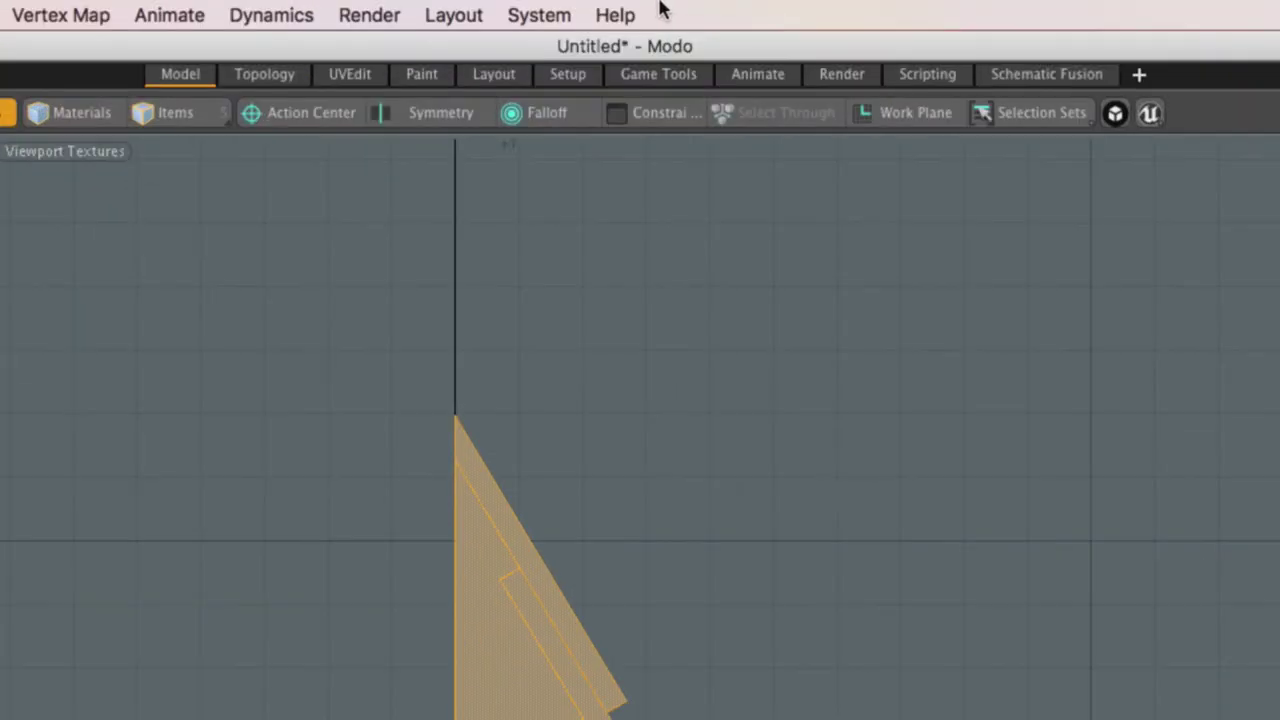
left_click(655, 58)
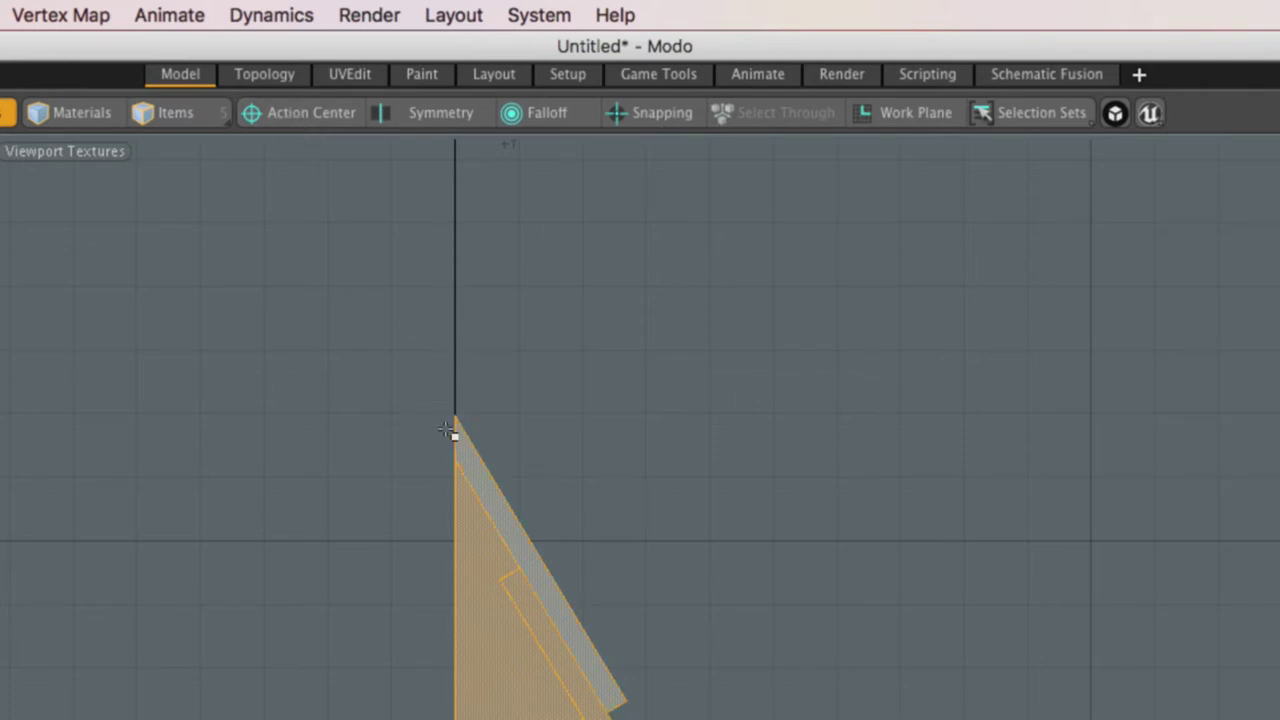
Step: Mirror the half birdhouse on X about the world origin to complete it
left_click(278, 115)
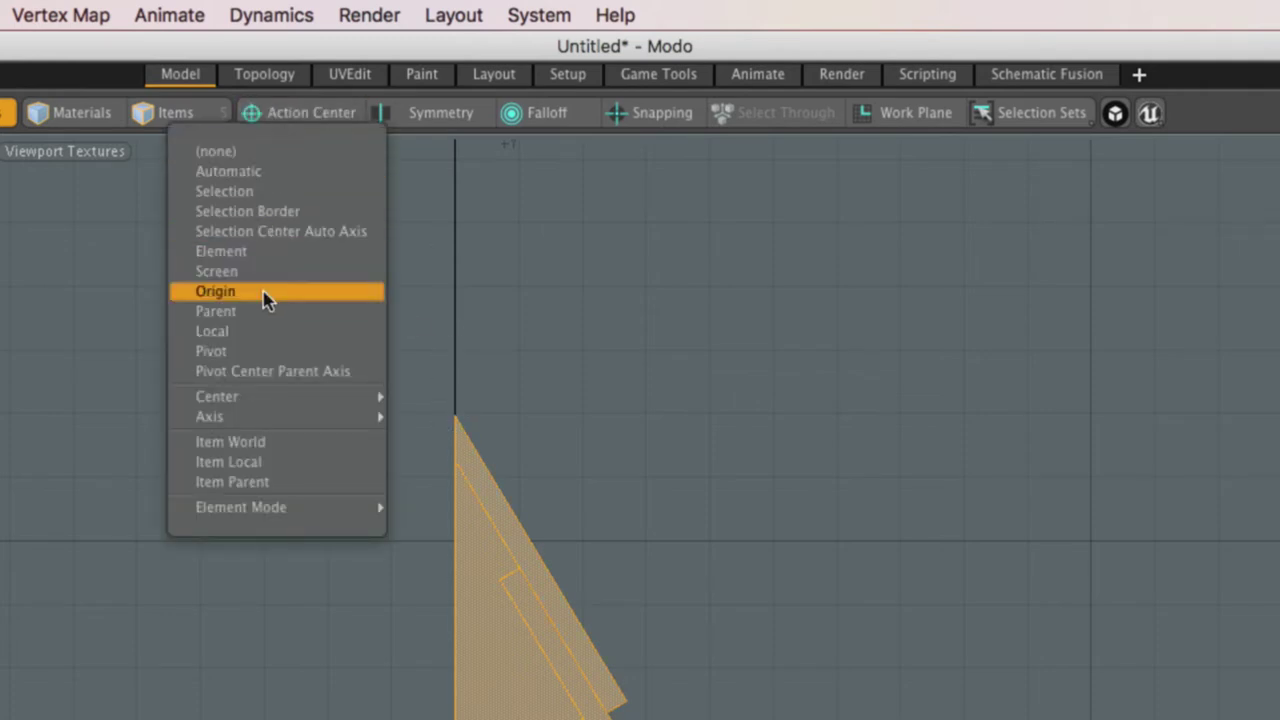
left_click(229, 292)
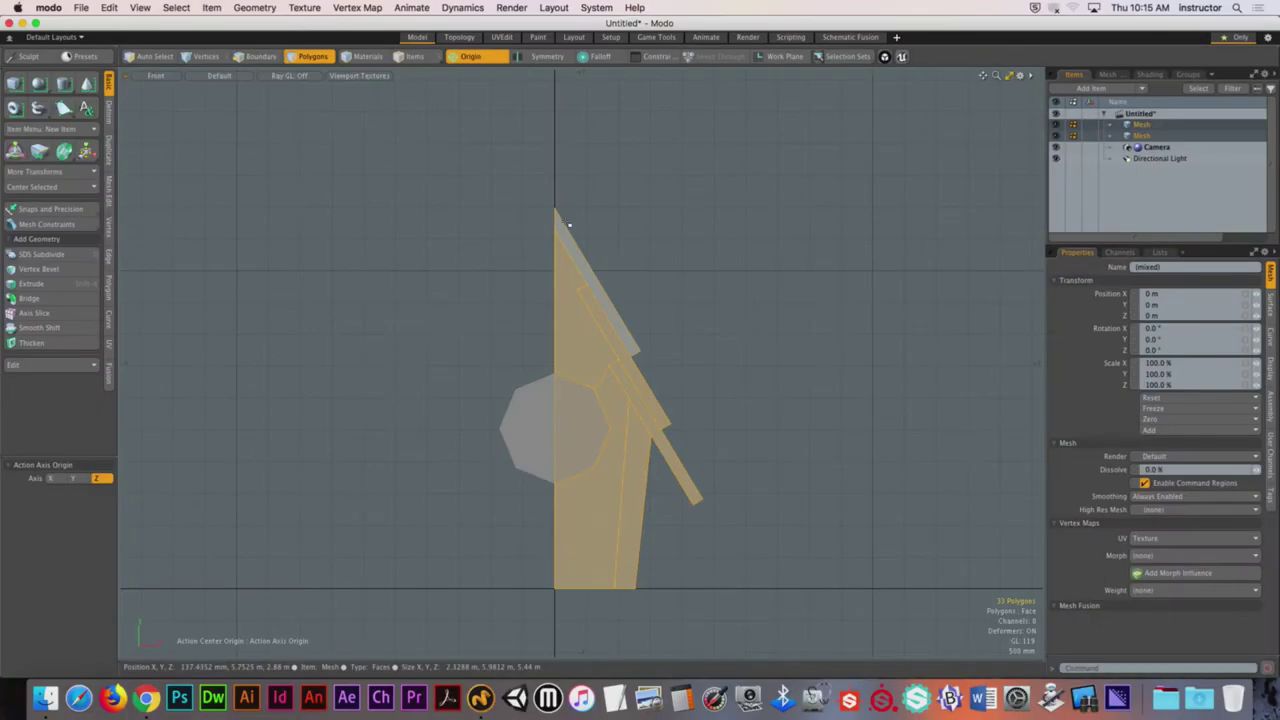
left_click(109, 150)
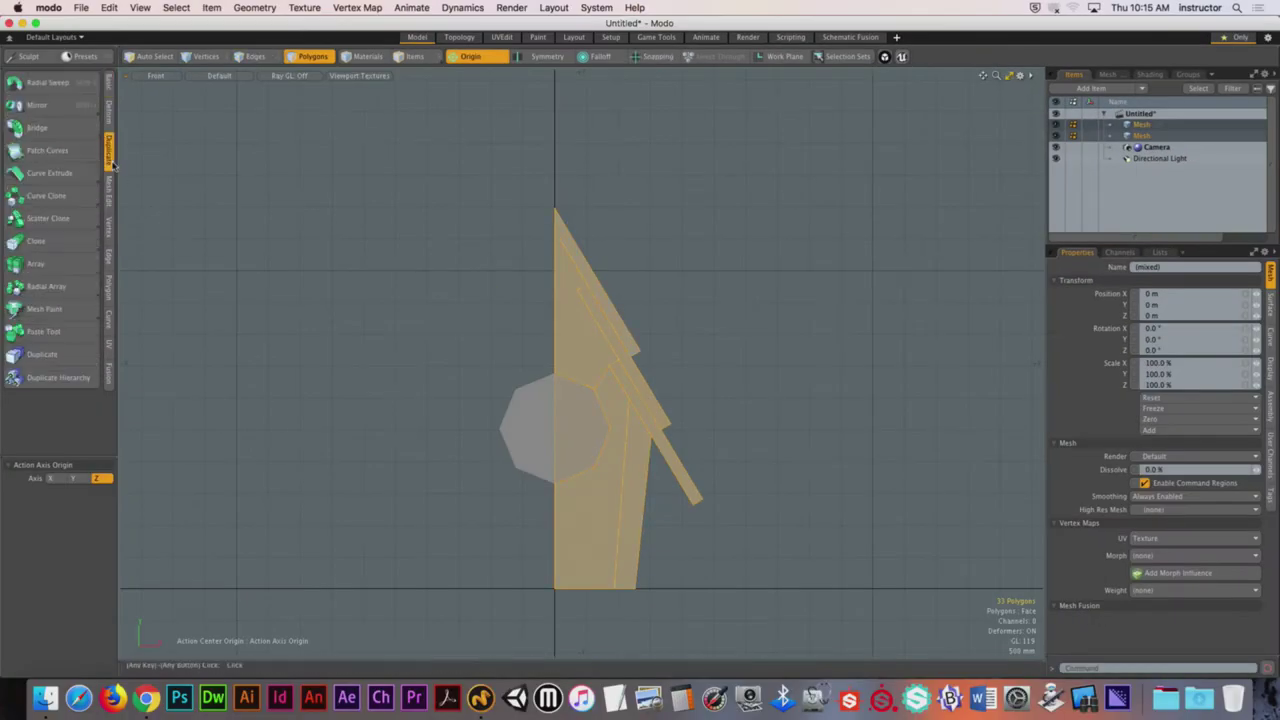
left_click(36, 105)
left_click(549, 590)
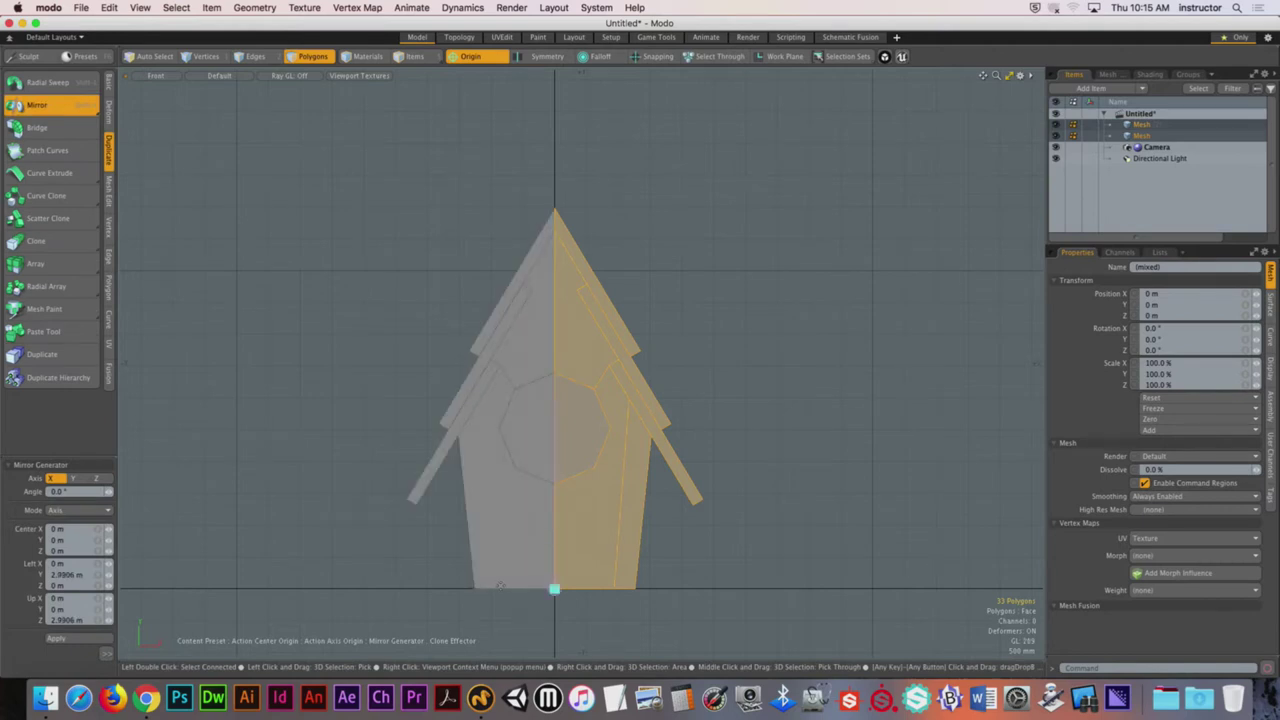
key("space")
left_click(357, 380)
left_click_drag(543, 429, 612, 430, "alt")
Step: Select the whole octagonal entrance cylinder and delete it to leave the hole
key("3")
double_click(534, 437)
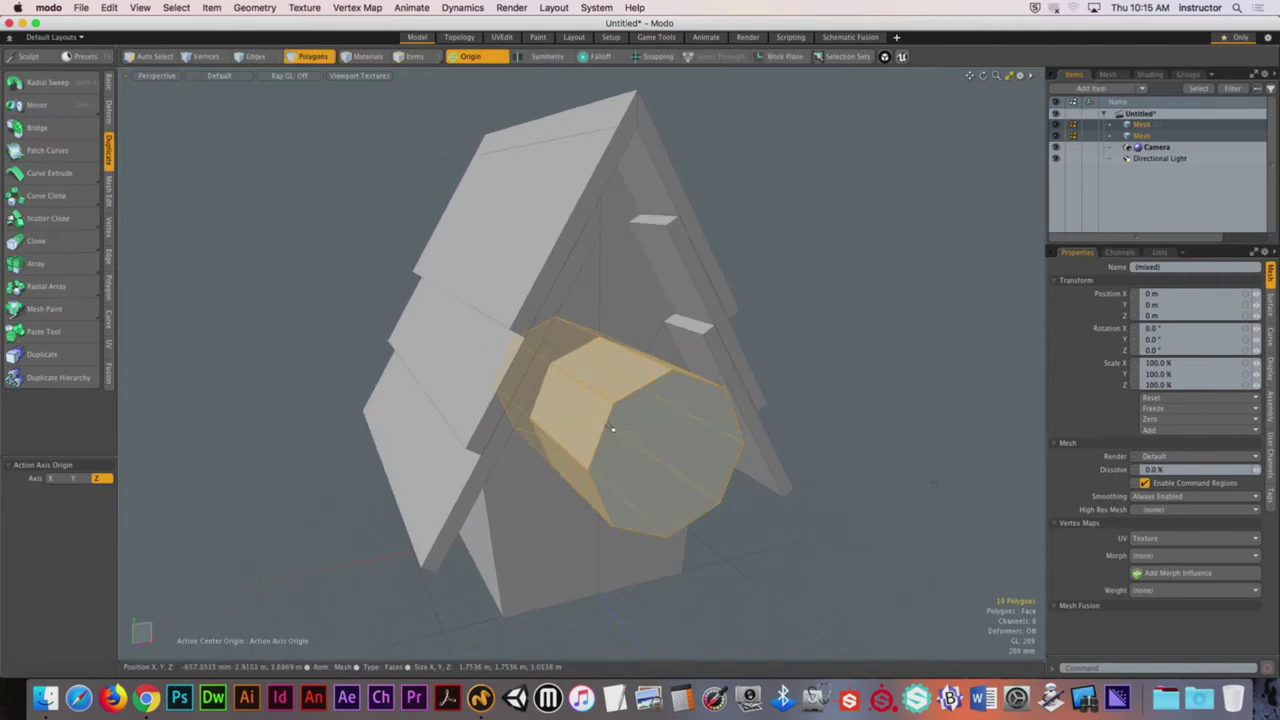
key("Delete")
key("5")
left_click_drag(700, 420, 546, 497, "alt")
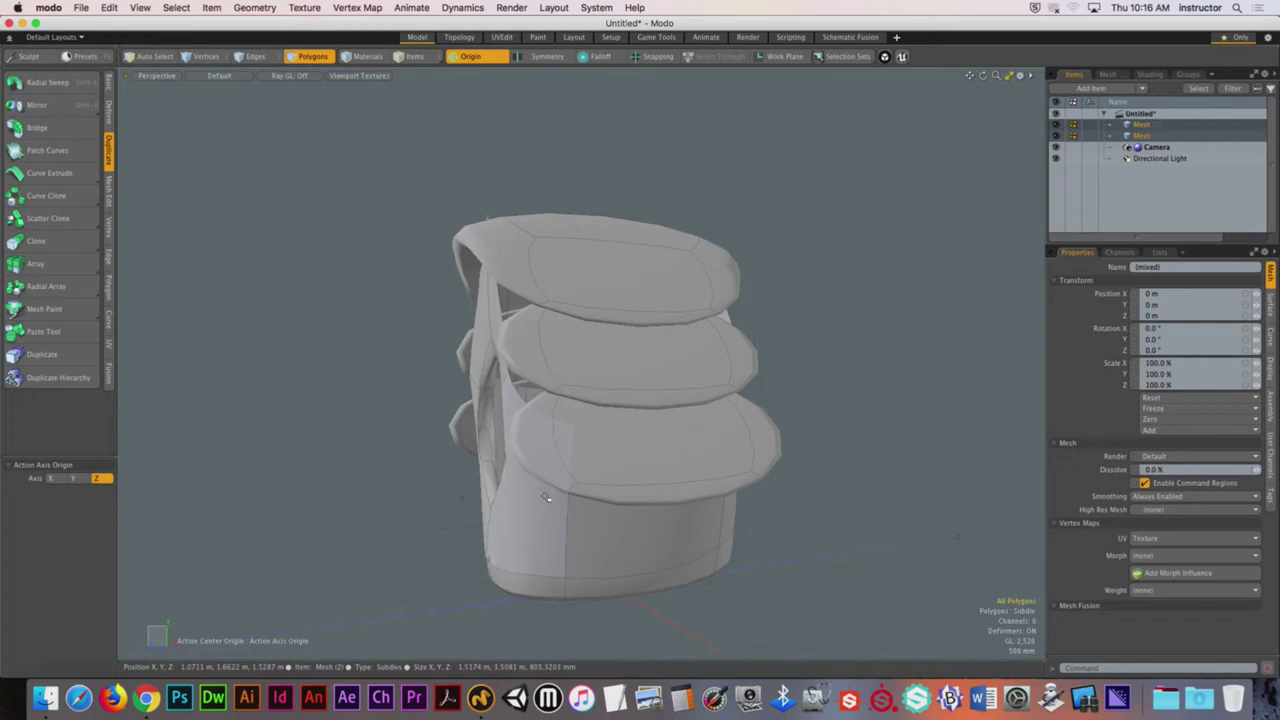
key("Tab")
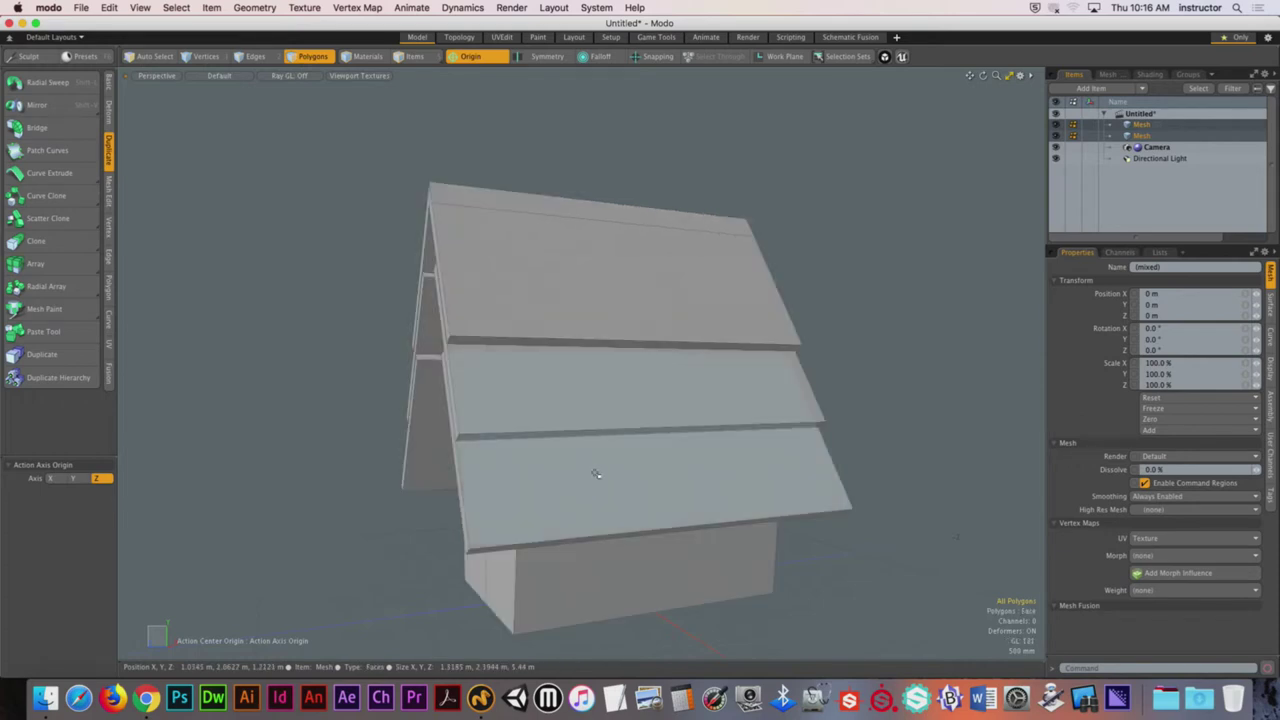
left_click_drag(591, 466, 559, 212, "alt")
key("2")
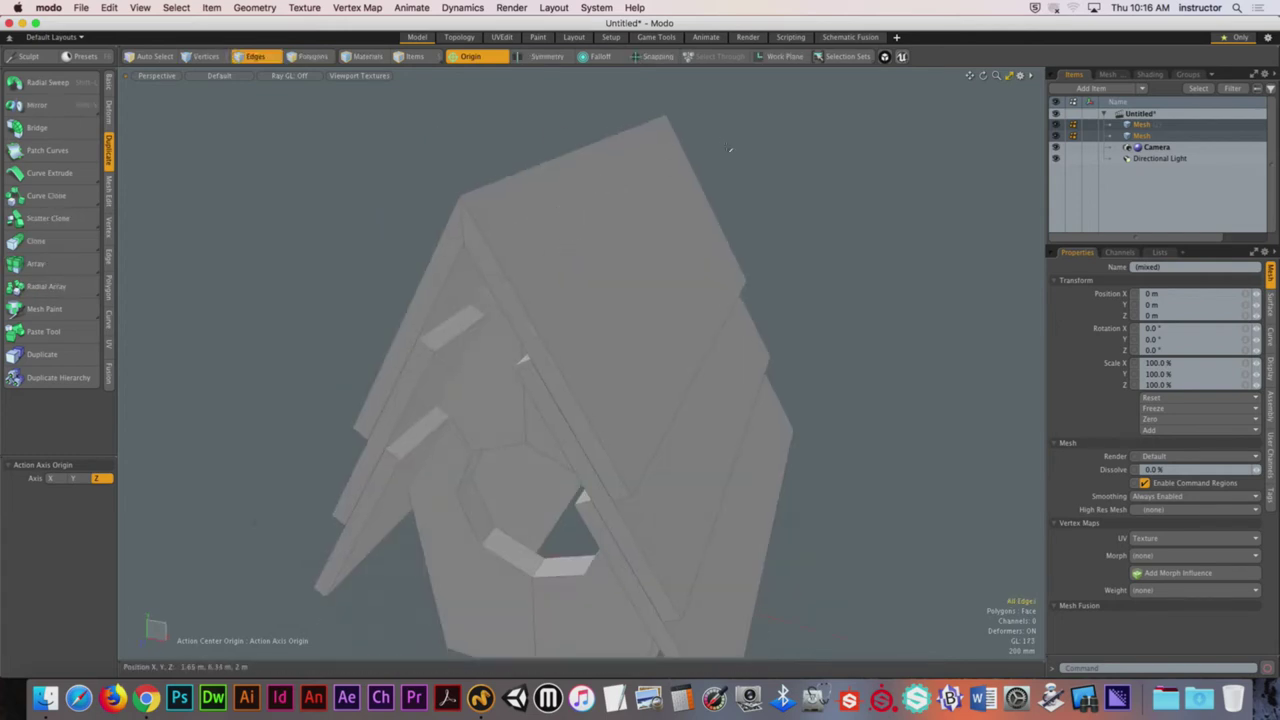
left_click_drag(730, 150, 626, 229, "alt")
key("5")
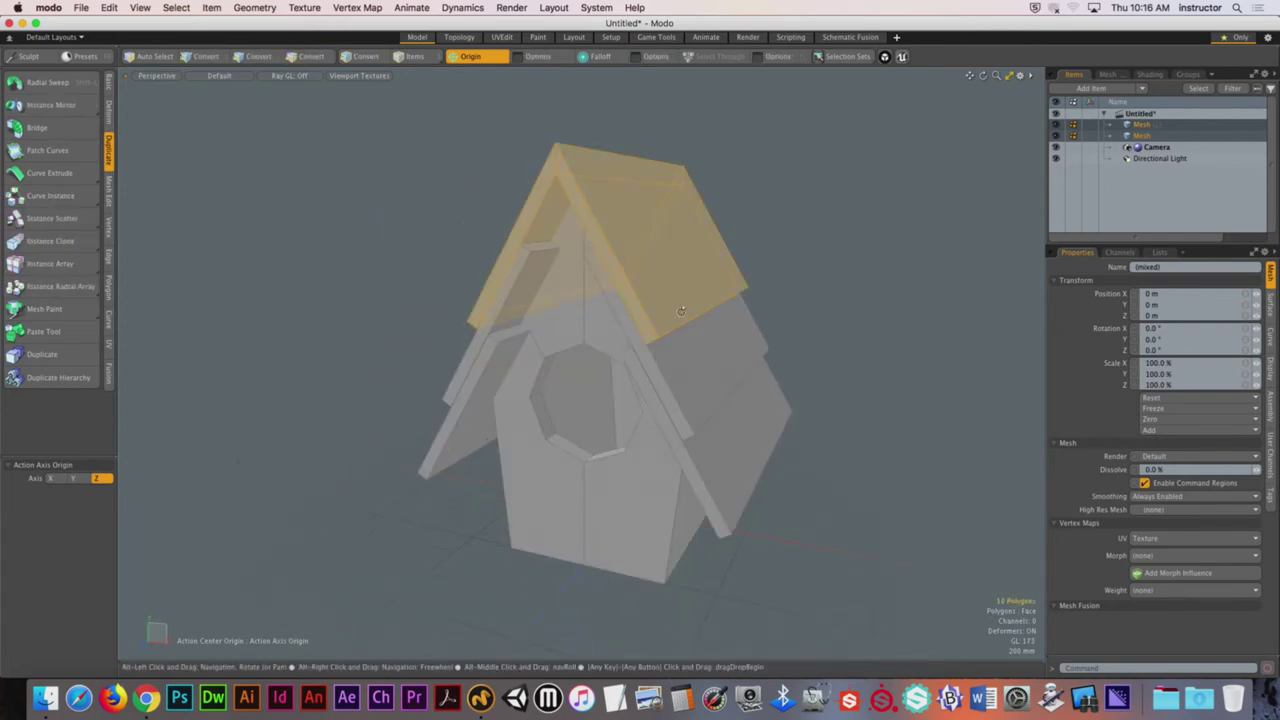
left_click_drag(681, 311, 714, 343, "alt")
key("3")
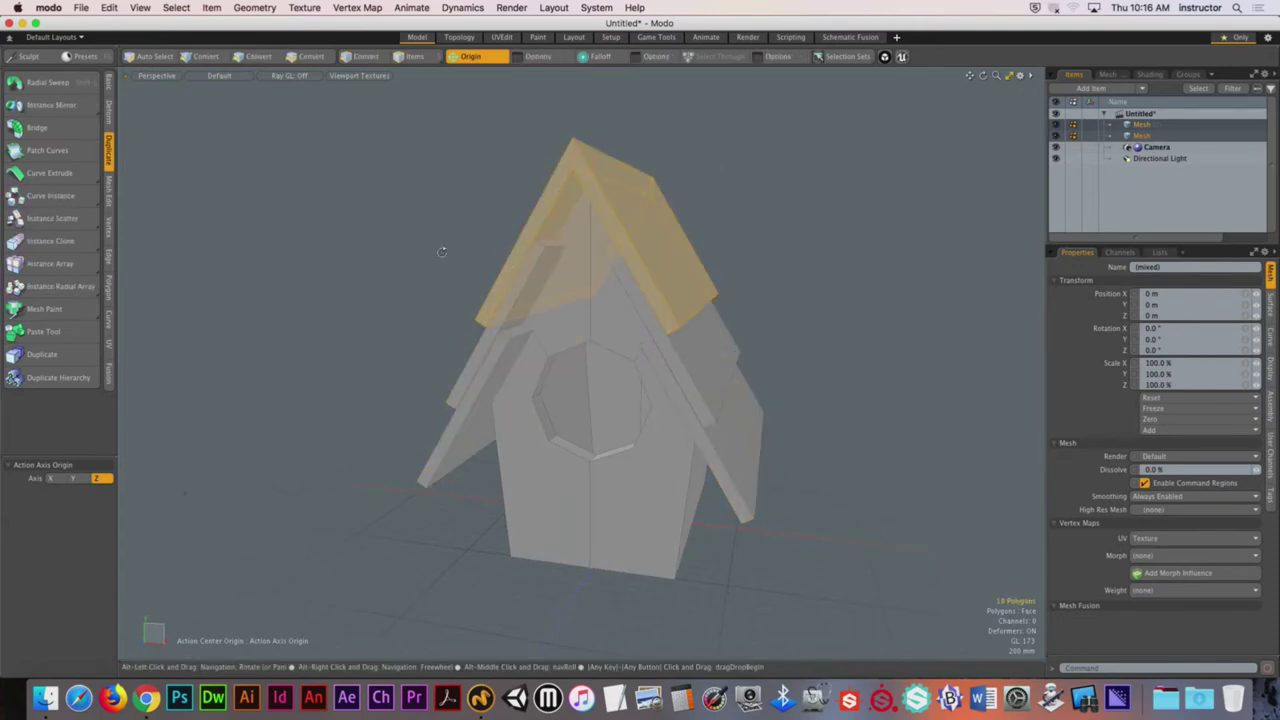
left_click_drag(441, 251, 450, 260, "alt")
scroll(603, 287, "up", 5)
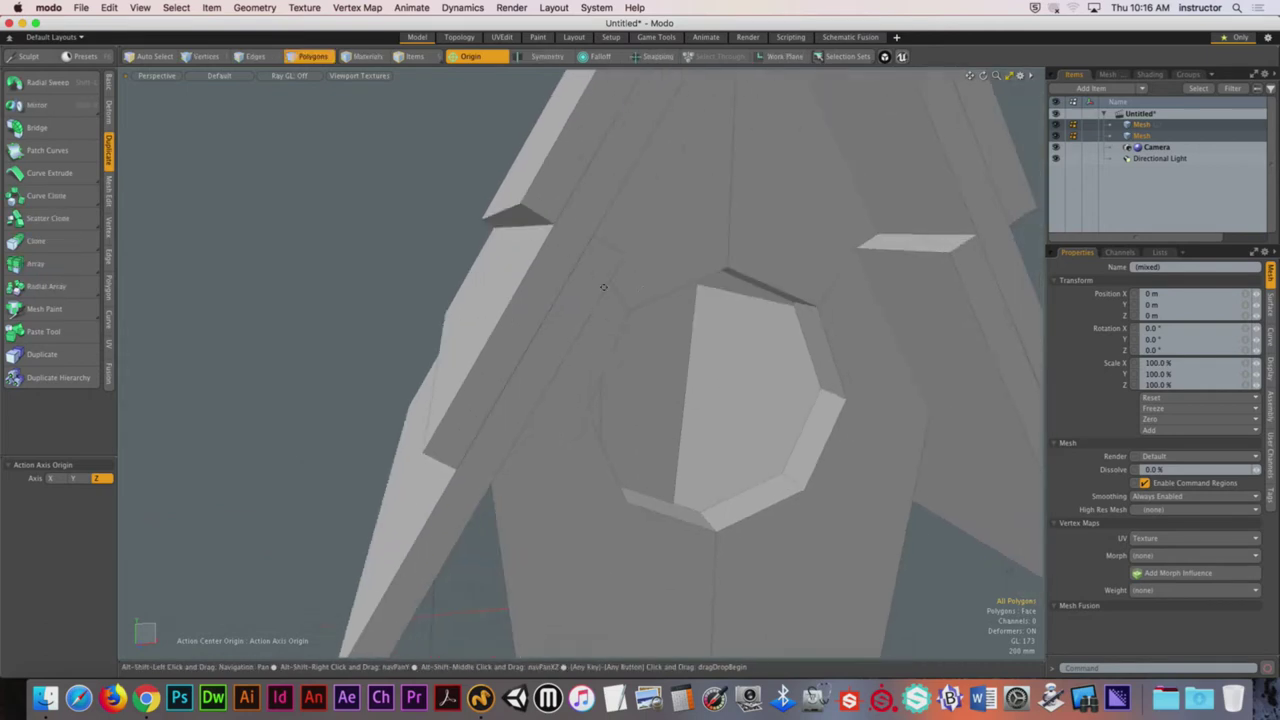
left_click_drag(603, 287, 621, 286, "alt")
key("3")
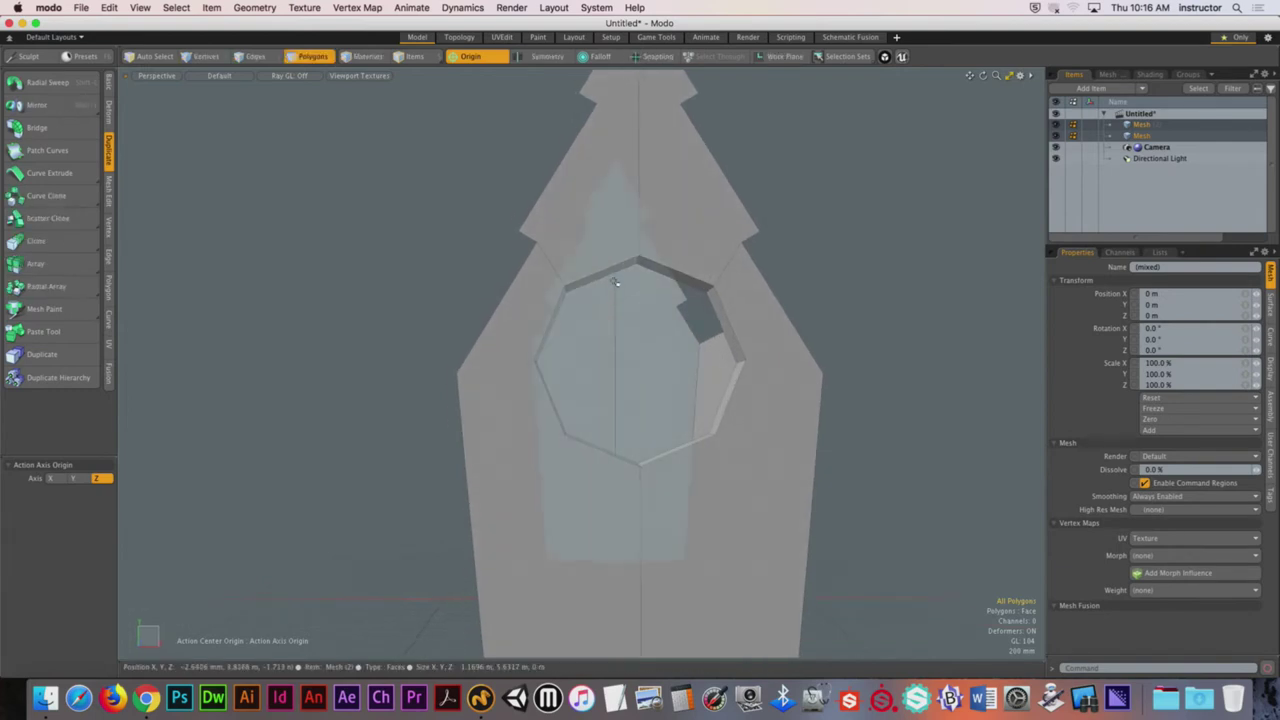
key("1")
Step: Set Show Vertices to In Component Modes in the Active Meshes display settings
key("o")
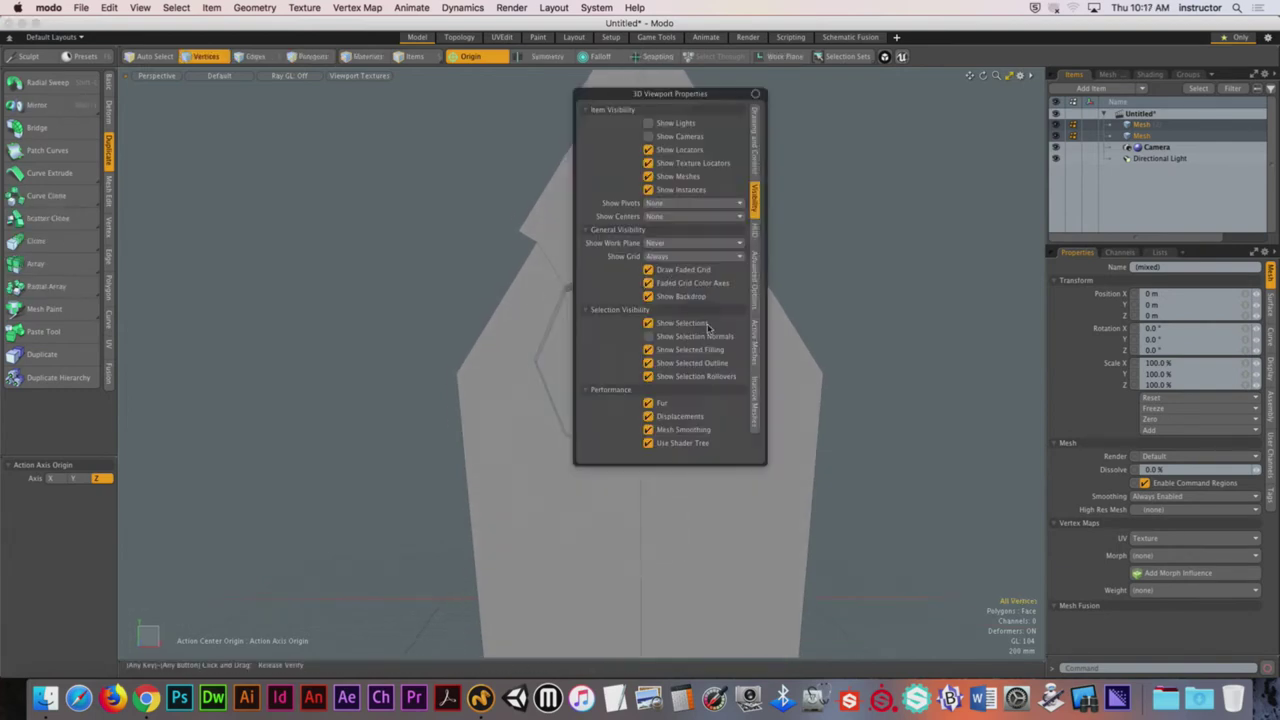
left_click(755, 289)
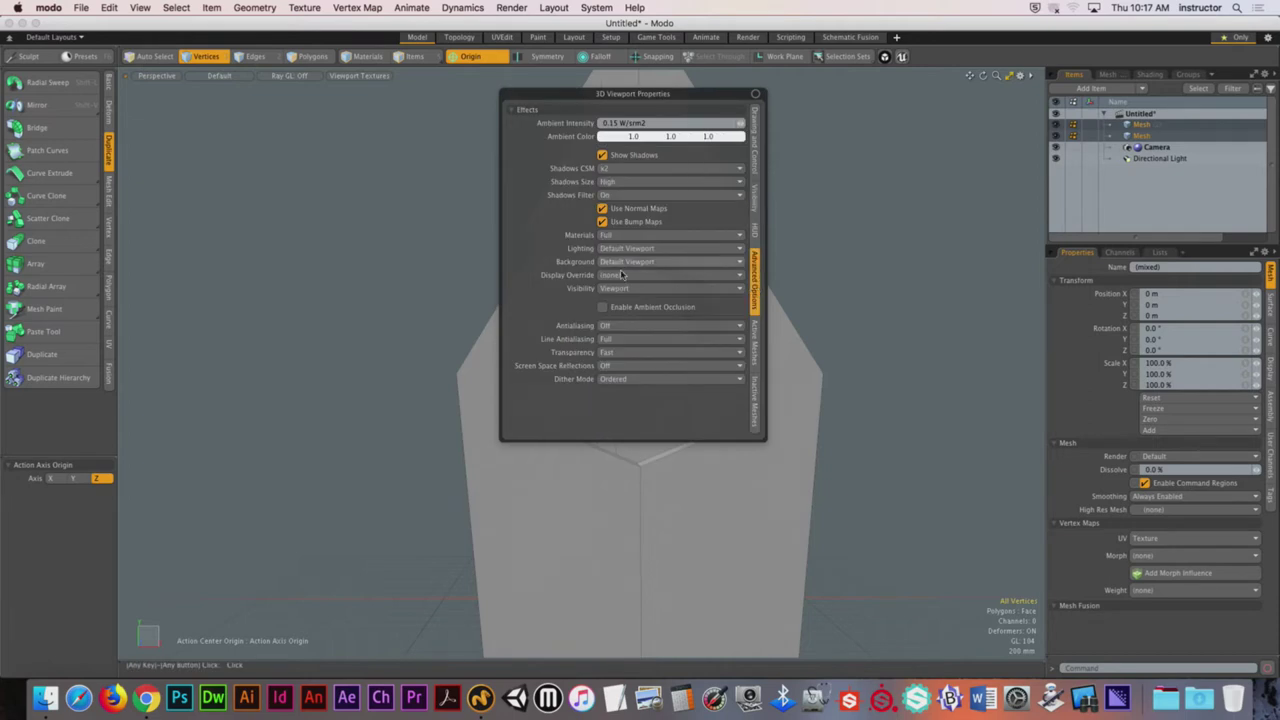
left_click(753, 342)
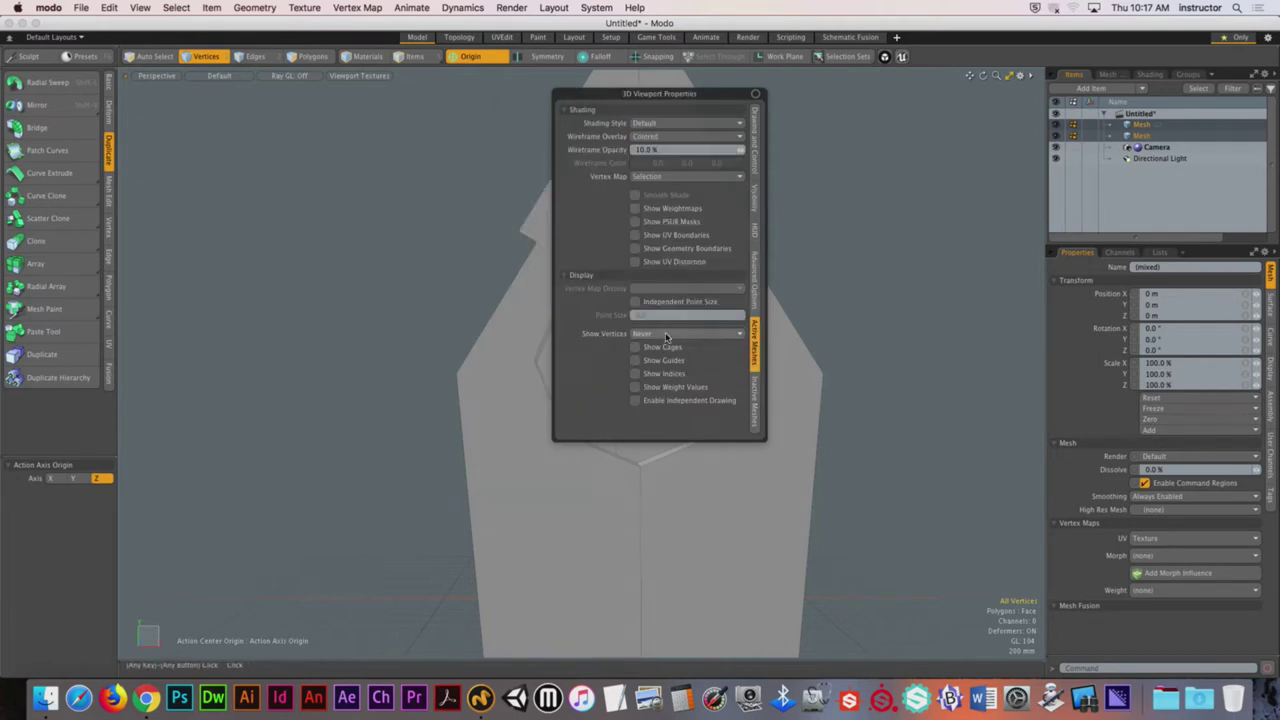
left_click(665, 337)
left_click(668, 310)
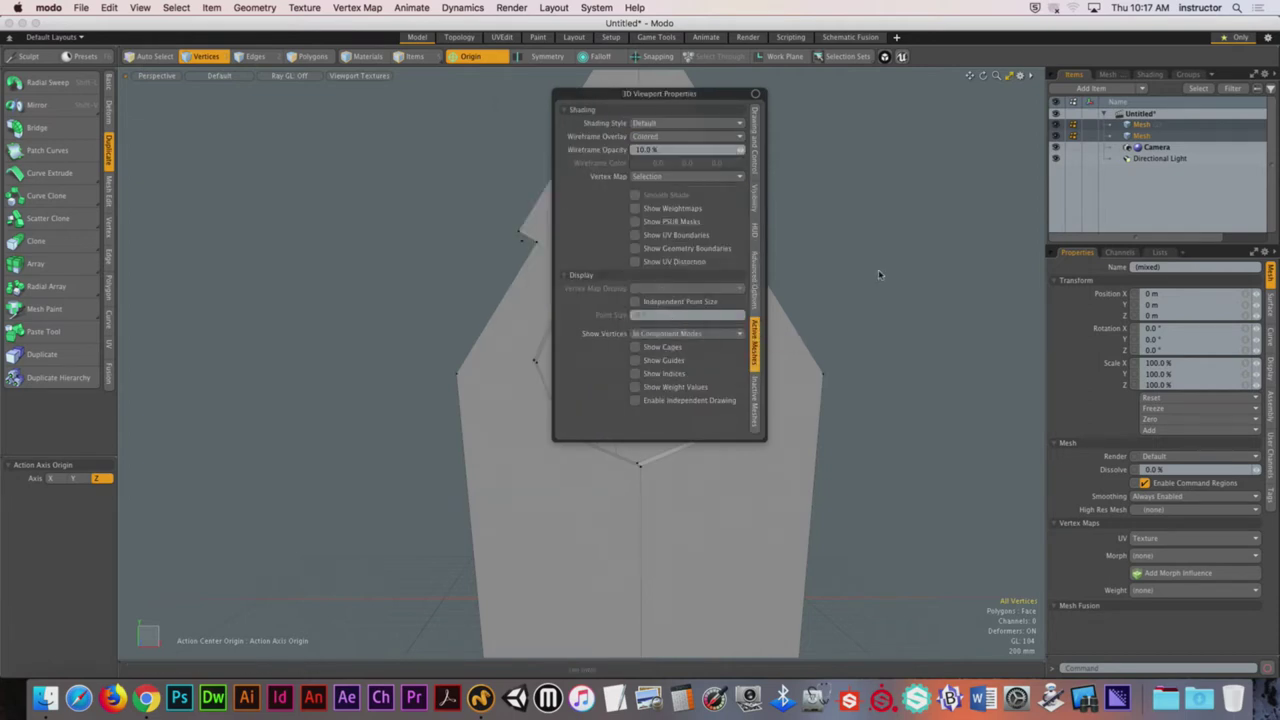
left_click_drag(880, 275, 678, 410, "alt")
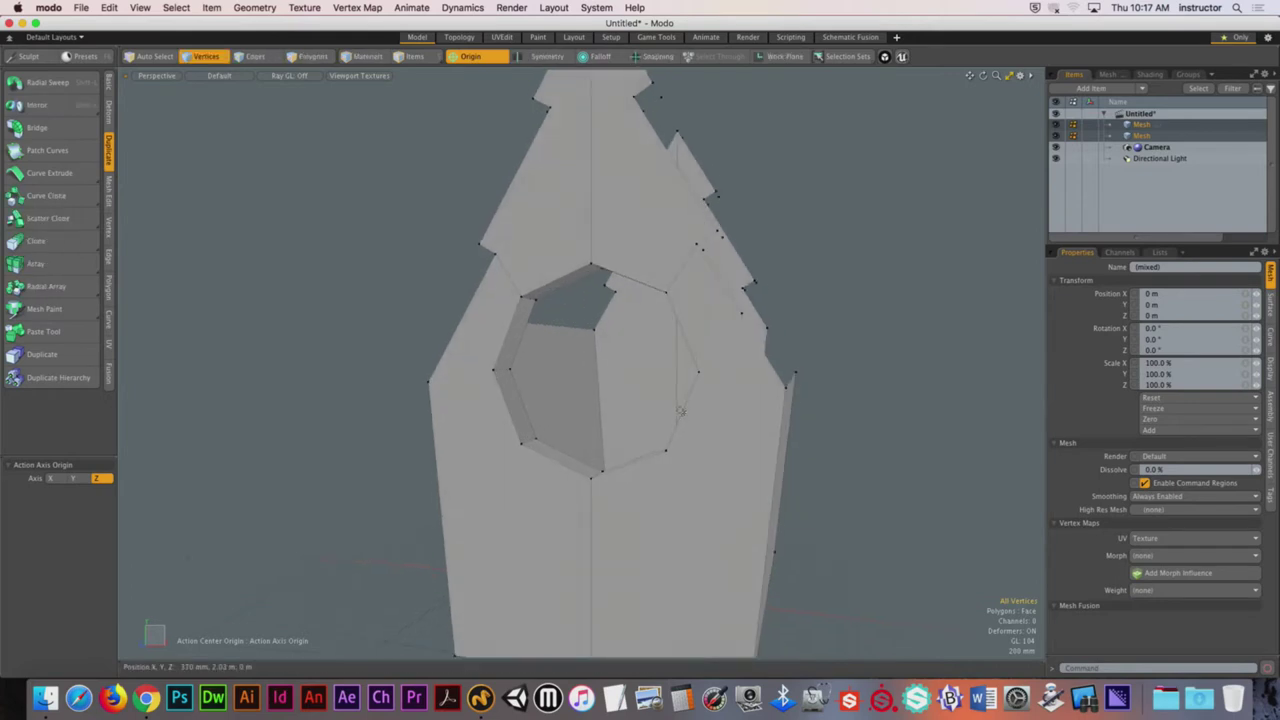
Step: Enlarge the independent vertex point size to 32
key("o")
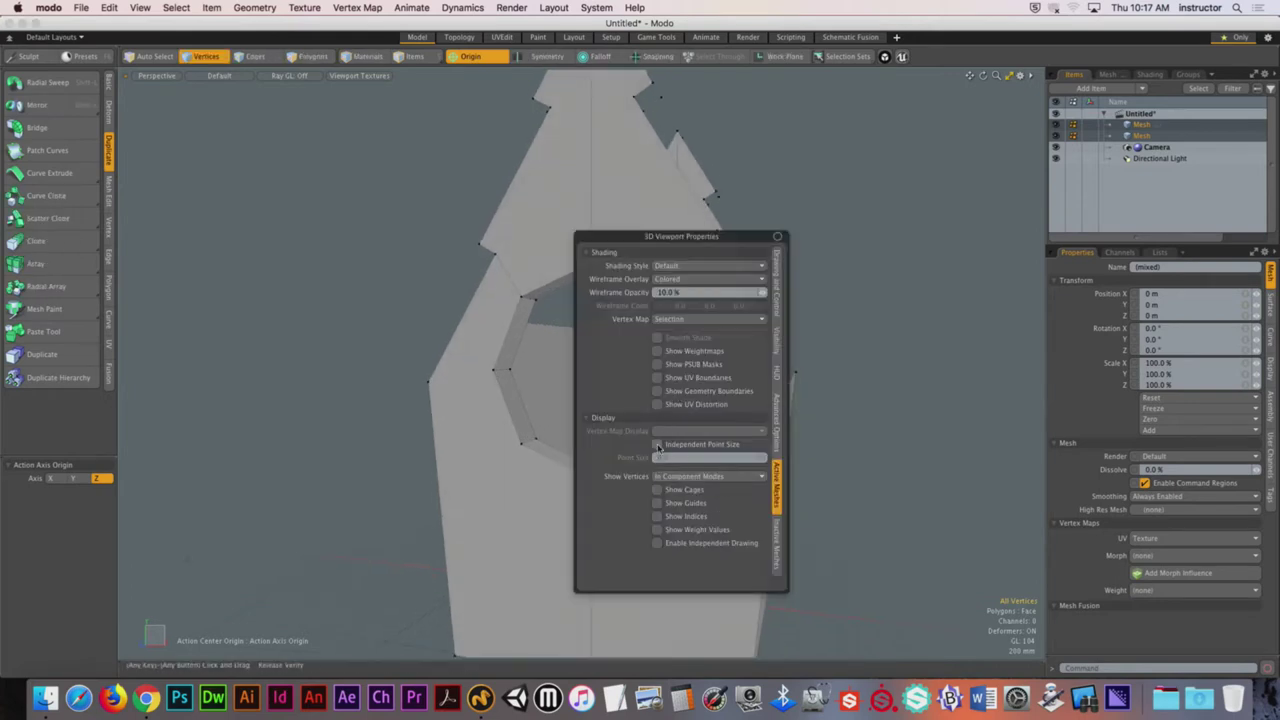
left_click(775, 442)
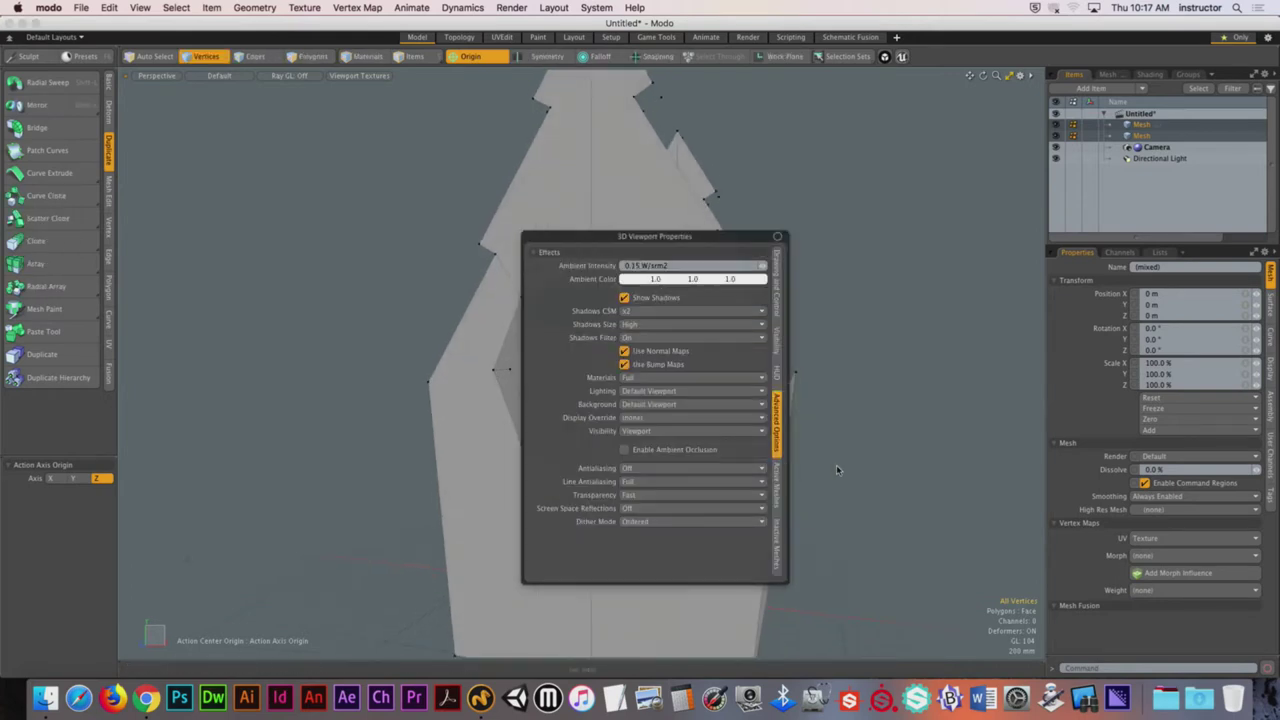
left_click(777, 499)
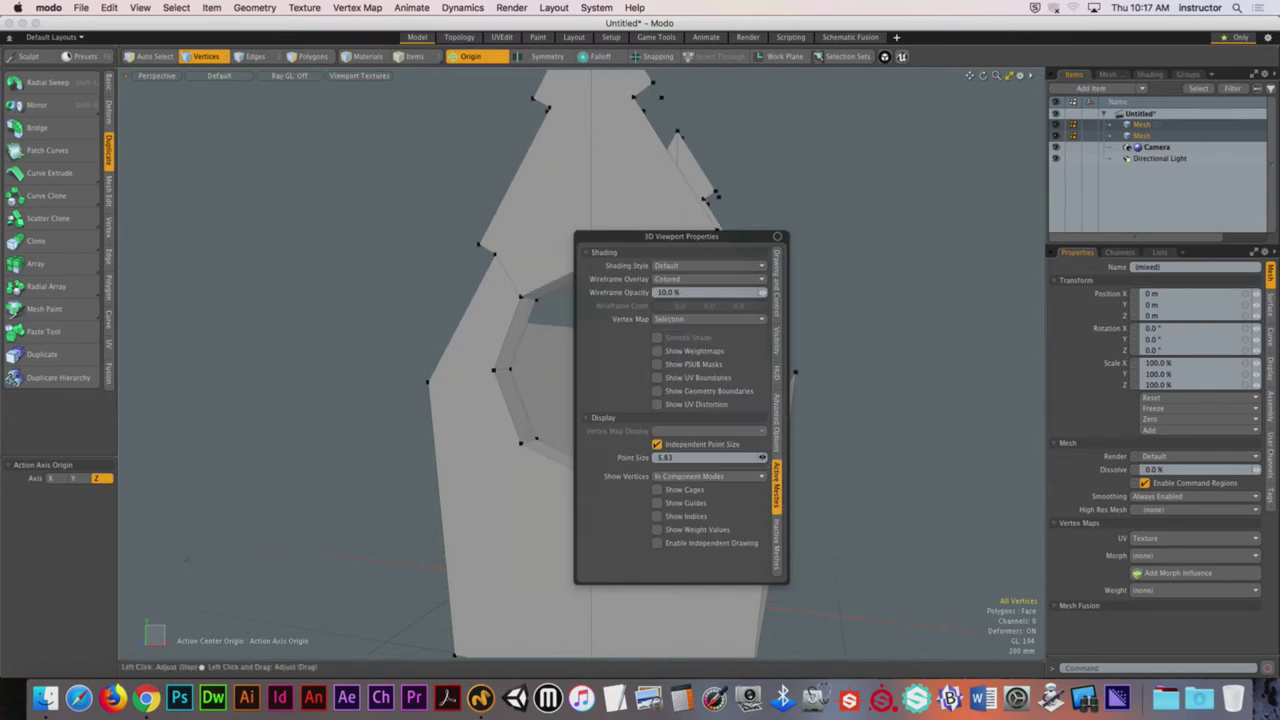
mouse_move(700, 457)
left_mouse_down()
mouse_move(800, 440)
mouse_move(834, 404)
mouse_move(805, 424)
mouse_move(822, 430)
left_mouse_up()
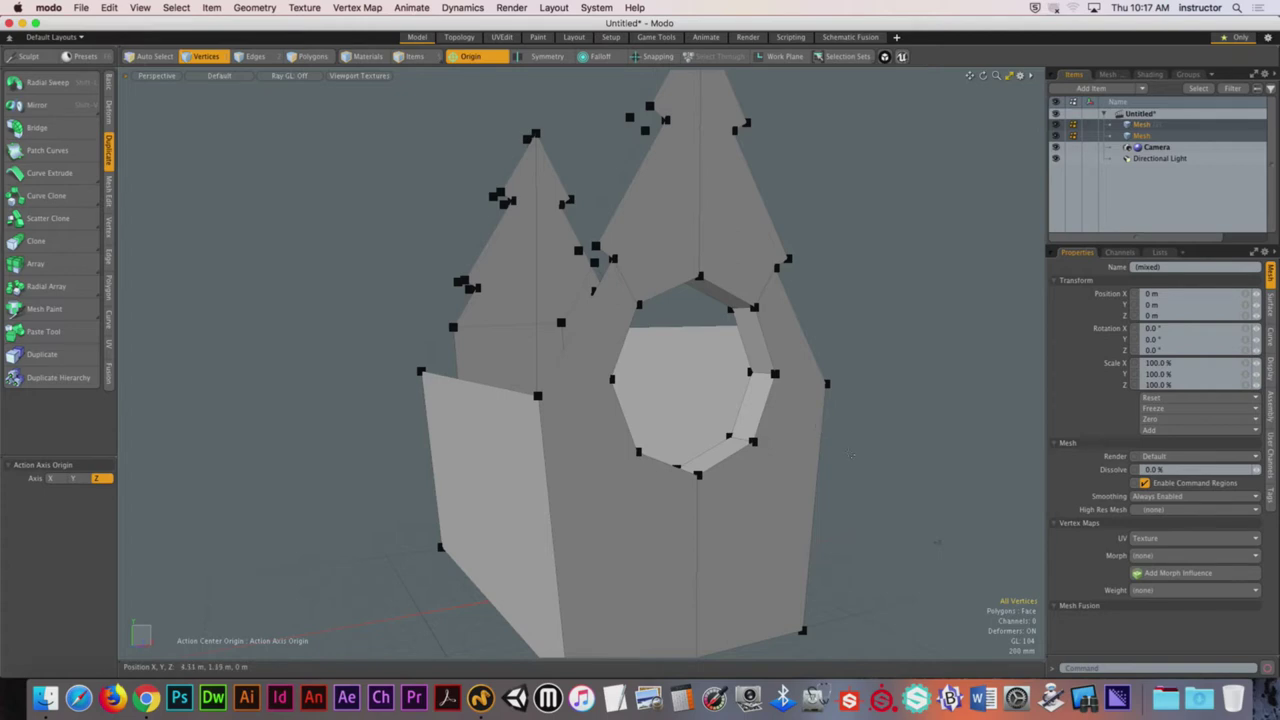
Step: Select the eight rim polygons around the box's opening and delete them
left_click_drag(835, 392, 521, 347, "alt")
key("2")
key("3")
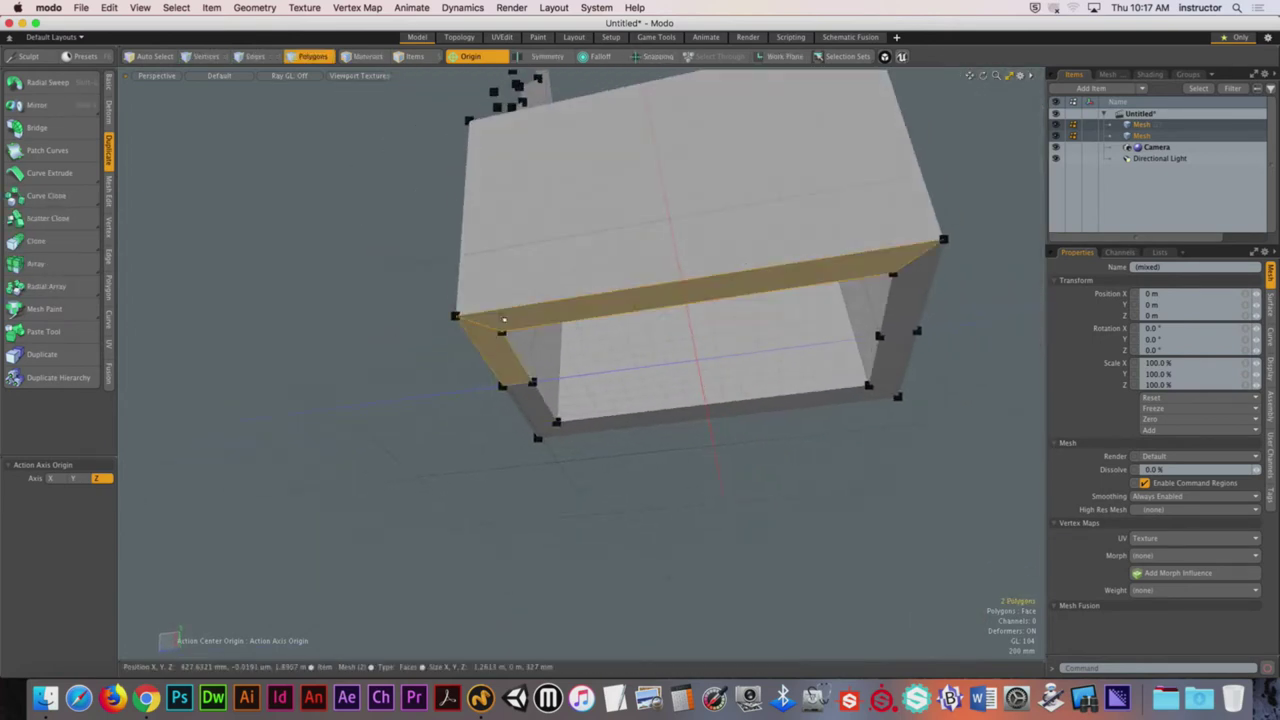
double_click(505, 317)
key("Delete")
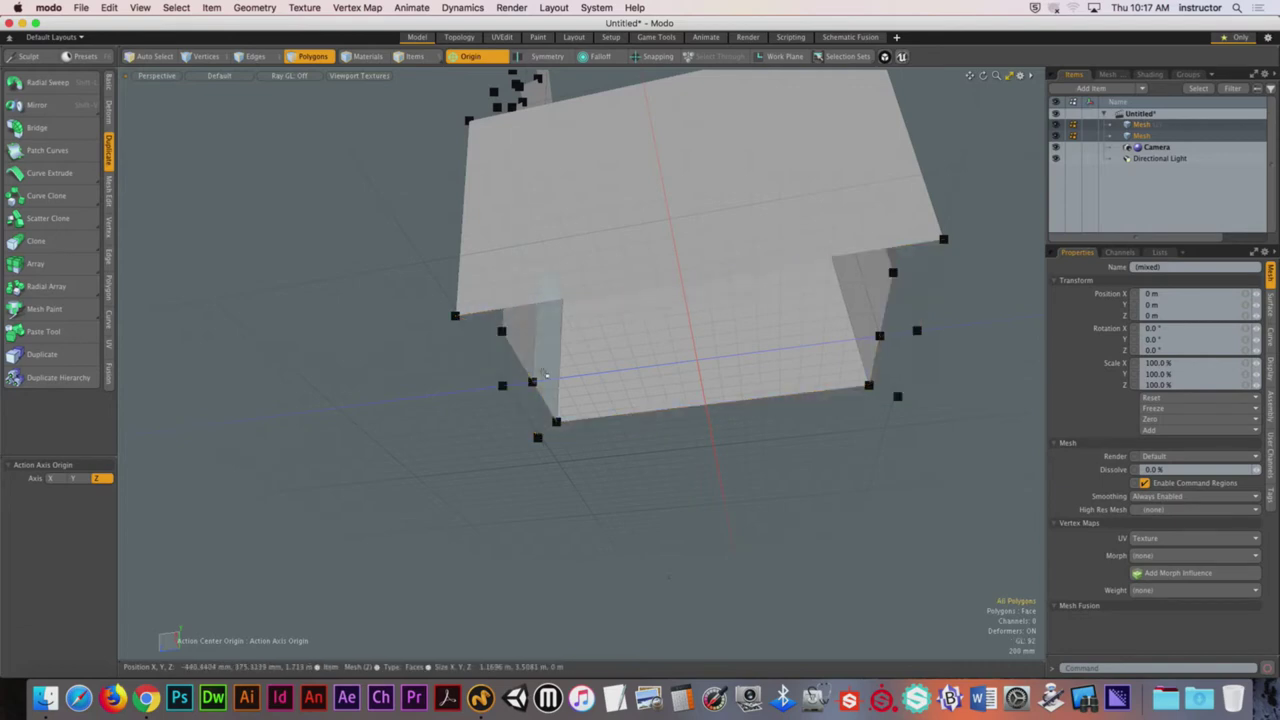
Step: Move the opening's exposed edge loop up 190 mm in Y
key("2")
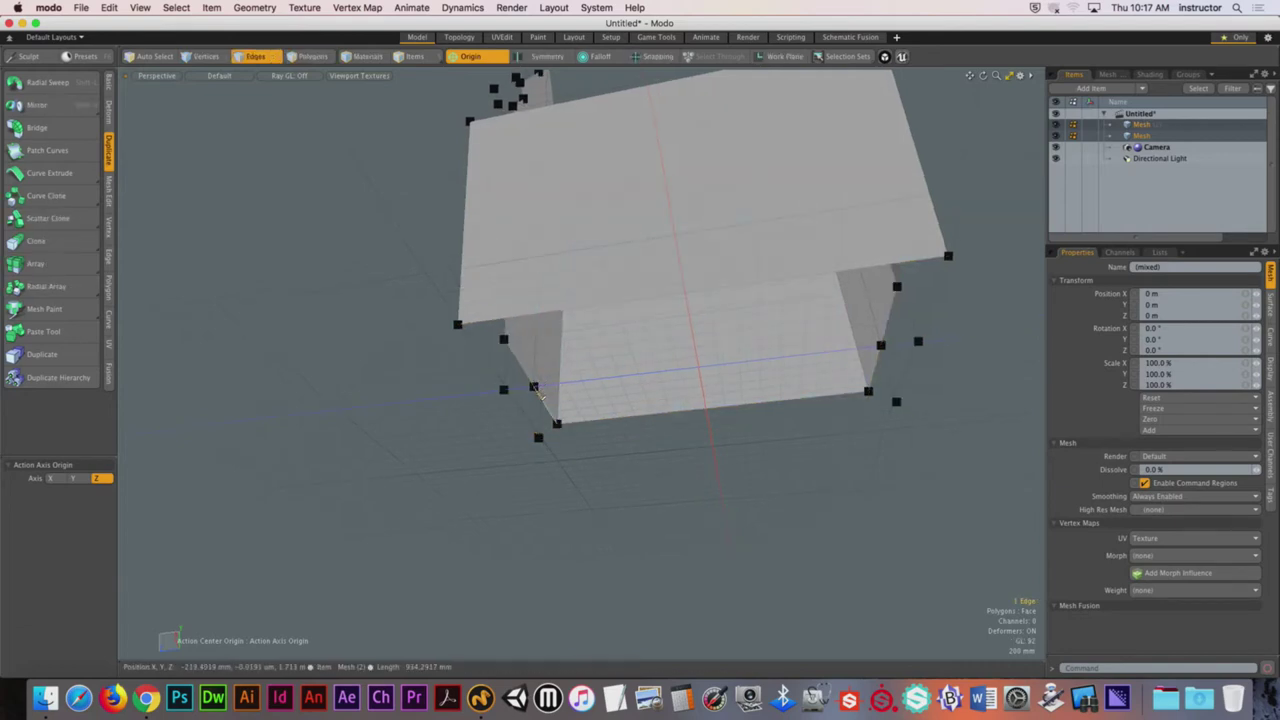
double_click(540, 395)
left_click_drag(540, 395, 684, 473, "alt")
key("w")
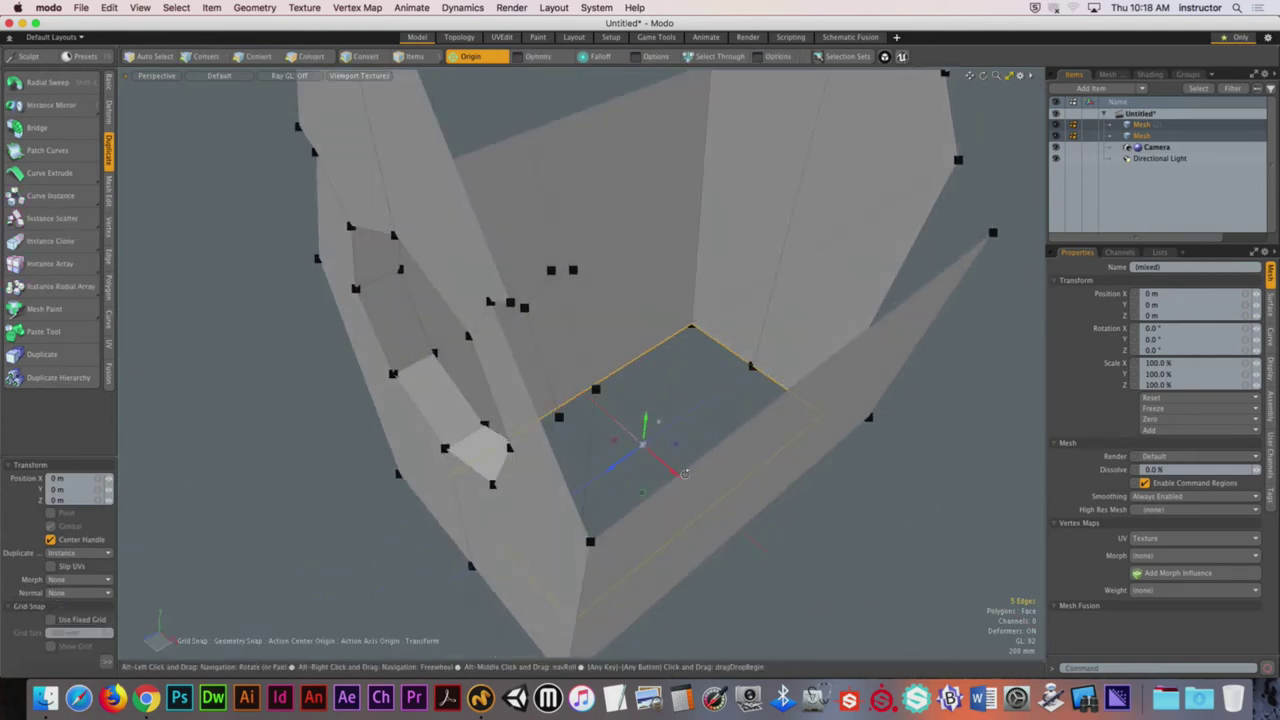
left_click_drag(646, 429, 705, 355)
key("space")
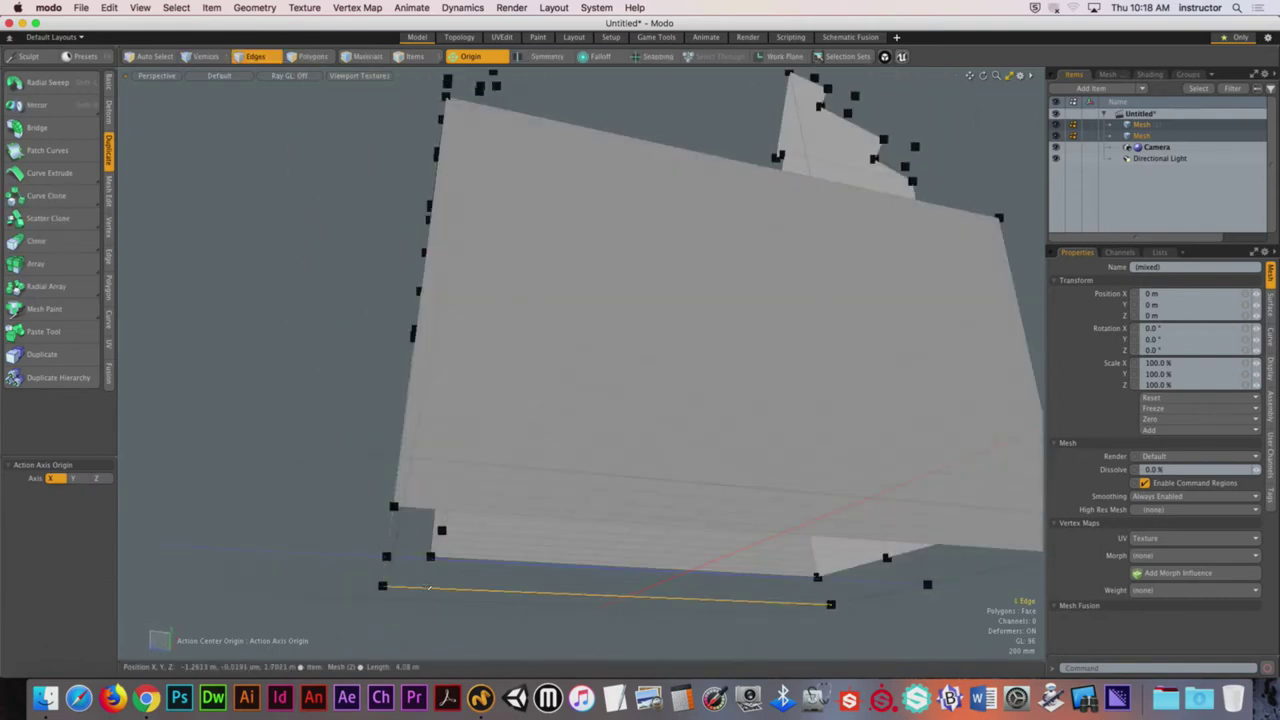
Step: Select the box's bottom edge loop
double_click(437, 590)
left_click_drag(437, 590, 522, 600, "alt")
key("alt+c")
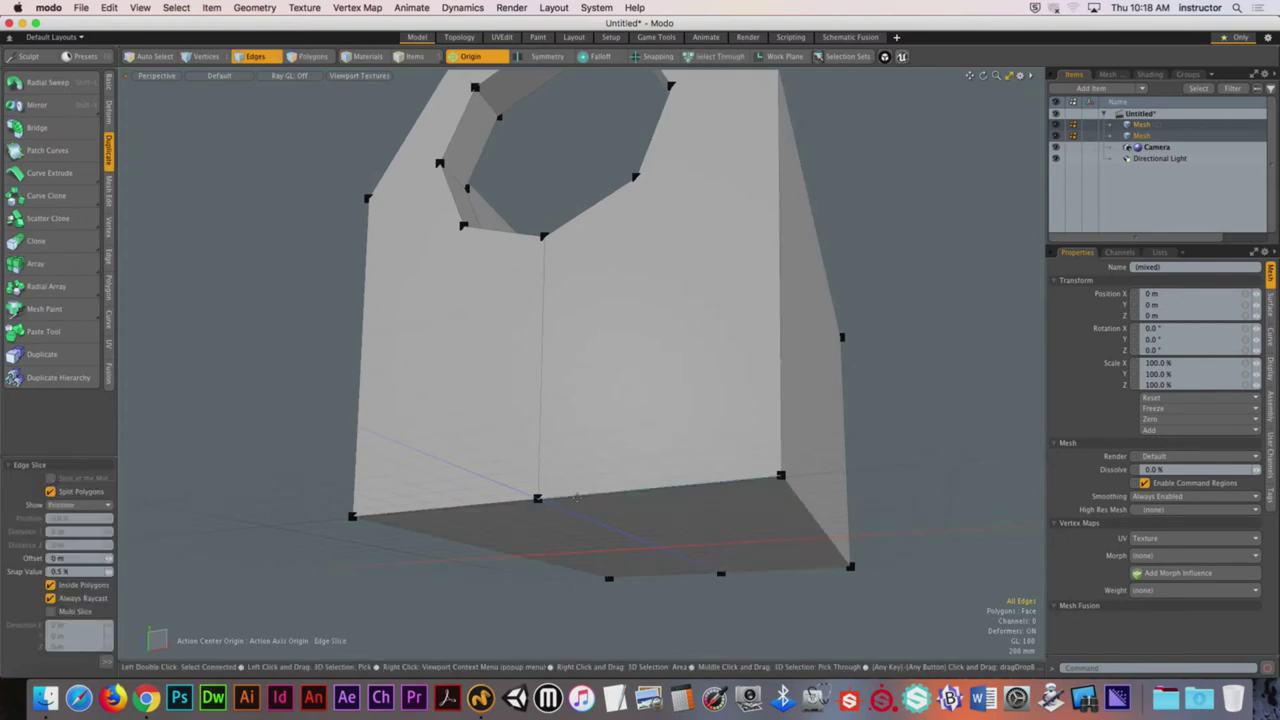
Step: Slice a new edge from the hole's lower vertex down to the front's bottom edge
left_click_drag(598, 552, 607, 545, "alt")
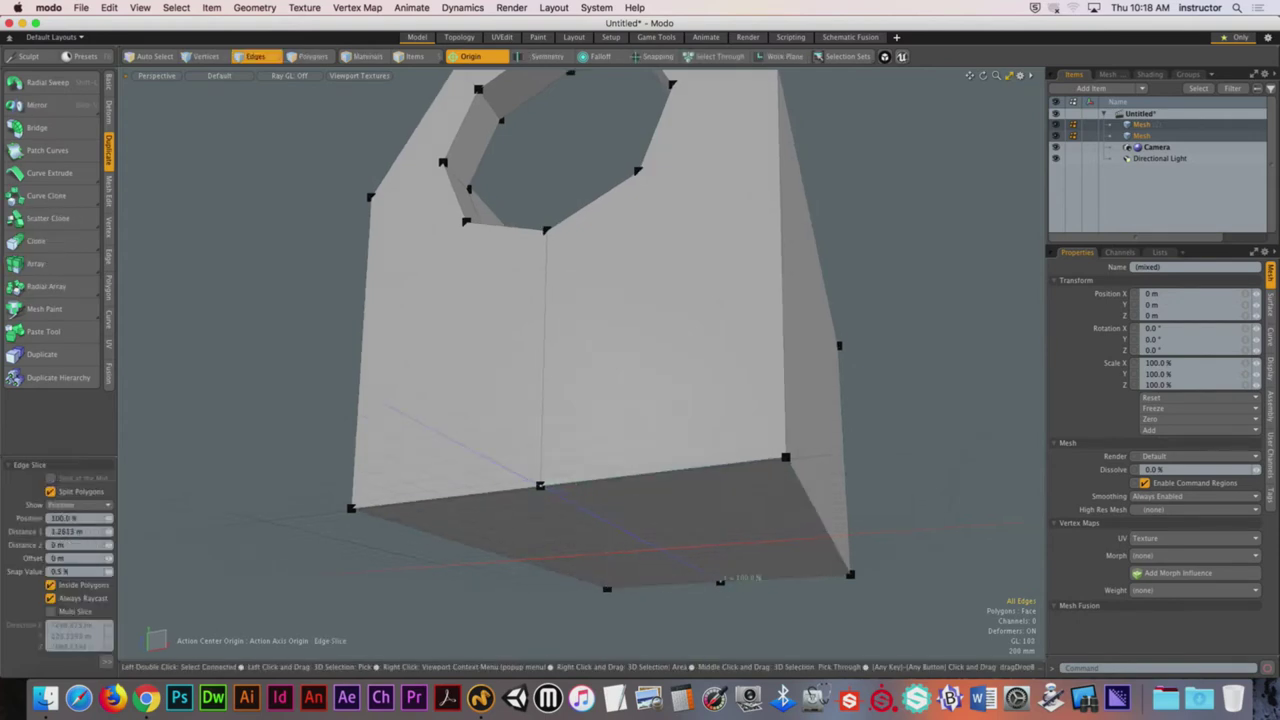
key("space")
left_click_drag(720, 581, 513, 373, "alt")
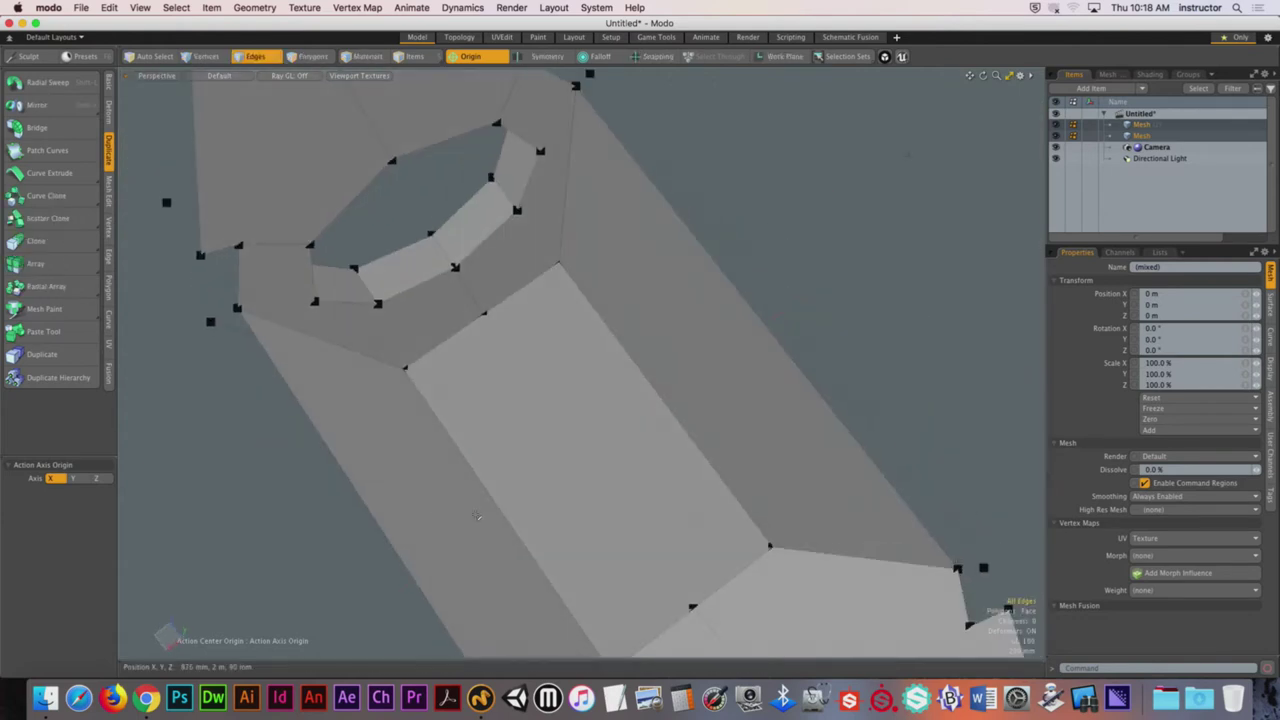
left_click(486, 312)
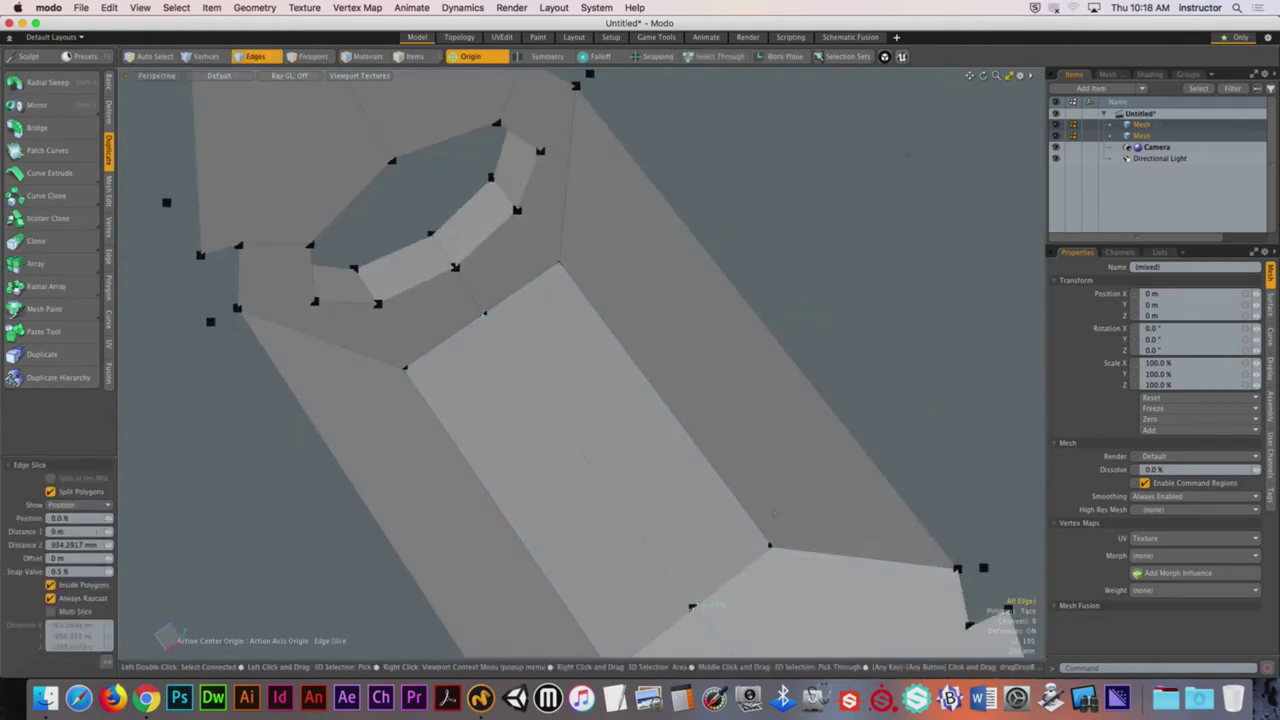
left_click_drag(773, 513, 735, 404, "alt")
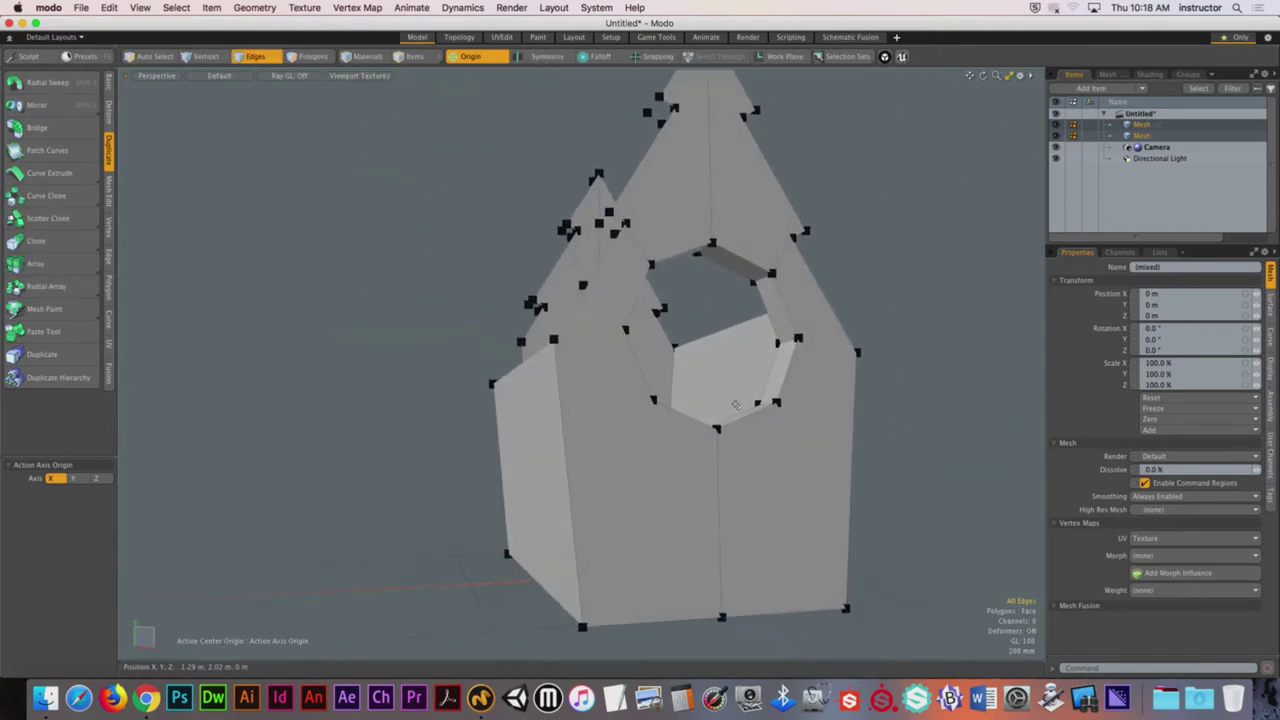
key("b")
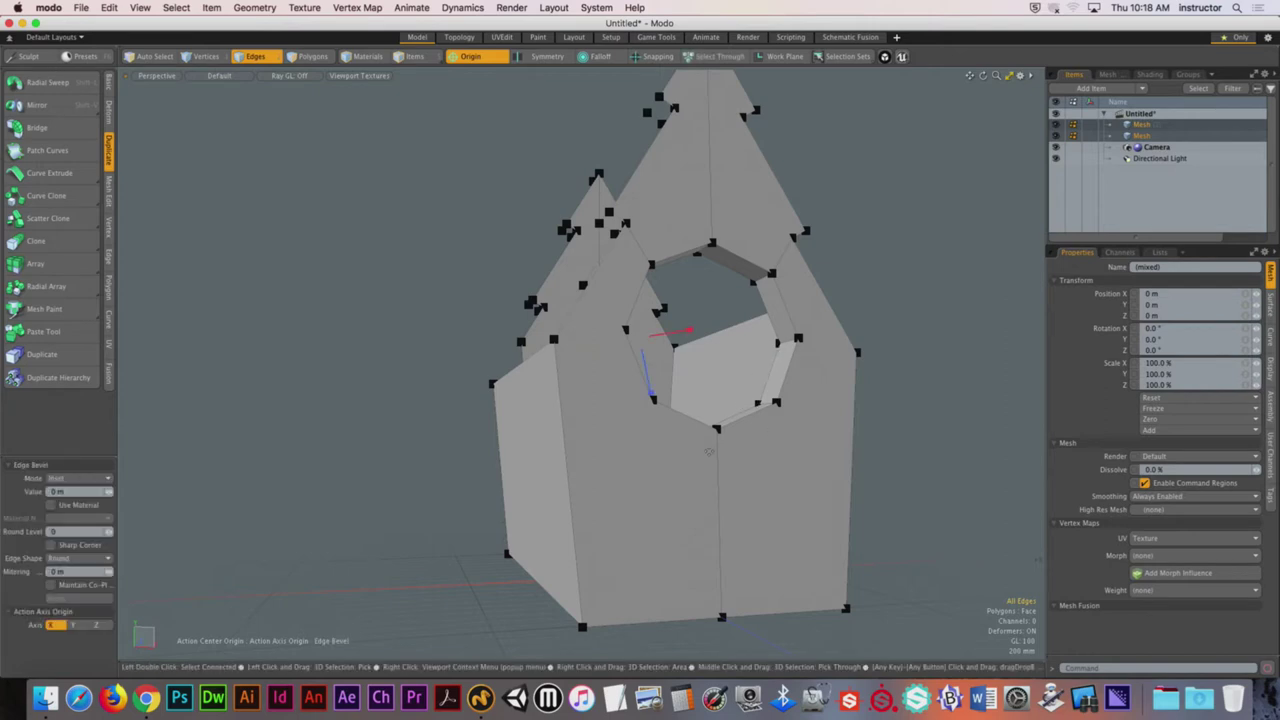
key("space")
key("alt+3")
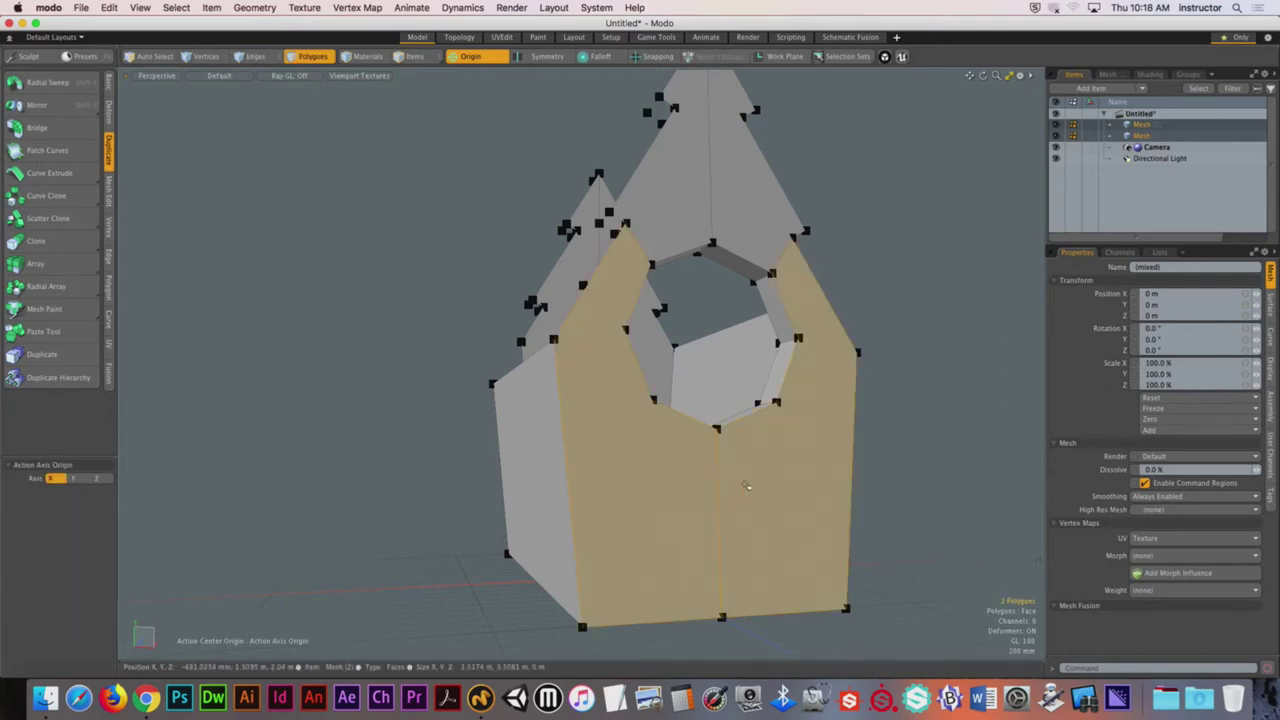
left_click_drag(743, 273, 559, 395, "alt")
left_click(715, 250, "shift")
left_click(857, 300)
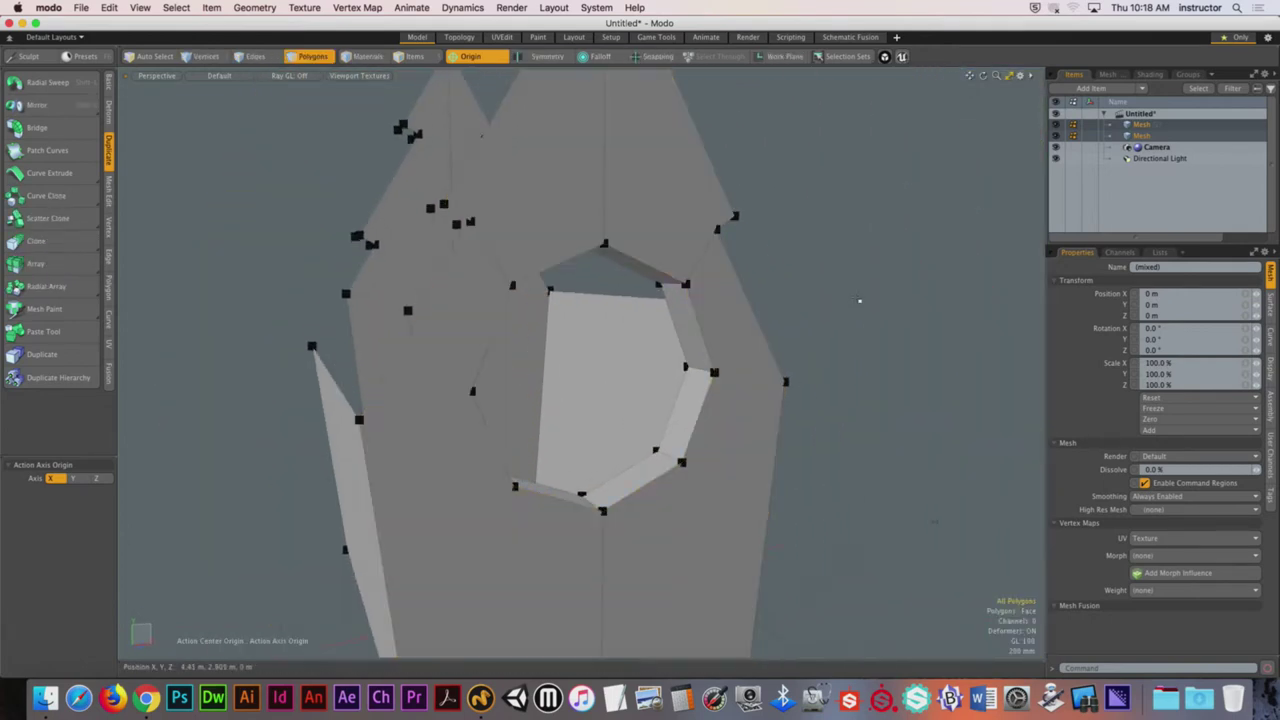
key("Tab")
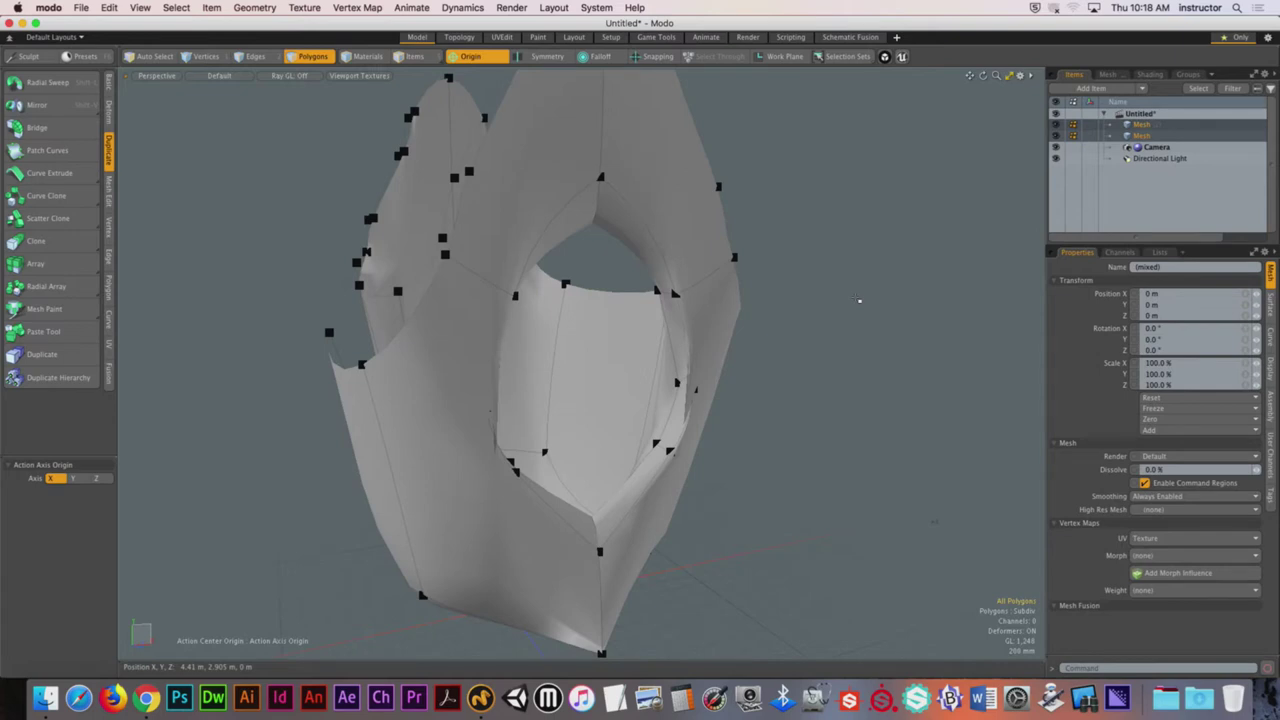
left_click_drag(859, 300, 661, 258, "ctrl+alt")
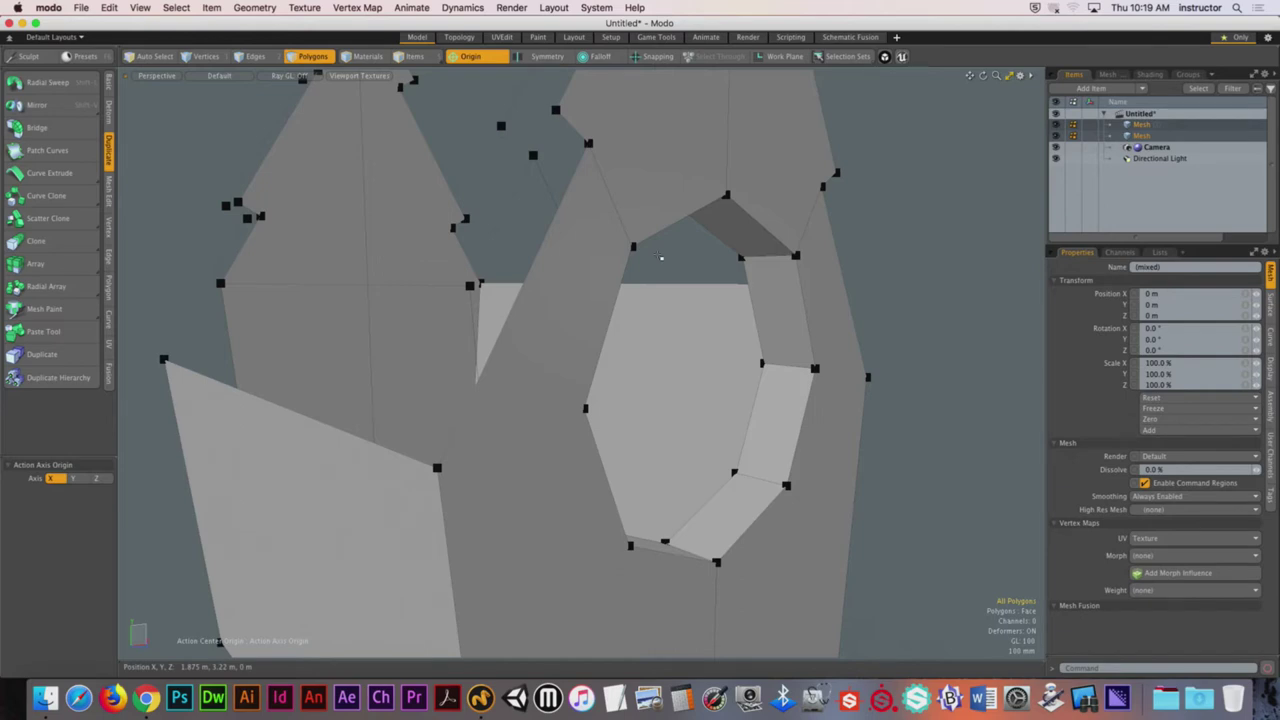
Step: Select the eight outer rim edges of the octagonal hole, starting from the upper-right edge
left_click_drag(660, 258, 460, 269, "alt")
left_click(468, 281)
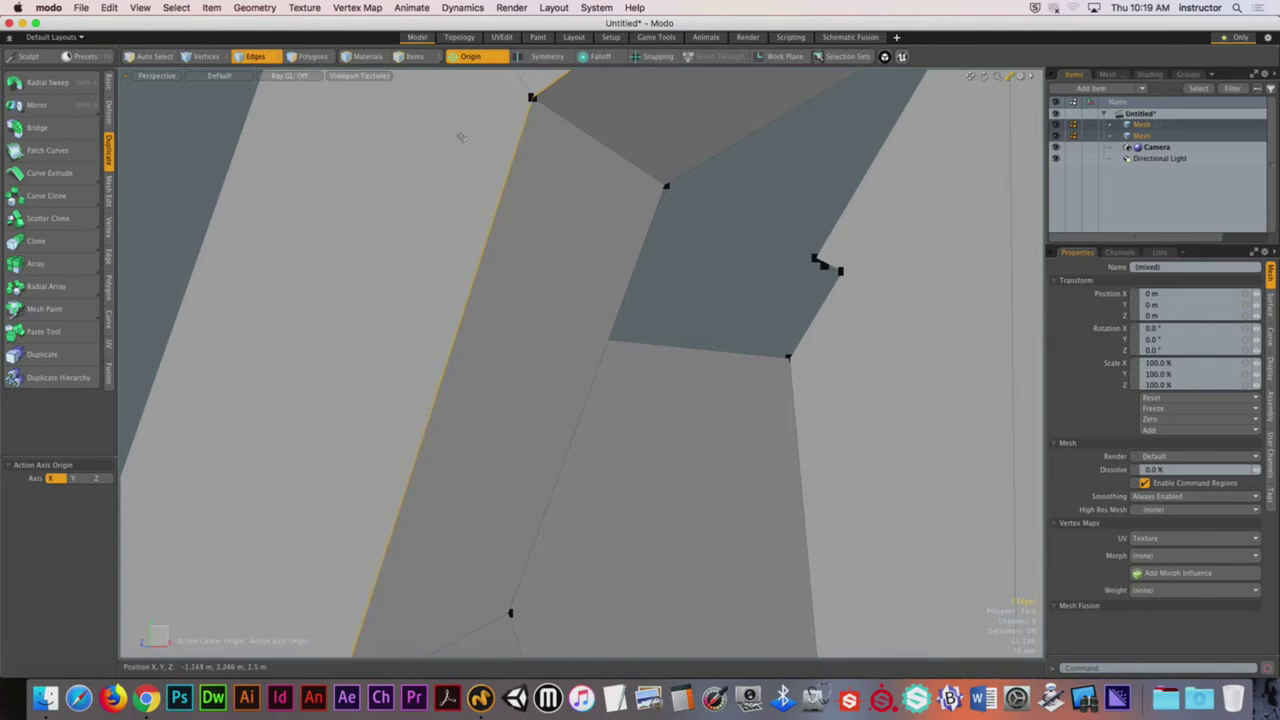
left_click(365, 472)
left_click(444, 400)
left_click_drag(474, 457, 491, 356, "alt")
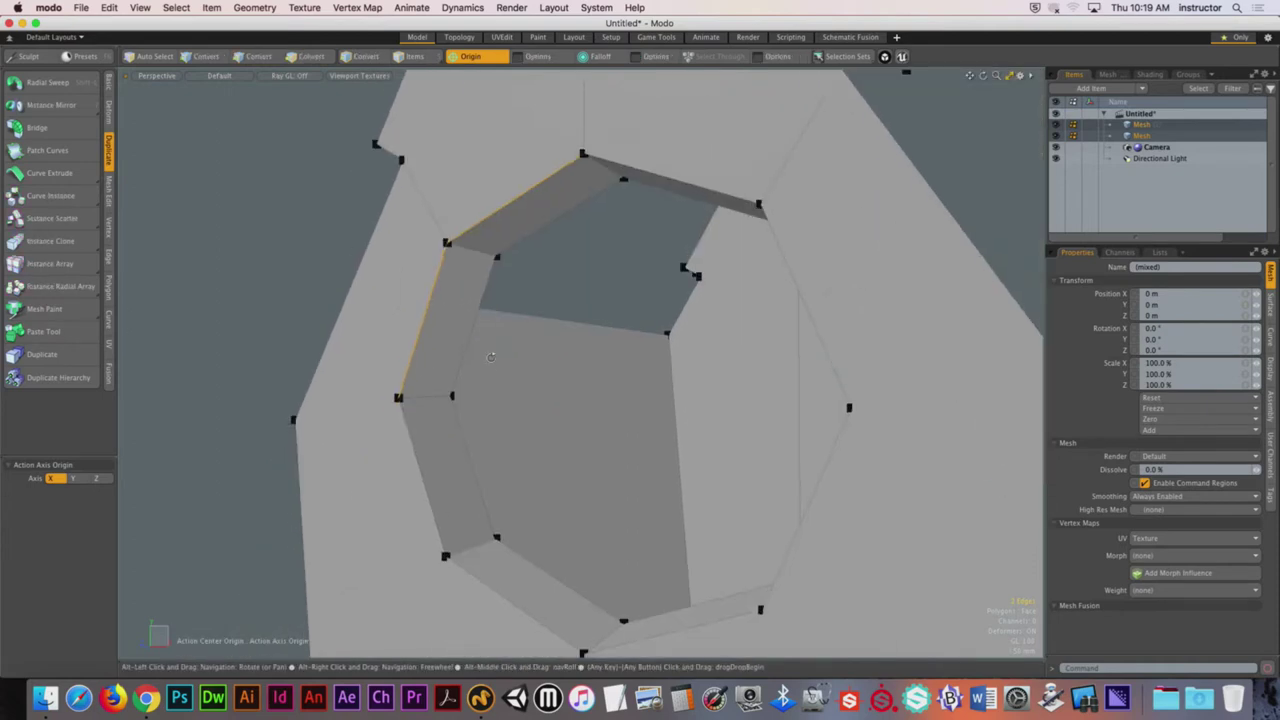
left_click(670, 179, "shift")
left_click(803, 304, "shift")
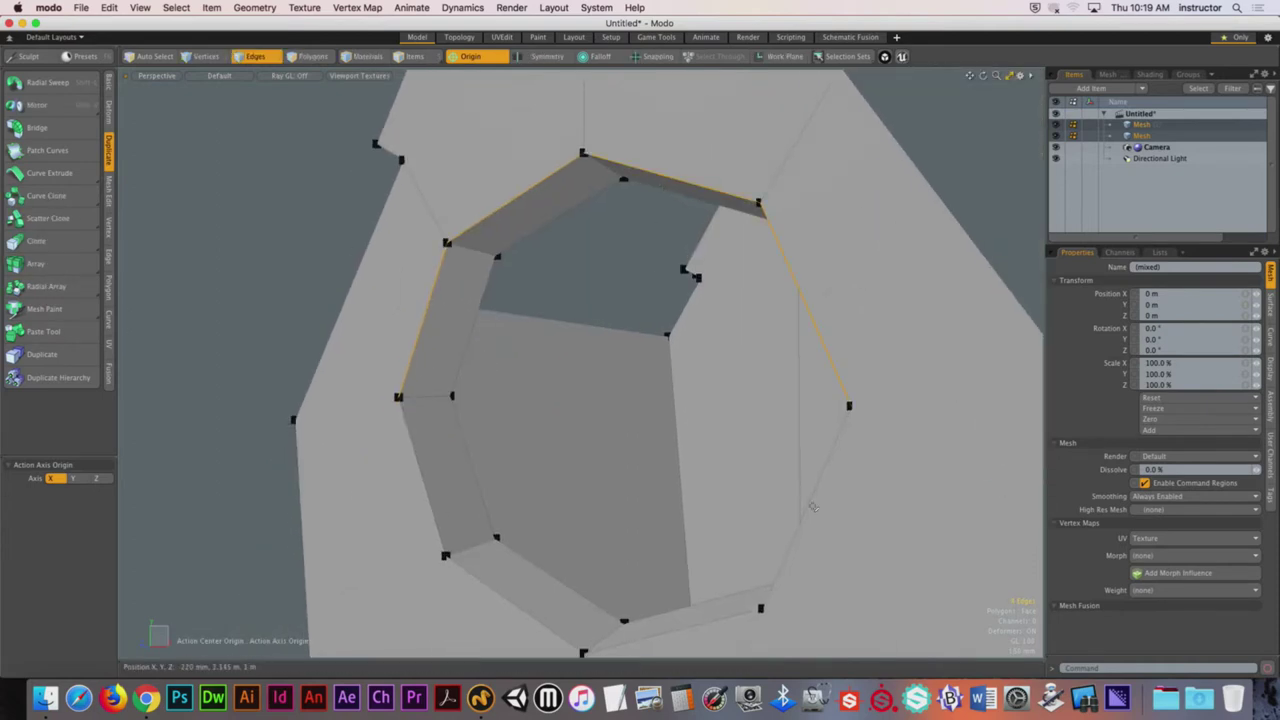
left_click_drag(813, 507, 790, 444, "alt")
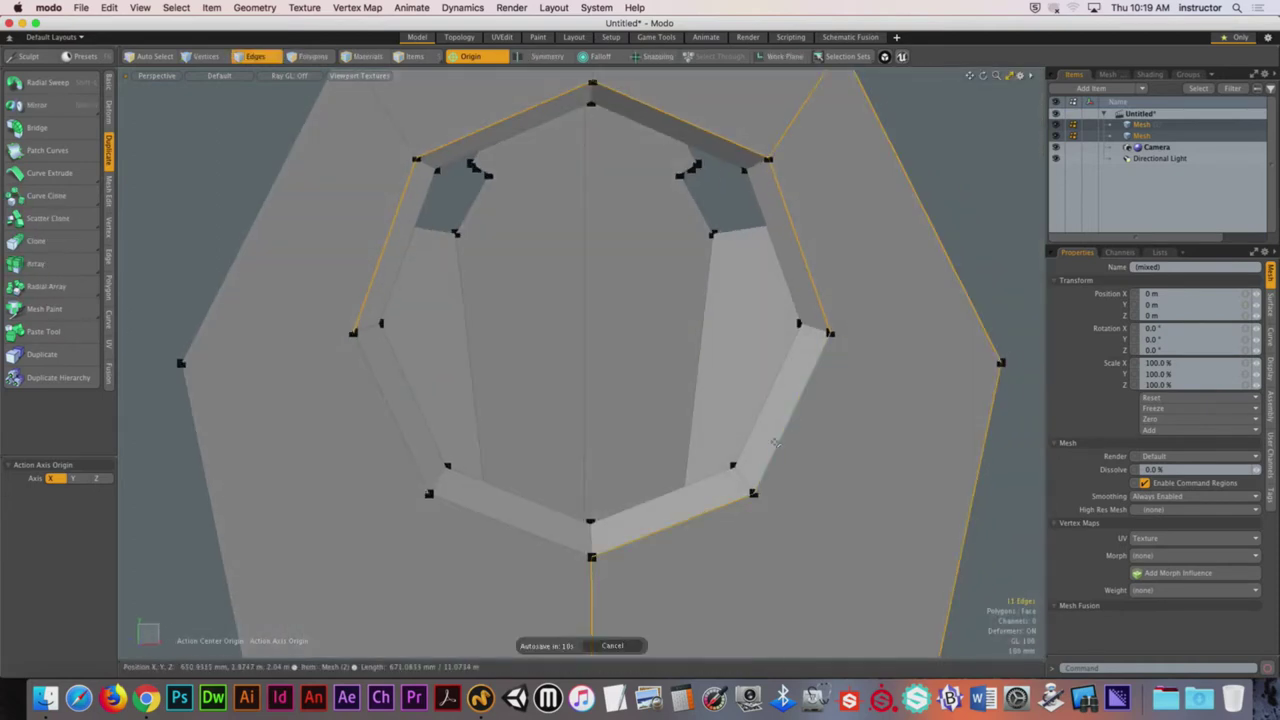
mouse_move(897, 289)
left_mouse_down("alt")
mouse_move(845, 335)
mouse_move(815, 395)
mouse_move(700, 472)
mouse_move(640, 478)
mouse_move(525, 425)
mouse_move(495, 320)
mouse_move(515, 250)
mouse_move(561, 173)
mouse_move(730, 168)
mouse_move(733, 207)
left_mouse_up("alt")
left_click(845, 333)
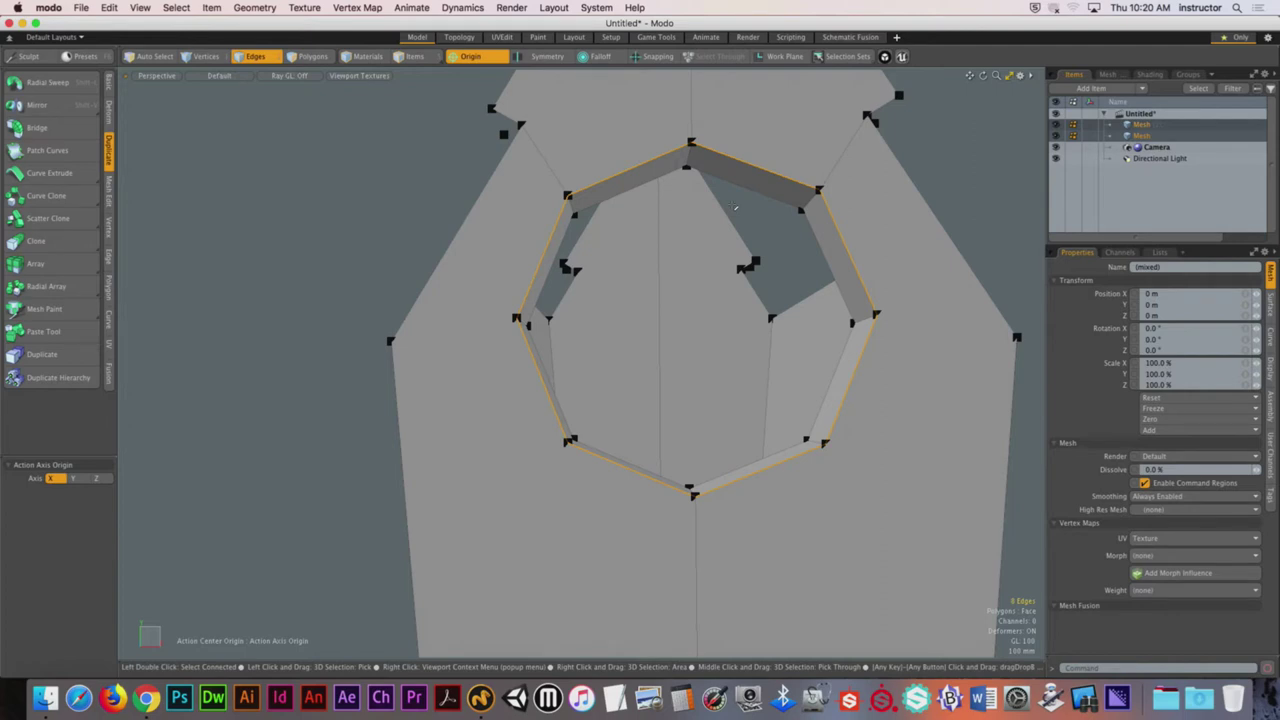
left_click_drag(735, 207, 761, 289, "alt")
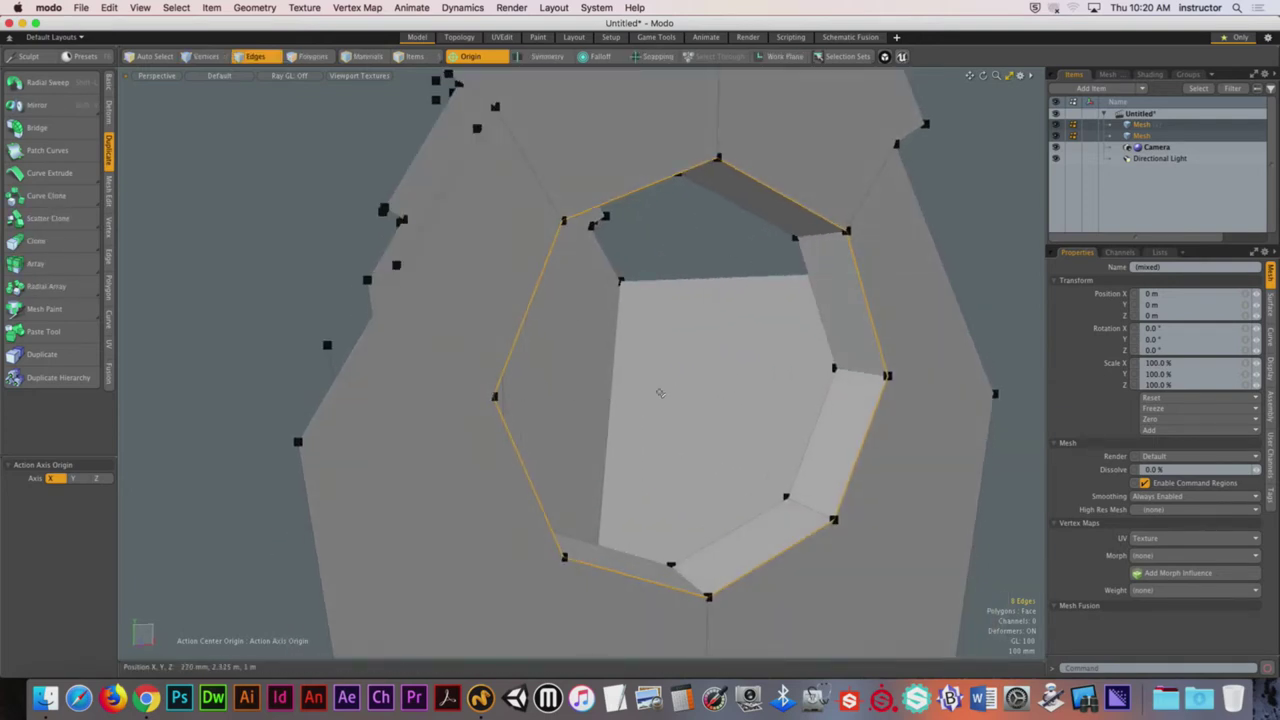
scroll(650, 380, "down", 3)
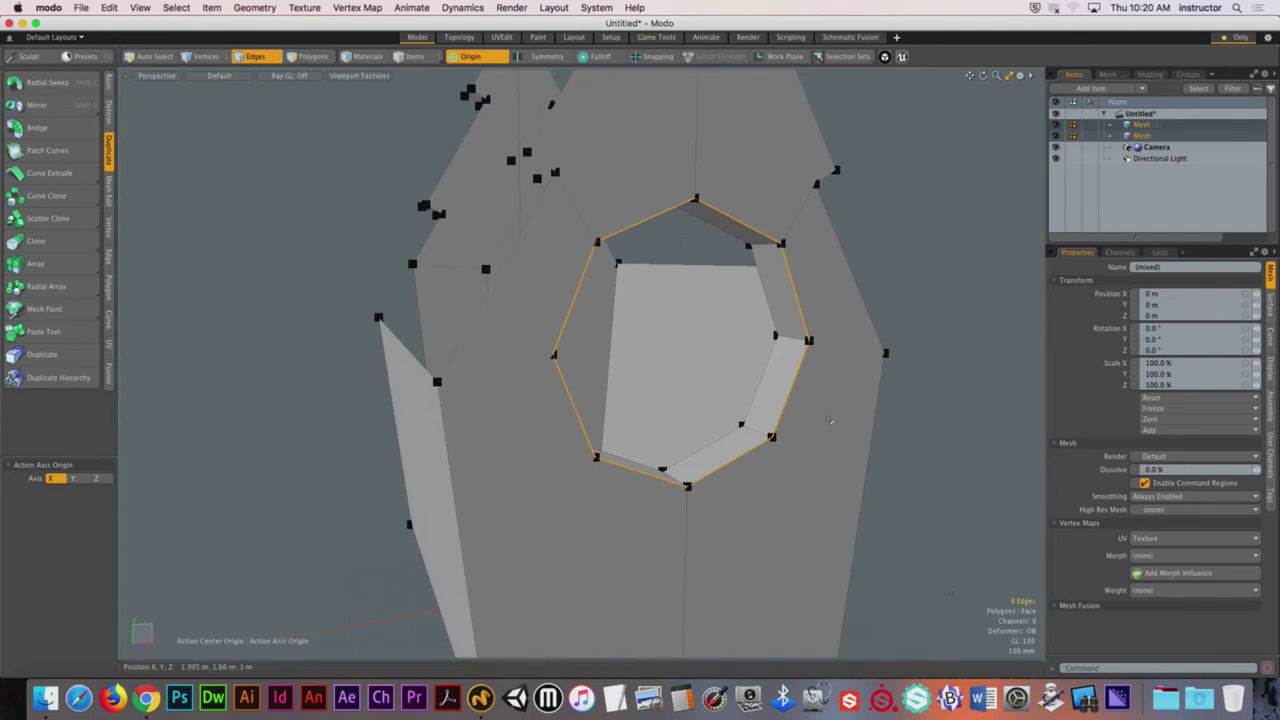
Step: Bevel the hole's rim edges with a Square edge shape, widened to about 68.5 mm
key("b")
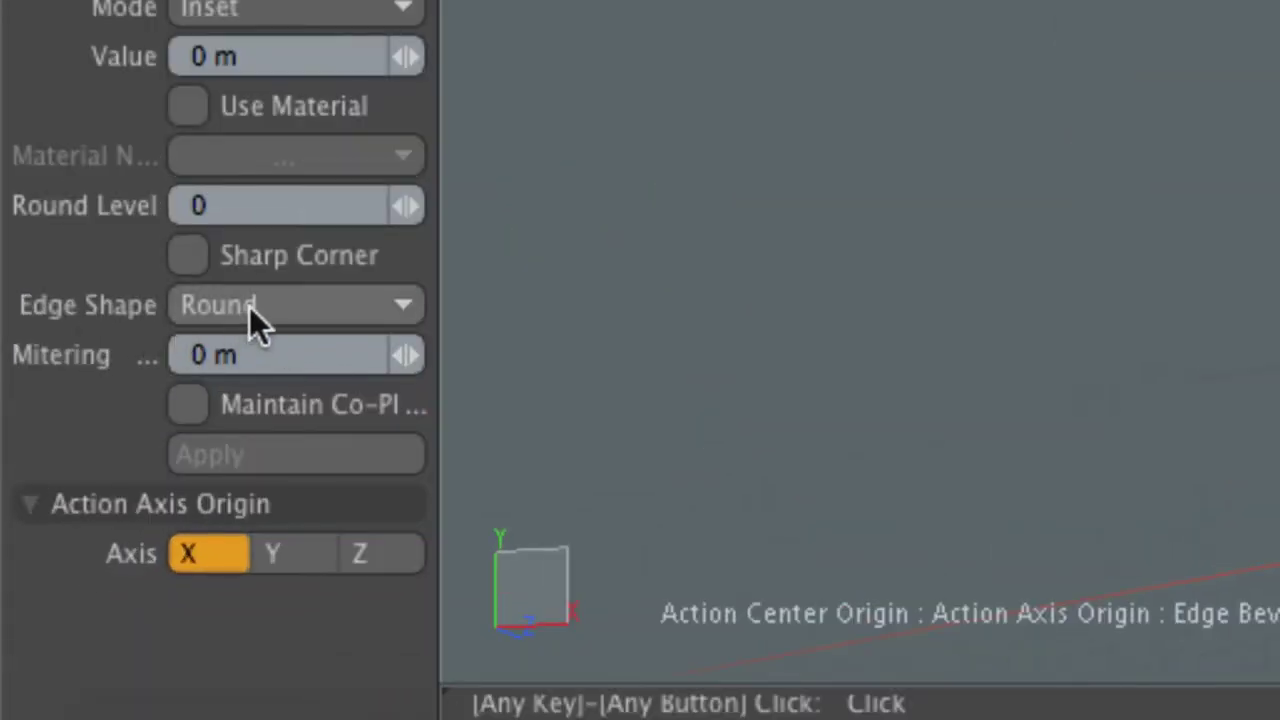
left_click(249, 306)
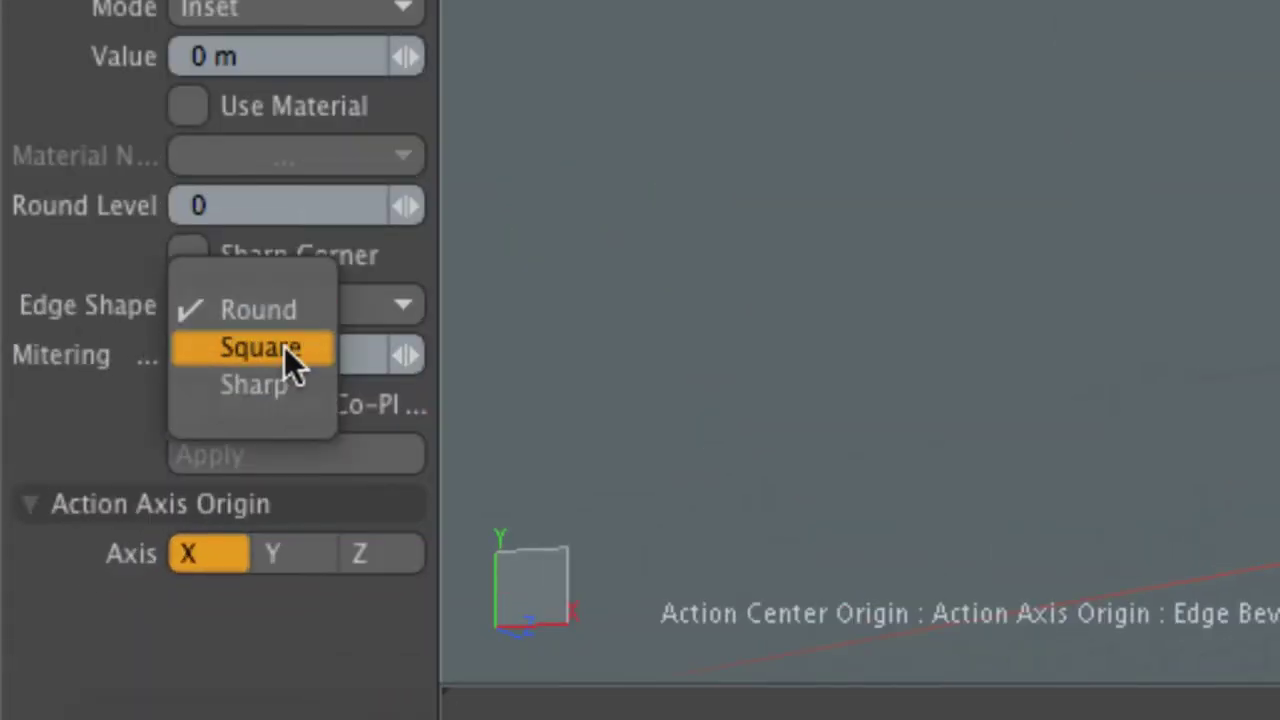
left_click(284, 346)
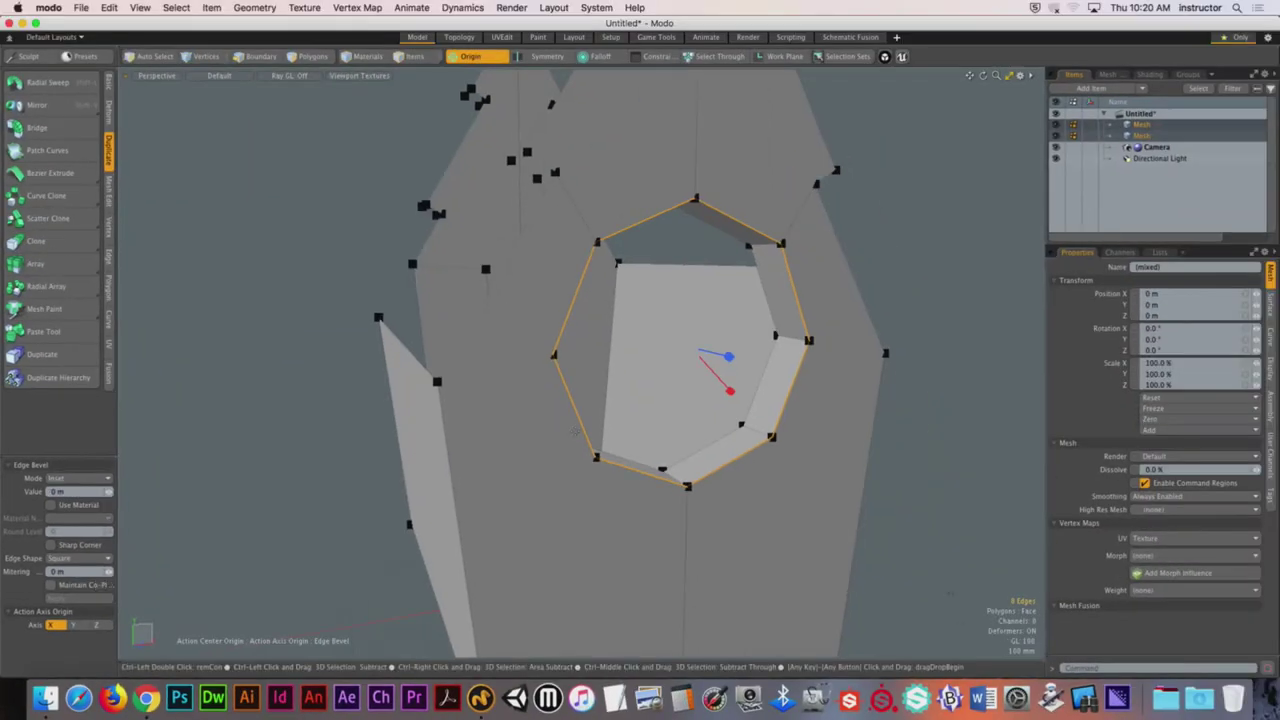
key("2")
key("shift+a")
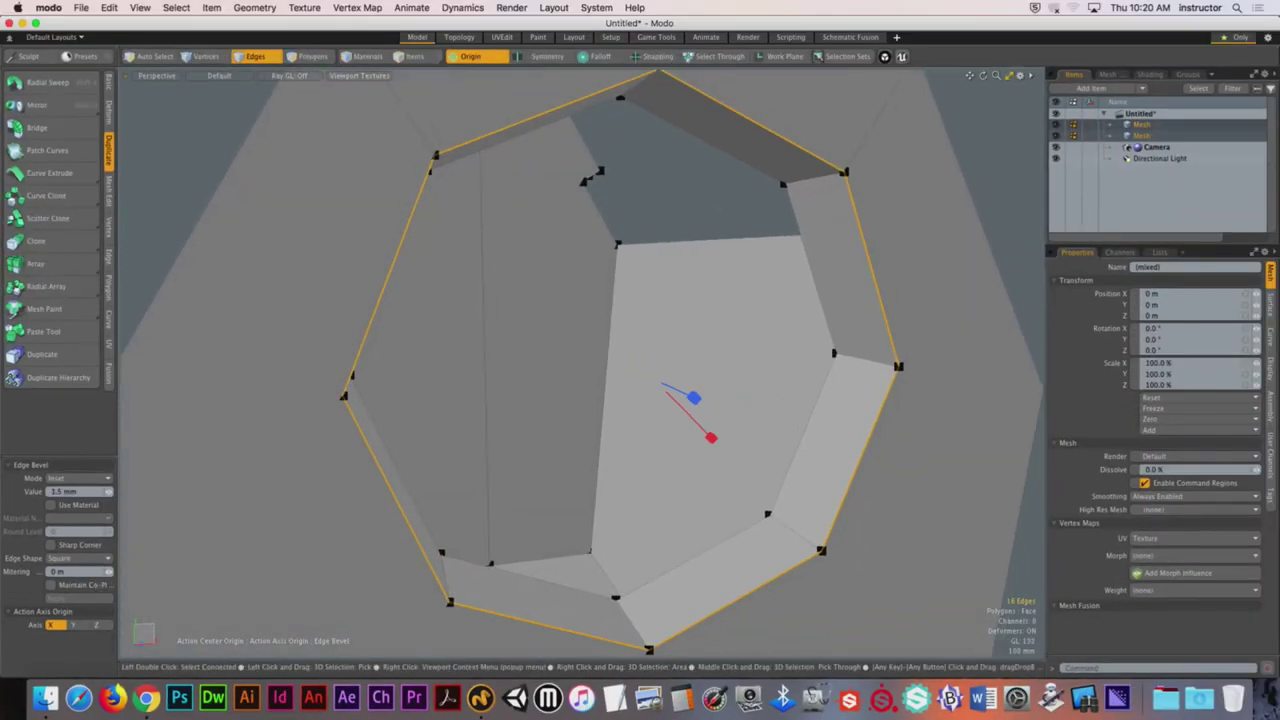
left_click_drag(640, 300, 720, 300)
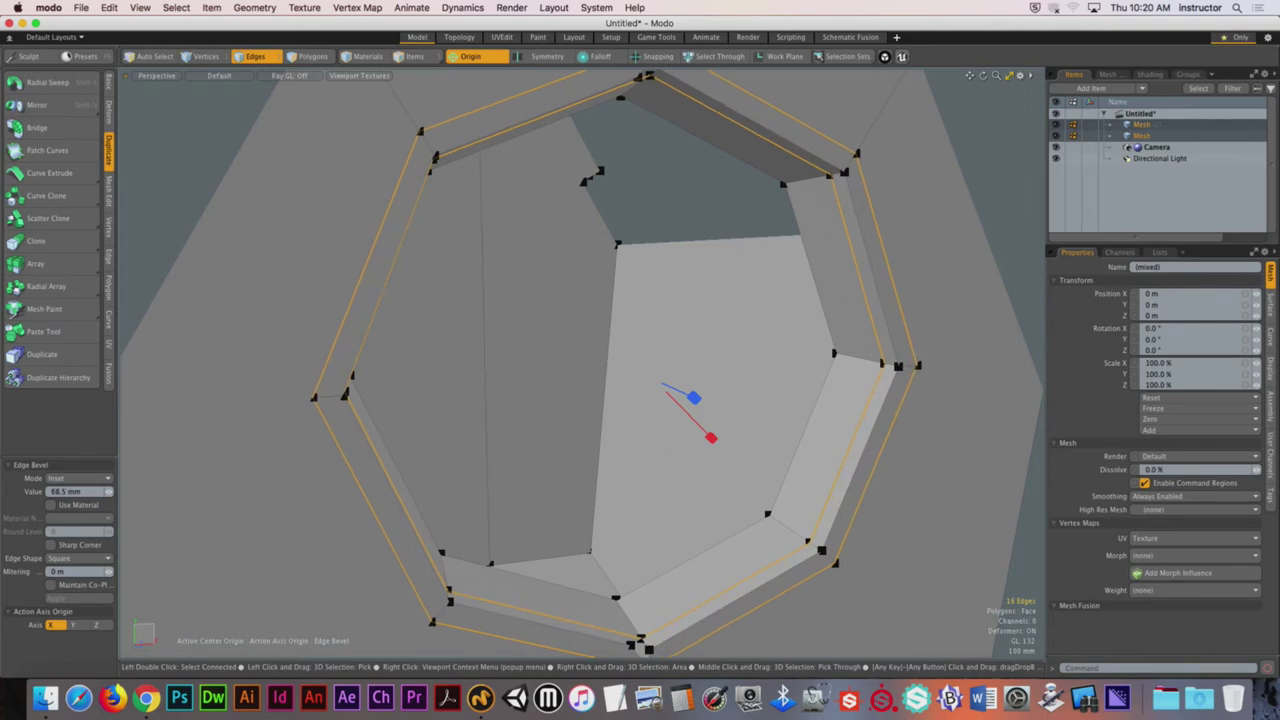
left_click_drag(622, 330, 527, 360, "ctrl+alt")
key("space")
key("ctrl+z")
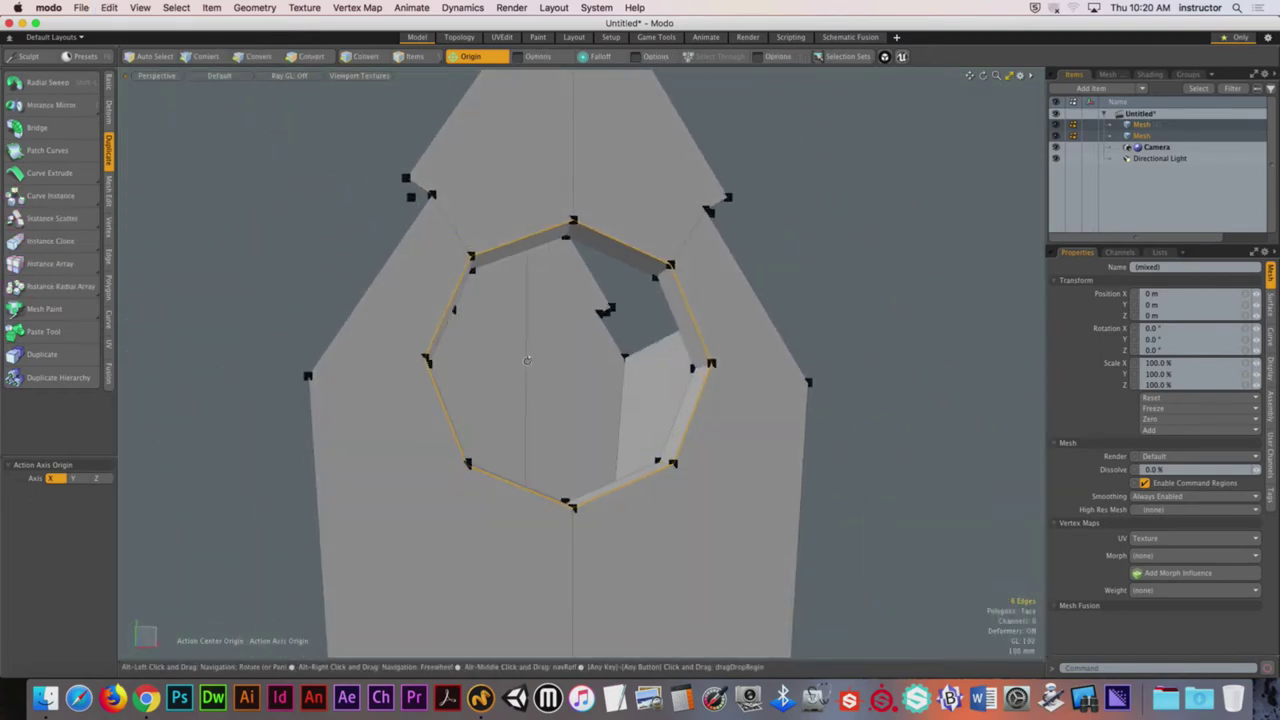
key("3")
mouse_move(400, 470)
left_mouse_down()
mouse_move(497, 180)
mouse_move(647, 196)
mouse_move(757, 451)
mouse_move(706, 403)
mouse_move(726, 386)
left_mouse_up()
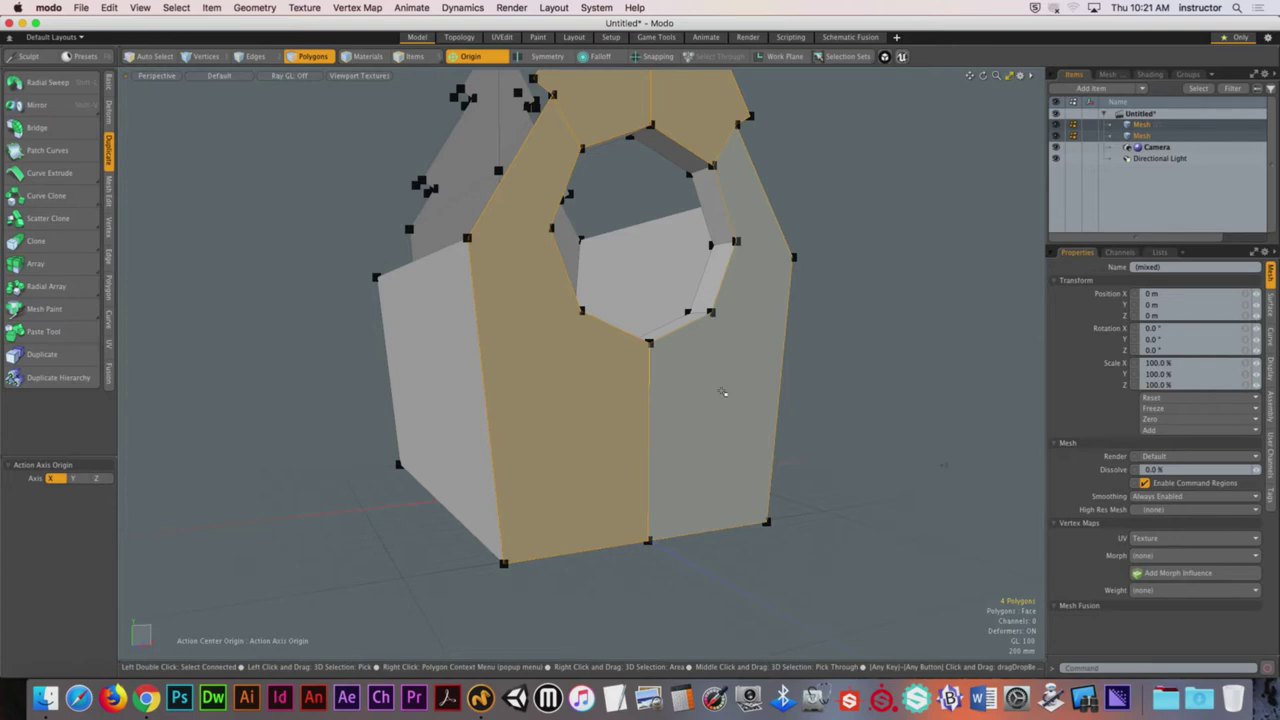
left_click_drag(700, 397, 771, 342, "alt")
left_click(885, 325)
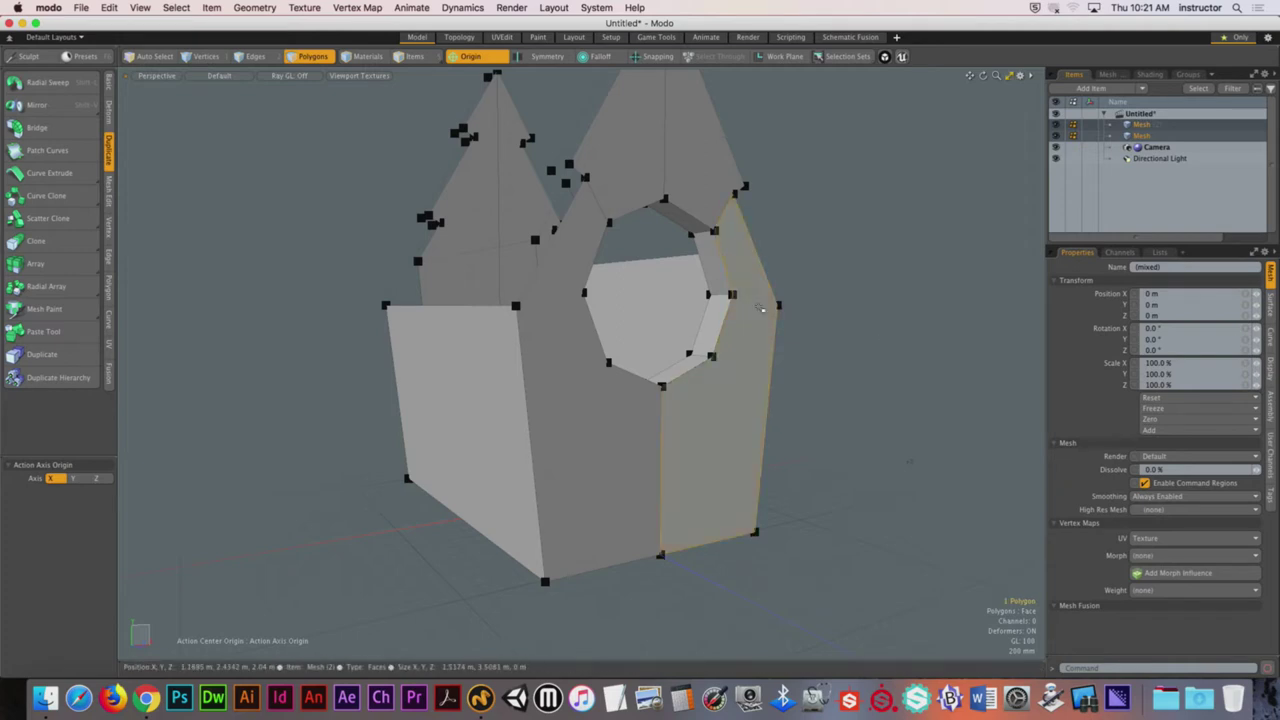
left_click(720, 330)
mouse_move(720, 330)
left_mouse_down("alt")
mouse_move(712, 182)
mouse_move(600, 160)
mouse_move(570, 350)
mouse_move(588, 410)
left_mouse_up("alt")
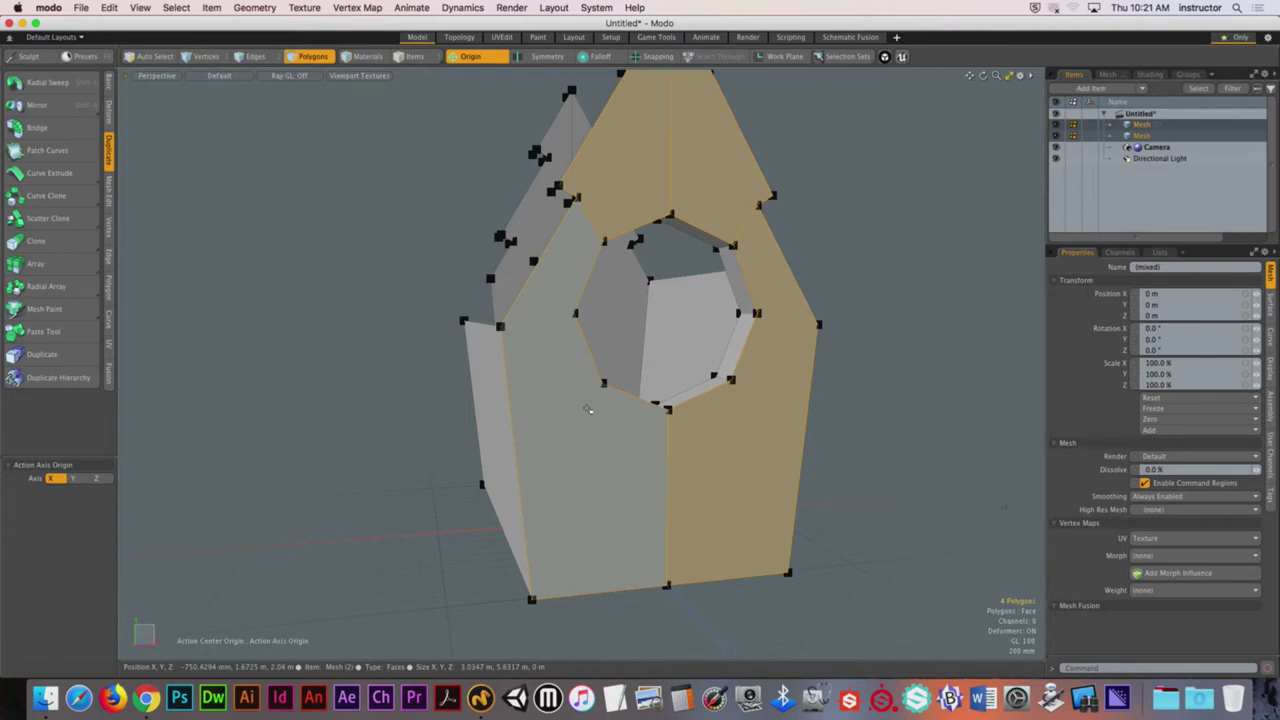
left_click(886, 271)
left_click_drag(886, 271, 709, 289, "alt")
Step: Frame the octagonal hole face-on and switch to Vertices mode for slicing
key("3")
key("c")
left_click_drag(648, 181, 551, 285, "alt")
scroll(630, 215, "up", 5)
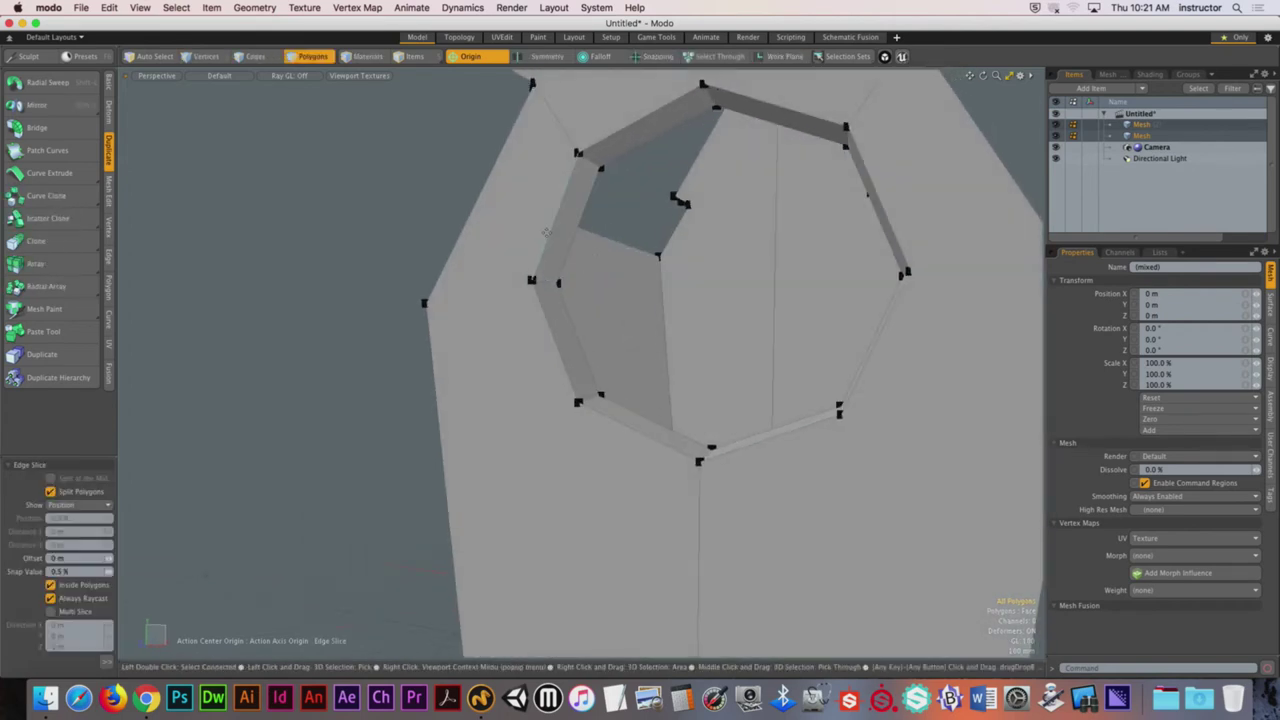
left_click_drag(572, 165, 598, 284, "alt+shift")
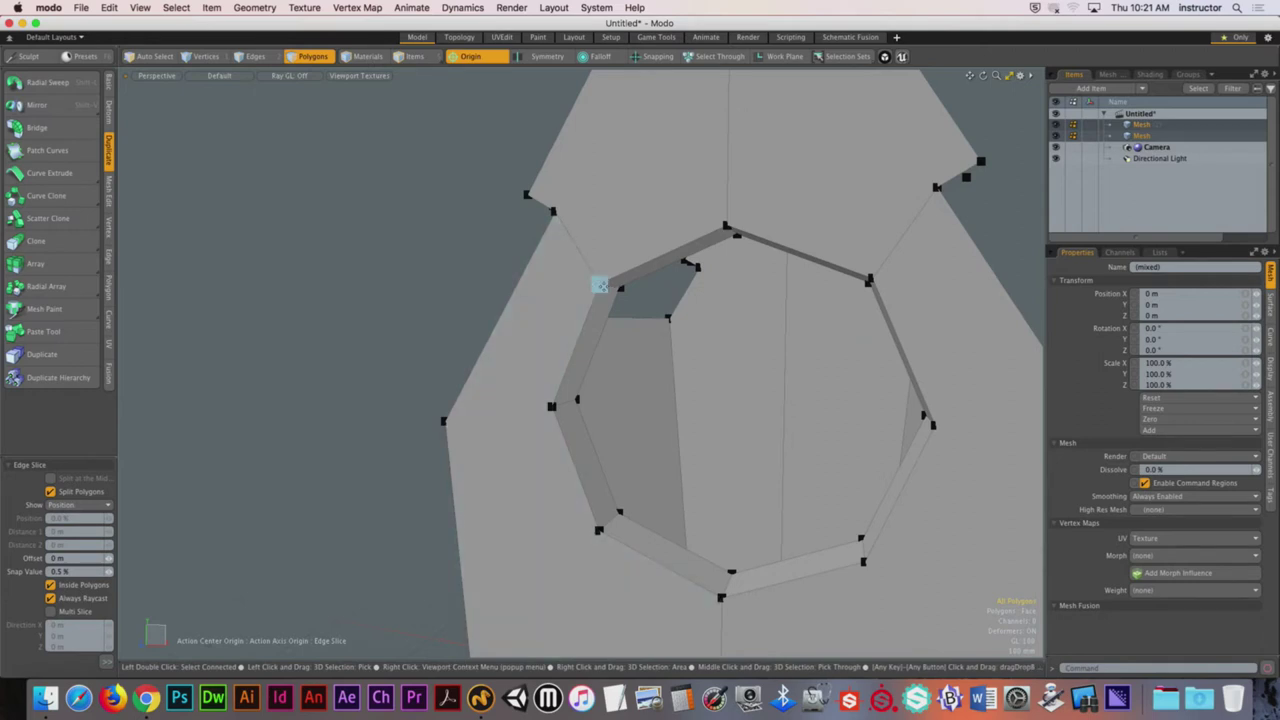
left_click_drag(555, 210, 699, 173, "alt")
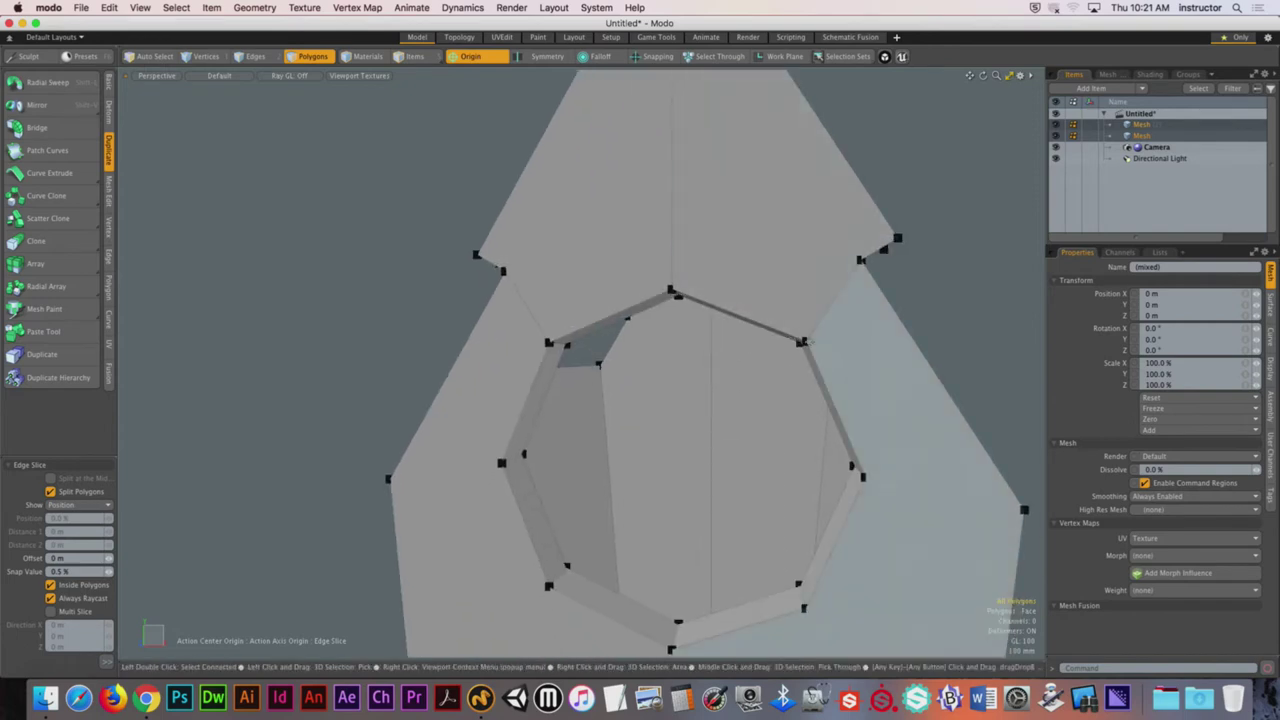
left_click_drag(860, 260, 784, 292, "alt")
key("3")
left_click_drag(800, 327, 776, 270, "alt")
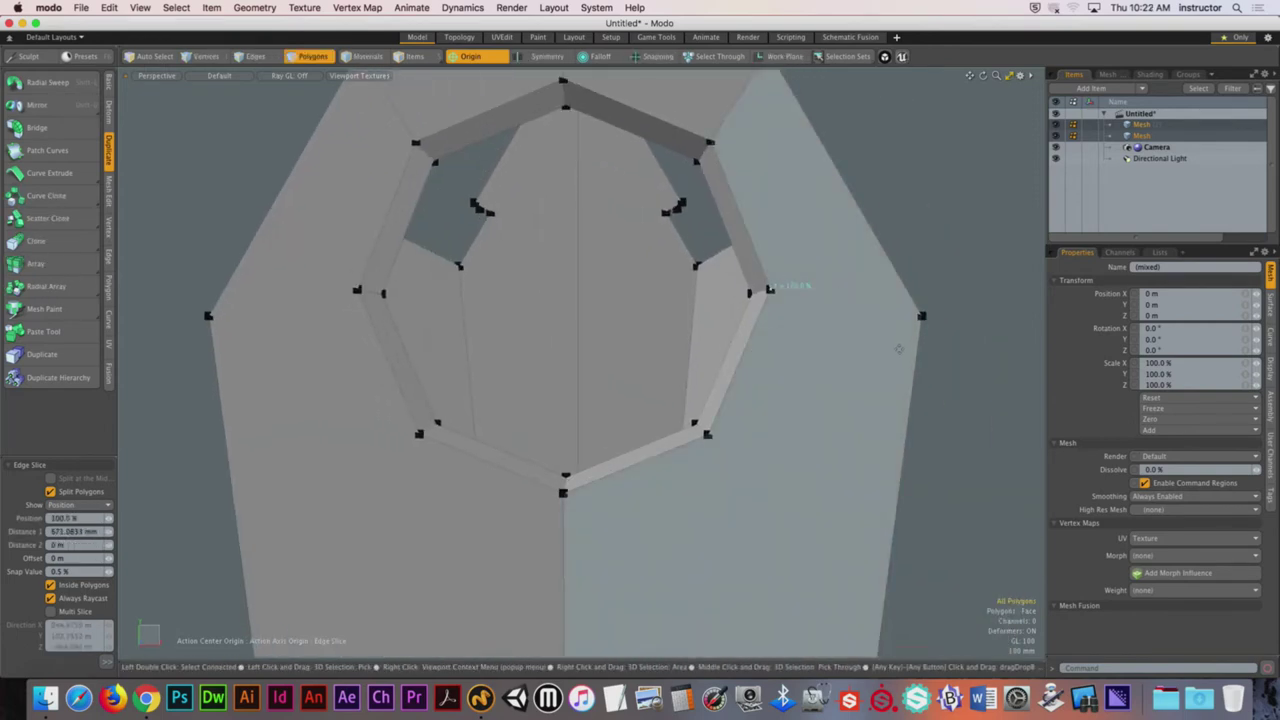
left_click_drag(921, 314, 777, 286, "alt")
key("q")
key("1")
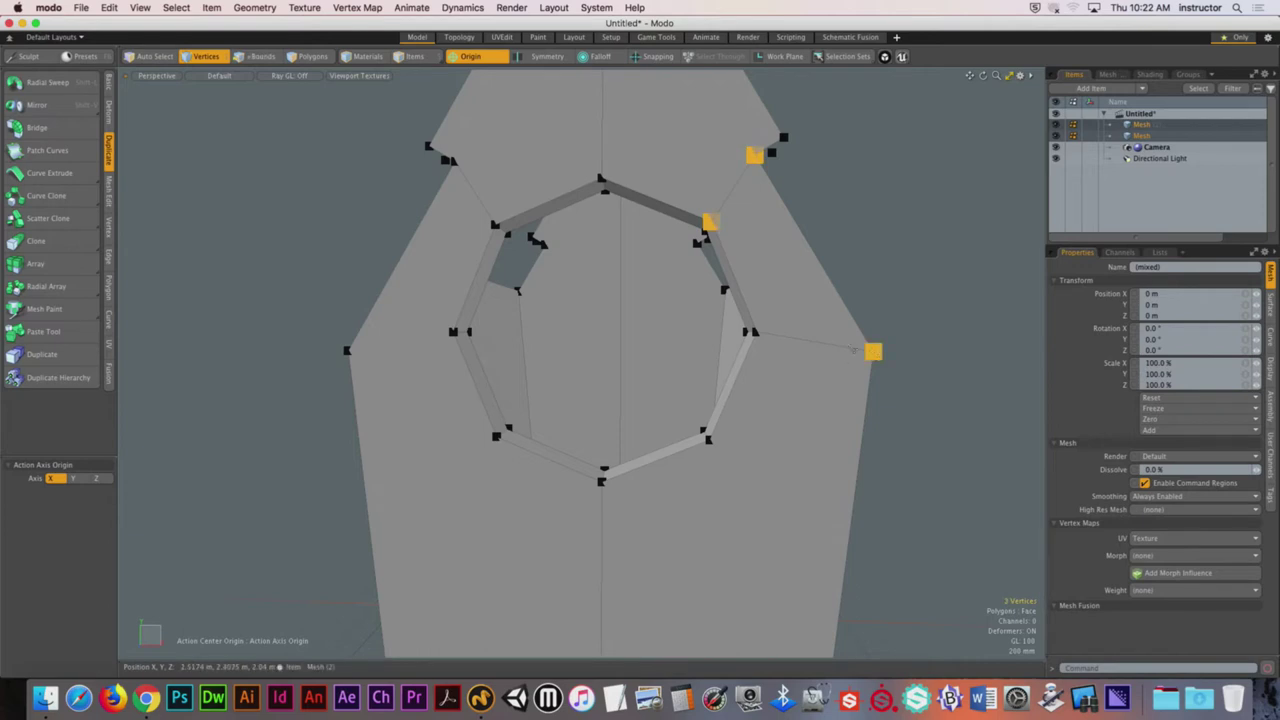
left_click_drag(757, 333, 866, 306, "alt")
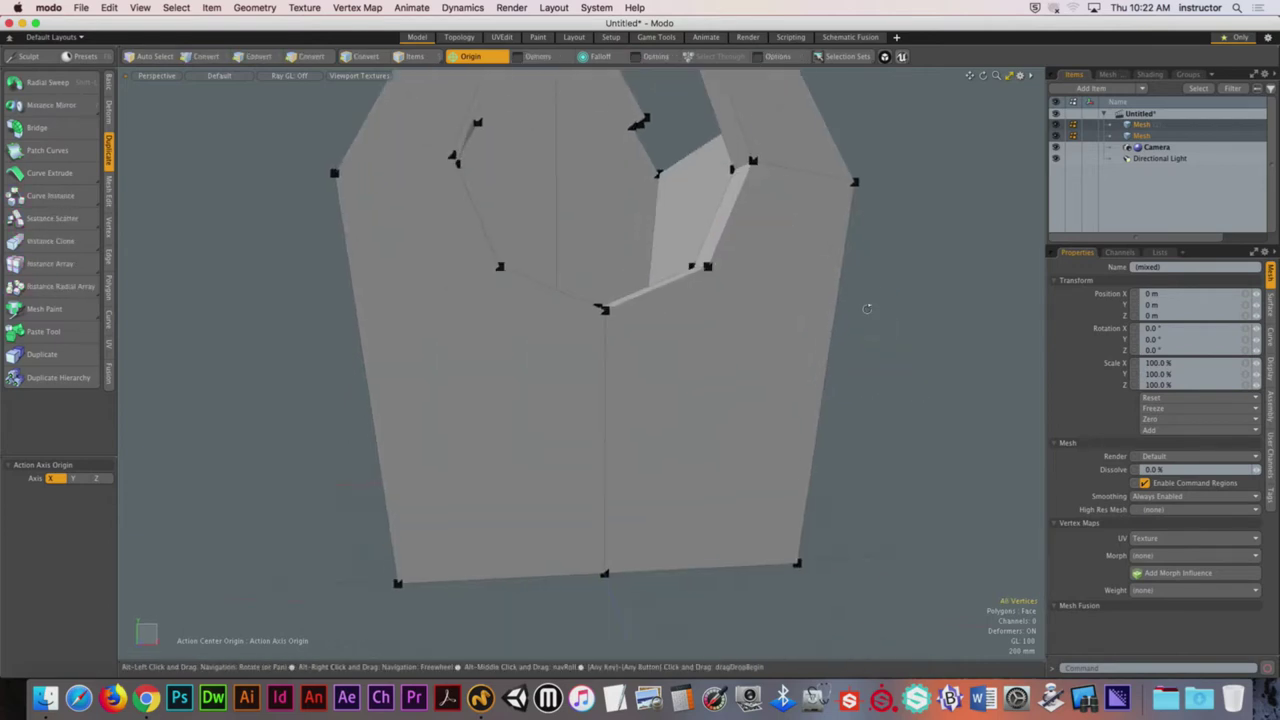
Step: Slice an edge from a lower hole-ring vertex down to the bottom-right corner
key("c")
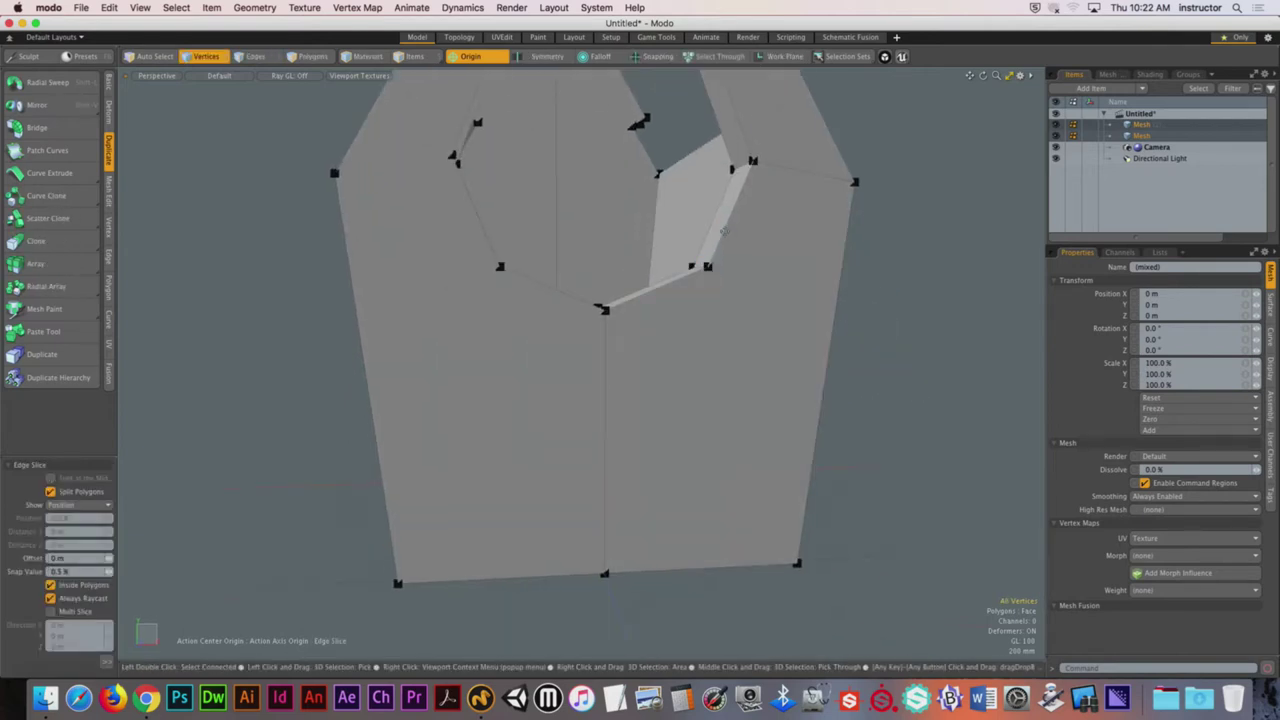
left_click(707, 266)
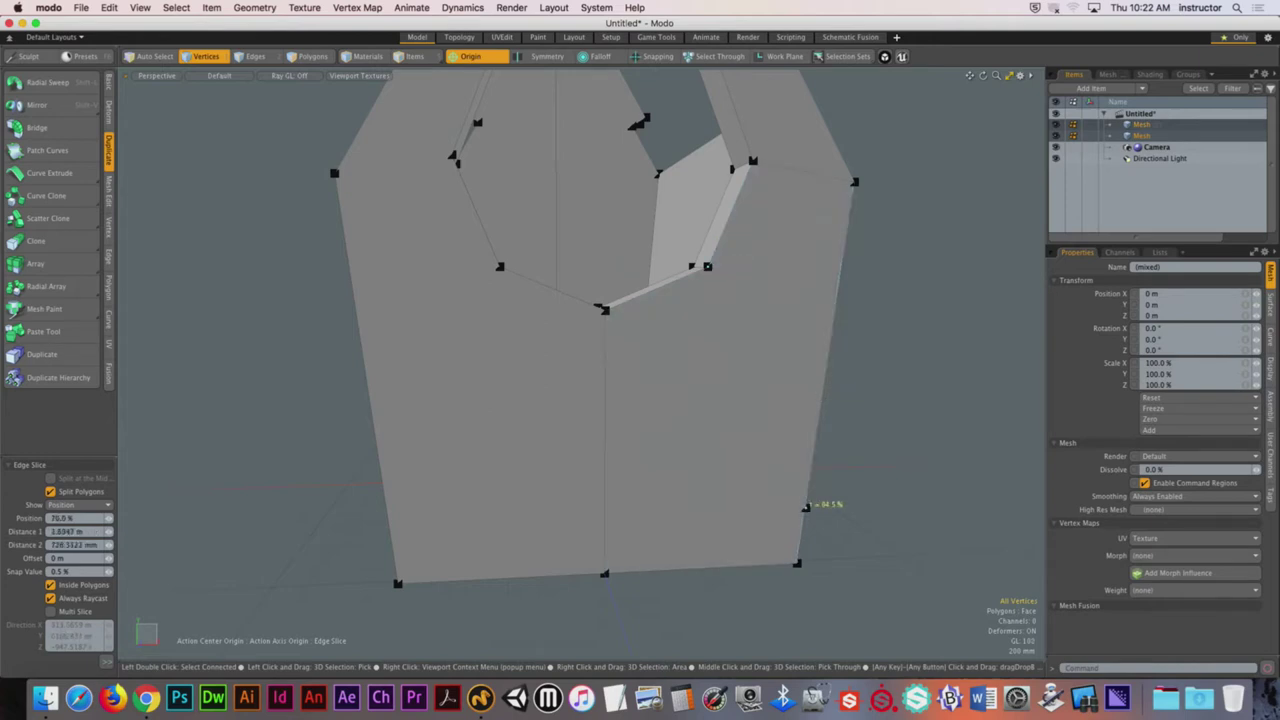
left_click(797, 563)
key("space")
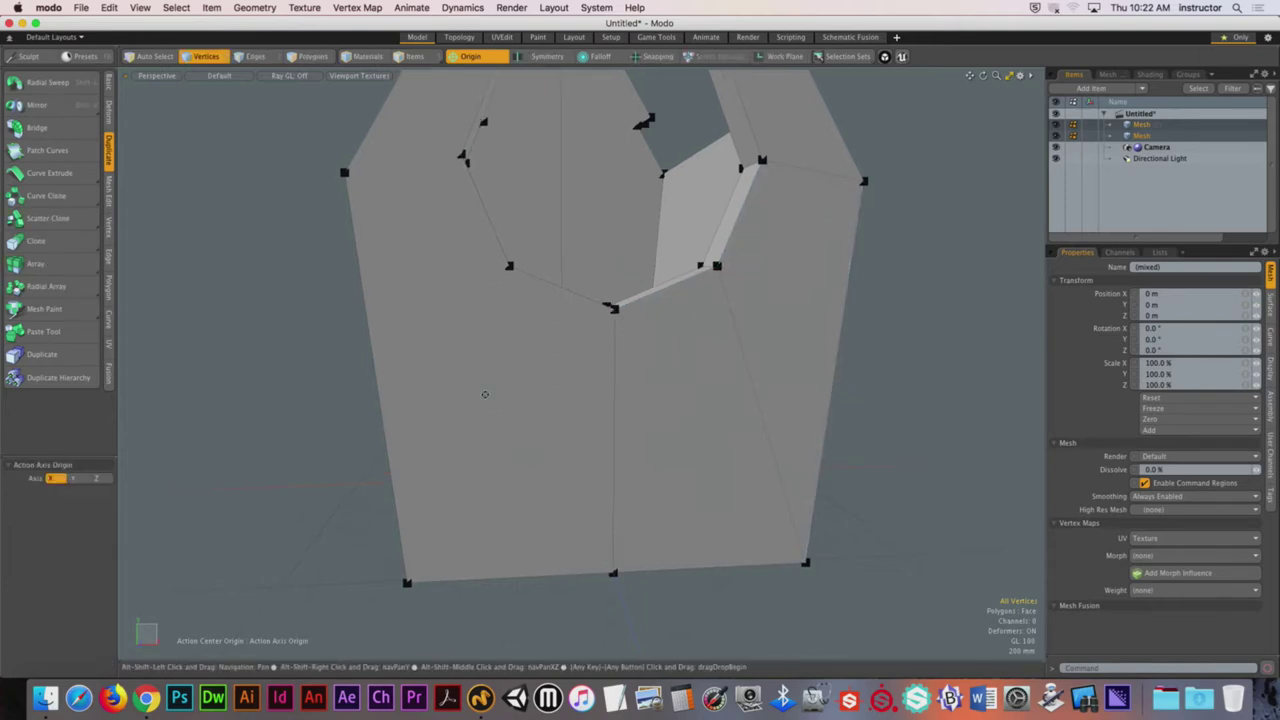
Step: Start a second slice from the hole's lower-left vertex toward the bottom corner
left_click_drag(590, 420, 567, 300, "alt")
key("c")
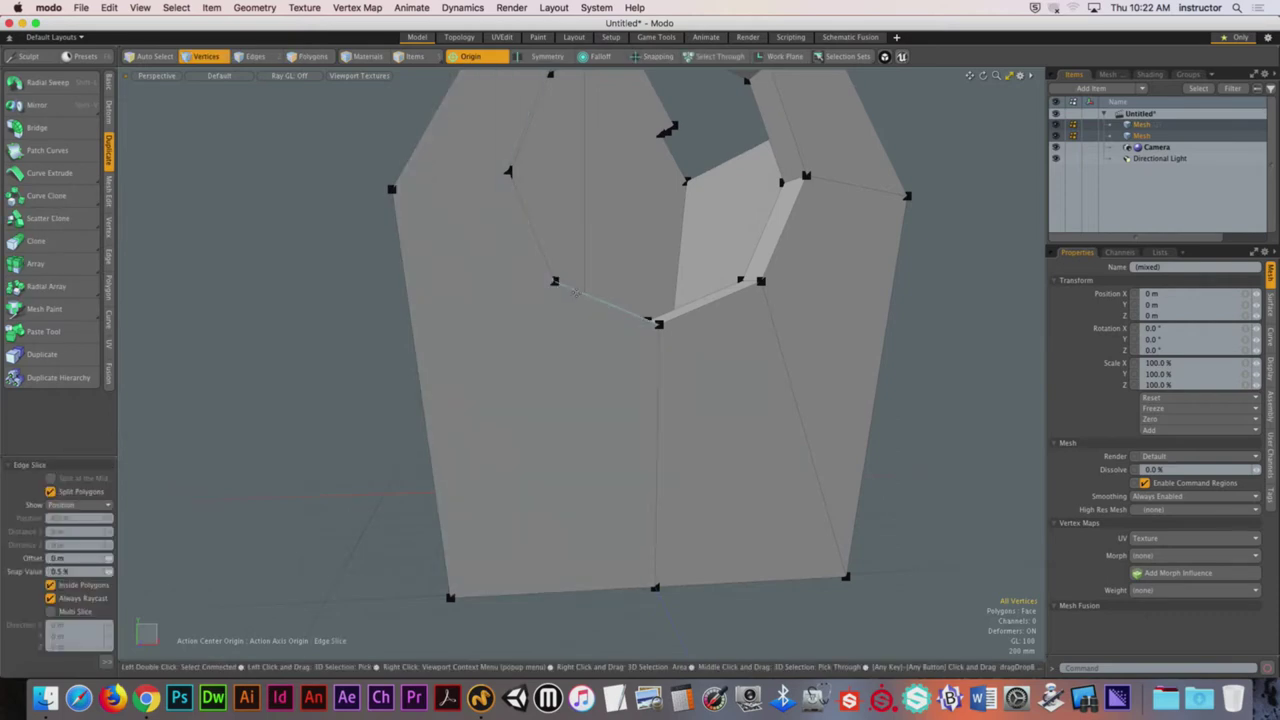
left_click(556, 282)
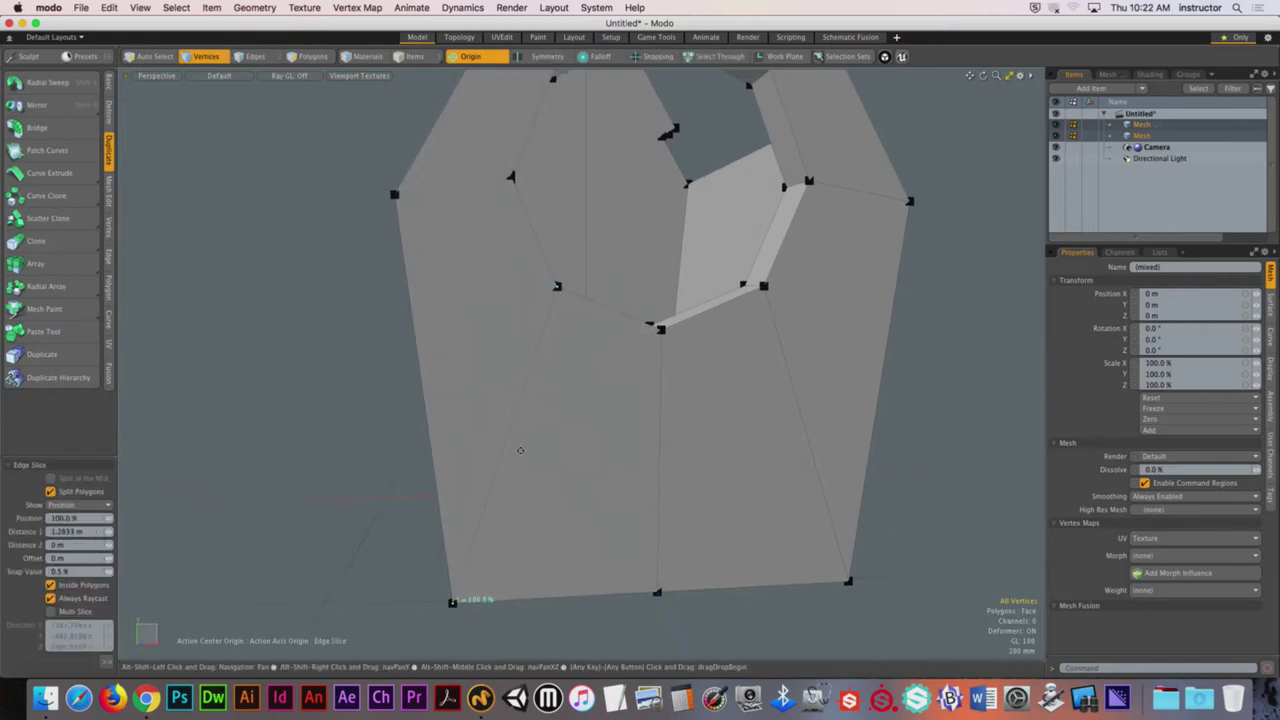
left_click_drag(480, 594, 627, 342, "alt")
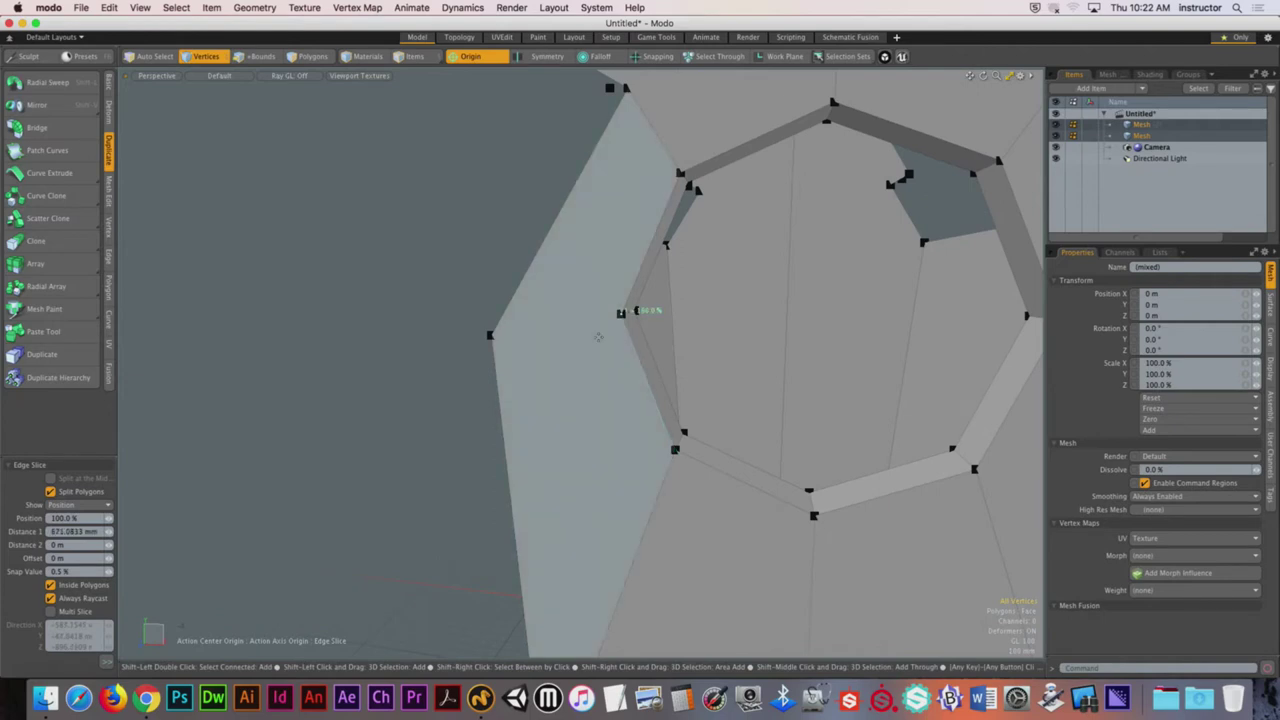
key("q")
left_click_drag(490, 334, 603, 331, "alt")
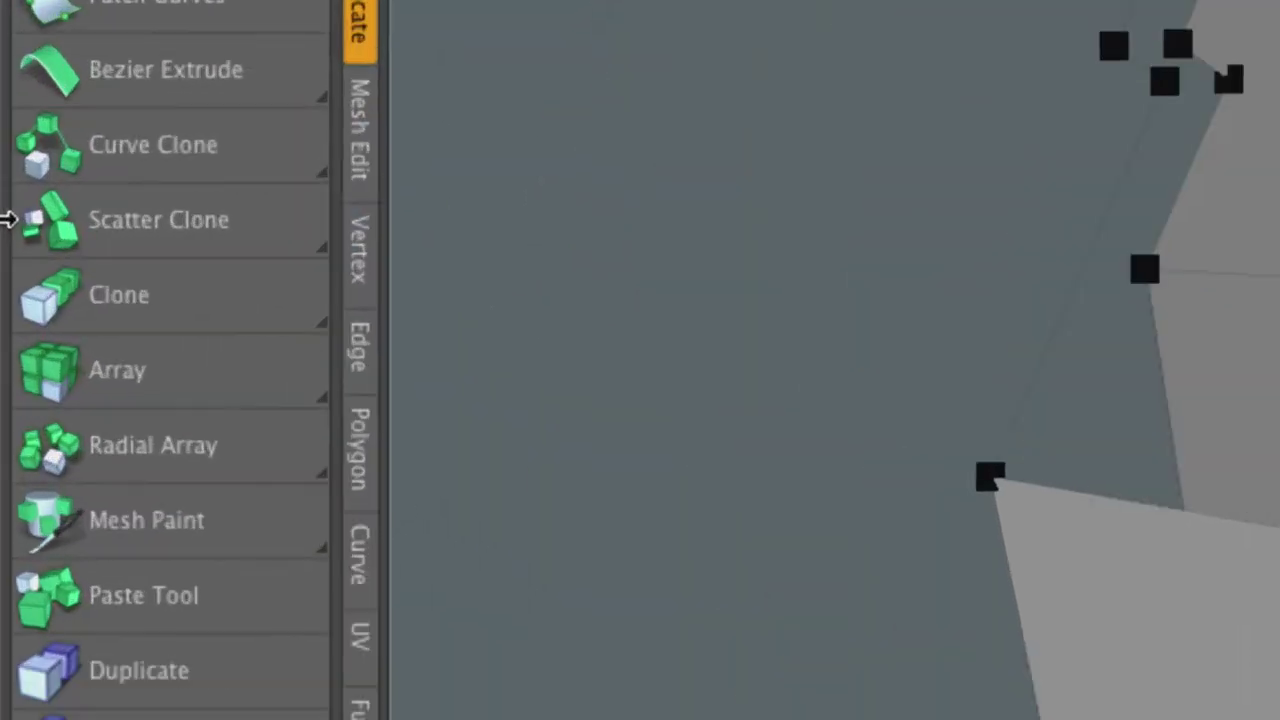
Step: Turn on Edge Slice's option to let one cut cross several faces
left_click(360, 115)
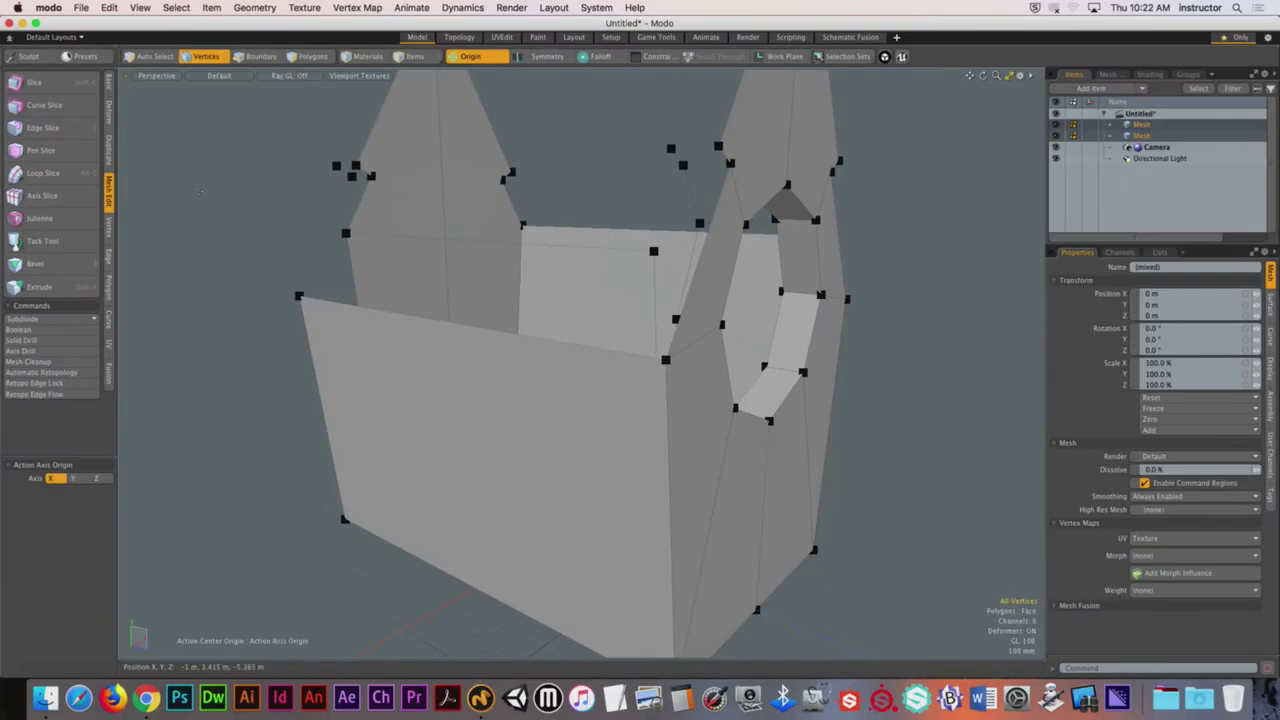
mouse_move(199, 192)
left_mouse_down("alt")
mouse_move(420, 260)
mouse_move(560, 330)
mouse_move(663, 334)
mouse_move(594, 328)
mouse_move(555, 250)
mouse_move(541, 406)
mouse_move(761, 430)
mouse_move(745, 255)
mouse_move(758, 193)
mouse_move(643, 306)
mouse_move(677, 337)
mouse_move(653, 325)
mouse_move(728, 287)
left_mouse_up("alt")
left_click(758, 193)
key("Escape")
key("c")
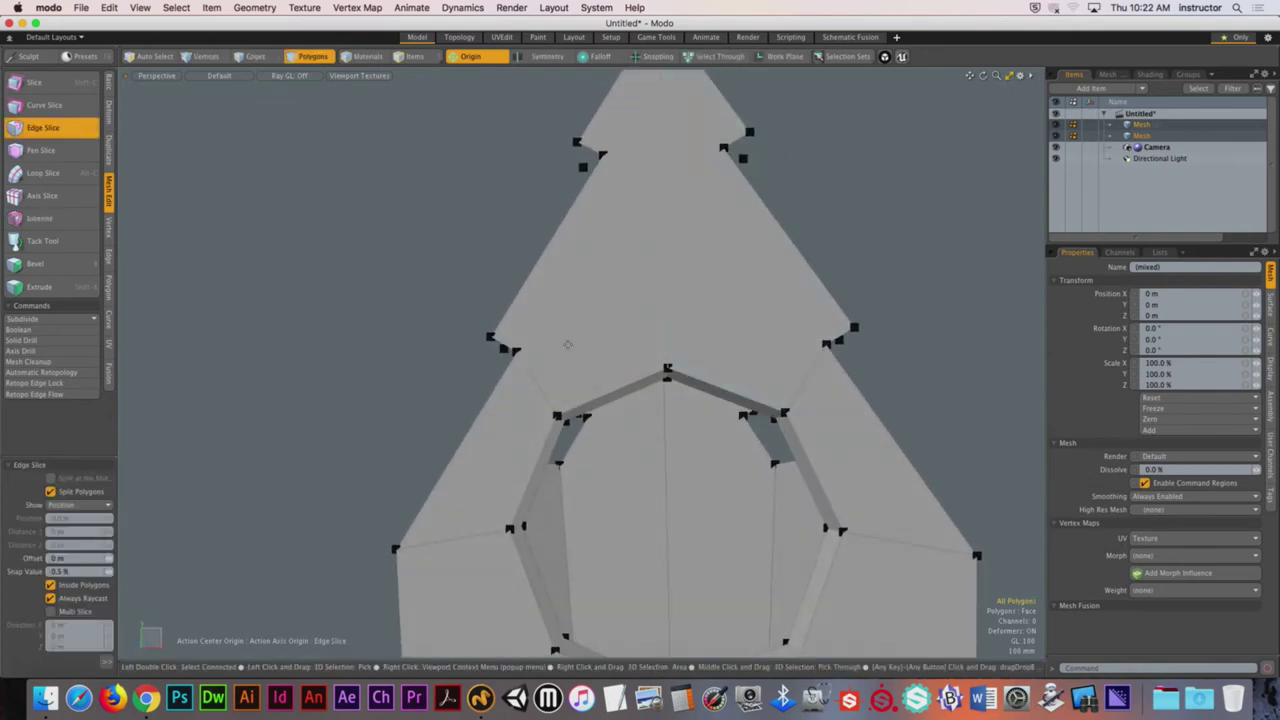
left_click_drag(568, 345, 535, 355, "alt")
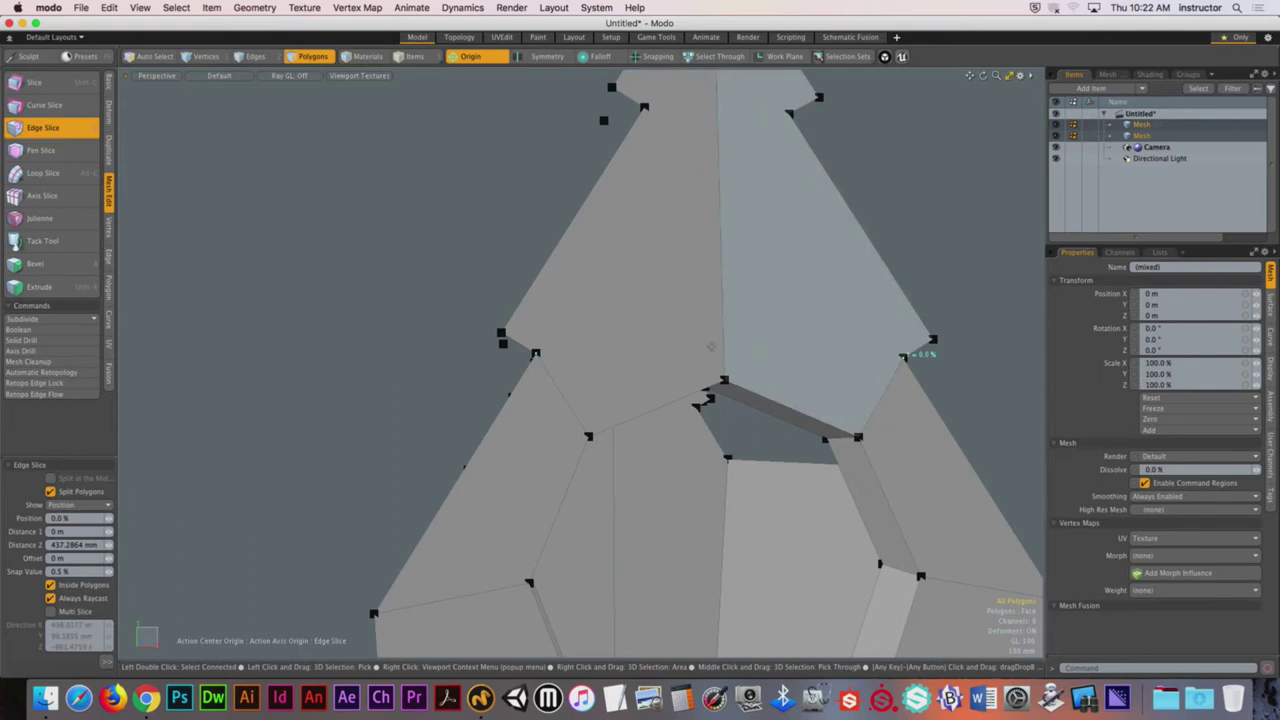
left_click(64, 611)
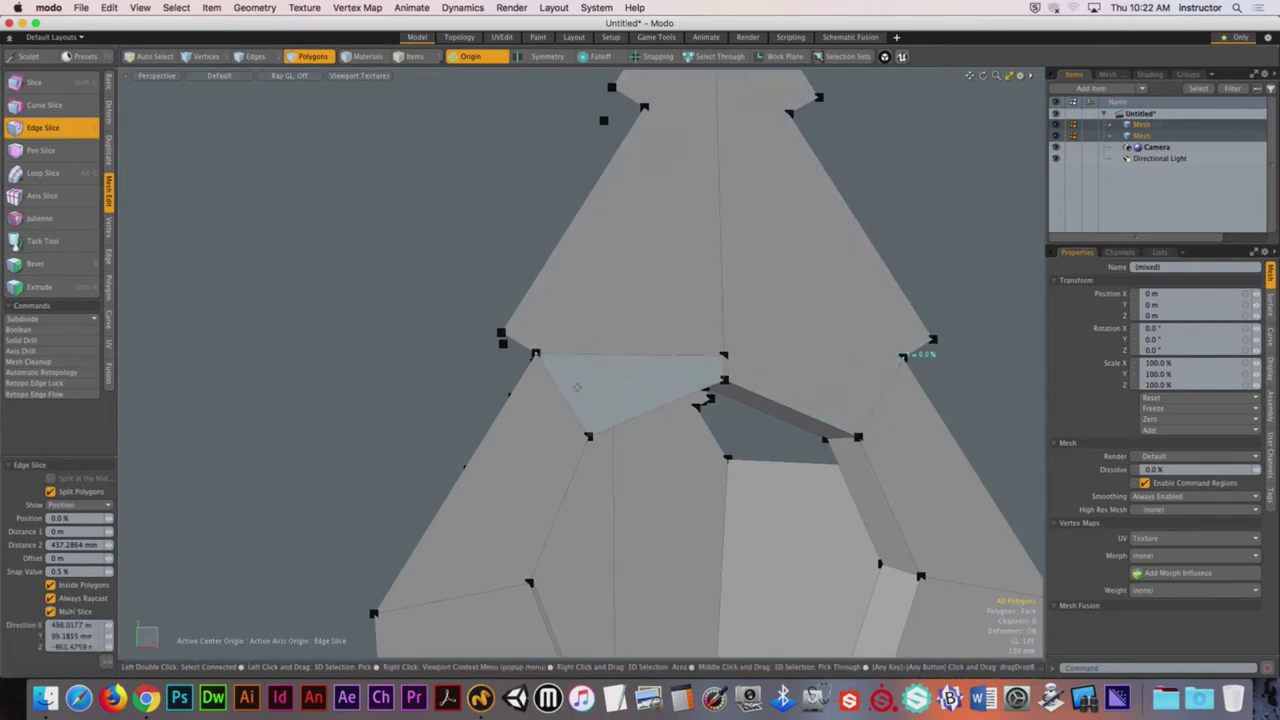
key("space")
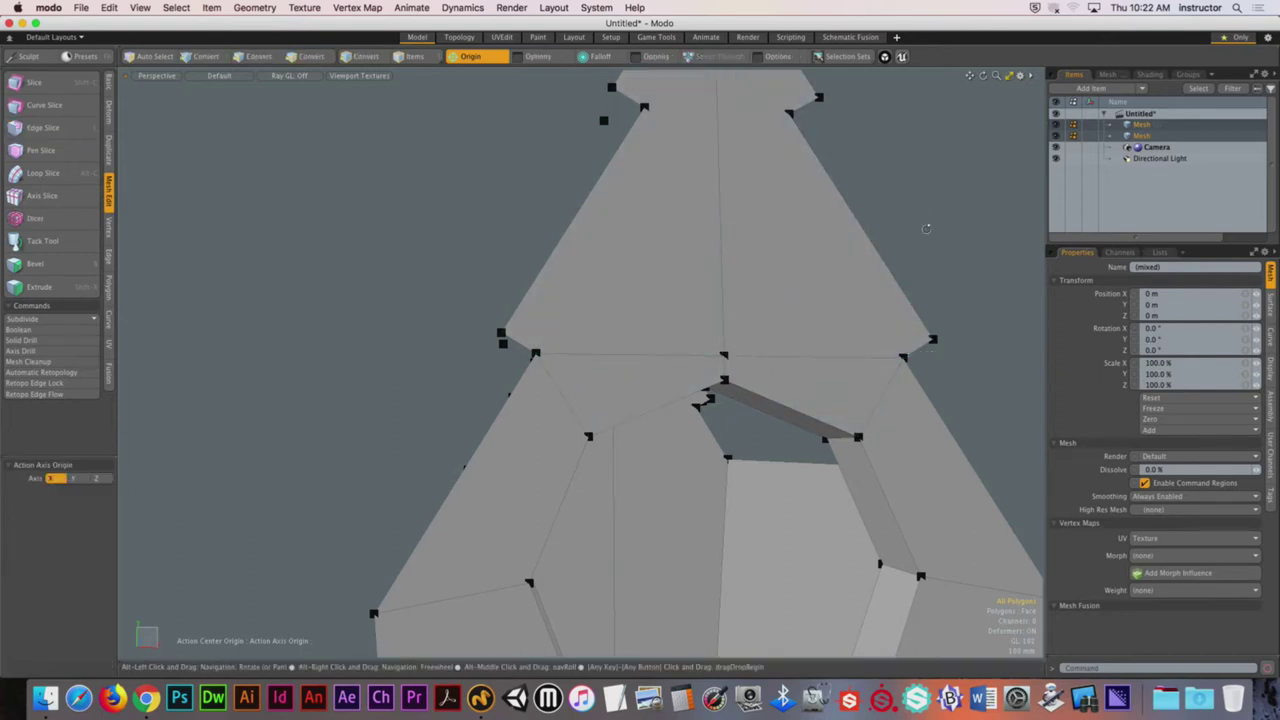
Step: Inspect the faces above the hole by selecting the triangle and its neighbouring faces
left_click_drag(901, 262, 870, 256, "alt")
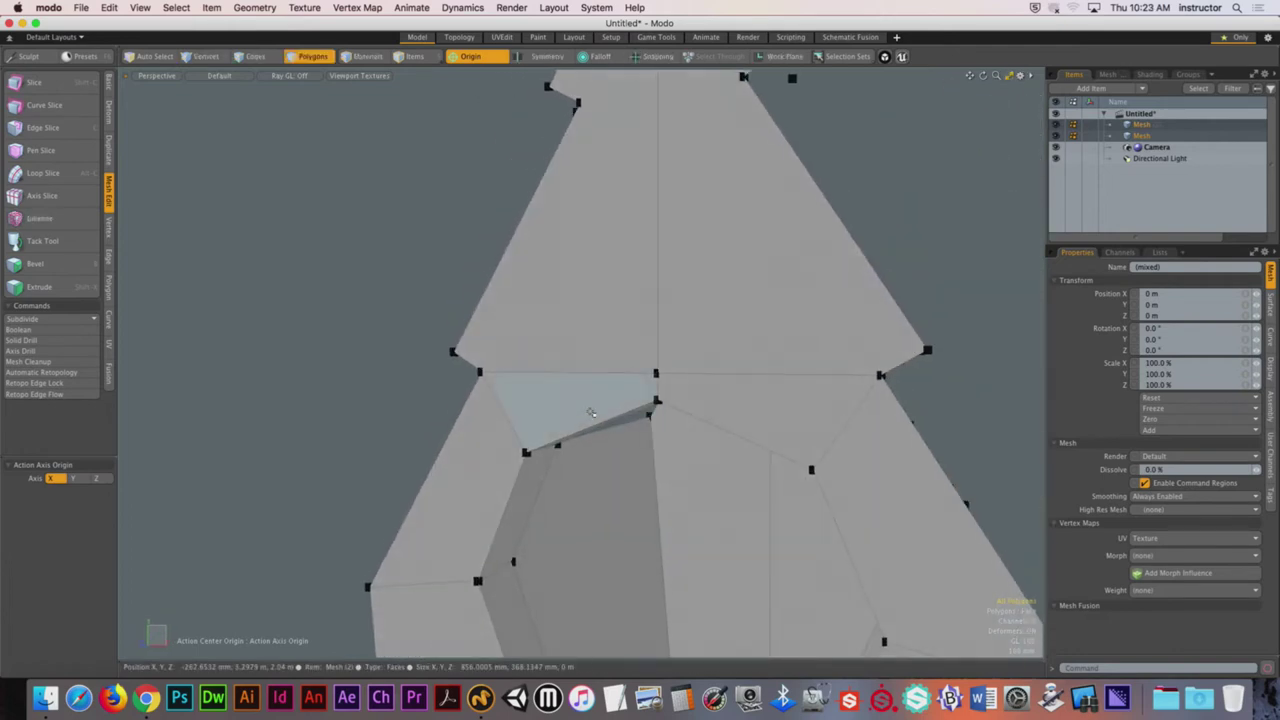
left_click(580, 398)
left_click_drag(725, 392, 623, 371, "alt")
left_click(623, 371)
left_click(766, 331)
left_click_drag(766, 331, 826, 283, "alt")
left_click(894, 290)
Step: Slice horizontal edges across the gable between the left and right roof vertices
key("c")
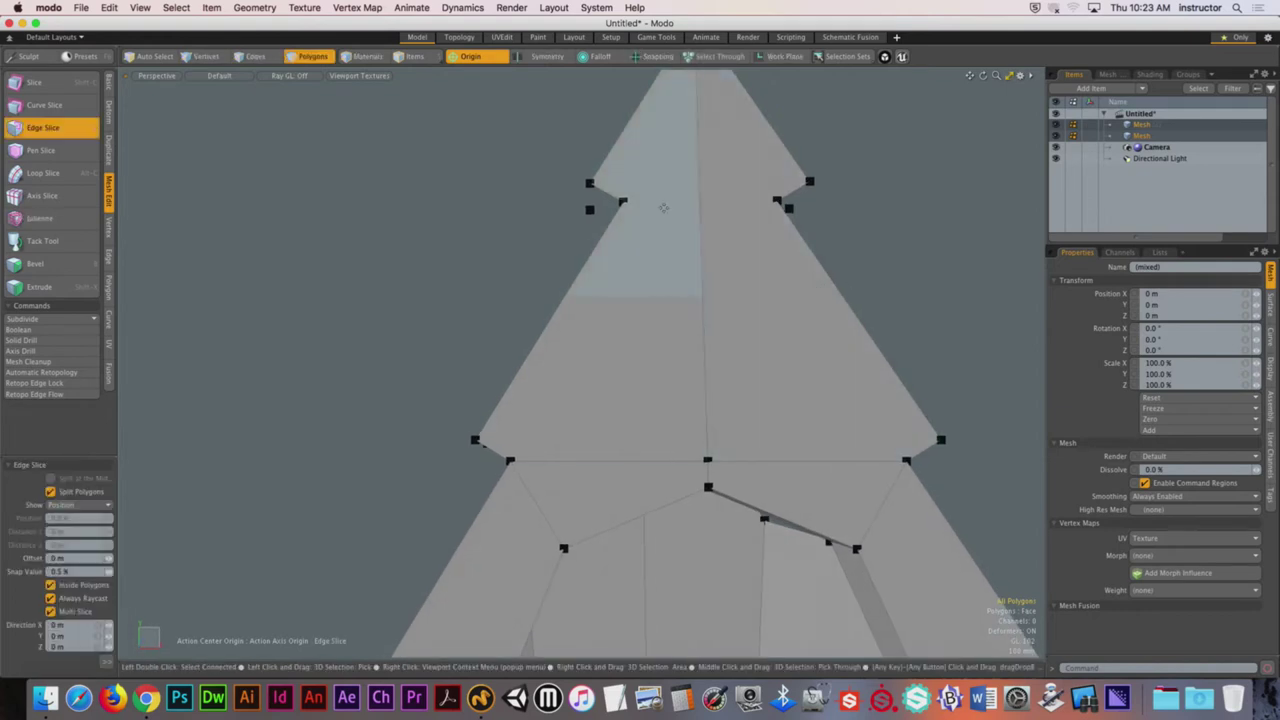
left_click_drag(663, 206, 666, 286, "alt+shift")
left_click_drag(611, 451, 607, 404, "alt+shift")
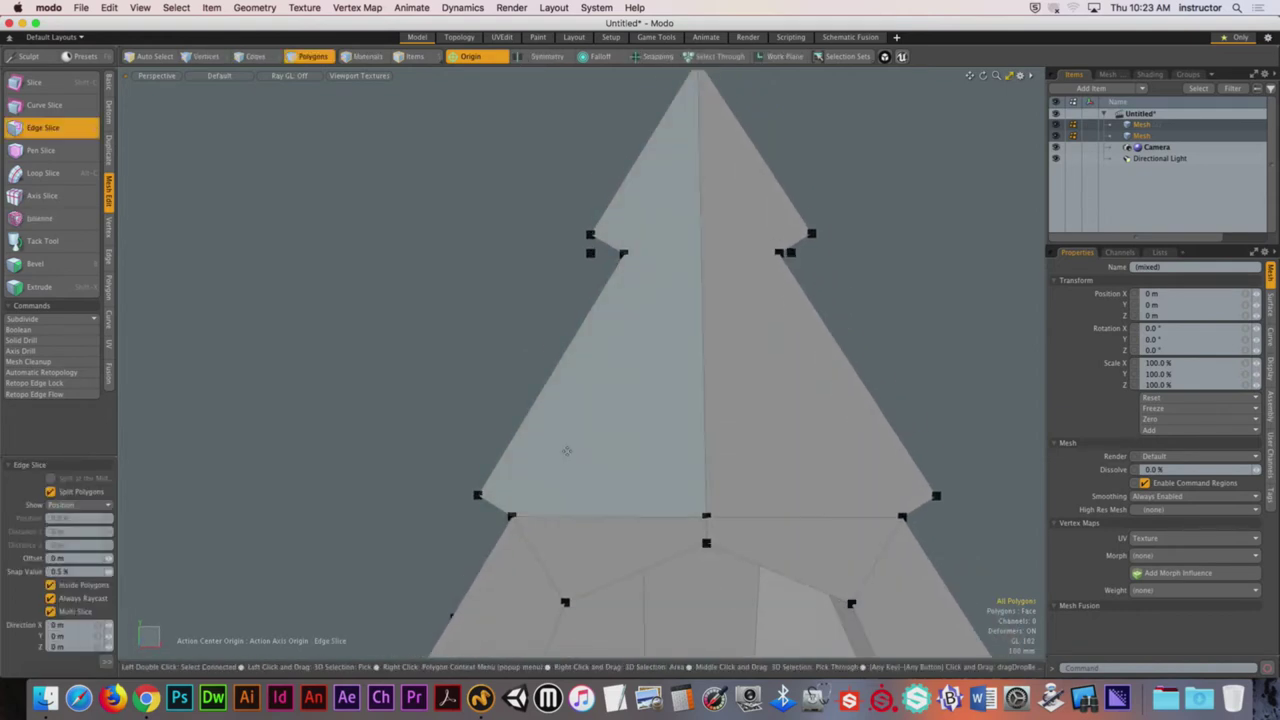
left_click(478, 493)
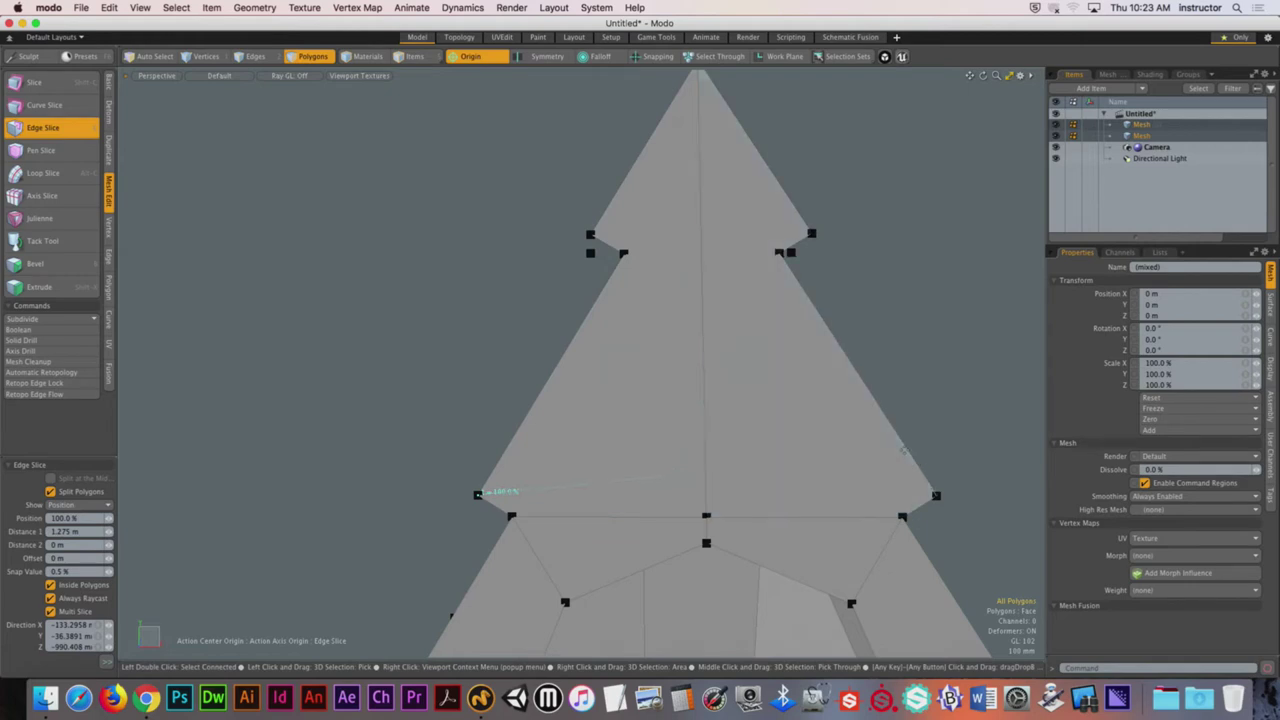
left_click(936, 494)
left_click_drag(826, 337, 705, 246, "alt")
left_click(553, 262)
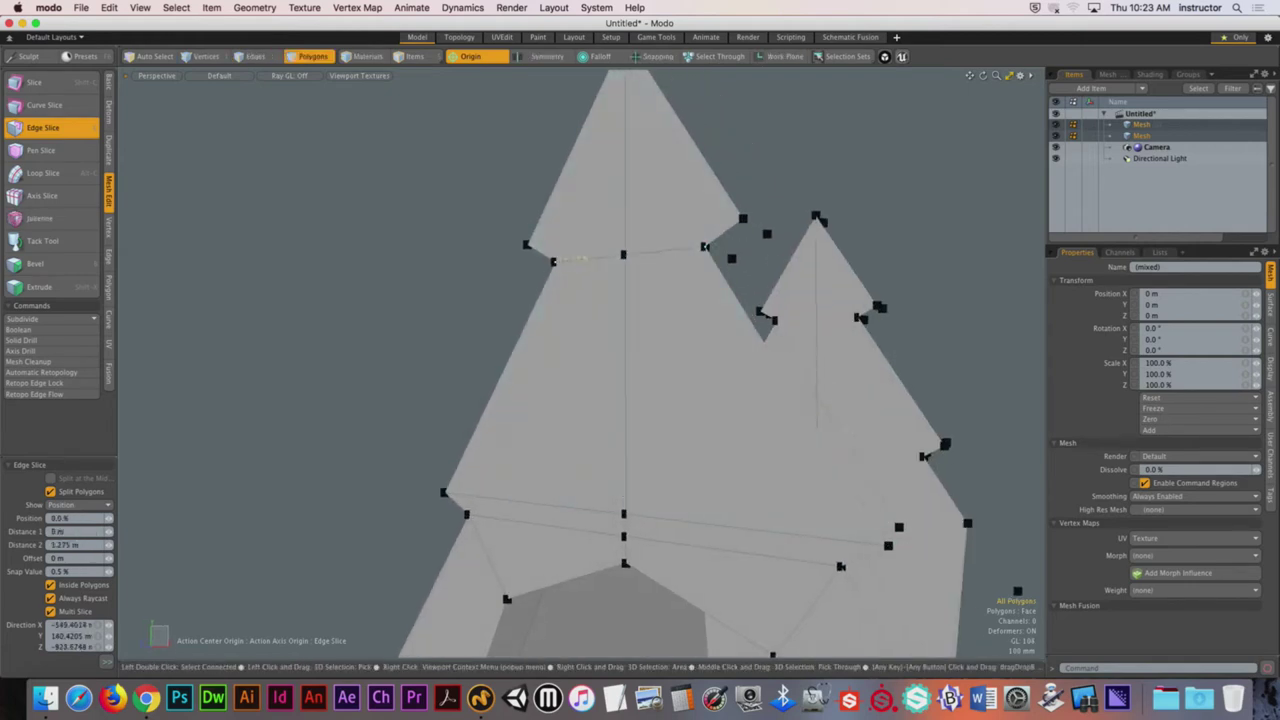
left_click_drag(560, 210, 575, 228, "alt")
scroll(580, 235, "down", 4)
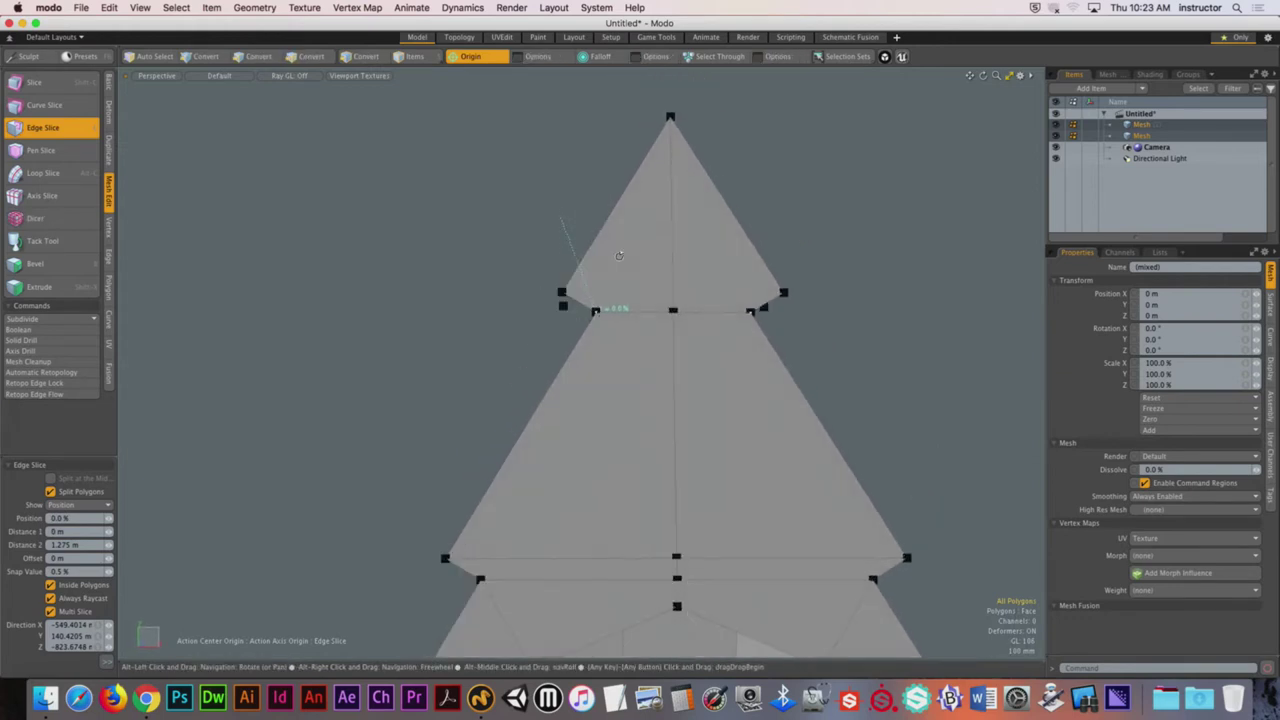
left_click(560, 291)
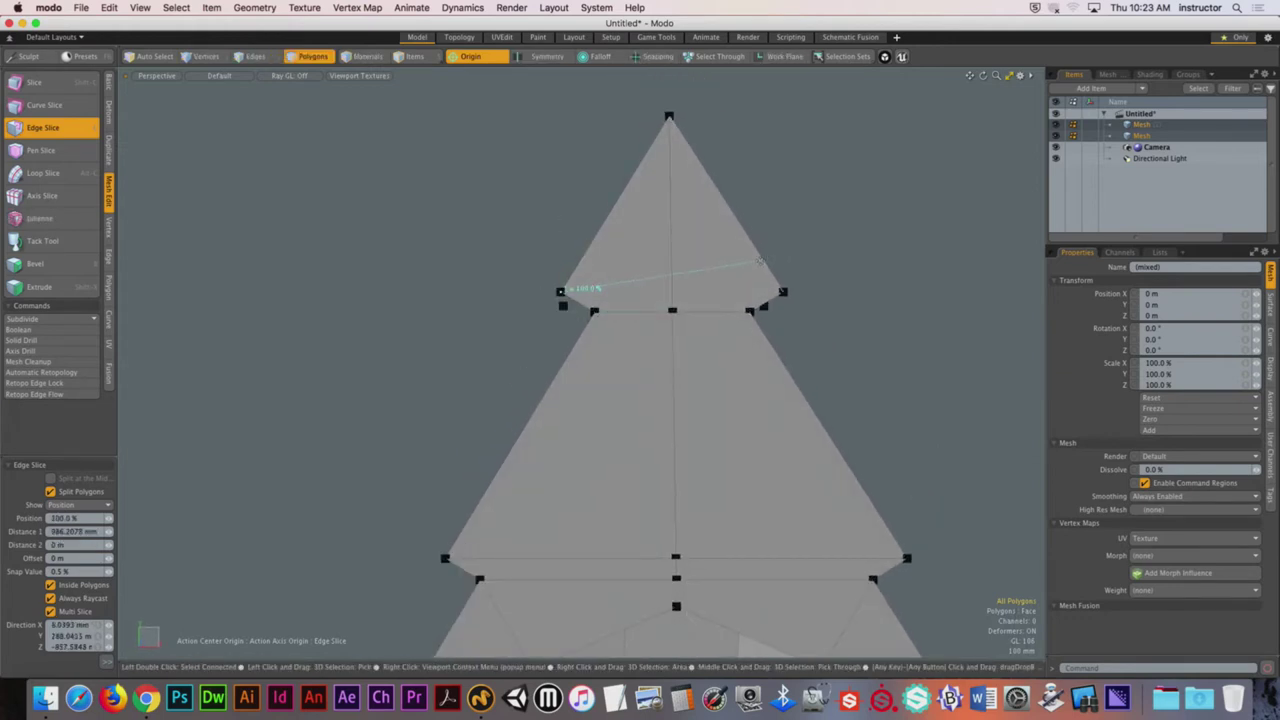
key("space")
left_click_drag(777, 214, 711, 220, "alt")
key("c")
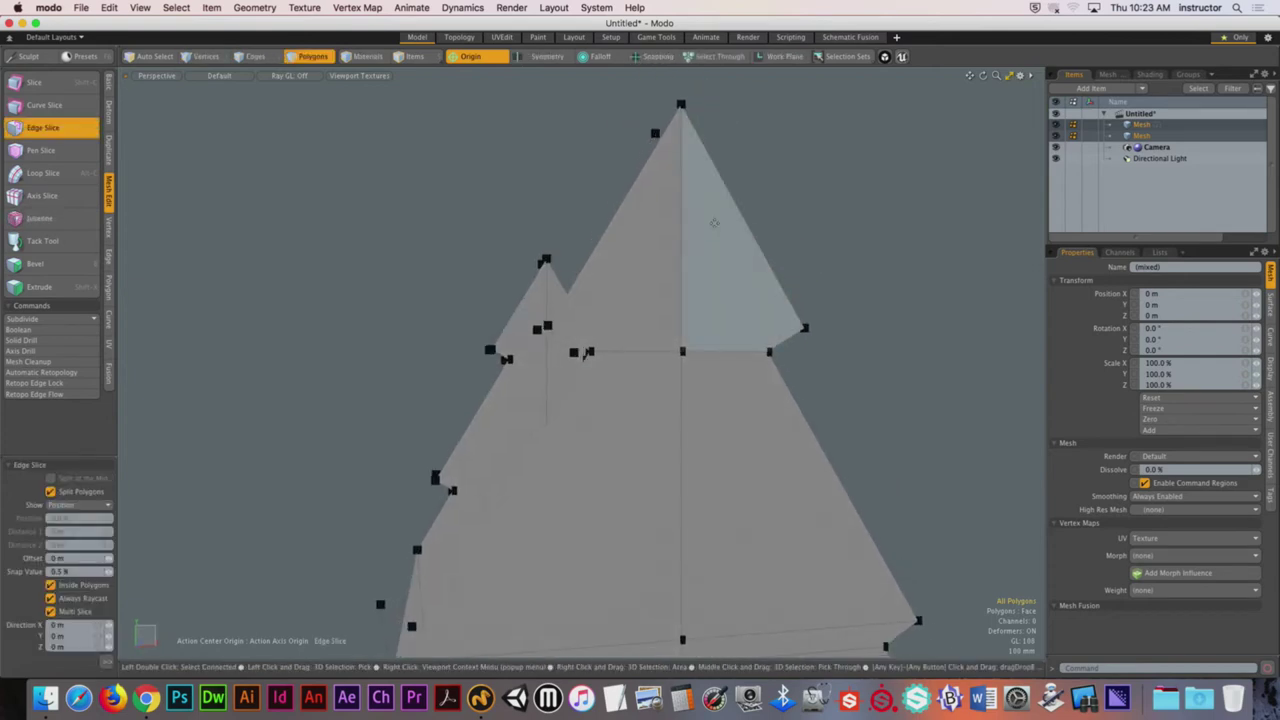
left_click_drag(634, 304, 645, 374, "alt")
Step: Drop the slicing tool and switch to Vertices mode, orbiting to a side view of the hole
key("space")
left_click(649, 297)
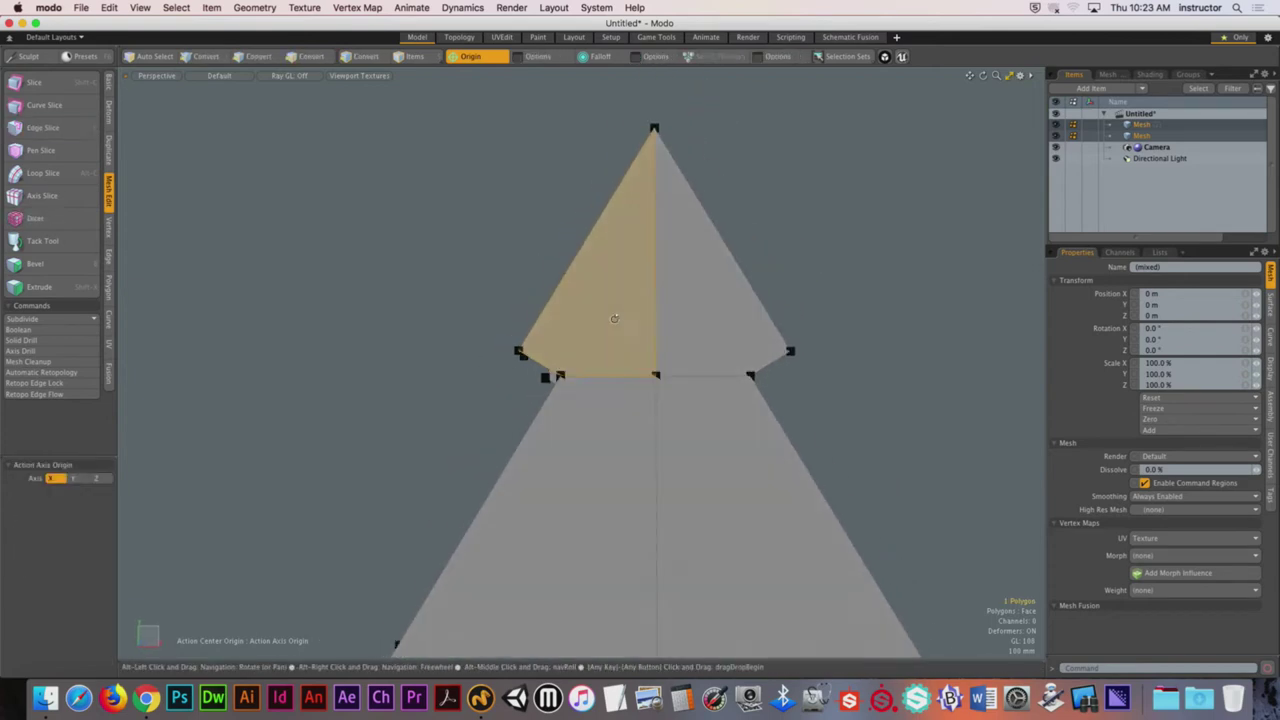
key("1")
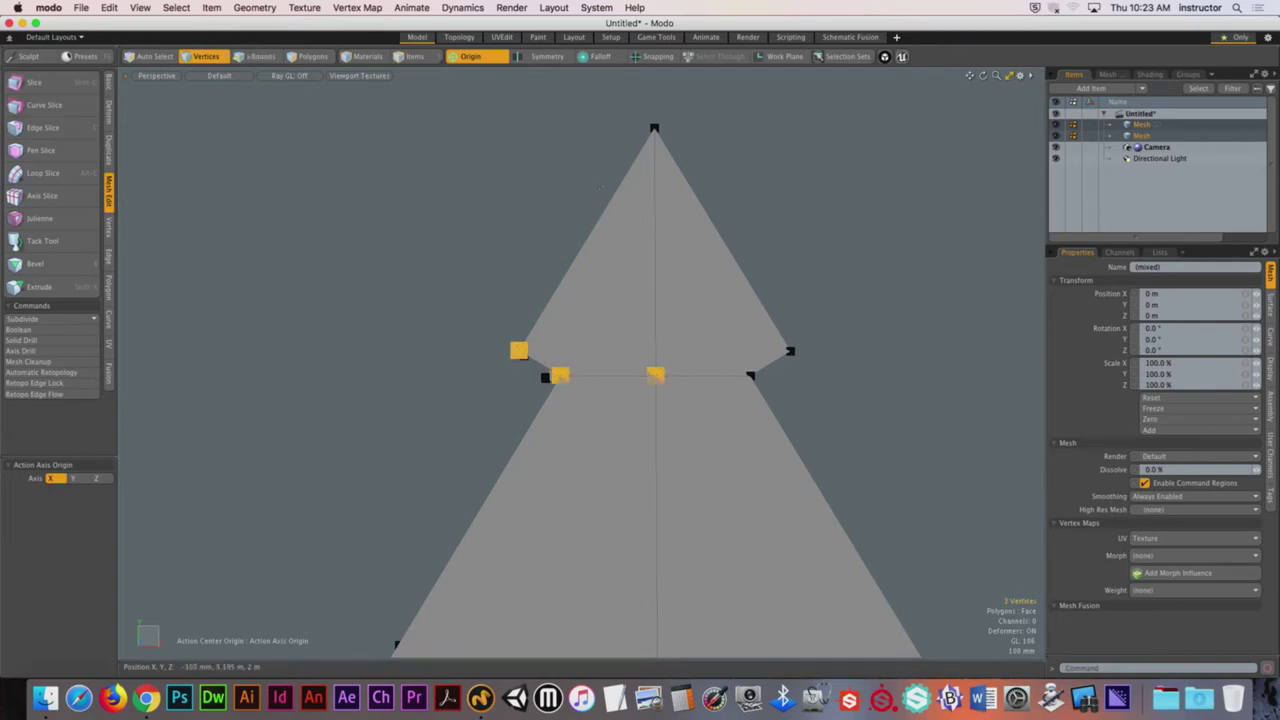
left_click_drag(750, 376, 801, 345)
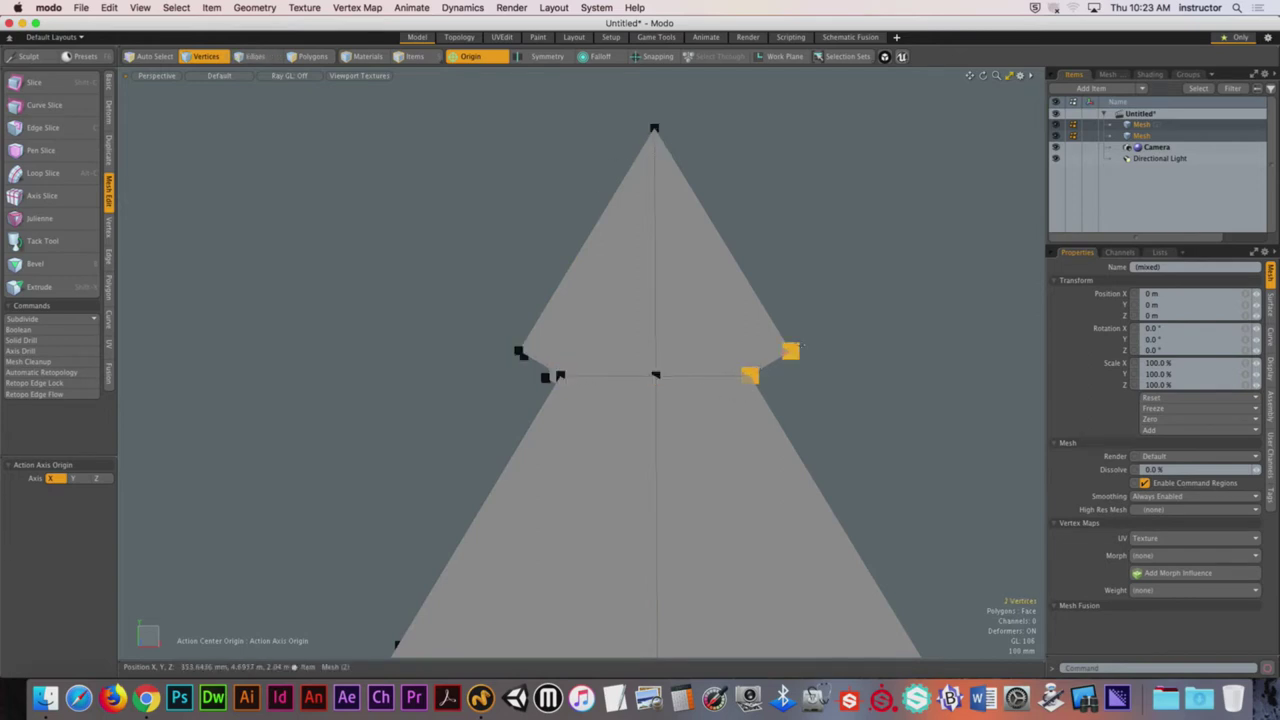
left_click(813, 200)
left_click_drag(813, 200, 672, 262, "alt")
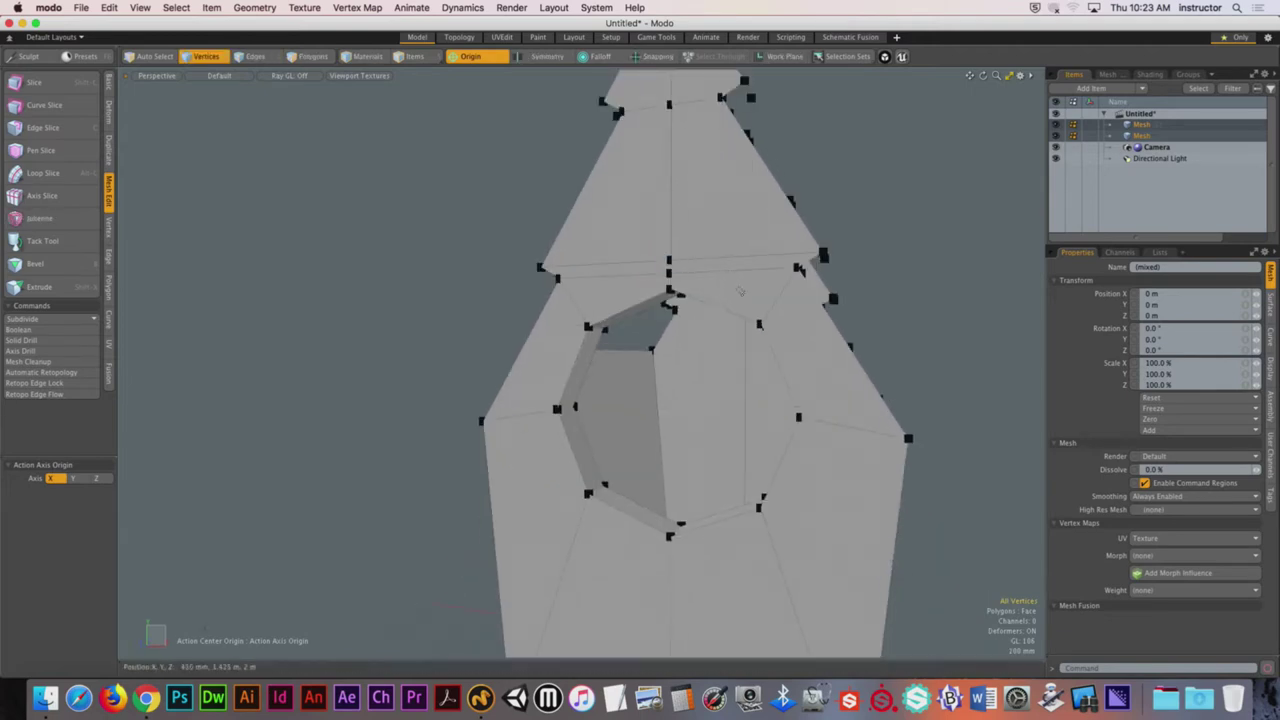
left_click_drag(740, 291, 432, 335, "alt")
Step: Slice a new edge from the left vertex down to the top corner of the hole's rim
key("c")
left_click(411, 314)
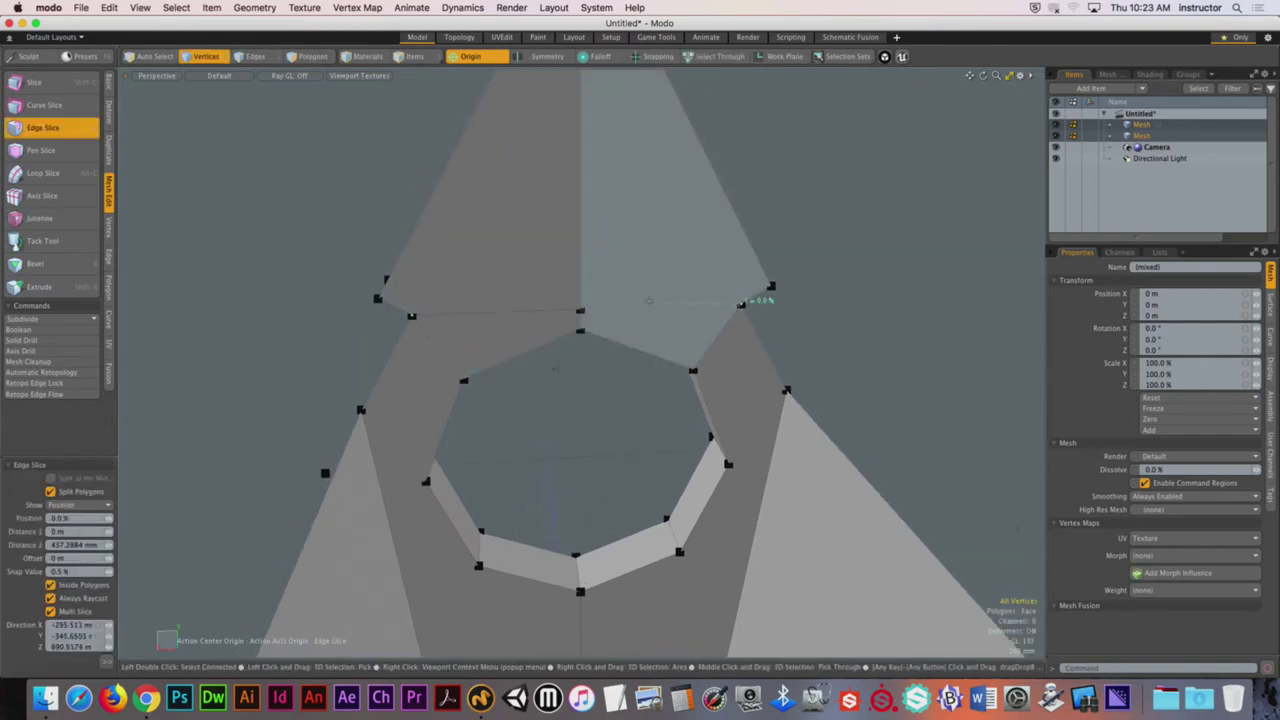
left_click_drag(555, 368, 660, 430, "alt")
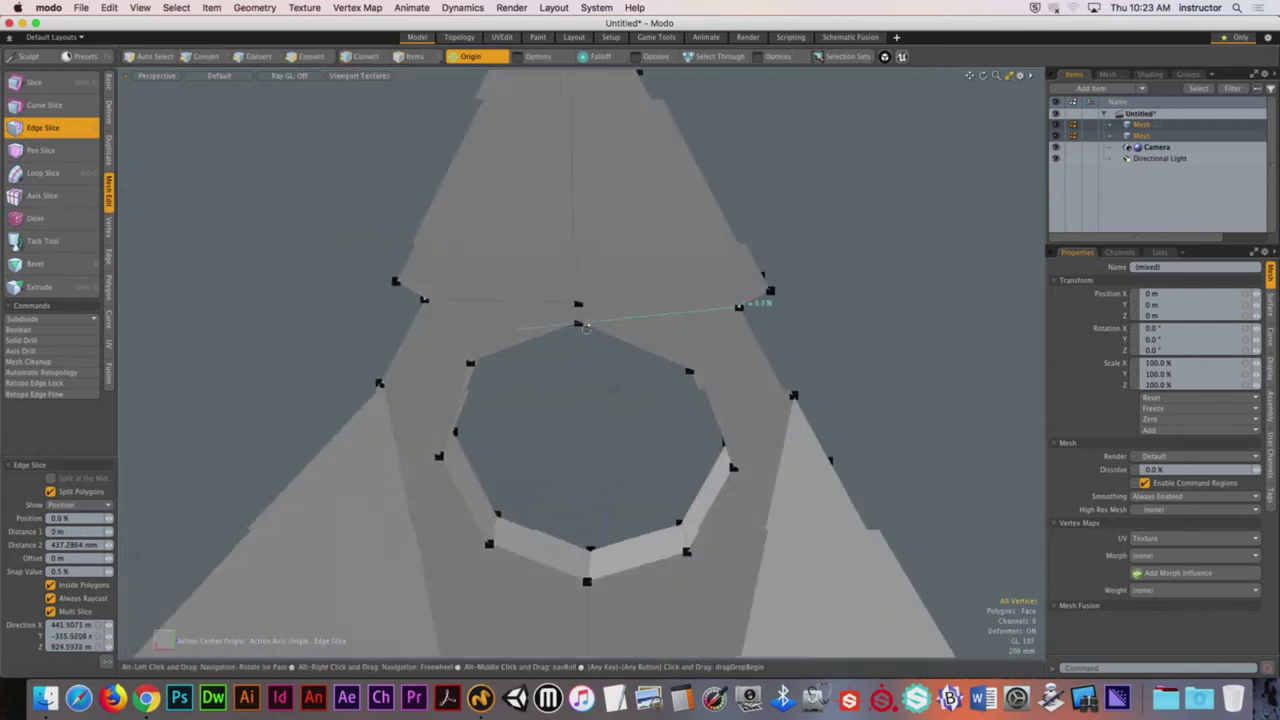
scroll(647, 542, "up", 5)
key("q")
Step: Toggle the smooth subdivision preview on and off to check the mesh
key("Tab")
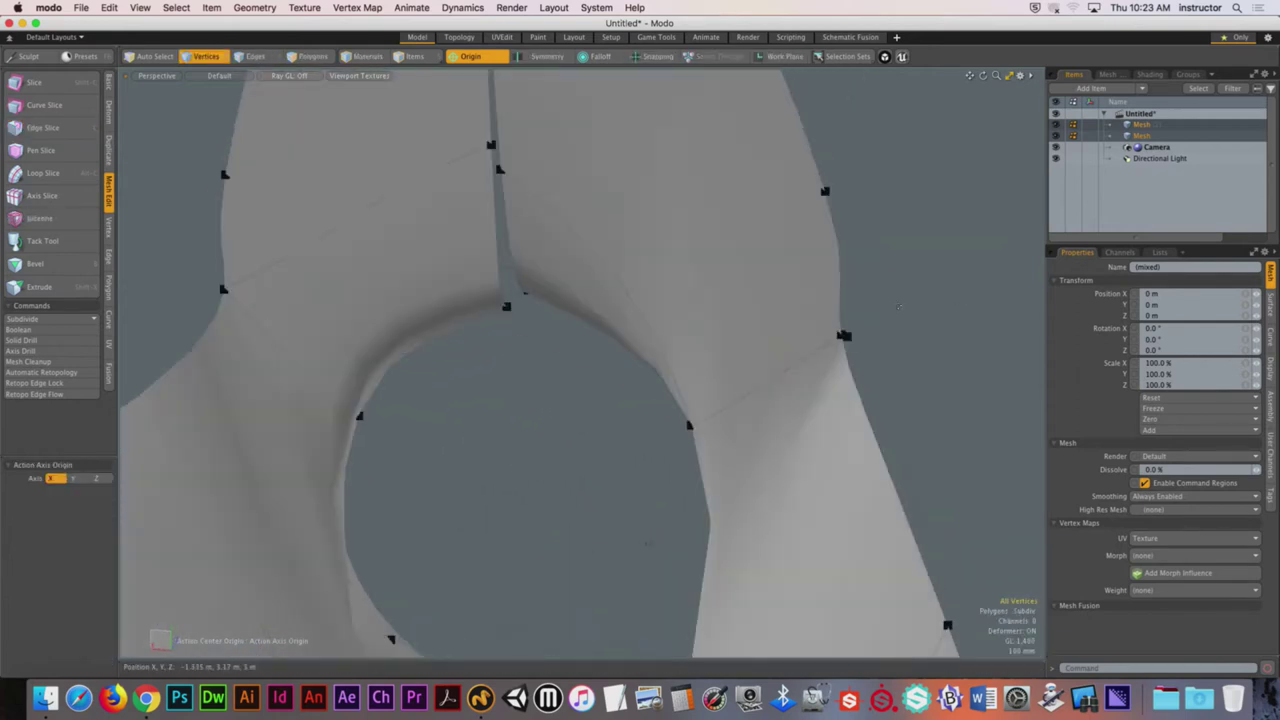
key("Tab")
left_click_drag(648, 543, 591, 314, "alt")
key("Tab")
key("Tab")
key("Tab")
key("Tab")
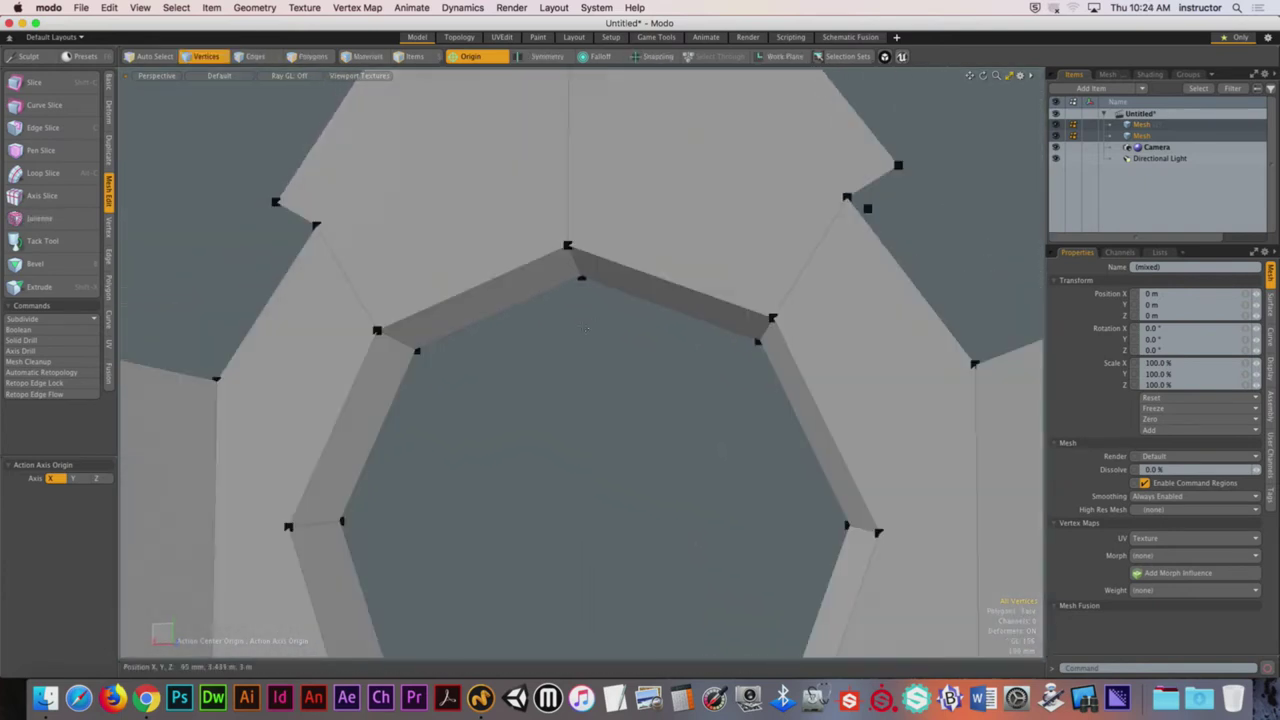
Step: Join the two vertices at the gable's notch with Join Discontinuous UVs turned off
left_click_drag(588, 266, 622, 363, "alt")
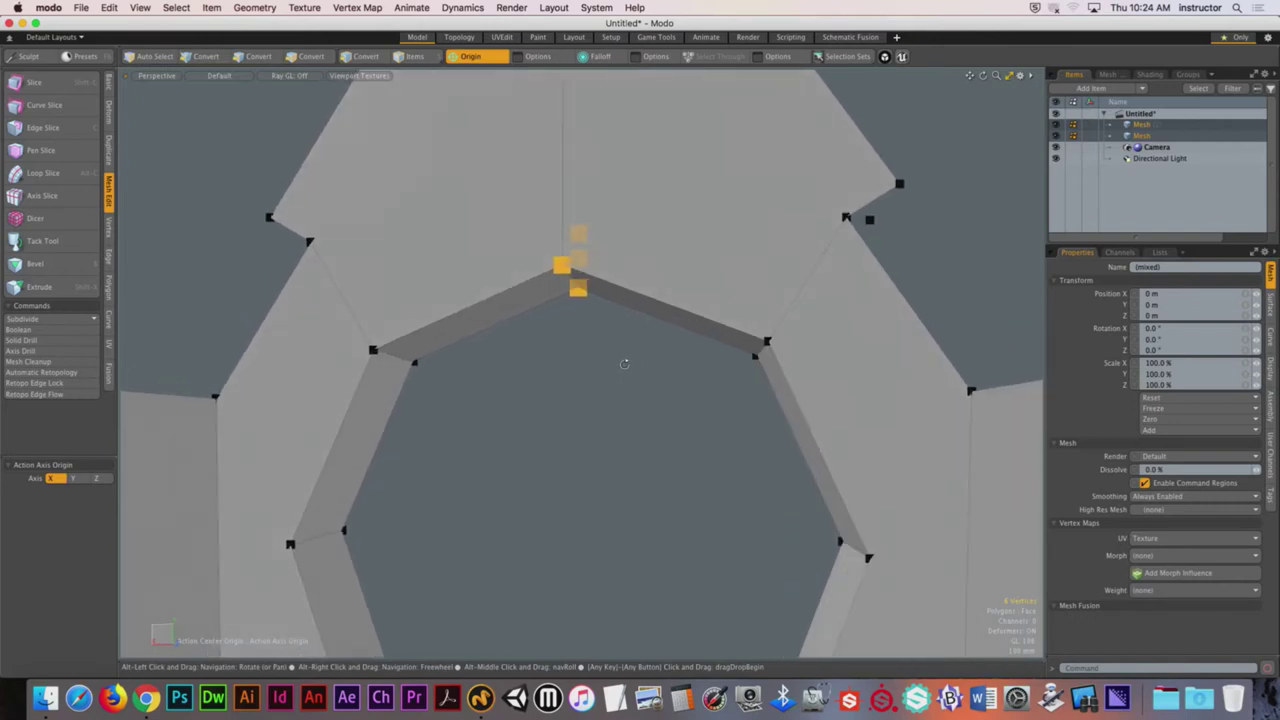
key("1")
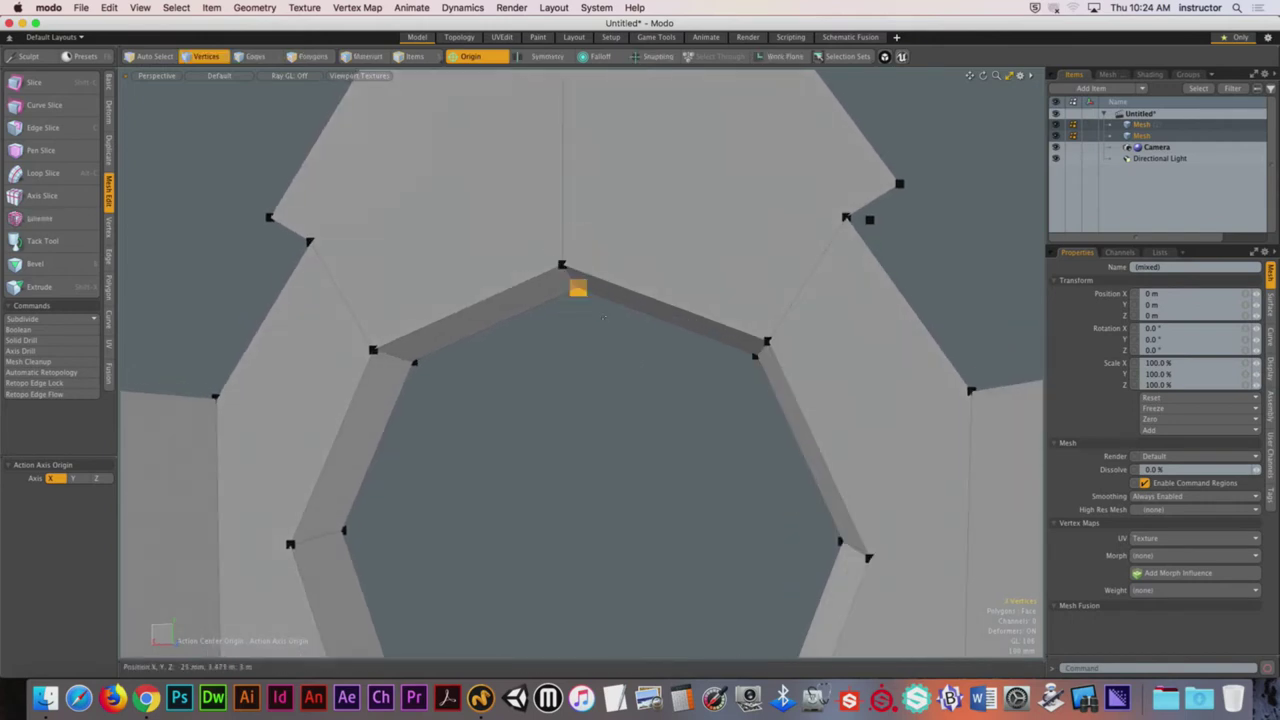
scroll(600, 312, "up", 5)
left_click_drag(603, 314, 455, 298, "alt")
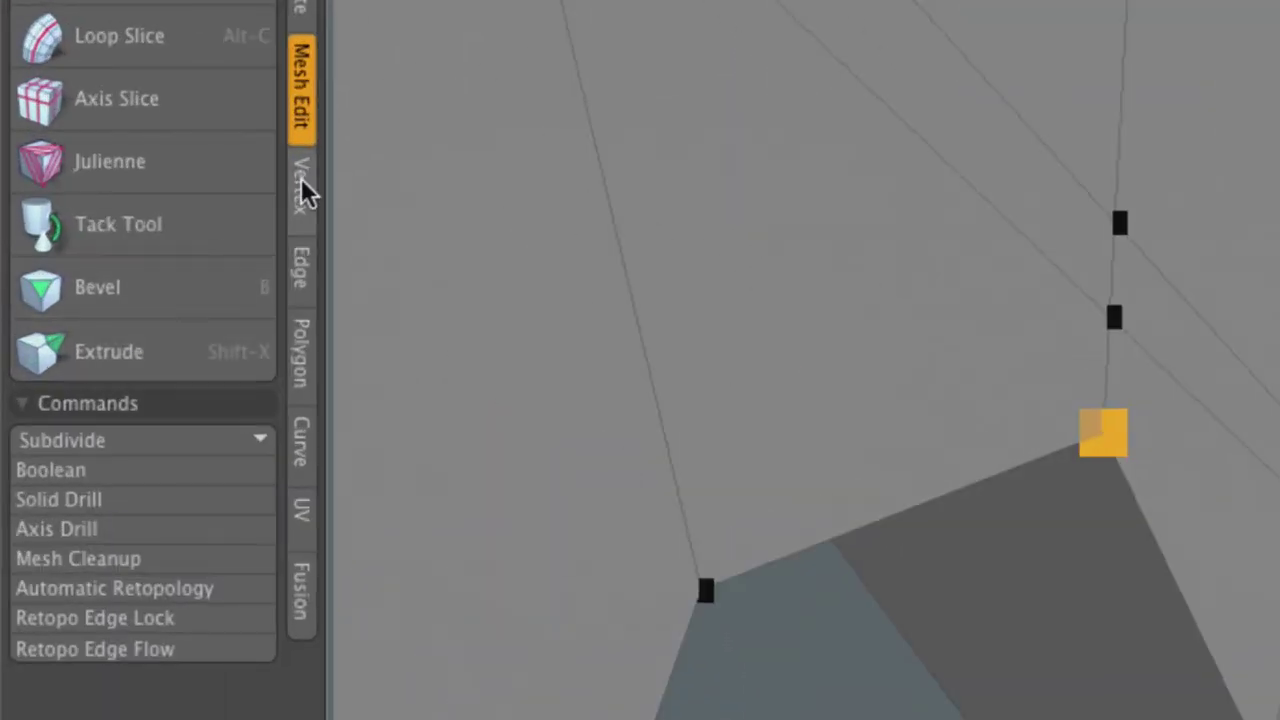
left_click(301, 178)
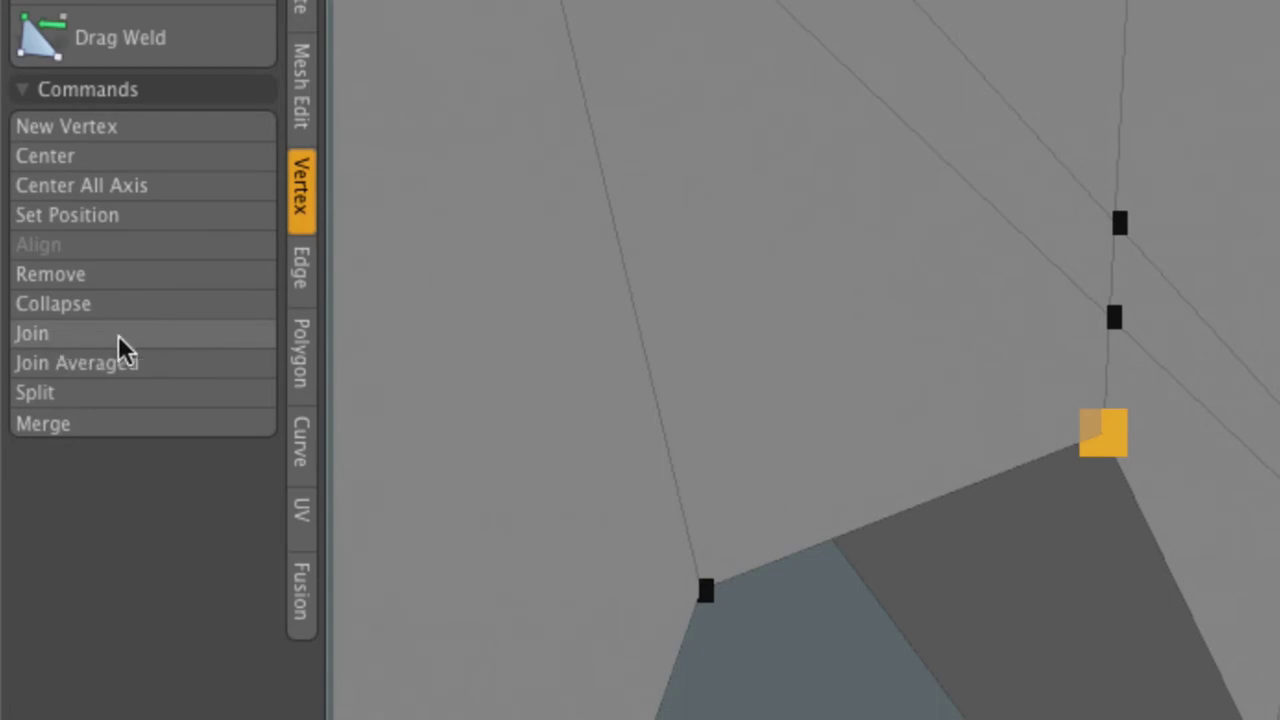
left_click(83, 333)
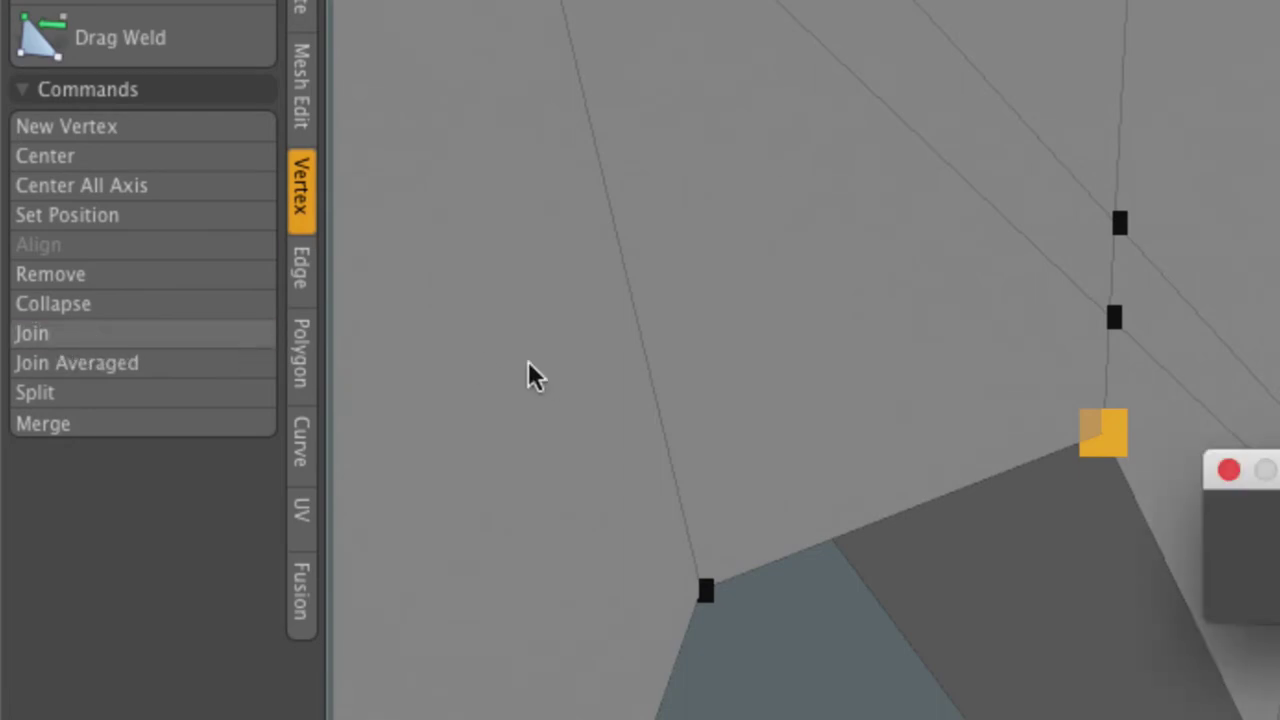
left_click_drag(1268, 470, 492, 246)
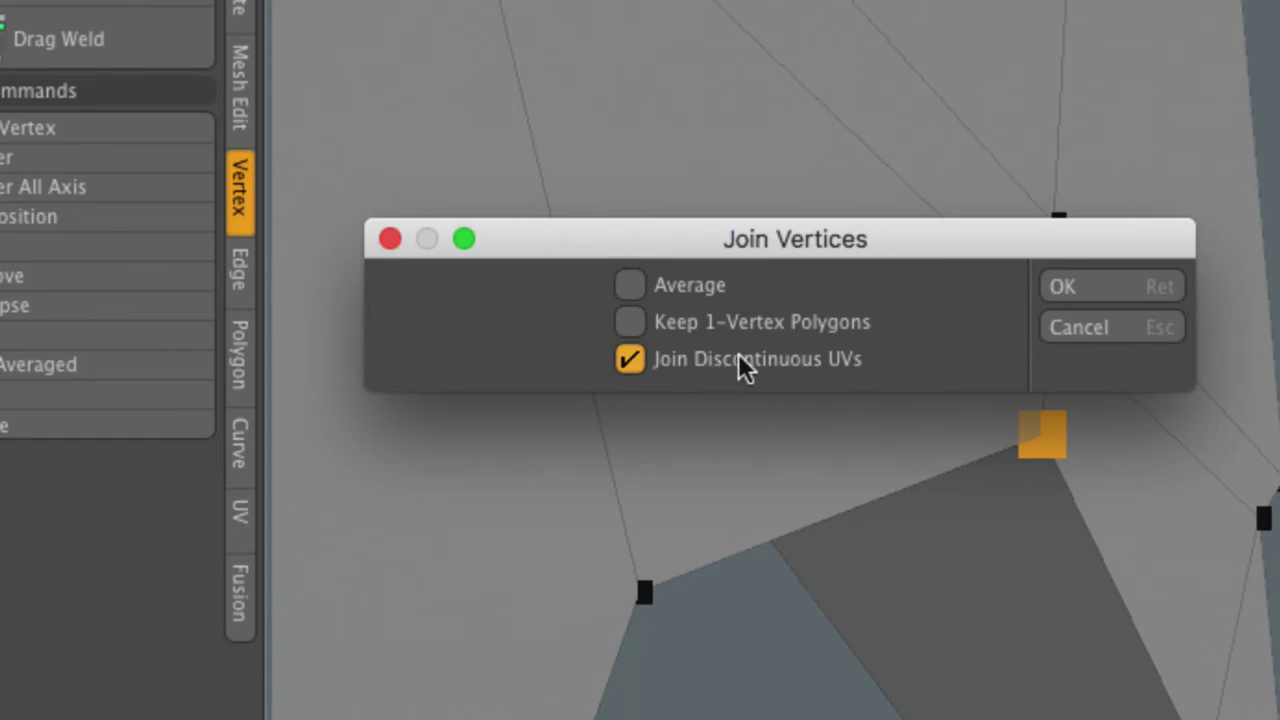
left_click(821, 362)
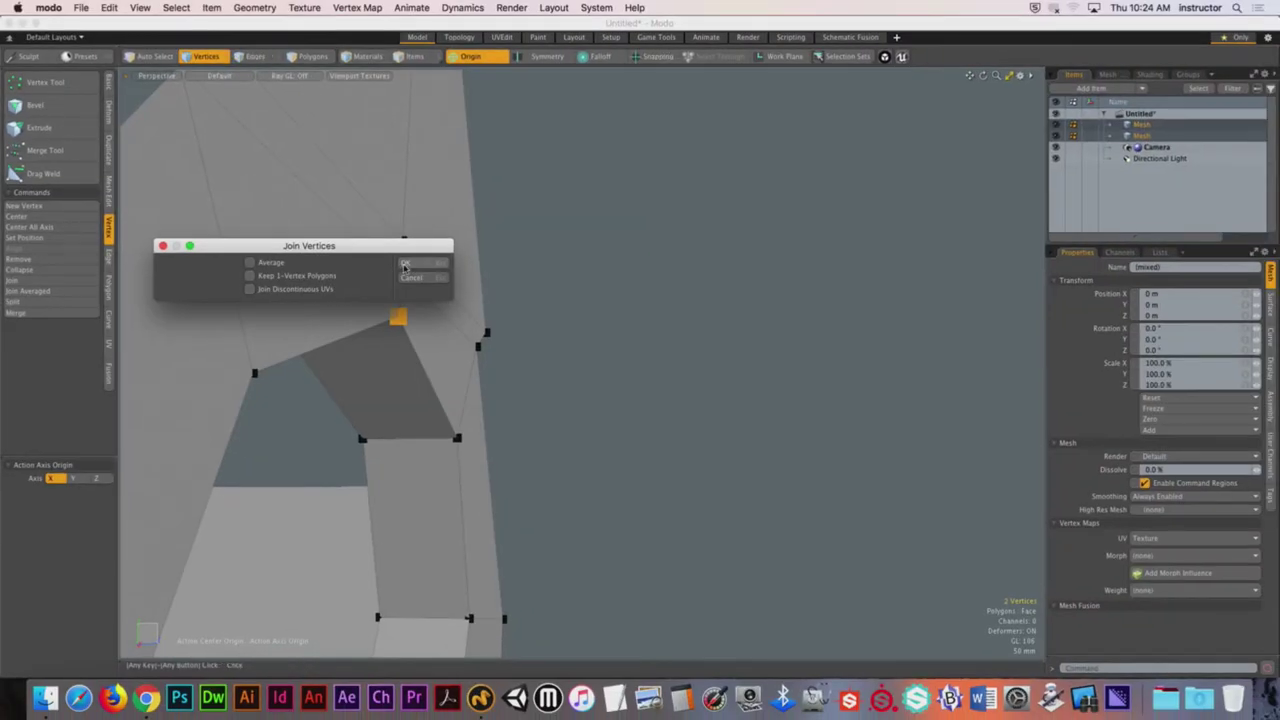
left_click(405, 264)
left_click(370, 271)
Step: Join another selected vertex pair and compare the result in the smooth preview
left_click_drag(563, 277, 152, 295, "alt")
left_click(563, 283)
key("Tab")
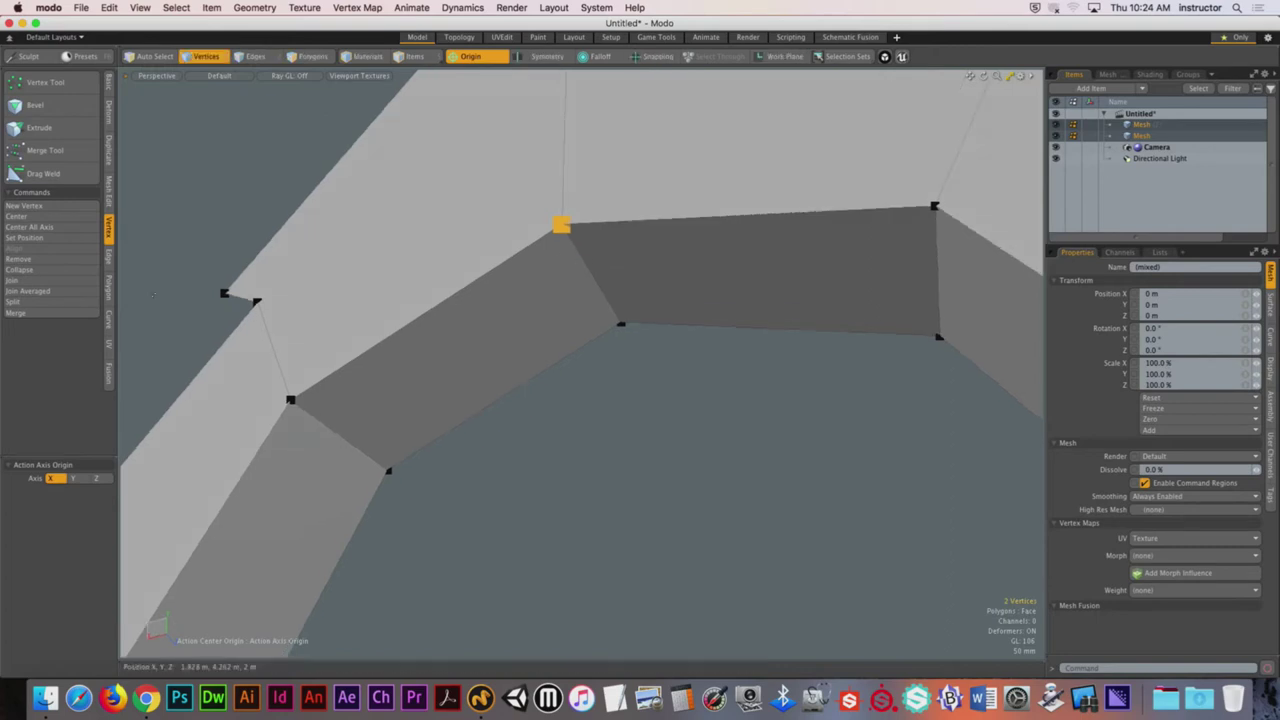
left_click(48, 288)
left_click(48, 280)
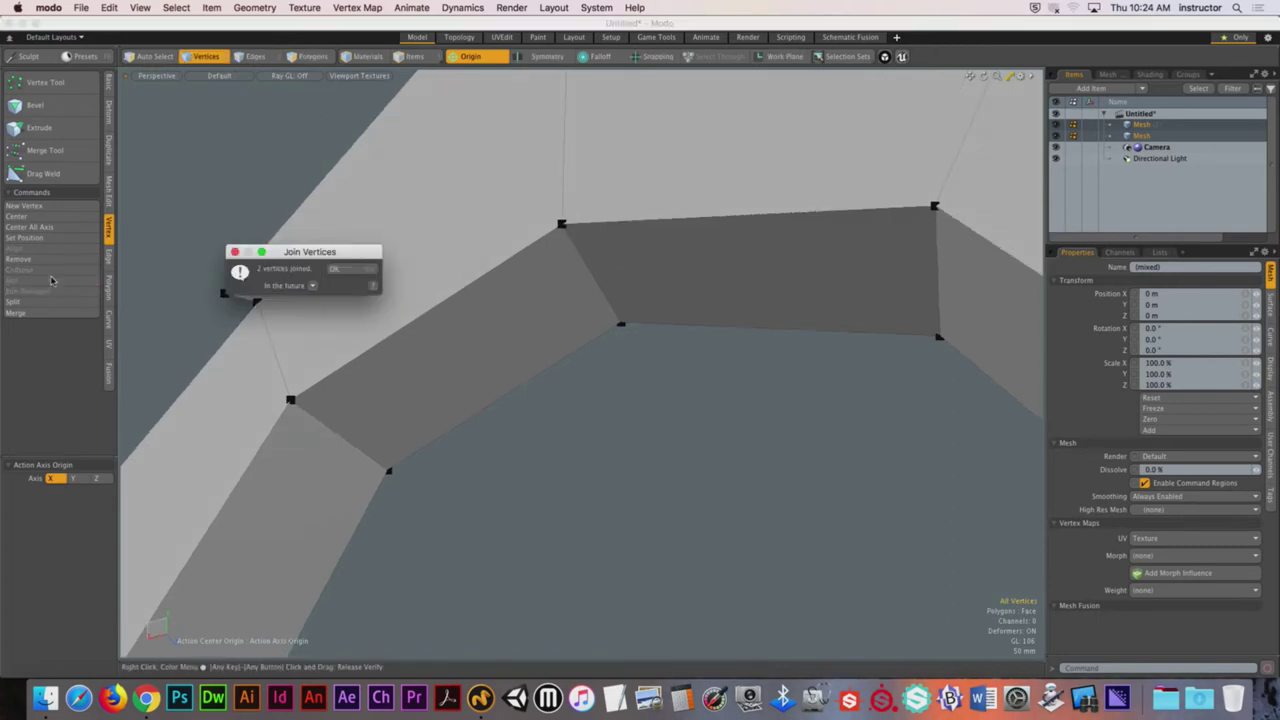
key("Return")
key("Tab")
left_click_drag(686, 334, 747, 478, "alt")
key("Tab")
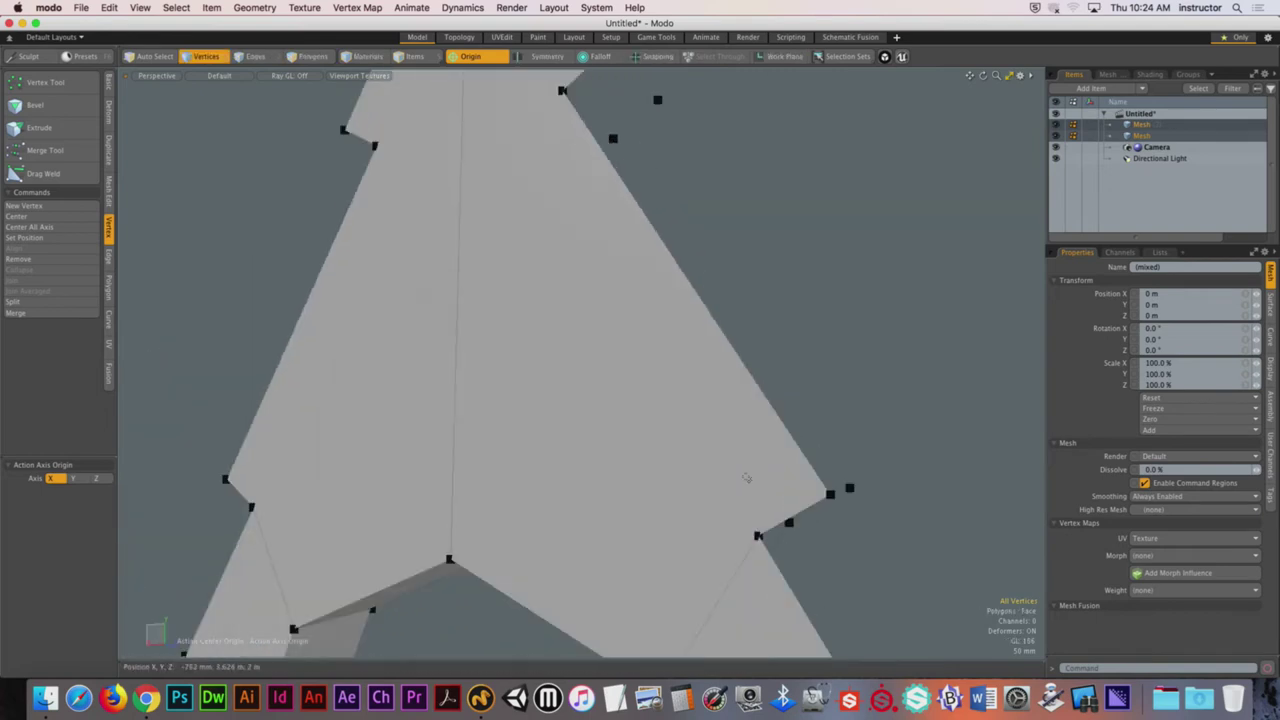
mouse_move(500, 451)
left_mouse_down("alt")
mouse_move(520, 410)
mouse_move(406, 374)
mouse_move(865, 397)
left_mouse_up("alt")
key("alt+c")
Step: Cut a horizontal edge across the upper face from the right to the left vertex, plus a cut on the right edge
left_click(406, 374)
left_click_drag(884, 350, 822, 340, "alt")
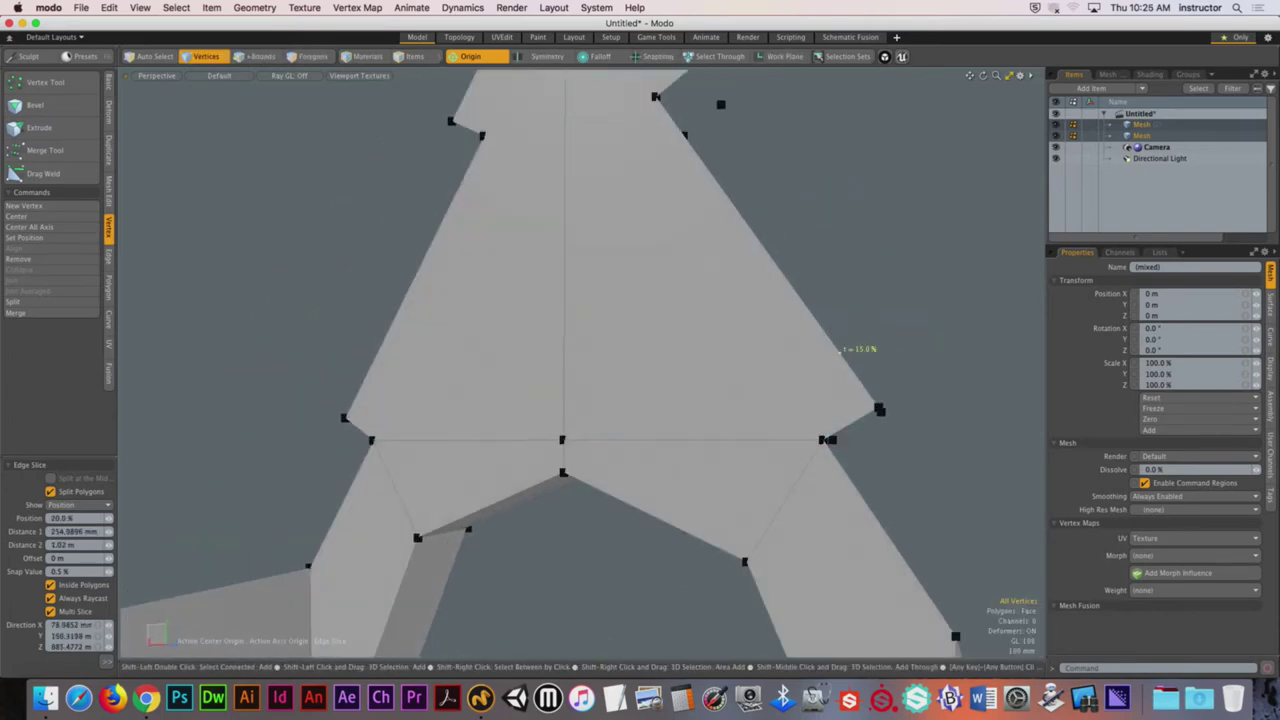
left_click(880, 407)
left_click(346, 413)
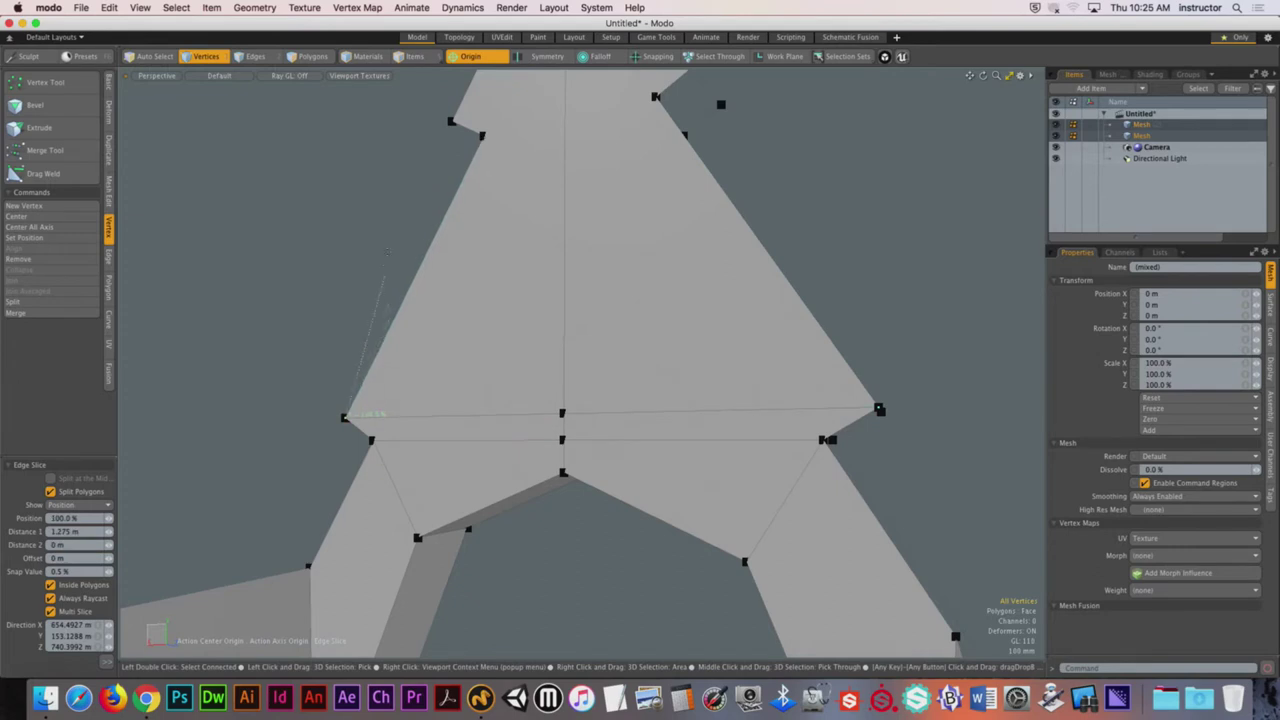
left_click_drag(386, 252, 673, 254, "alt")
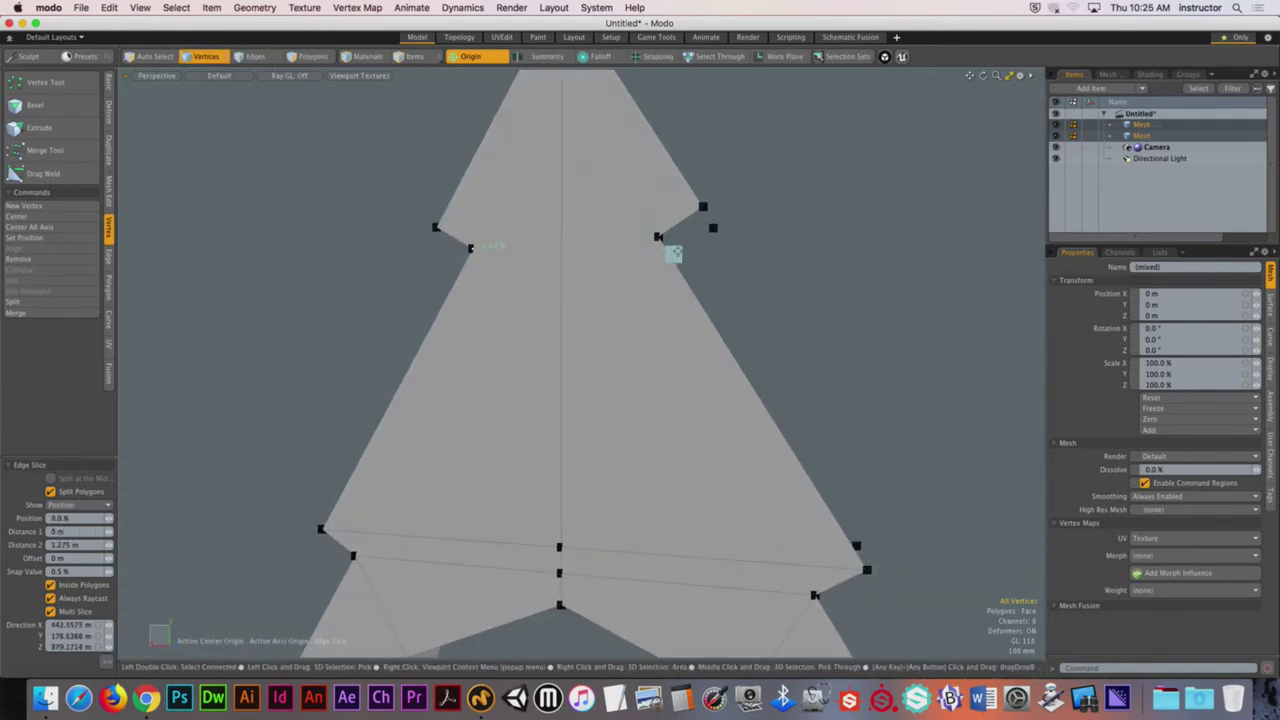
left_click(673, 254)
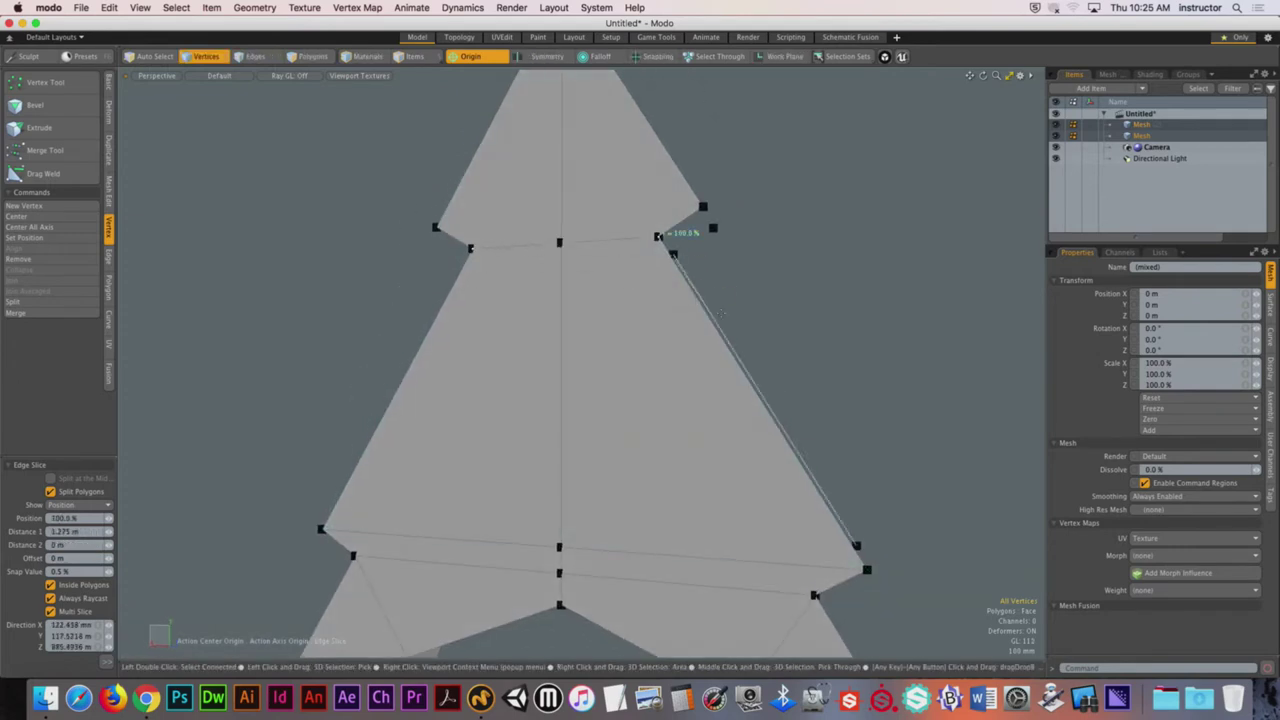
key("space")
left_click_drag(757, 309, 795, 294, "alt")
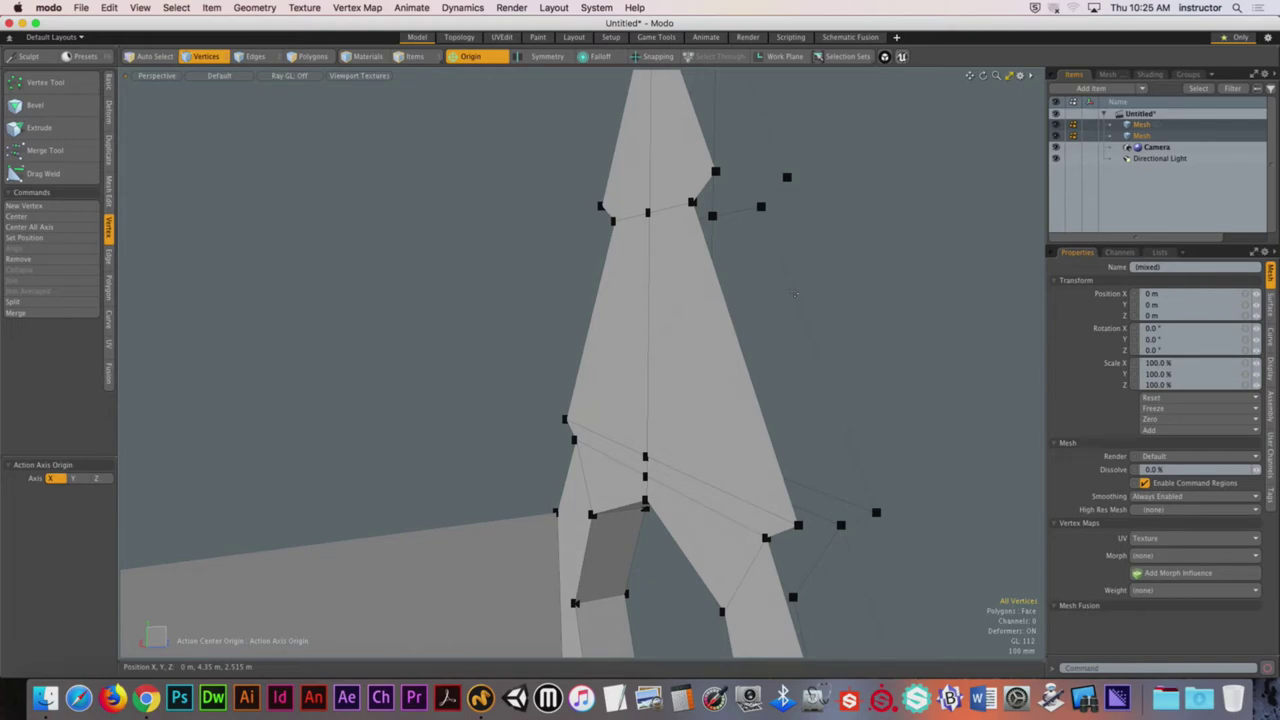
Step: Slice an edge from the hole's upper-left corner vertex down to the bottom vertex
left_click_drag(796, 294, 593, 345, "alt")
key("2")
scroll(702, 419, "up", 3)
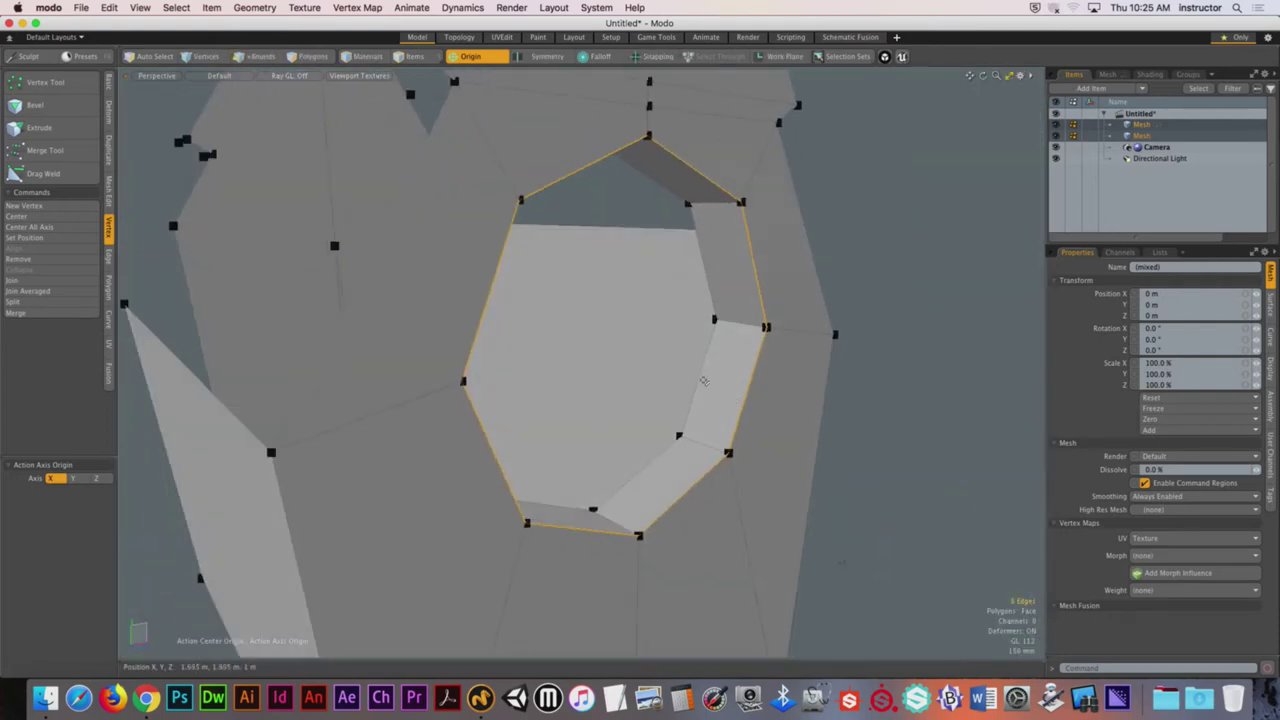
left_click_drag(704, 381, 660, 335, "alt")
key("2")
key("alt+c")
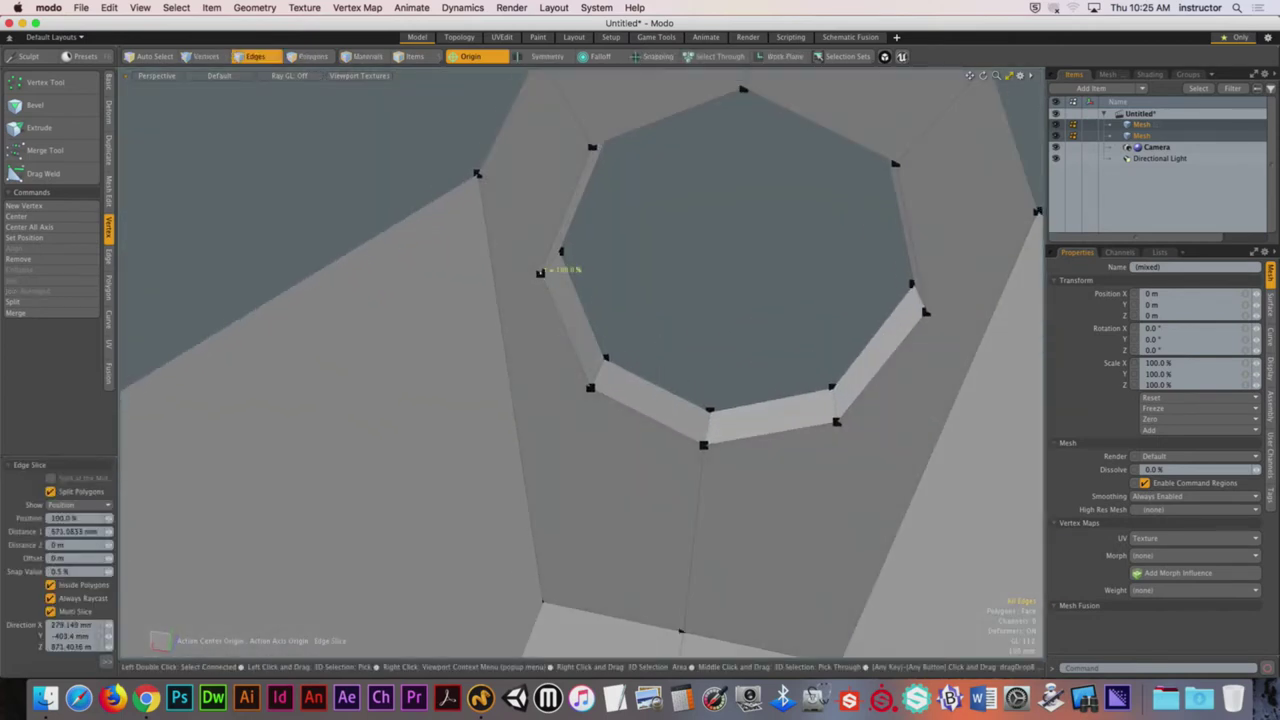
left_click(478, 172)
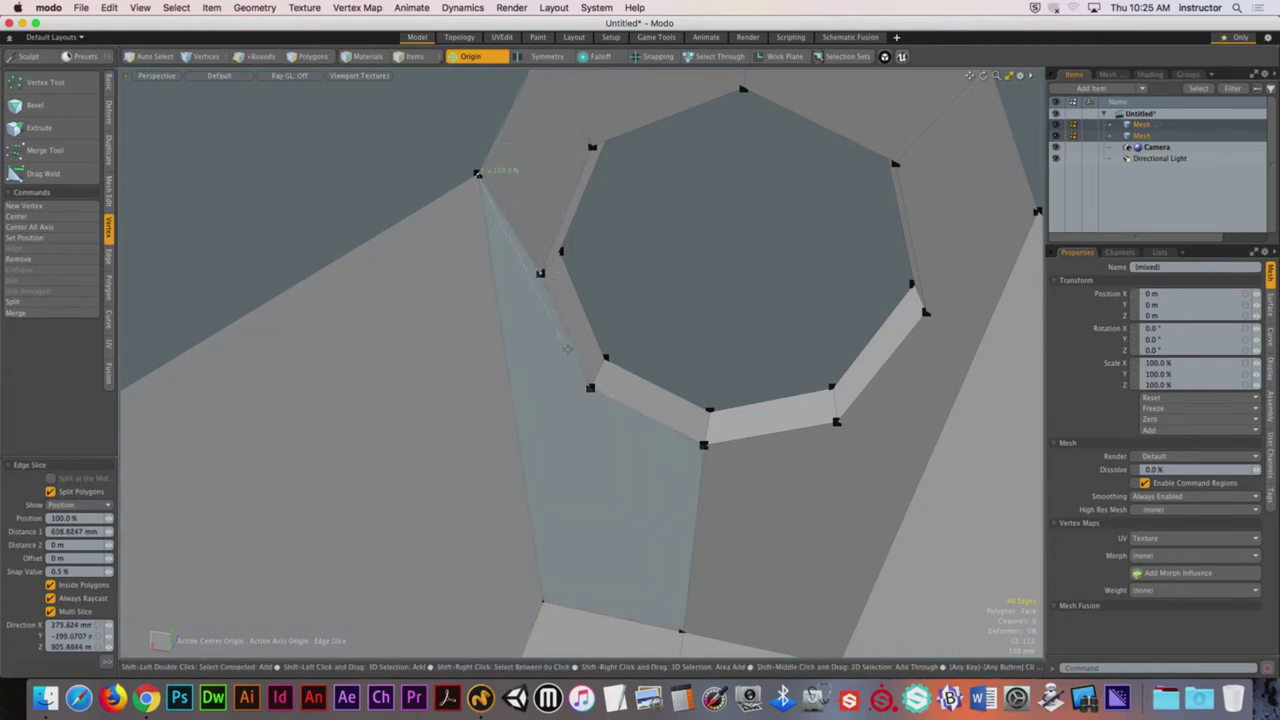
left_click(543, 600)
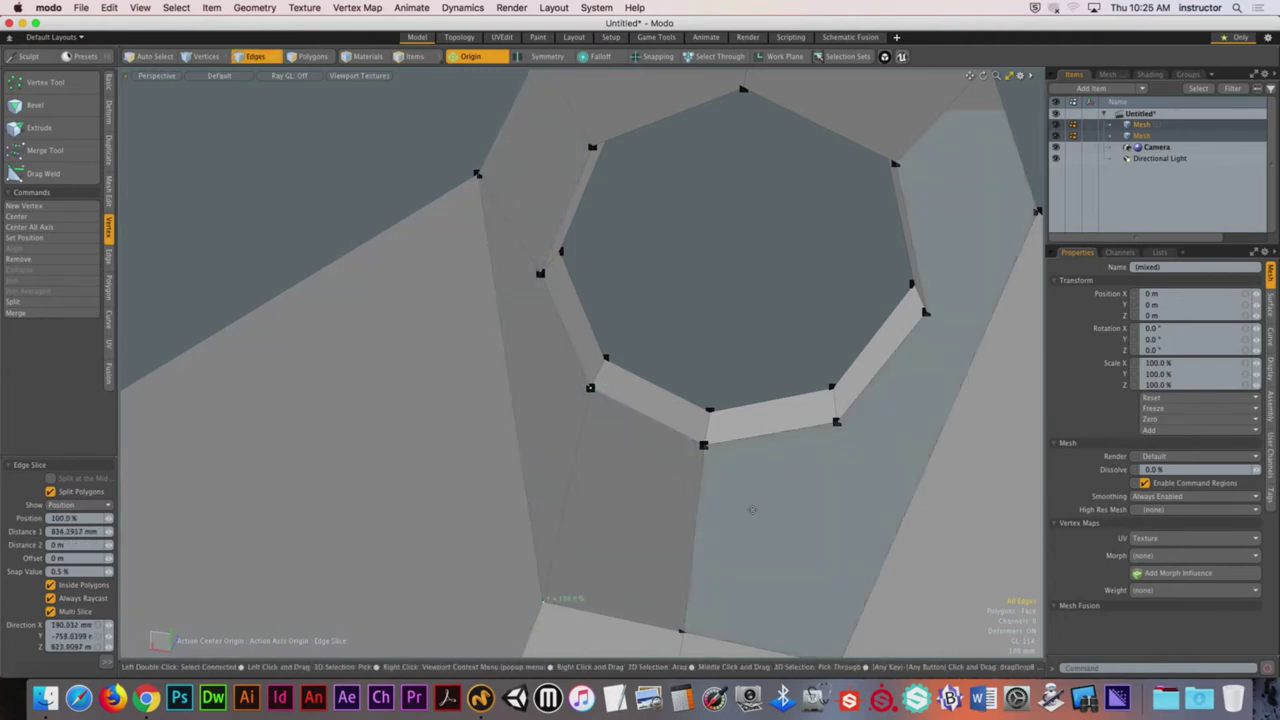
left_click_drag(752, 510, 745, 553, "alt")
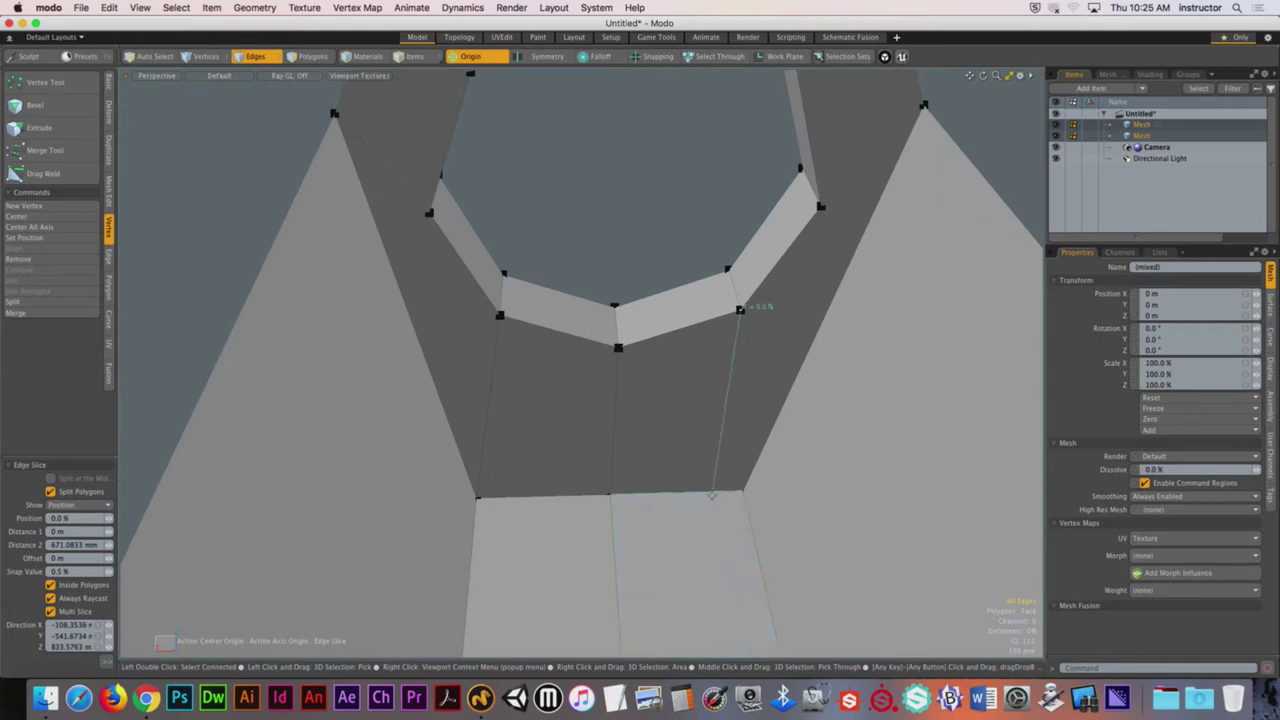
left_click_drag(790, 262, 822, 338, "alt")
key("space")
Step: After a smooth-preview check, select the hole's rim edge loop and start an Edge Bevel on it
key("Tab")
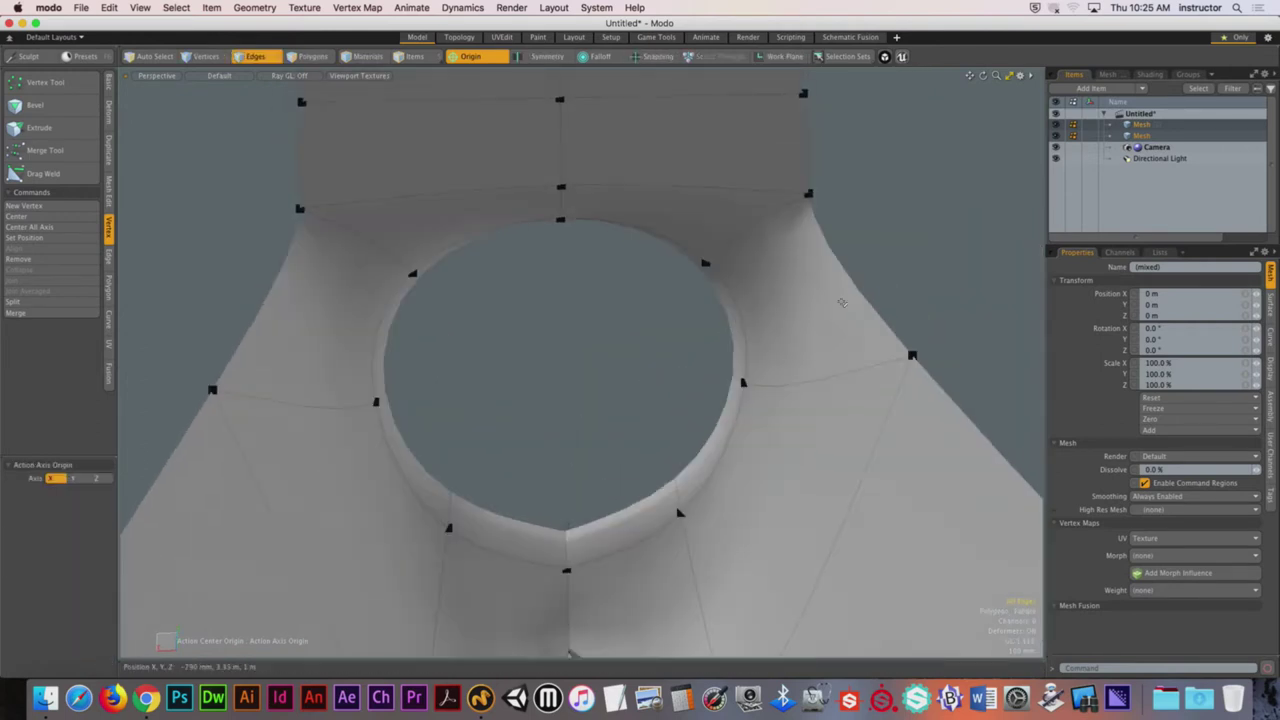
key("Tab")
left_click_drag(843, 301, 739, 424, "alt")
double_click(745, 346)
key("b")
left_click_drag(654, 446, 605, 451, "alt")
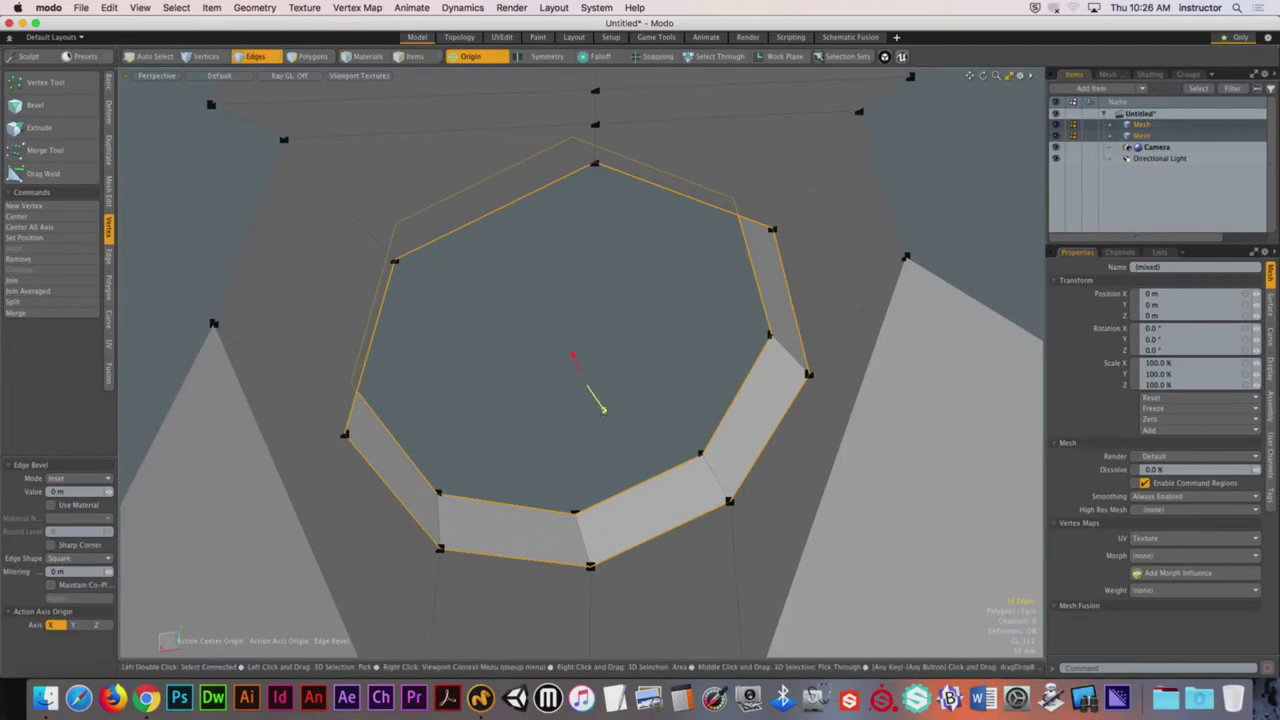
Step: Widen the edge bevel around the octagonal hole's rim to about 58 mm and drop the tool
left_click_drag(603, 411, 680, 411)
left_click_drag(600, 380, 640, 395, "alt")
key("space")
Step: Select the new edge loop around the hole, then pick a corner vertex below it
double_click(615, 405)
key("1")
left_click(609, 352)
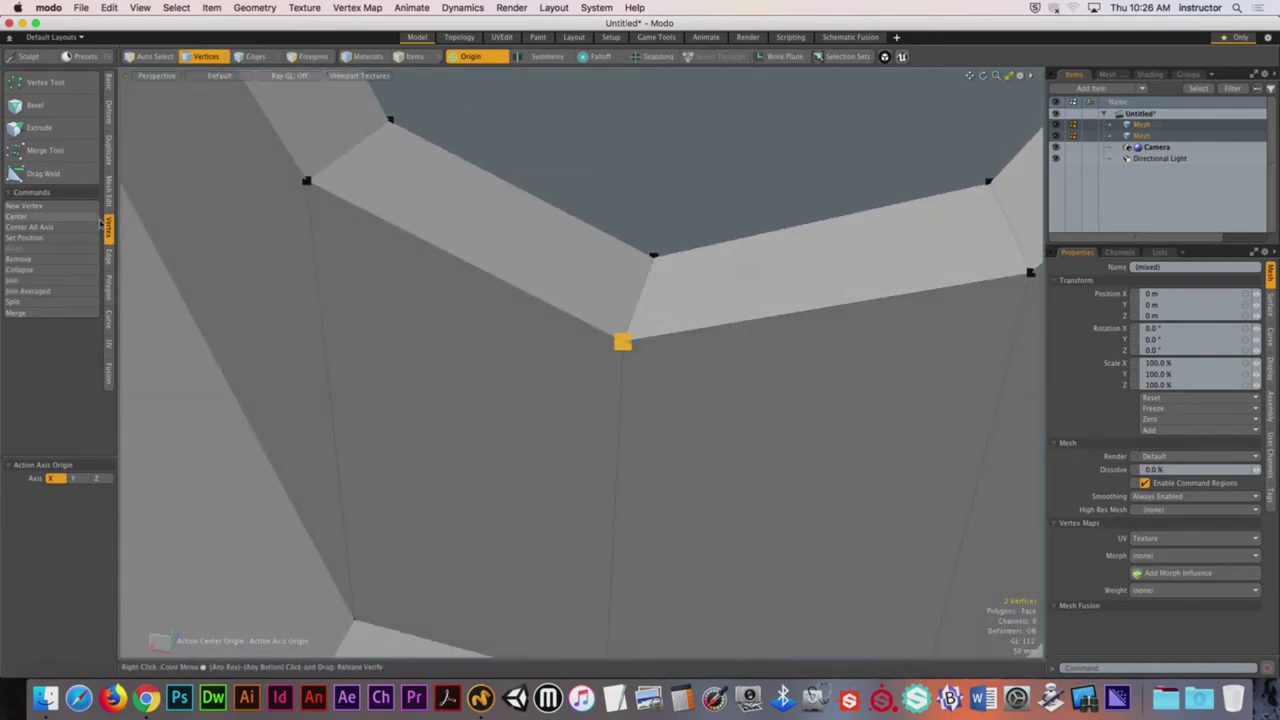
Step: Join the first selected vertex pair into a single vertex and preview the subdivision
left_click(16, 280)
key("Return")
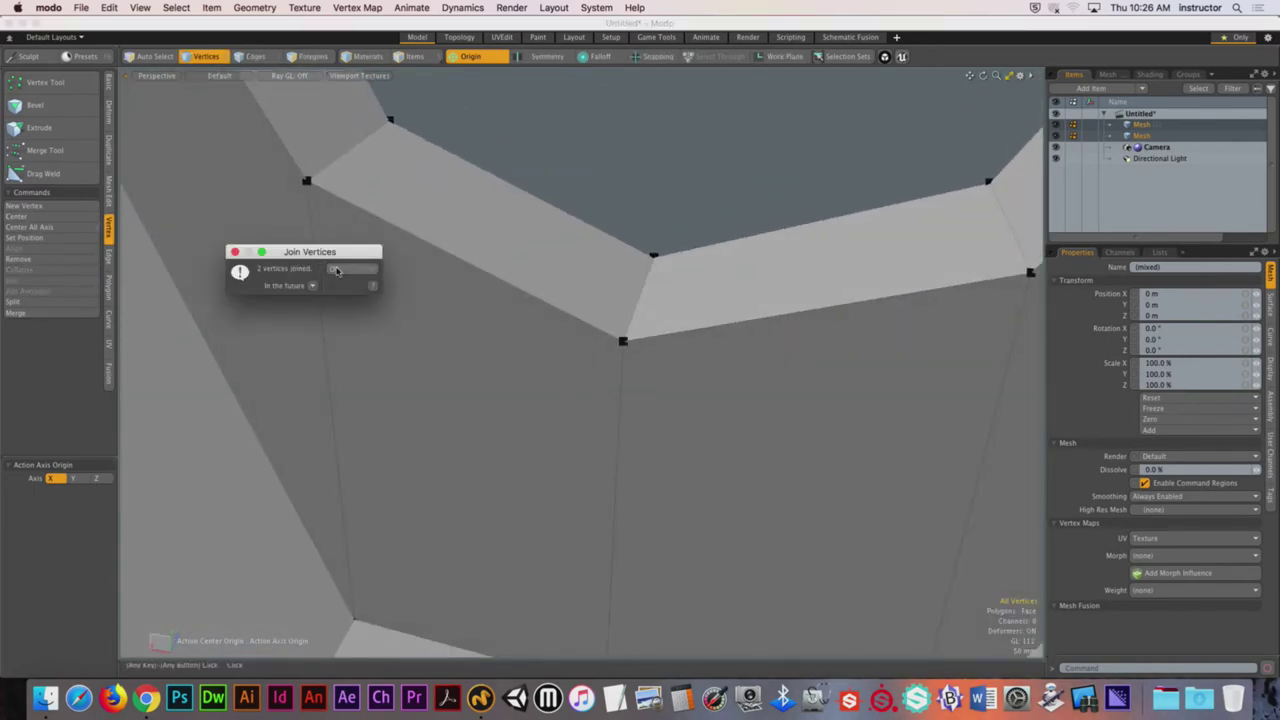
left_click(335, 270)
key("Tab")
key("Tab")
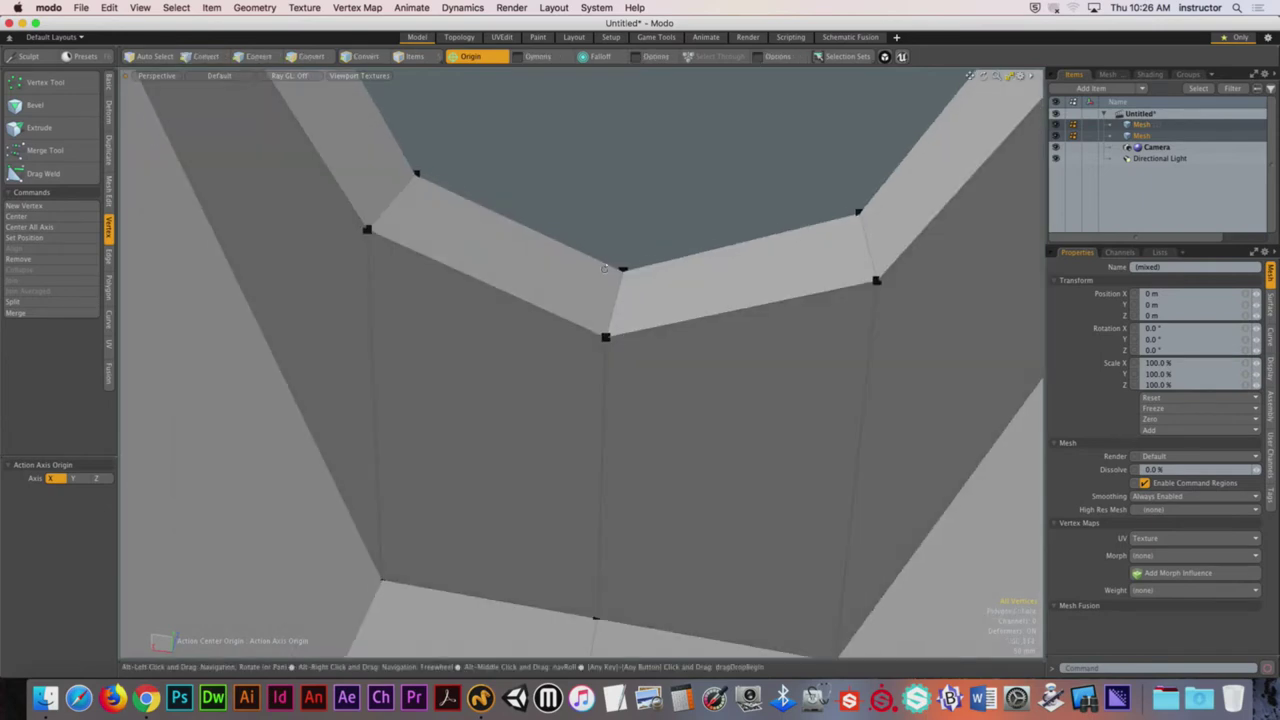
Step: Select the second stray vertex pair near the hole and join it into one vertex
key("1")
left_click(620, 270)
left_click(30, 281)
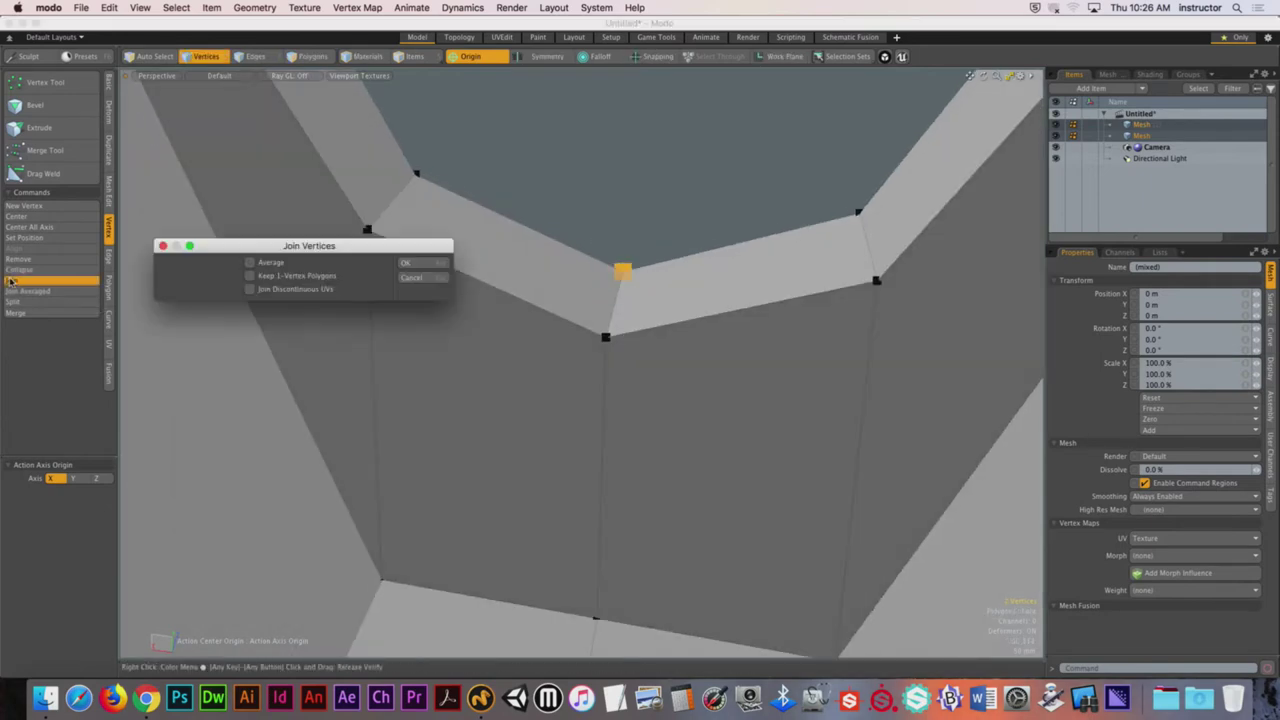
key("Return")
key("Return")
key("Tab")
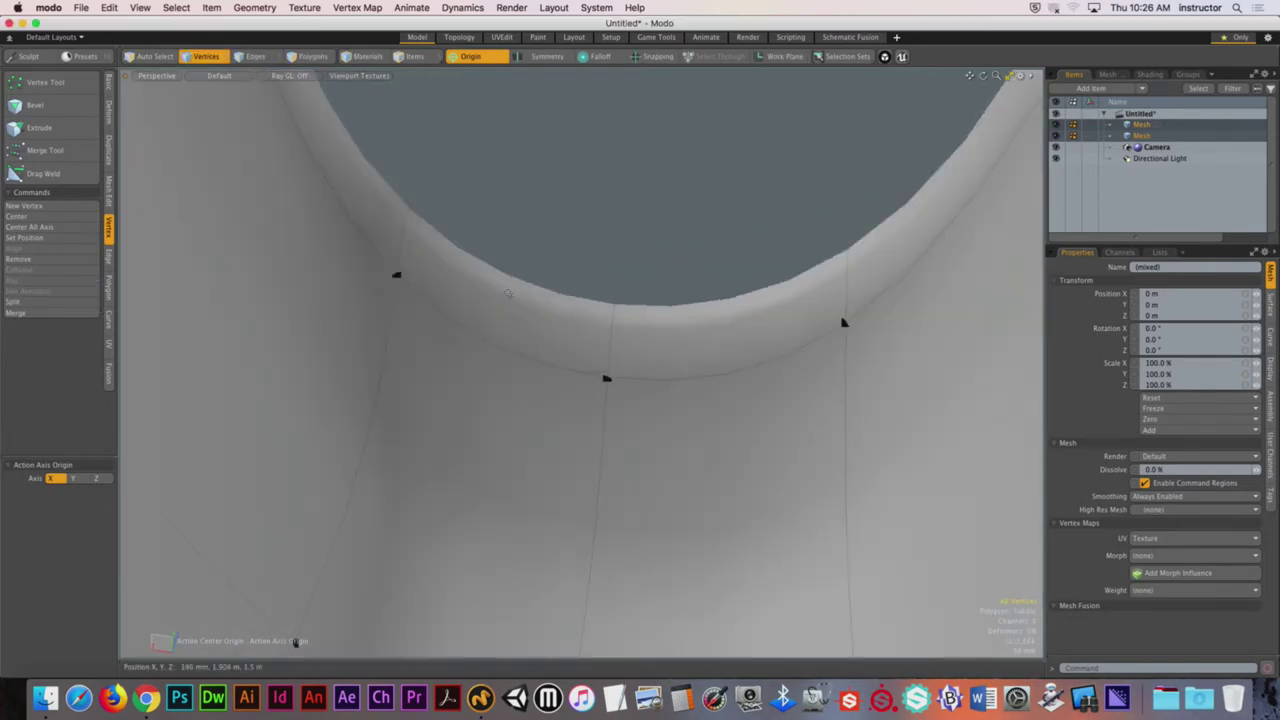
key("Tab")
Step: Orbit to face the entry hole and toggle the subdivision preview to check the joined vertices
left_click_drag(171, 286, 726, 352, "alt")
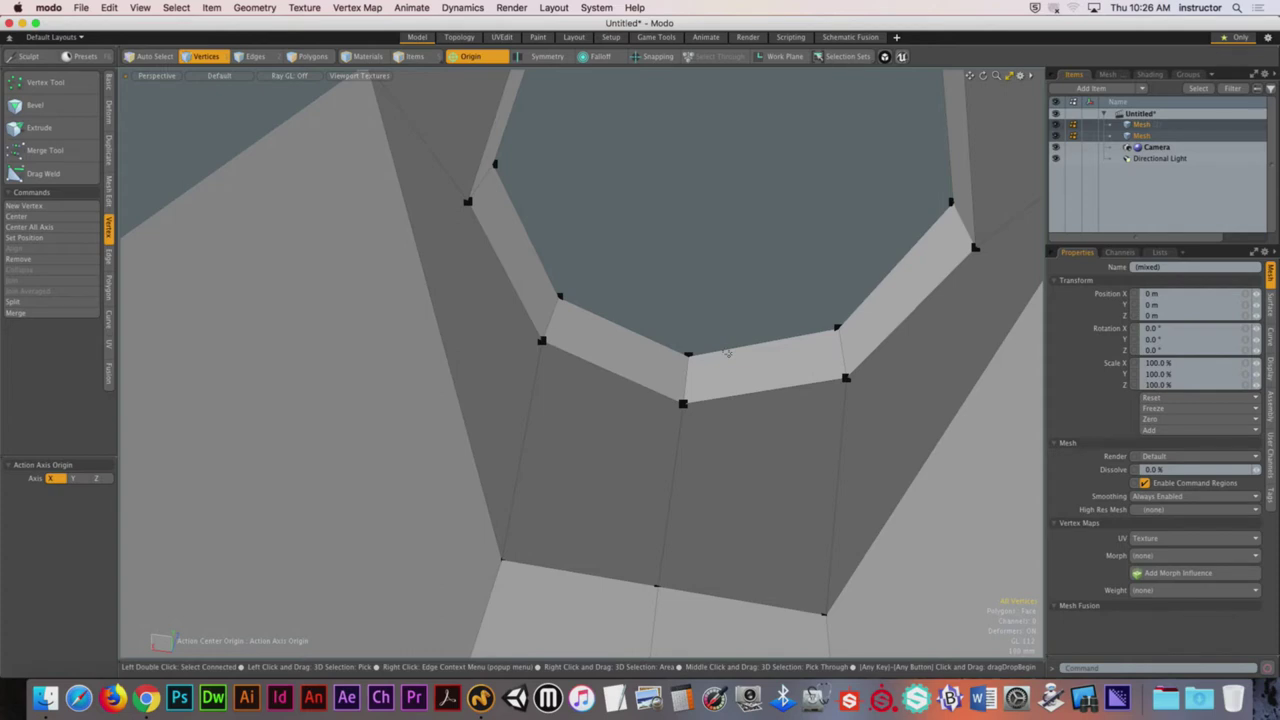
scroll(727, 353, "down", 3)
left_click_drag(671, 357, 679, 371, "alt")
key("Tab")
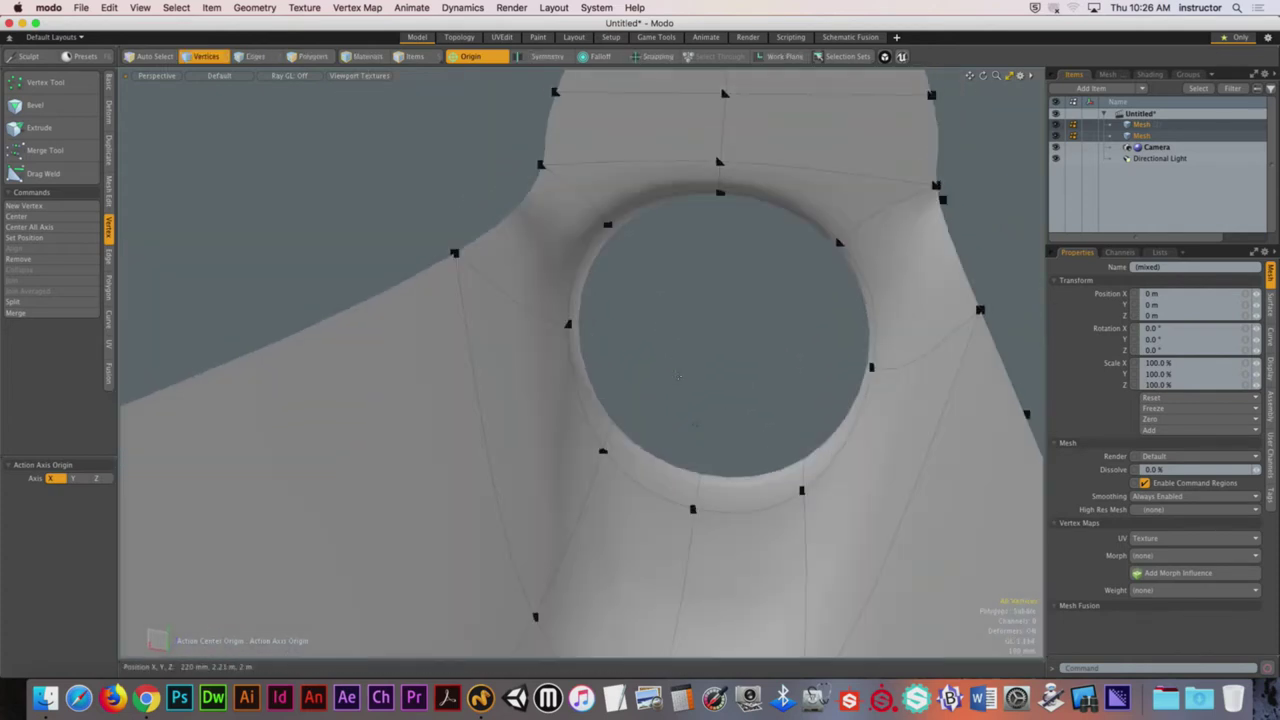
key("Tab")
Step: Add the hole's outer edge loop to the selection and bevel both loops with Edge Bevel
key("2")
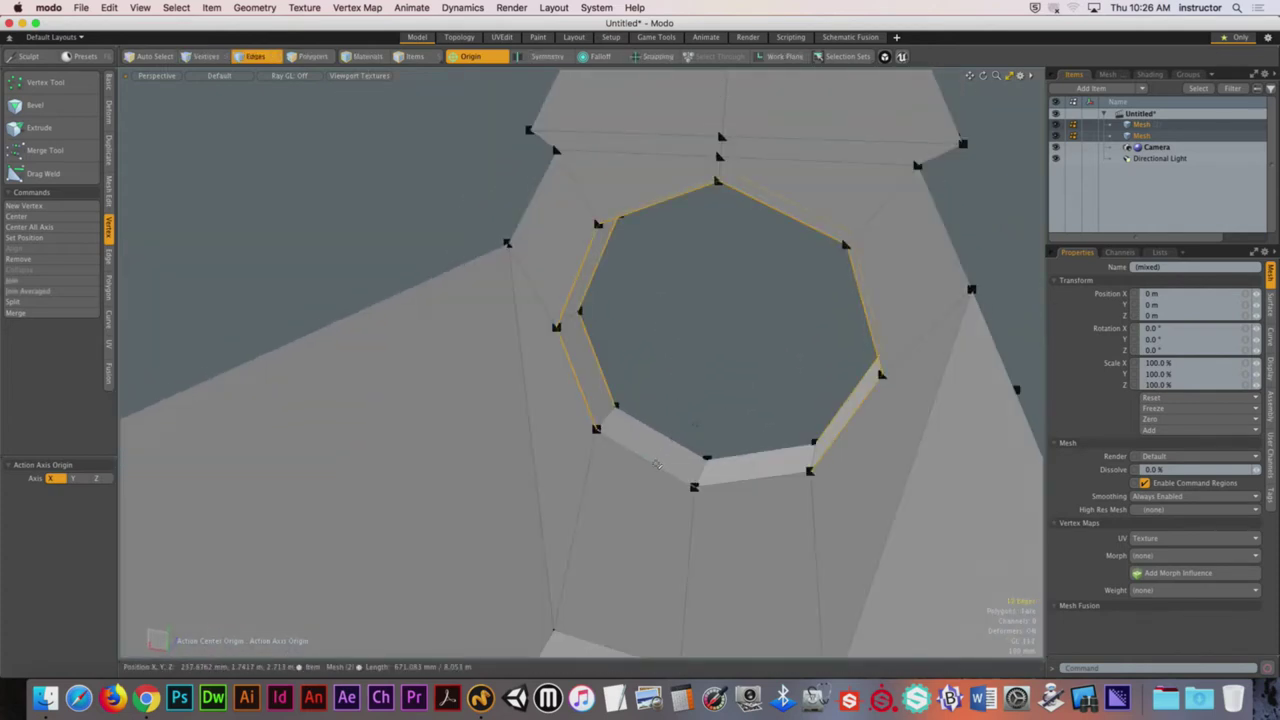
double_click(657, 464, "shift")
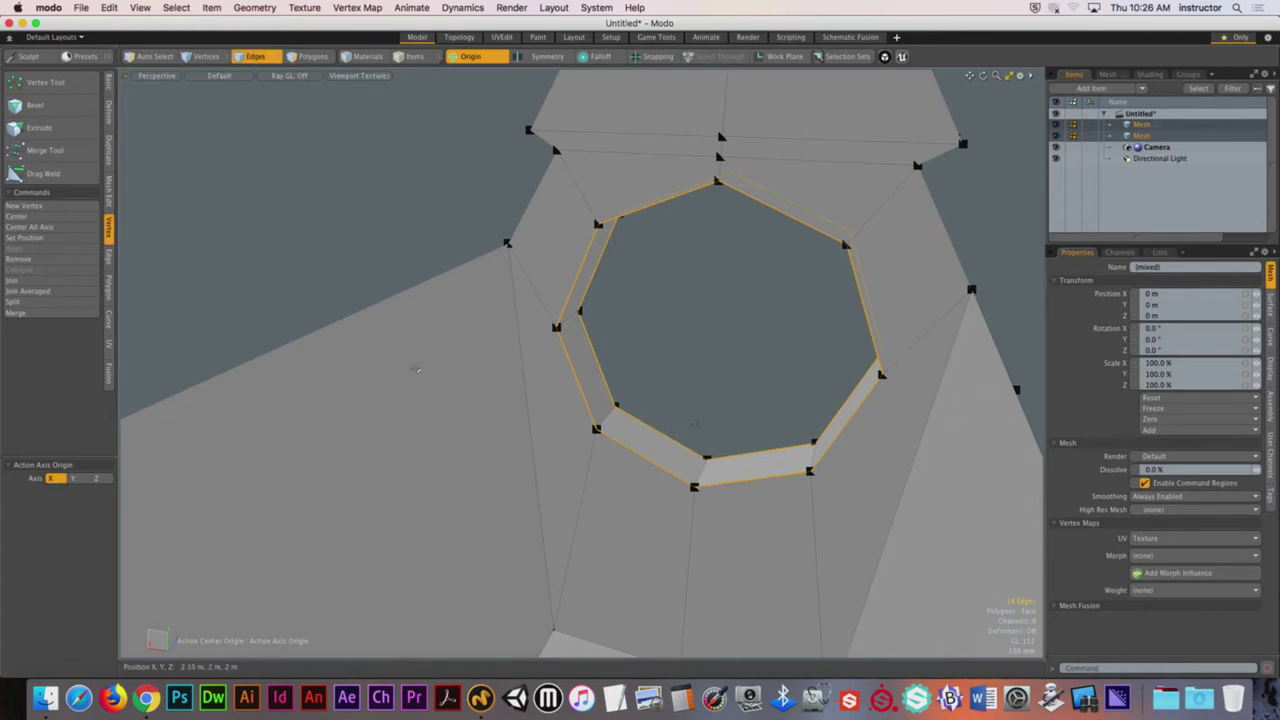
key("b")
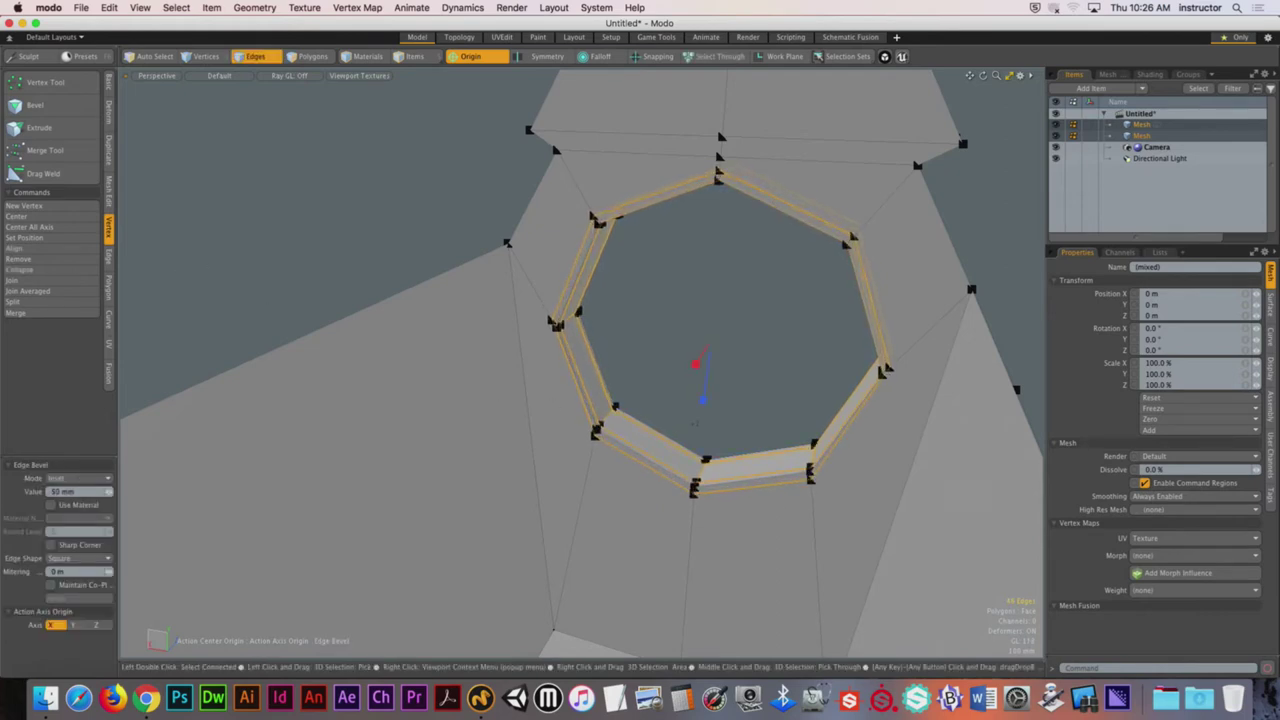
left_click_drag(695, 423, 558, 357, "alt")
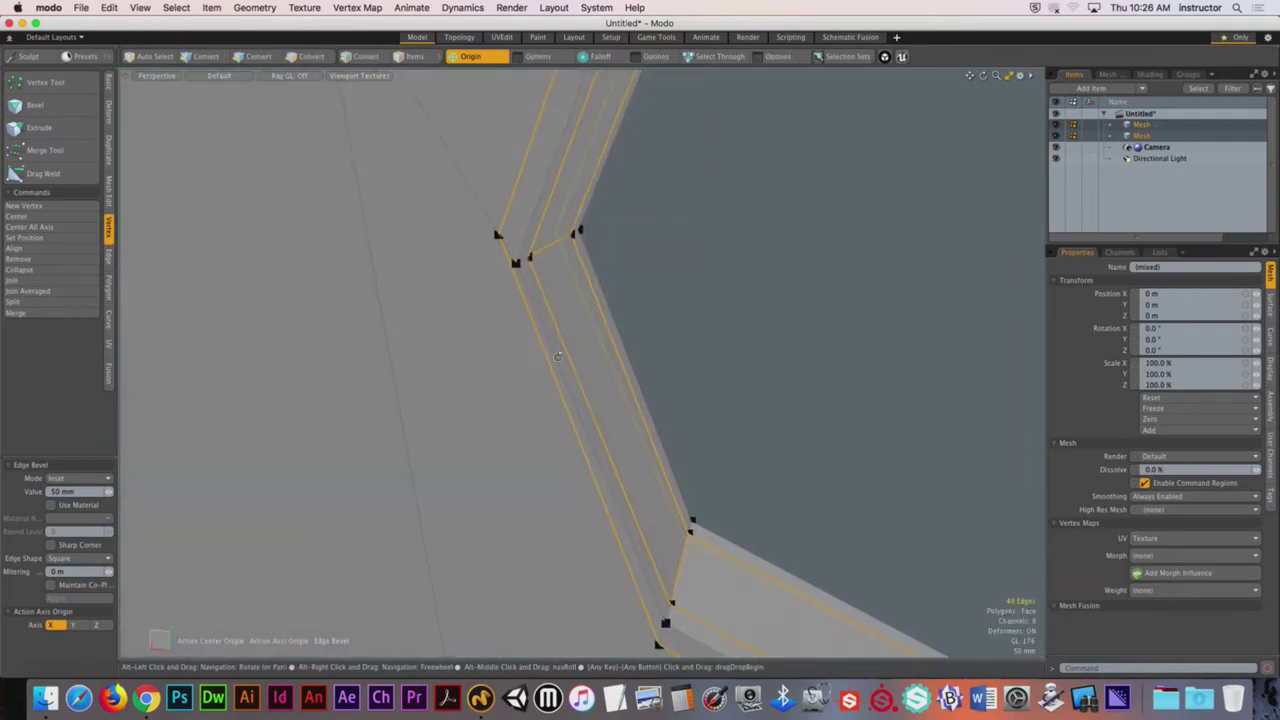
left_click_drag(497, 233, 605, 380, "alt")
left_click_drag(517, 330, 591, 320, "ctrl+alt")
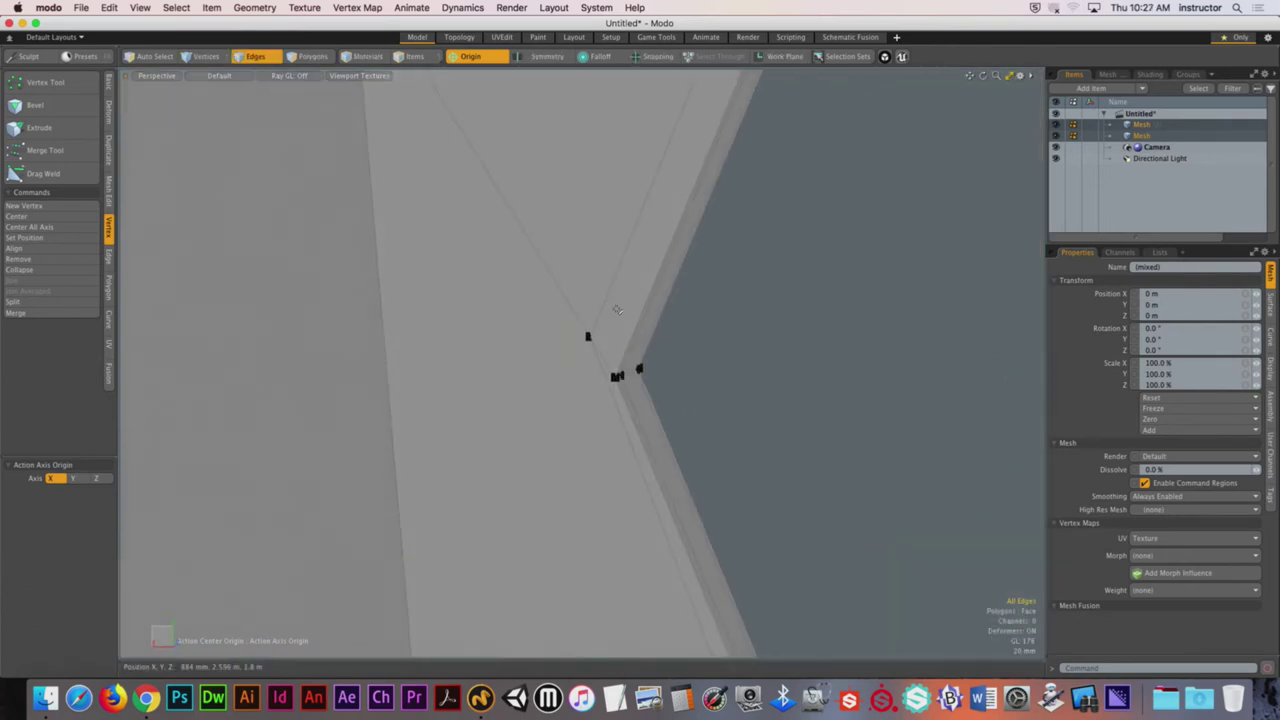
Step: Slide the bevel's stray corner vertex down and left into line with the octagon
key("1")
key("w")
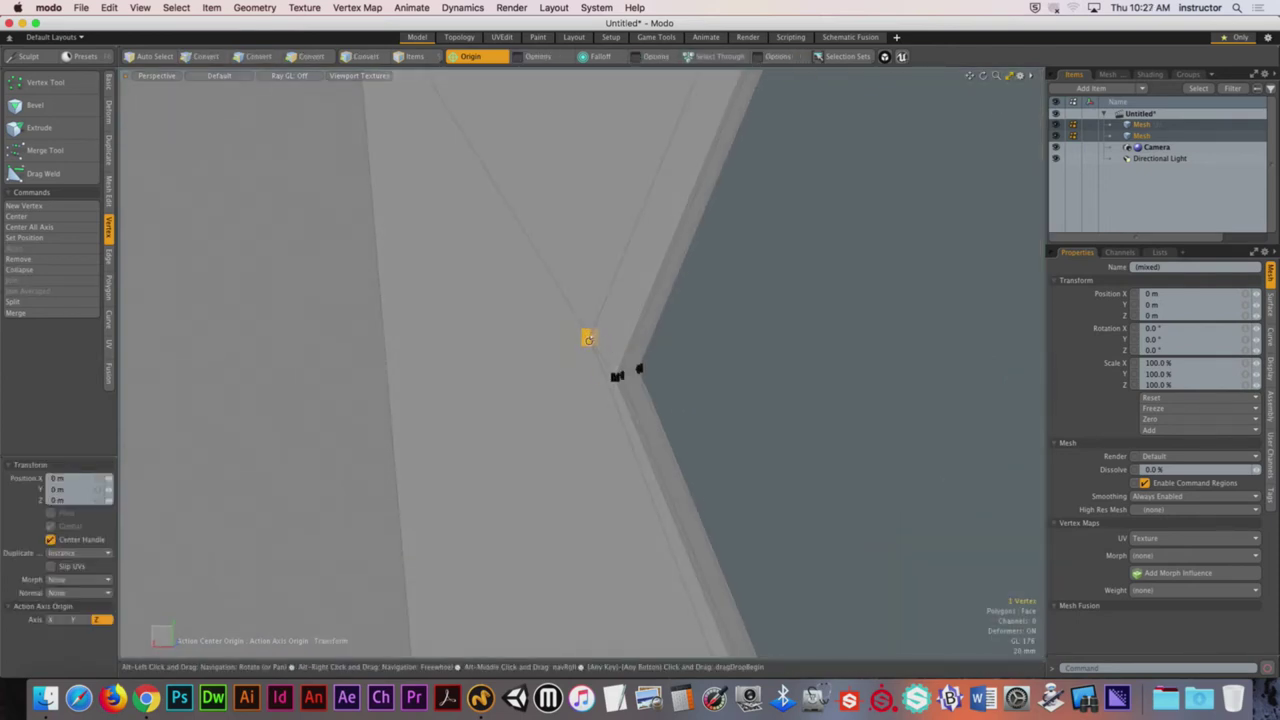
left_click(485, 62)
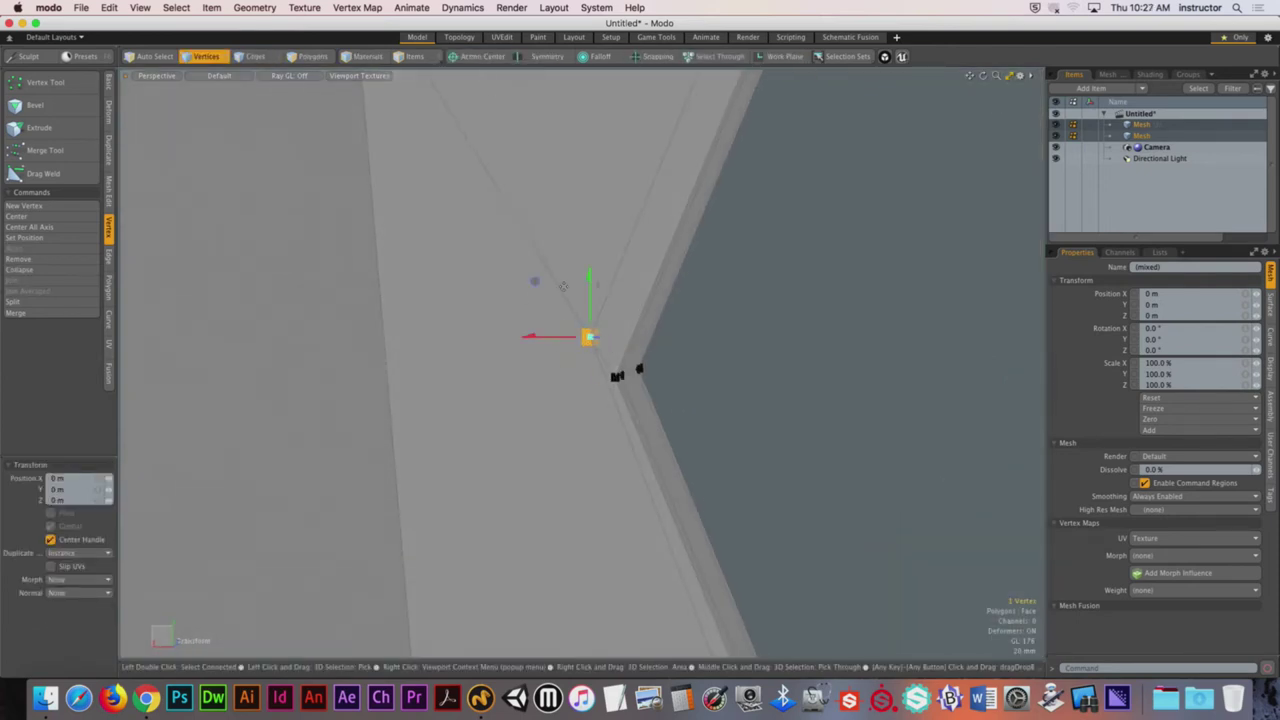
left_click_drag(535, 281, 625, 332)
left_click_drag(668, 281, 593, 317, "alt")
scroll(931, 366, "down", 3)
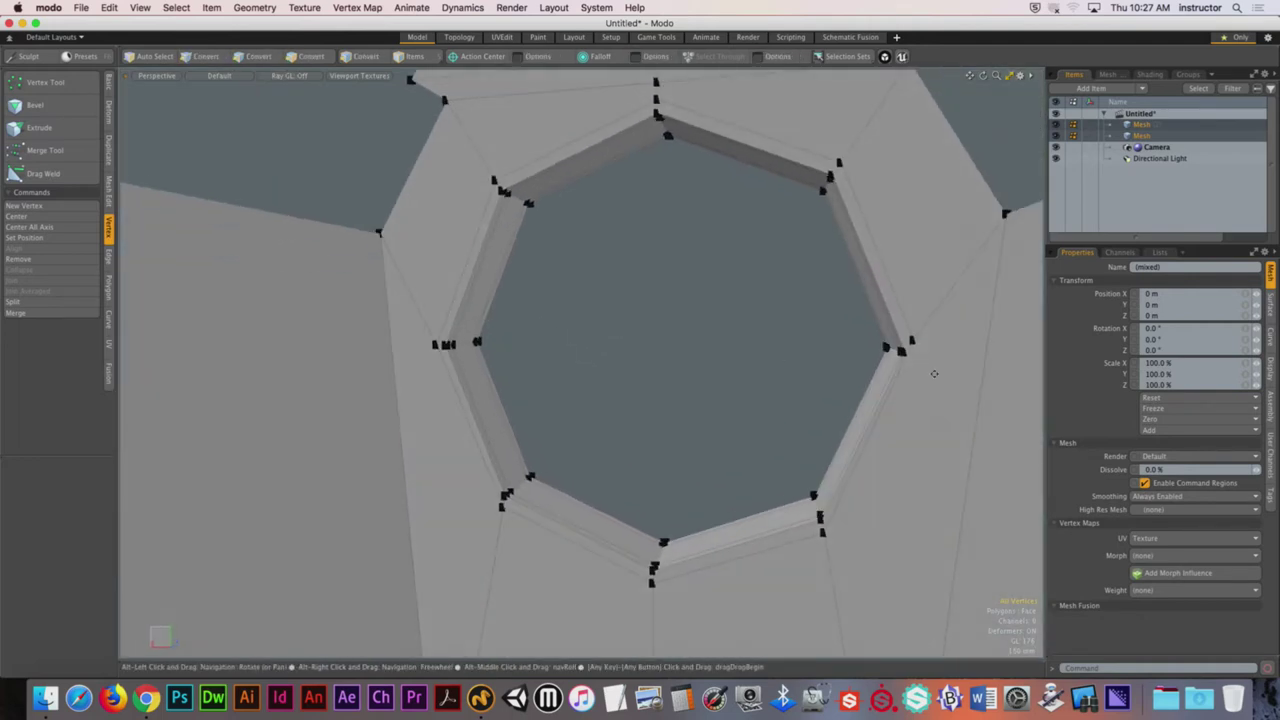
scroll(851, 349, "up", 10)
Step: Nudge the hole's right corner vertex into place and inspect the smoothed subdivision preview
key("w")
left_click_drag(775, 322, 774, 328)
scroll(770, 330, "down", 3)
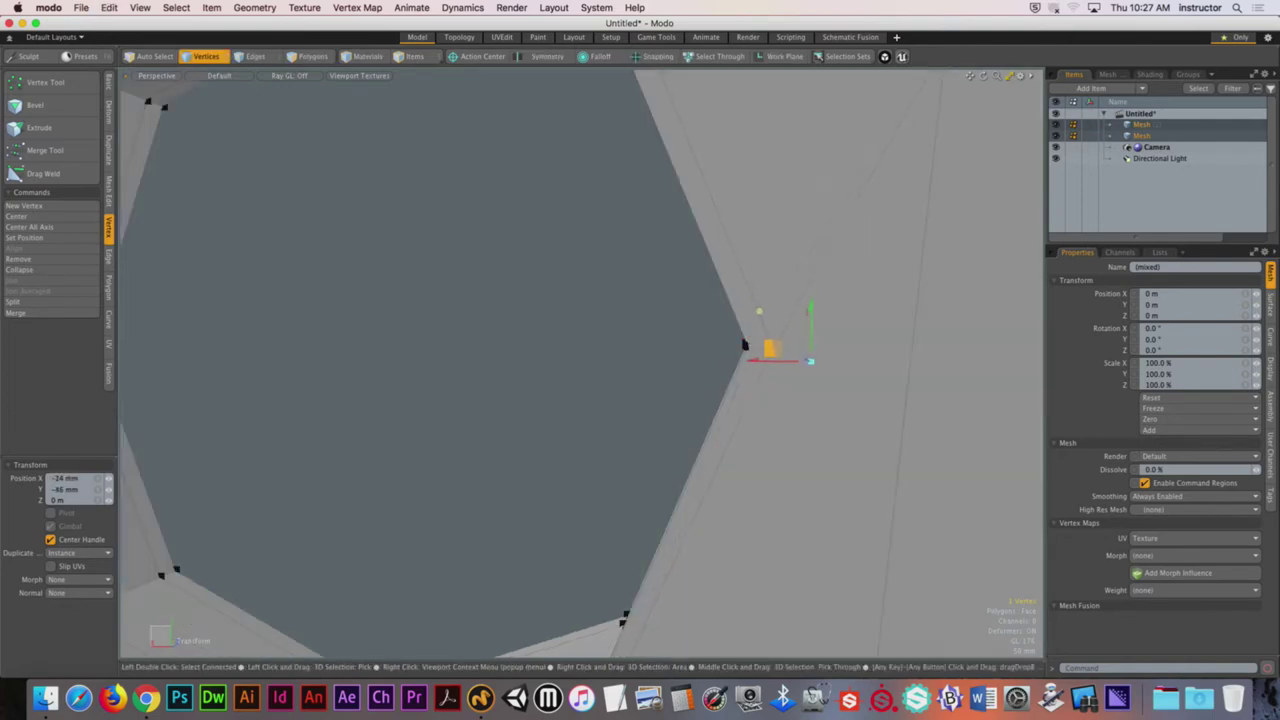
key("space")
left_click_drag(770, 370, 640, 440, "alt")
key("Tab")
left_click_drag(593, 493, 610, 364, "alt")
Step: Set Show Vertices to Never in 3D Viewport Properties, then switch back to the faceted polygon cage
key("1")
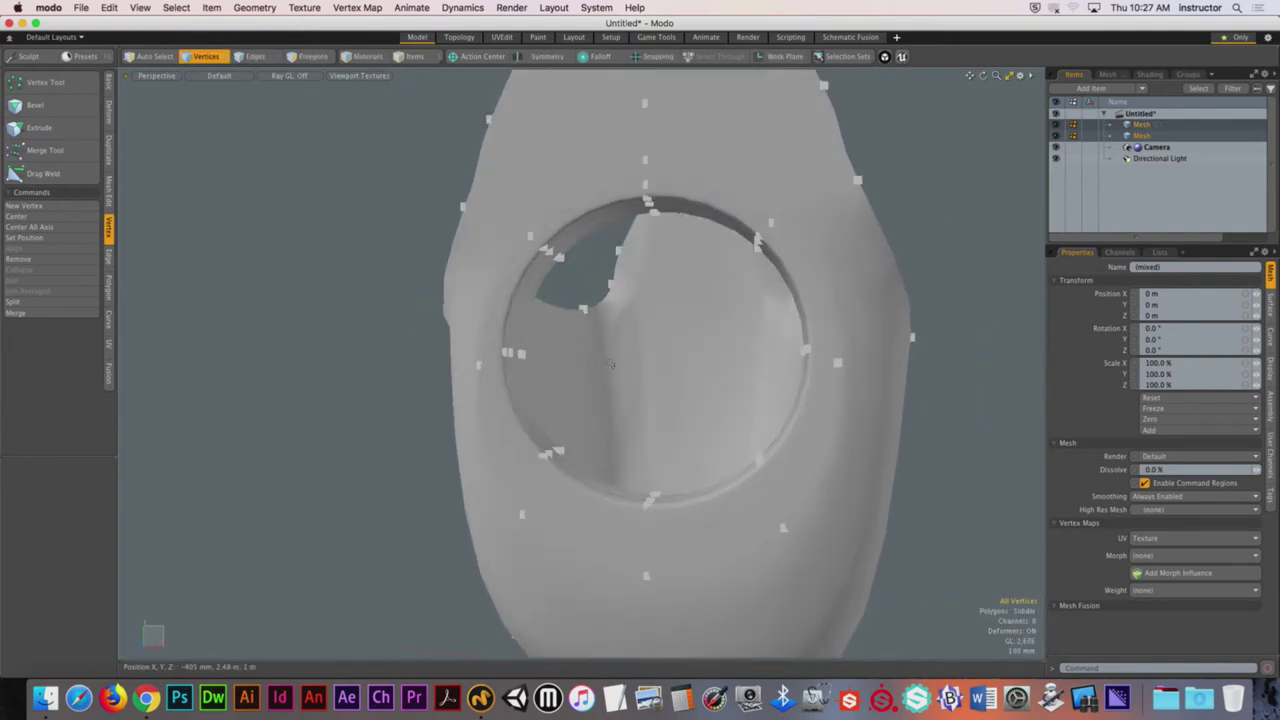
key("o")
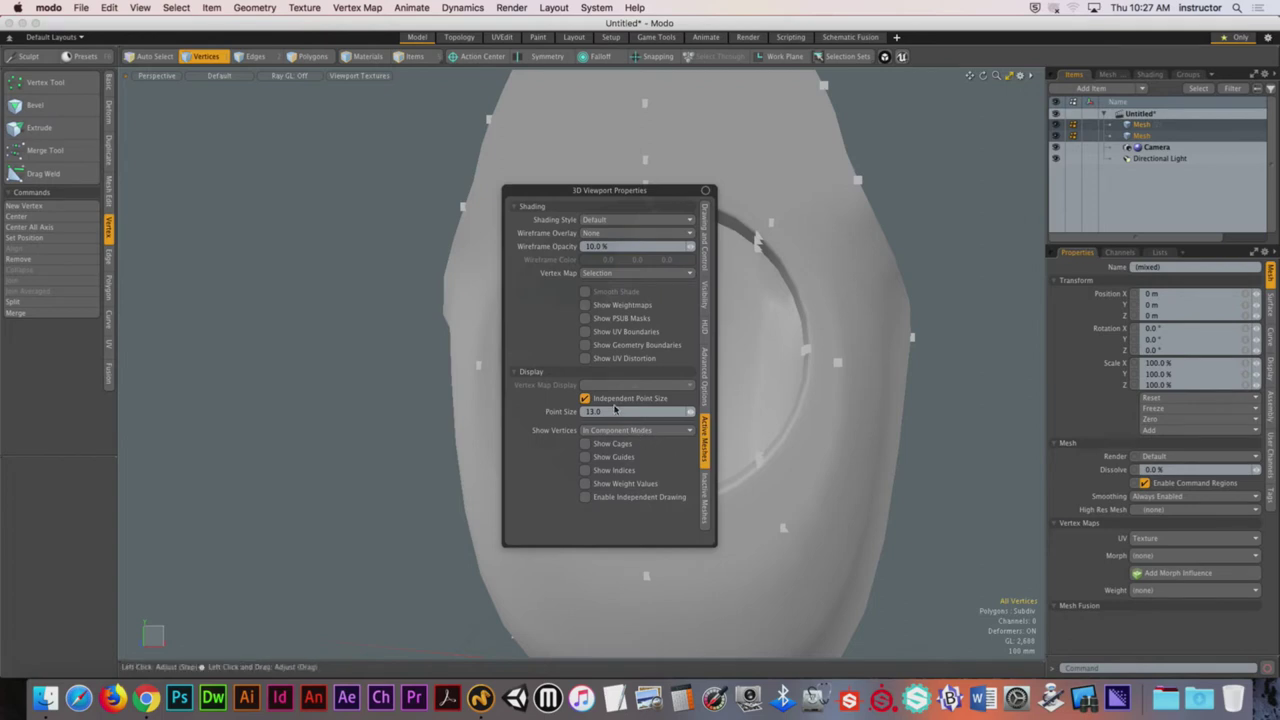
left_click(612, 430)
left_click(614, 451)
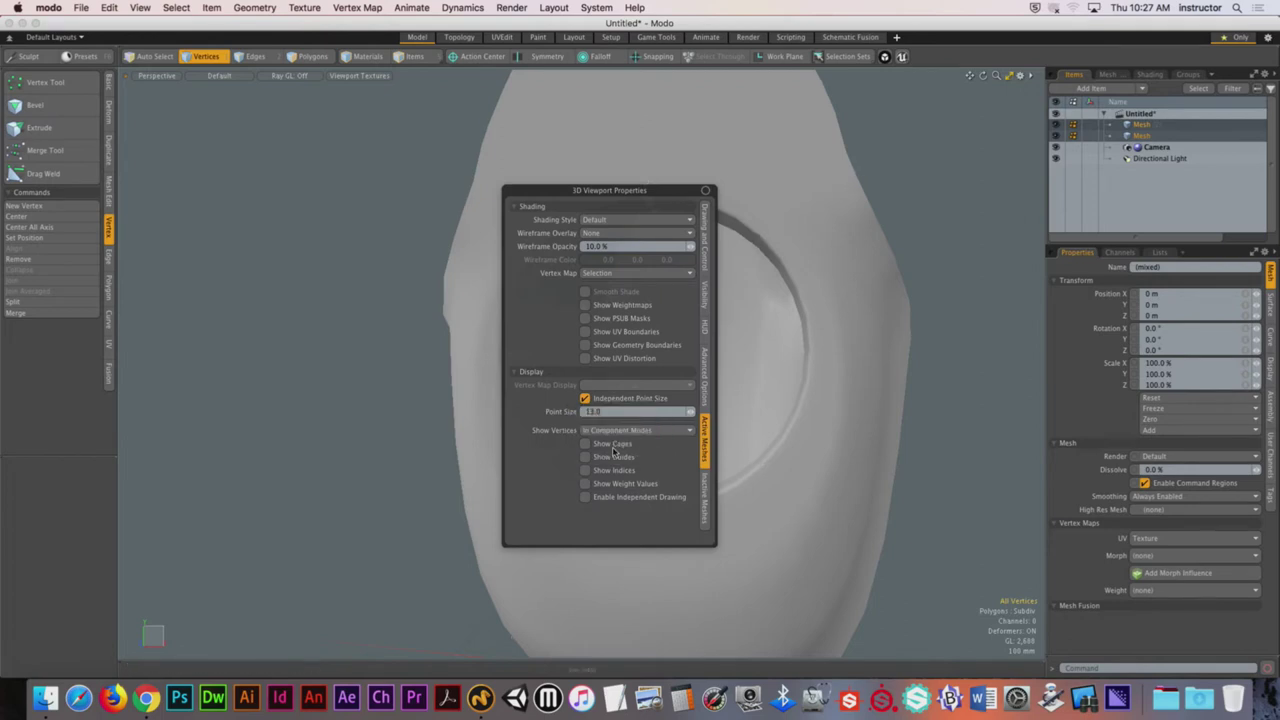
left_click_drag(925, 309, 670, 346, "alt")
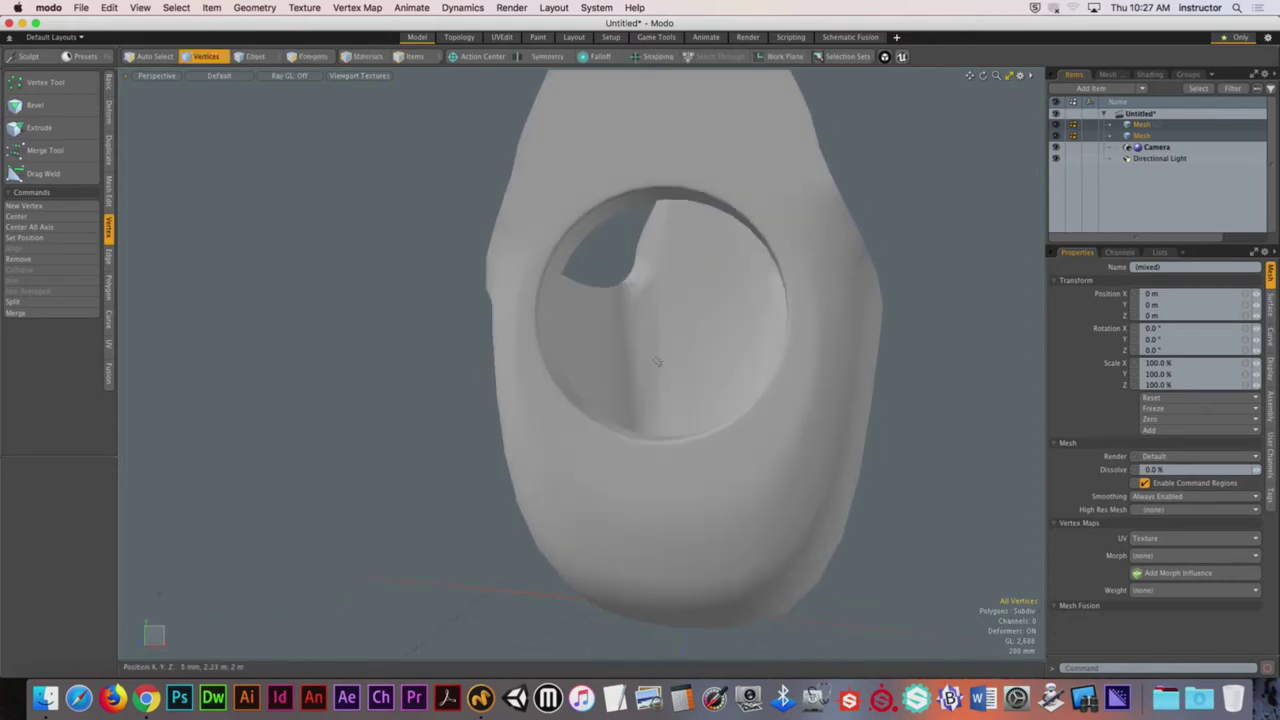
key("Tab")
left_click_drag(657, 362, 643, 335, "alt")
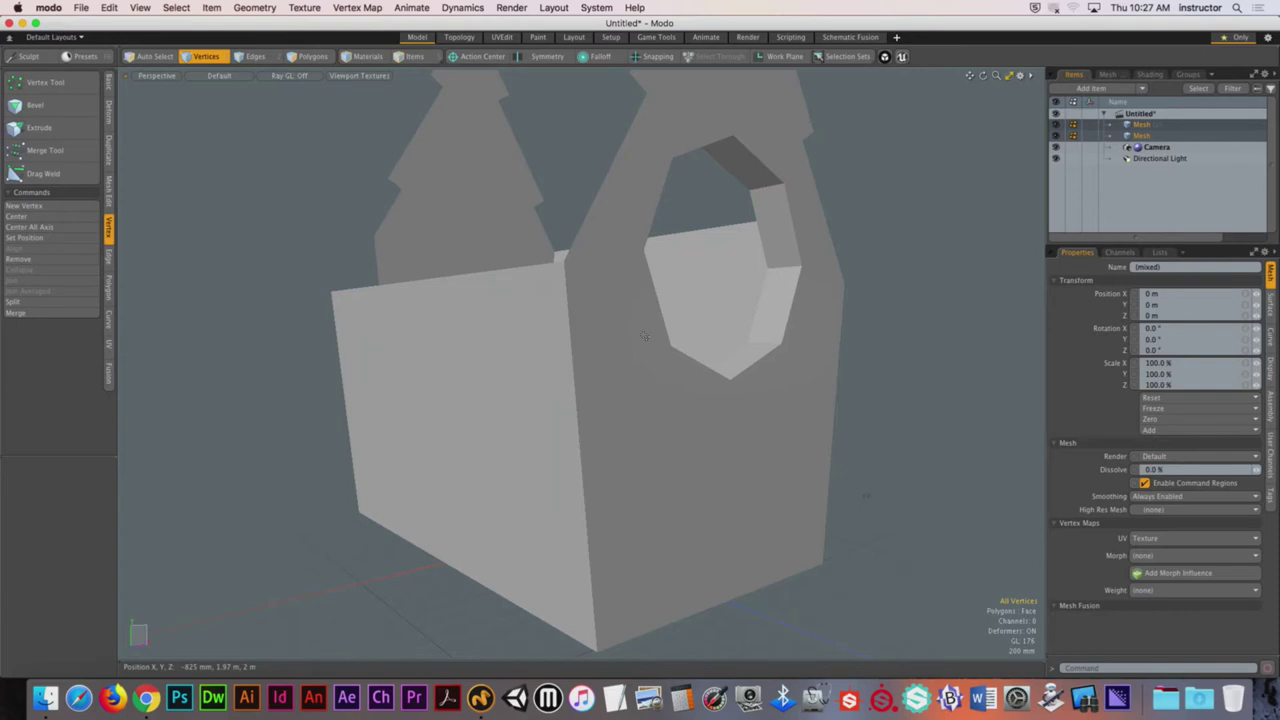
left_click_drag(645, 337, 609, 387, "alt")
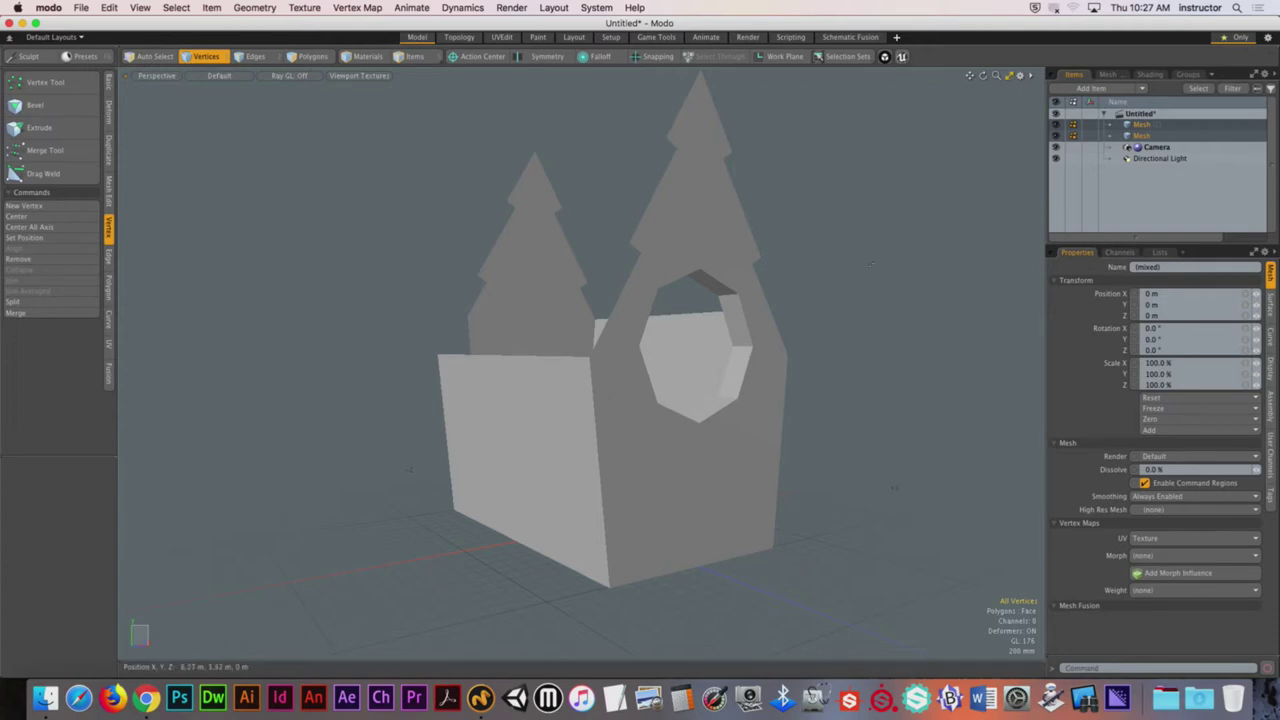
left_click_drag(862, 256, 548, 300, "alt")
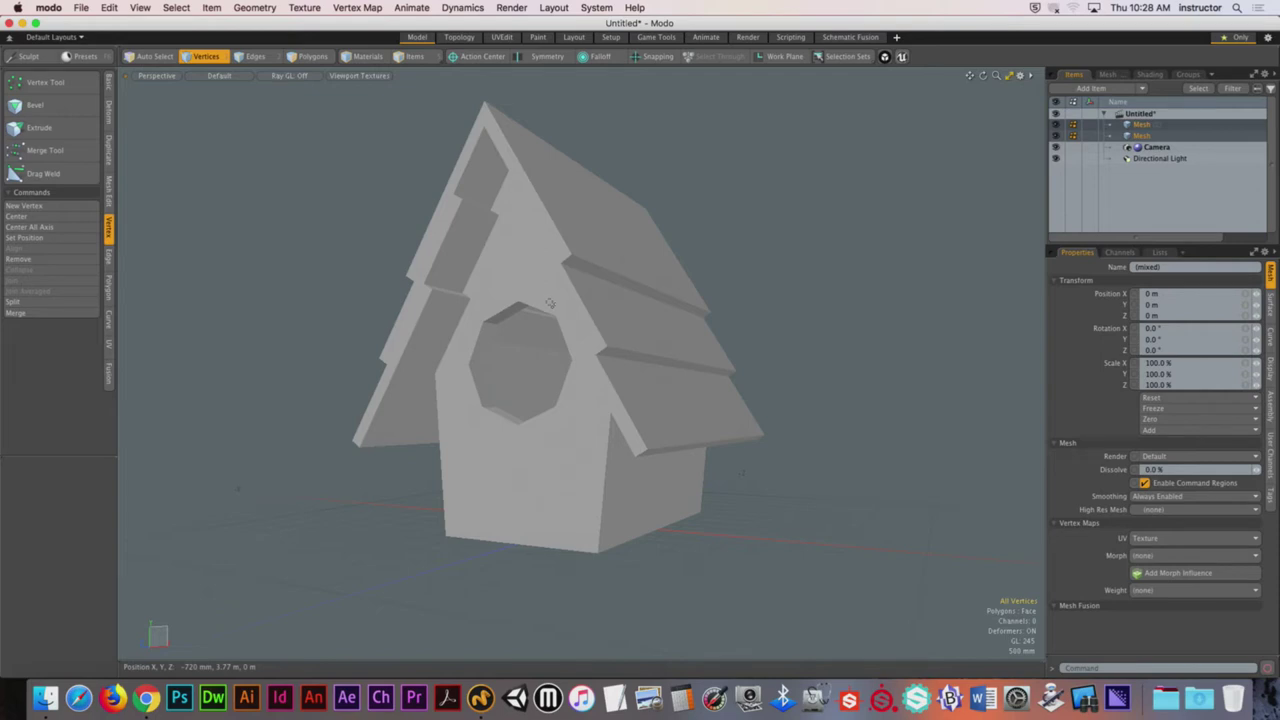
left_click_drag(560, 298, 594, 343, "alt")
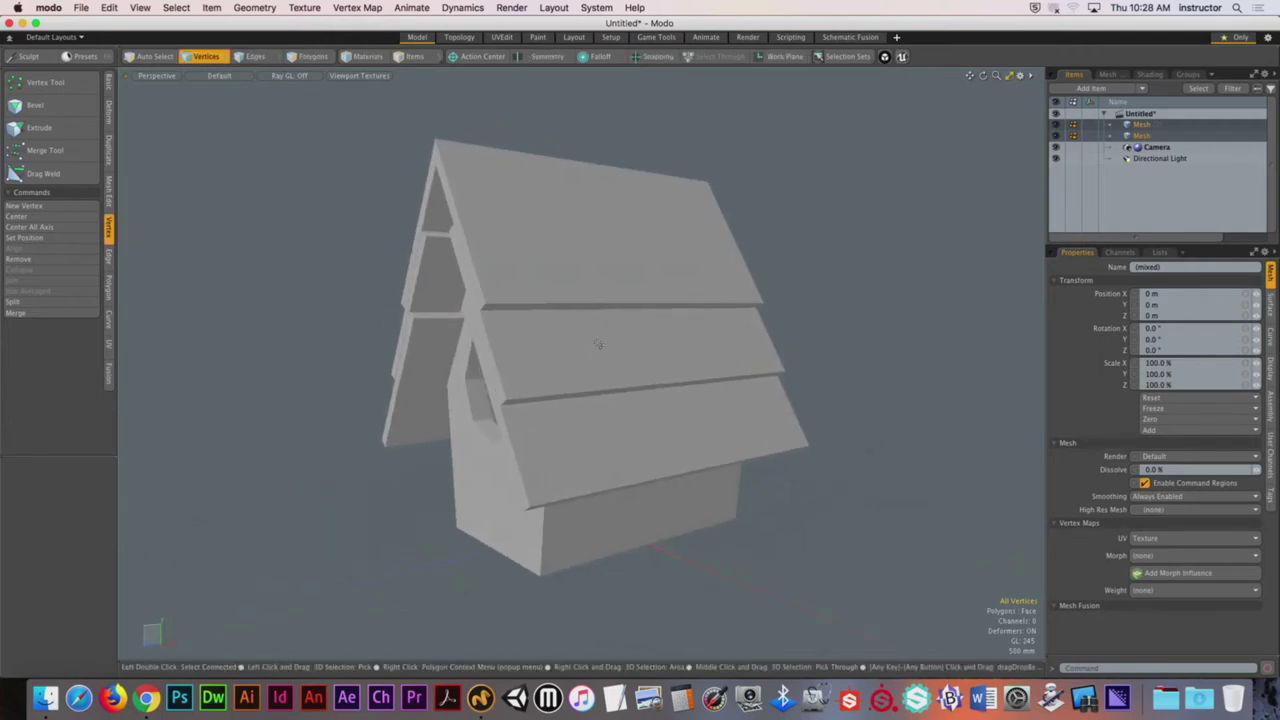
Step: Start a maximized preview render of the birdhouse in the Render layout
left_click(747, 37)
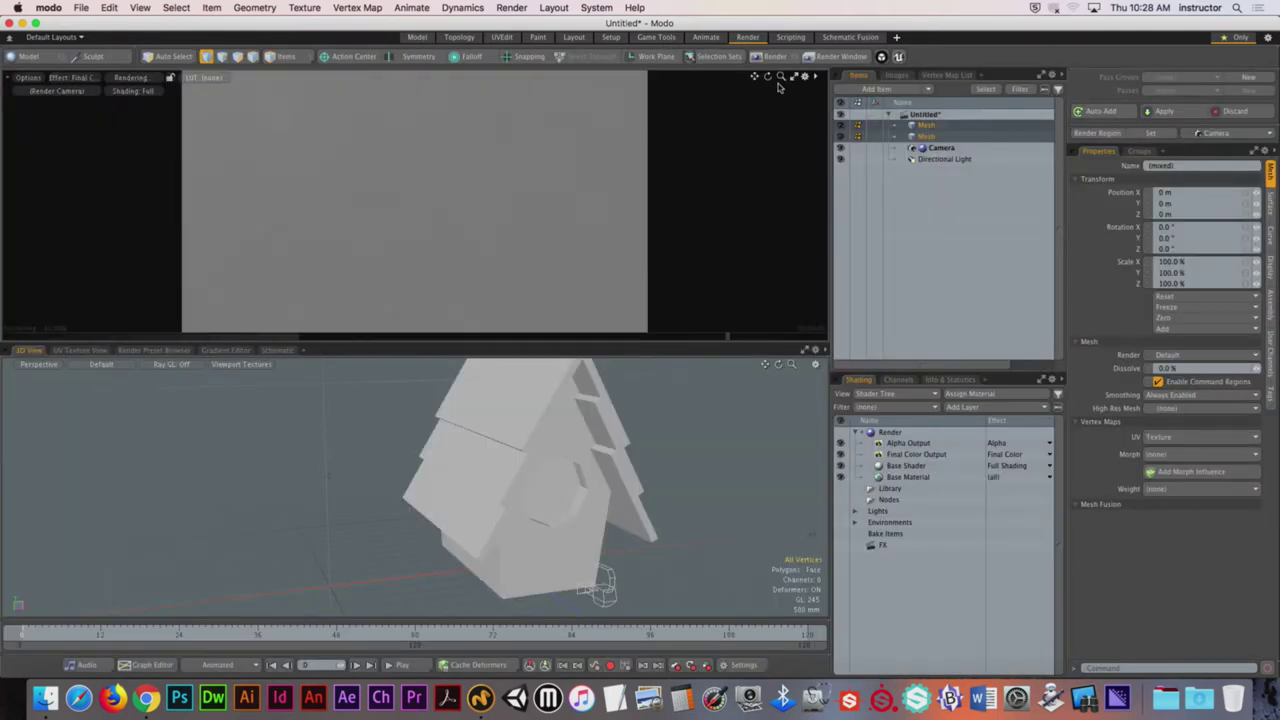
left_click(793, 77)
left_click(405, 345)
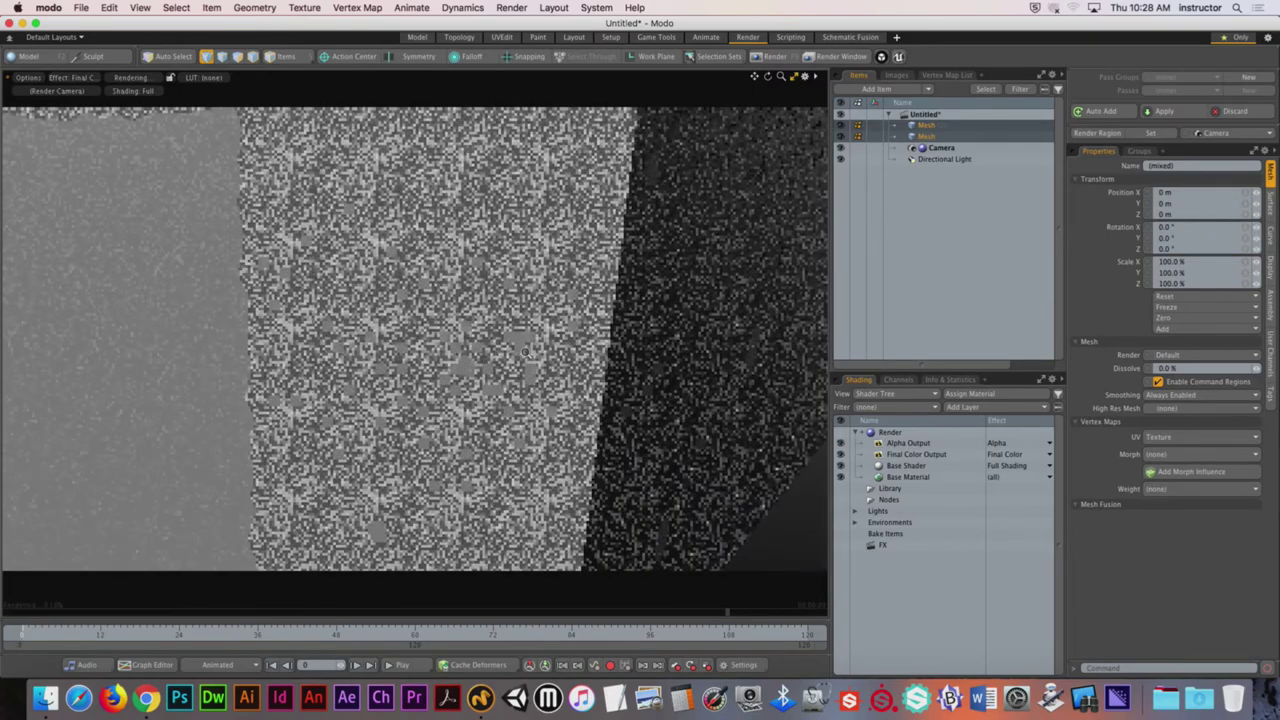
Step: Set the preview's LUT to sRGB and orbit the render camera around the birdhouse
left_click(210, 78)
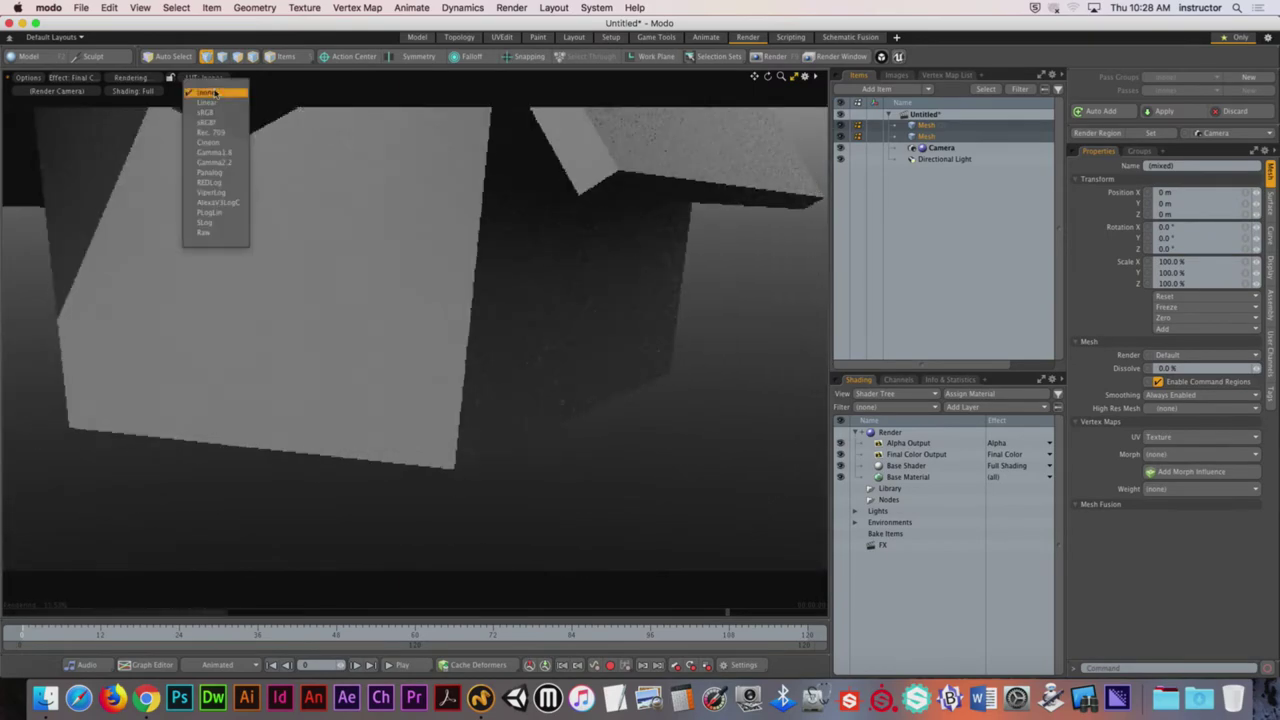
left_click(218, 119)
left_click_drag(505, 327, 409, 305, "alt")
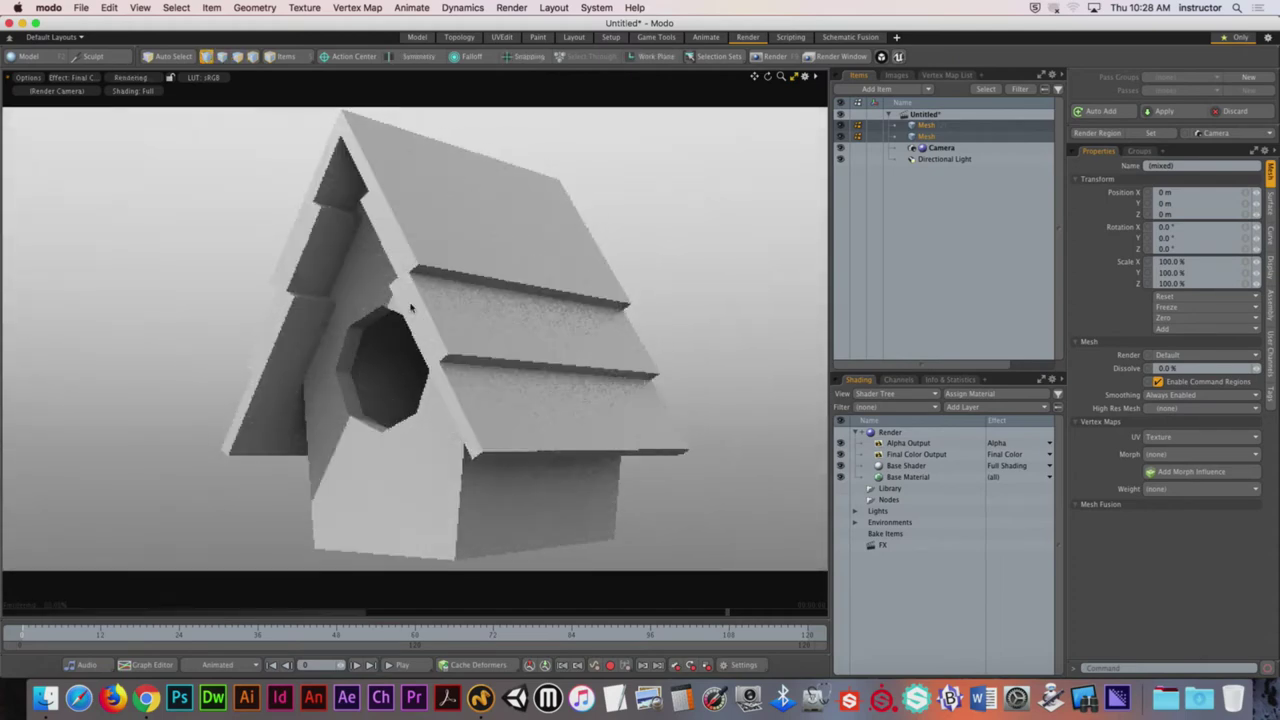
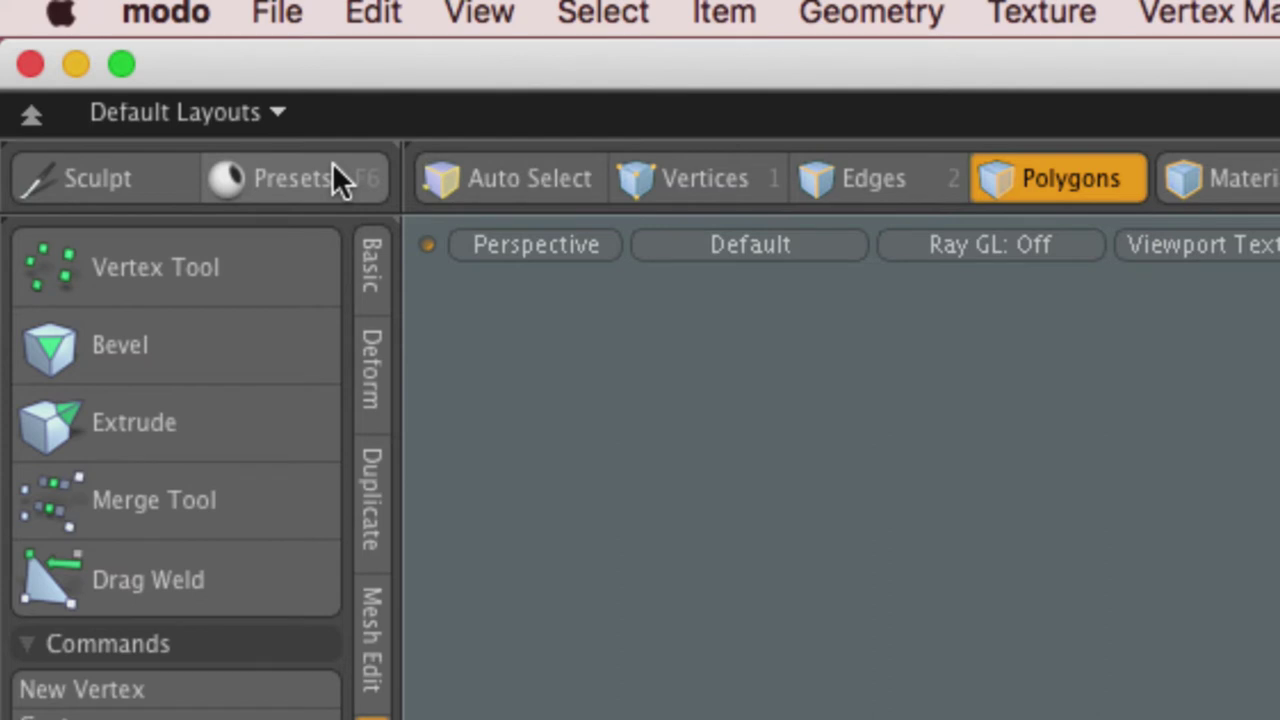
Step: Convert the roof polygon selection to edges with the Ctrl-revealed Edges convert option
key("ctrl")
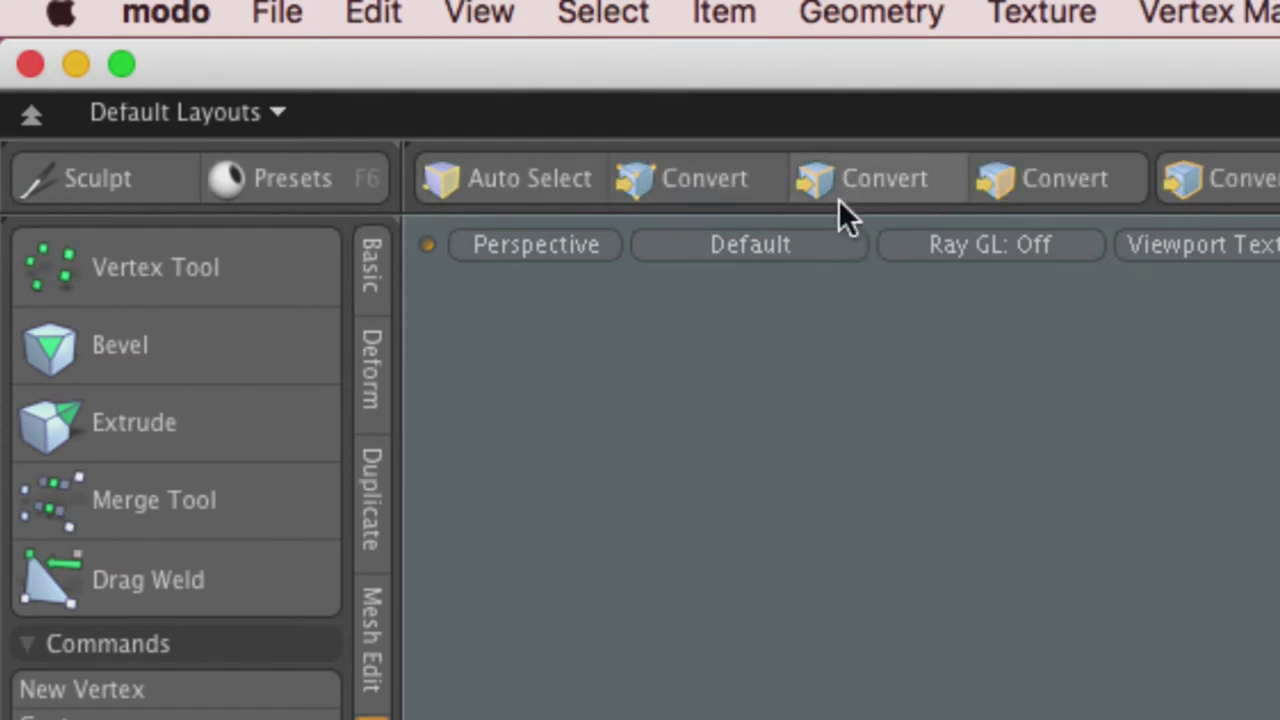
left_click(1021, 182, "ctrl")
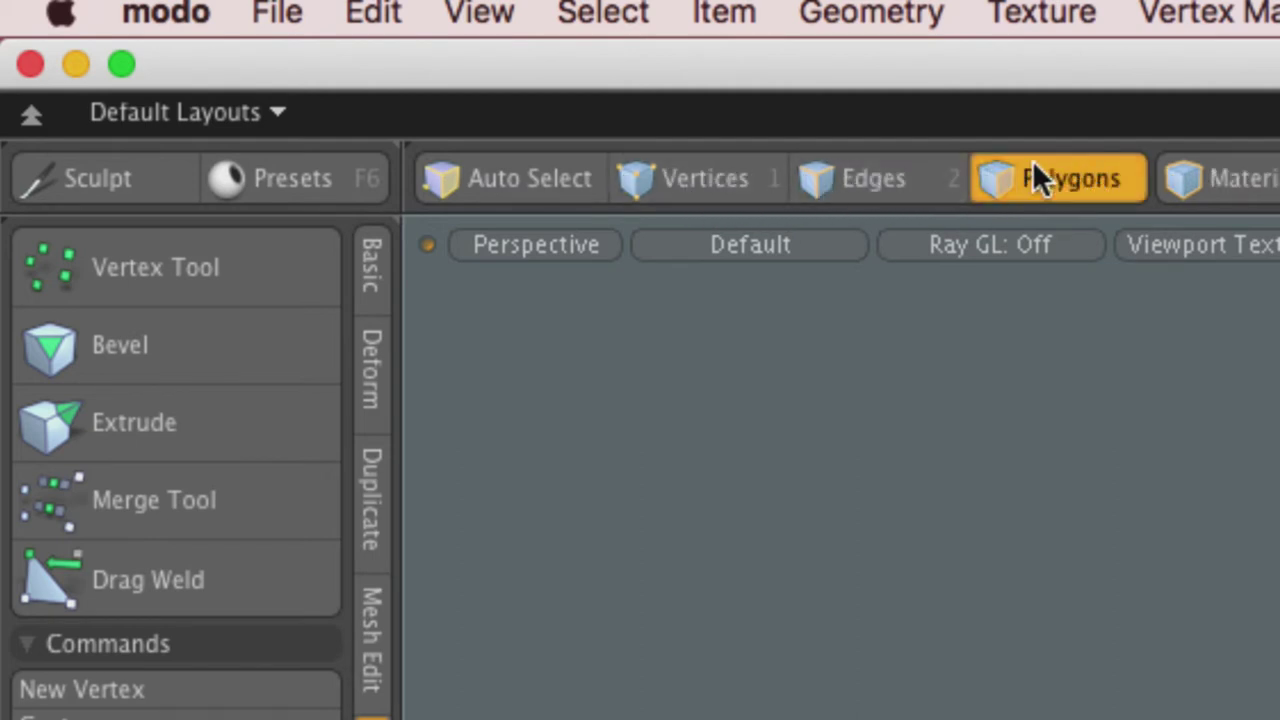
key("ctrl")
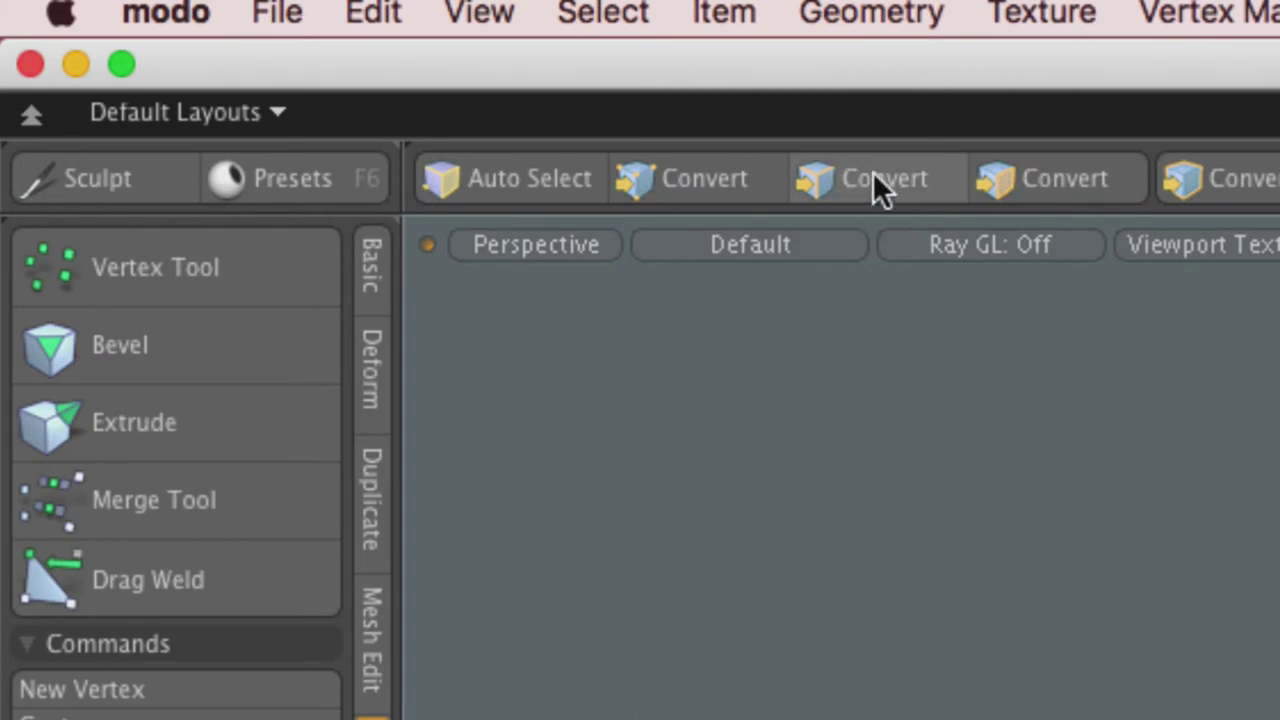
key("ctrl")
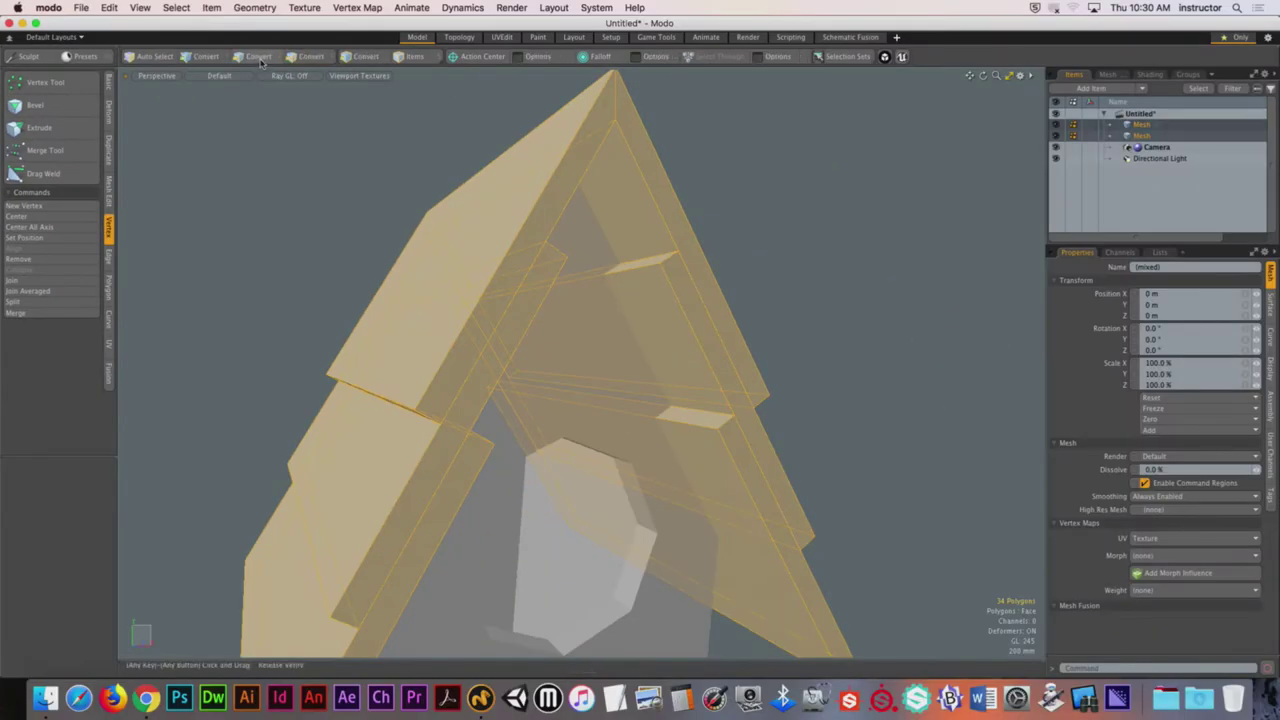
left_click(374, 89, "ctrl")
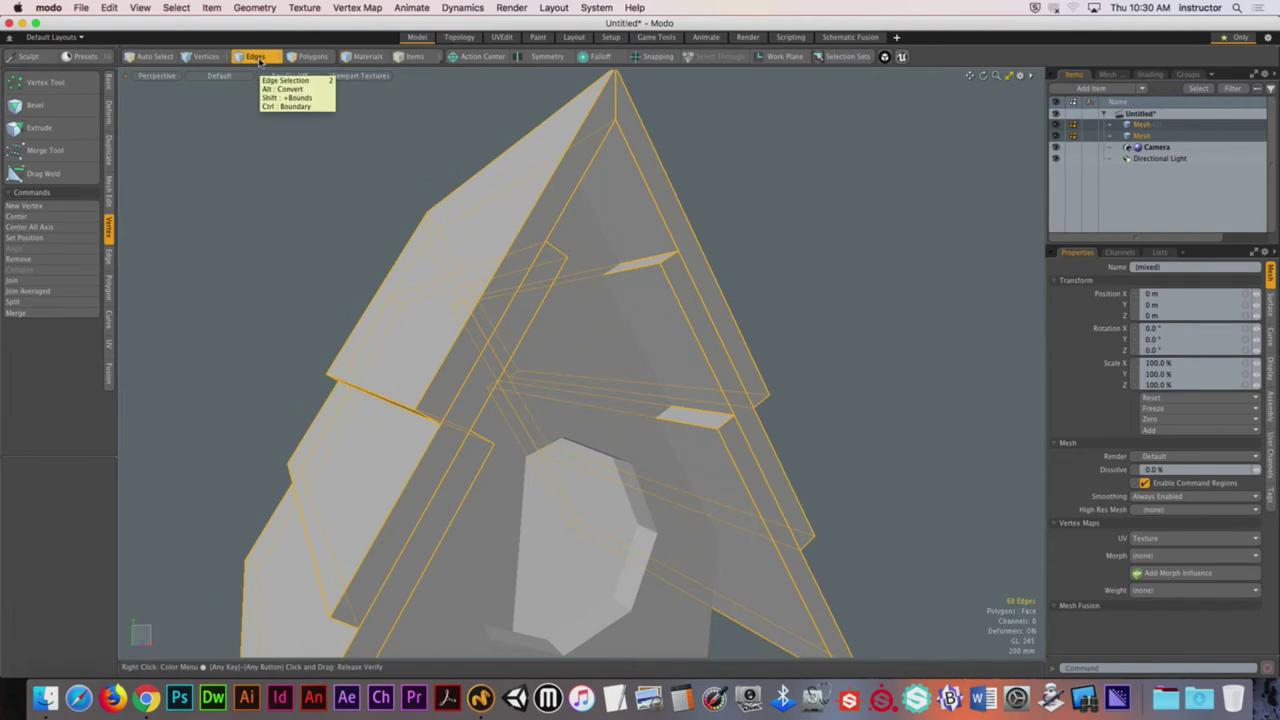
Step: Bevel the selected roof edges with a Round edge shape and a 15 mm width
left_click_drag(437, 249, 500, 270, "alt")
key("b")
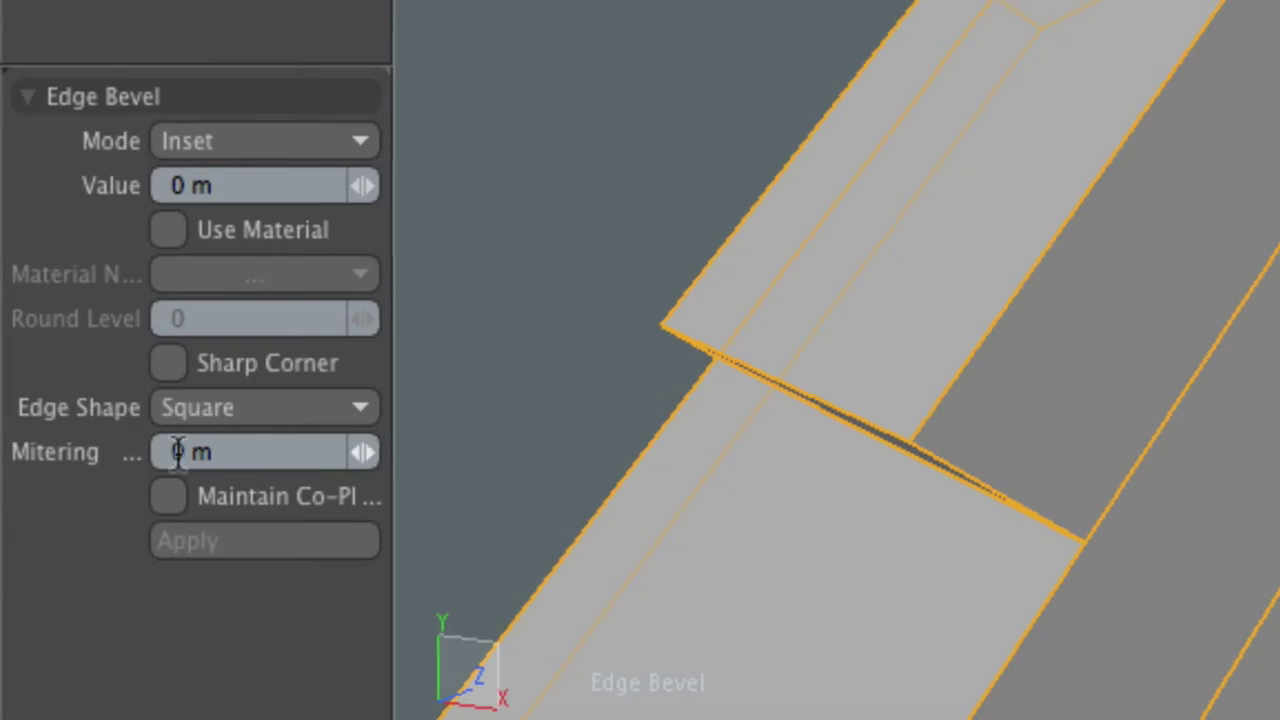
left_click(300, 407)
left_click(297, 366)
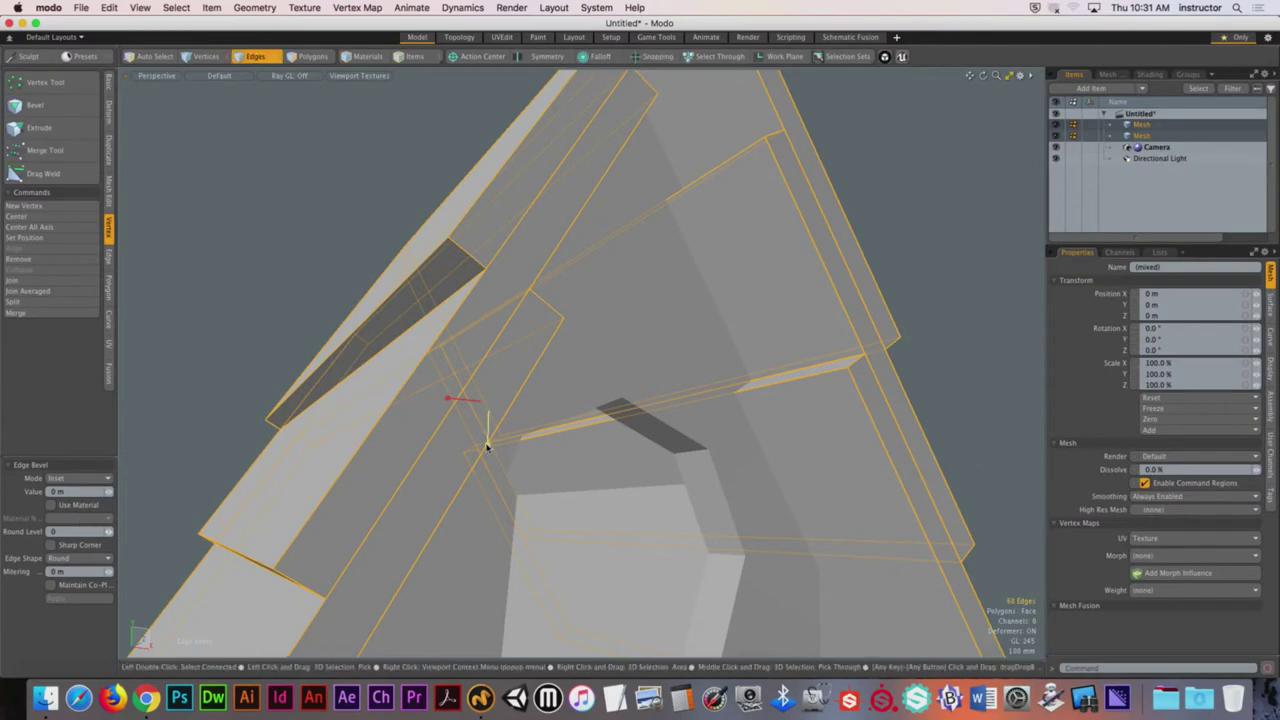
left_click_drag(709, 319, 715, 307)
left_click(60, 491)
type("15")
key("Return")
left_click_drag(560, 430, 730, 200, "alt")
key("2")
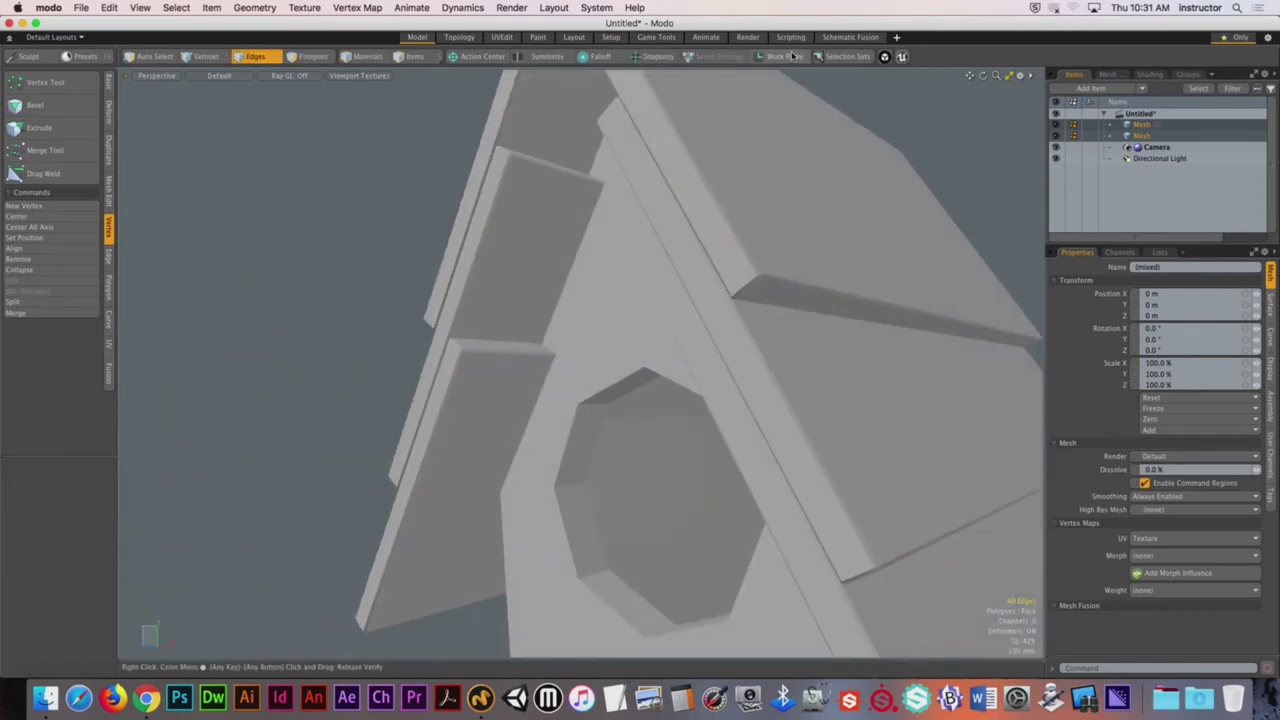
Step: Switch to the Render layout to show the birdhouse preview render
left_click(749, 38)
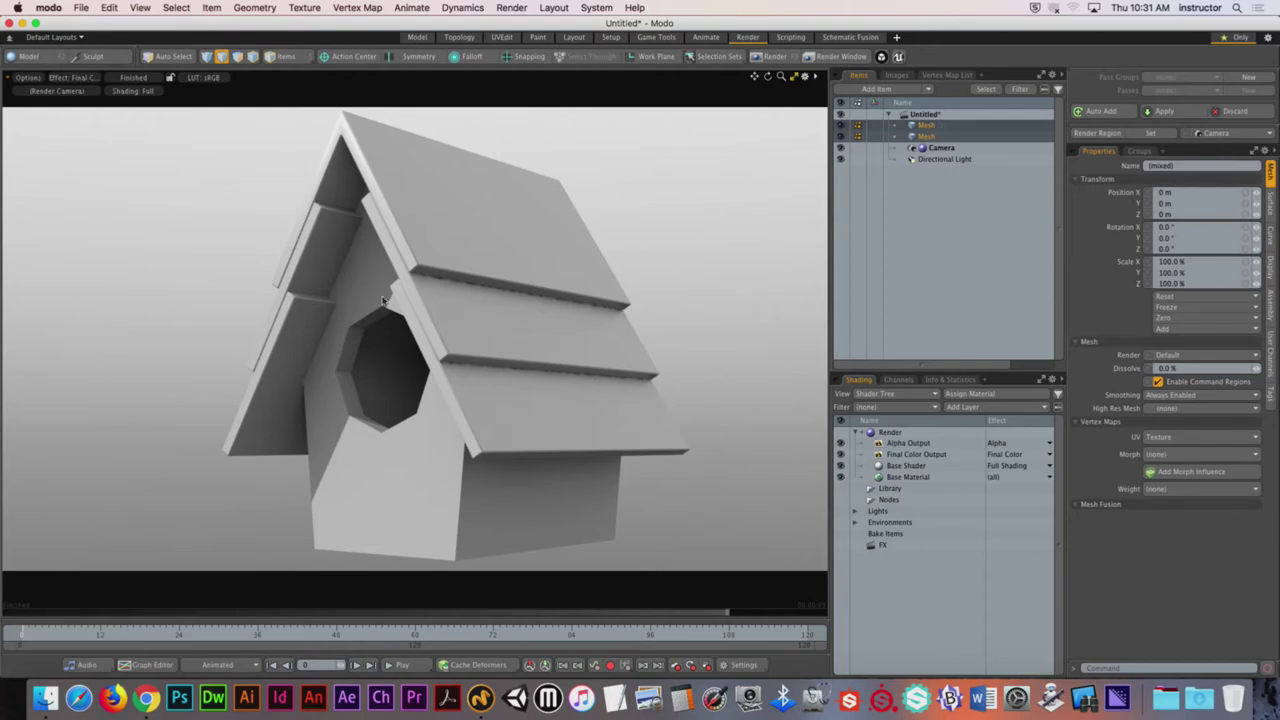
mouse_move(392, 262)
left_mouse_down("alt")
mouse_move(594, 284)
mouse_move(535, 245)
mouse_move(552, 271)
mouse_move(543, 298)
left_mouse_up("alt")
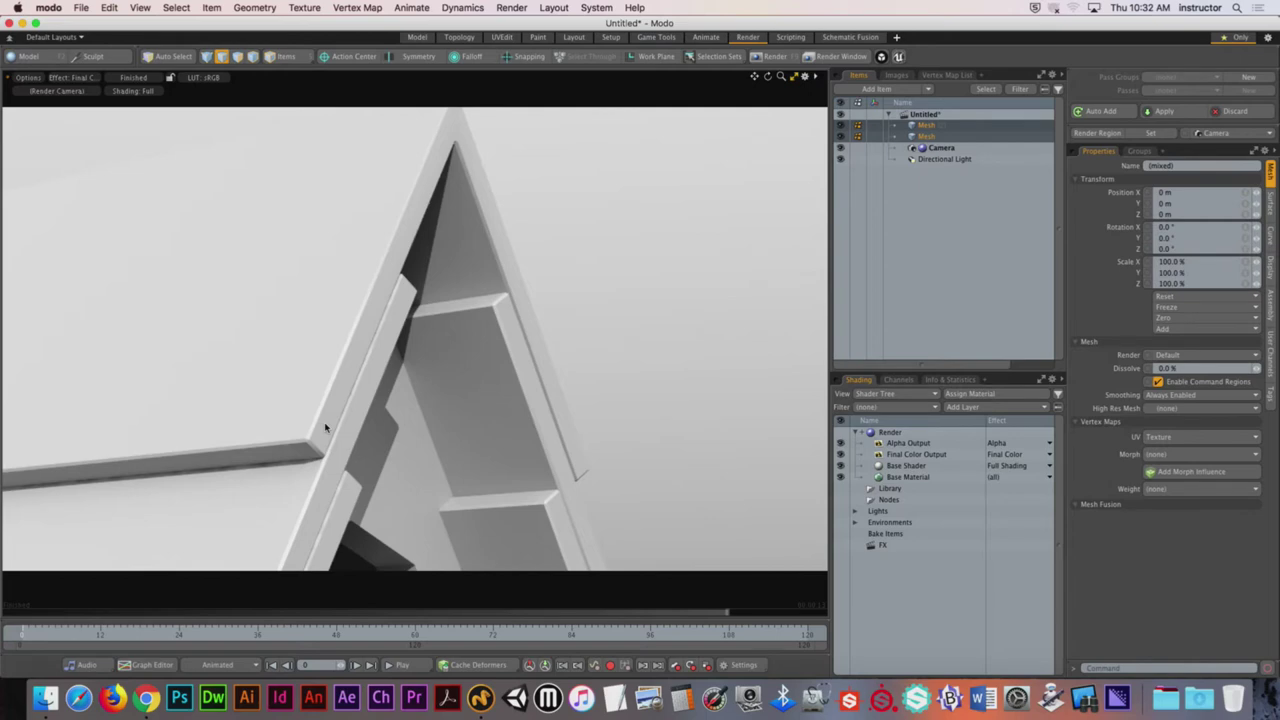
key("5")
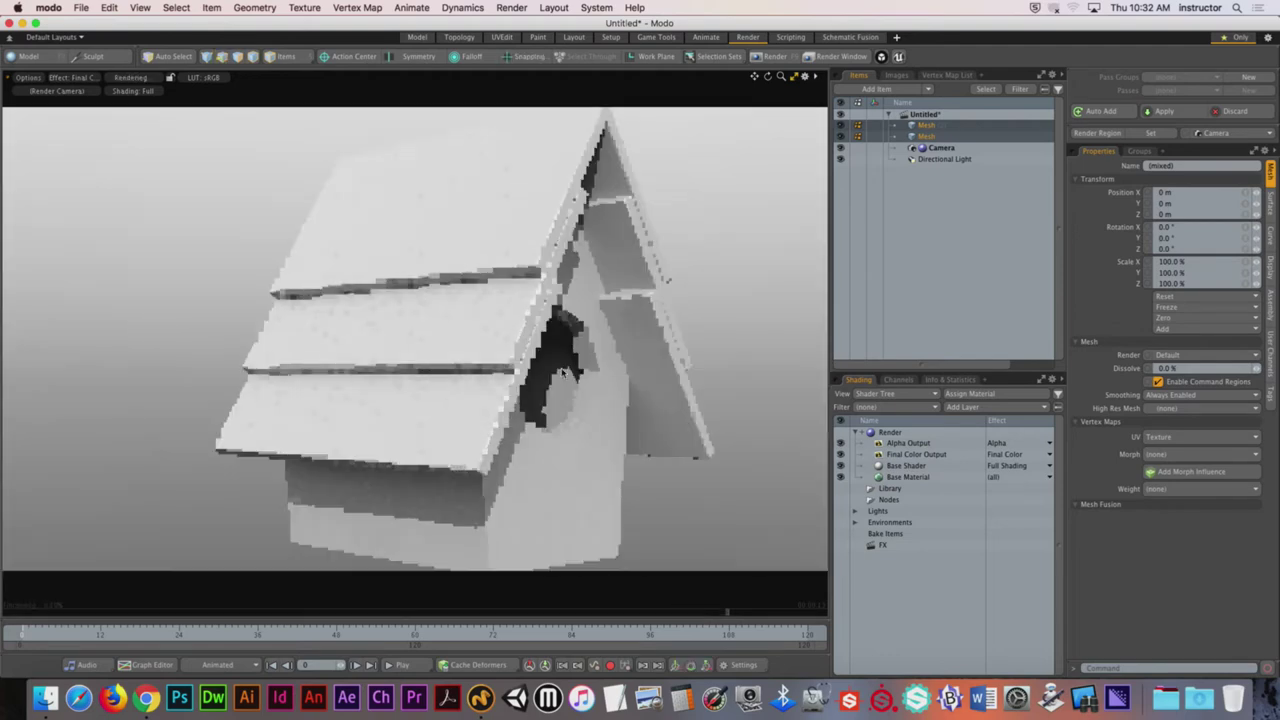
left_click_drag(563, 372, 432, 402)
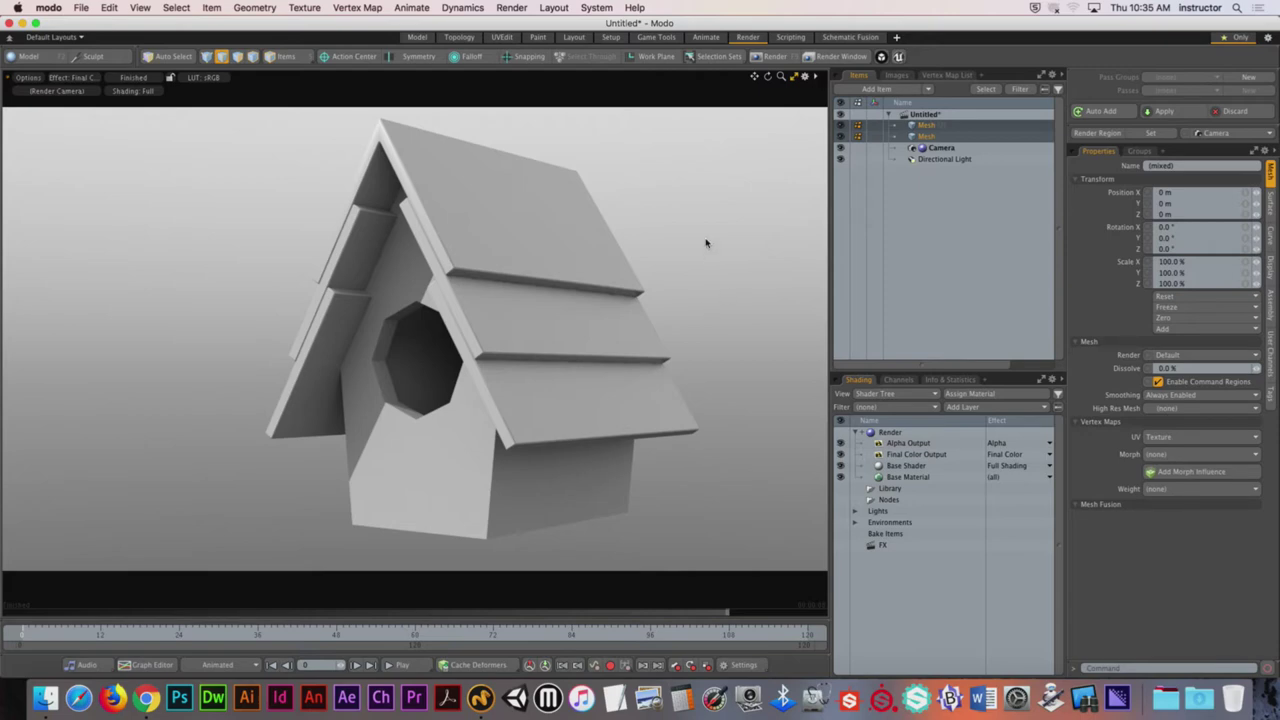
Step: In the enlarged preset browser's Meshes library, open Organic › Trees to reveal Tree 01
left_click(574, 37)
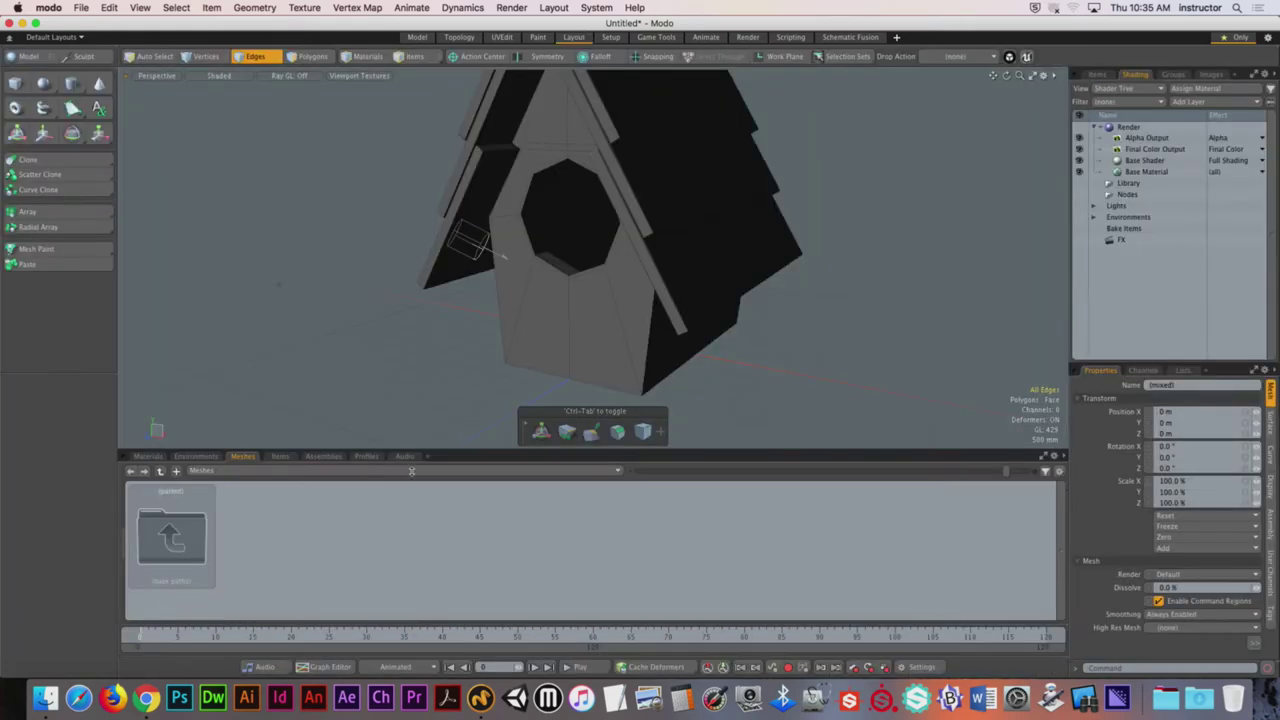
left_click_drag(428, 449, 436, 325)
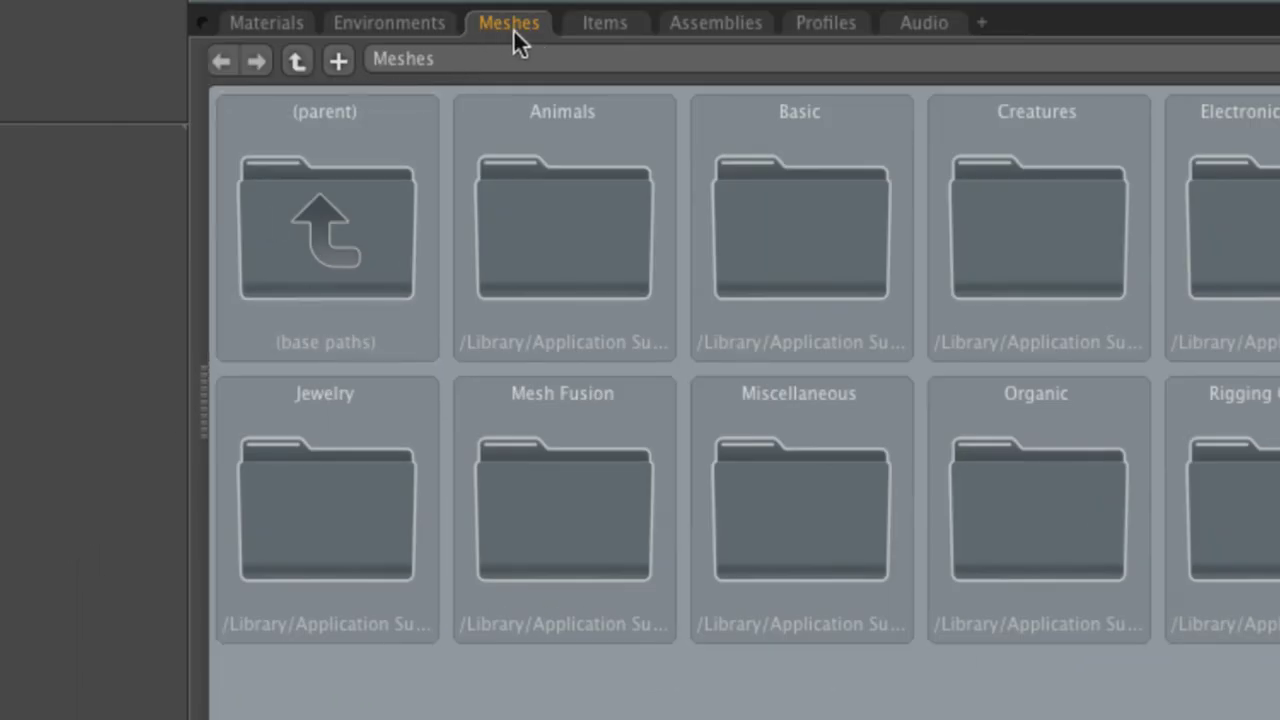
double_click(1047, 503)
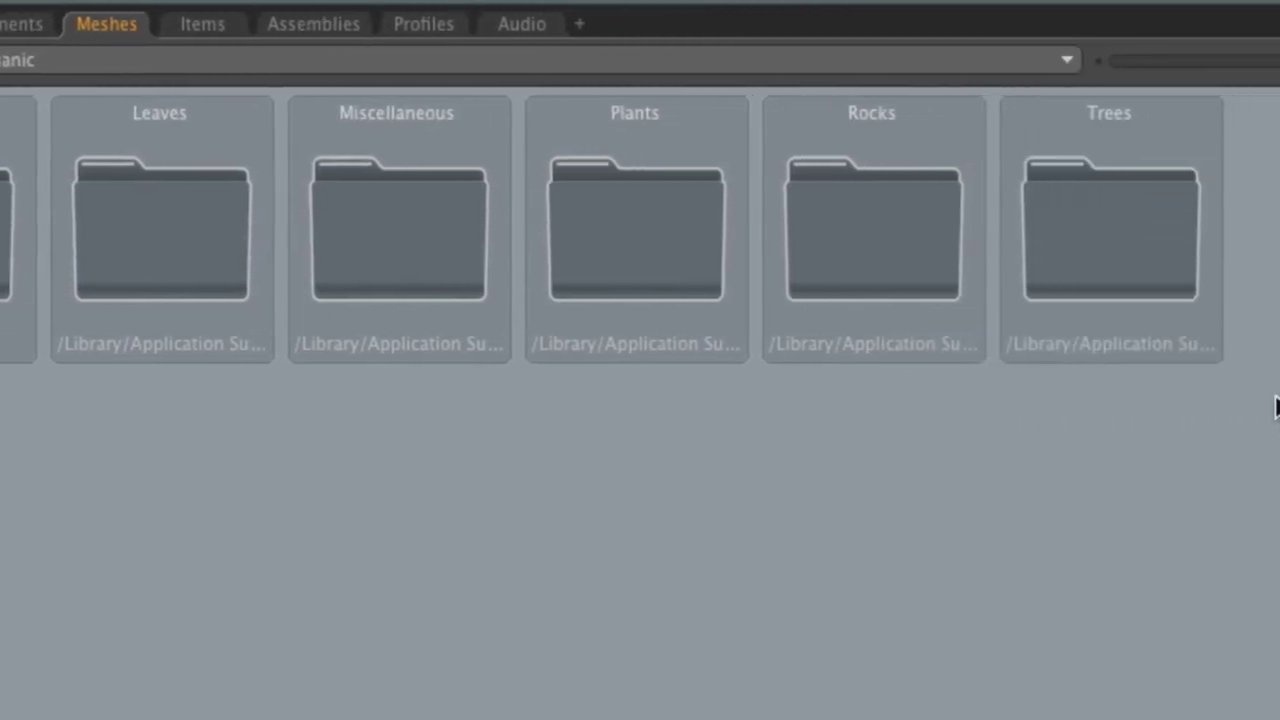
double_click(1256, 229)
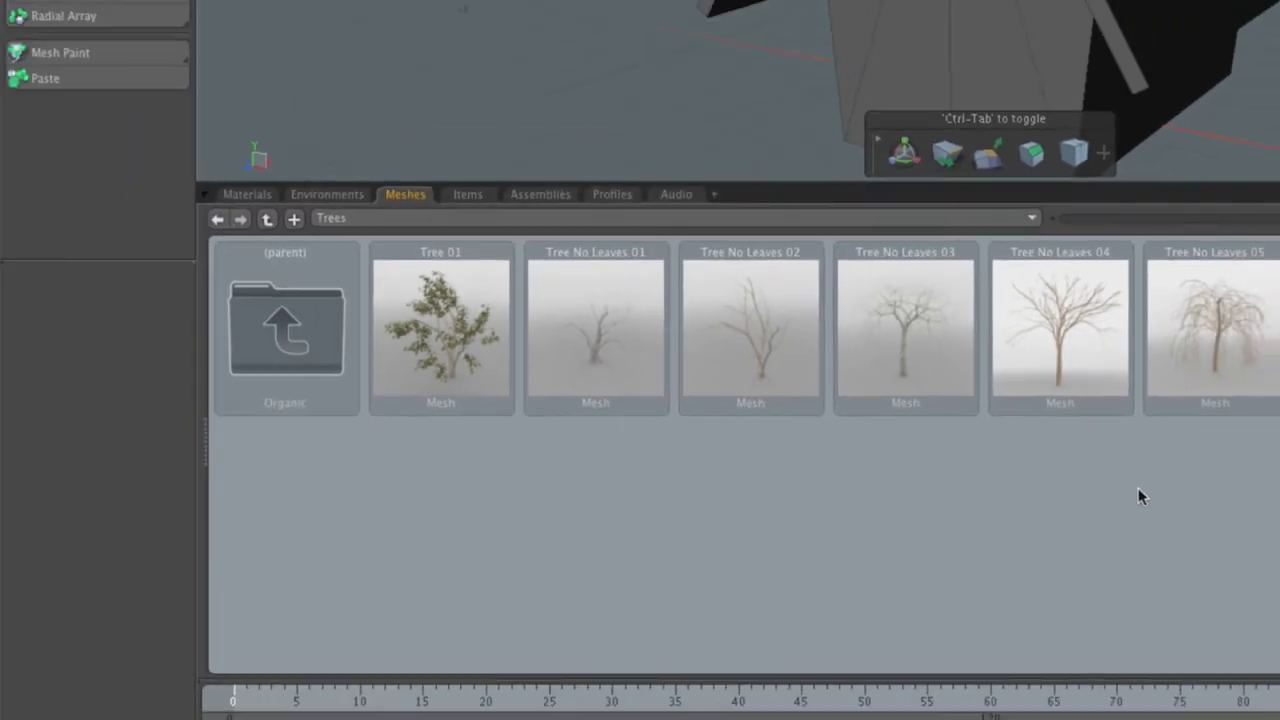
mouse_move(460, 400)
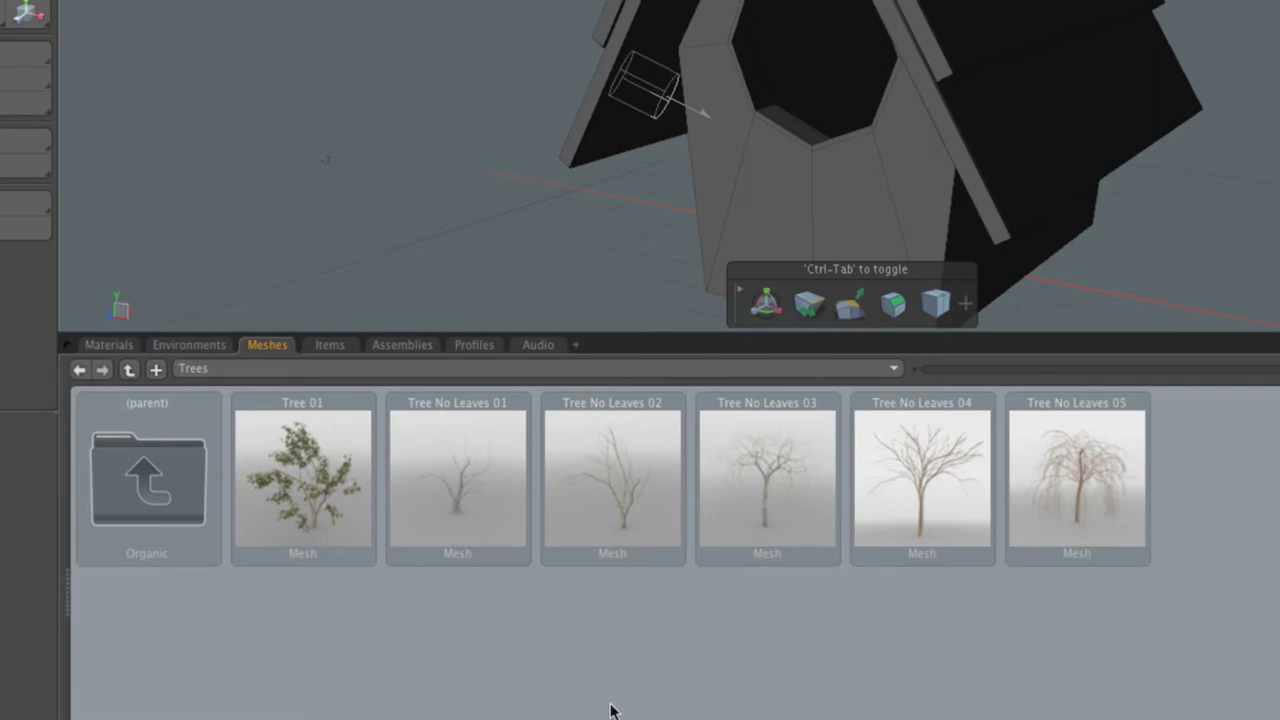
mouse_move(424, 525)
left_click(465, 530)
left_click(612, 528)
left_click(745, 550)
left_click(720, 615)
Step: Add the Tree 01 preset mesh to the birdhouse scene
double_click(282, 467)
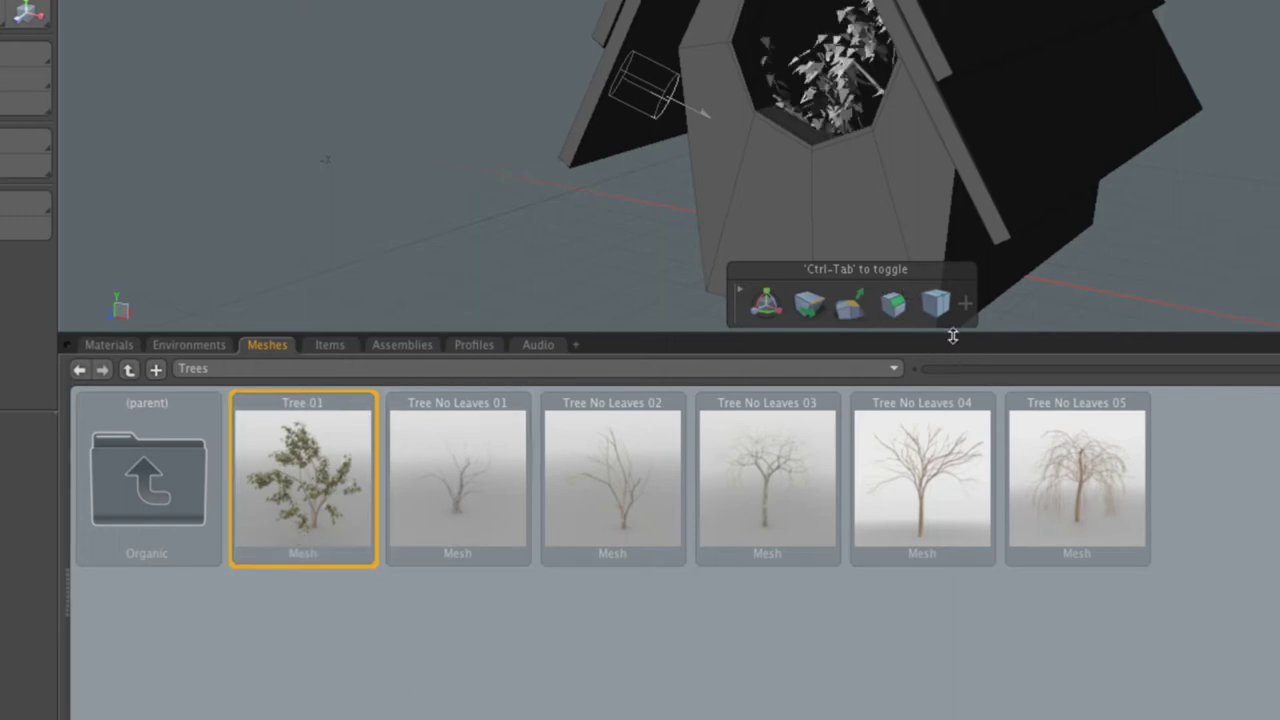
left_click_drag(918, 158, 751, 199, "alt")
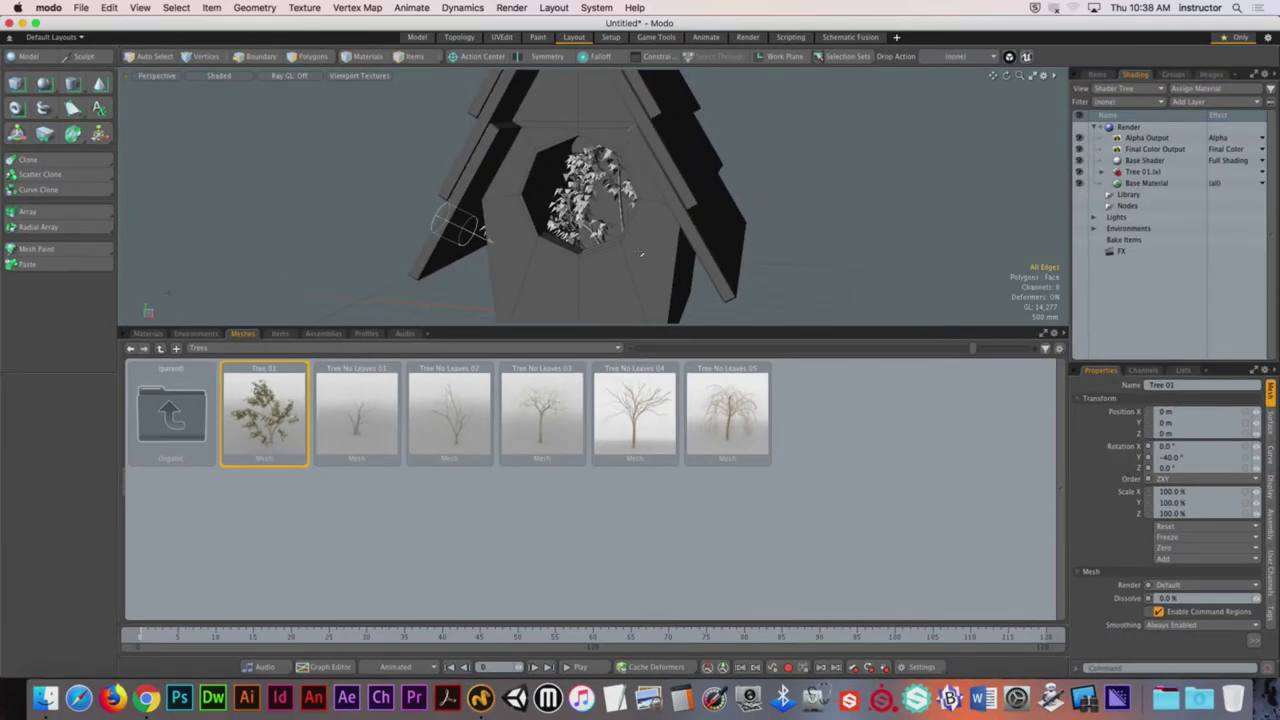
left_click_drag(727, 320, 618, 350, "alt")
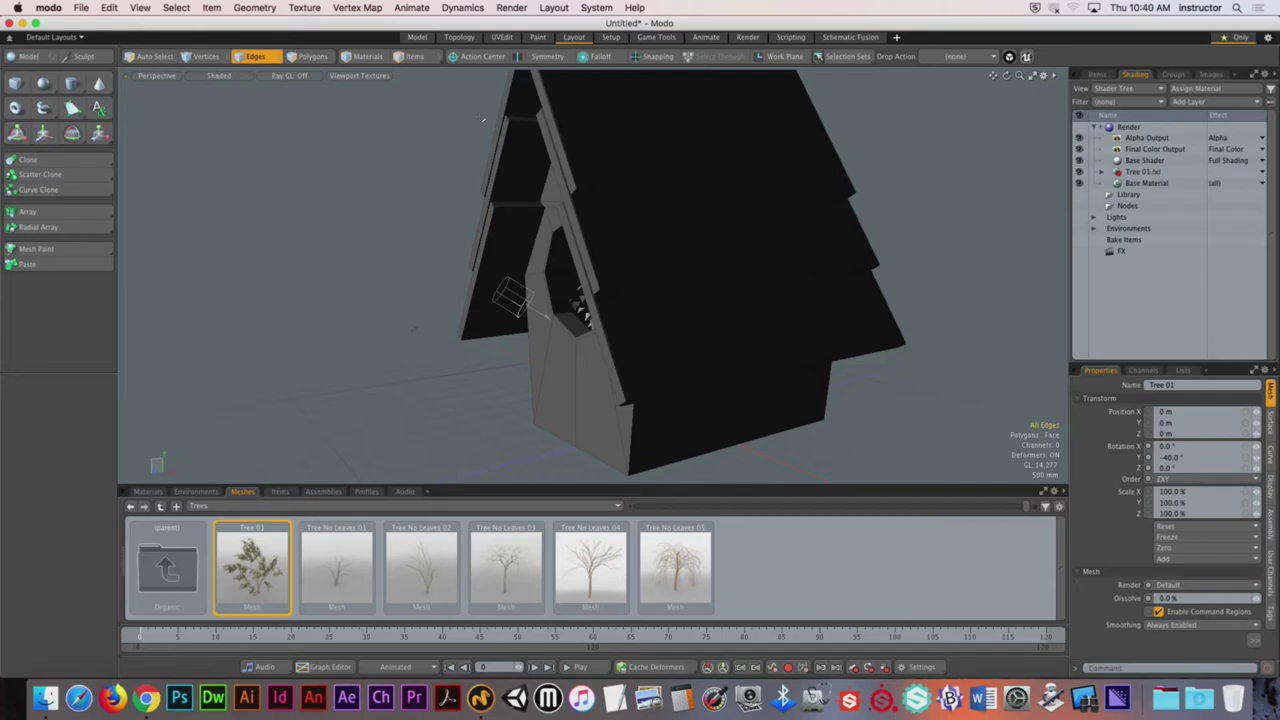
Step: Show the Items list, select the birdhouse roof mesh and hide it
key("5")
left_click_drag(618, 350, 566, 265, "alt")
key("2")
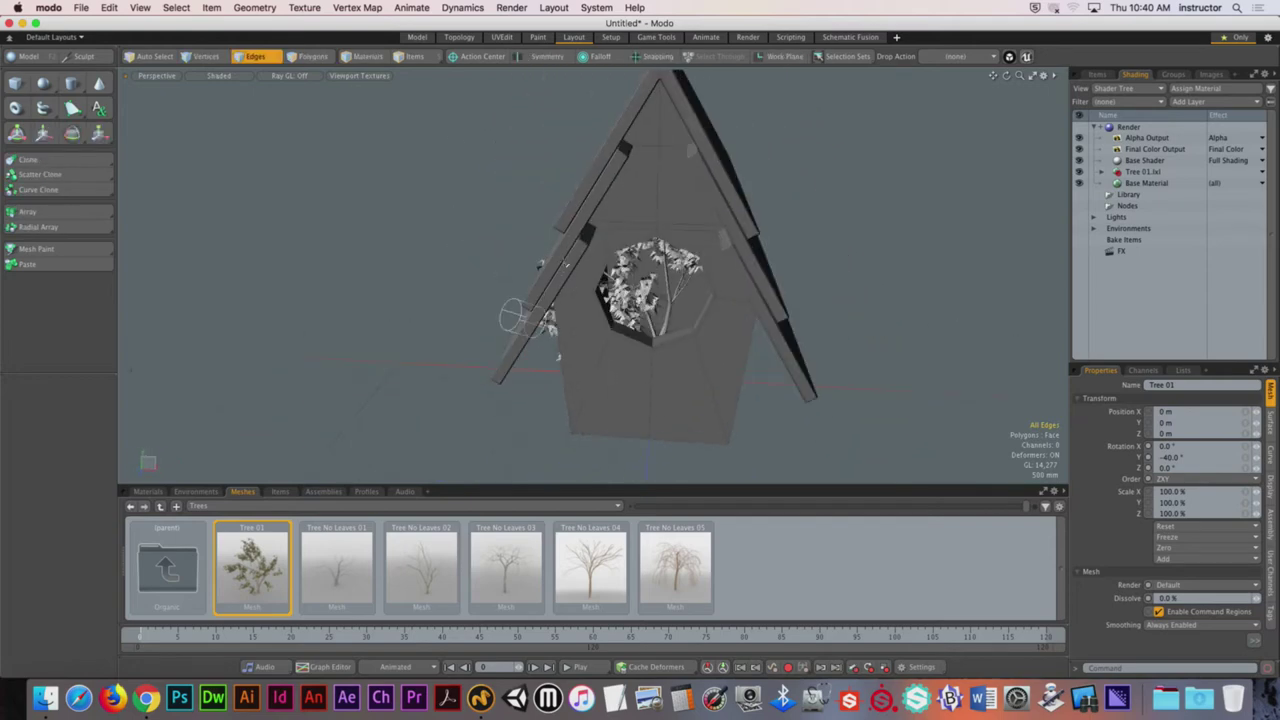
mouse_move(726, 369)
left_mouse_down("alt")
mouse_move(752, 337)
mouse_move(705, 342)
left_mouse_up("alt")
key("5")
key("2")
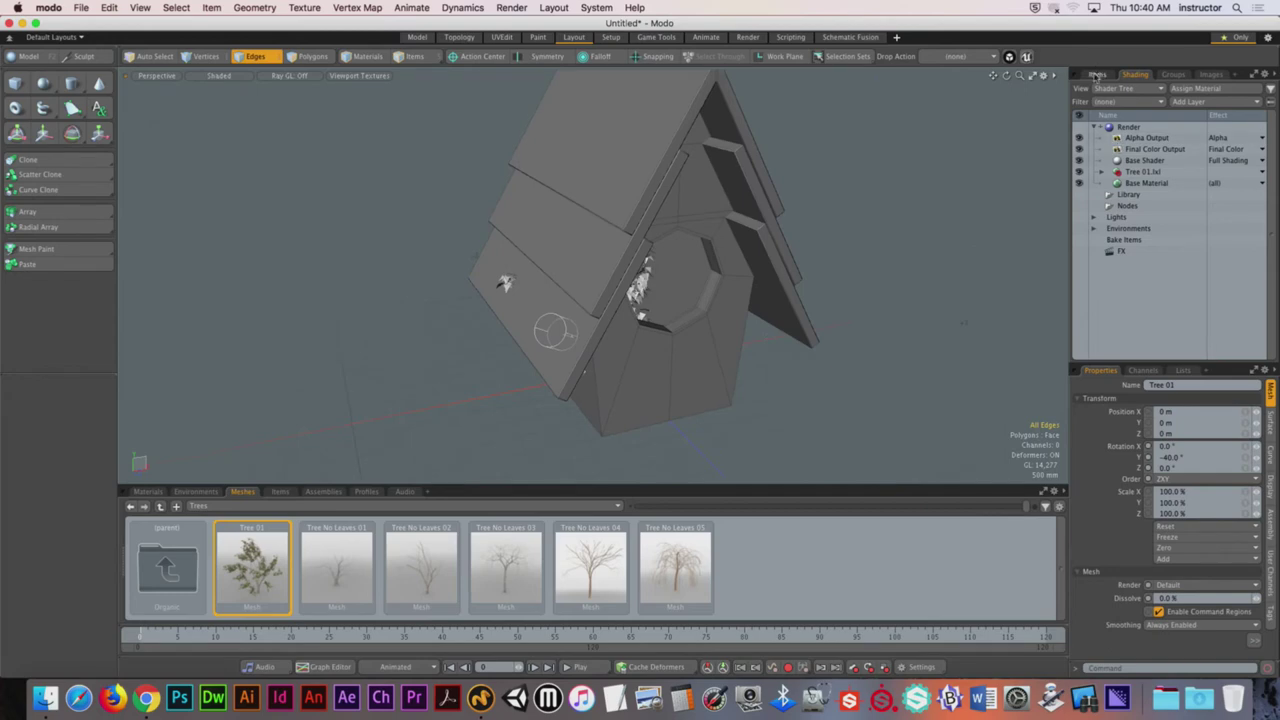
left_click(1097, 75)
left_click(1165, 135)
left_click(1079, 147)
Step: Make the birdhouse roof mesh visible again after toggling its visibility
left_click(1079, 147)
key("5")
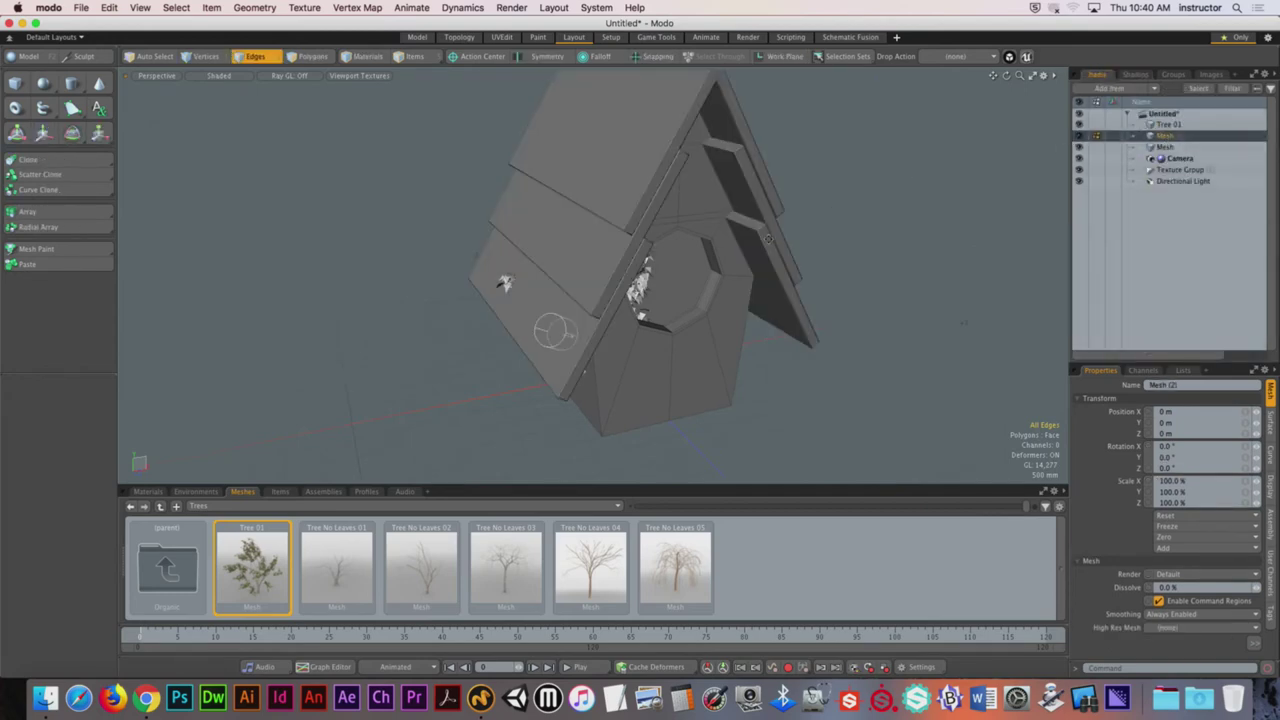
left_click_drag(740, 250, 767, 240, "alt")
key("2")
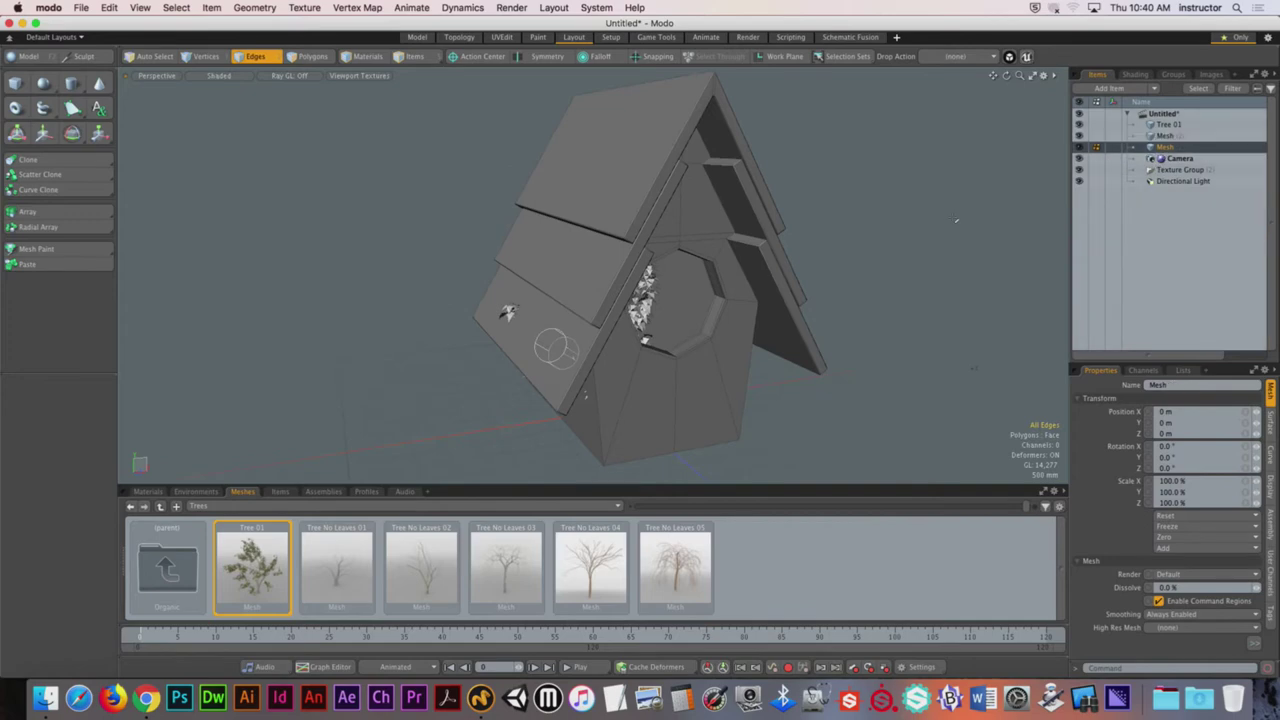
key("h")
left_click(1078, 147)
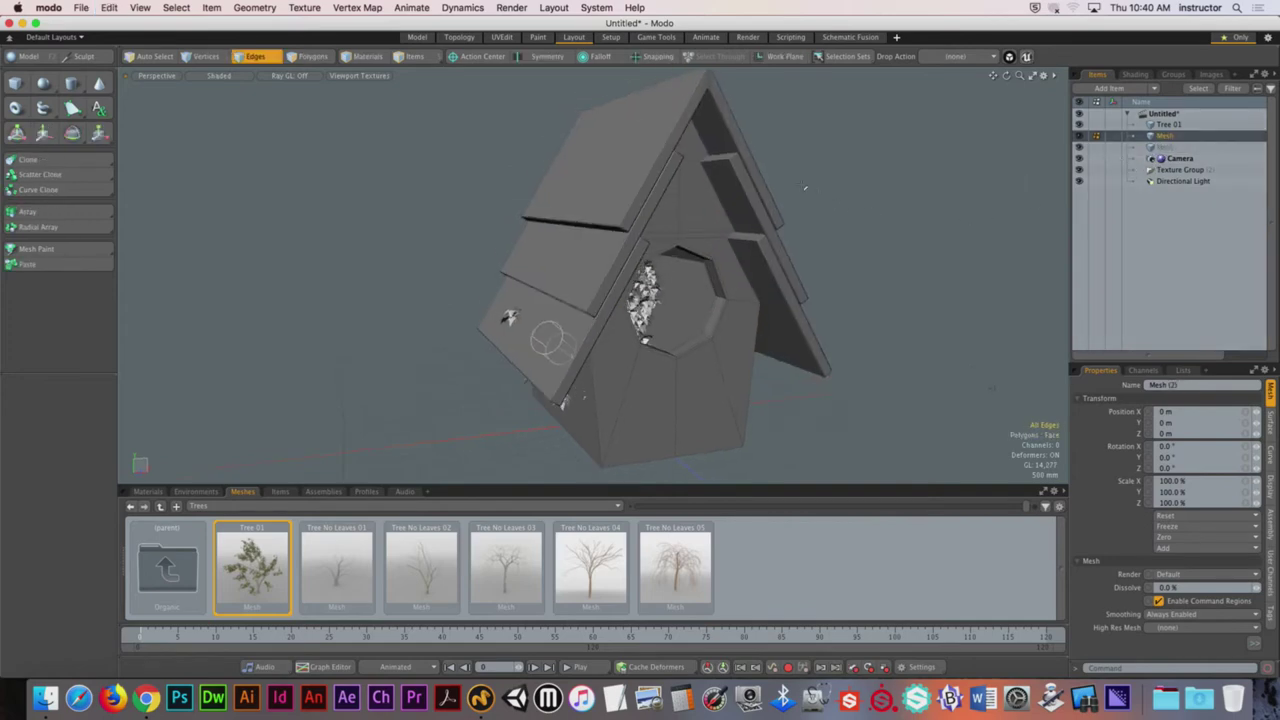
Step: Scale the tree up and move it down to offset 230 mm, −1.785 m, −129 mm
key("3")
key("y")
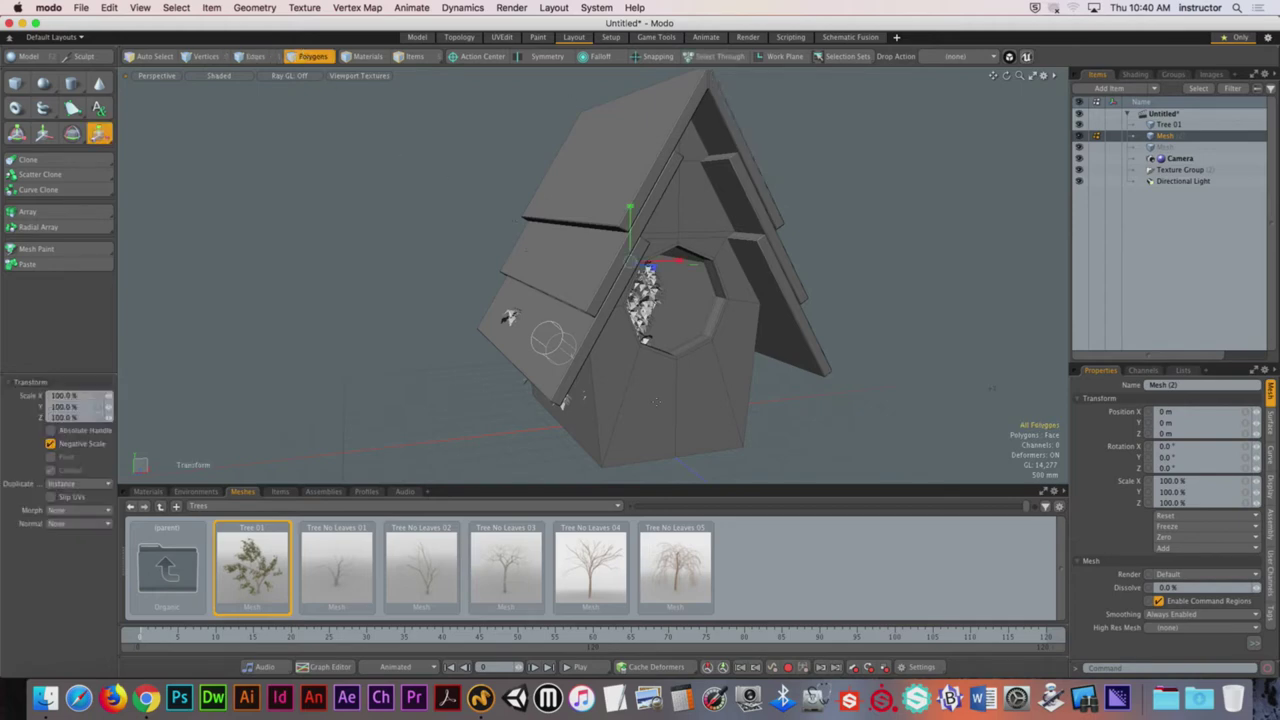
left_click_drag(508, 317, 630, 264)
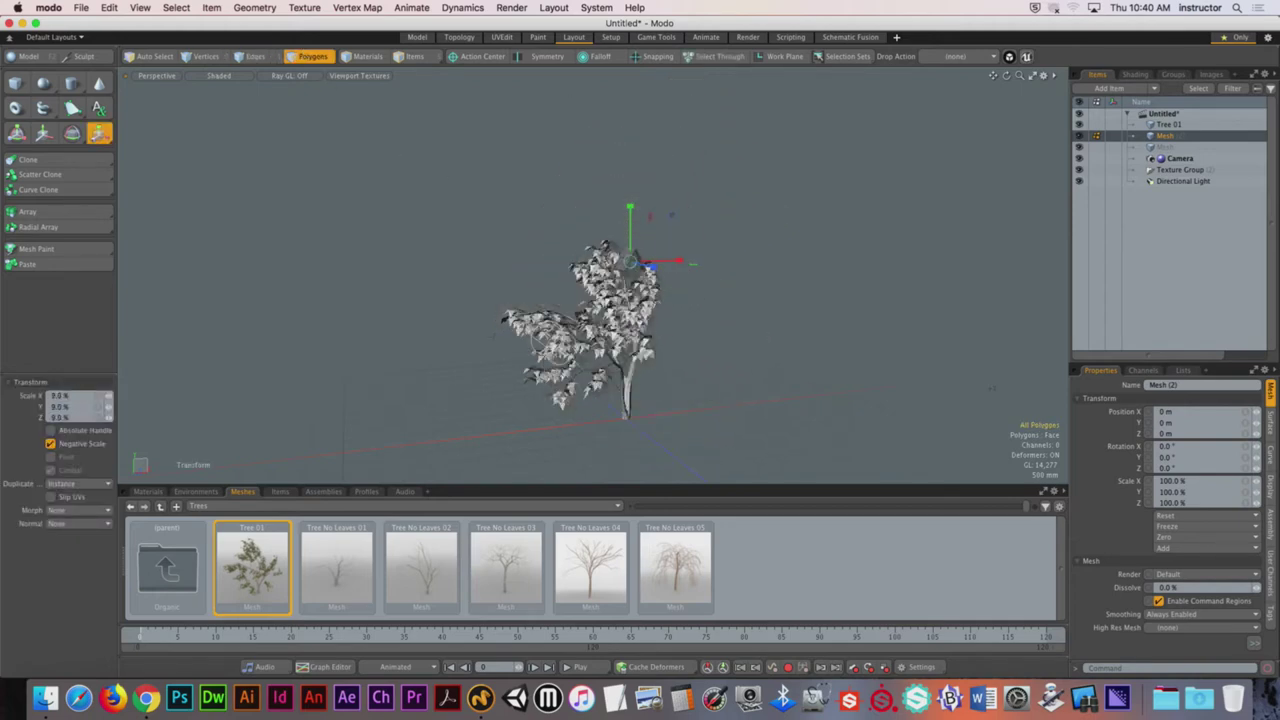
key("w")
left_click_drag(631, 215, 631, 222)
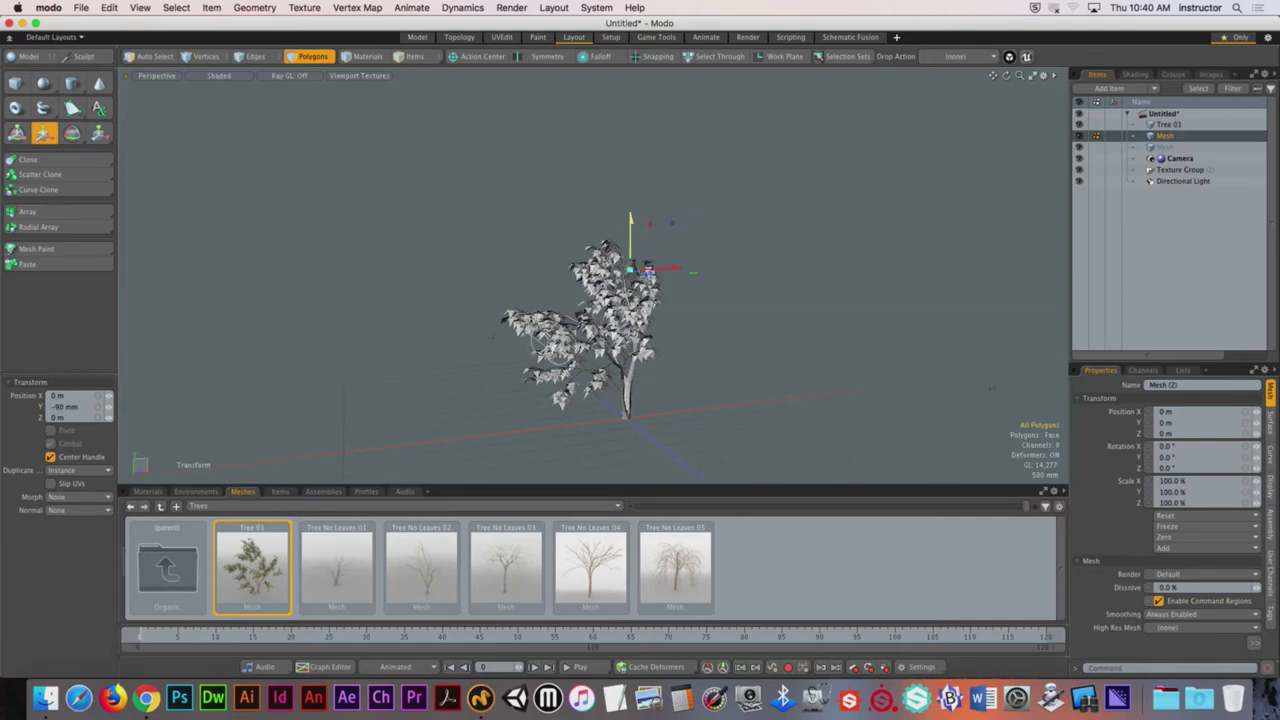
Step: Frame the view on the birdhouse and drop the transform tool
scroll(631, 285, "up", 10)
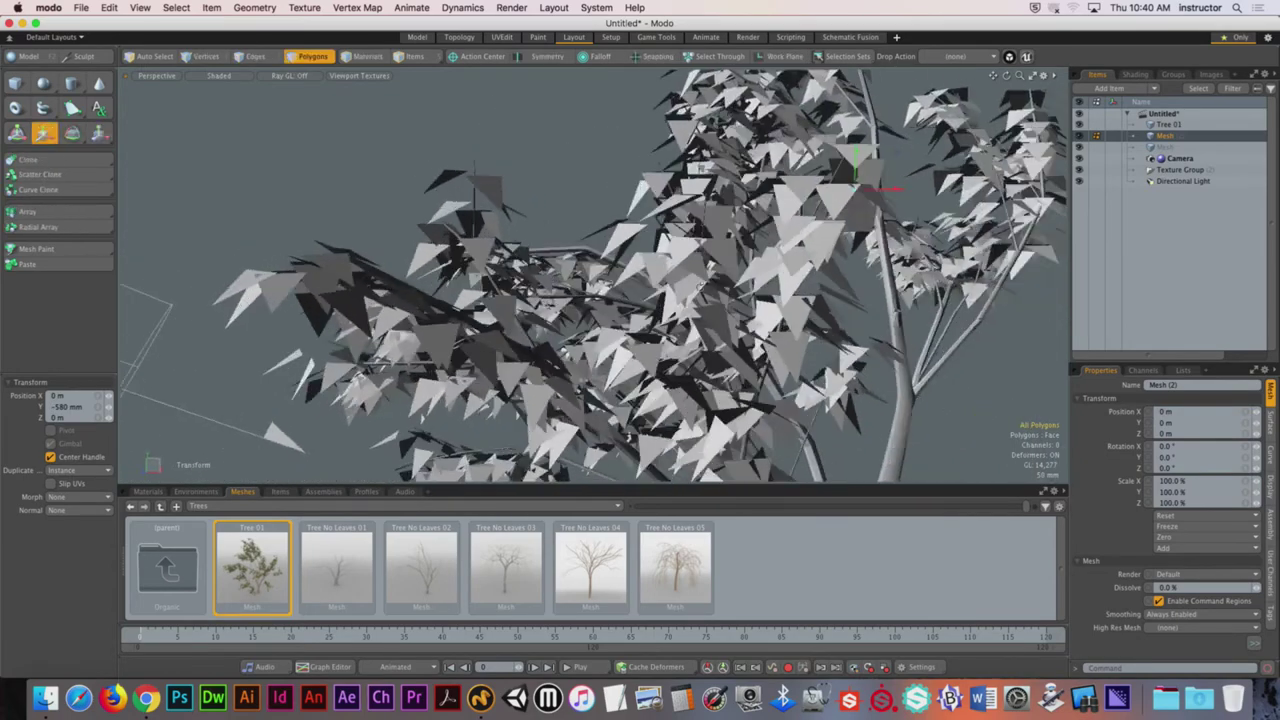
key("ctrl+space")
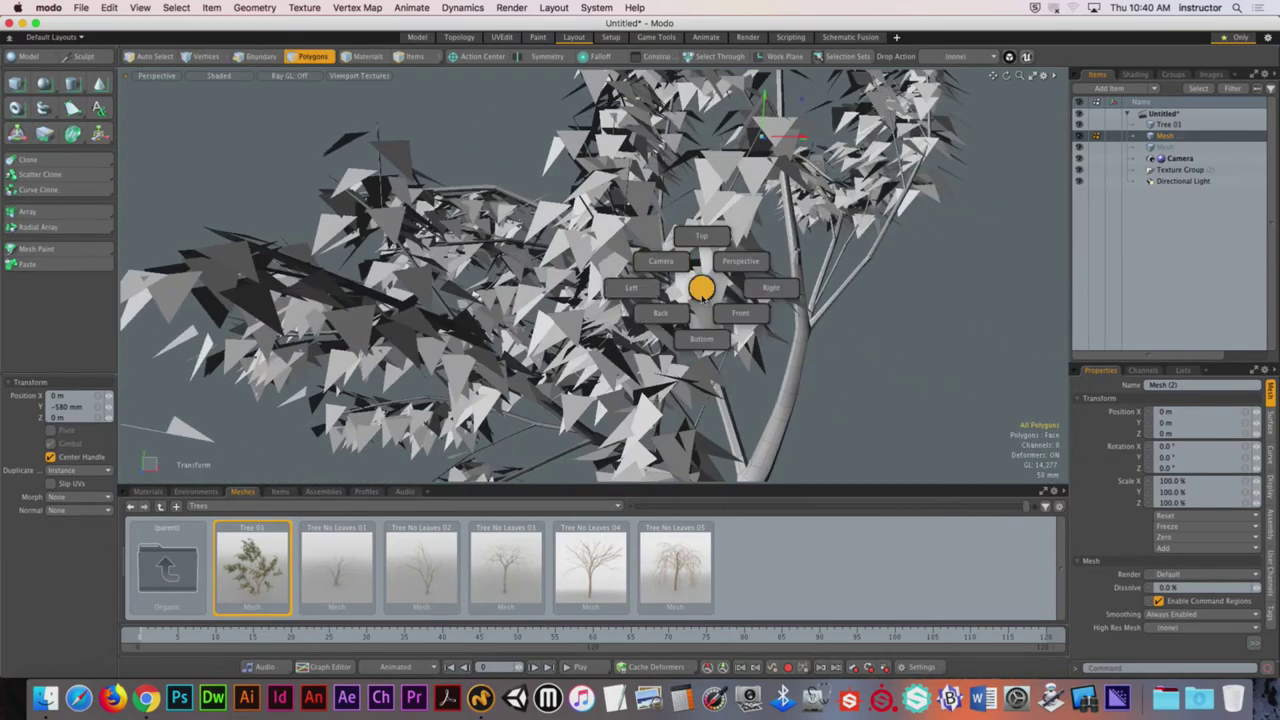
left_click_drag(680, 273, 705, 226, "alt")
key("shift+a")
key("3")
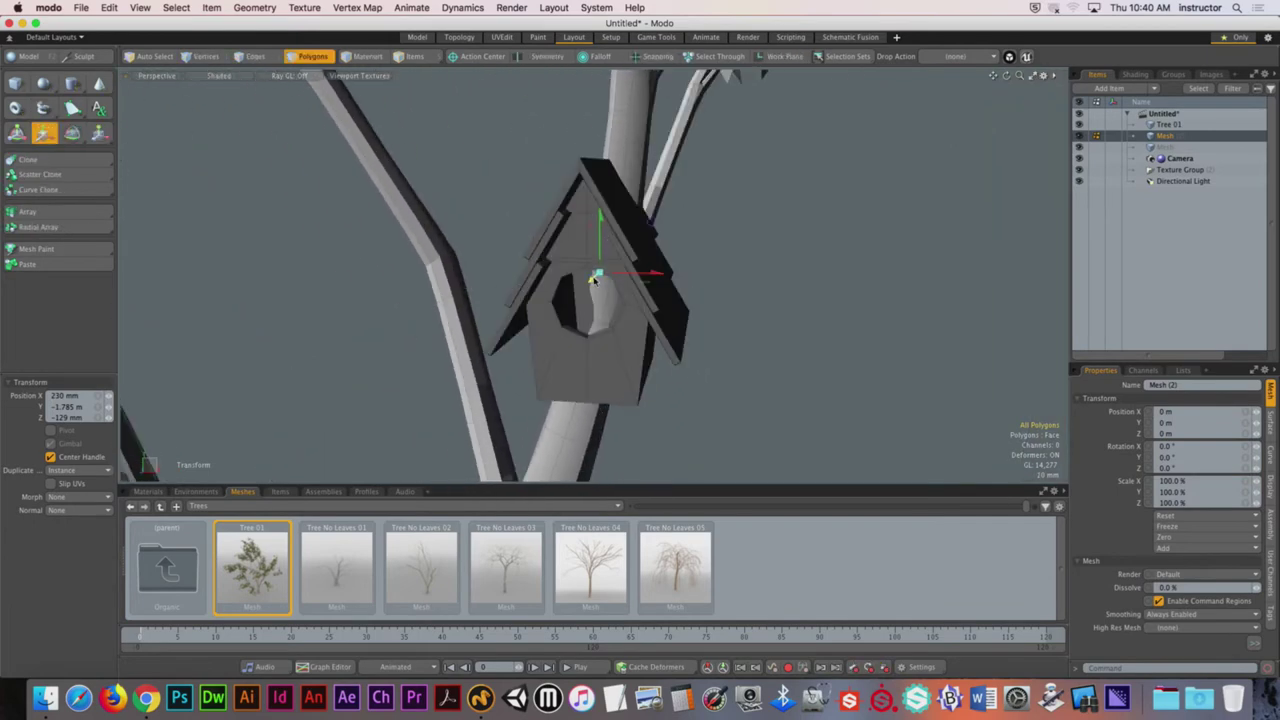
key("space")
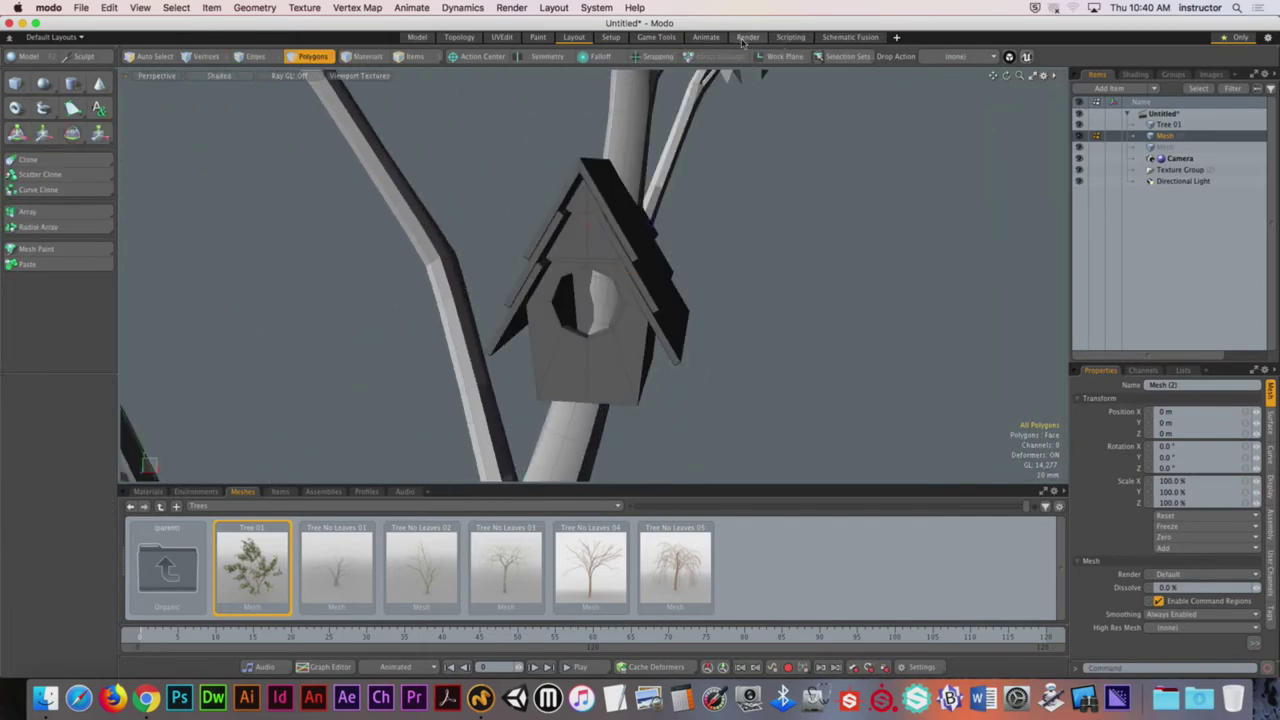
left_click(748, 37)
Step: Start the live render preview and split it with a 3D view below
left_click(420, 345)
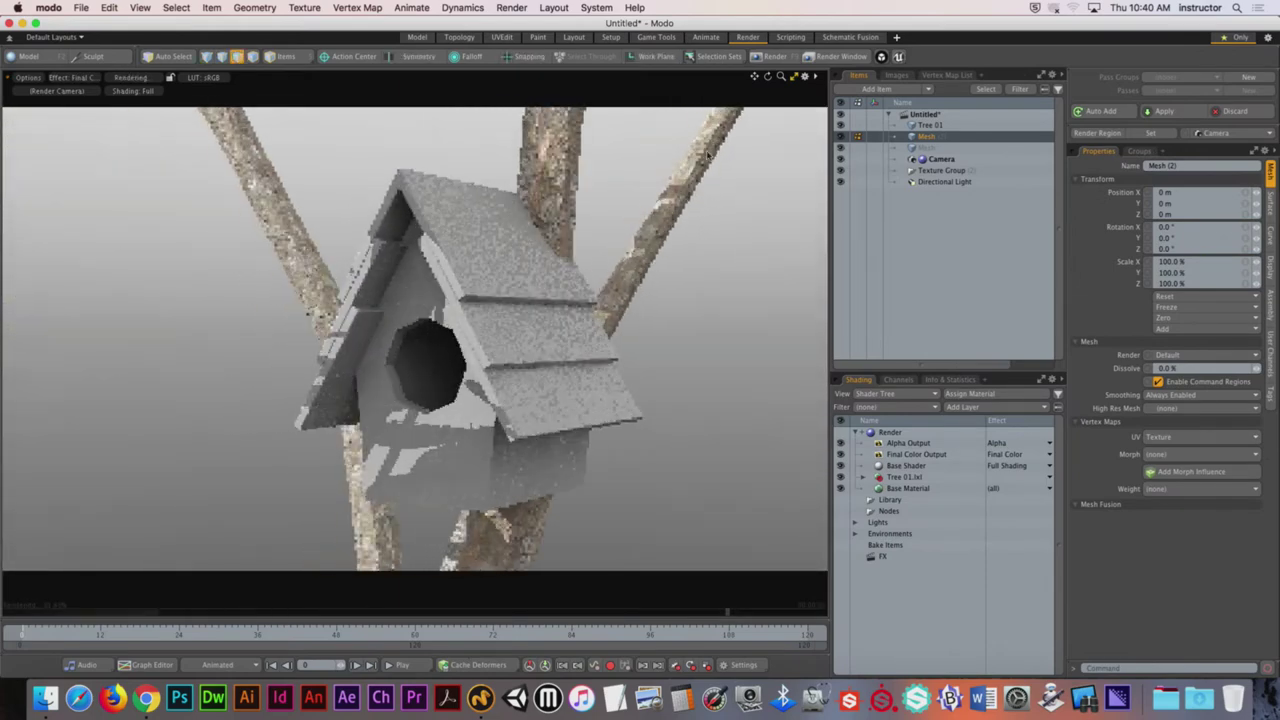
left_click(794, 78)
scroll(500, 546, "up", 5)
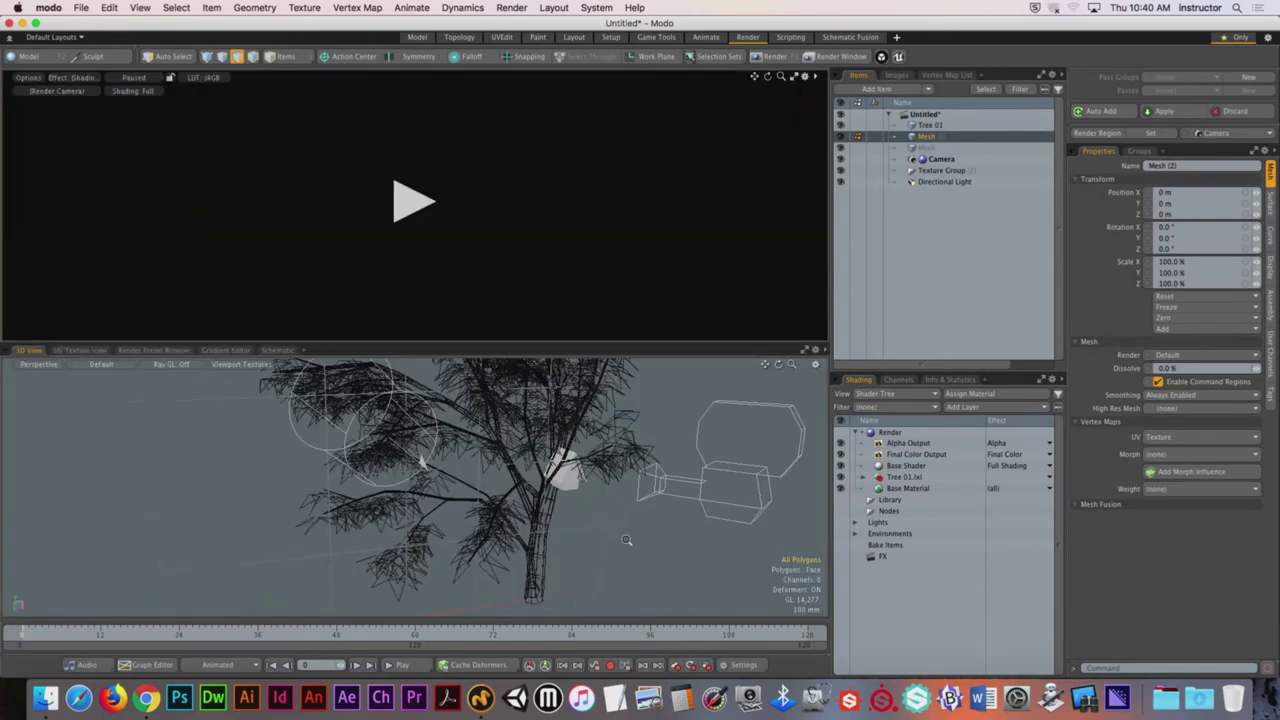
left_click(414, 204)
scroll(624, 495, "up", 5)
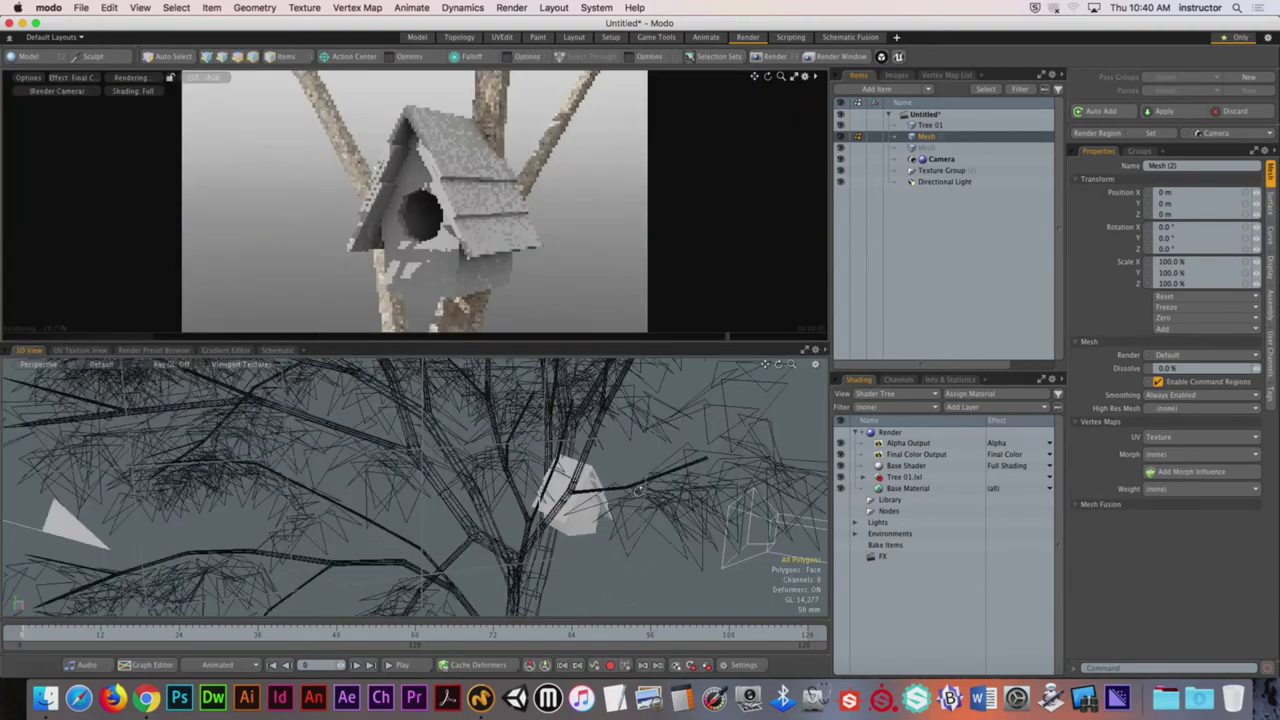
Step: Turn the render camera to a new angle and move the birdhouse down and left
left_click_drag(624, 495, 300, 430, "alt")
key("y")
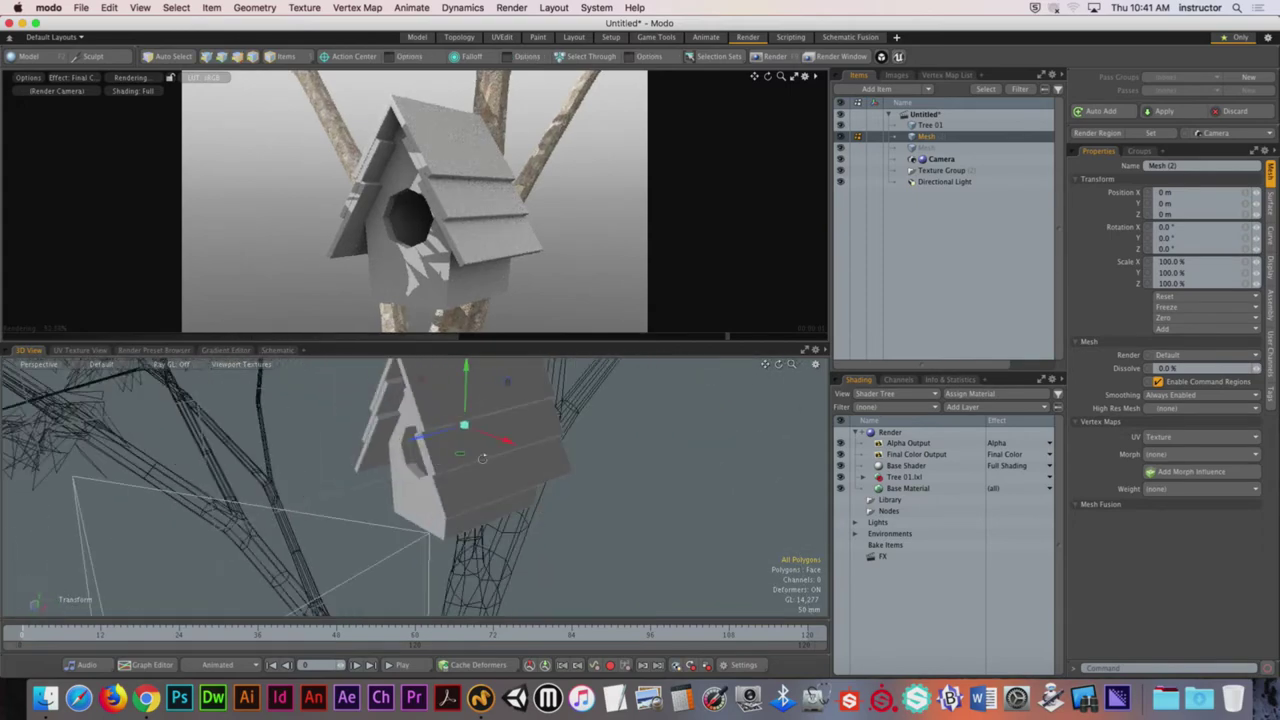
left_click_drag(358, 232, 462, 268, "alt")
scroll(462, 414, "down", 5)
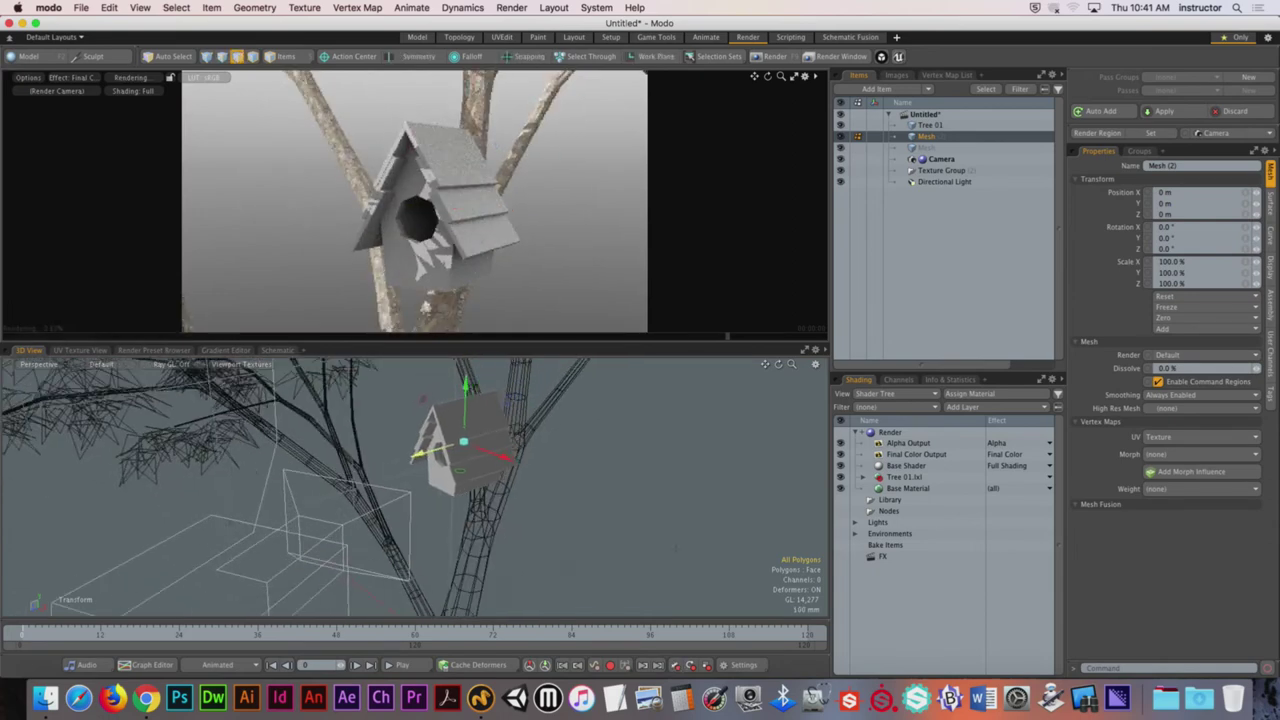
left_click_drag(462, 414, 466, 440, "alt")
left_click_drag(505, 482, 370, 485)
Step: Aim the render camera at the birdhouse and dolly it in close
key("f")
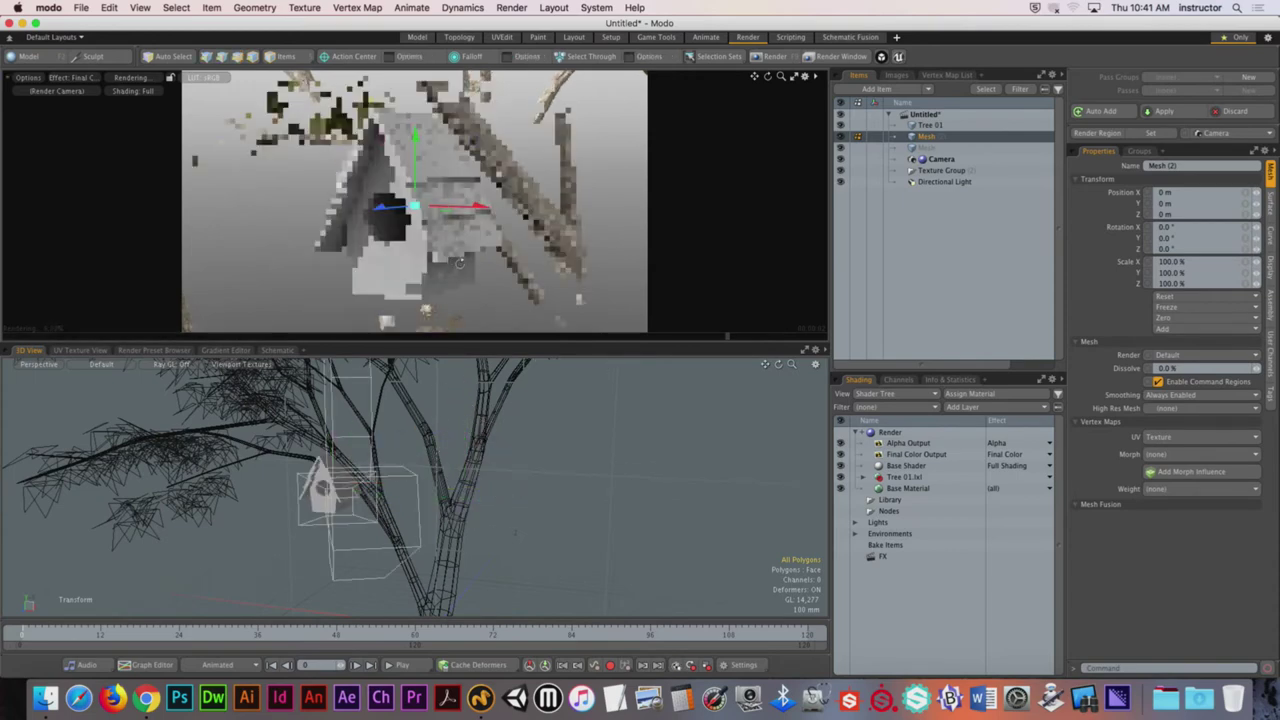
left_click_drag(389, 432, 415, 473, "alt")
left_click_drag(430, 205, 416, 229, "alt")
left_click_drag(407, 120, 506, 148, "alt")
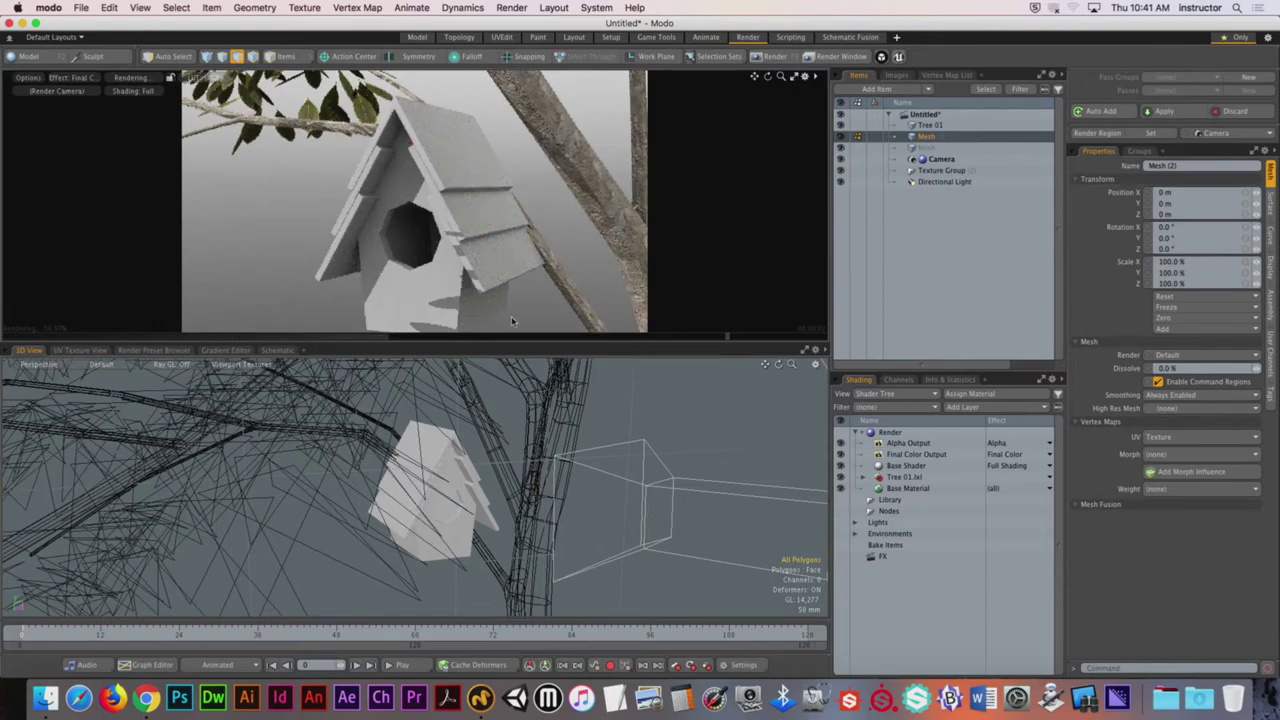
left_click_drag(500, 480, 483, 491, "alt")
Step: Raise the birdhouse, rotate it to face left-front, then lower it slightly
key("y")
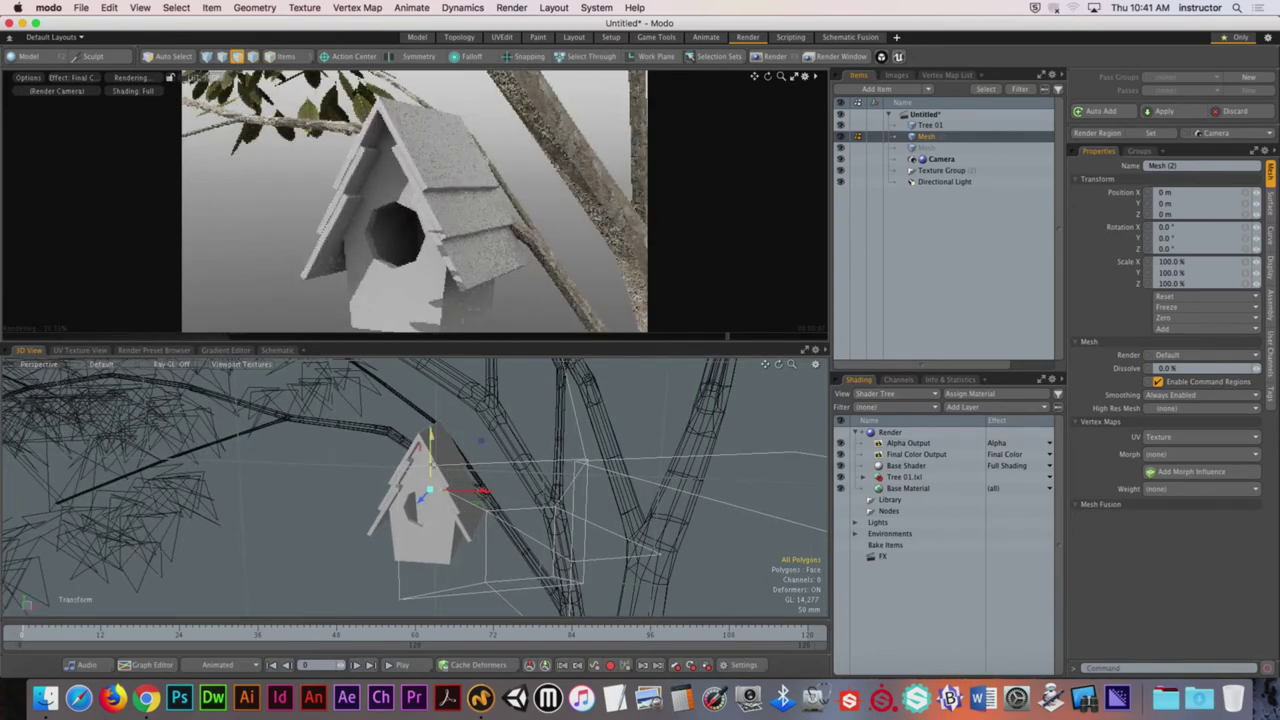
left_click_drag(430, 450, 430, 432)
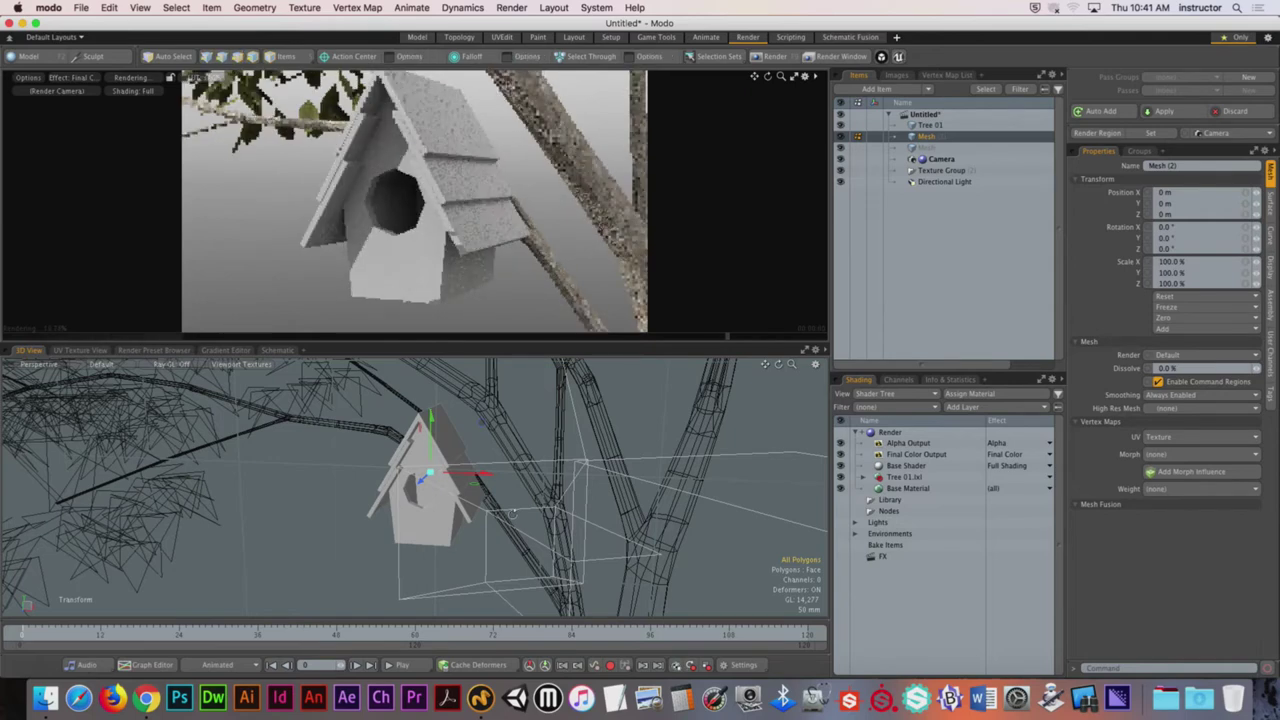
key("e")
left_click_drag(483, 486, 497, 578)
left_click_drag(420, 482, 470, 484)
key("w")
left_click_drag(429, 432, 430, 440)
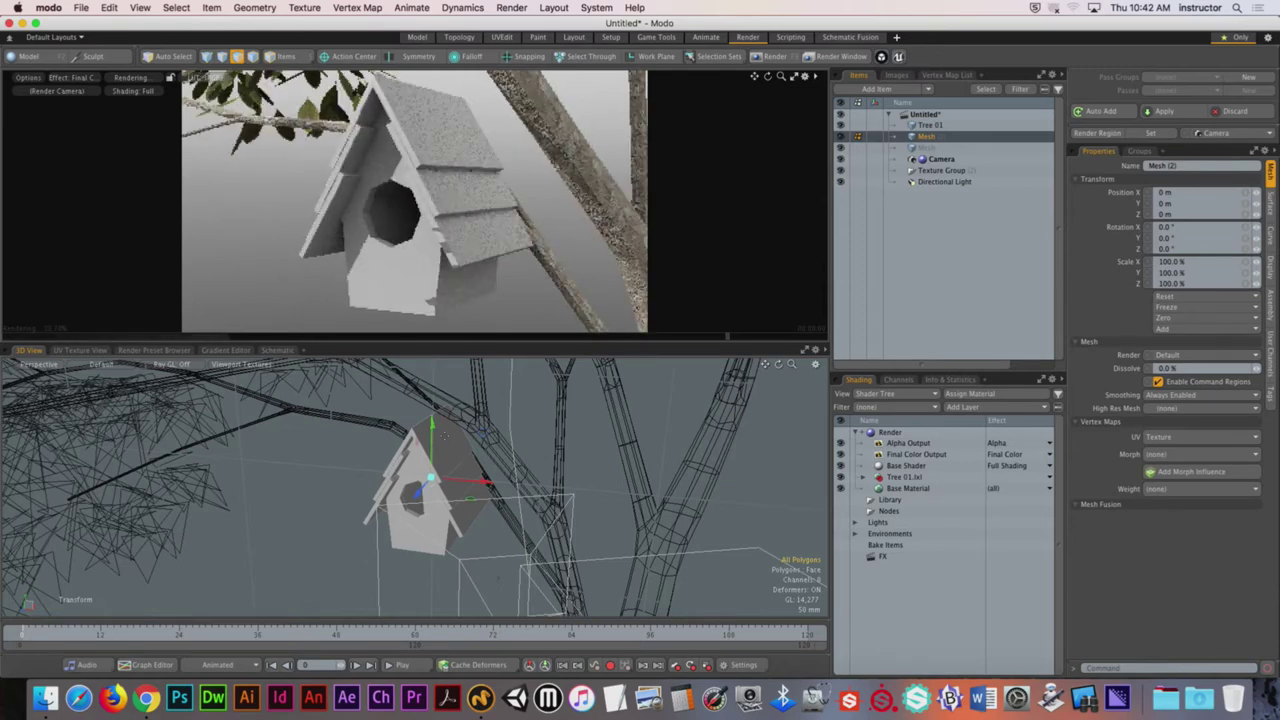
key("space")
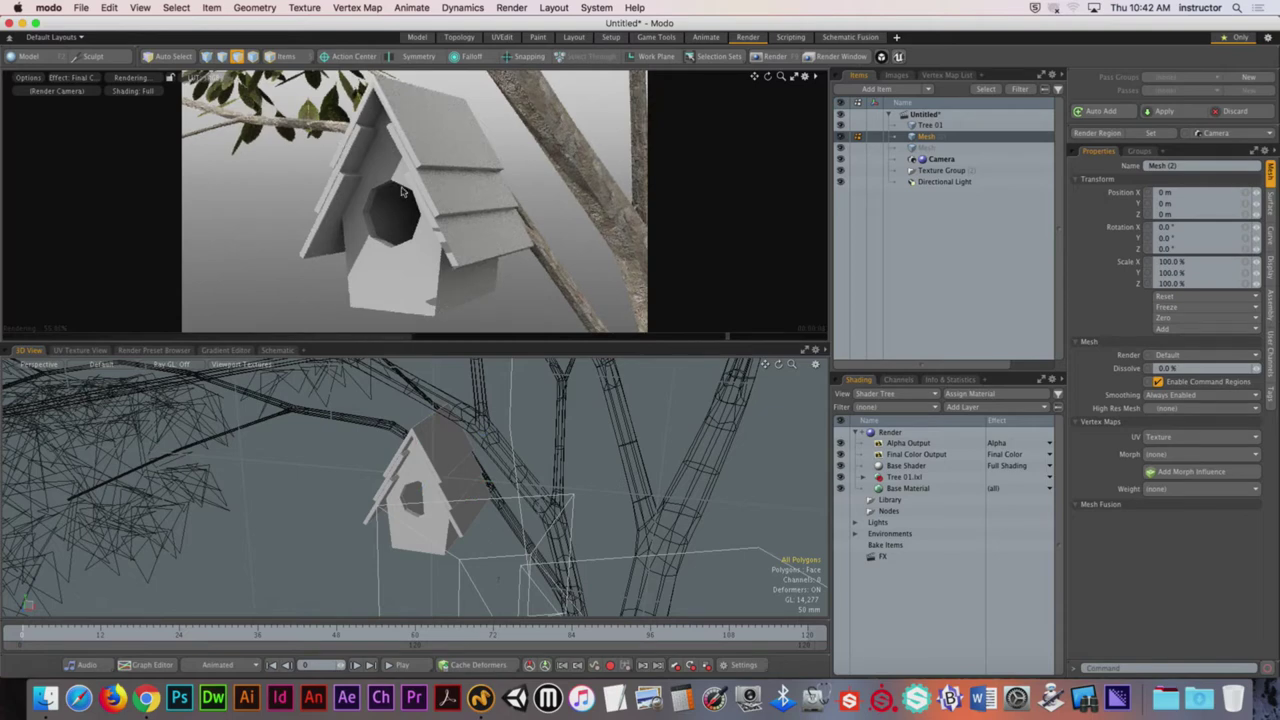
Step: Maximize the render preview and resume its paused progressive render
left_click(794, 78)
left_click(410, 342)
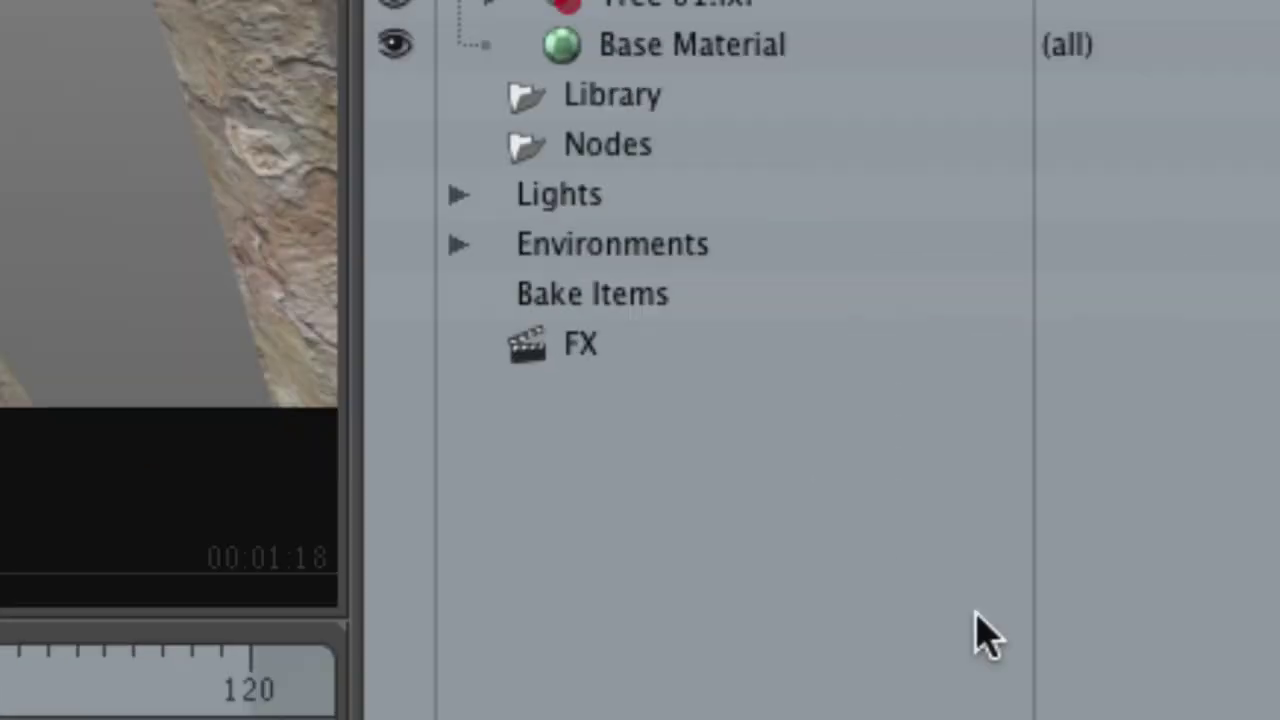
Step: Select the Environment Material under Environments › Environment in the Shader Tree
left_click(668, 298)
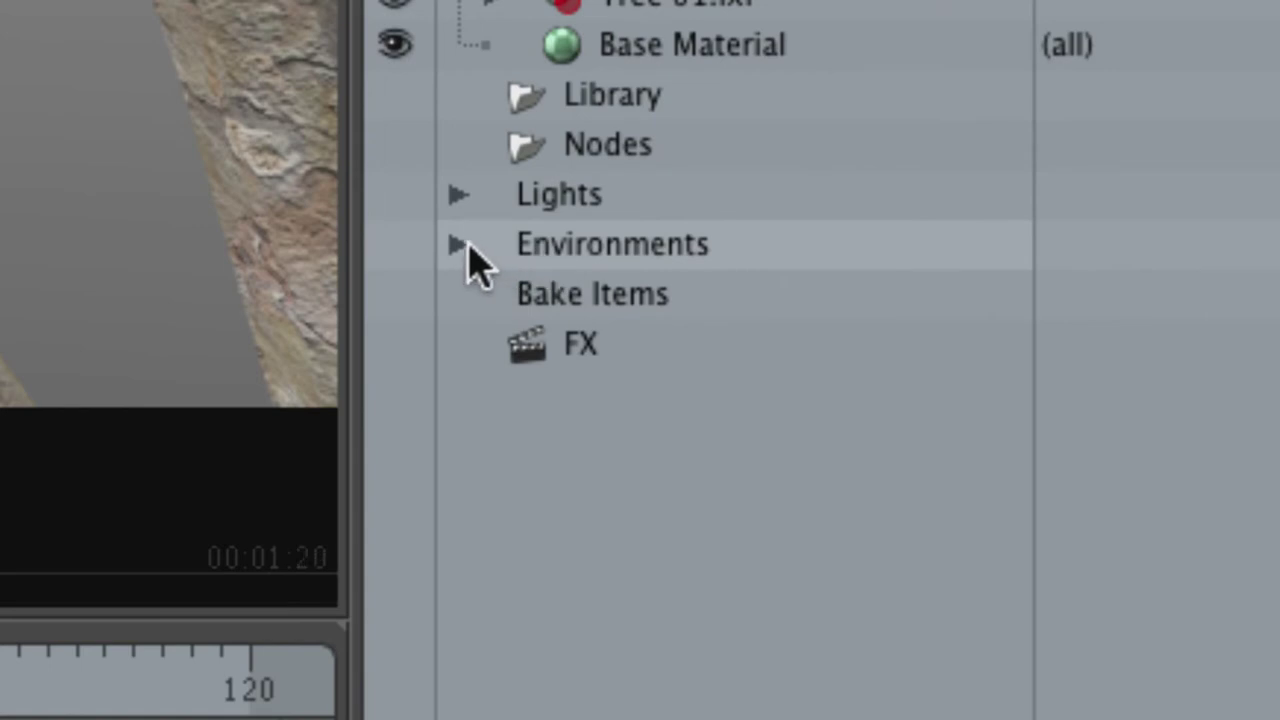
left_click(462, 245)
left_click(588, 308)
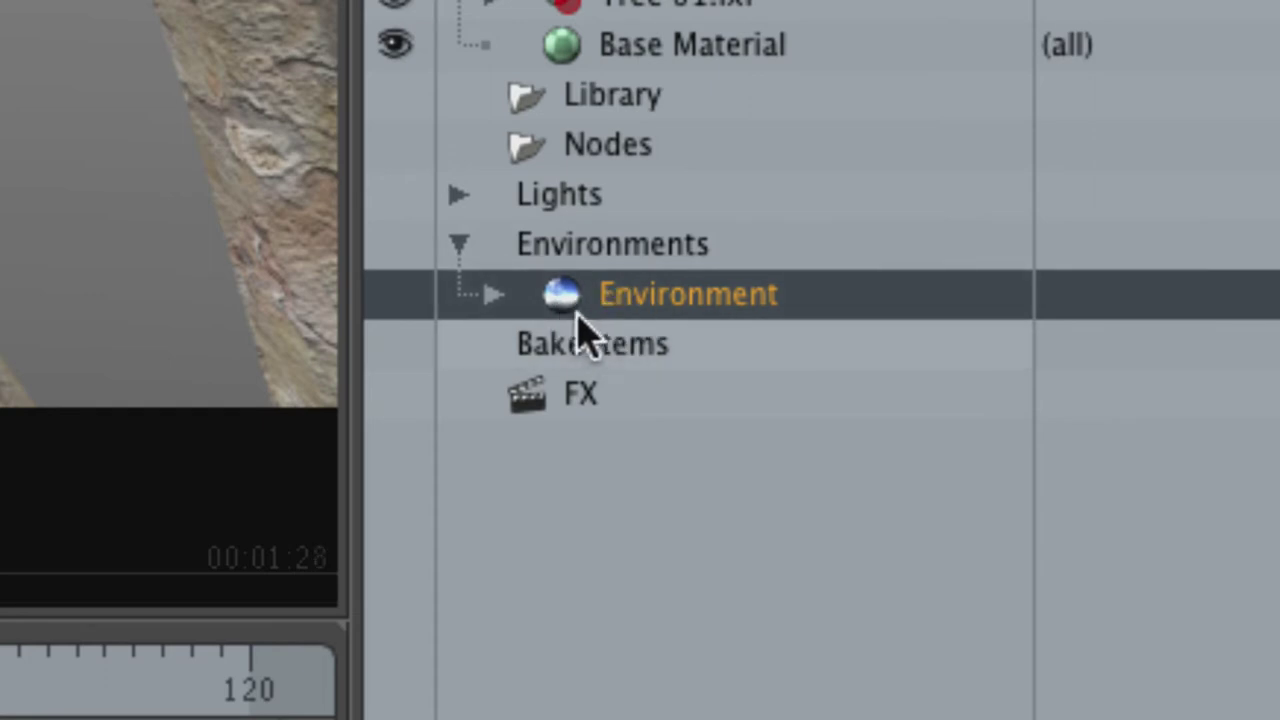
left_click(493, 296)
left_click(706, 346)
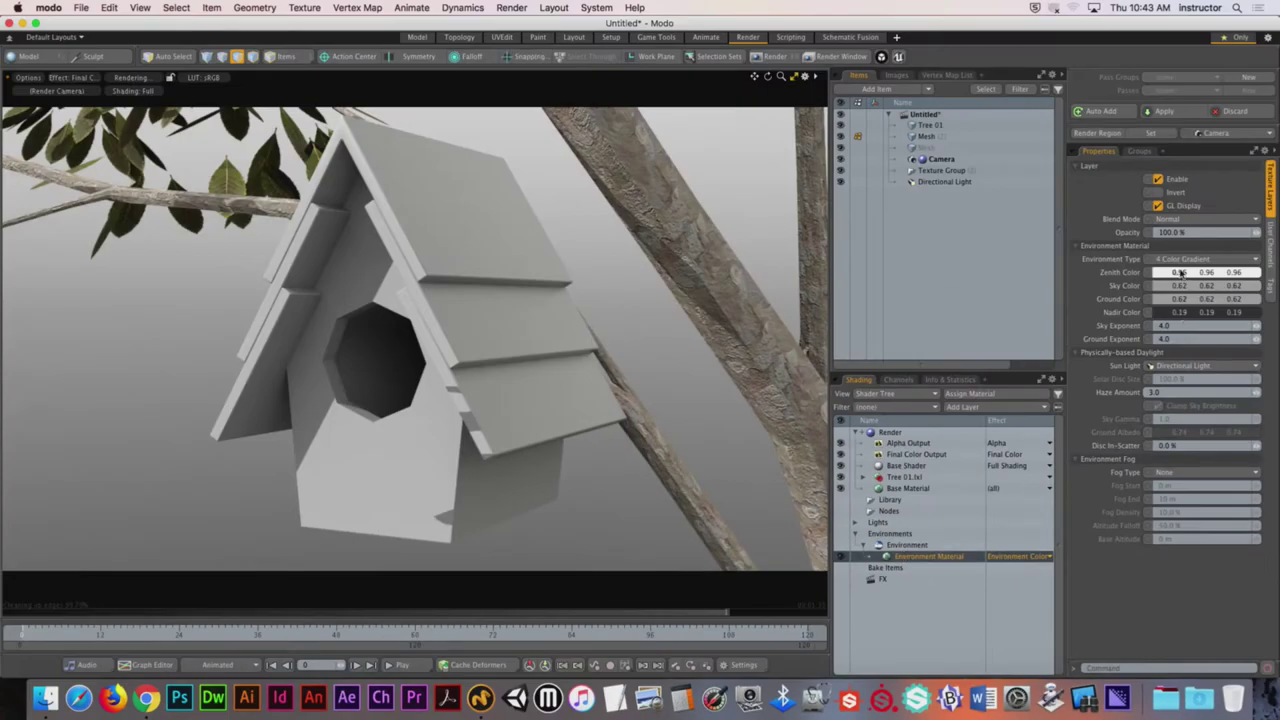
Step: Set the Zenith Color to magenta and the Sky Color to green
left_click(1180, 272)
left_click_drag(826, 192, 894, 246)
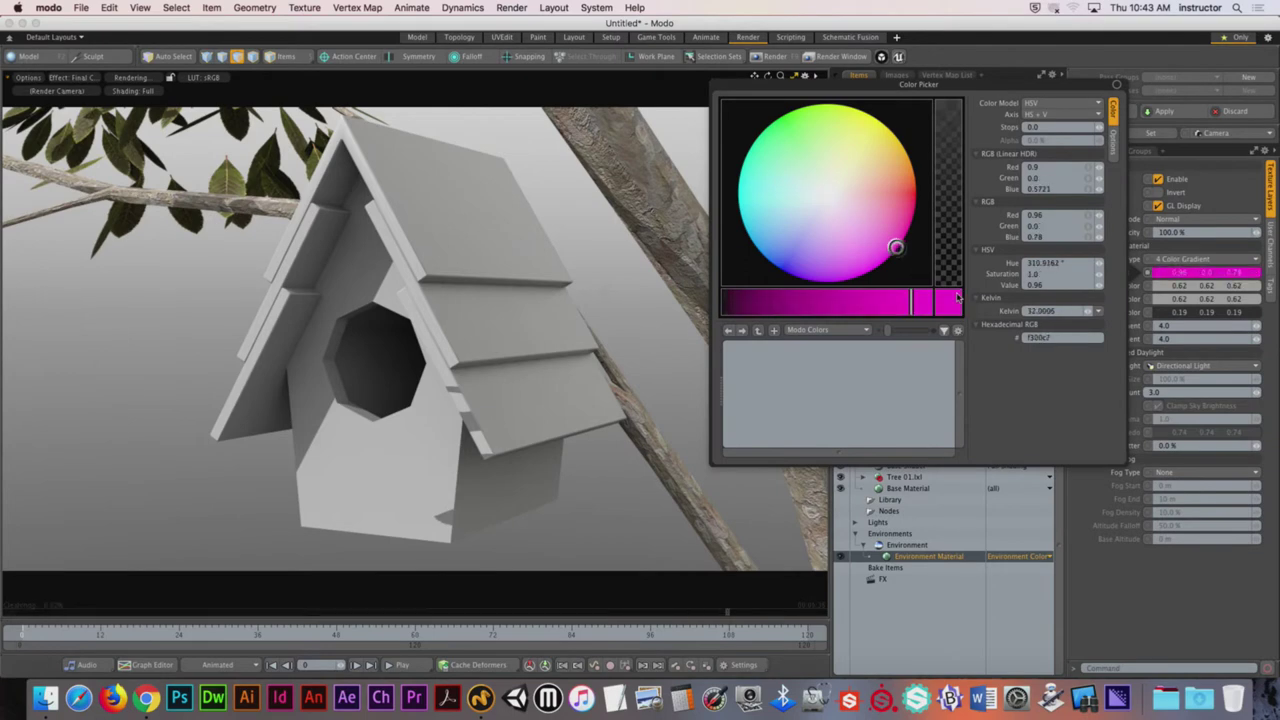
left_click(1180, 285)
left_click_drag(827, 205, 765, 137)
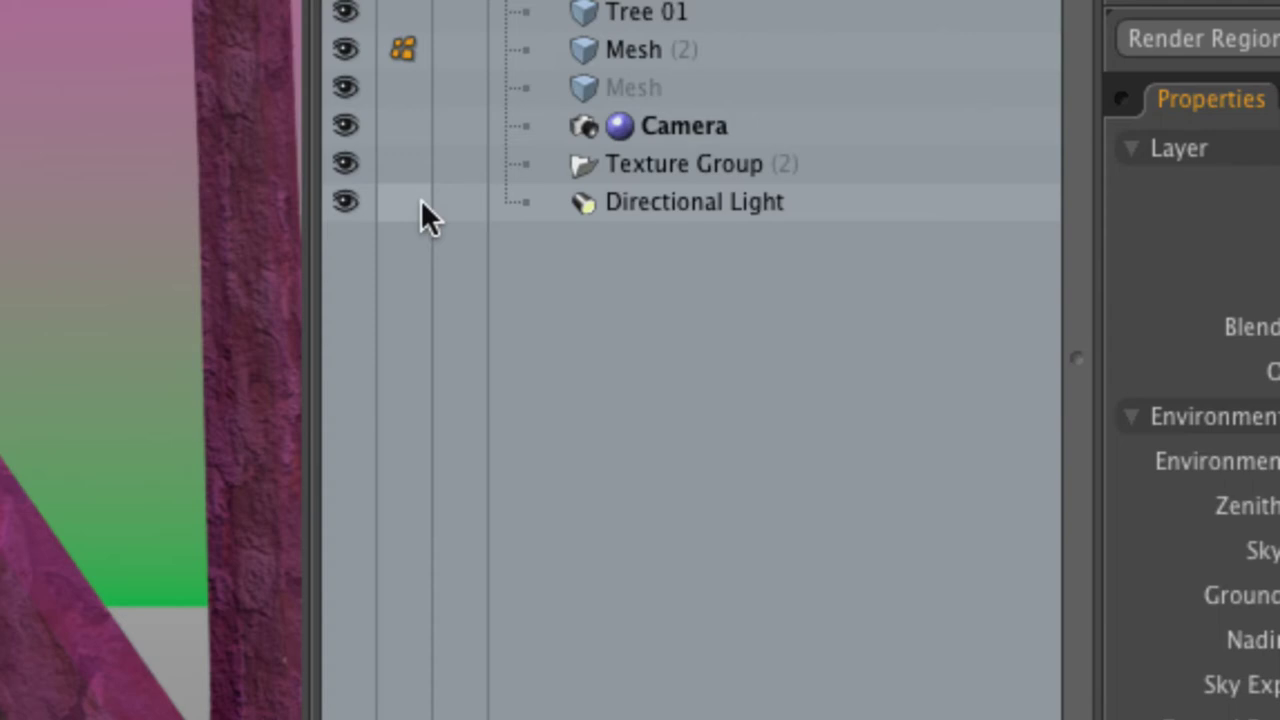
Step: Undo the environment zenith and sky tints back to greys 0.96 and 0.62, then select the Directional Light
left_click(693, 210)
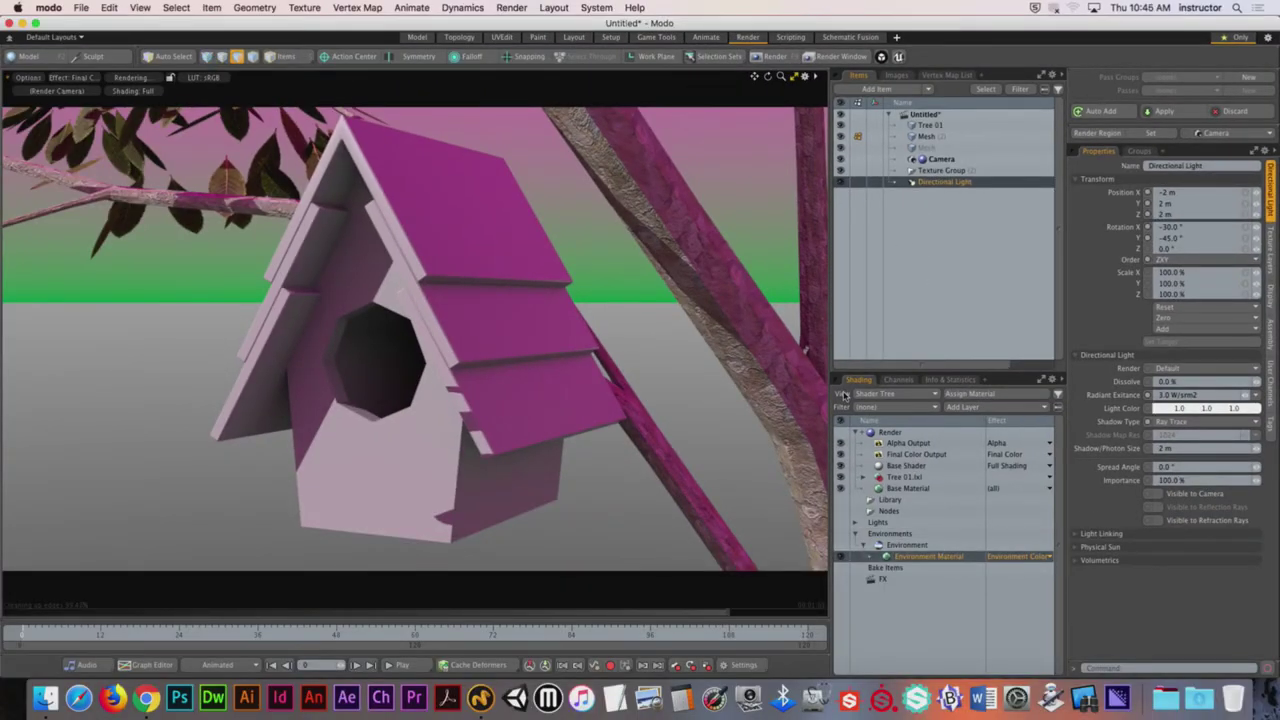
left_click(545, 285)
key("super+z")
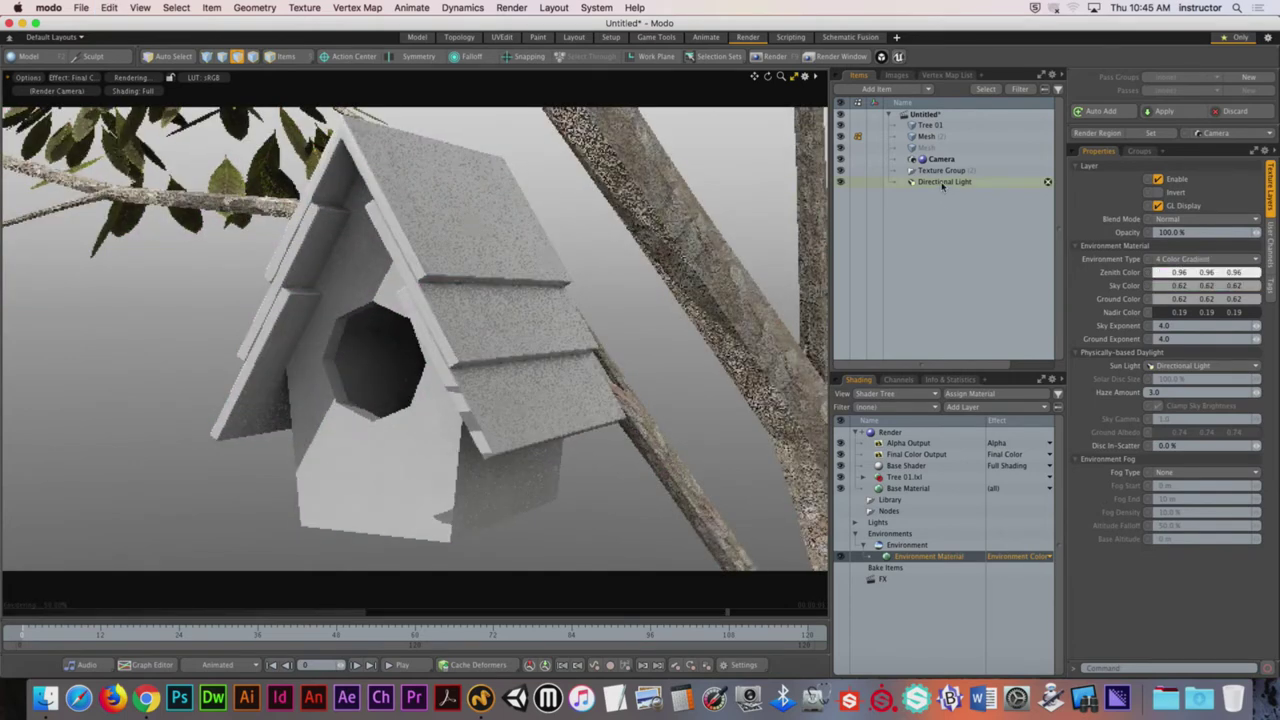
left_click(944, 182)
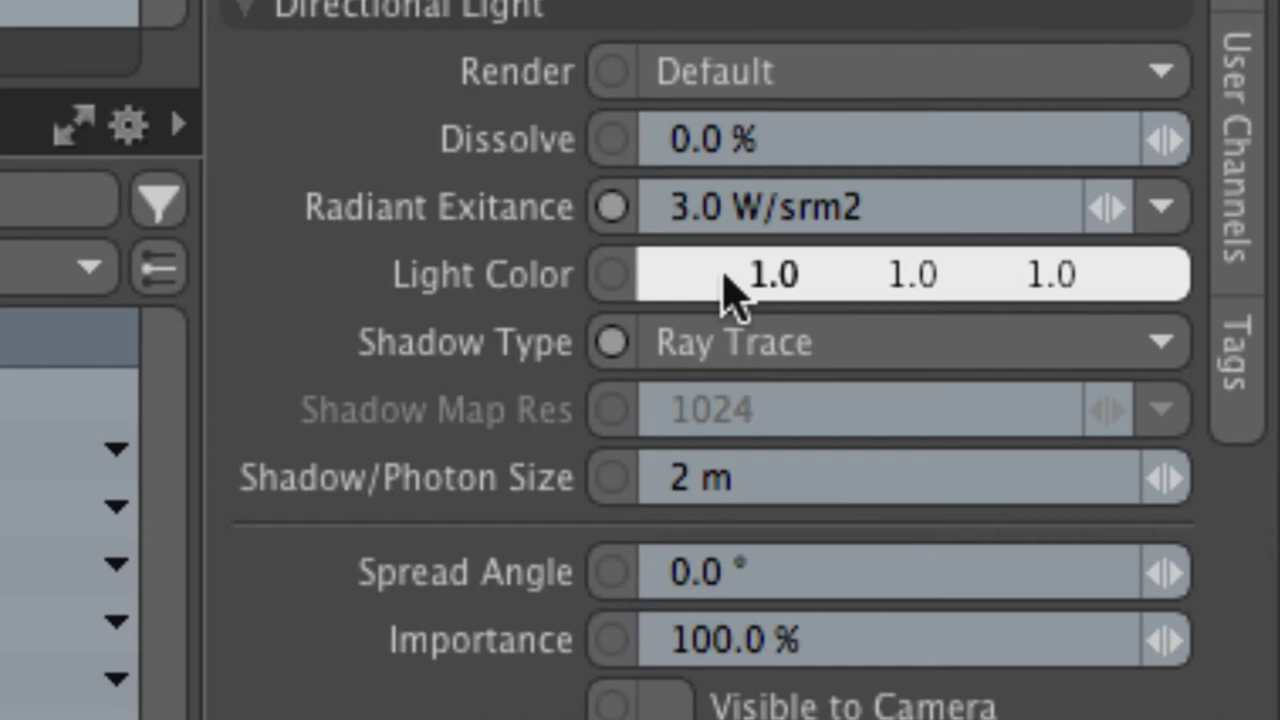
Step: Shift the Directional Light colour from white through yellow to red-orange ff5a00, then bring up the Kelvin presets
left_click(801, 275)
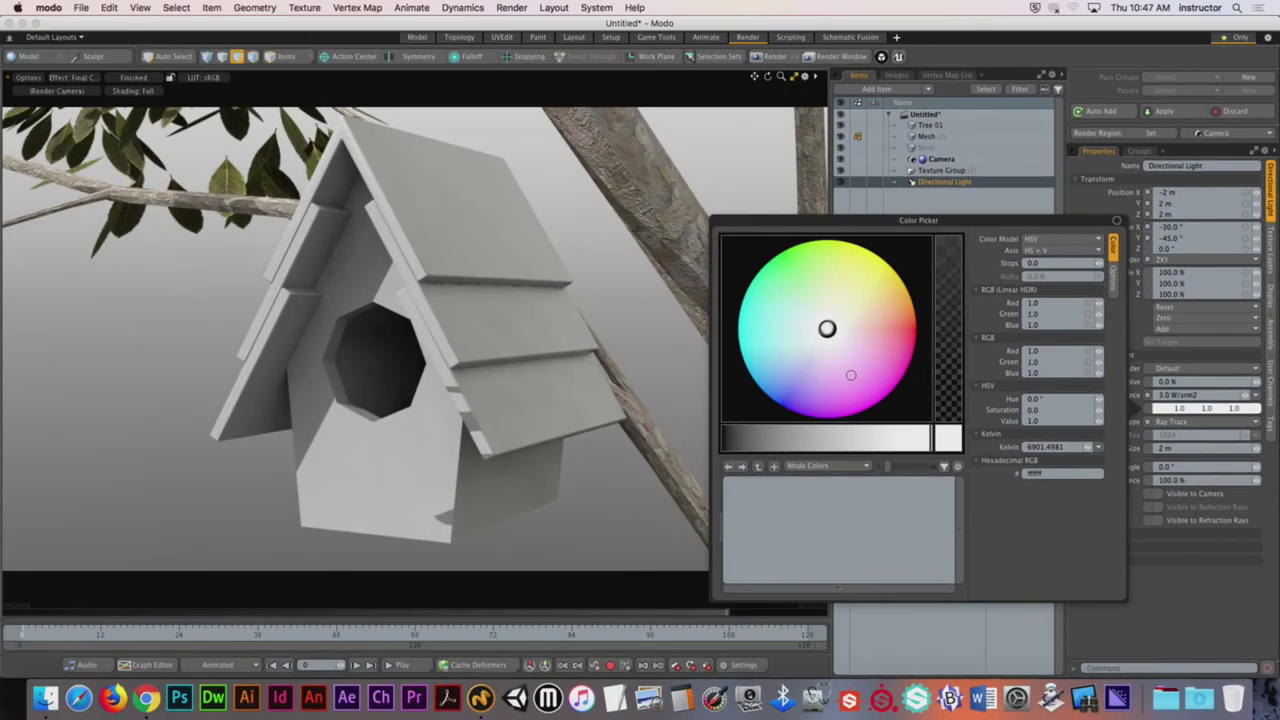
left_click_drag(835, 346, 877, 263)
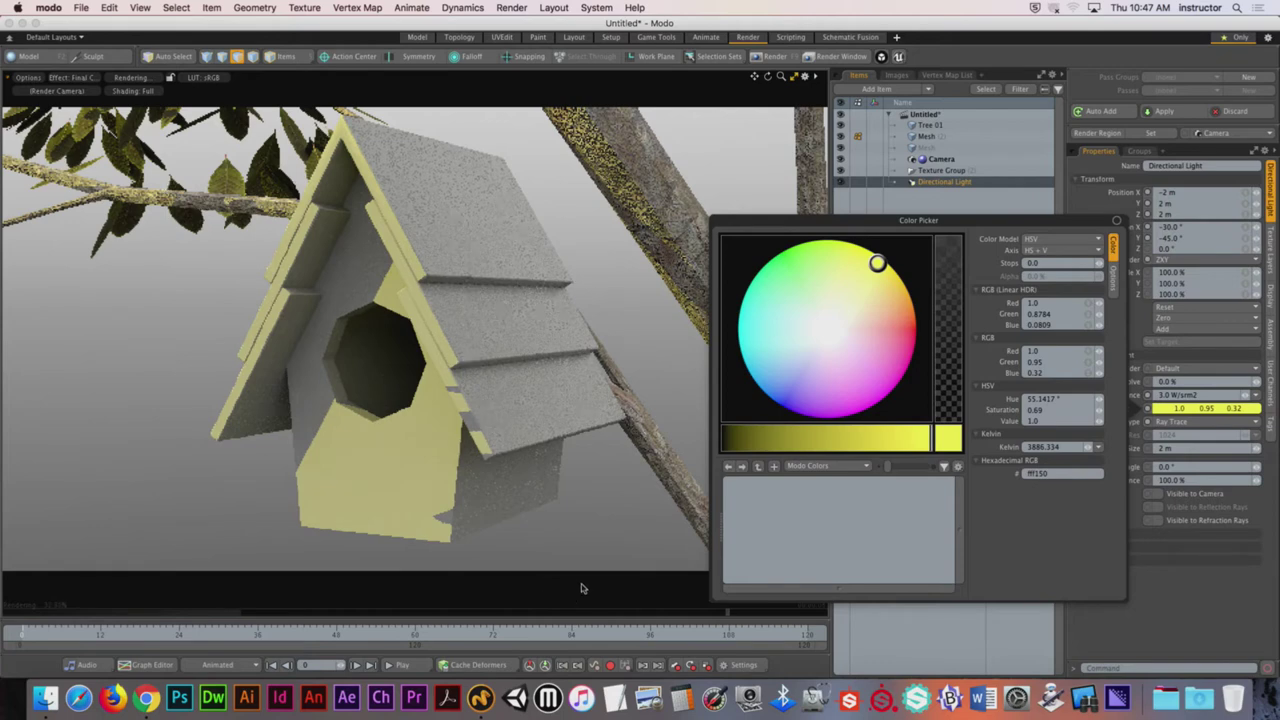
left_click_drag(885, 262, 907, 291)
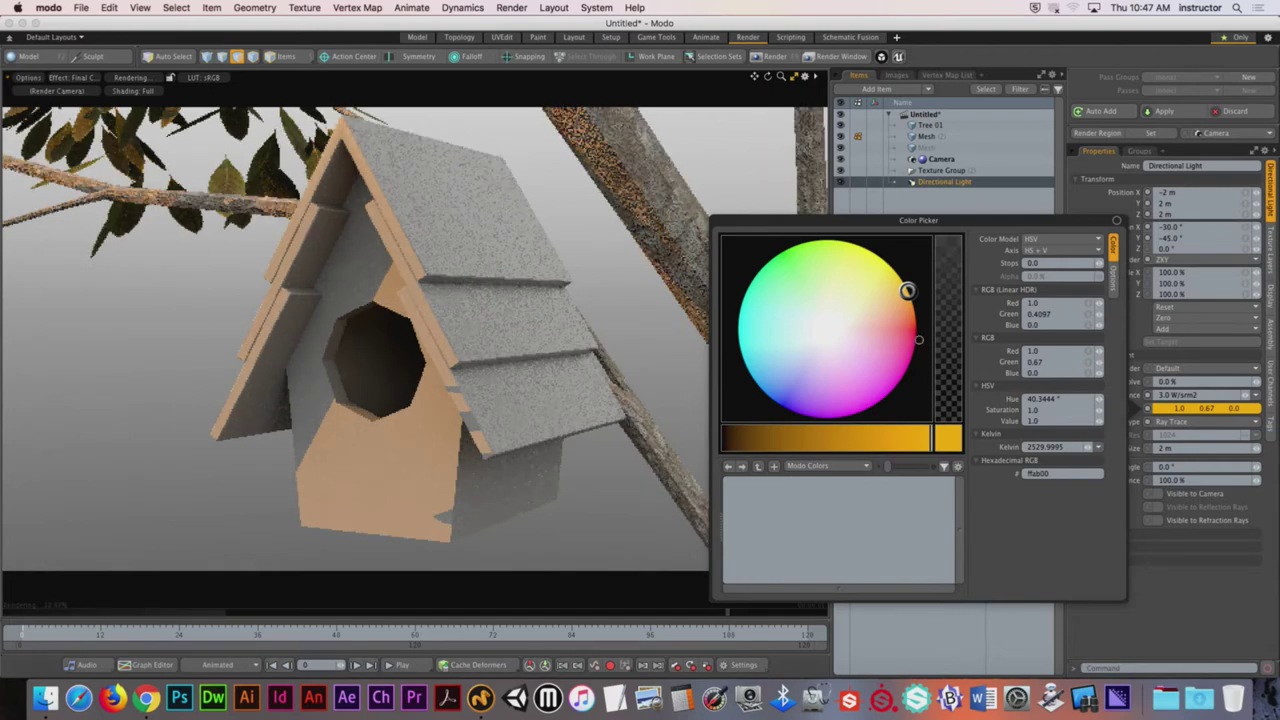
left_click_drag(907, 291, 914, 318)
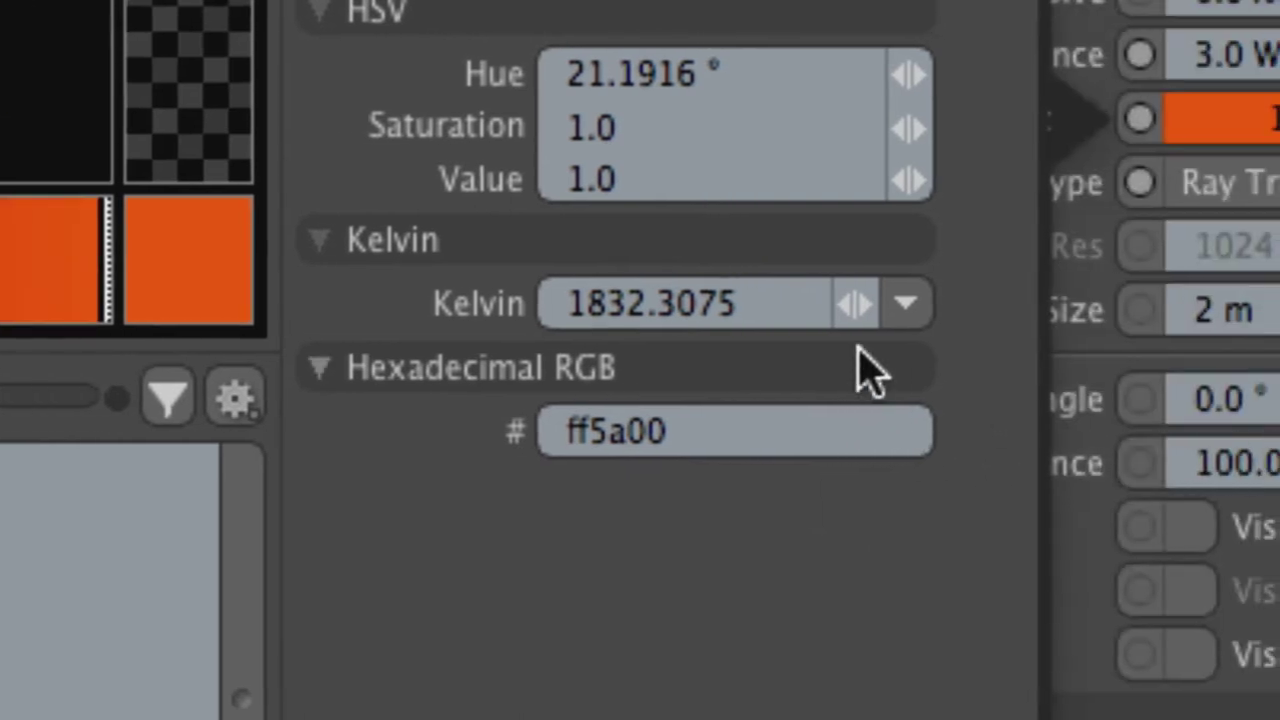
left_click(1030, 303)
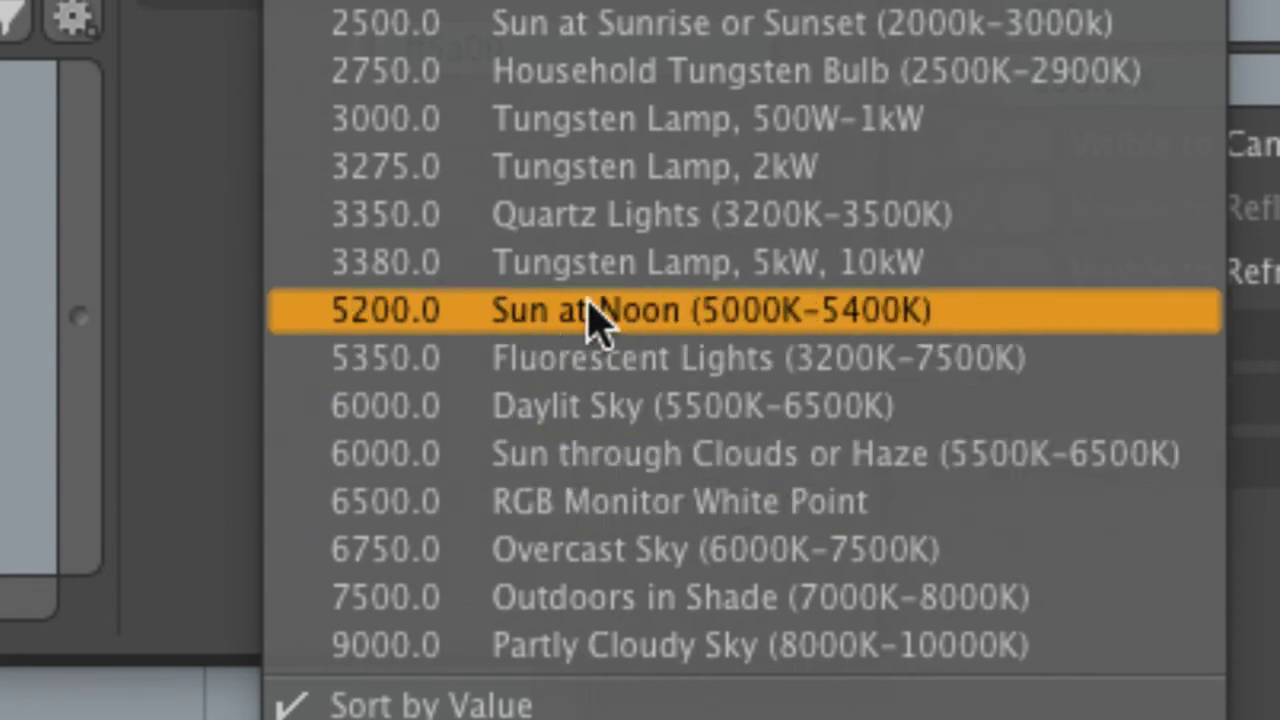
Step: Choose the 6000 K Daylit Sky preset, giving the light a warm near-white of 1.0, 0.99, 0.86
left_click(668, 418)
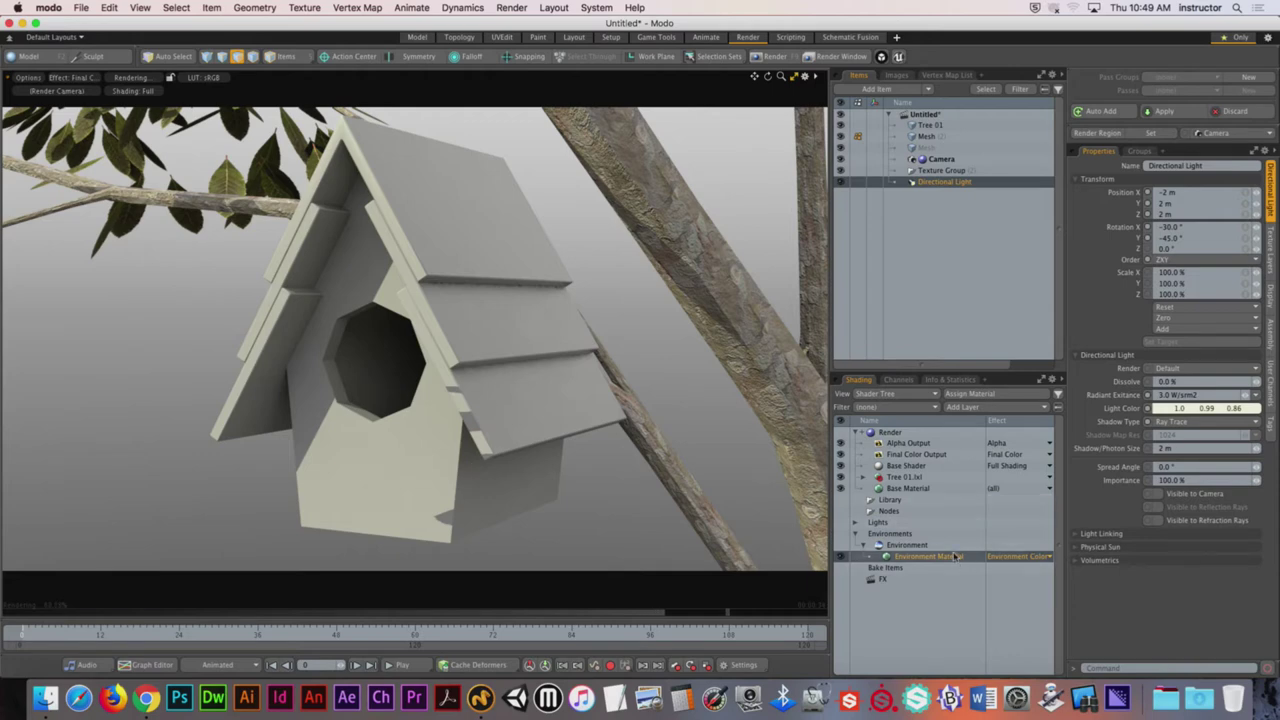
Step: Change the Environment Material's zenith colour from grey to pale cyan 0.77, 0.92, 0.96
left_click(916, 555)
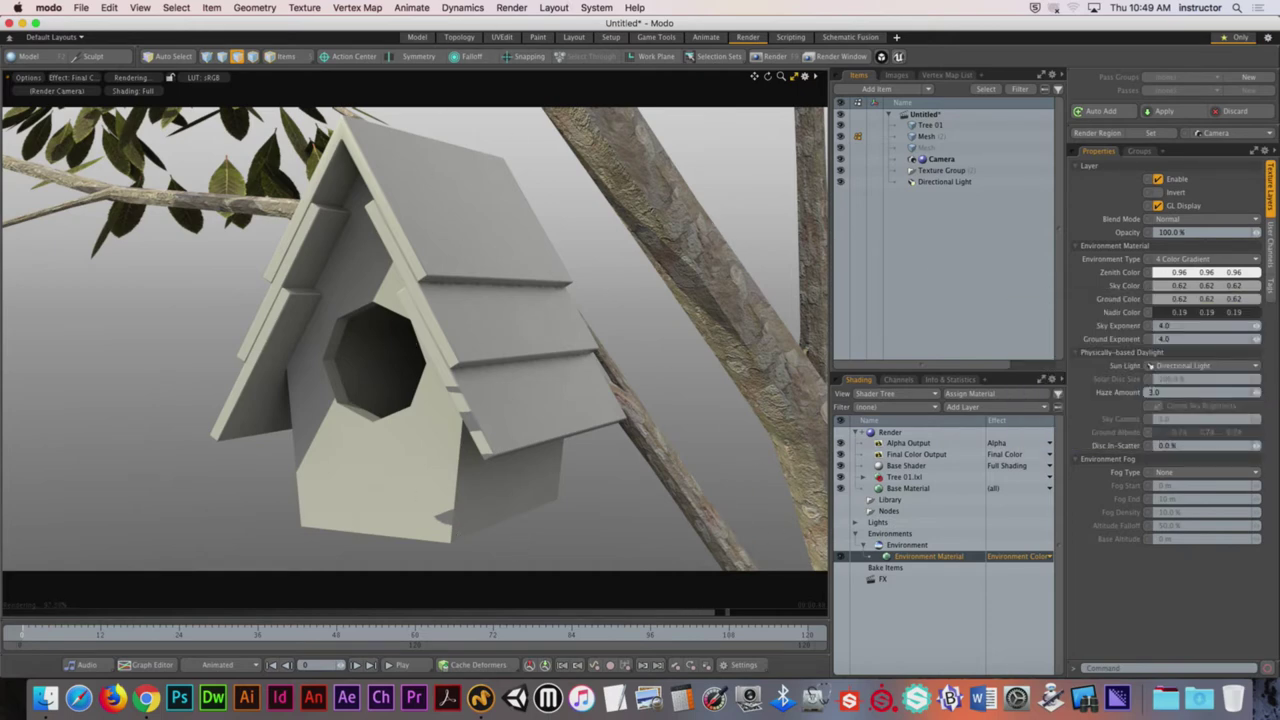
double_click(1228, 272)
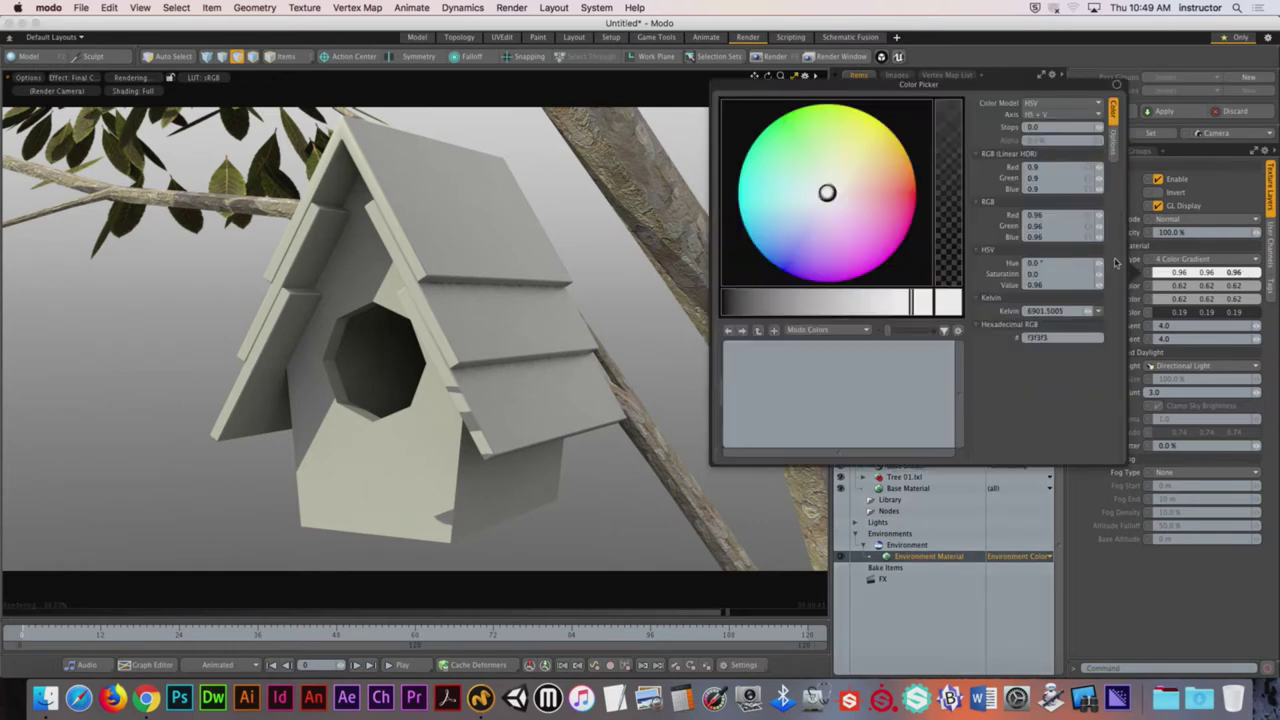
left_click_drag(822, 192, 794, 200)
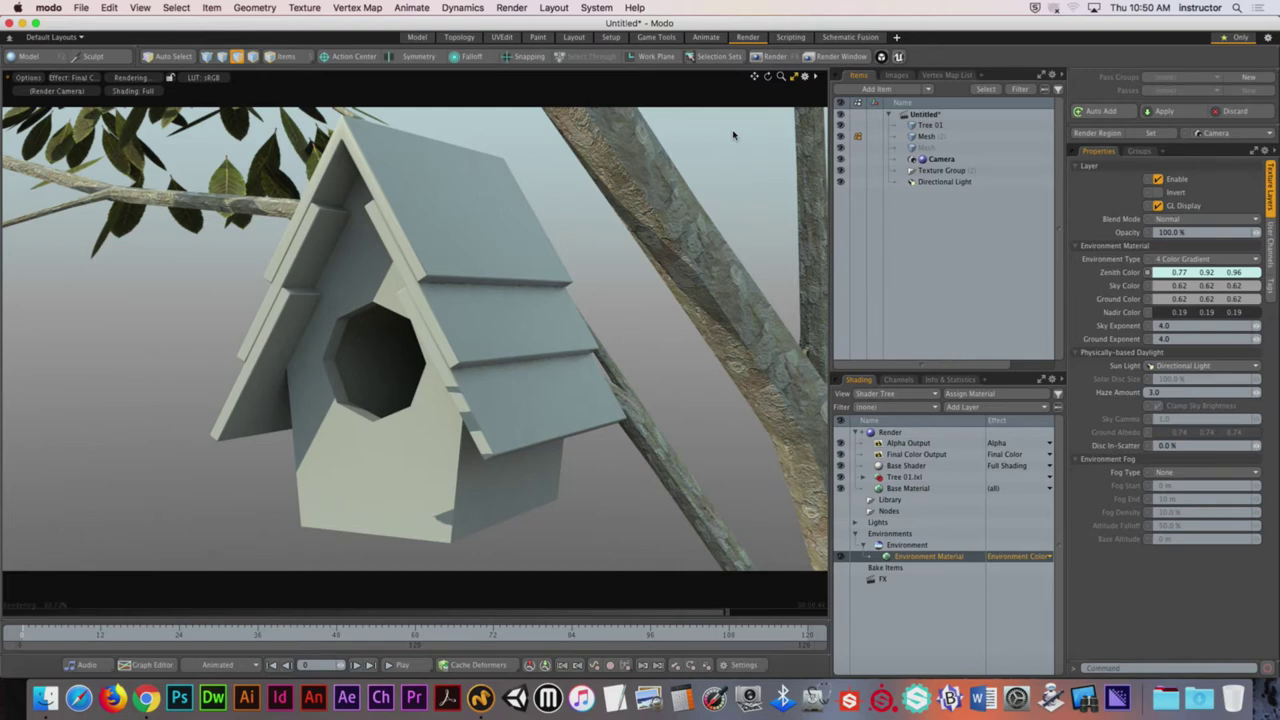
Step: Set sky colour to muted green 0.49, 0.62, 0.54 and ground colour to dark green 0.19, 0.35, 0.24
left_click(1178, 288)
left_click_drag(827, 206, 799, 181)
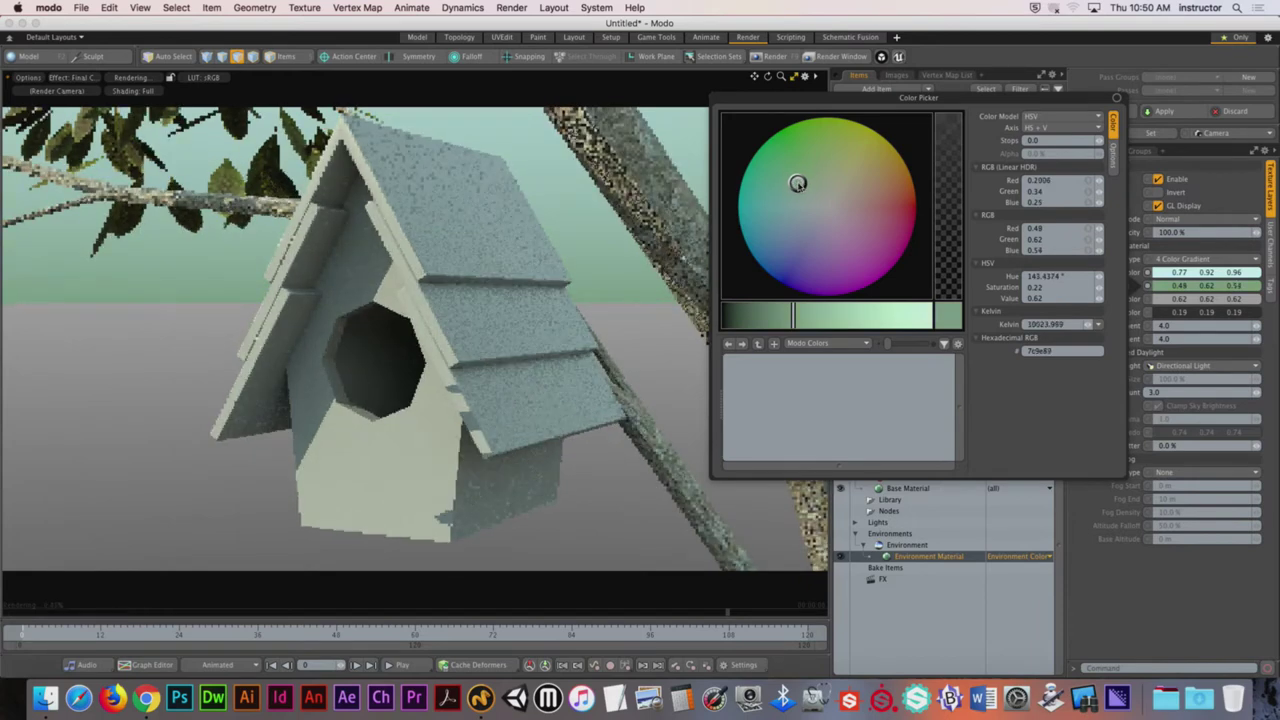
left_click(1150, 299)
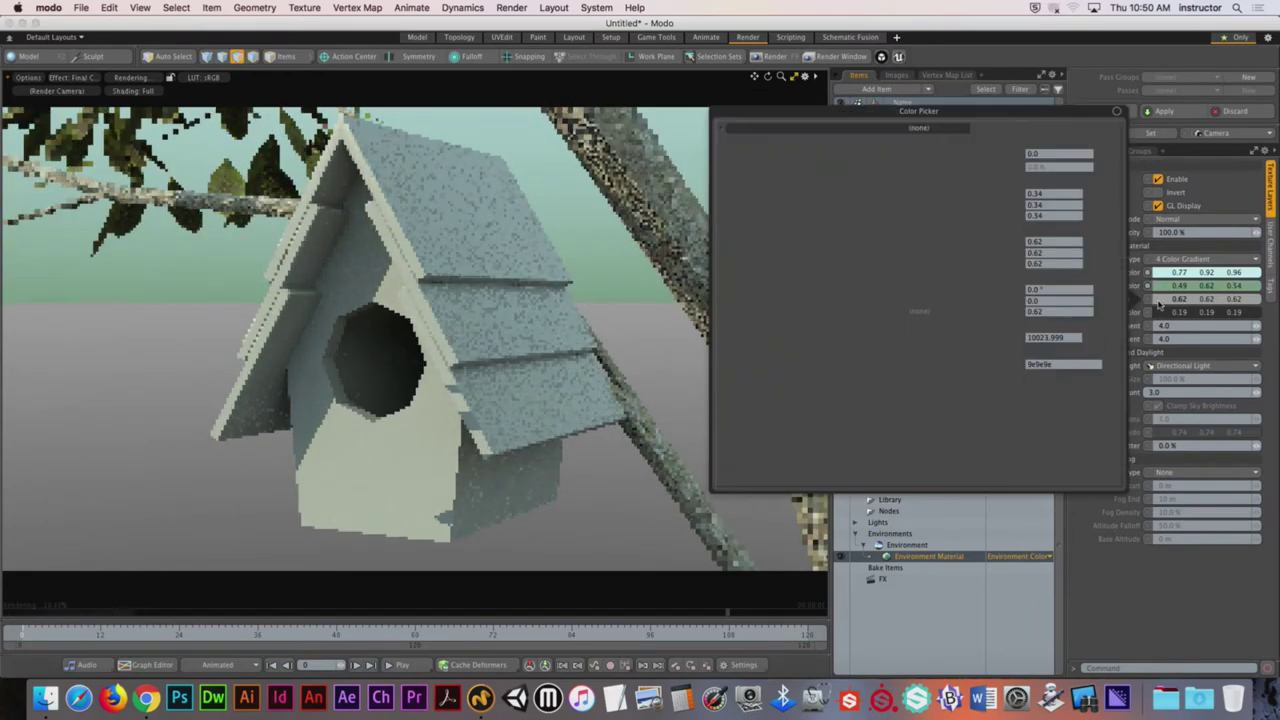
left_click(795, 320)
left_click(742, 328)
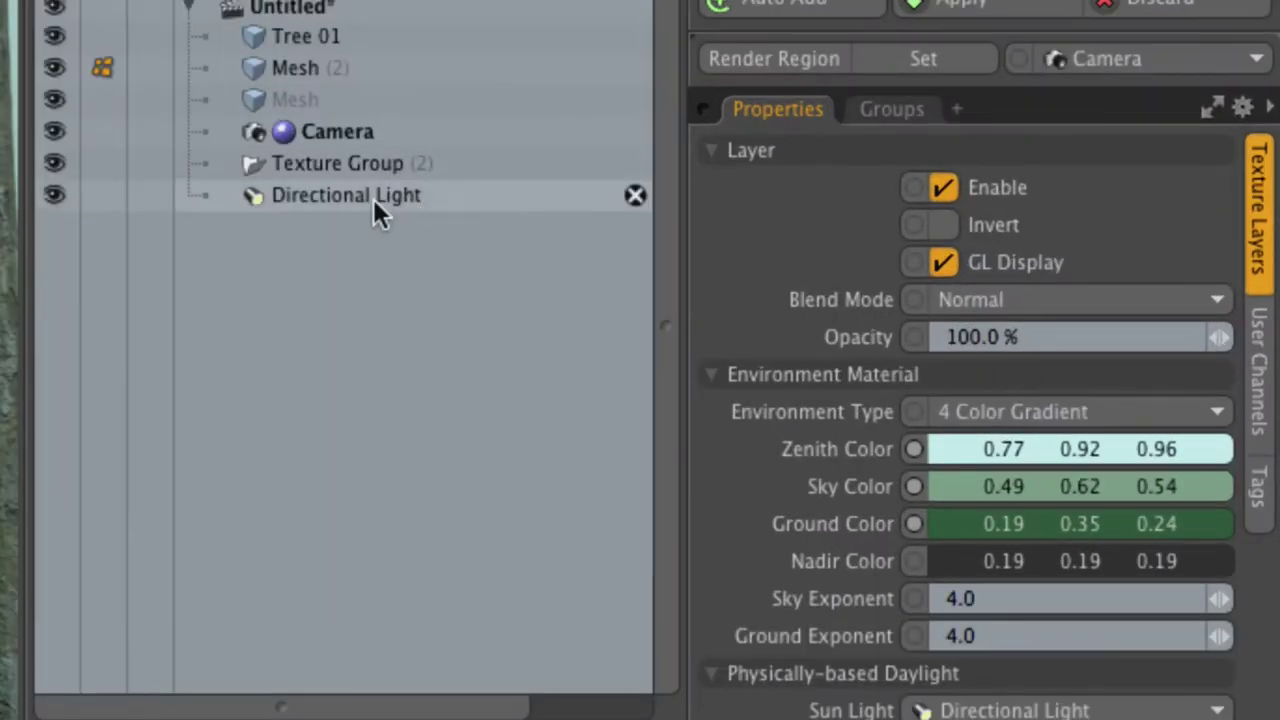
Step: Select the Directional Light in the Items list
left_click(372, 200)
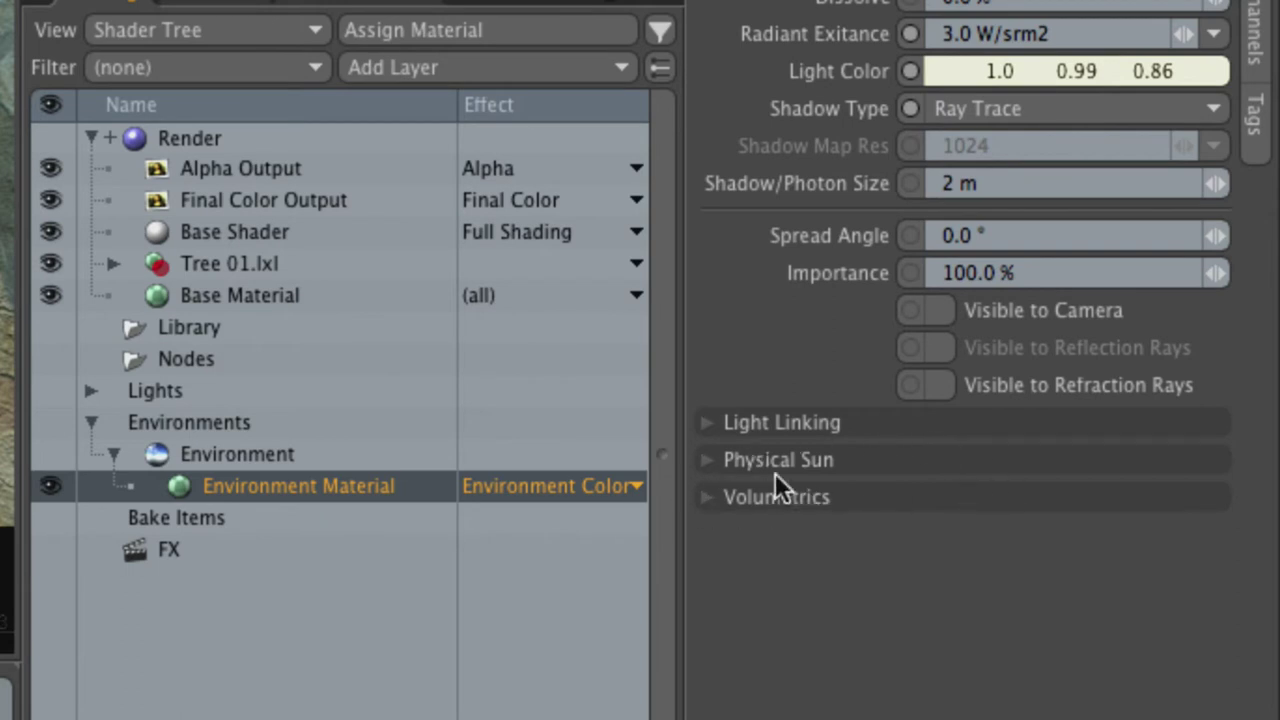
Step: Enable Physical Sun on the Directional Light, defaulting to 12:00 on 6/22/2014, and start editing its time
left_click(707, 459)
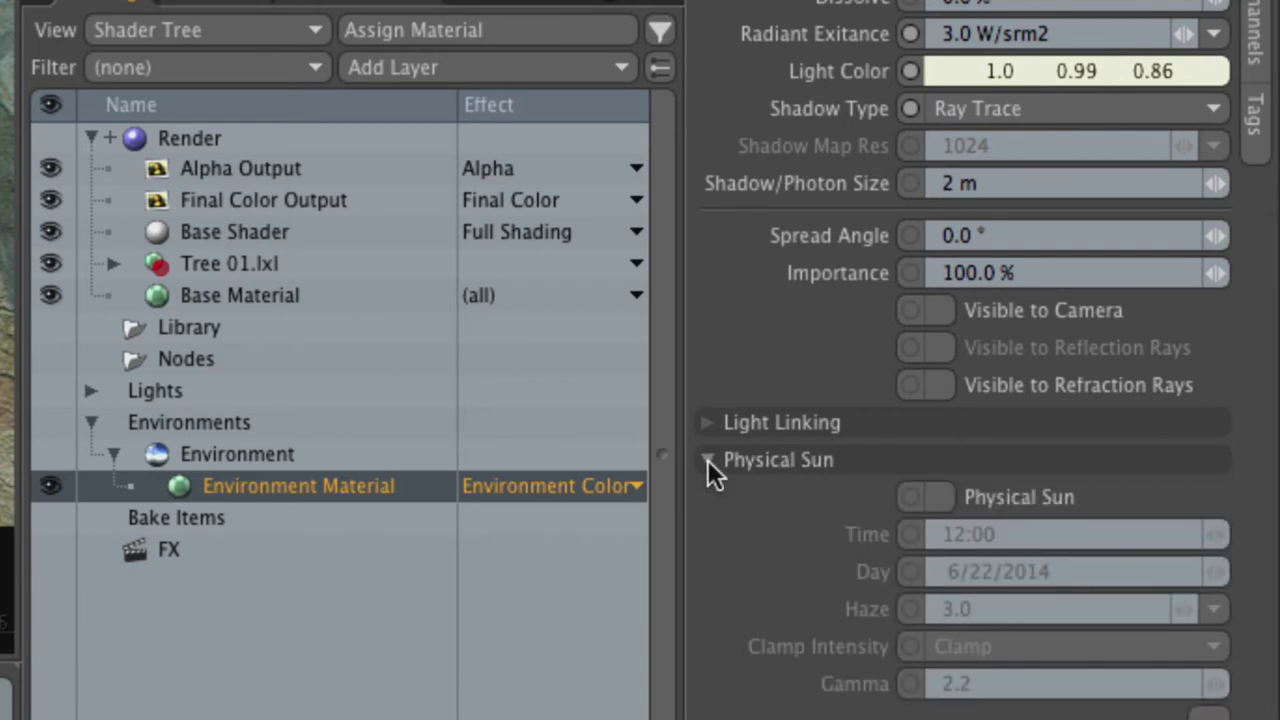
left_click(943, 499)
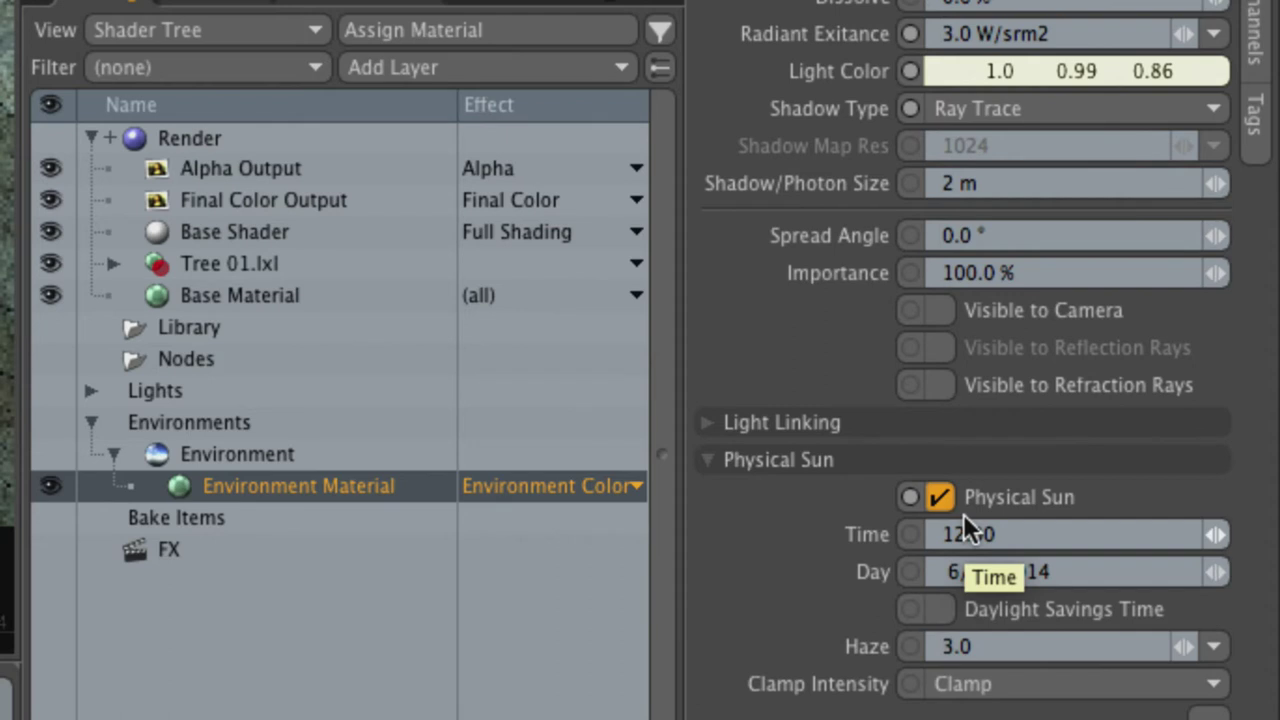
left_click(963, 517)
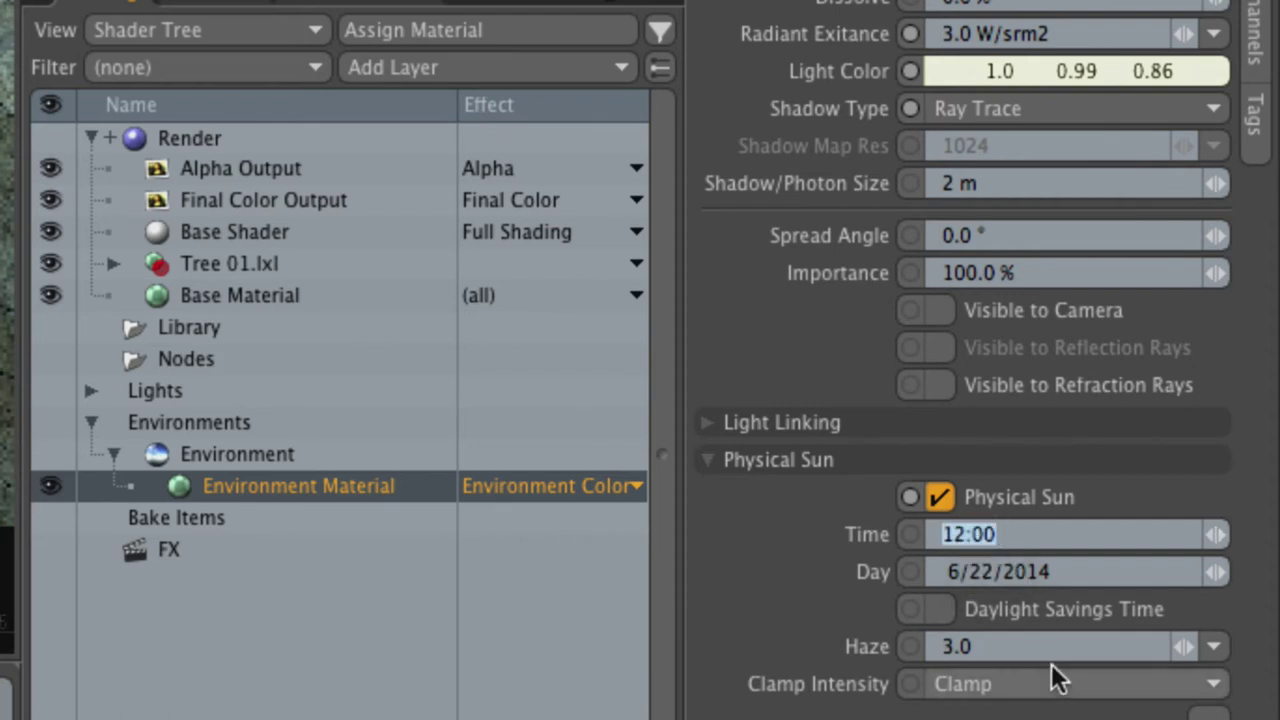
Step: Set the Physical Sun date to 3/22/2018, correcting the year from 0018
left_click(1047, 571)
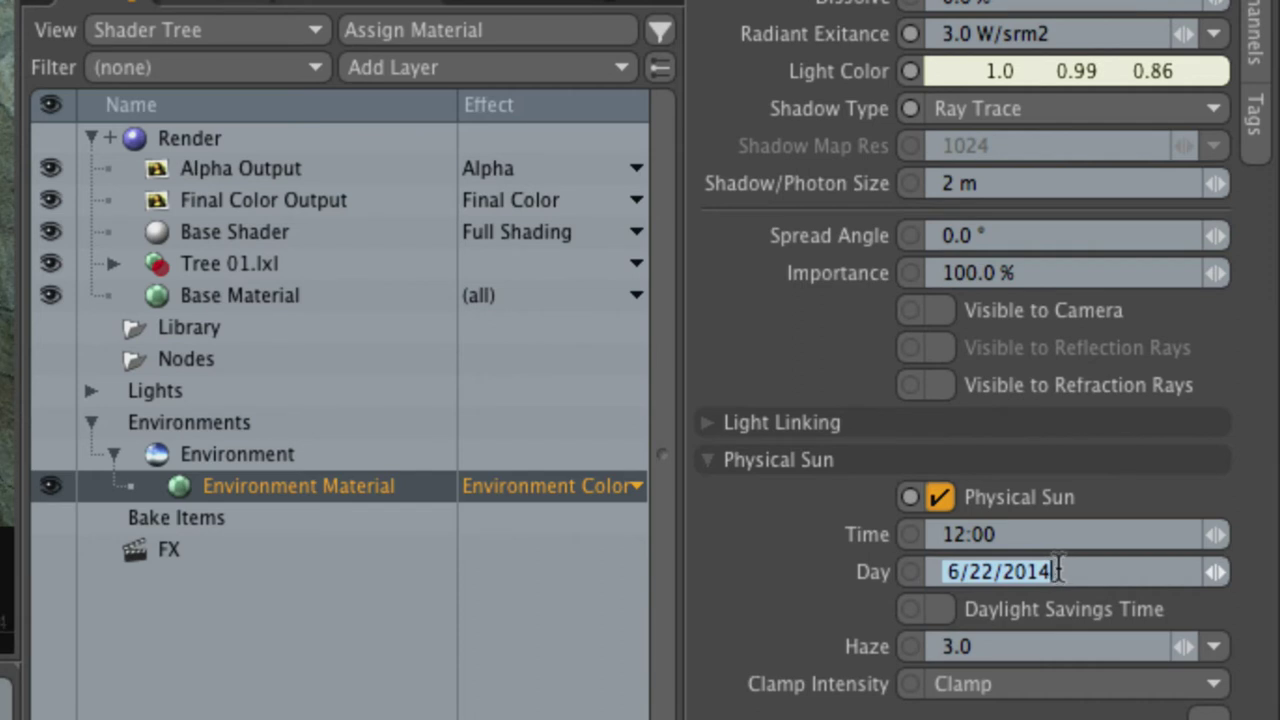
type("3/22/18")
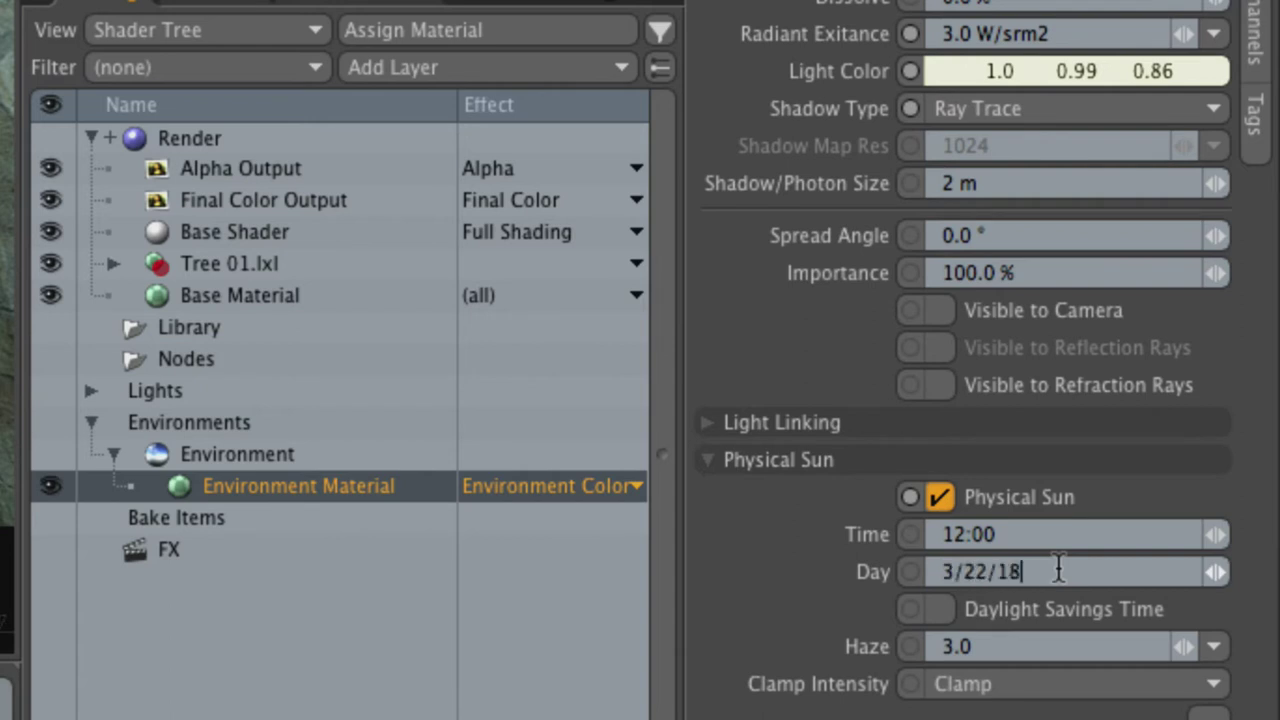
key("Return")
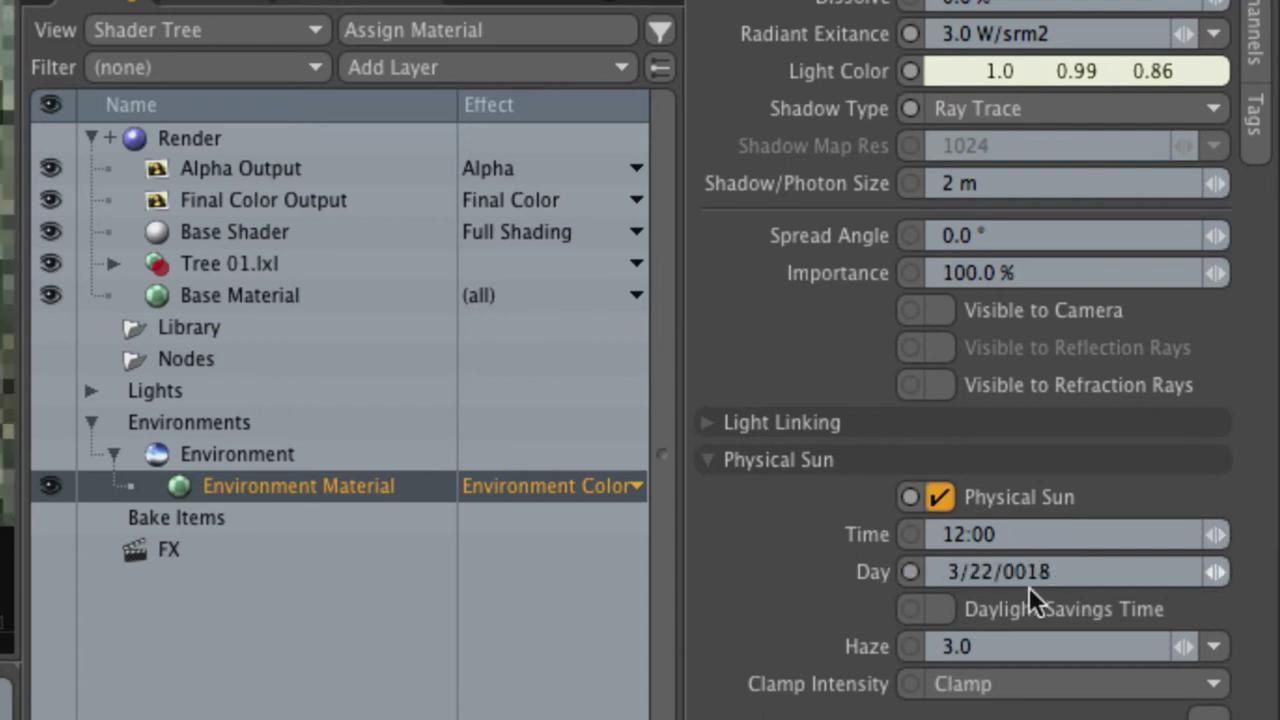
left_click_drag(976, 572, 1096, 563)
type("2018")
key("Return")
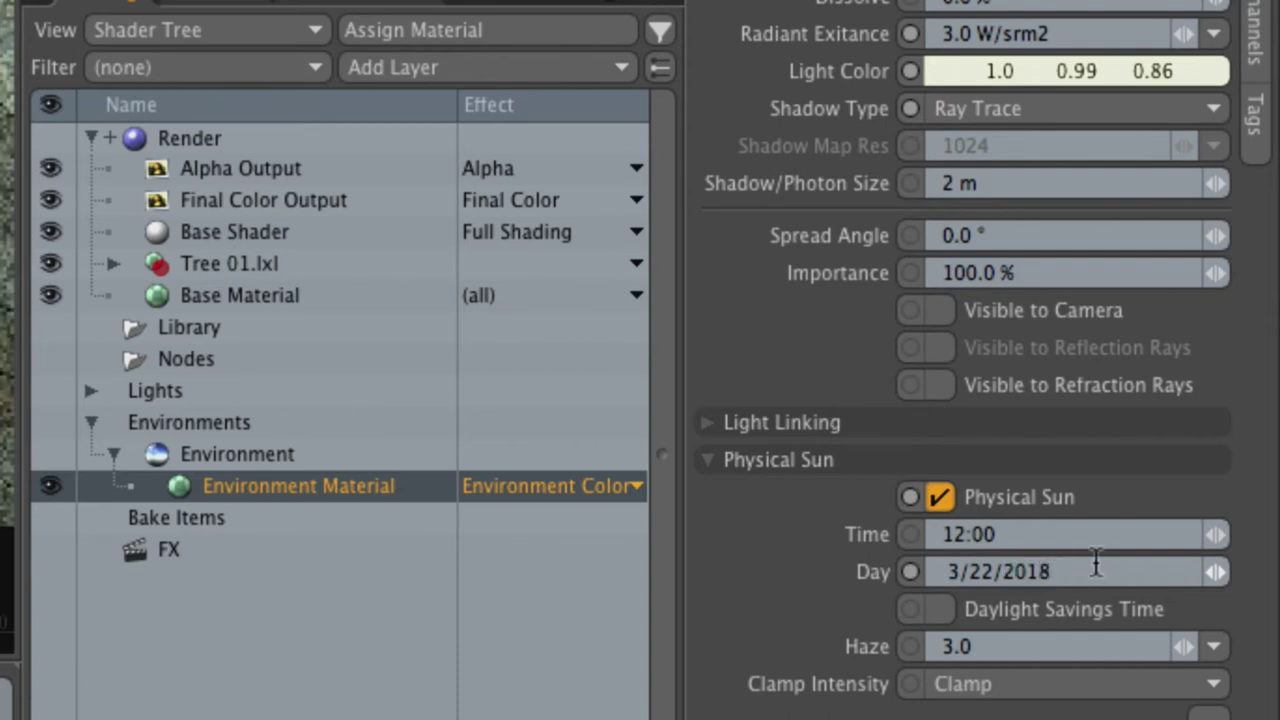
Step: Change the Physical Sun time of day from 12:00 to 10:52
left_click_drag(1000, 534, 895, 537)
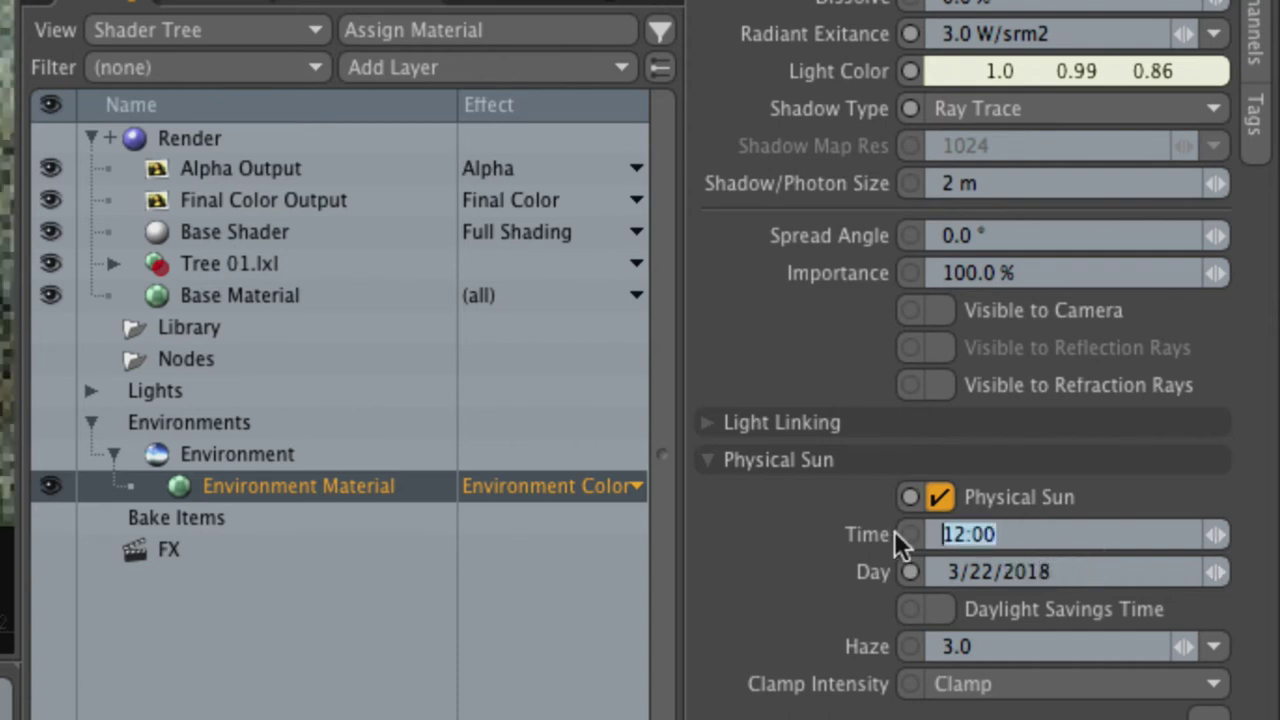
type("10:")
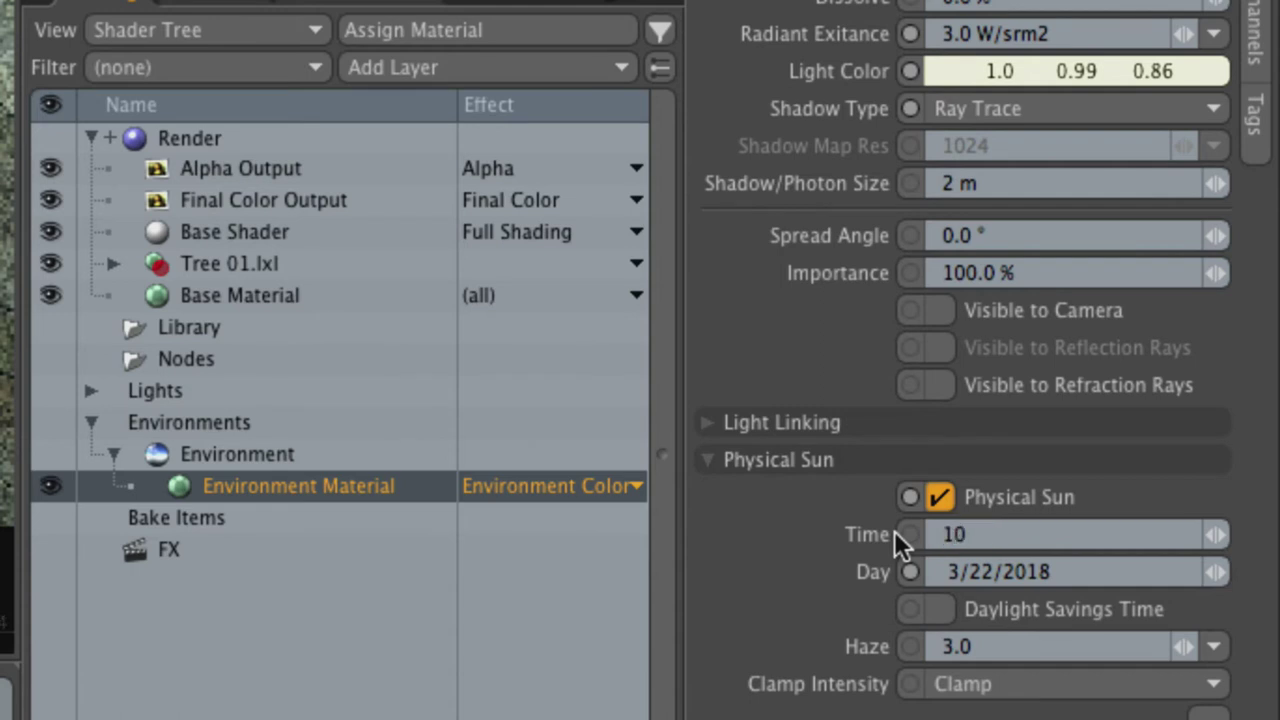
type("52")
key("Return")
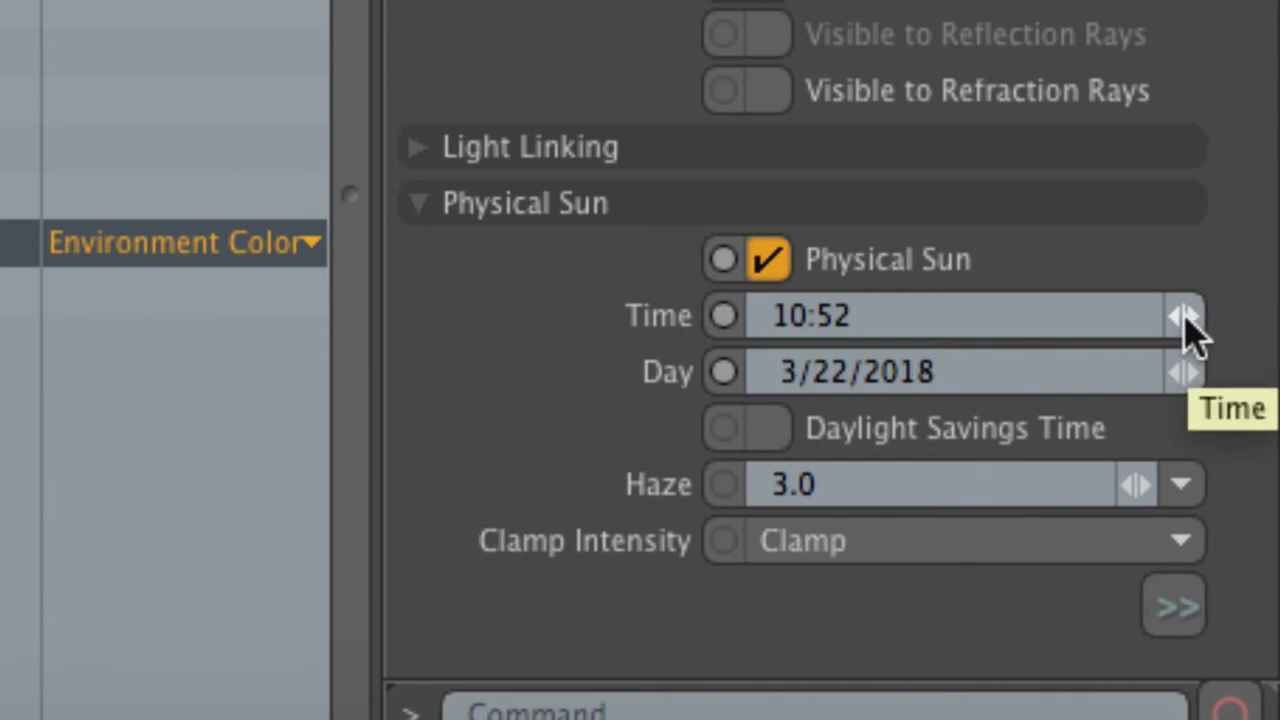
Step: Scrub the sun time earlier, revert to 10:52, then advance it to 15:00 afternoon light
left_click_drag(1183, 334, 1197, 371)
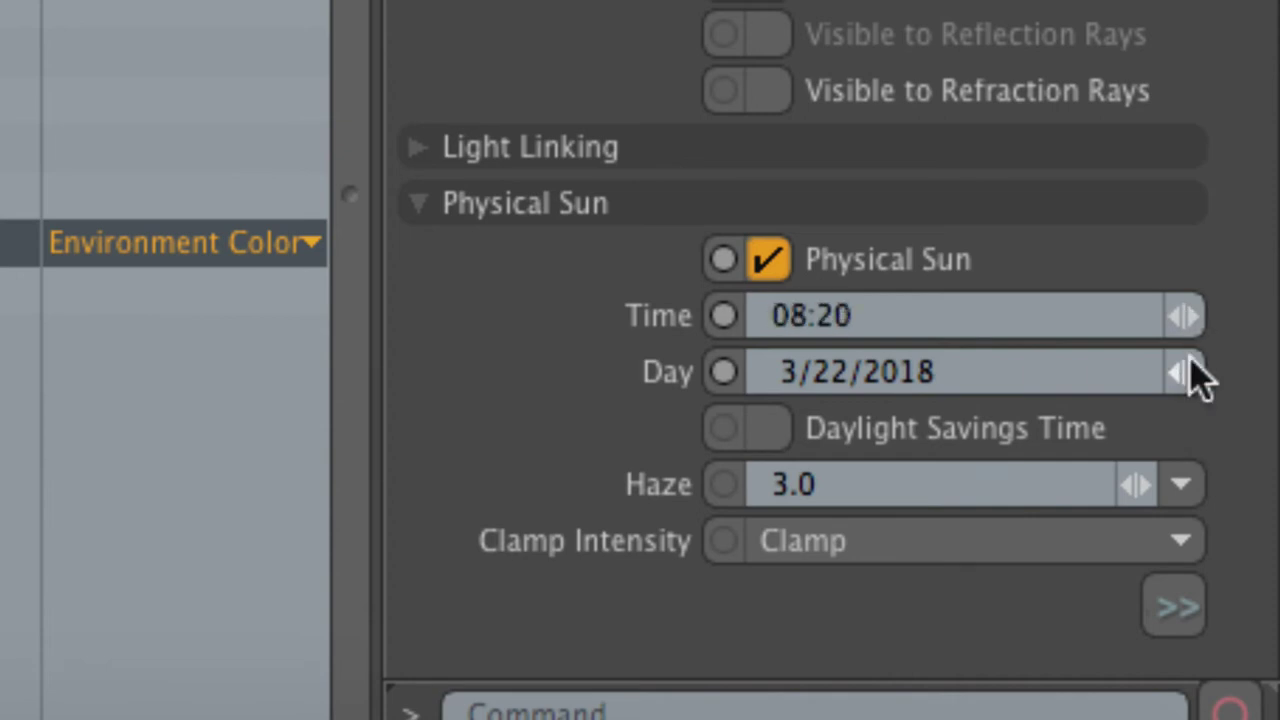
key("ctrl+z")
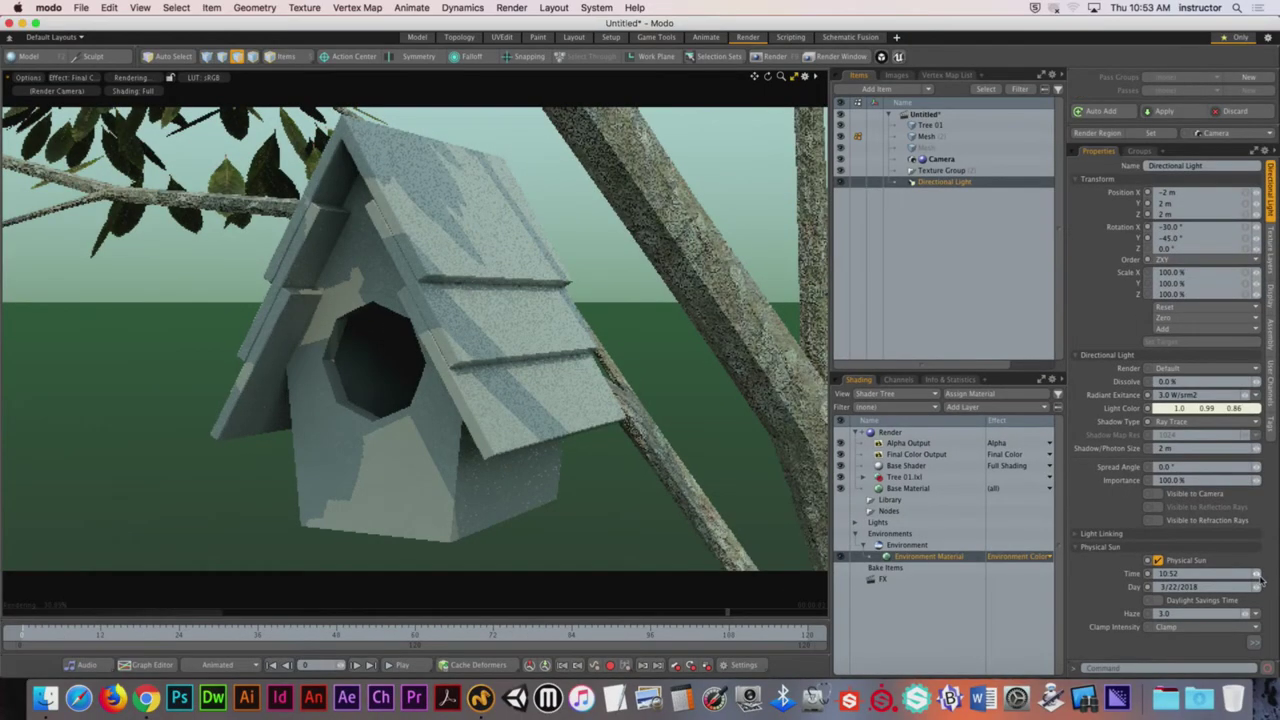
left_click_drag(1258, 578, 1258, 489)
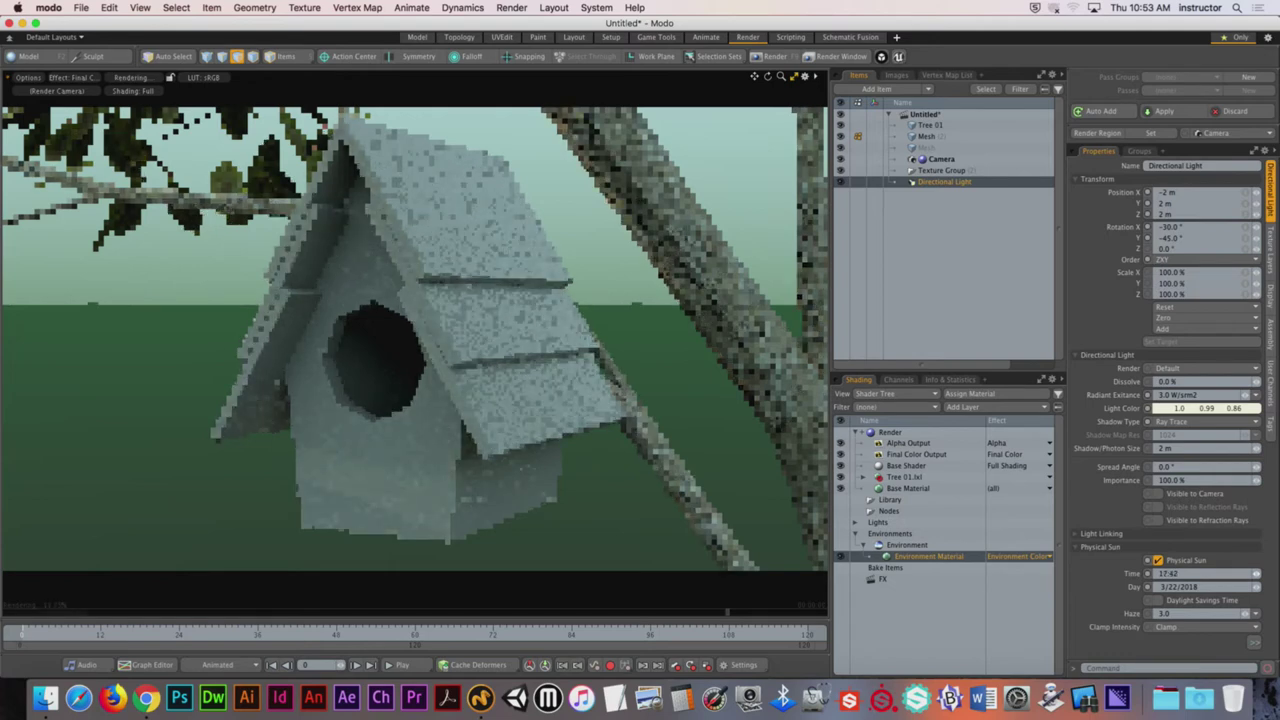
left_click_drag(1258, 573, 1262, 574)
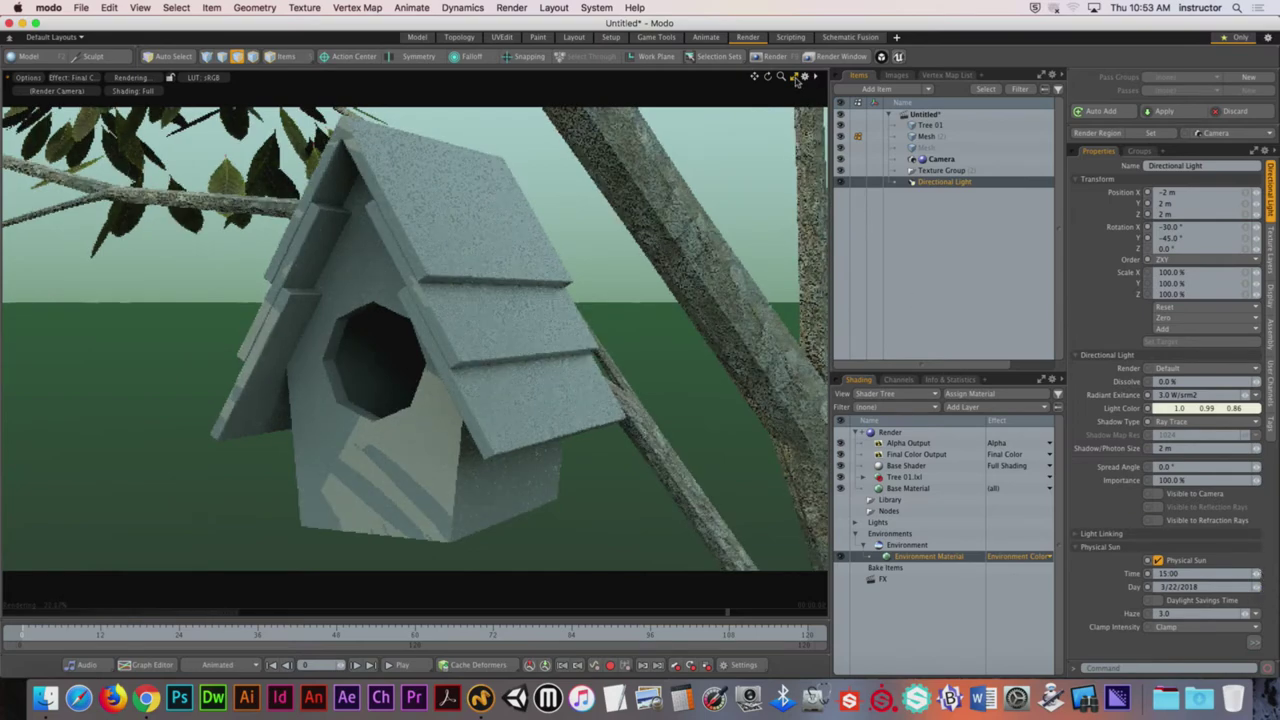
Step: Restore the split render and 3D layout, then zoom out and orbit to show the tree and sun direction
left_click(797, 80)
scroll(481, 517, "down", 5)
left_click_drag(537, 531, 310, 378, "alt")
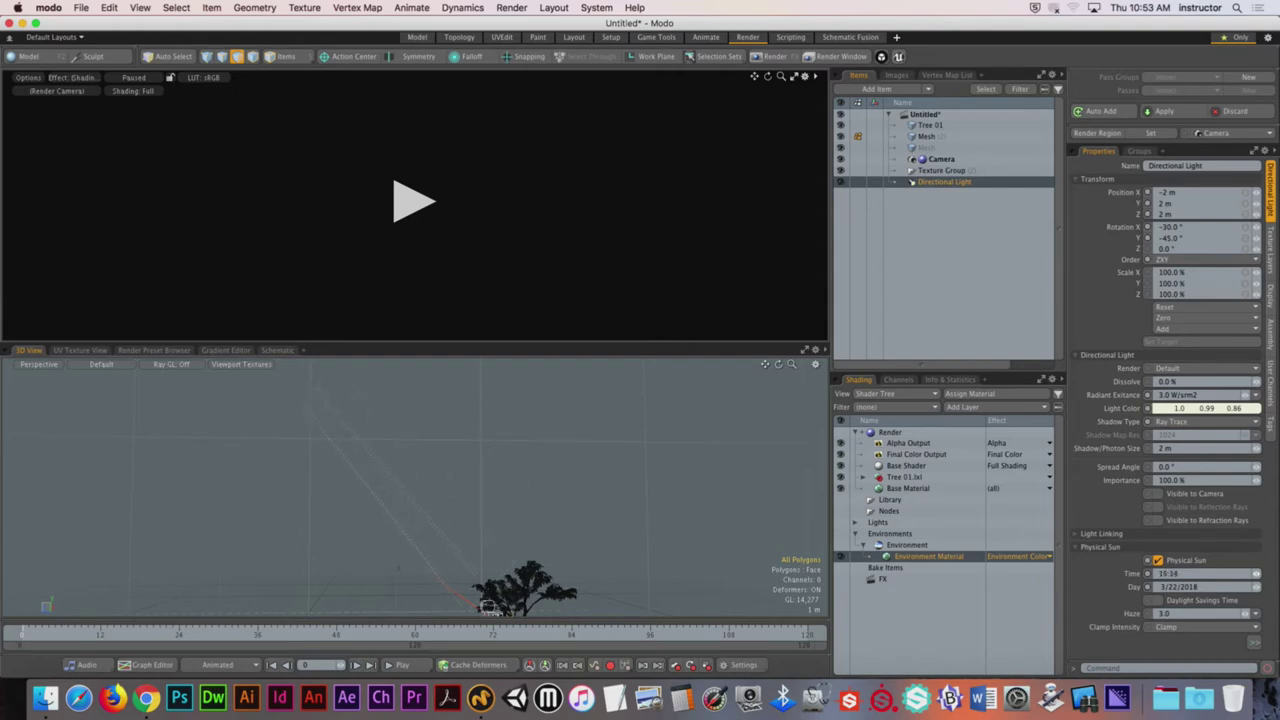
Step: Set the sun's Clamp Intensity to None and resume the preview render
left_click(1205, 627)
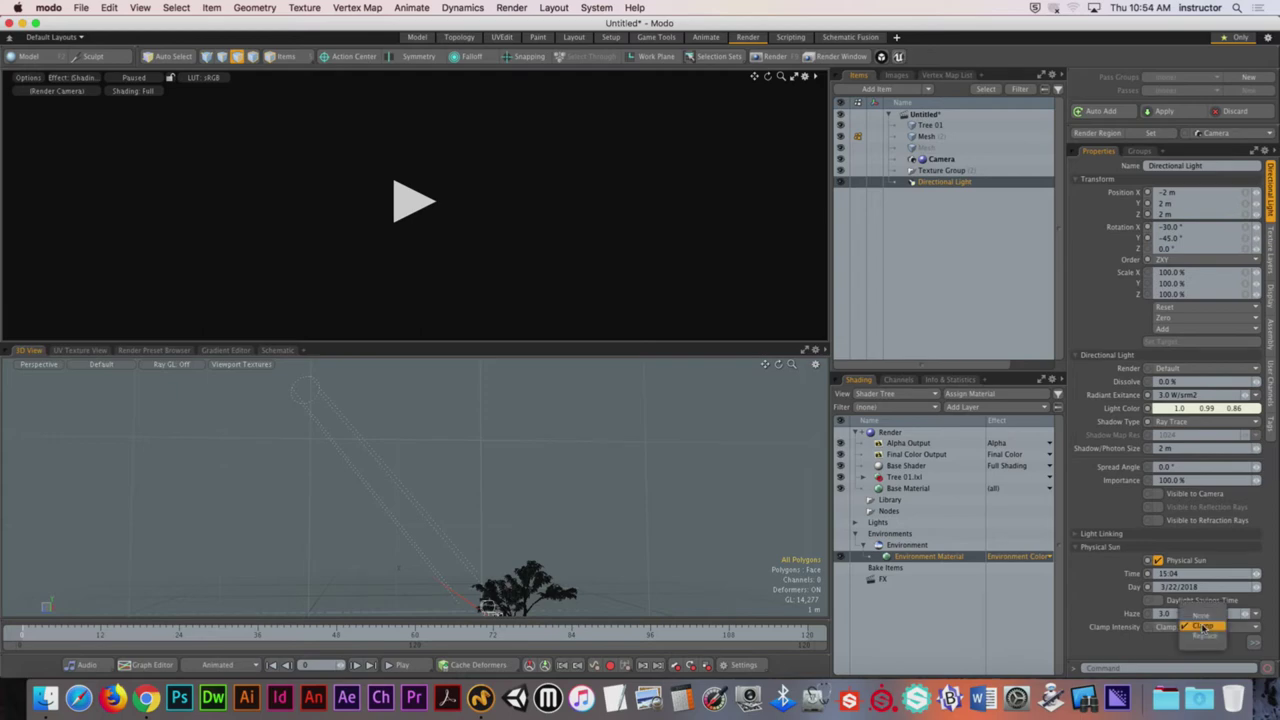
left_click(1200, 627)
left_click(431, 210)
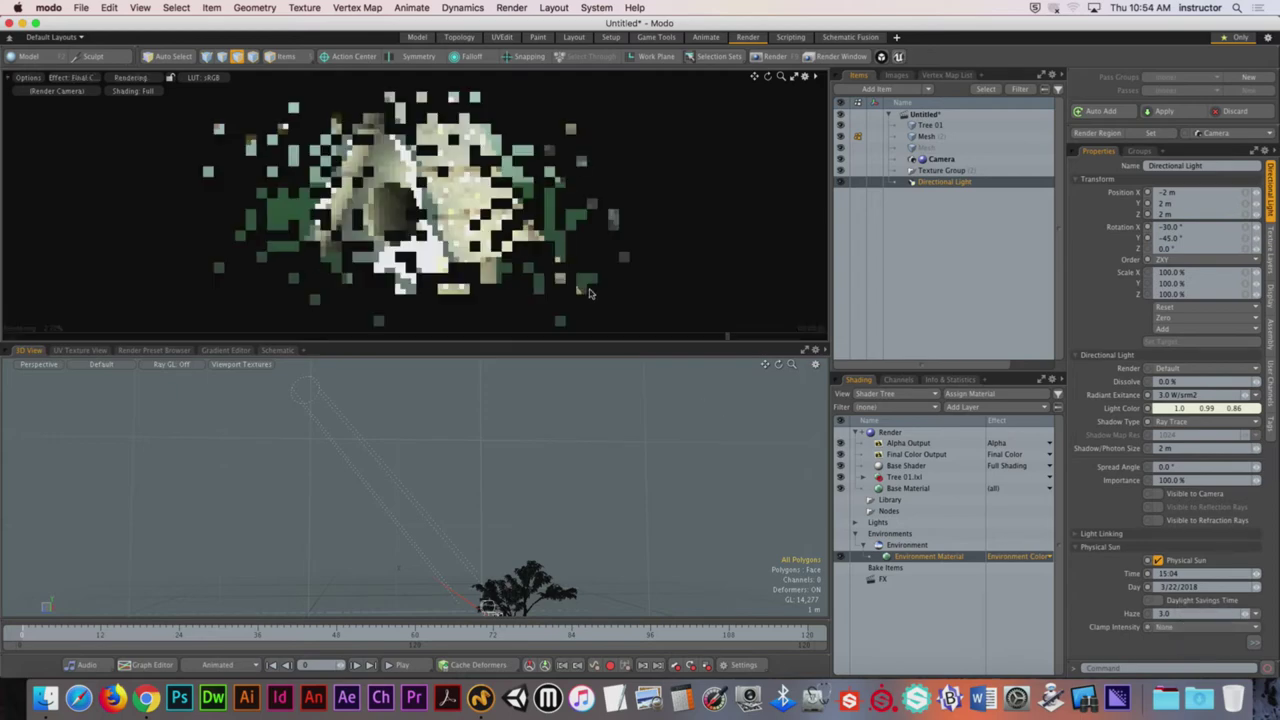
Step: Switch Clamp Intensity to Clamp, then Replace, and push the sun time later toward 23:58
left_click(1200, 627)
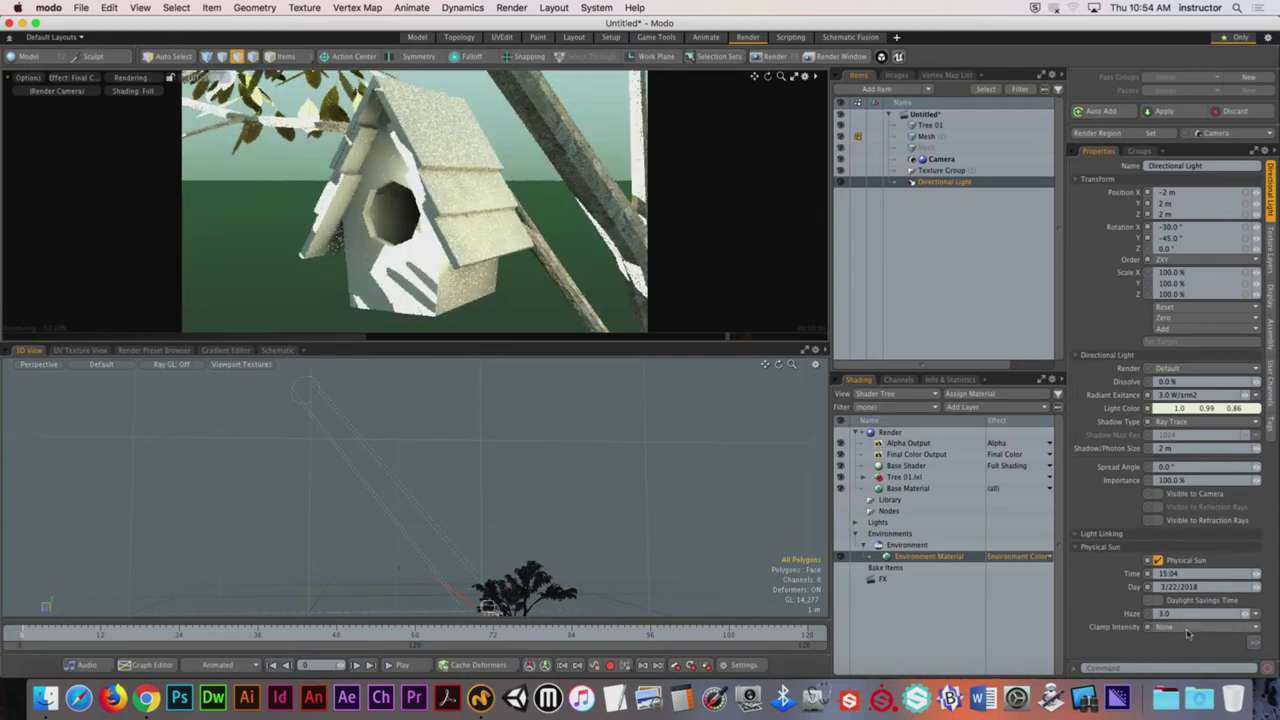
left_click(1205, 646)
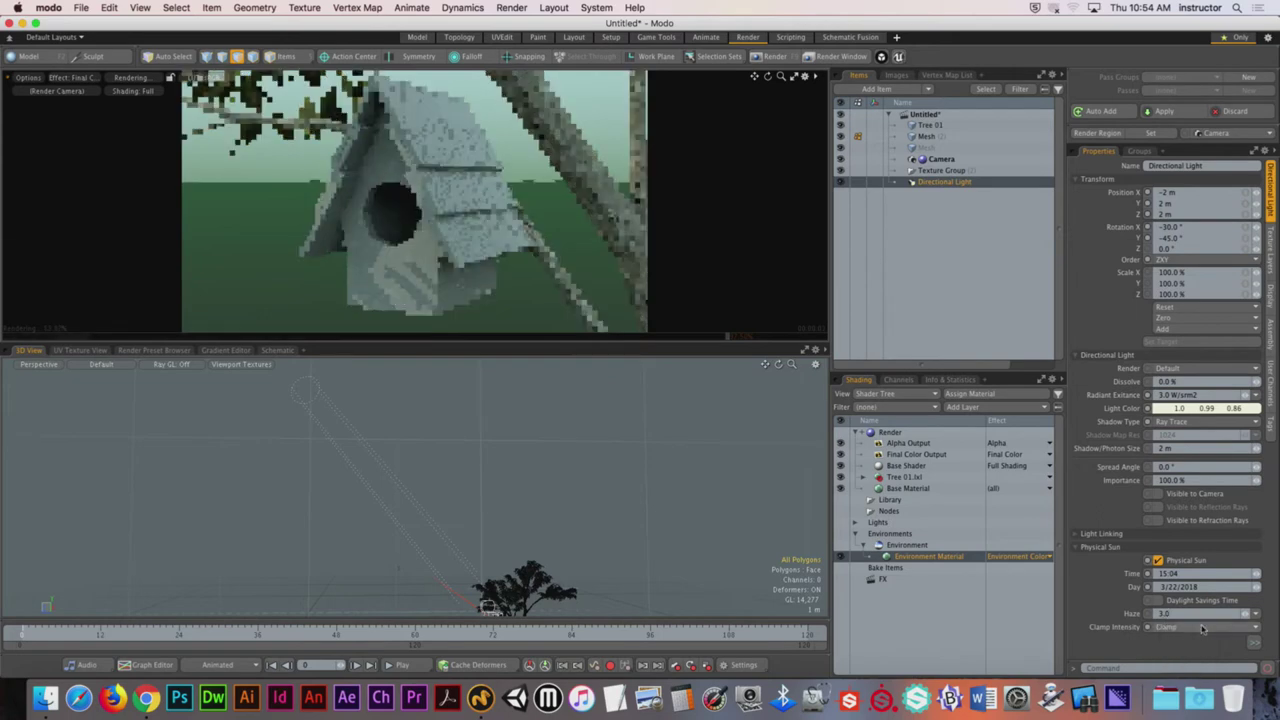
left_click(1205, 628)
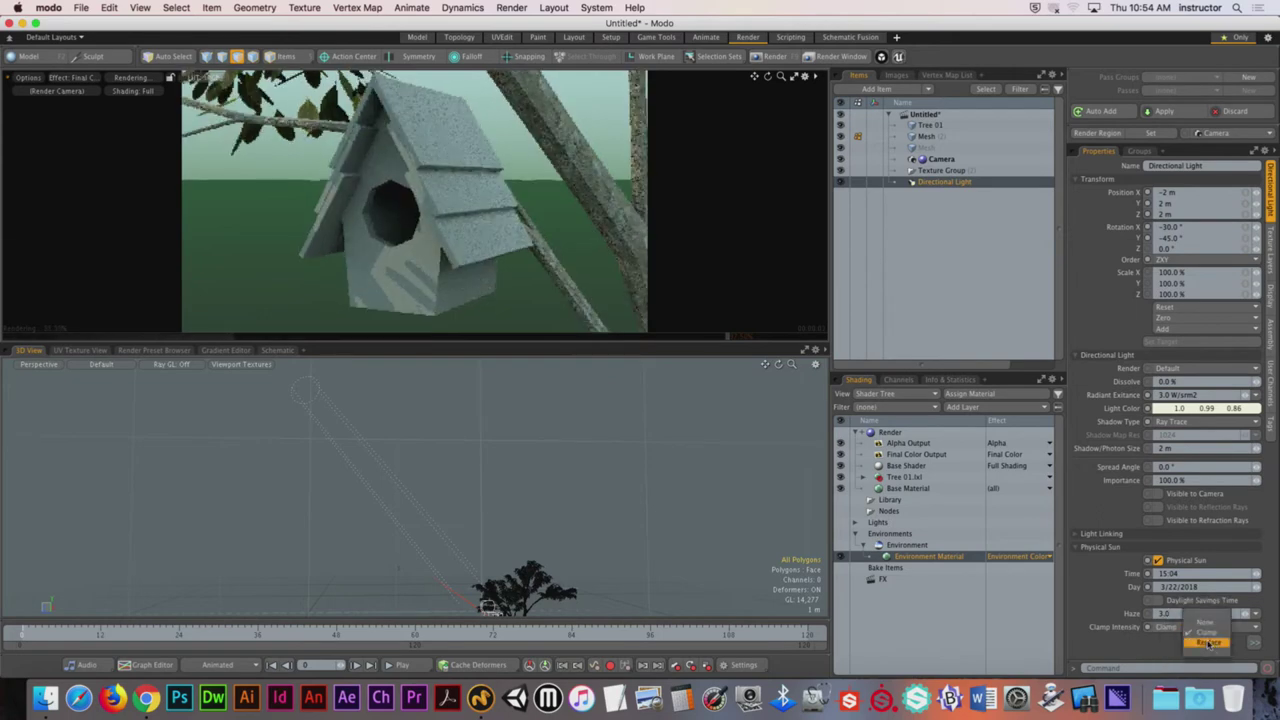
left_click(1208, 644)
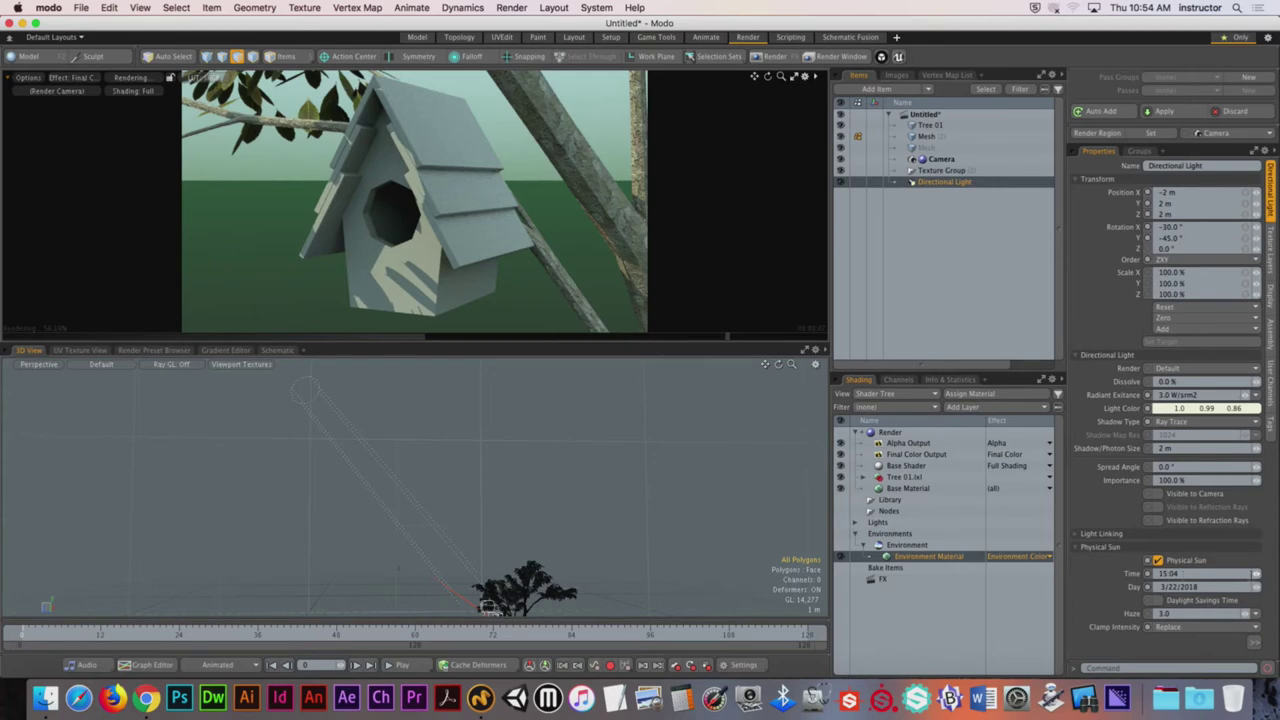
mouse_move(1257, 577)
left_mouse_down()
mouse_move(1279, 577)
mouse_move(1257, 575)
left_mouse_up()
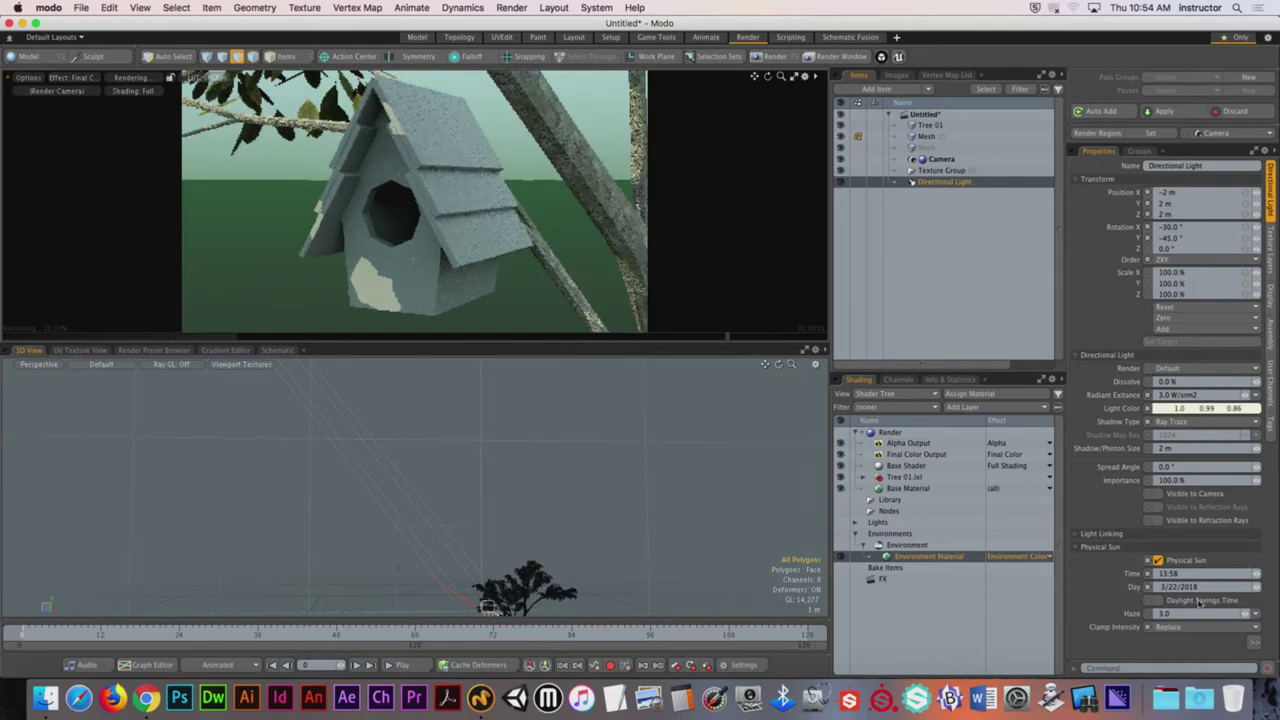
Step: Drag the sun time back to about 12:16, trying the date 6/29/2018 along the way
left_click_drag(1257, 576, 1147, 590)
type("6")
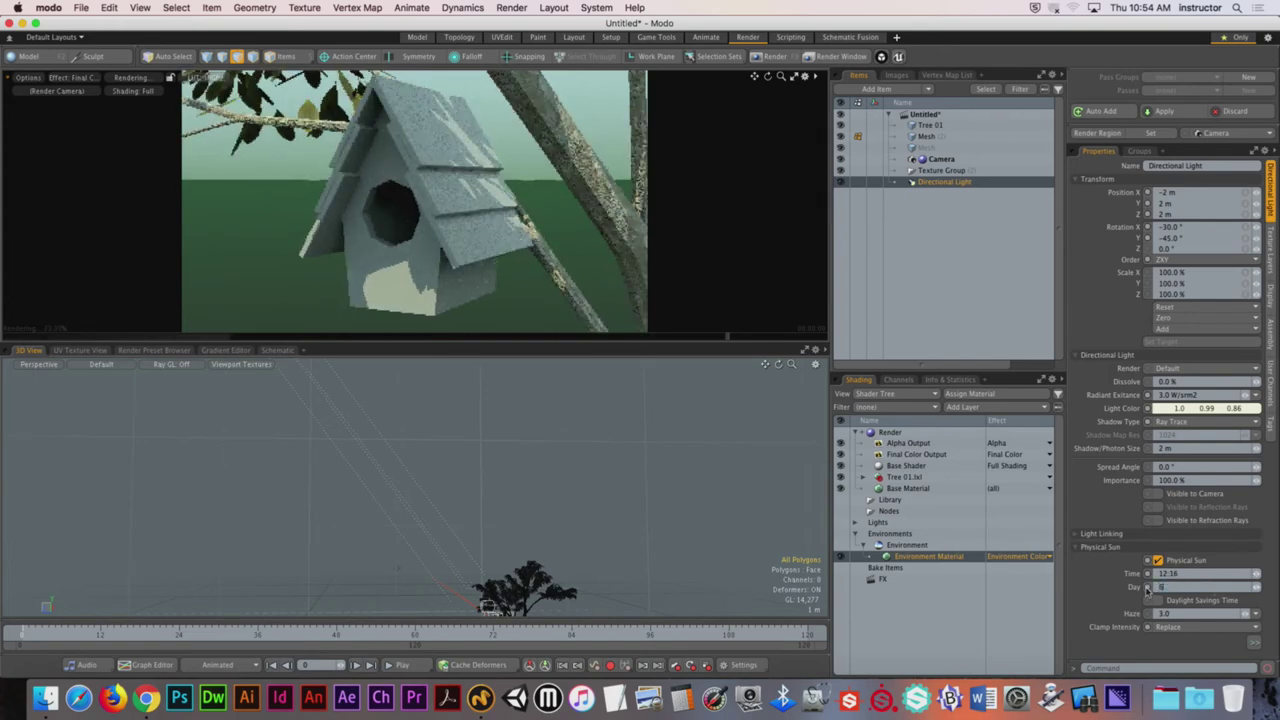
type("/29/")
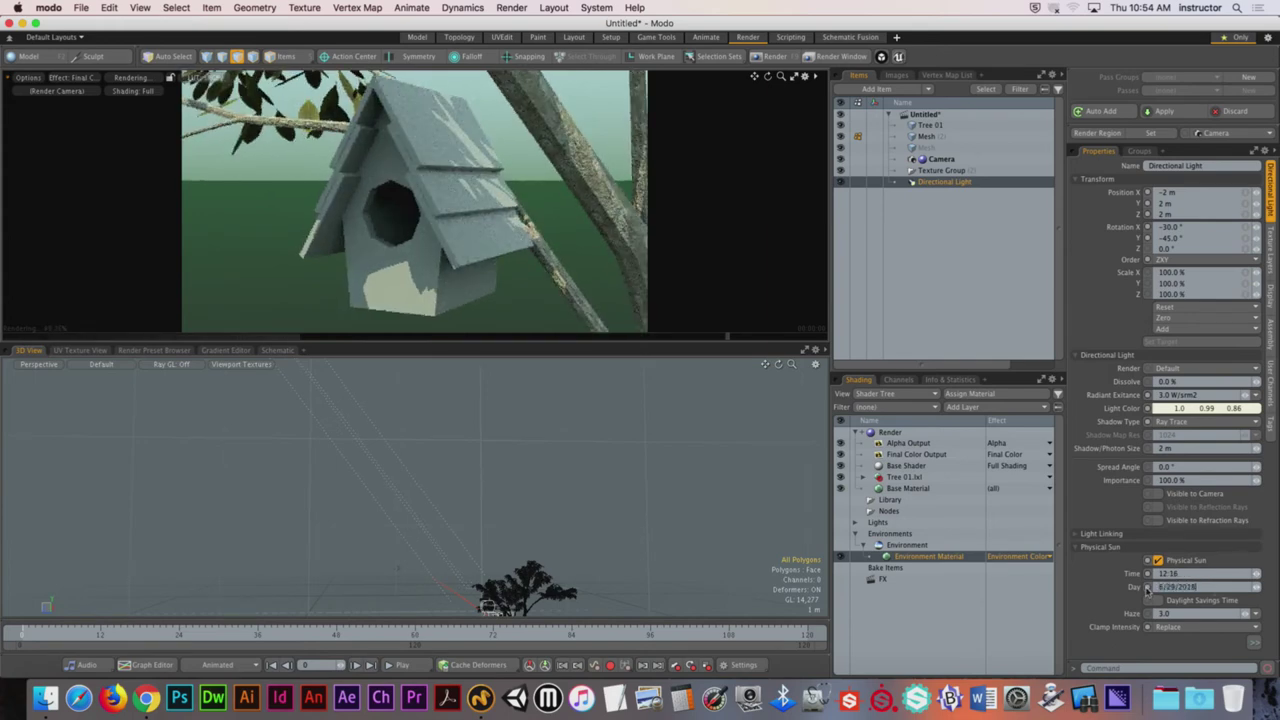
type("2018")
key("Return")
left_click_drag(1200, 574, 1226, 577)
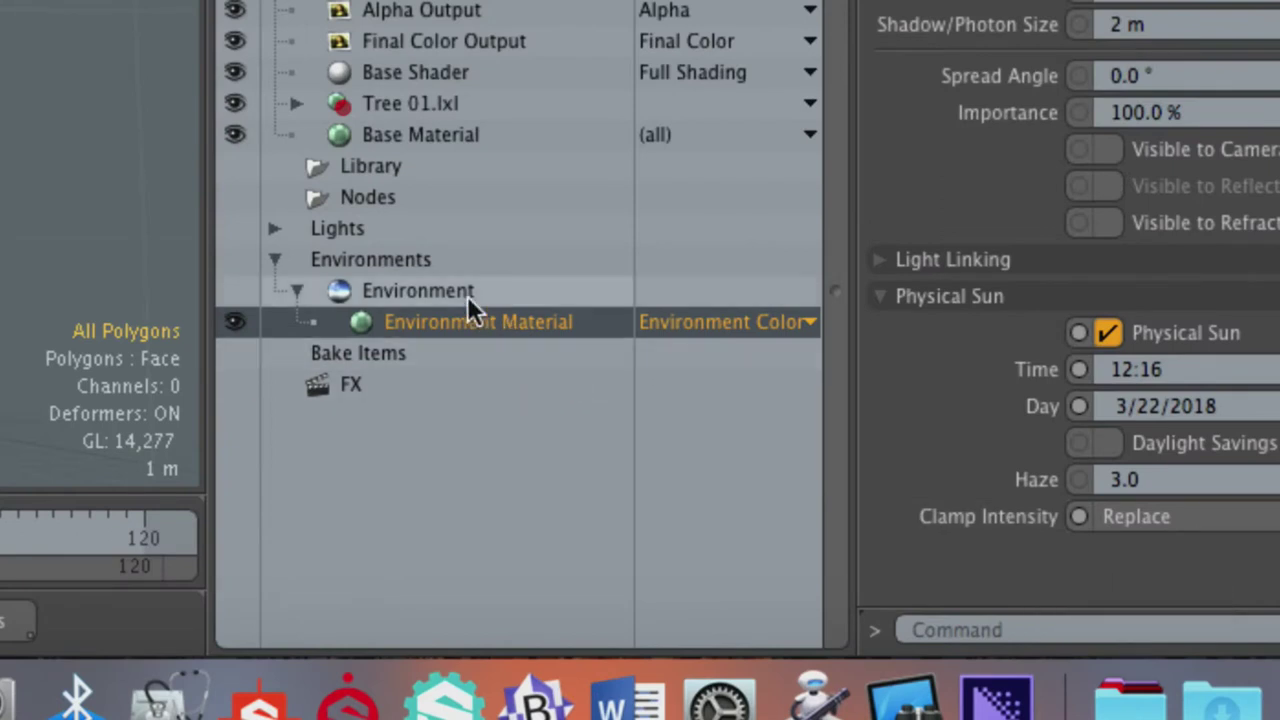
Step: Set Environment Material type to Physically-based Daylight, maximize the Preview, and resume rendering
left_click(467, 296)
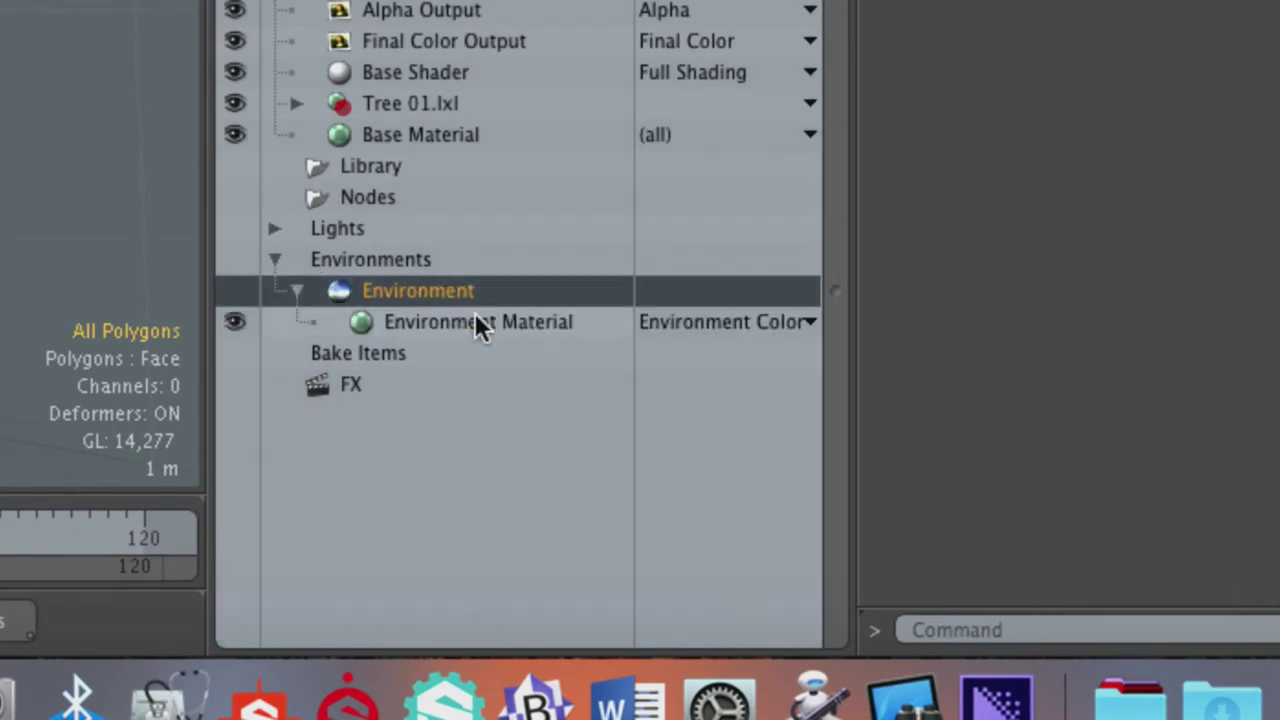
left_click(474, 316)
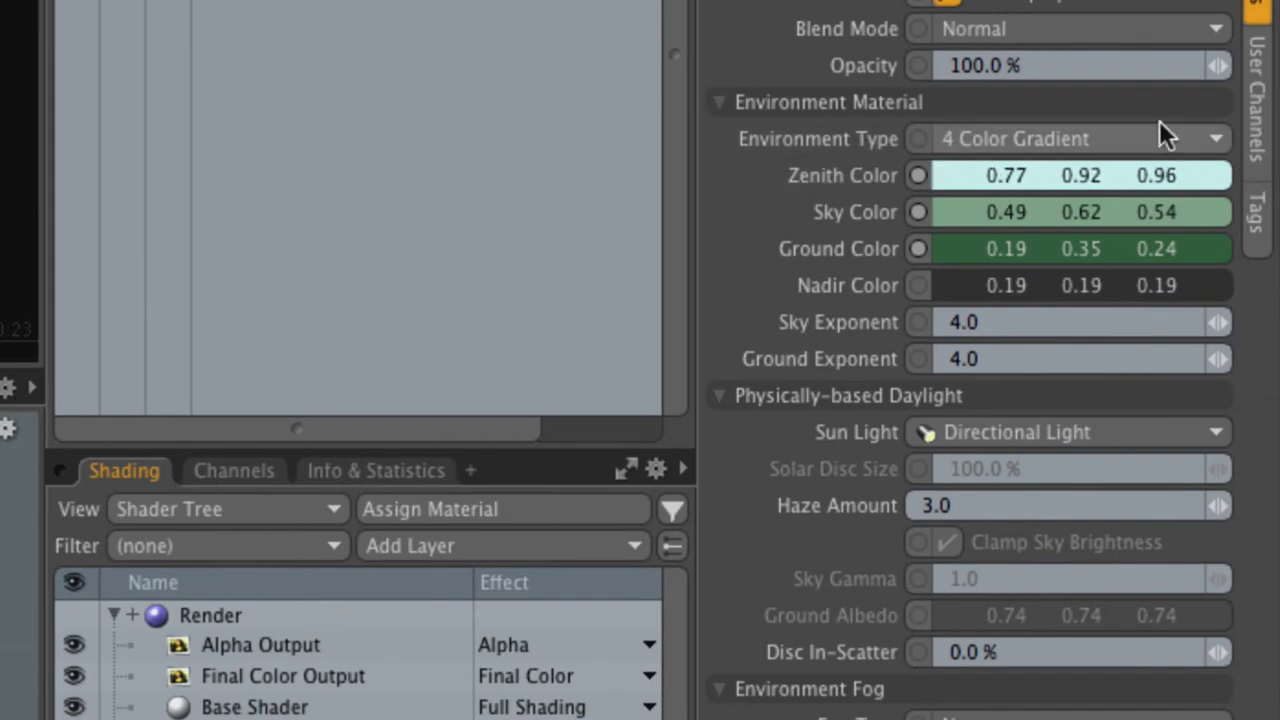
left_click(1087, 136)
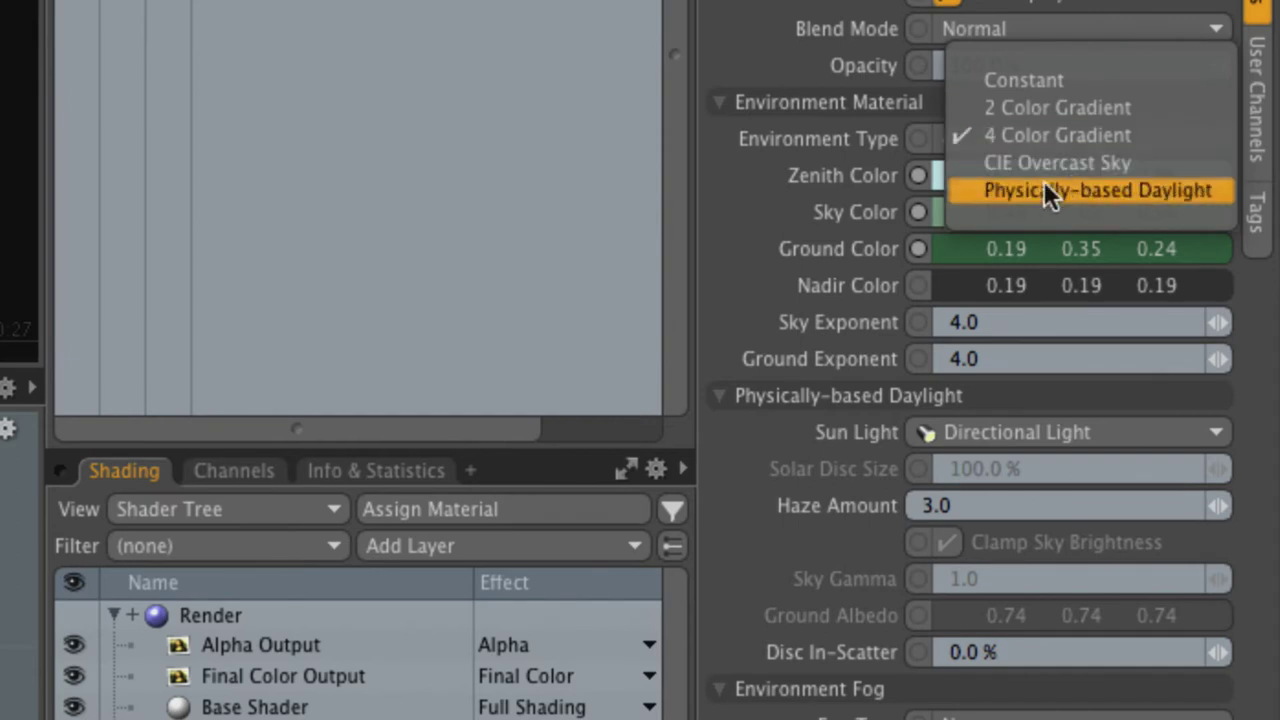
left_click(1170, 192)
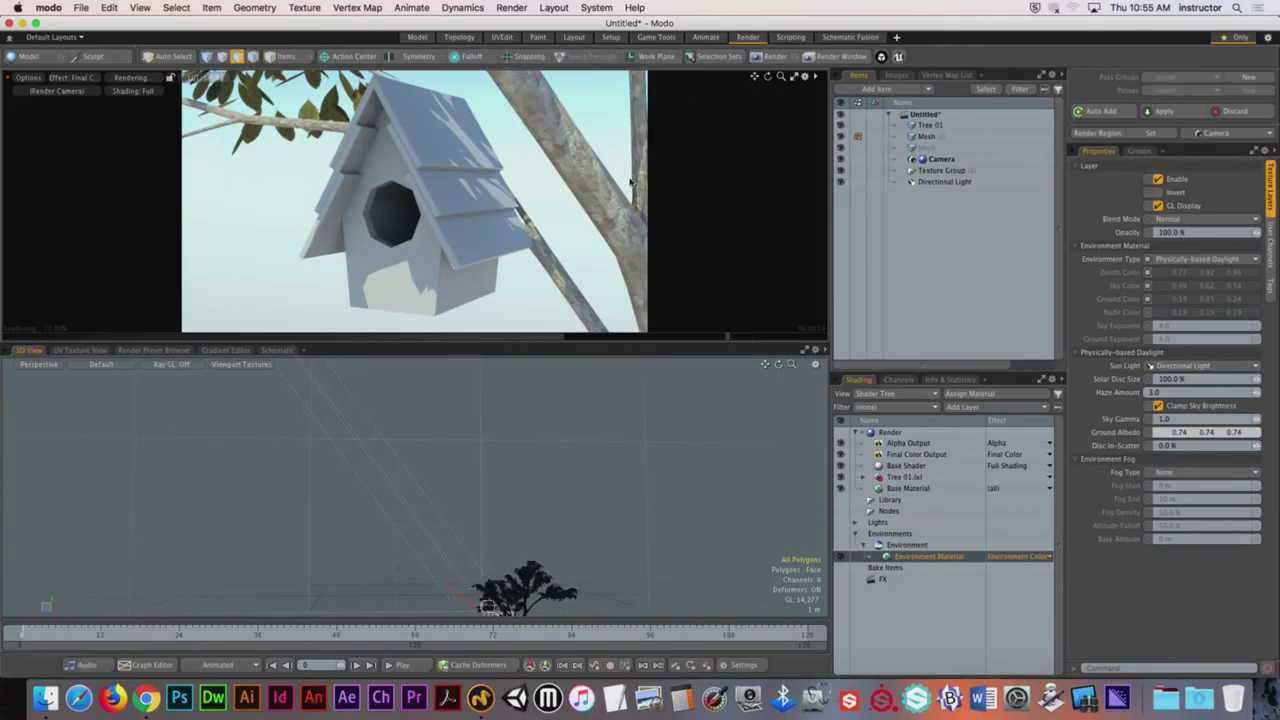
left_click(803, 77)
left_click(413, 340)
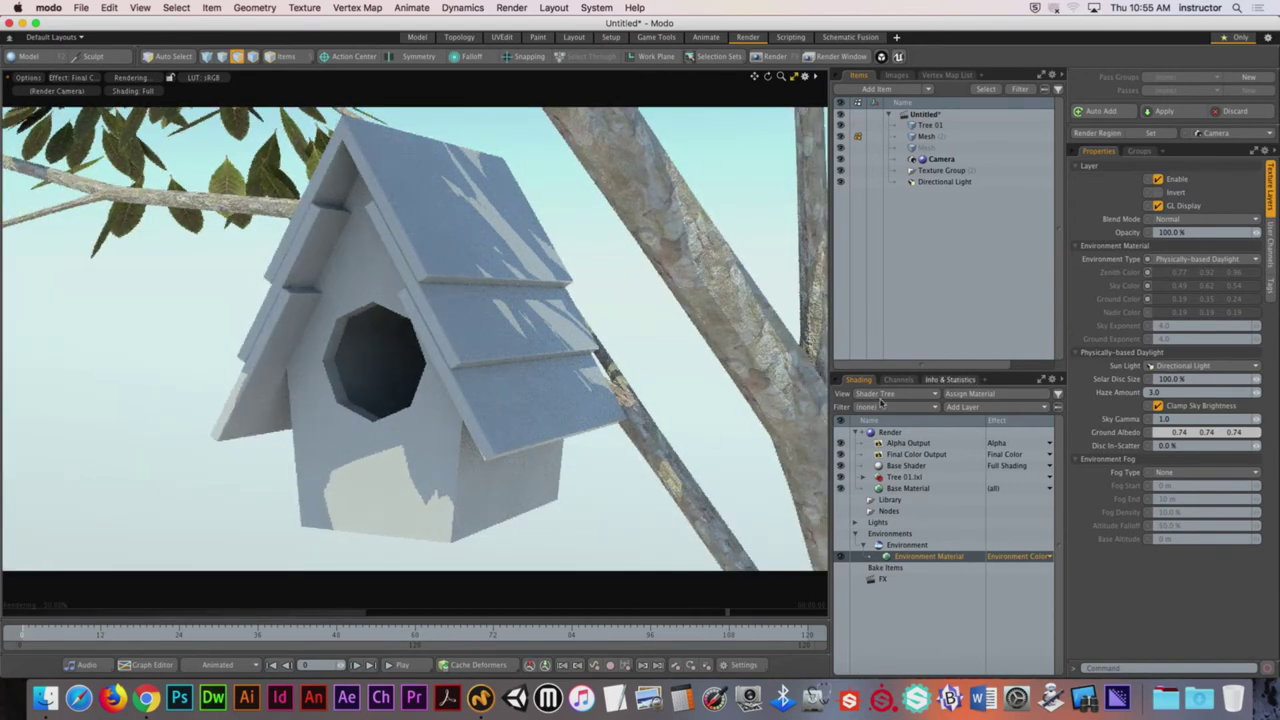
Step: Sweep the Directional Light's sun time through 12:40, 15:10, 18:20 and 18:54, ending at 15:38
left_click(905, 181)
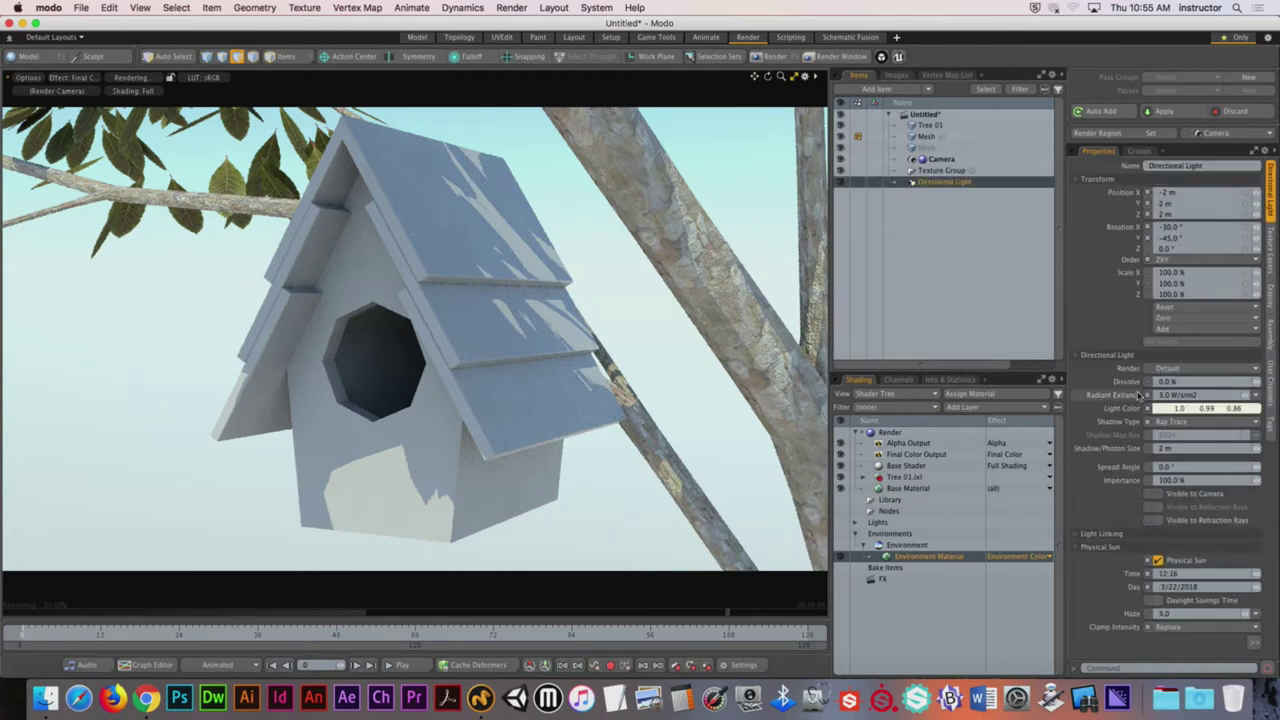
left_click_drag(1257, 576, 1279, 576)
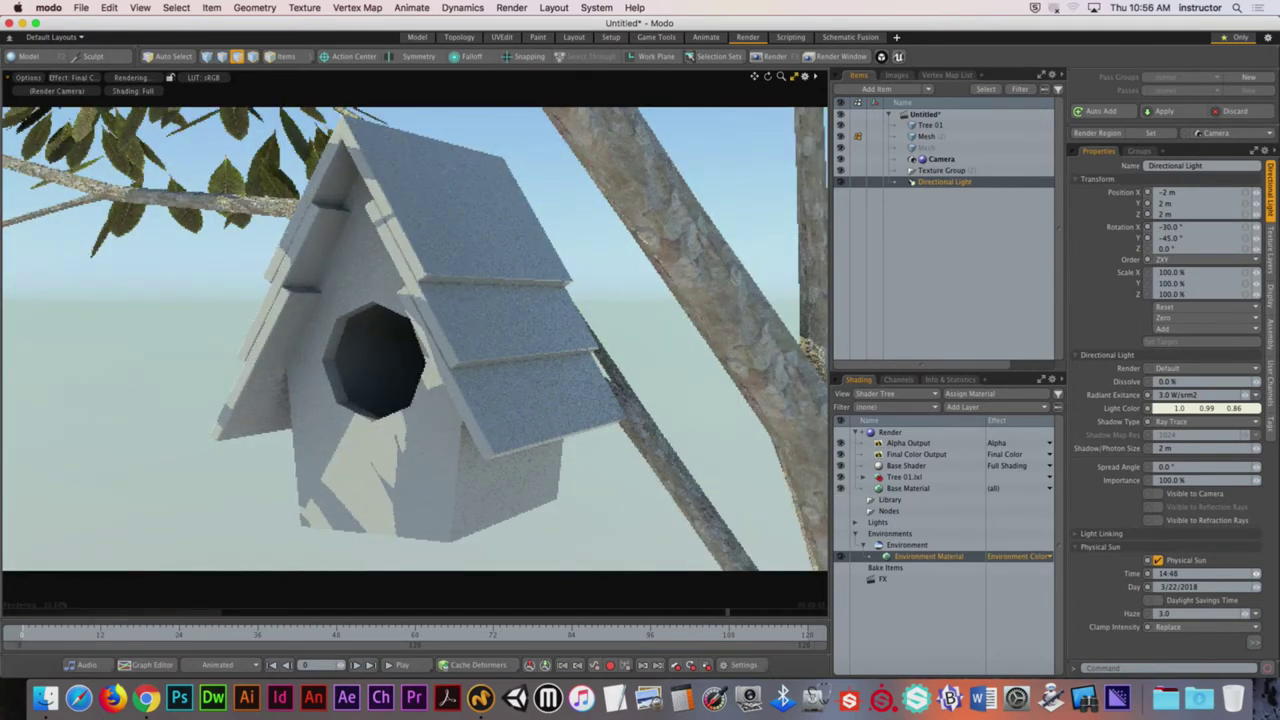
left_click_drag(1195, 573, 1279, 573)
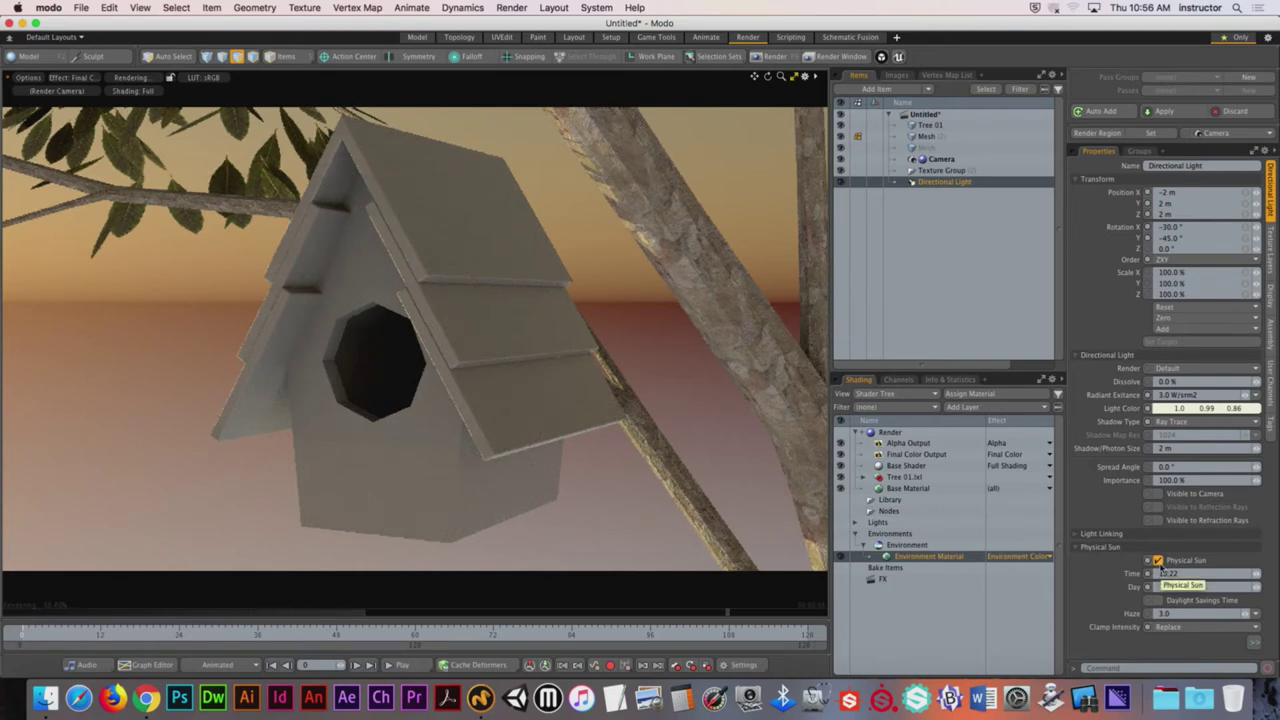
left_click_drag(1258, 577, 1244, 577)
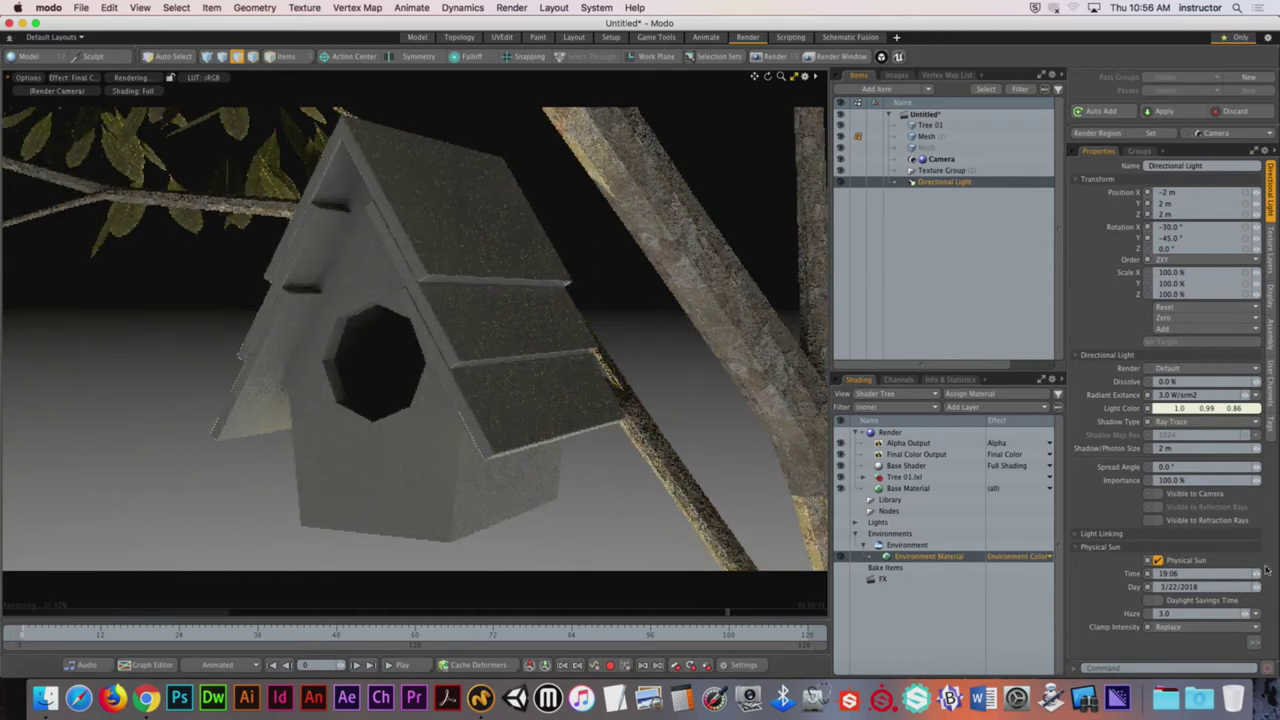
left_click_drag(1257, 574, 1248, 574)
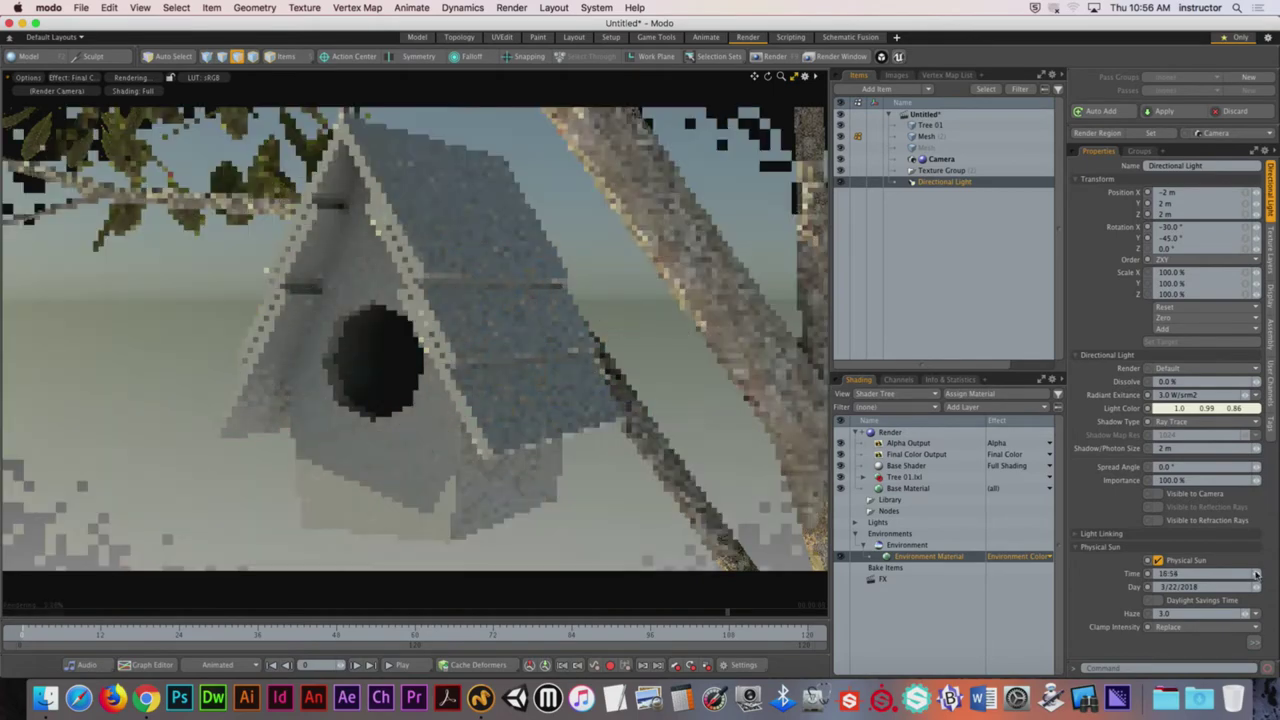
left_click_drag(1256, 574, 1256, 574)
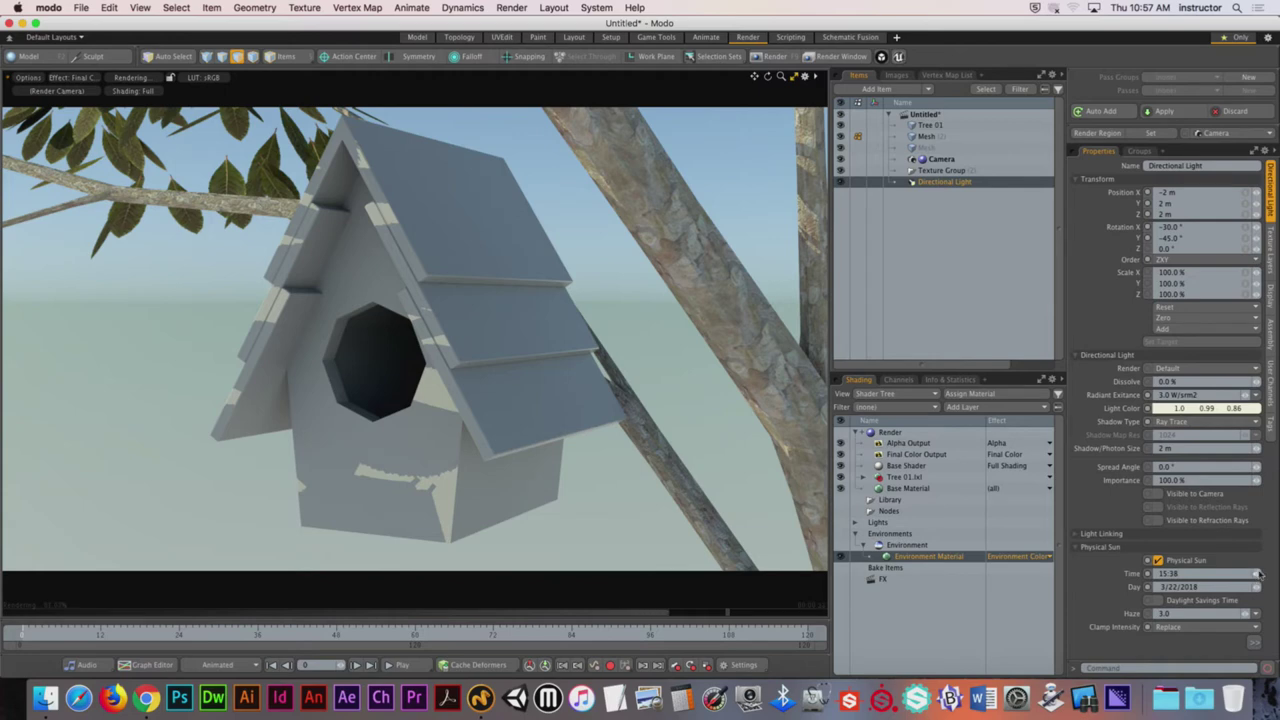
Step: Set the Physical Sun North Offset to 20.5° and settle the time at 15:34
left_click(1128, 355)
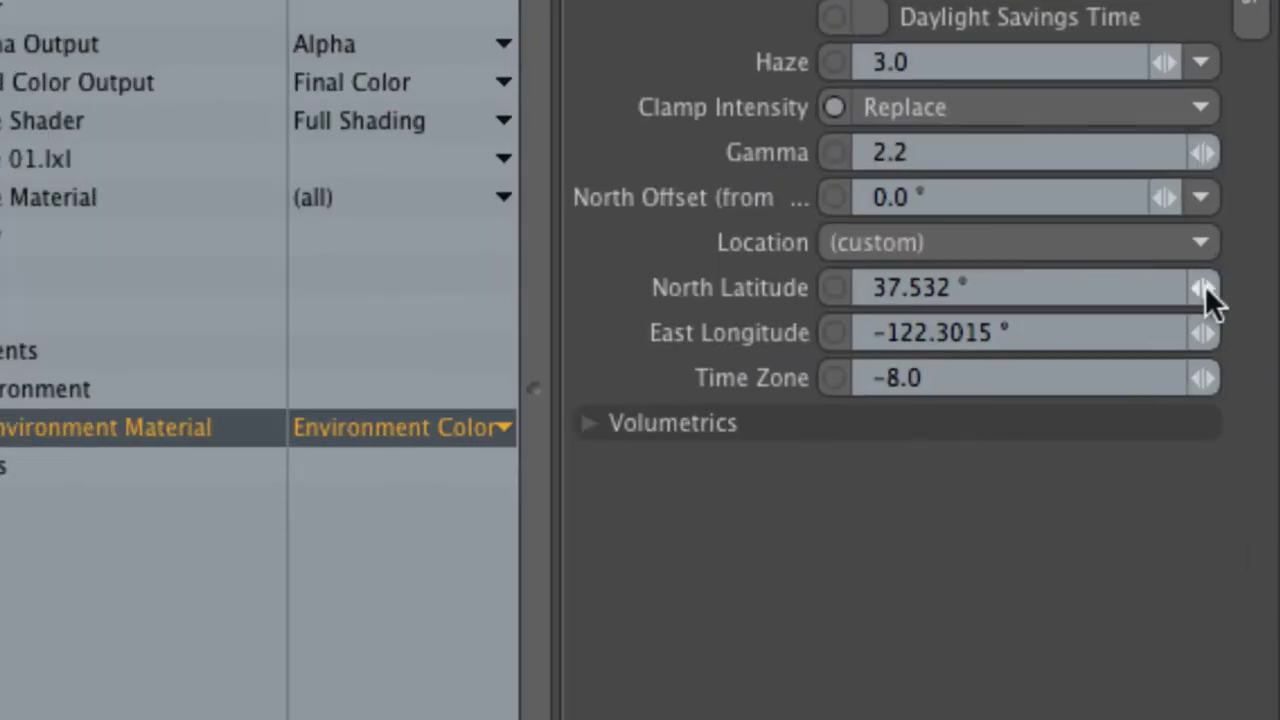
left_click(934, 197)
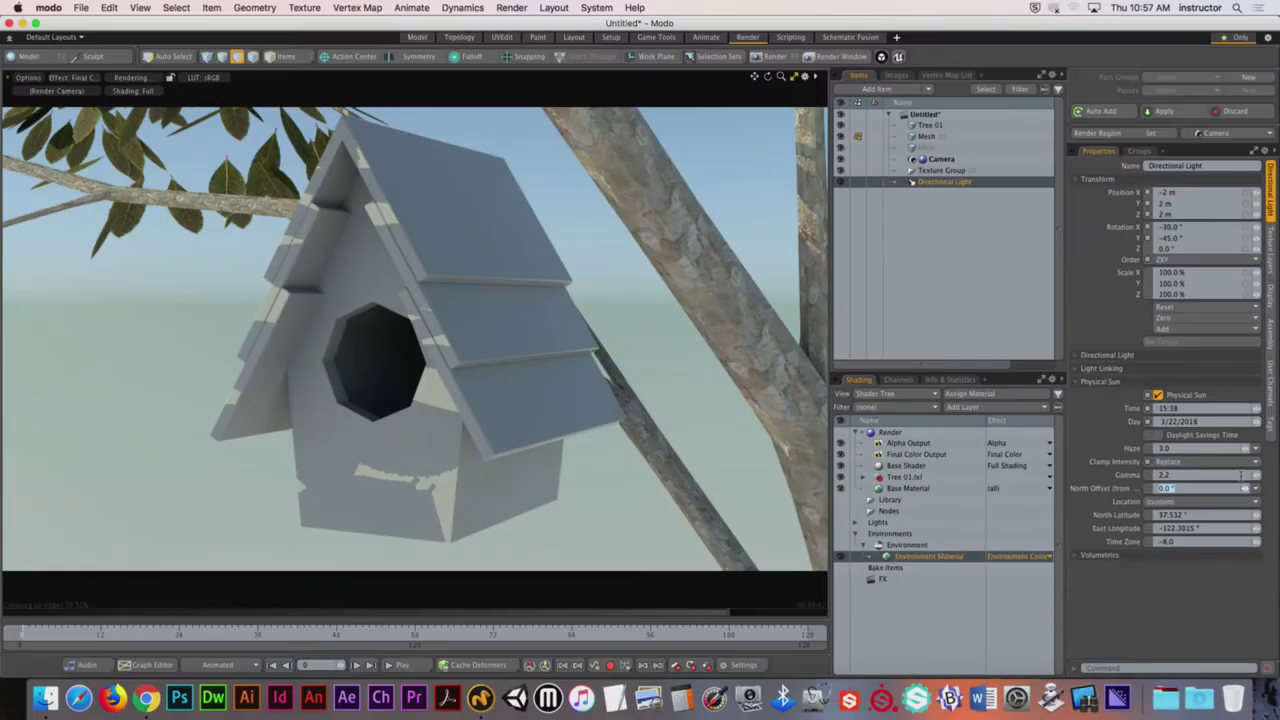
left_click(1245, 488)
left_click_drag(1245, 488, 1245, 484)
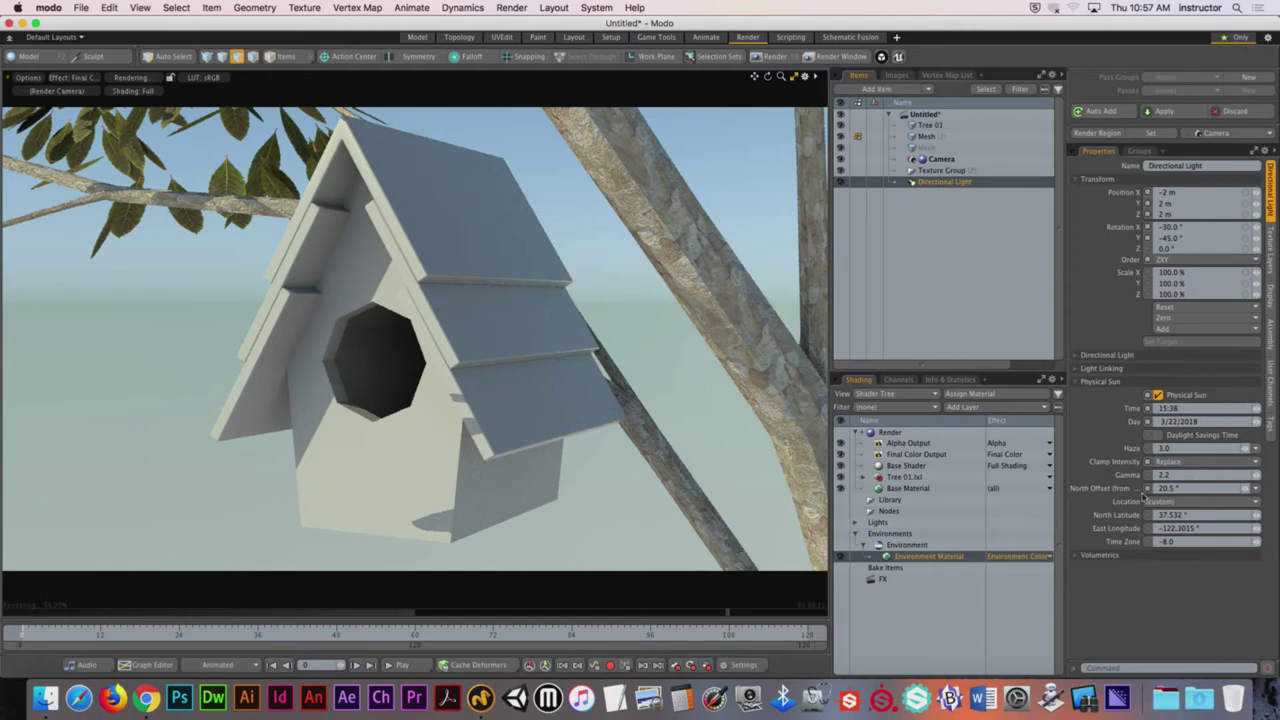
left_click_drag(1260, 410, 1265, 412)
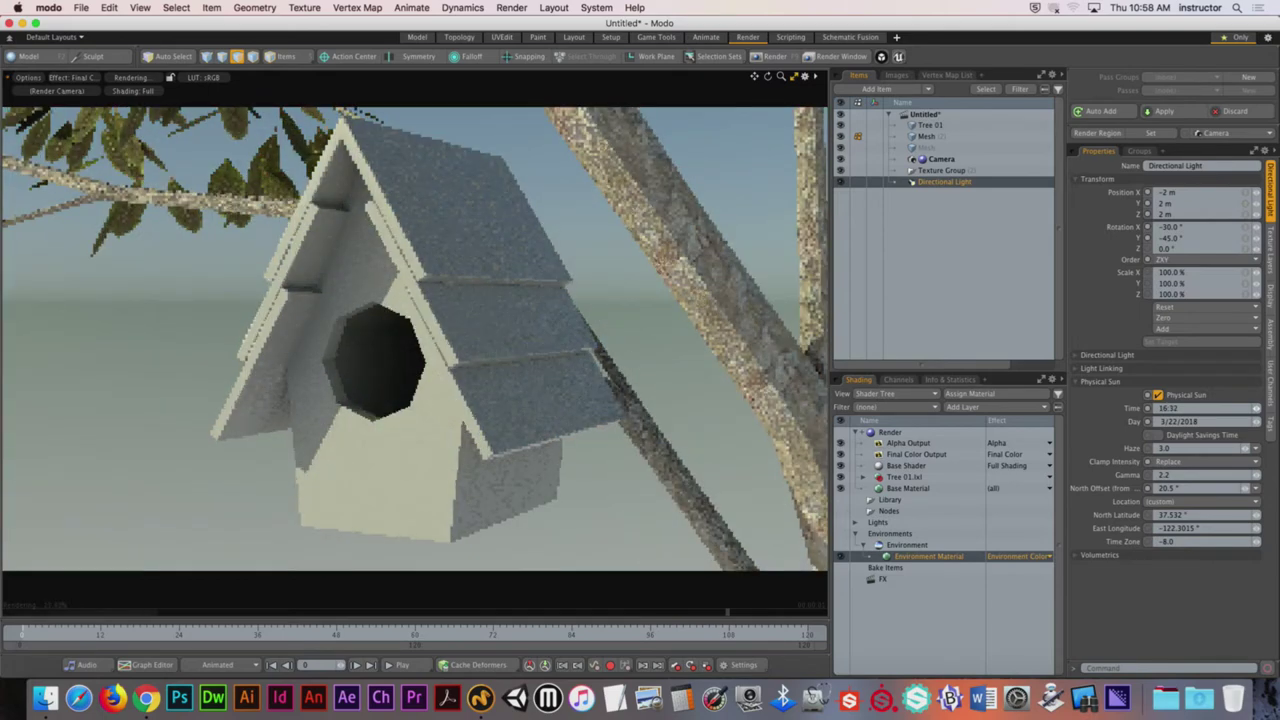
left_click_drag(1263, 412, 1263, 412)
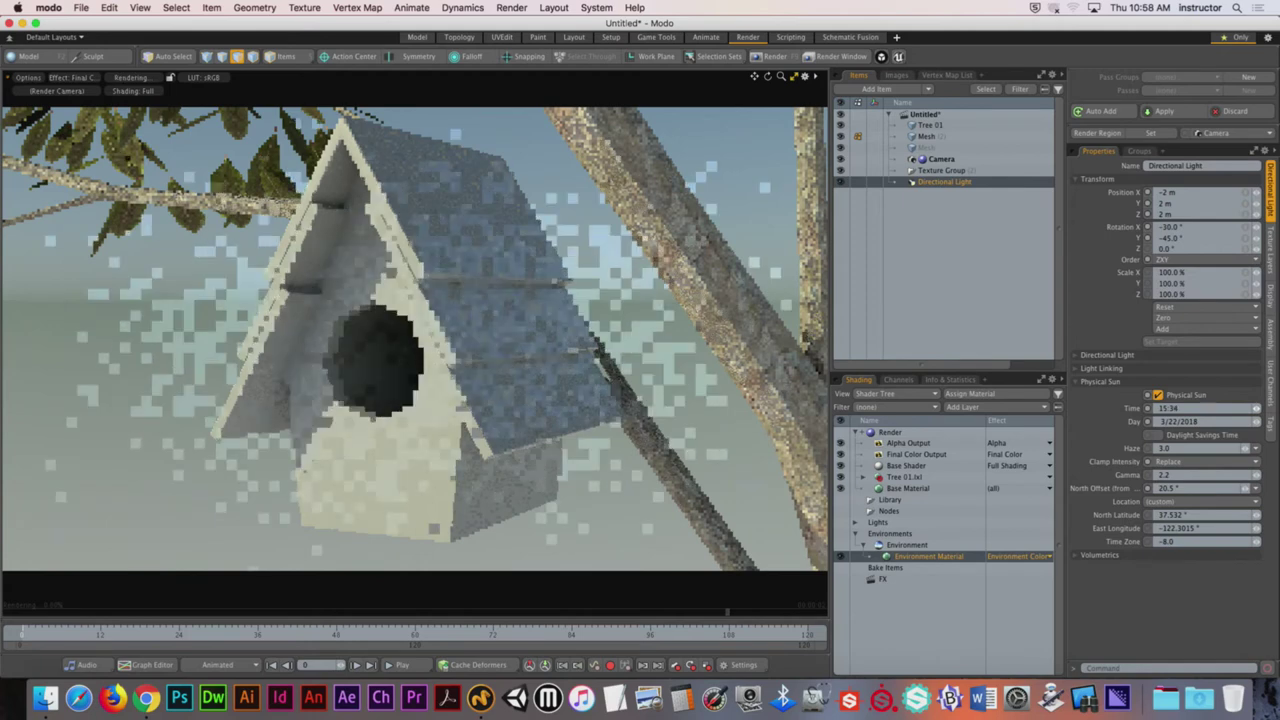
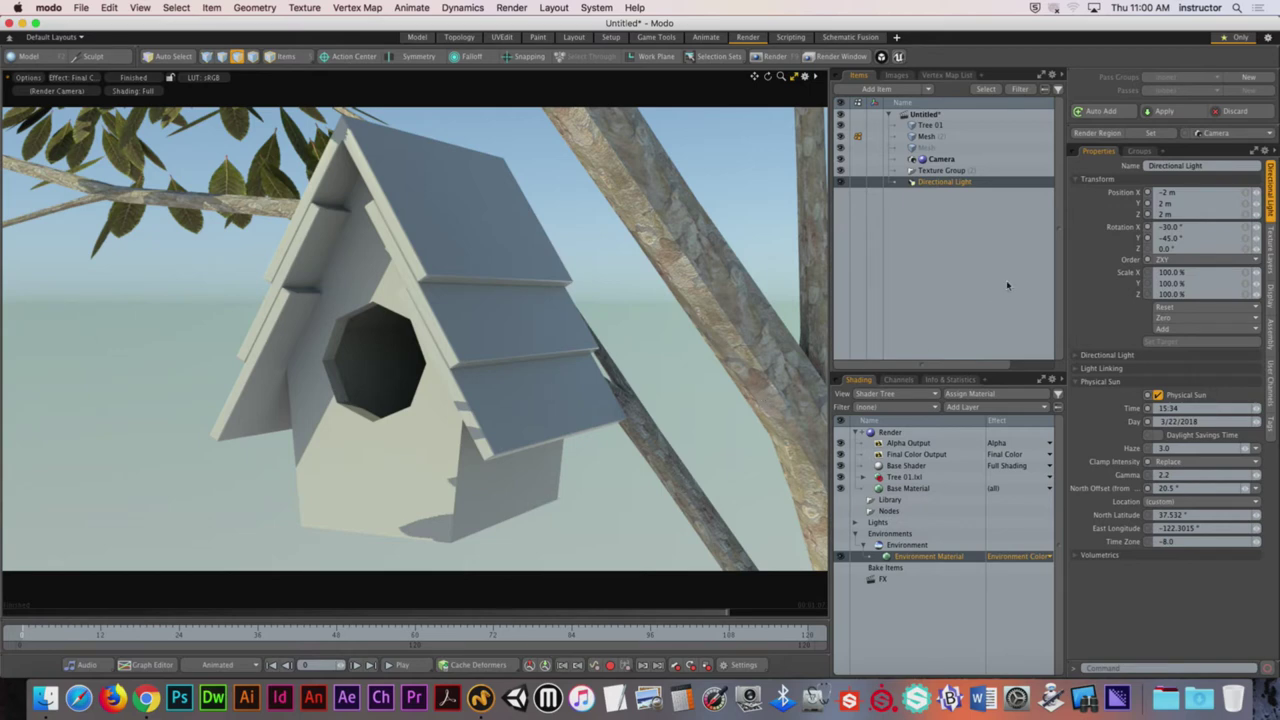
Step: Add a Point Light from Add Item > Lights and show a 3D view beneath the render preview
left_click(928, 92)
mouse_move(950, 184)
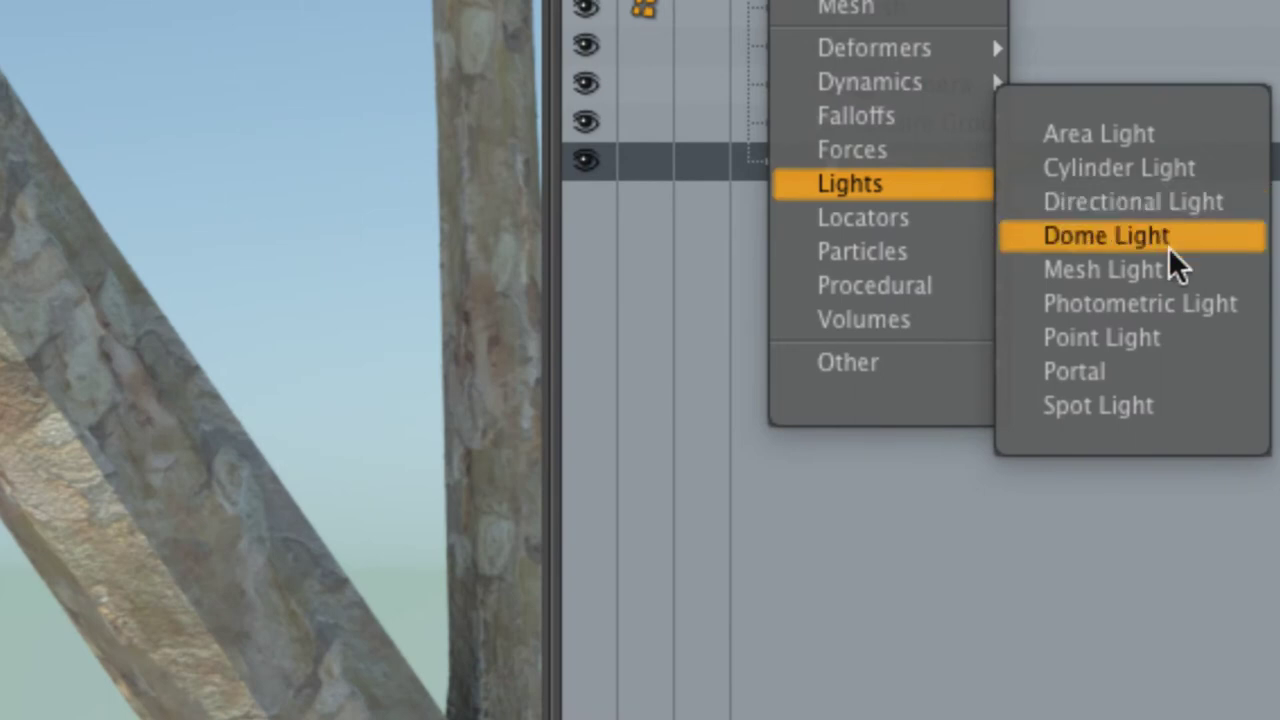
left_click(1201, 330)
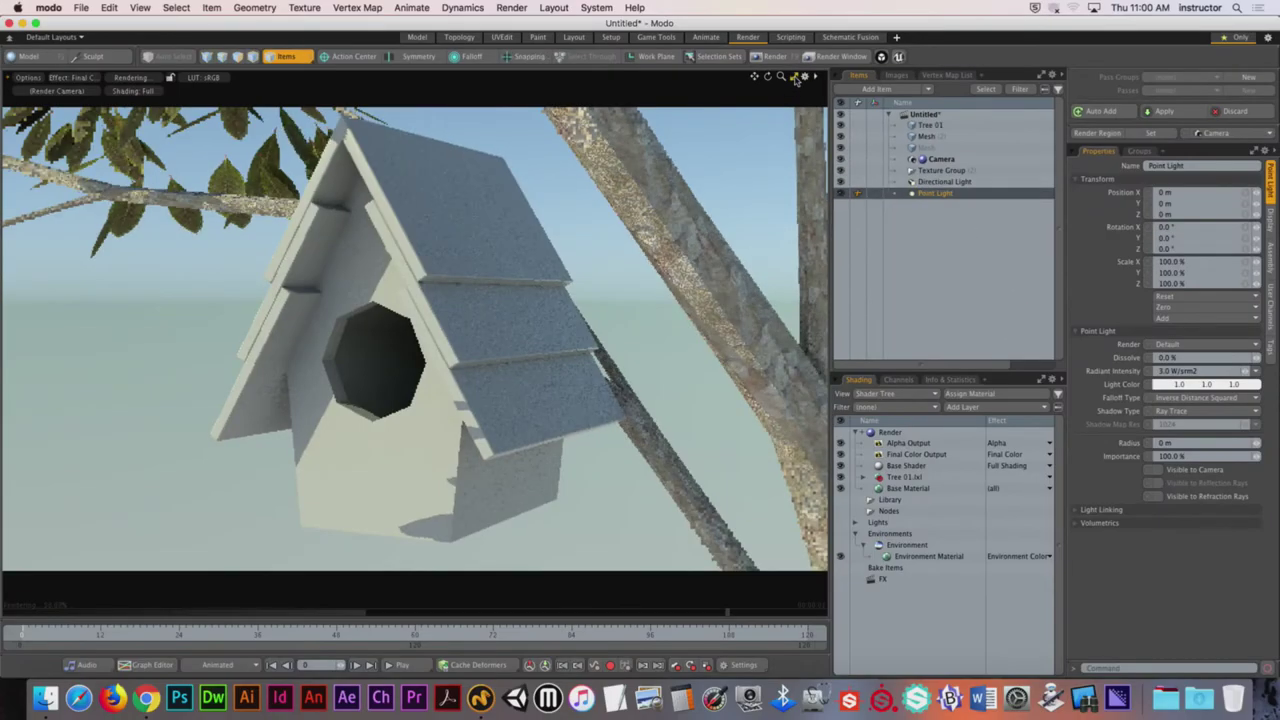
left_click_drag(686, 612, 686, 330)
Step: Frame the Point Light and move it into the birdhouse entrance hole at −535, 940, 382.5 mm
key("shift+a")
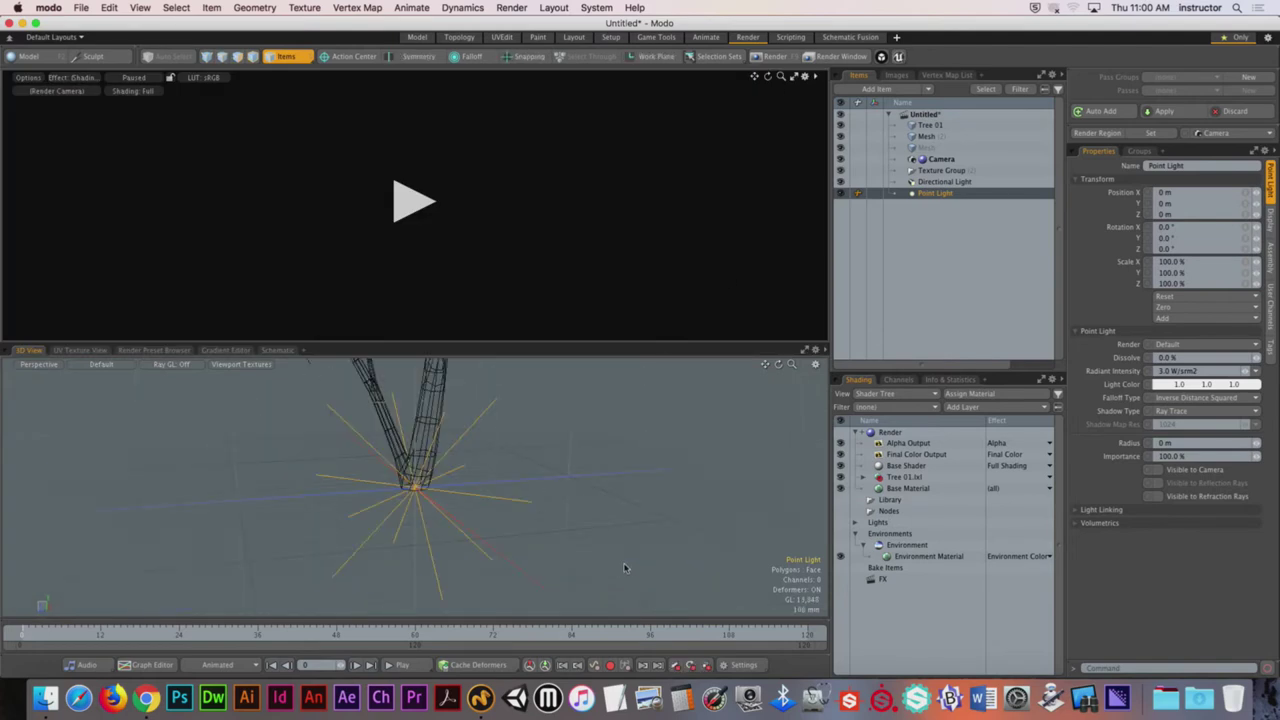
left_click_drag(481, 484, 524, 206, "alt")
left_click_drag(580, 330, 503, 390, "alt")
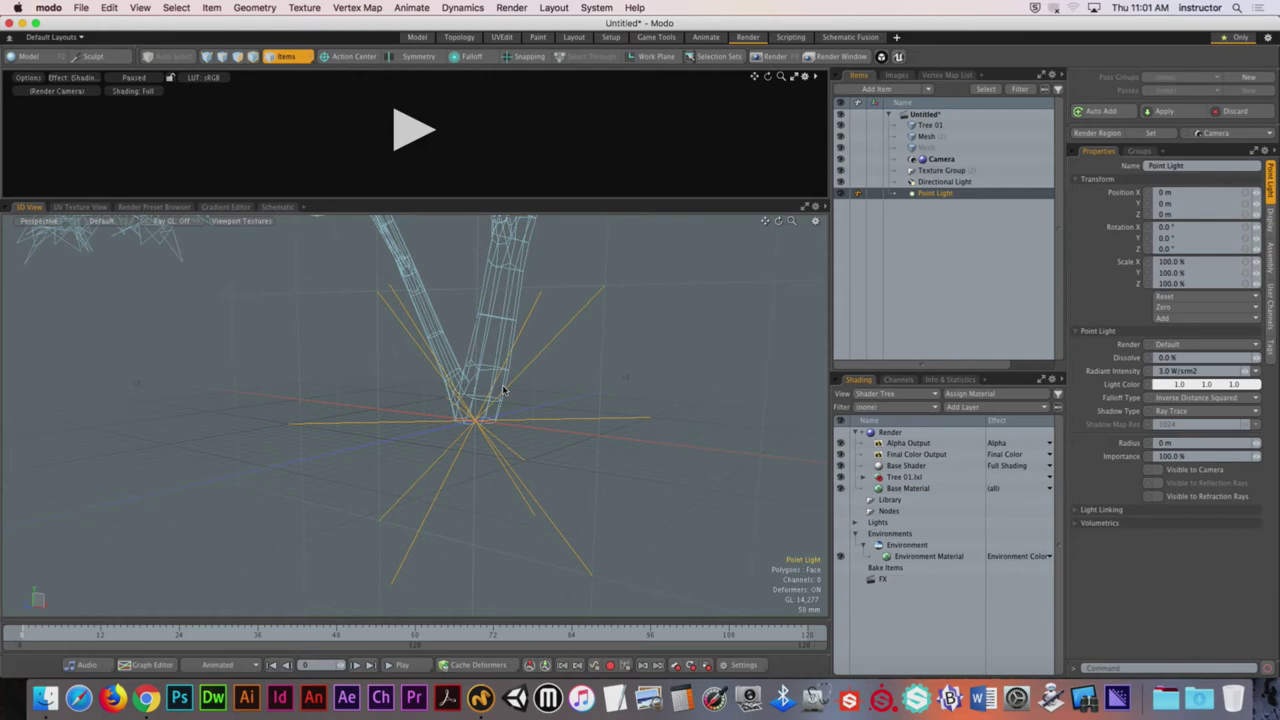
scroll(503, 390, "down", 10)
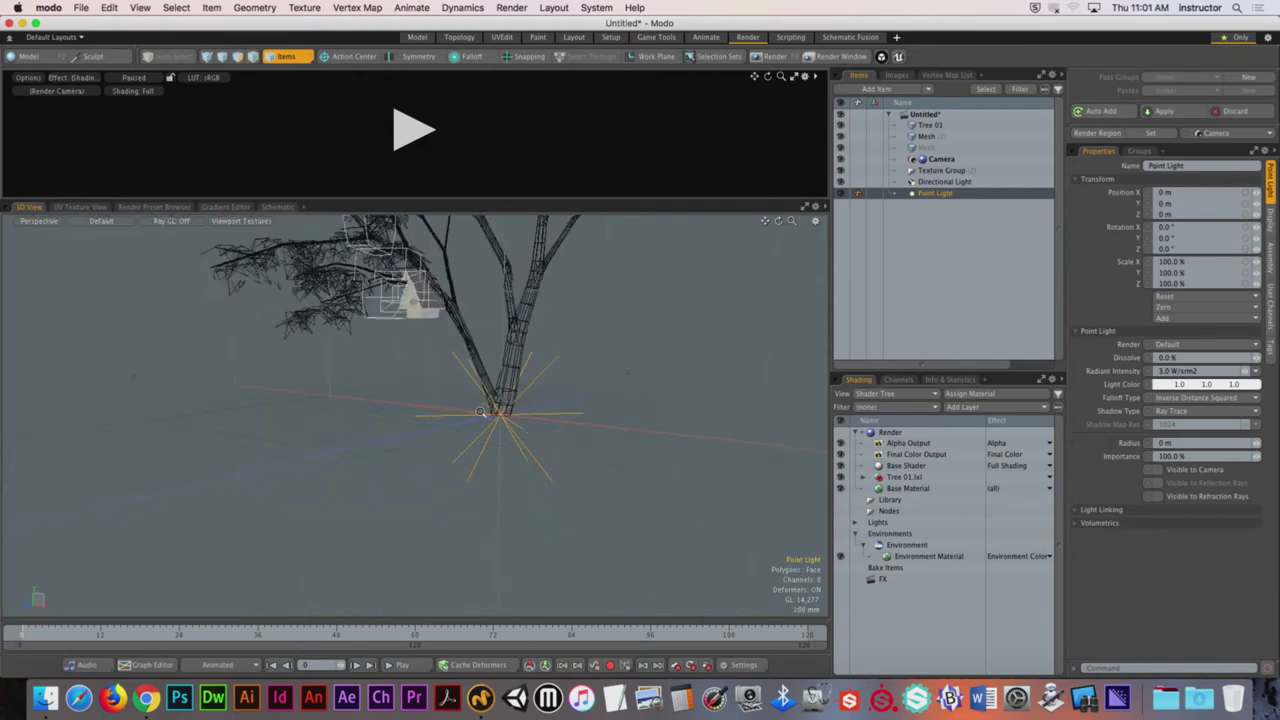
key("y")
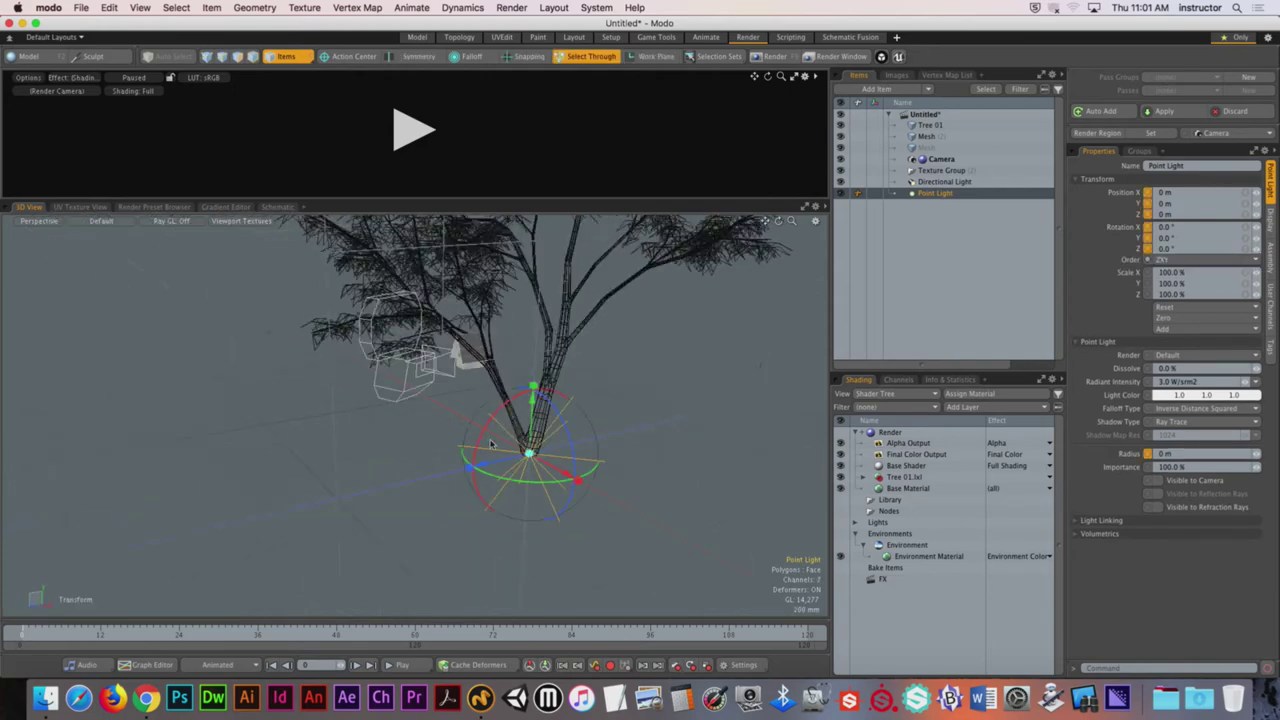
left_click_drag(535, 360, 529, 286)
scroll(582, 414, "up", 5)
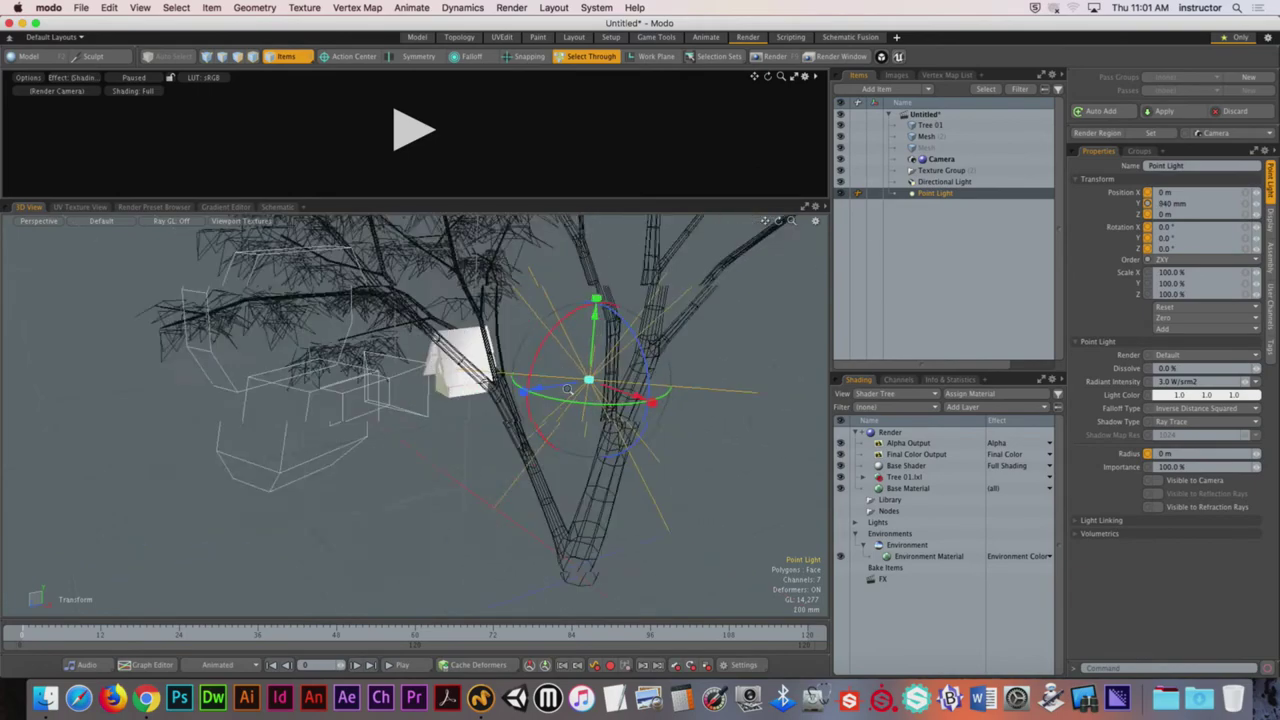
left_click_drag(555, 422, 480, 420)
scroll(555, 470, "up", 5)
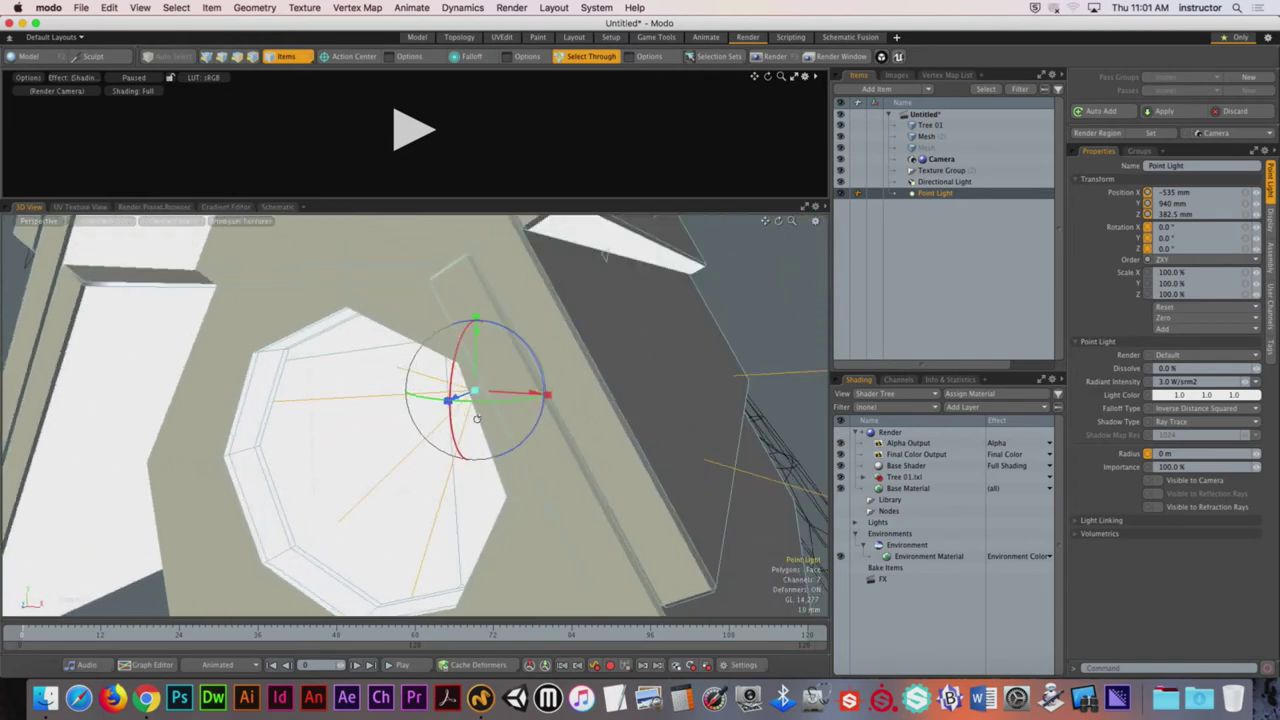
left_click_drag(651, 199, 656, 464)
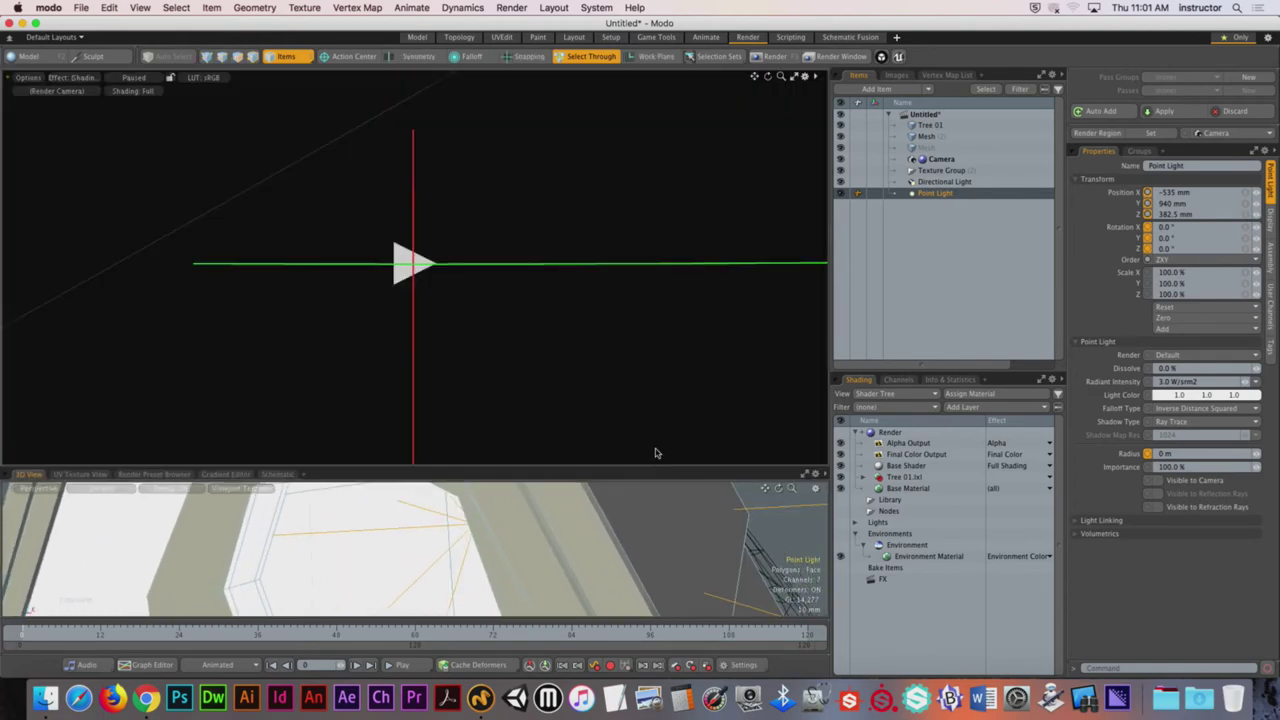
Step: Resume the live render preview and set the light's radiant intensity to 1 W/srm2
left_click(410, 263)
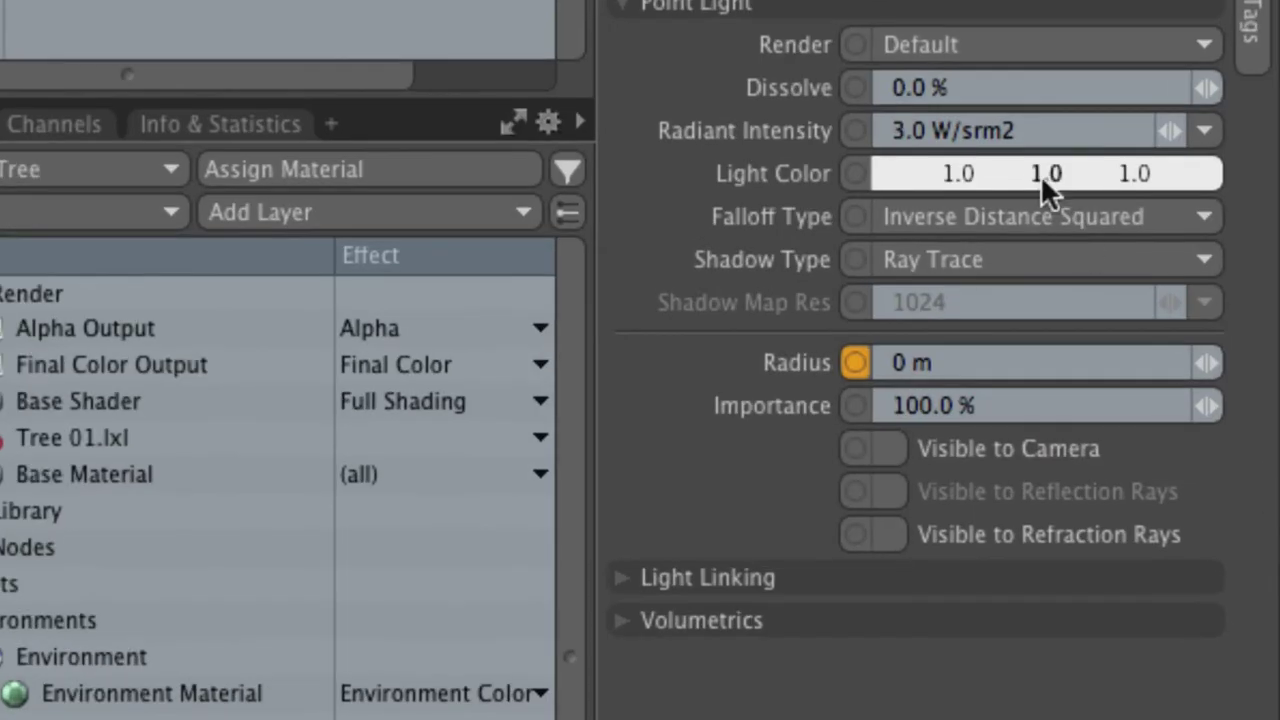
left_click(1168, 331)
type("1")
key("Return")
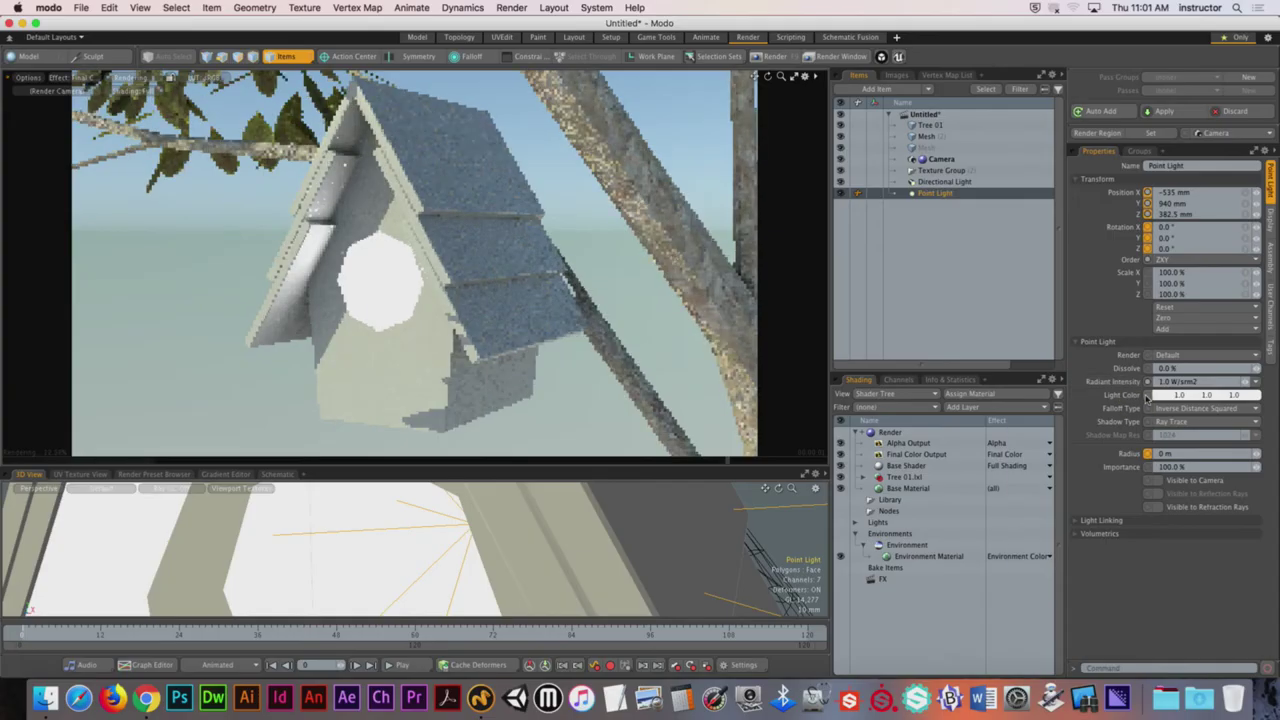
Step: Dim the radiant intensity to 0.002 W/srm2 and bring up the Light Color picker
left_click_drag(1180, 381, 1170, 381)
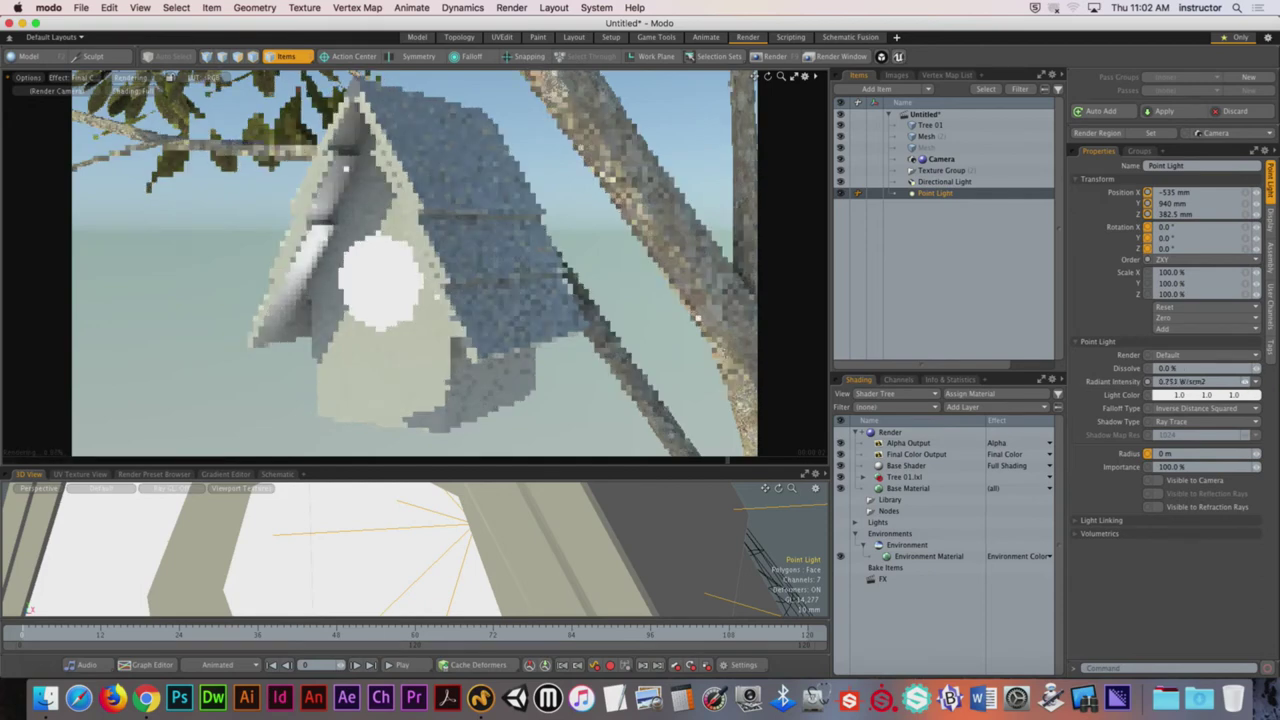
left_click_drag(1220, 384, 1053, 385)
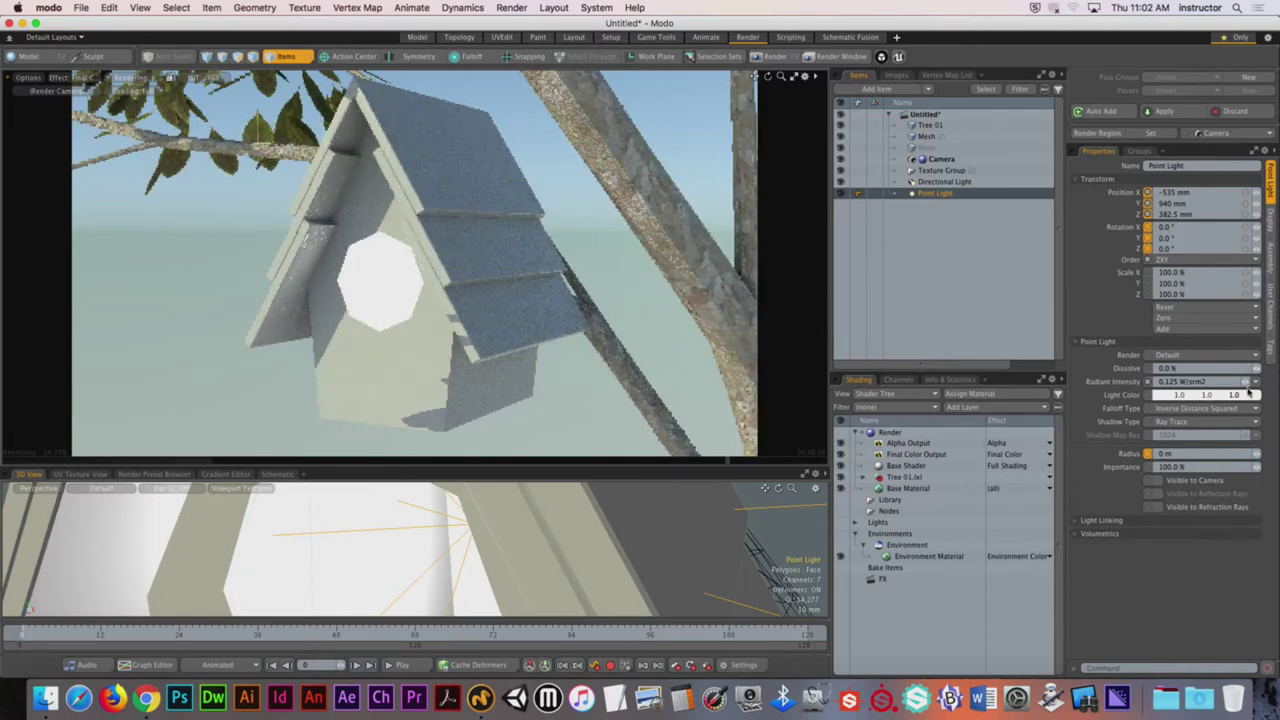
left_click_drag(1245, 381, 1220, 380)
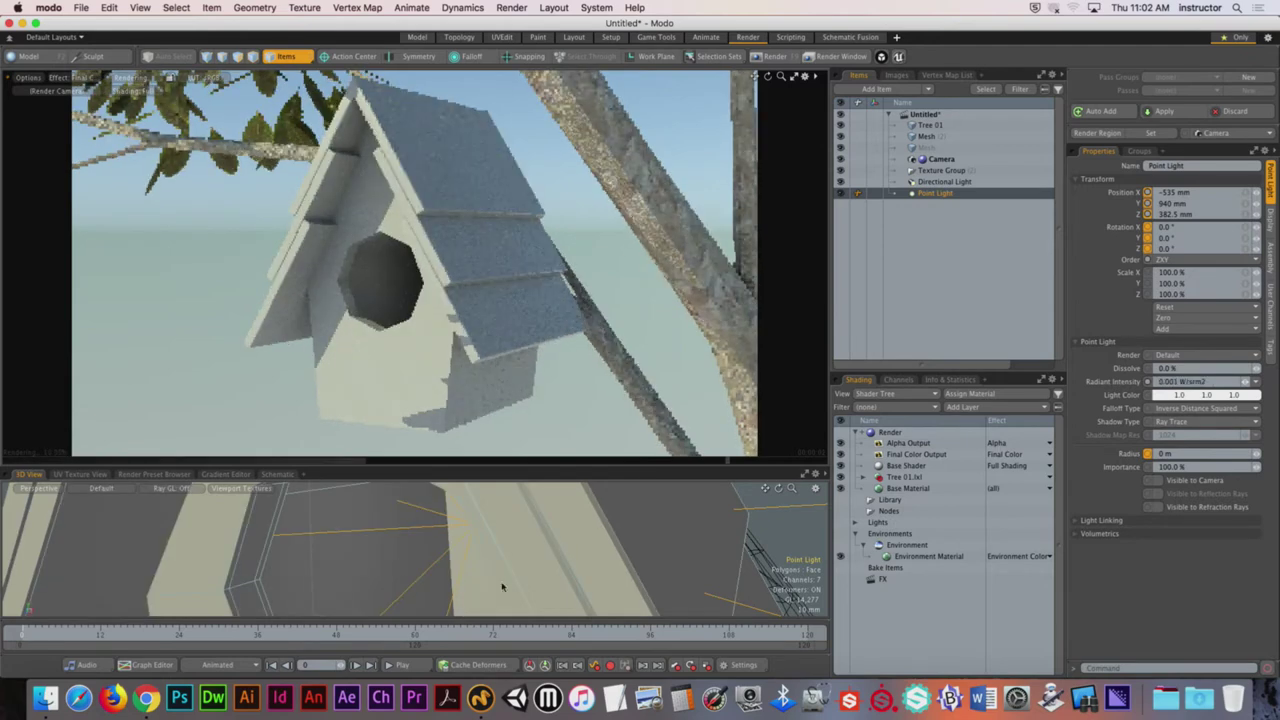
left_click(1200, 381)
type(".002")
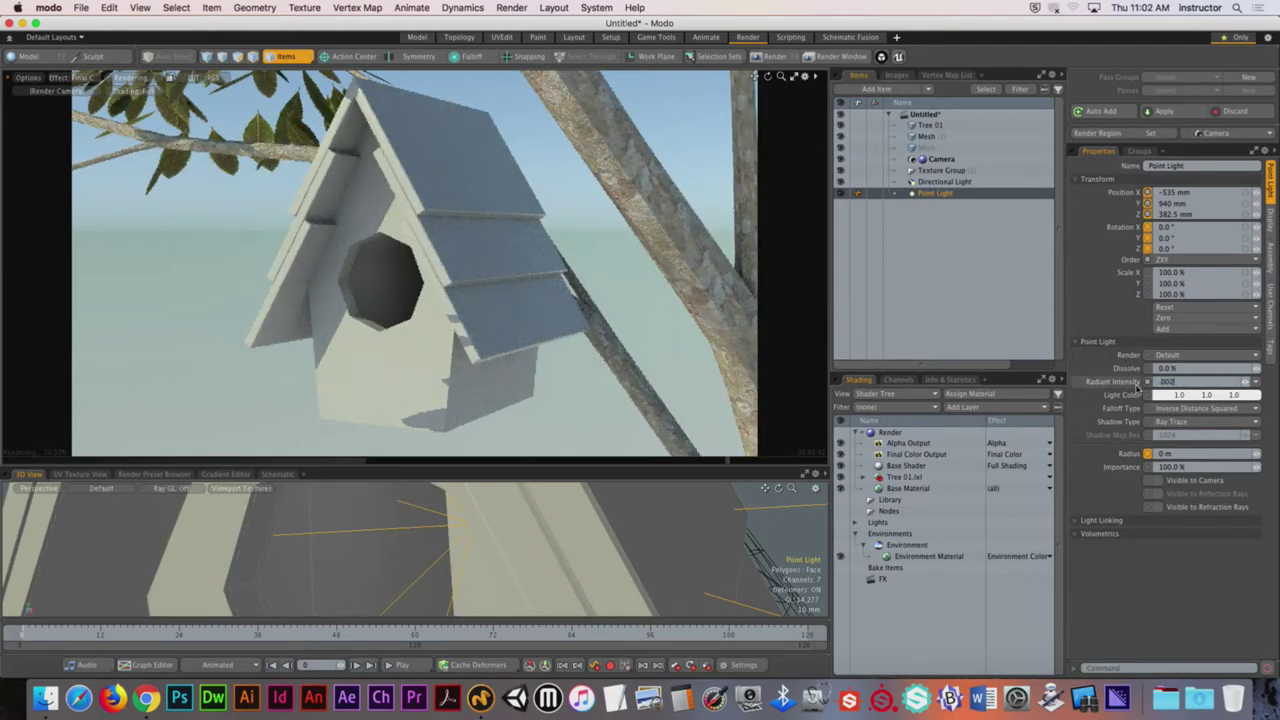
key("Return")
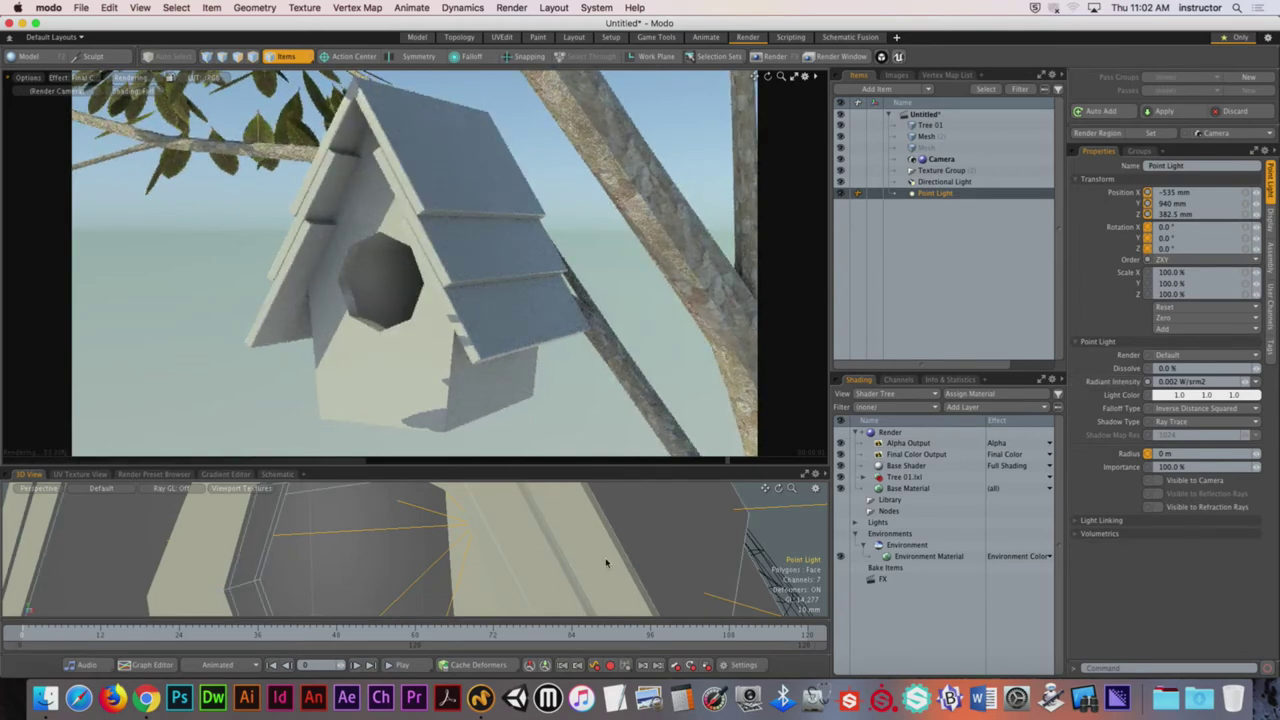
left_click(1240, 397)
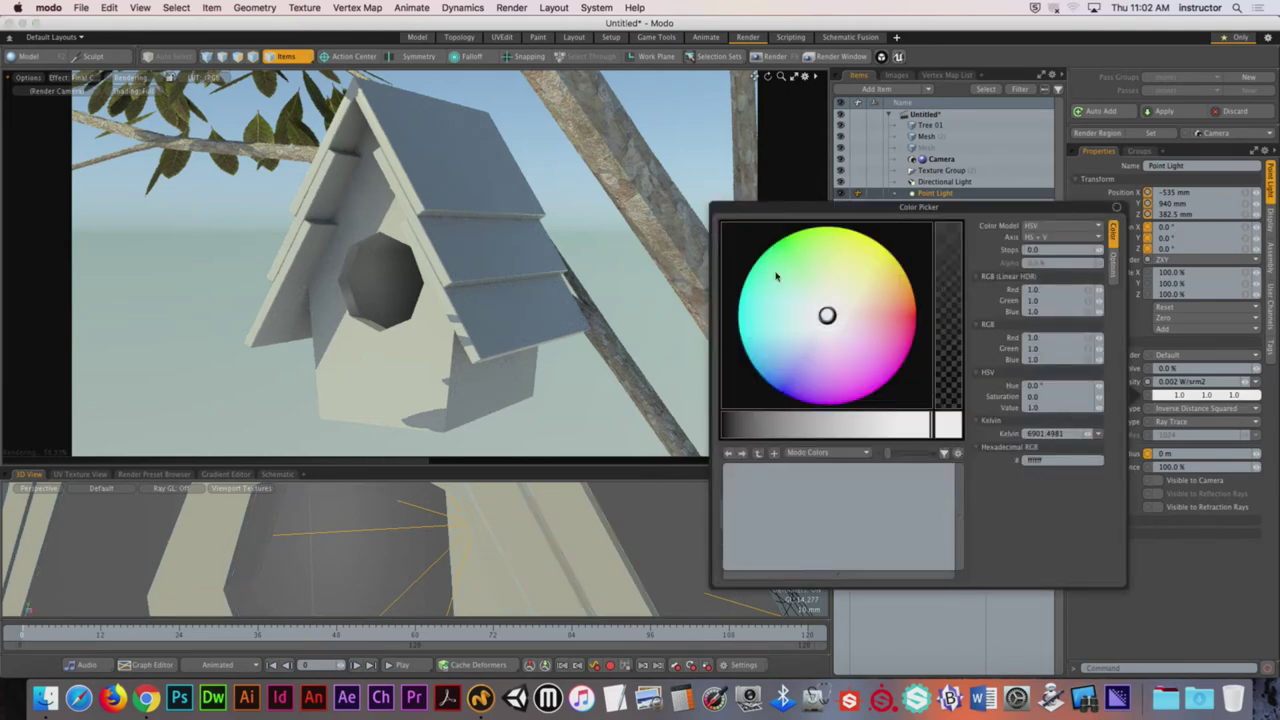
Step: Tint the point light a warm yellow-orange, RGB 1.0, 0.8, 0.0
left_click_drag(786, 288, 893, 355)
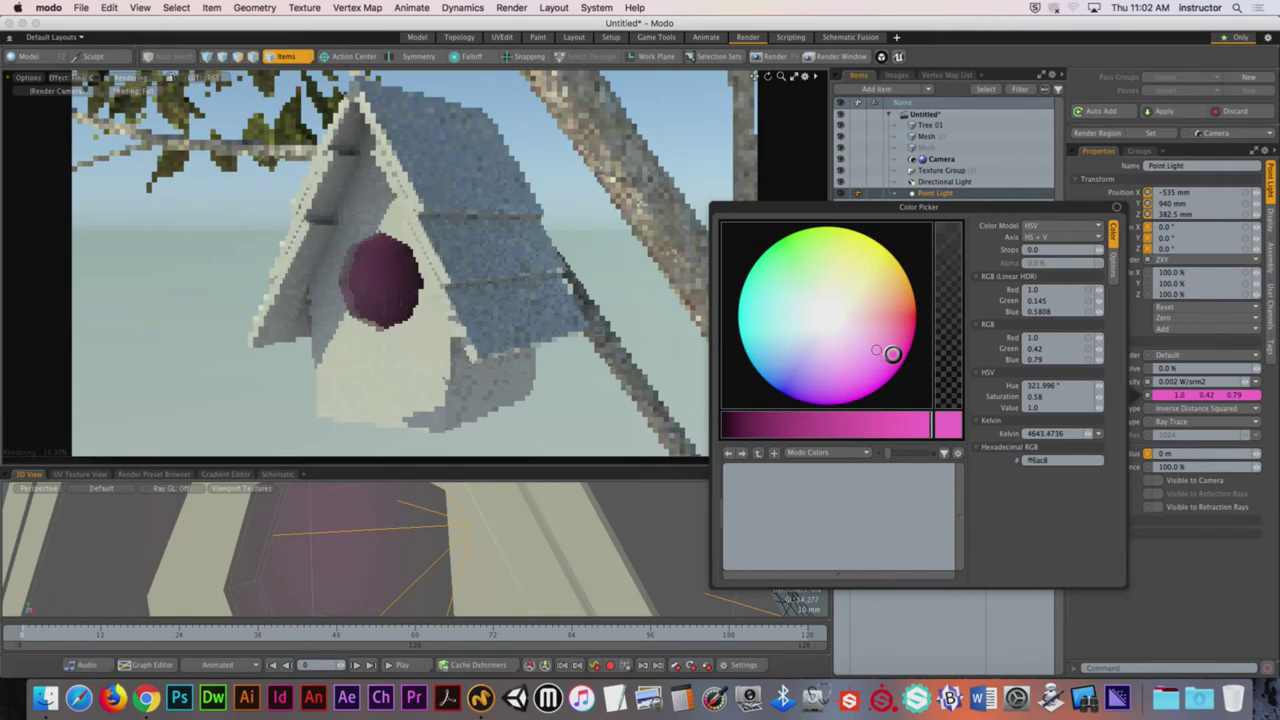
left_click_drag(892, 354, 899, 262)
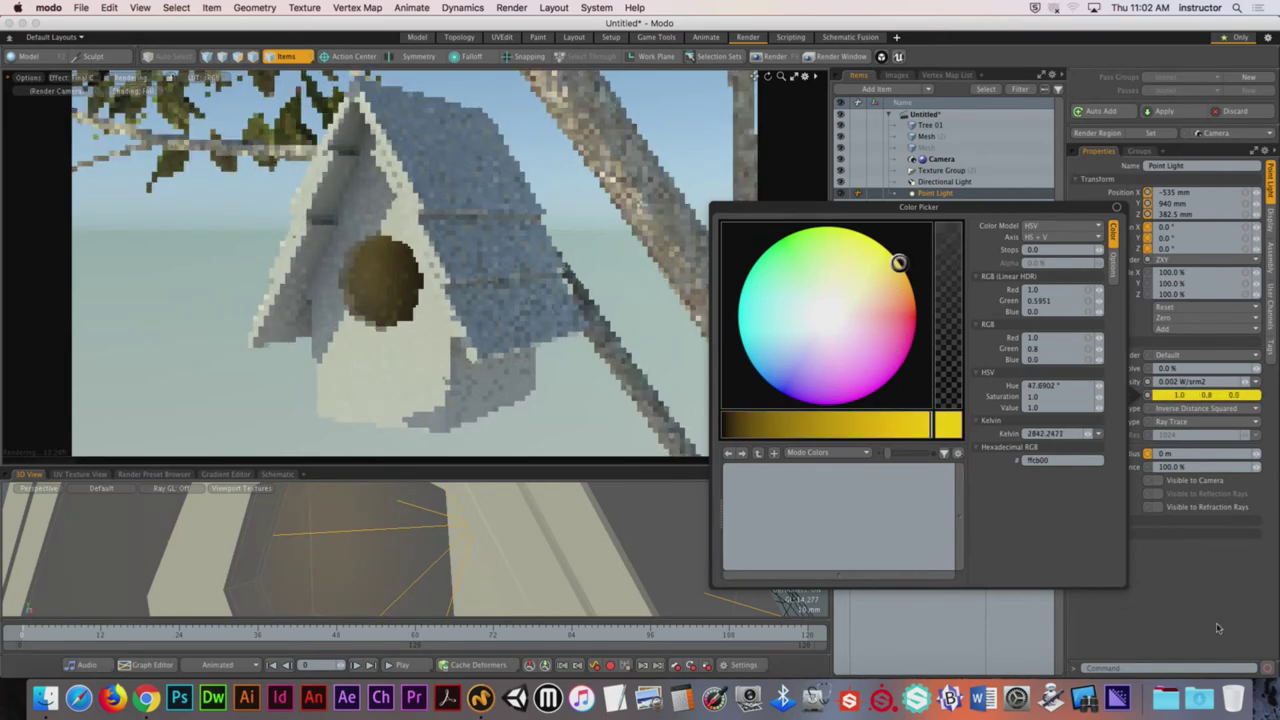
scroll(498, 533, "down", 5)
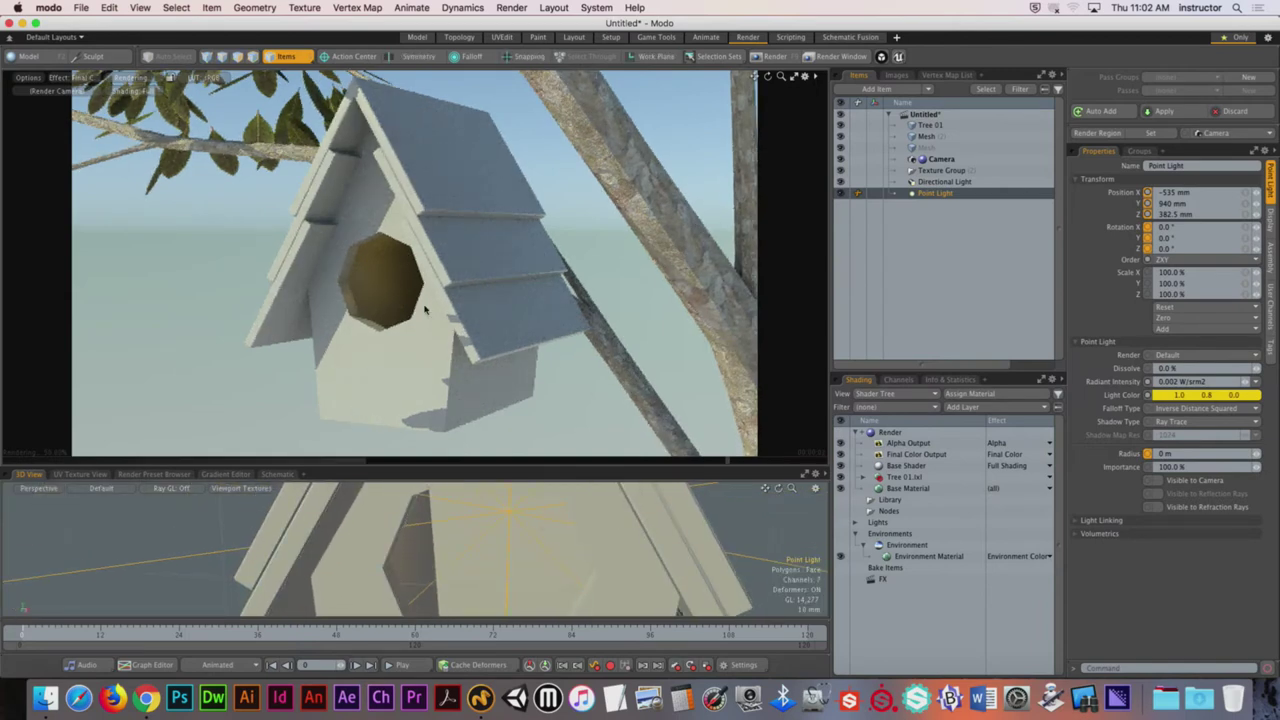
Step: Reselect the Point Light and nudge it deeper into the hole, to about −543, 940, 332.5 mm
key("y")
left_click(549, 532)
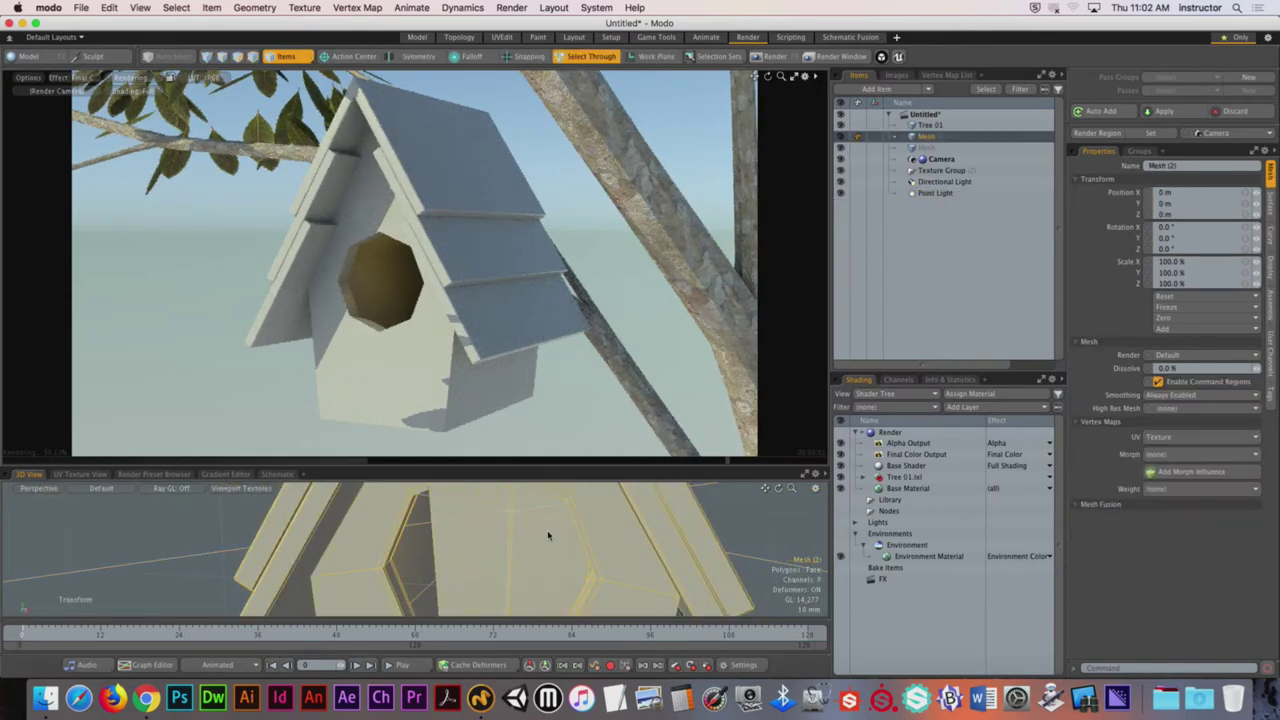
left_click(935, 193)
left_click_drag(506, 516, 440, 514)
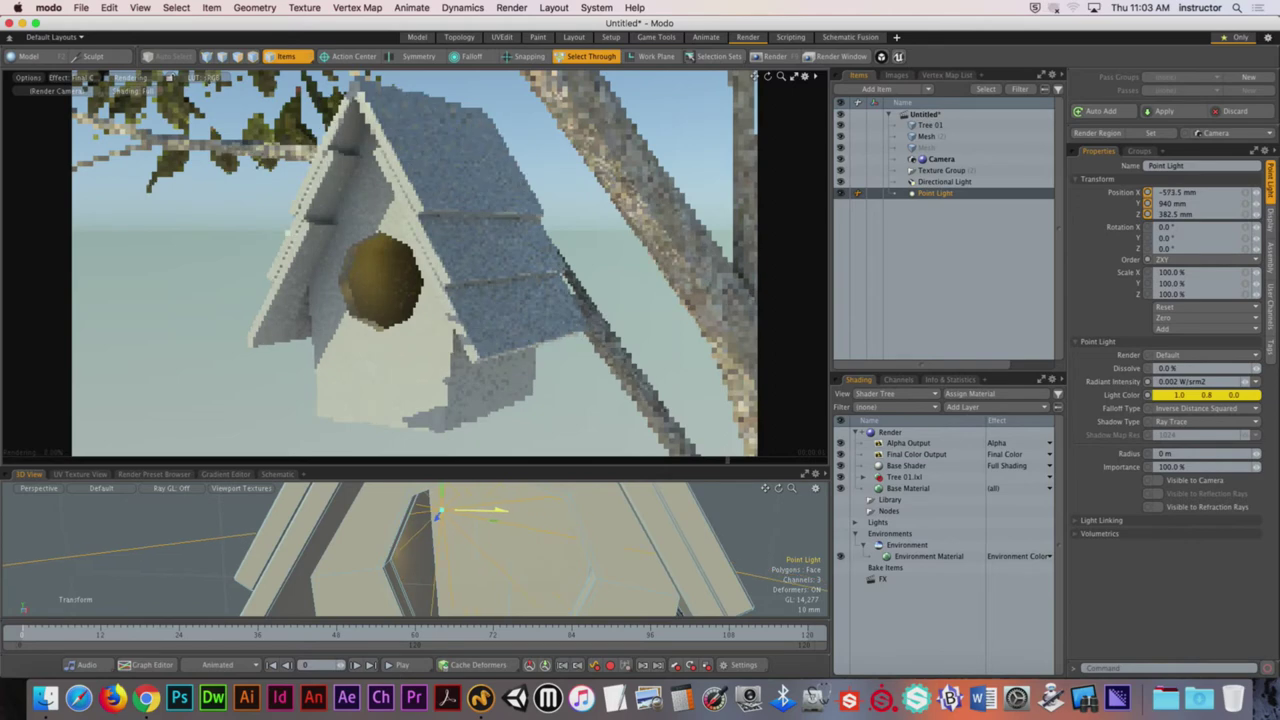
left_click_drag(548, 532, 553, 511, "alt")
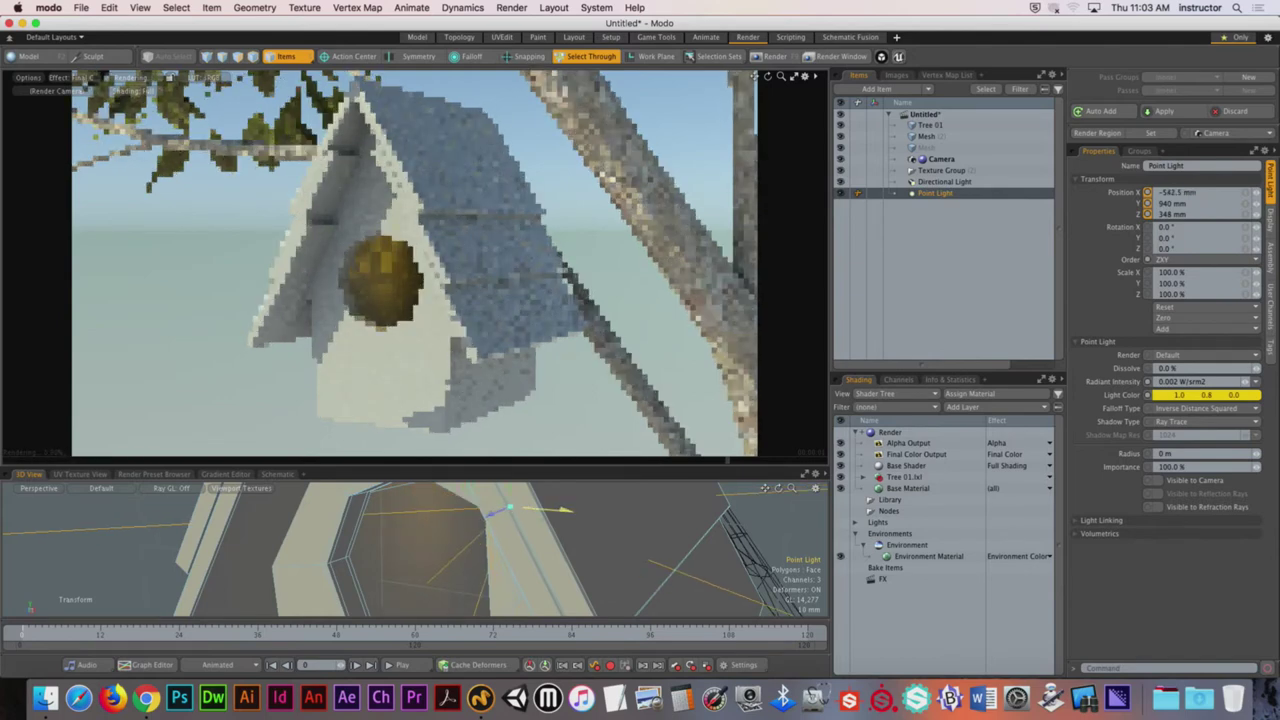
left_click_drag(488, 517, 497, 510)
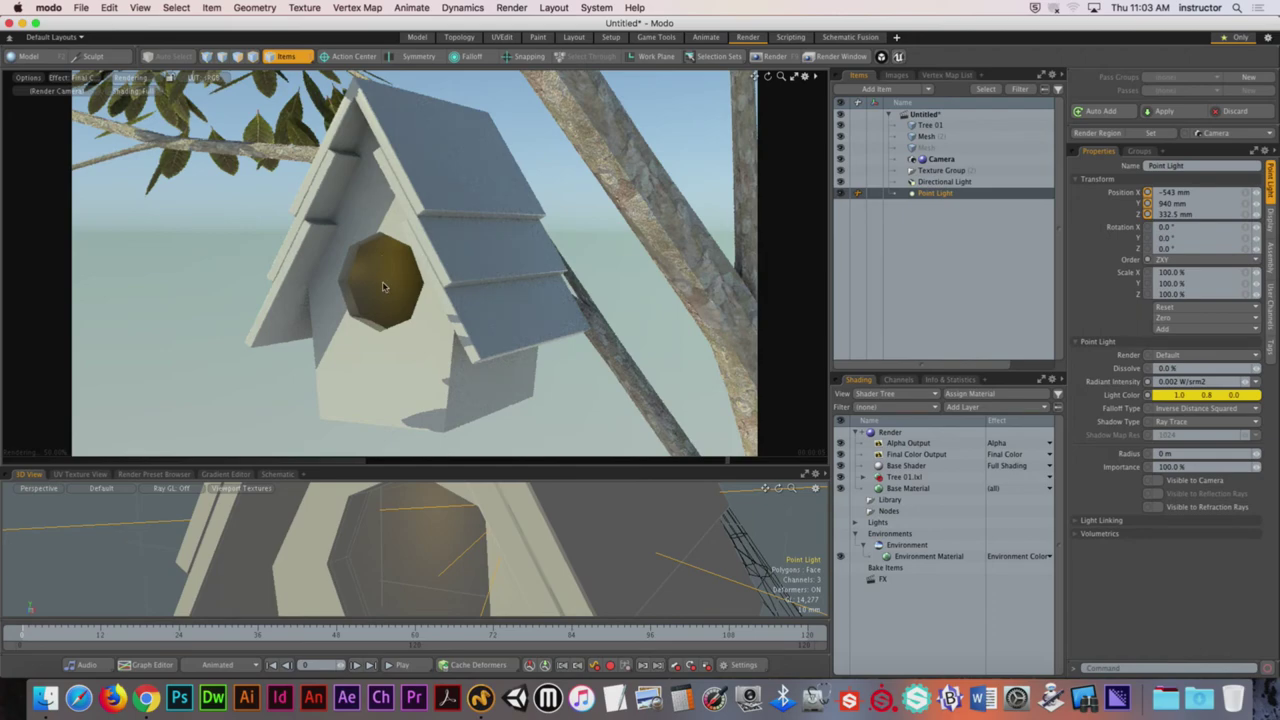
left_click_drag(529, 592, 440, 545, "alt")
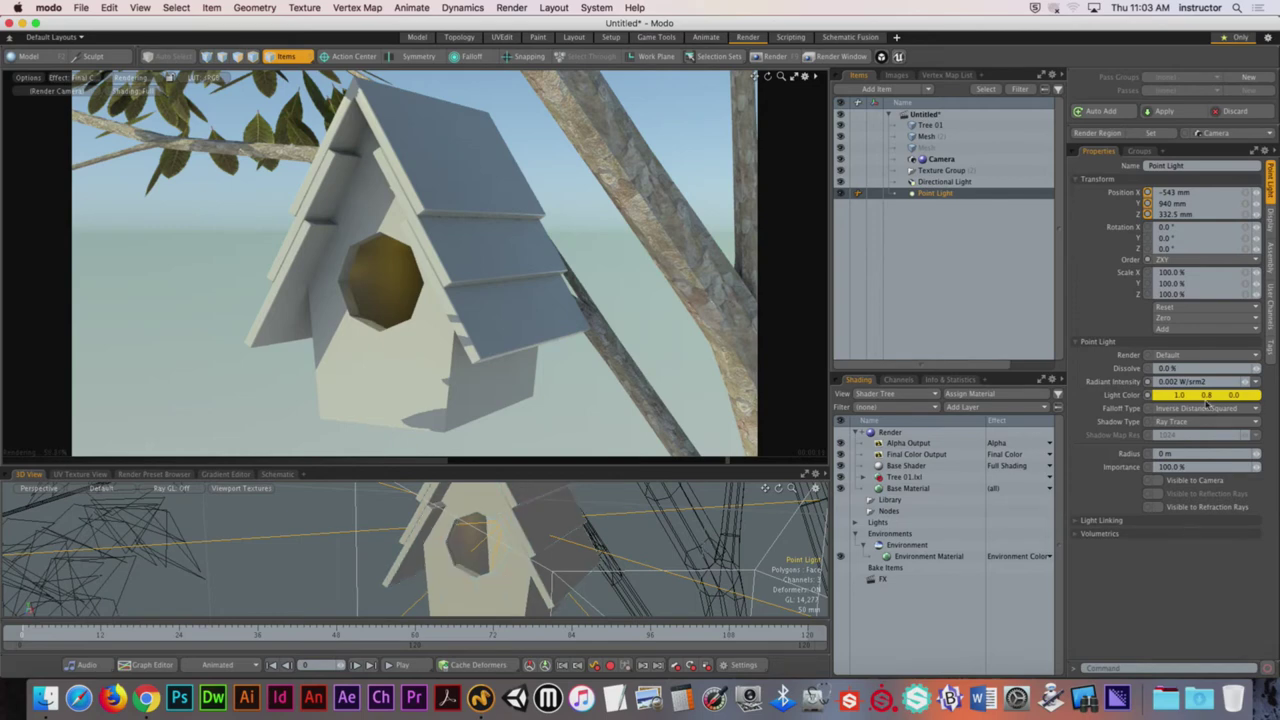
Step: Raise the point light's radiant intensity from 0.002 to 0.003 W/srm2
left_click(1220, 381)
type("0.003")
key("Return")
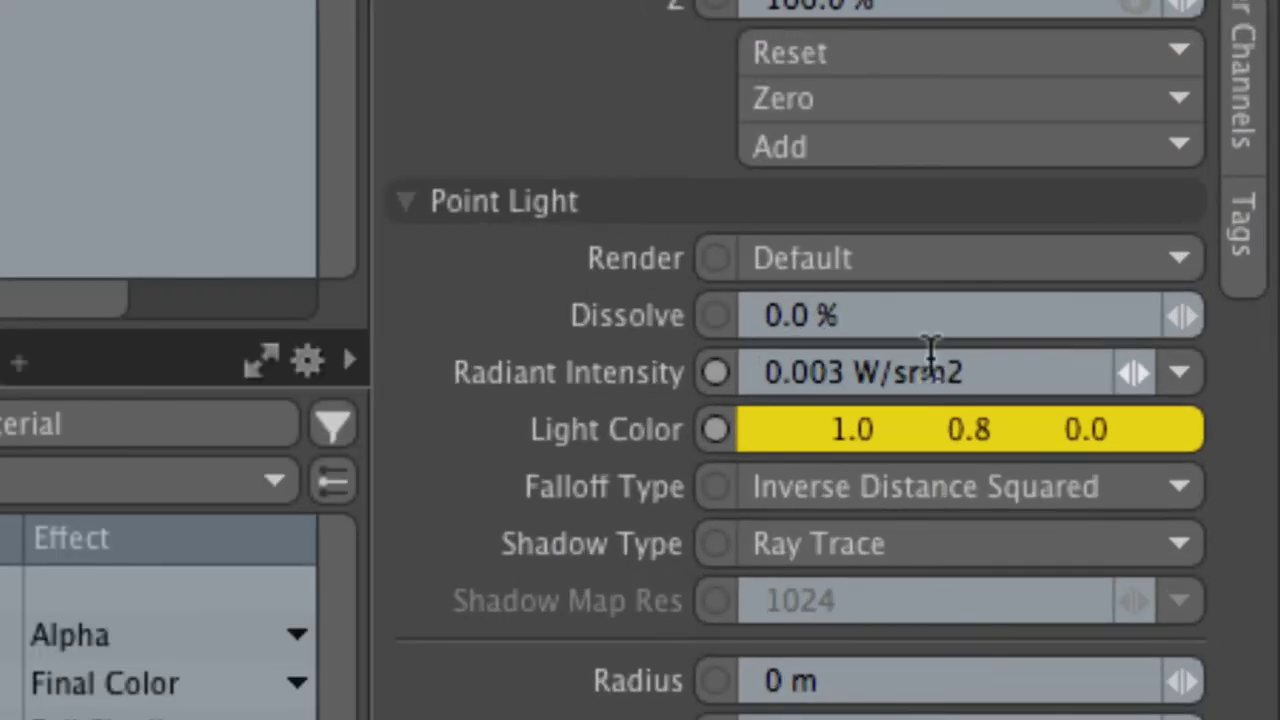
left_click_drag(1206, 381, 1176, 376)
left_click_drag(838, 350, 764, 372)
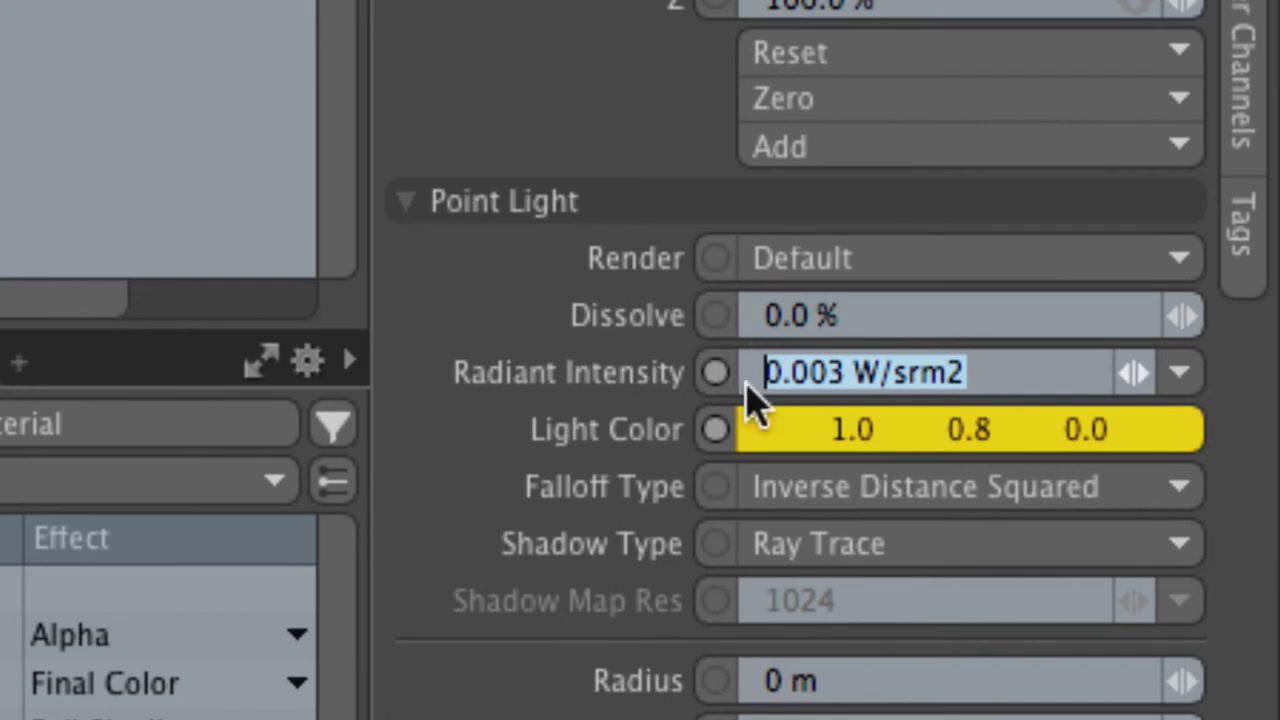
left_click(813, 372)
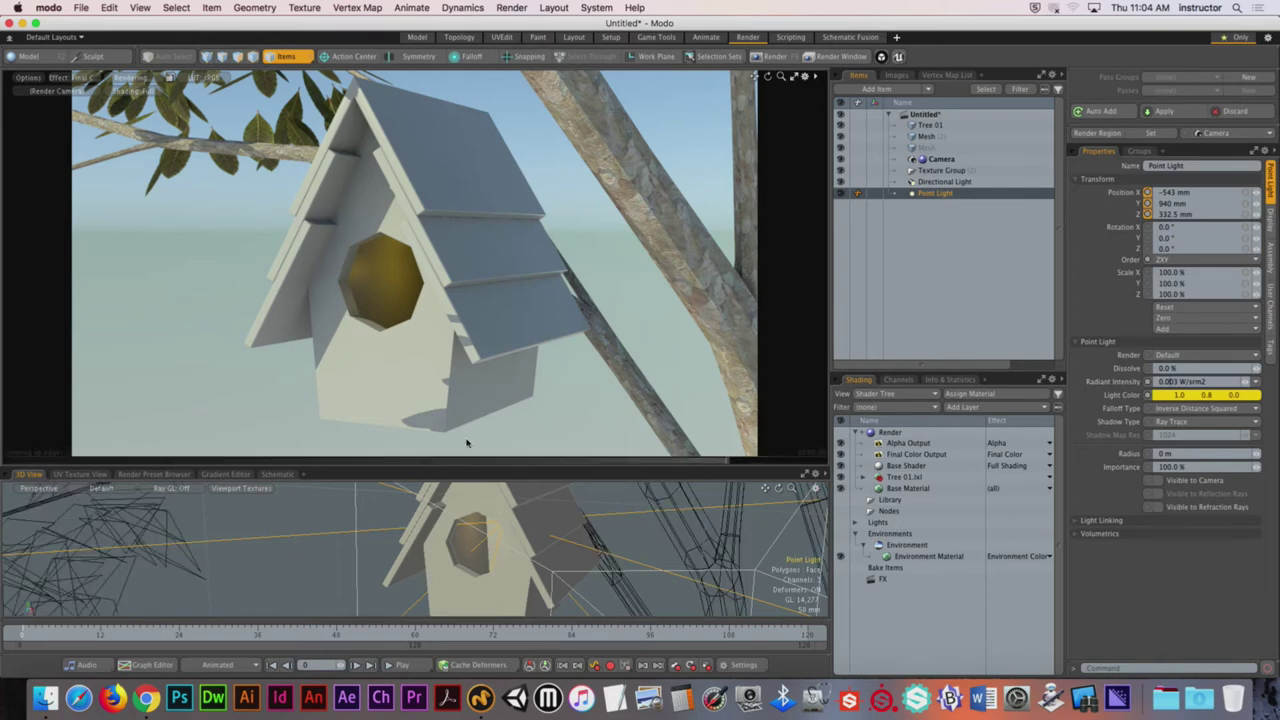
Step: Render the final 1280×720 frame of the birdhouse and zoom into the result
left_click(778, 57)
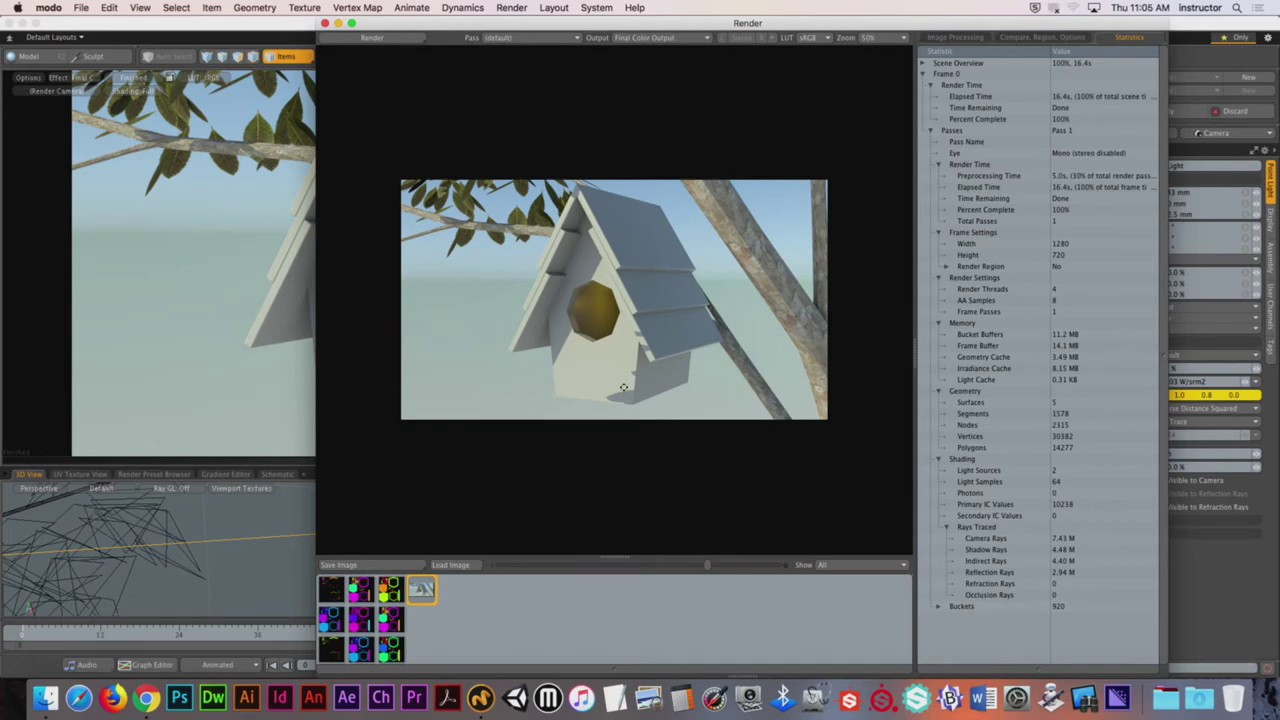
scroll(595, 308, "up", 2)
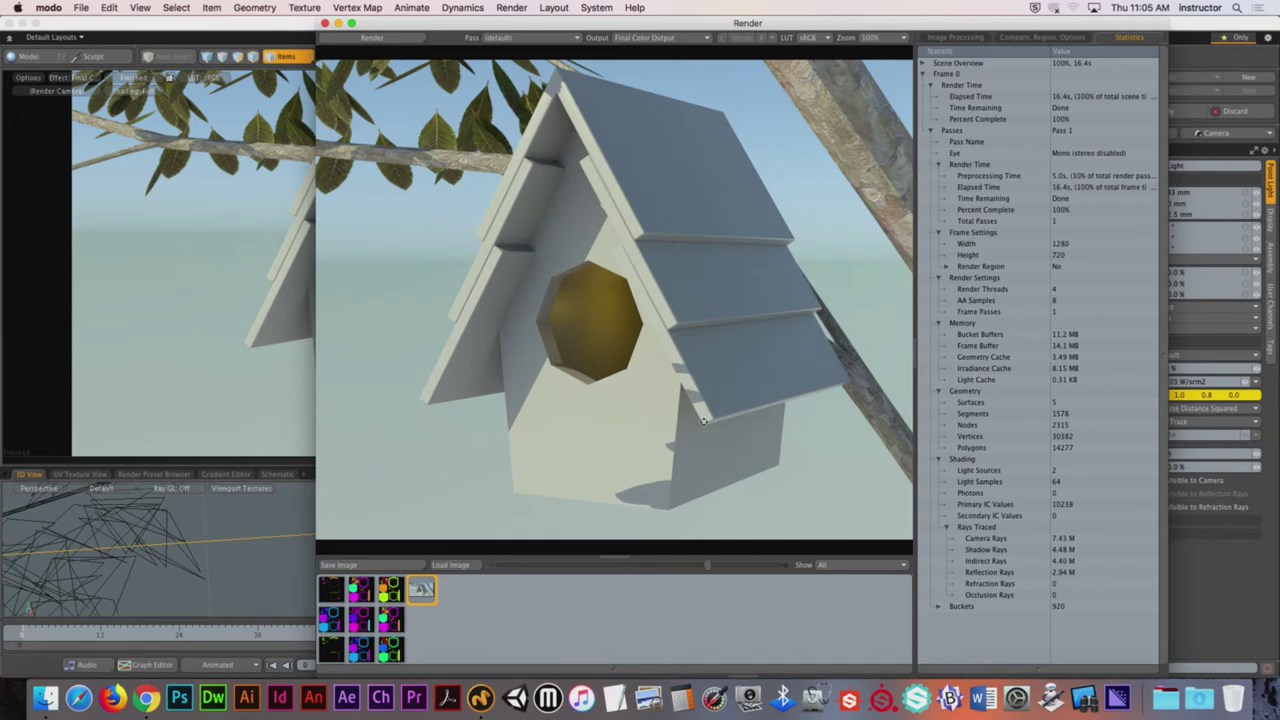
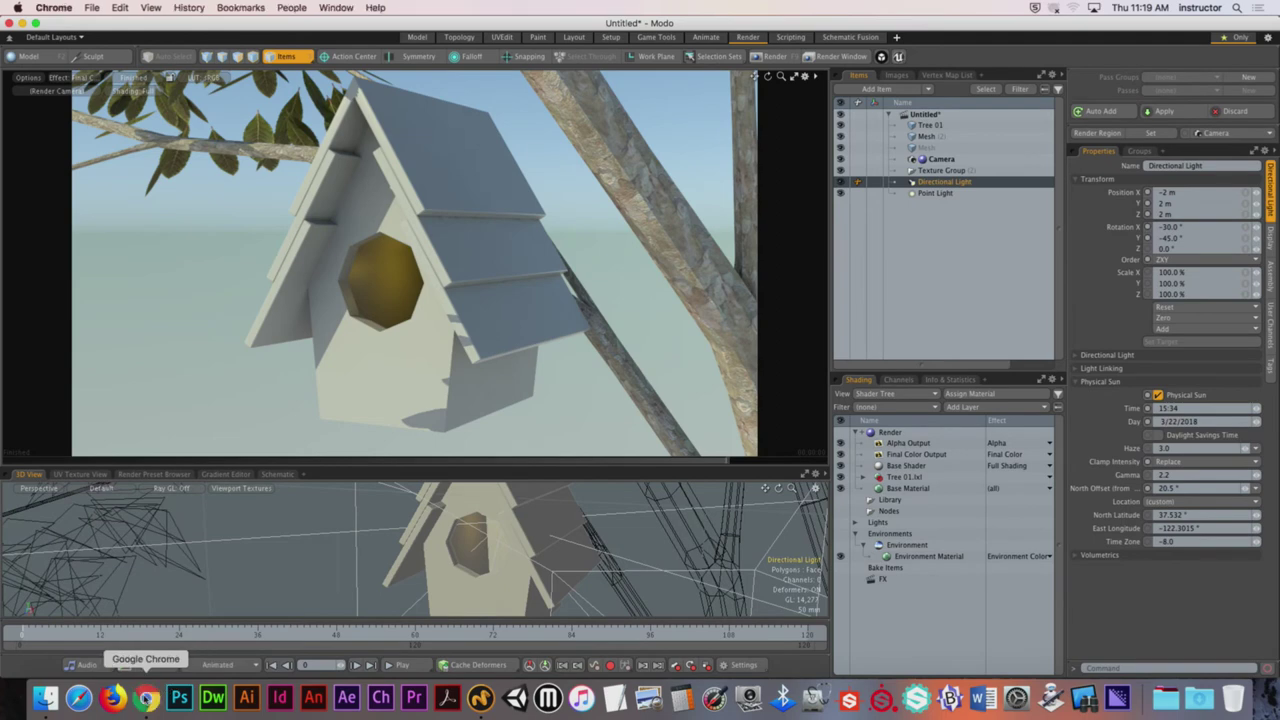
Step: Bring the Google Chrome browser to the front
left_click(146, 697)
Step: Open textures.com in a new Chrome tab
left_click(525, 31)
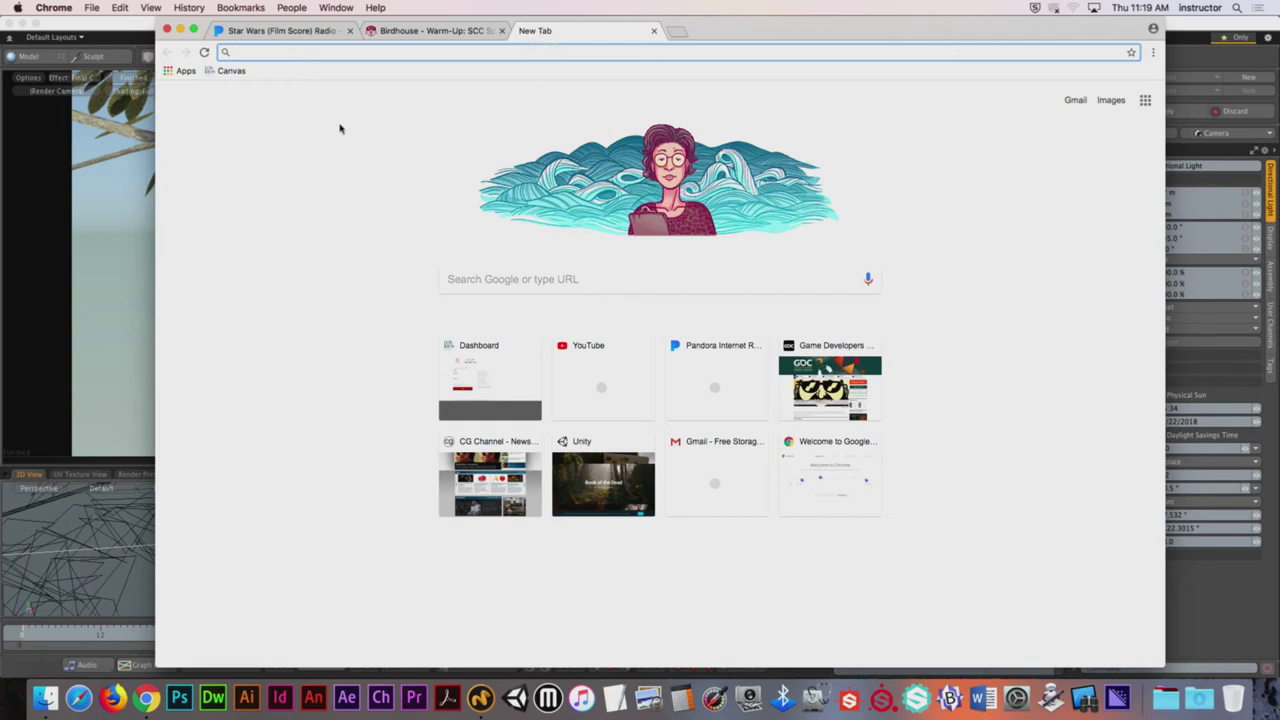
type("textures.co")
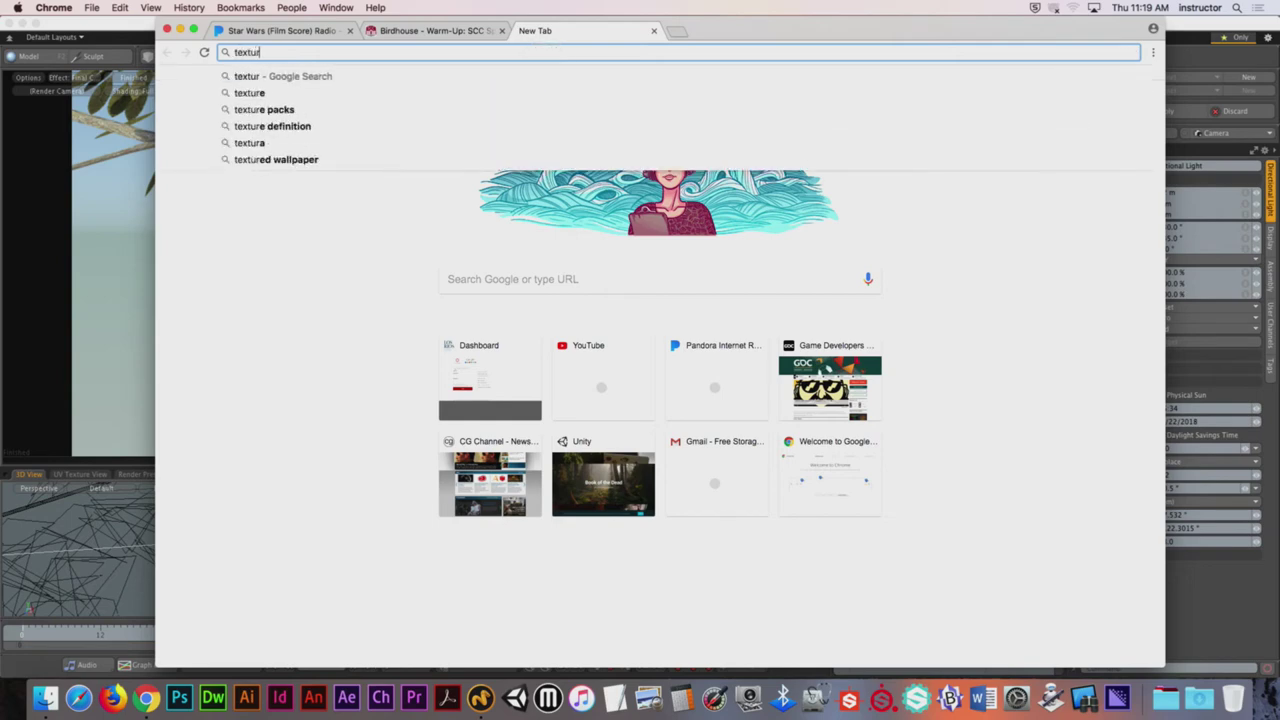
type("m")
key("Return")
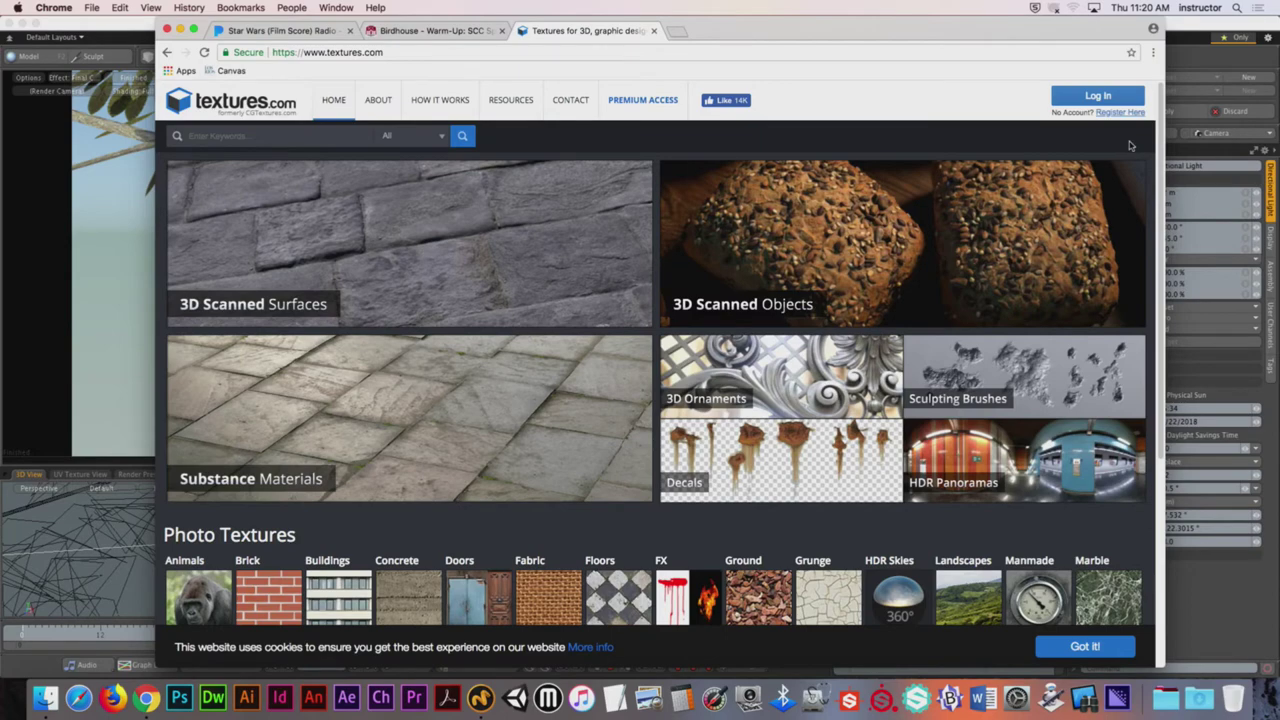
Step: Sign in to textures.com with the account e-mail and password, then scroll to Photo Textures
left_click(1112, 101)
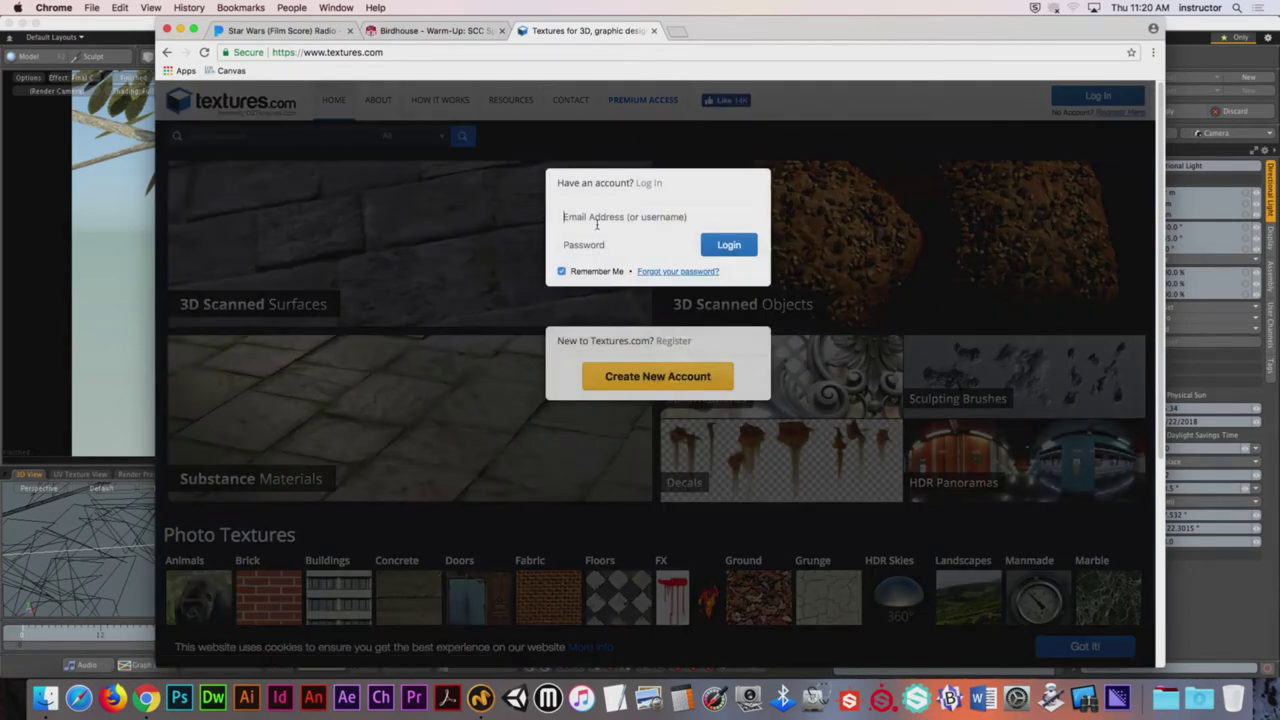
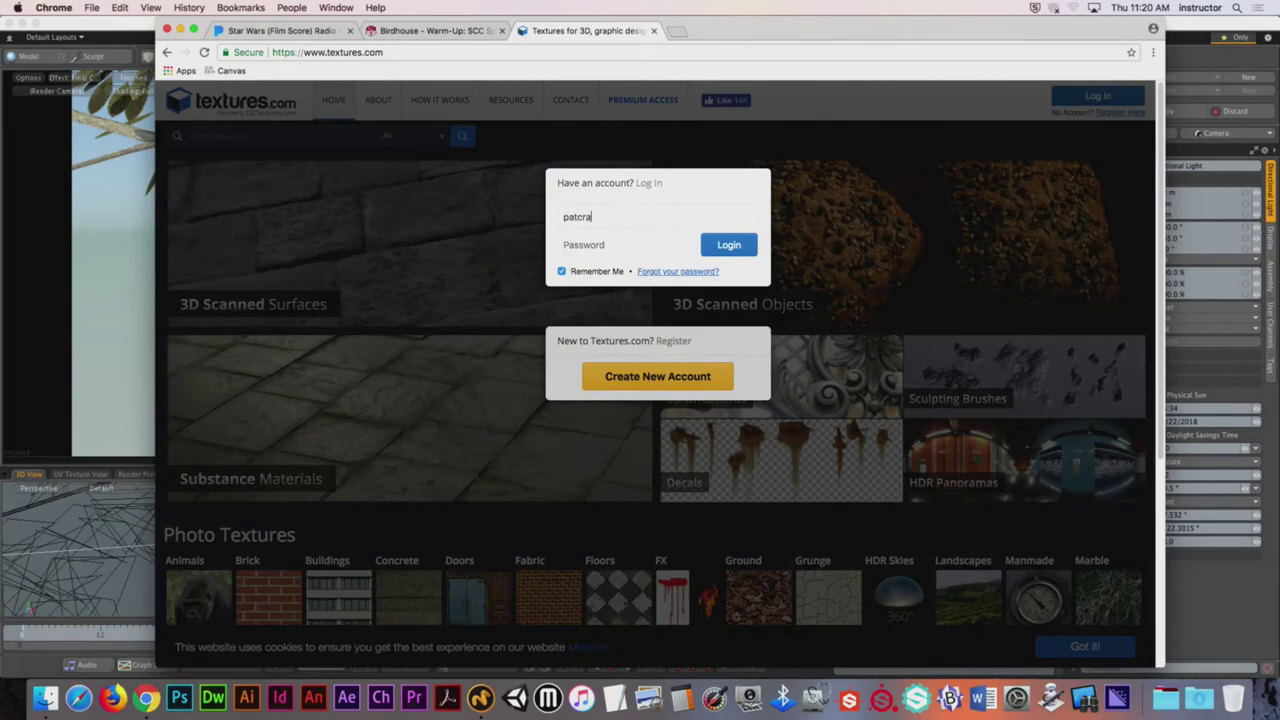
key("Tab")
type("••••••")
key("Return")
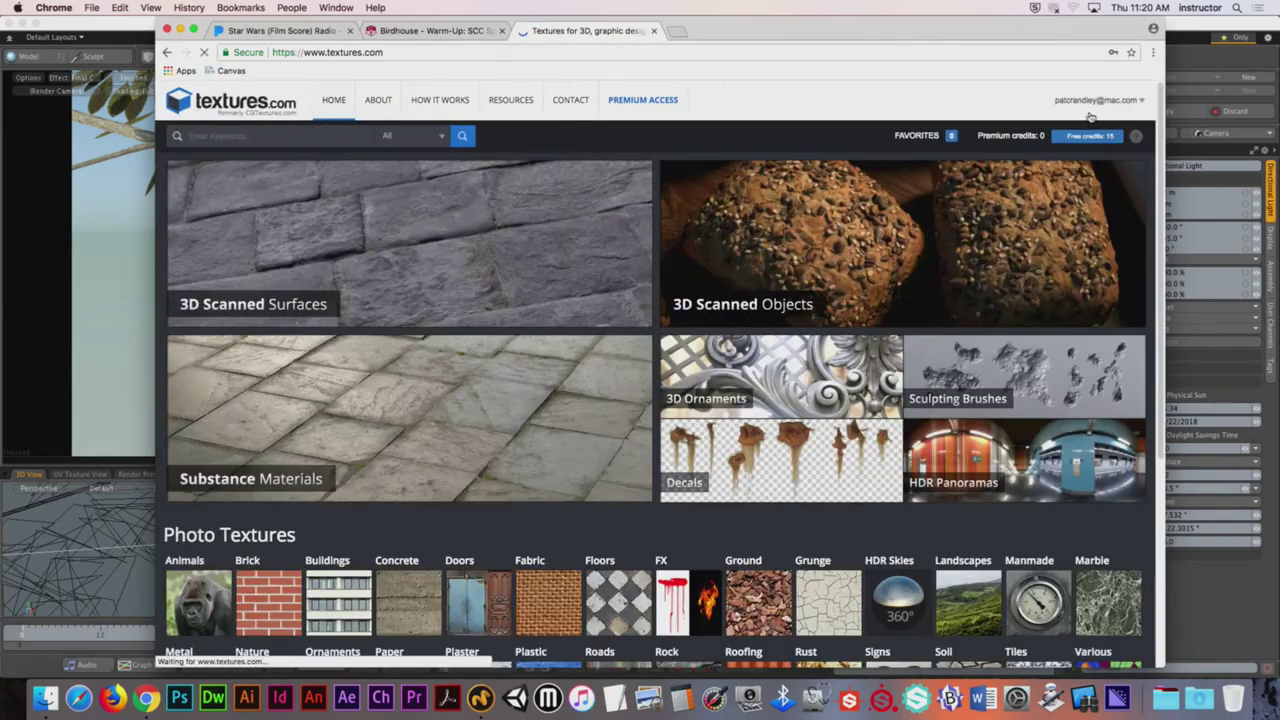
left_click(1052, 155)
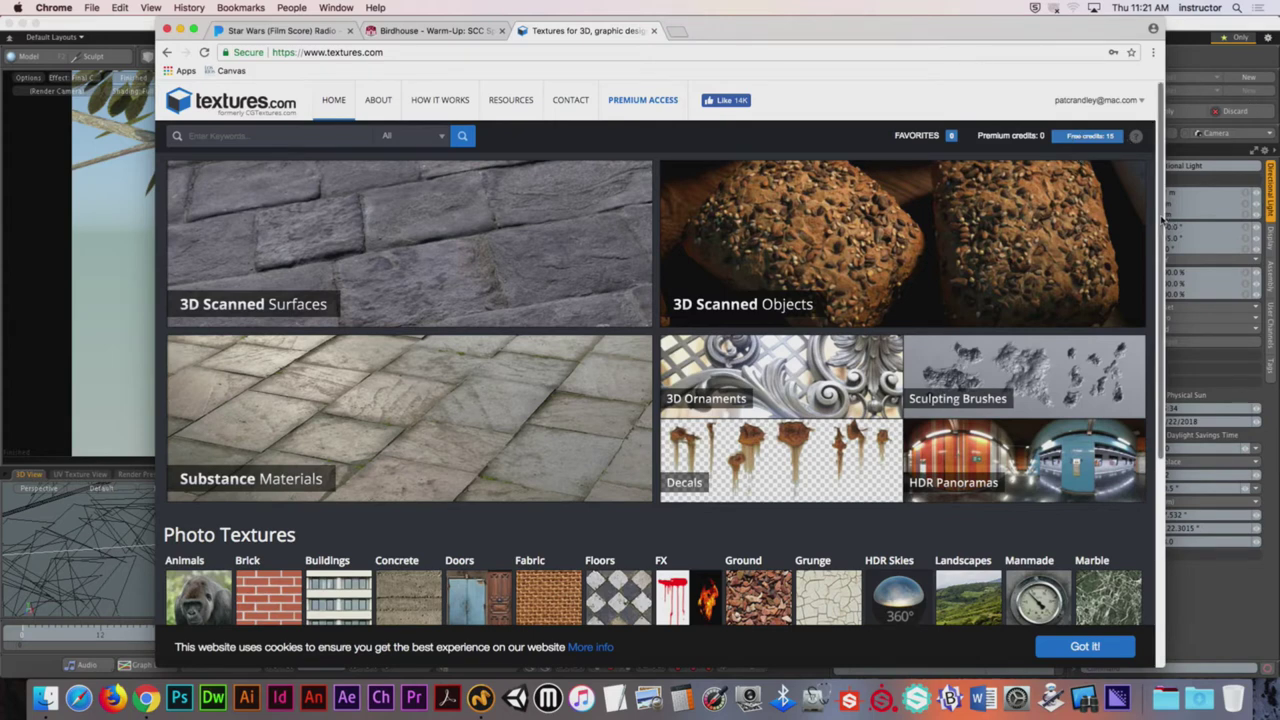
left_click_drag(1163, 218, 1167, 381)
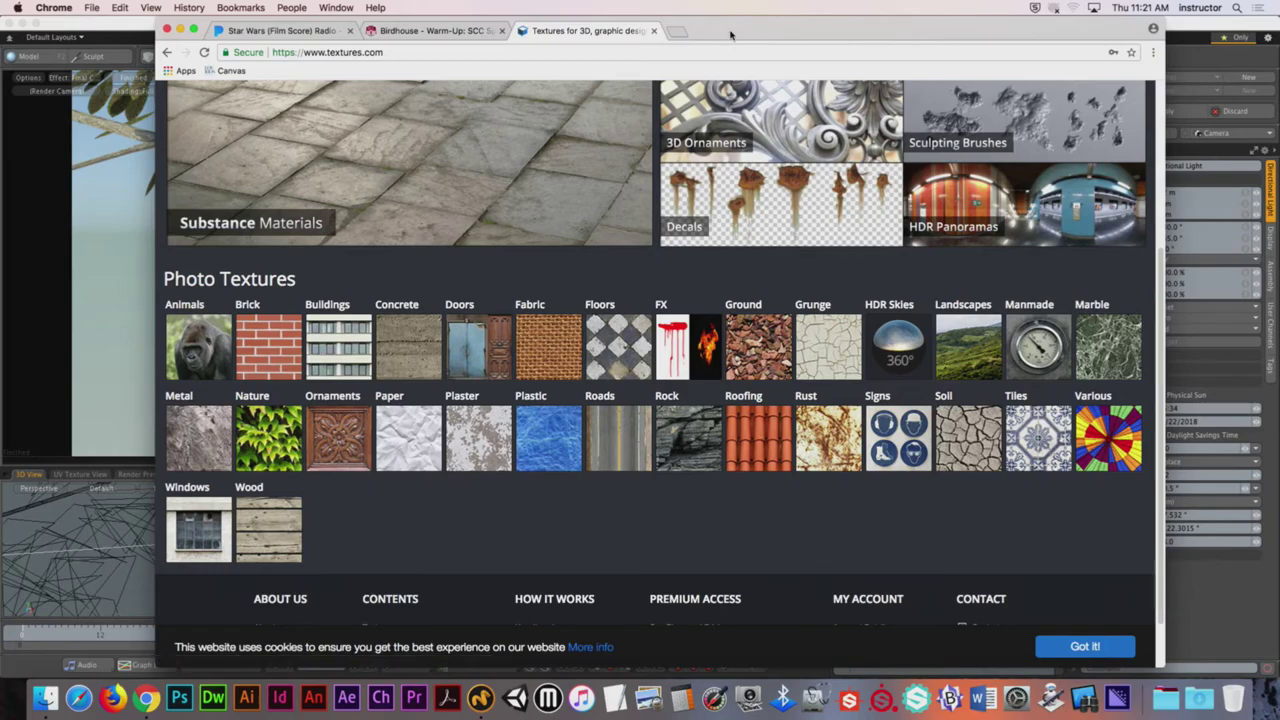
left_click_drag(730, 35, 730, 546)
Step: Move Chrome to the main desktop and open RooftilesSlate0141 under Roofing > Slate
key("ctrl+Up")
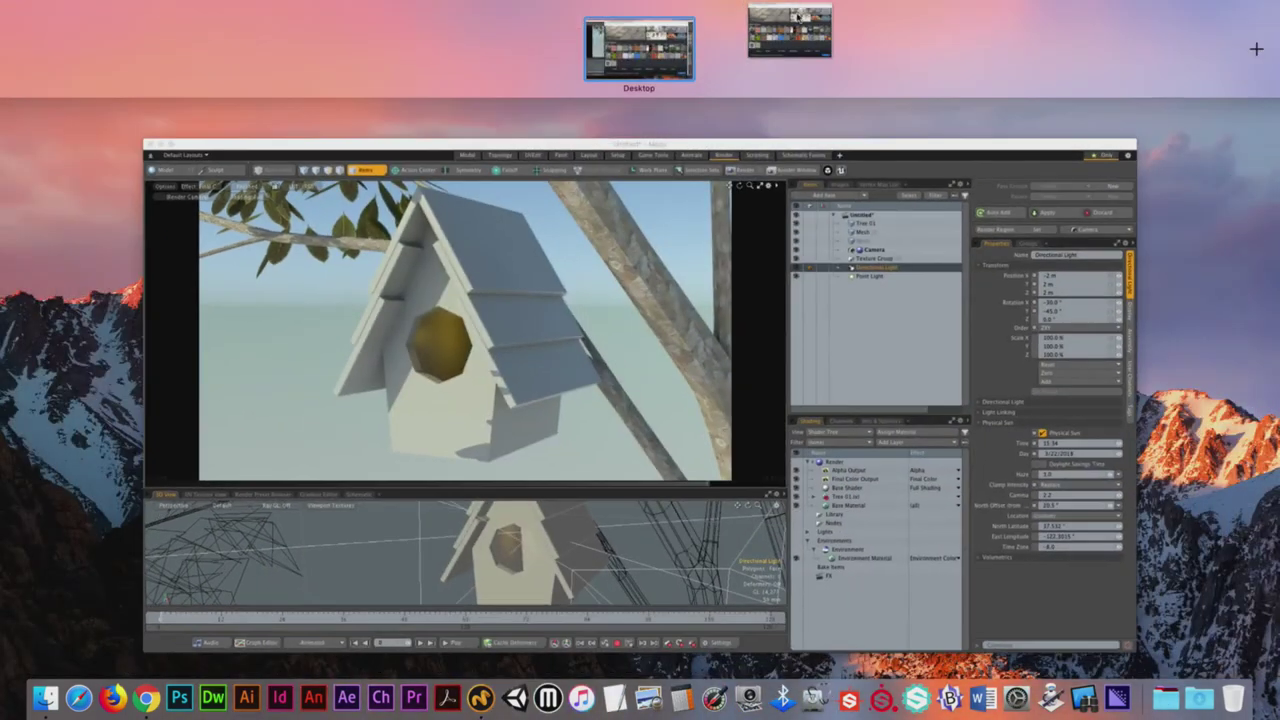
left_click(752, 10)
left_click(907, 426)
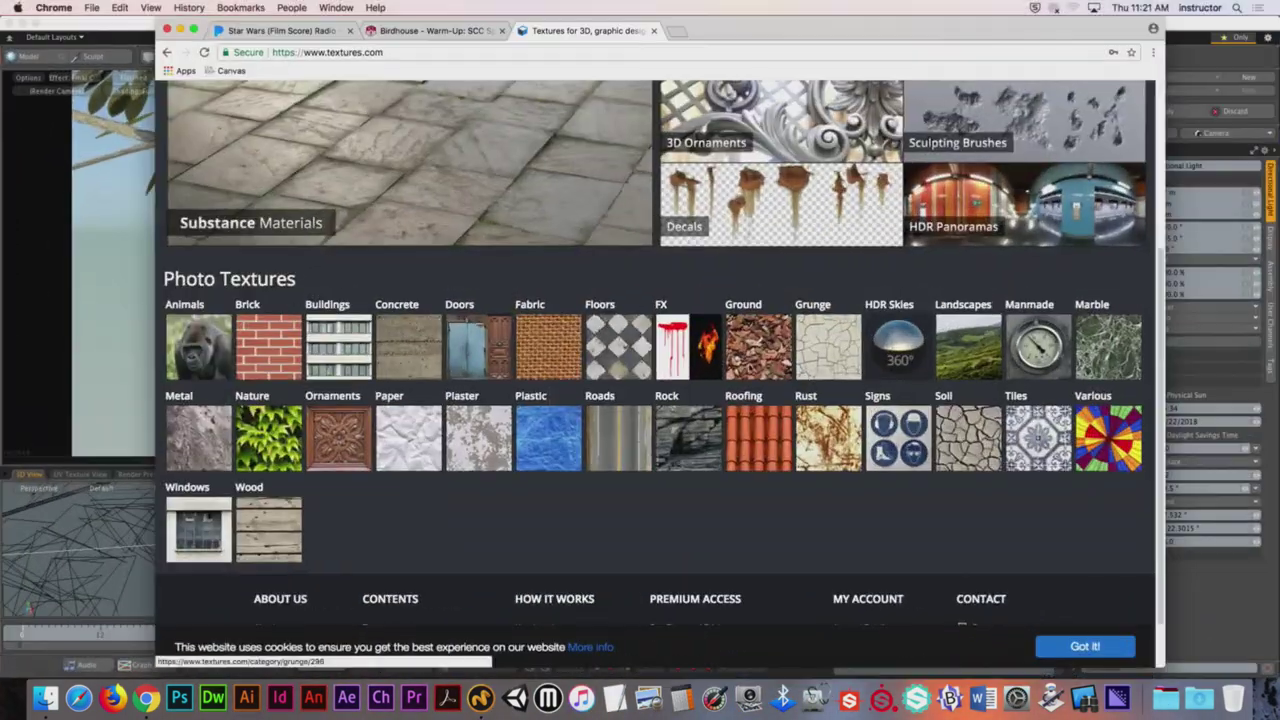
left_click(760, 441)
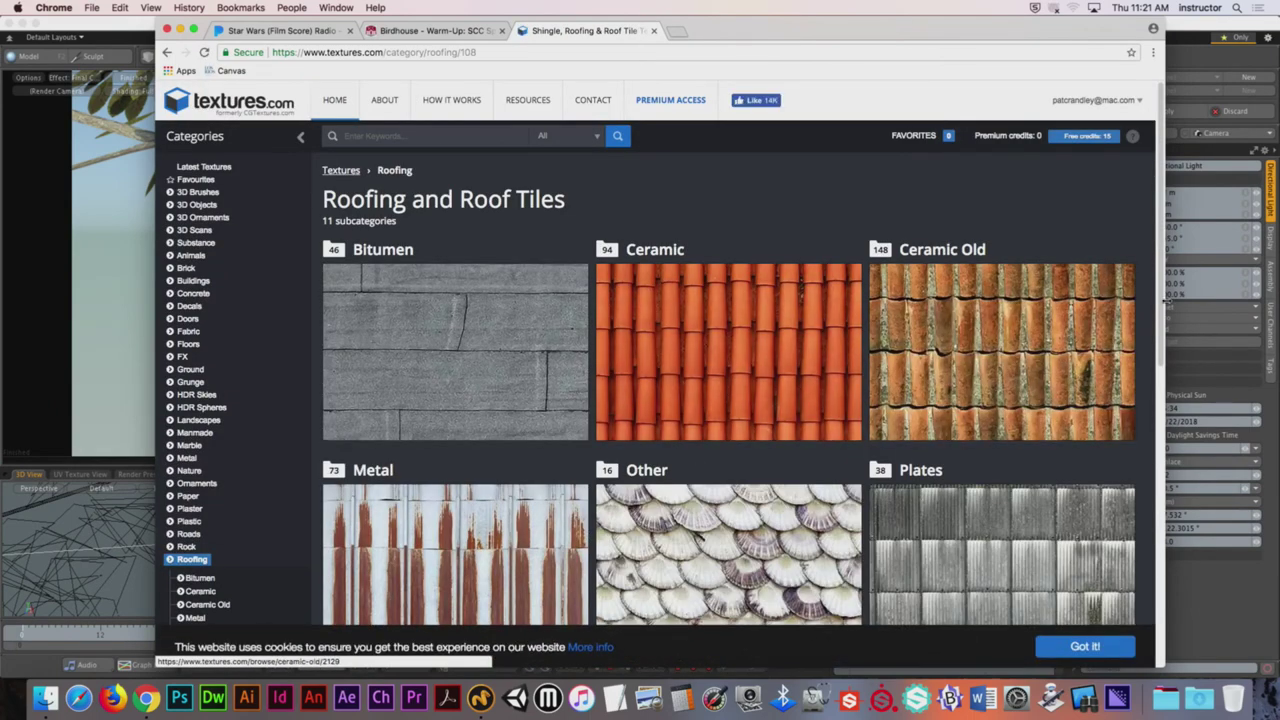
left_click_drag(1165, 302, 1165, 447)
scroll(685, 268, "down", 5)
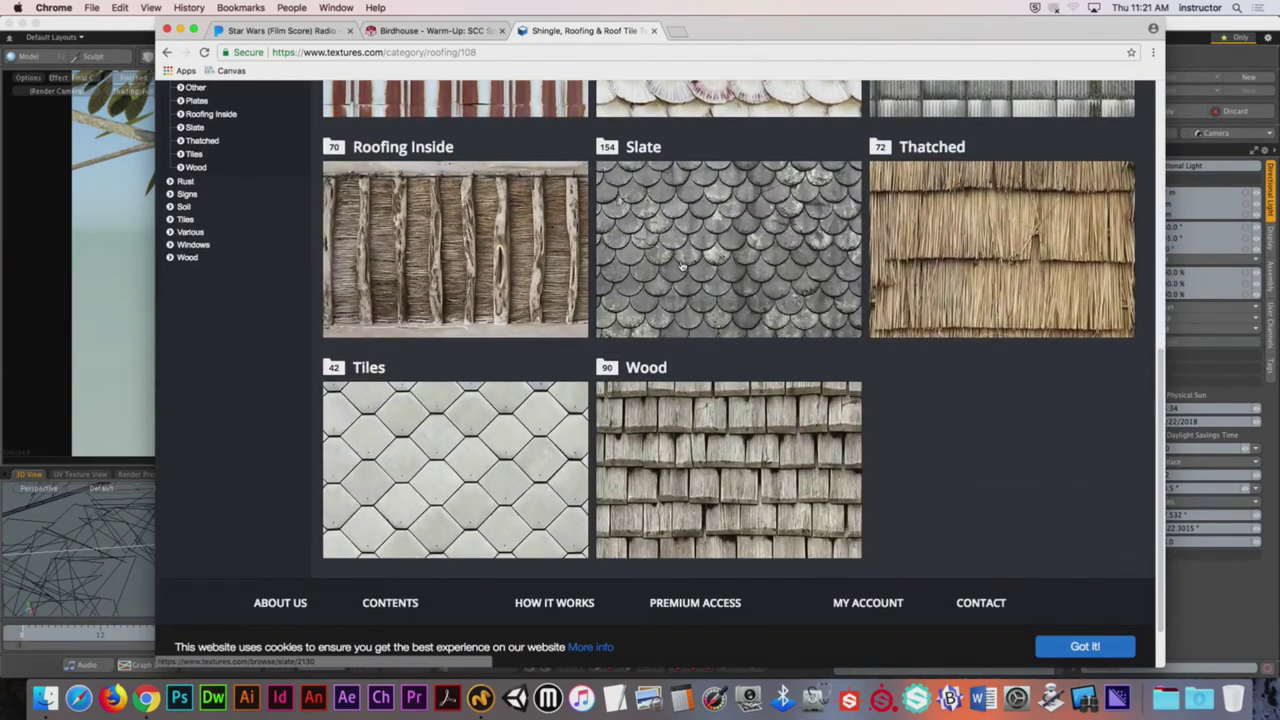
left_click(684, 230)
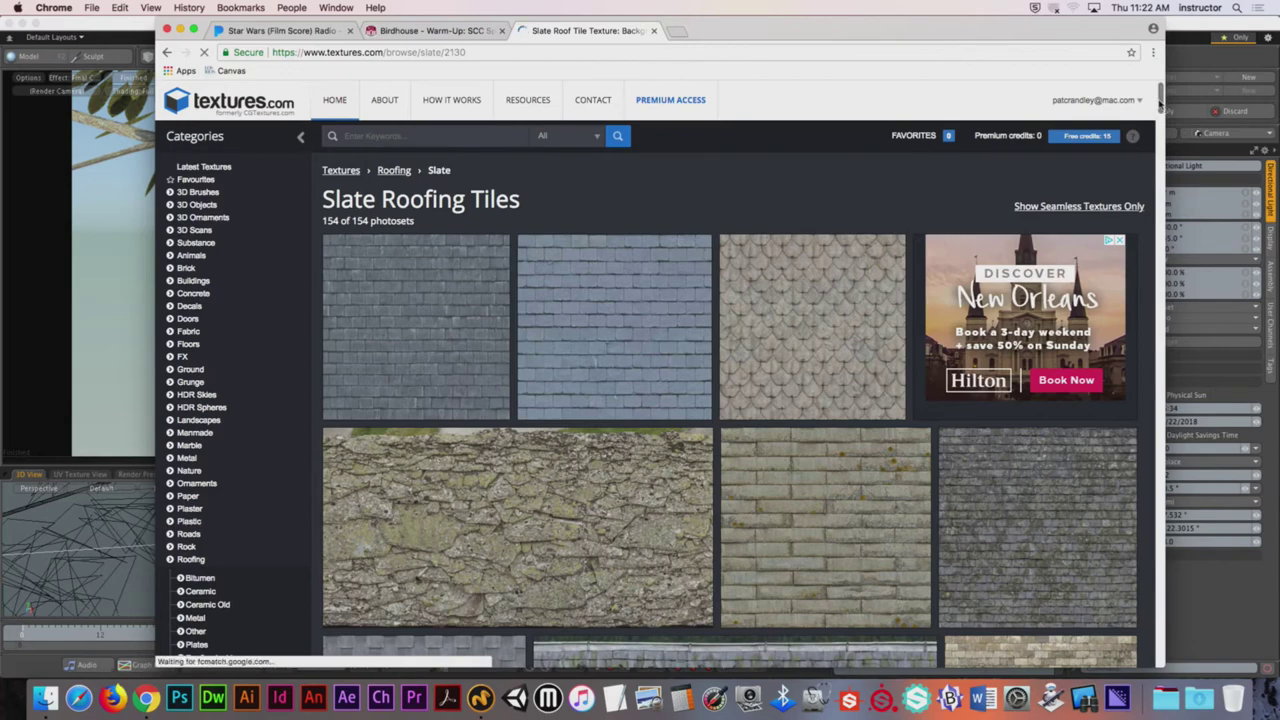
scroll(1160, 104, "down", 3)
scroll(1150, 112, "up", 1)
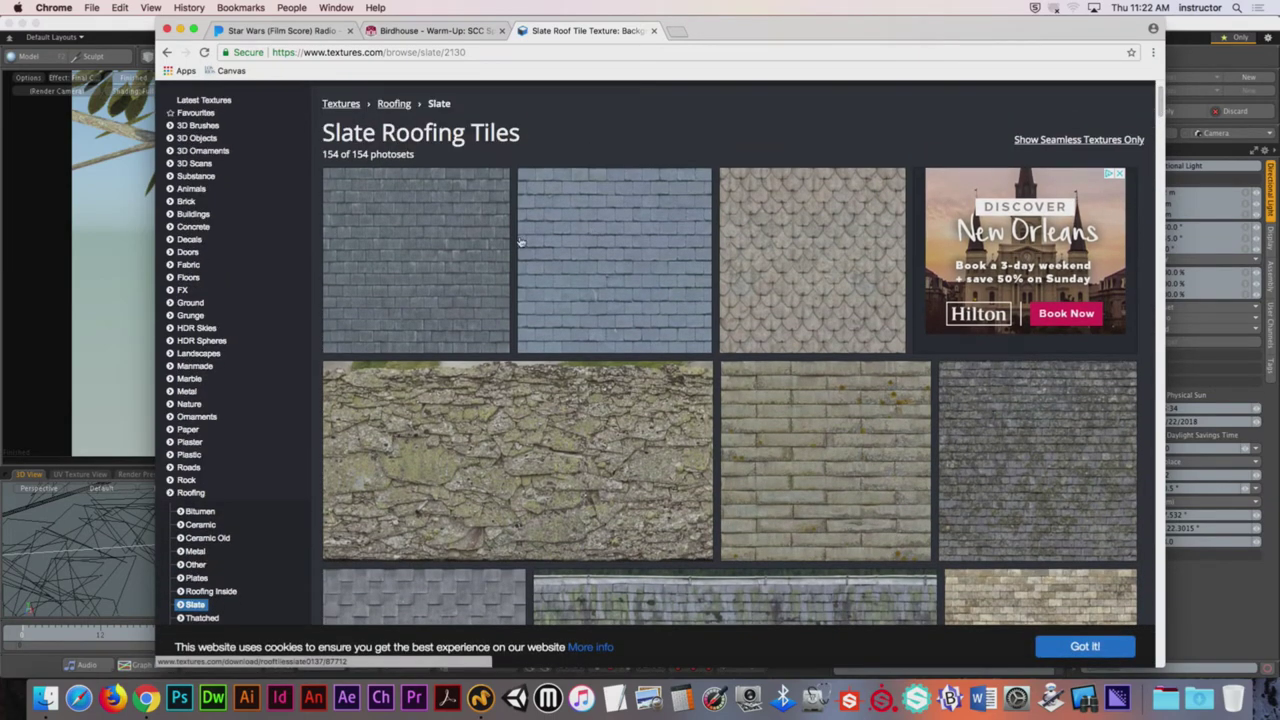
left_click(390, 265)
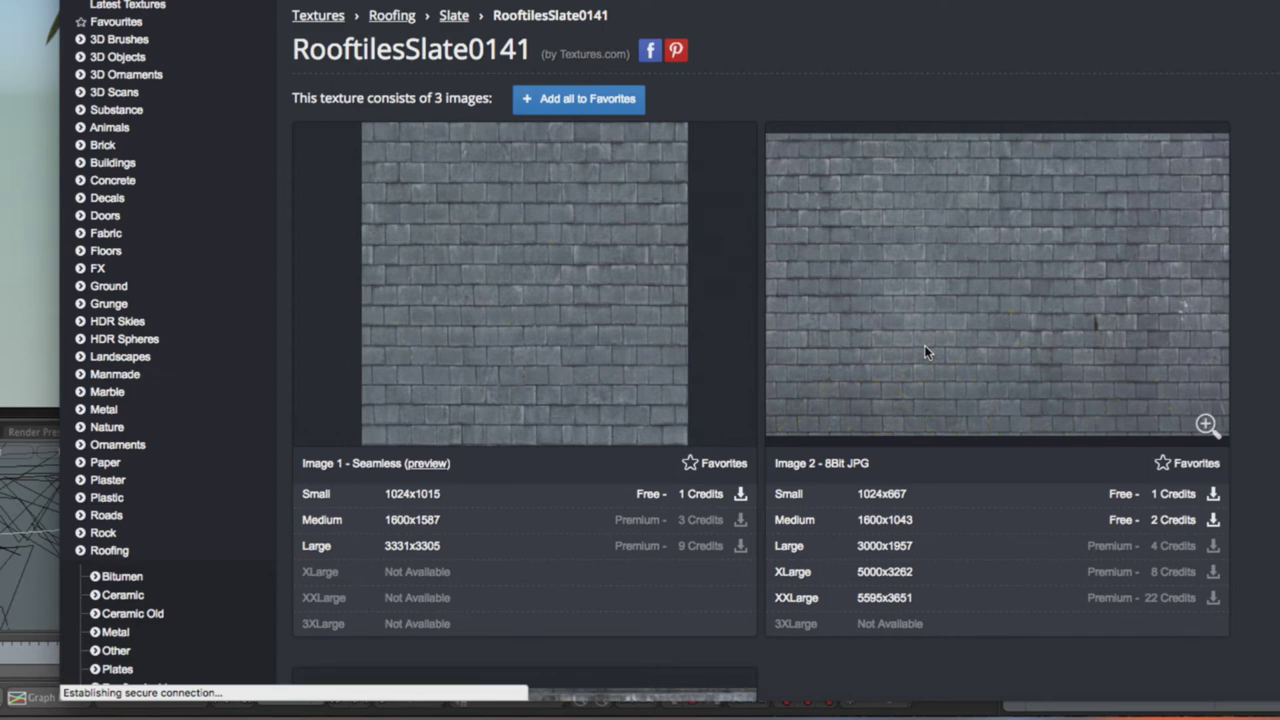
Step: Download the Small 1024x667 JPG of Image 2 and hide Chrome
left_click(1213, 495)
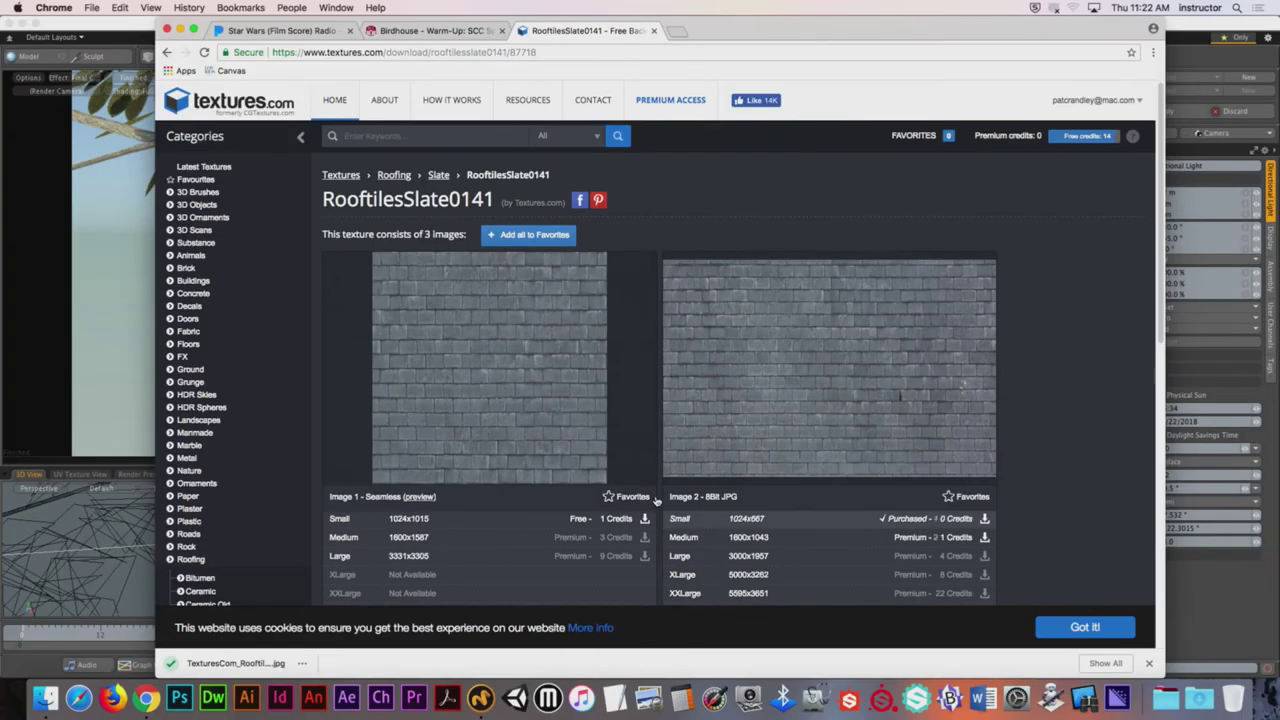
left_click(55, 7)
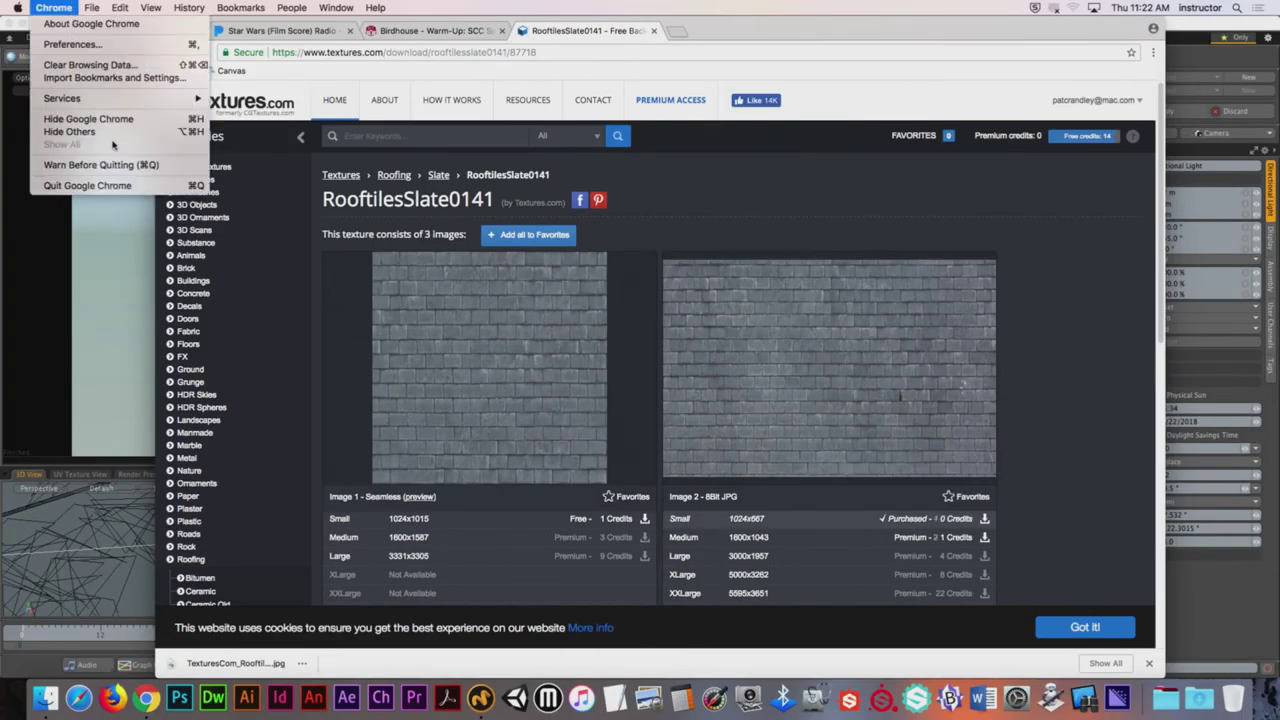
left_click(80, 118)
Step: Select all the connected roof polygons of the birdhouse in Modo
left_click_drag(540, 560, 510, 520, "alt")
key("3")
left_click(578, 560)
double_click(561, 541)
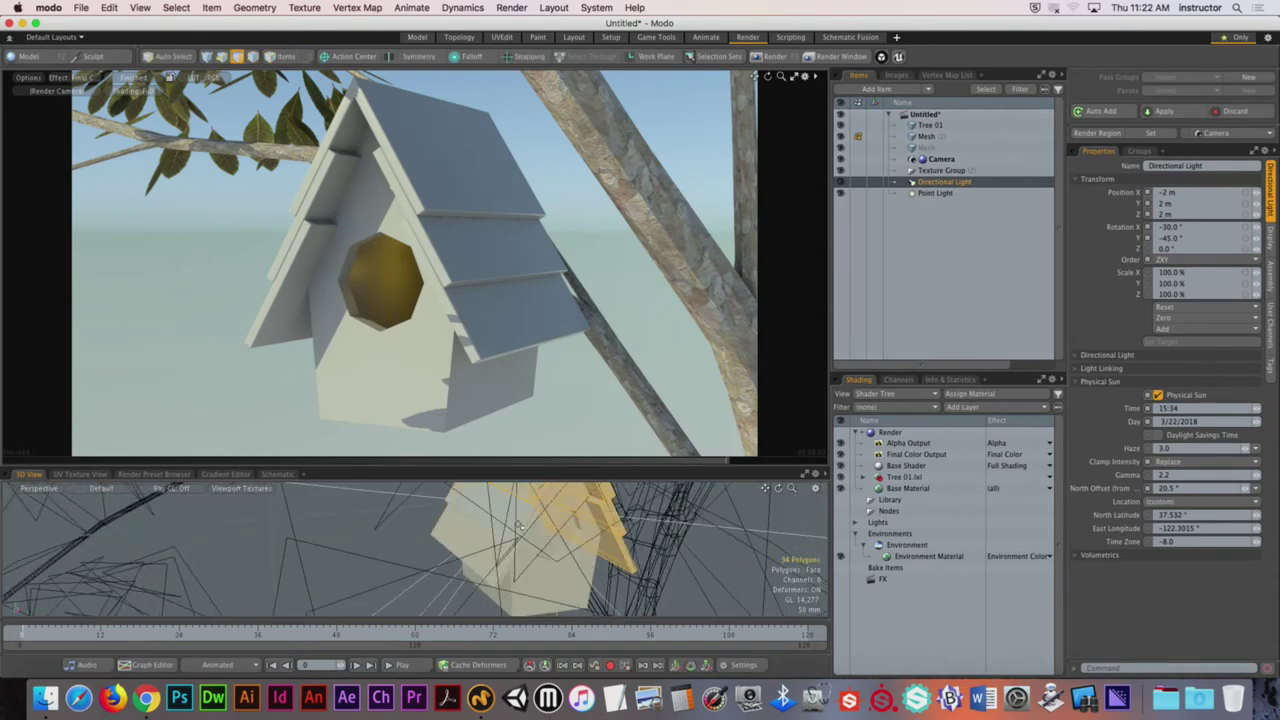
Step: Assign a new material named Roof to the selected roof polygons
type("mRo")
type("oo")
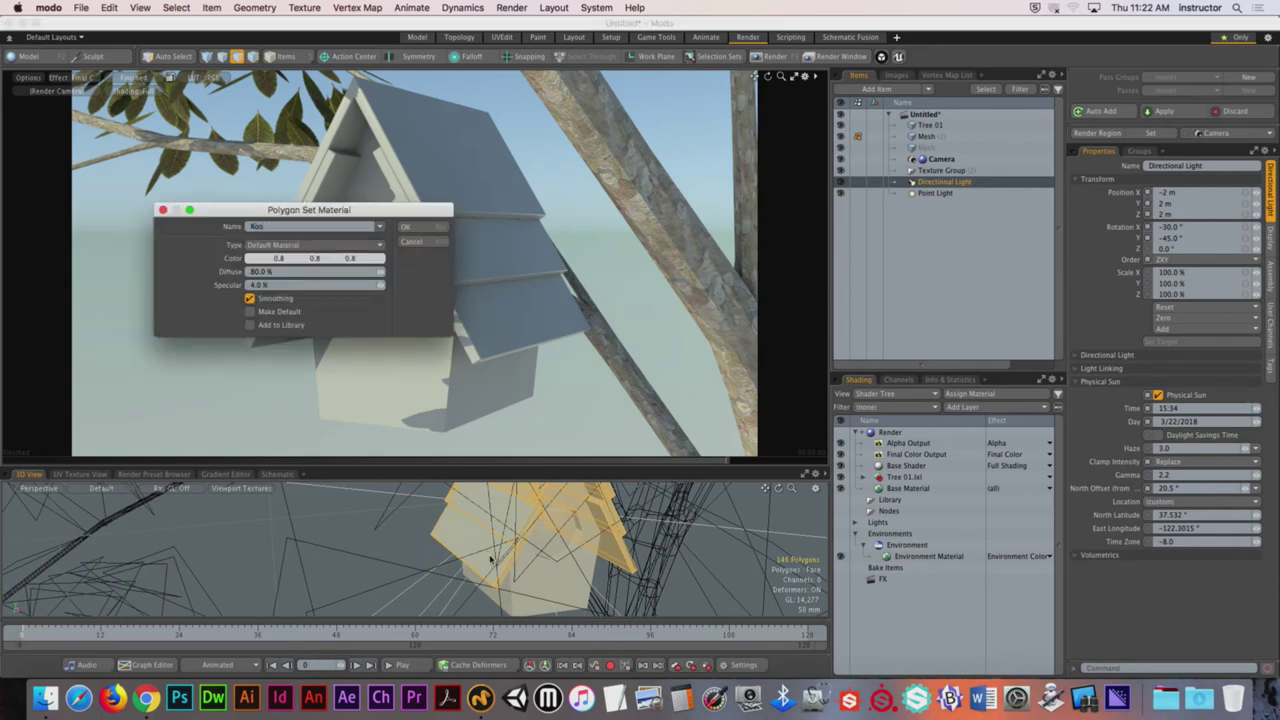
type("f")
key("Return")
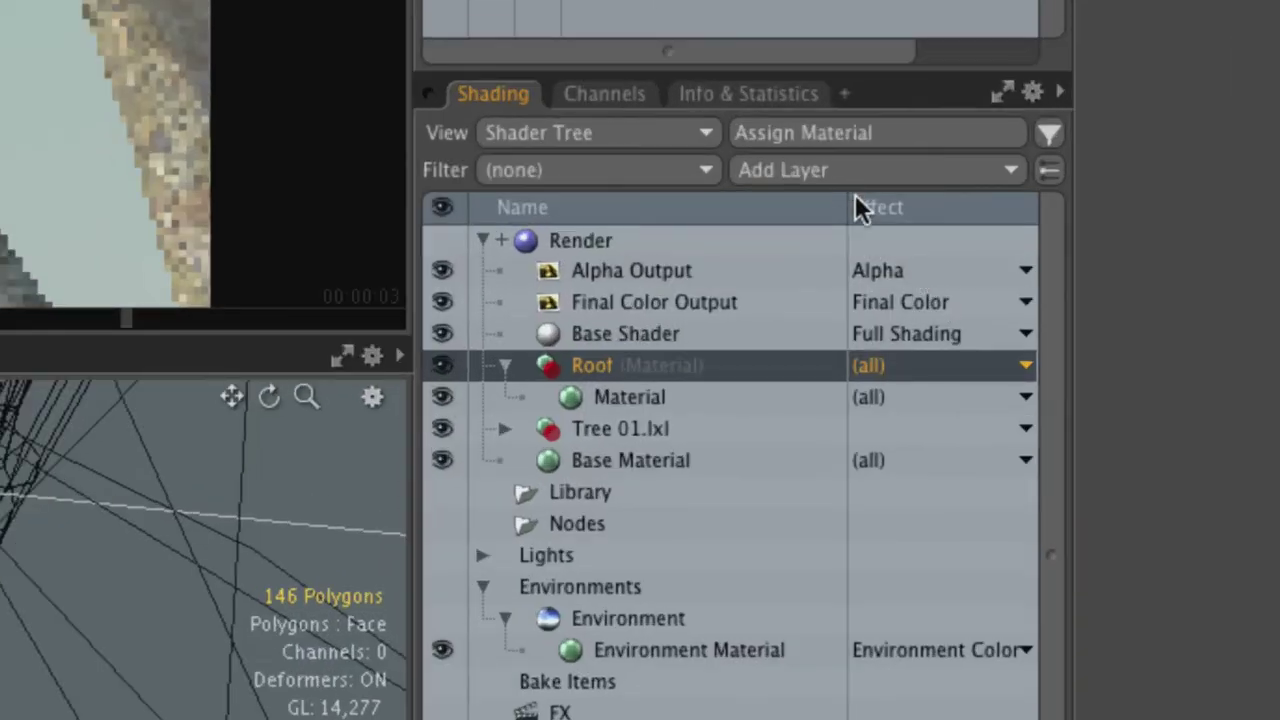
Step: Copy the downloaded slate roof-tile JPG from Downloads to the Desktop
left_click(840, 172)
mouse_move(838, 397)
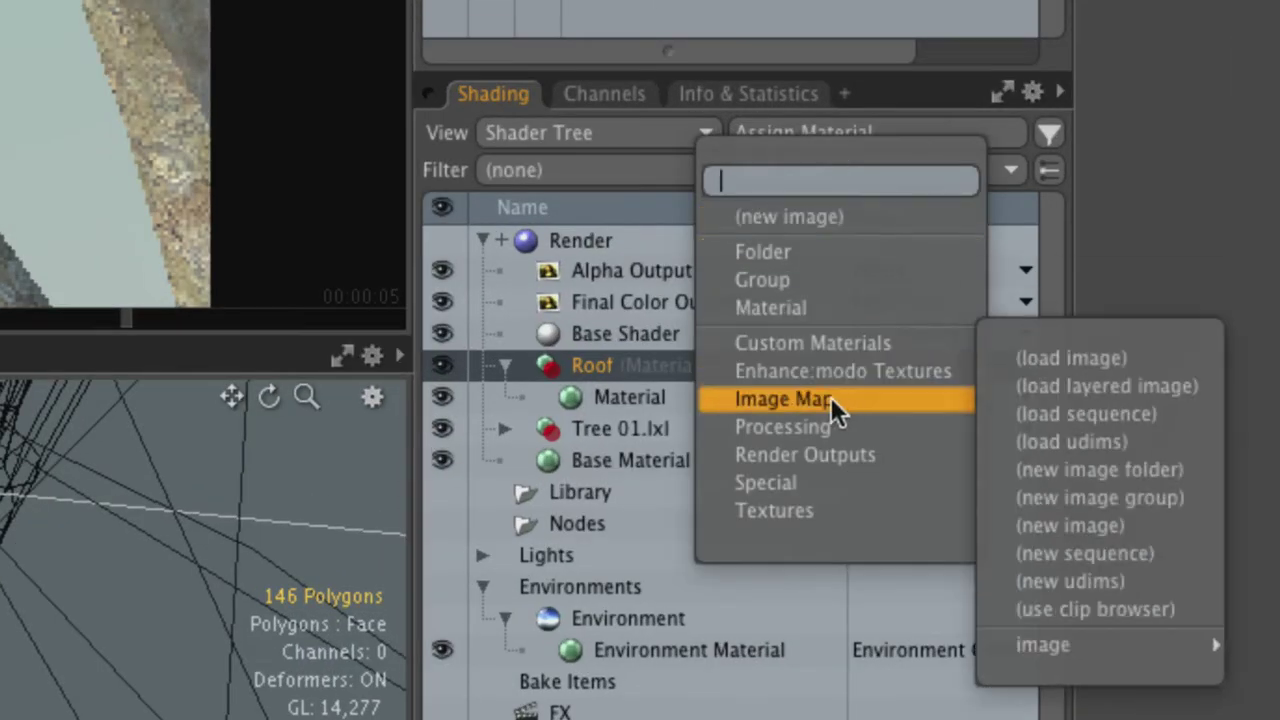
left_click(1189, 171)
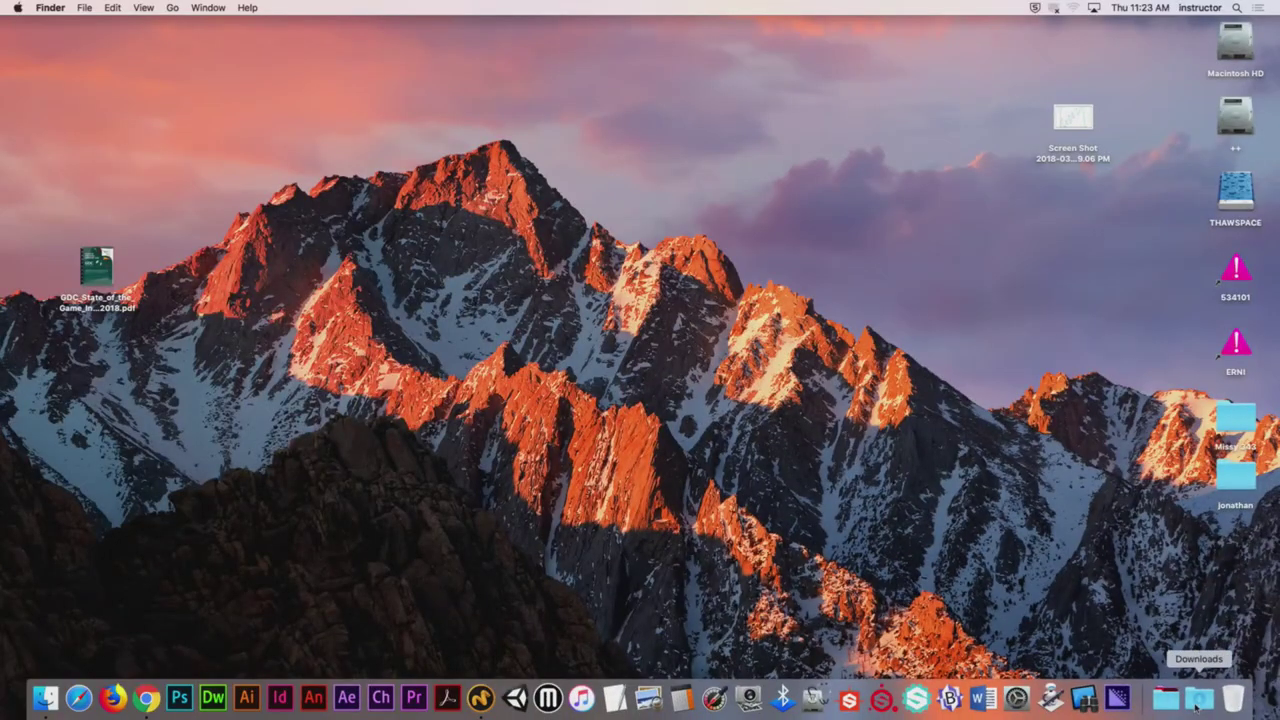
left_click(1192, 692)
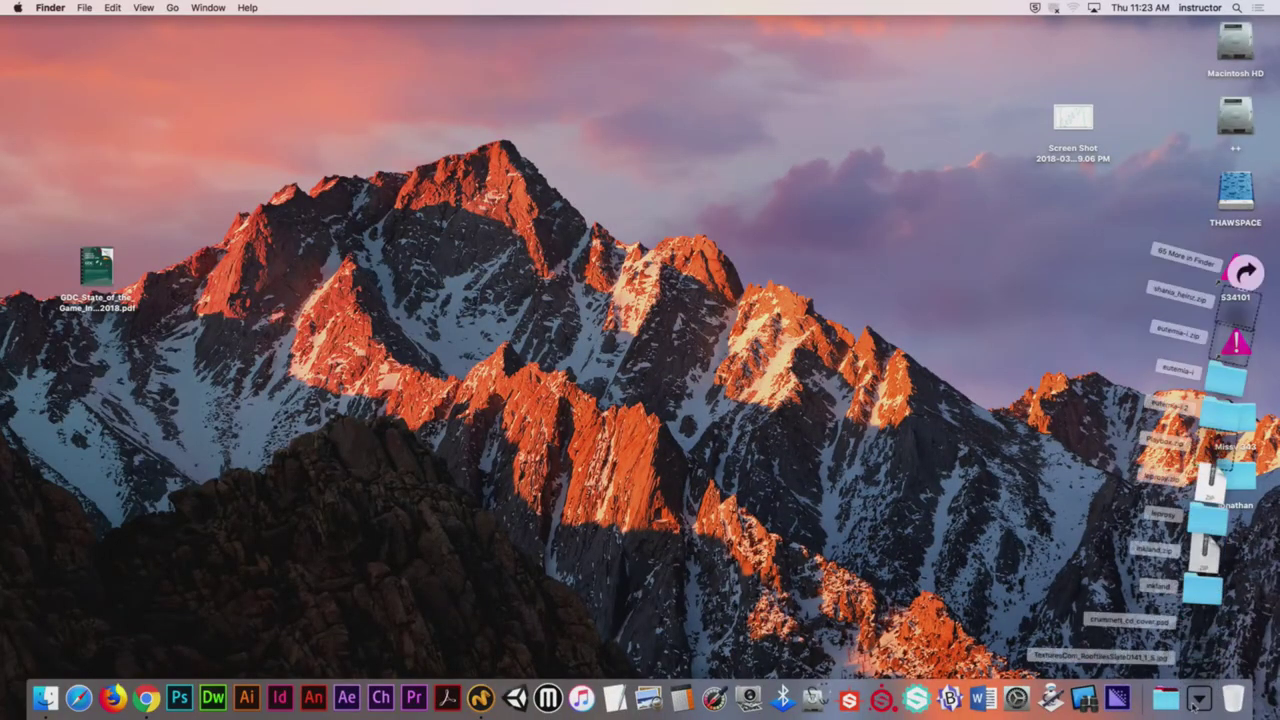
left_click_drag(1195, 645, 845, 282)
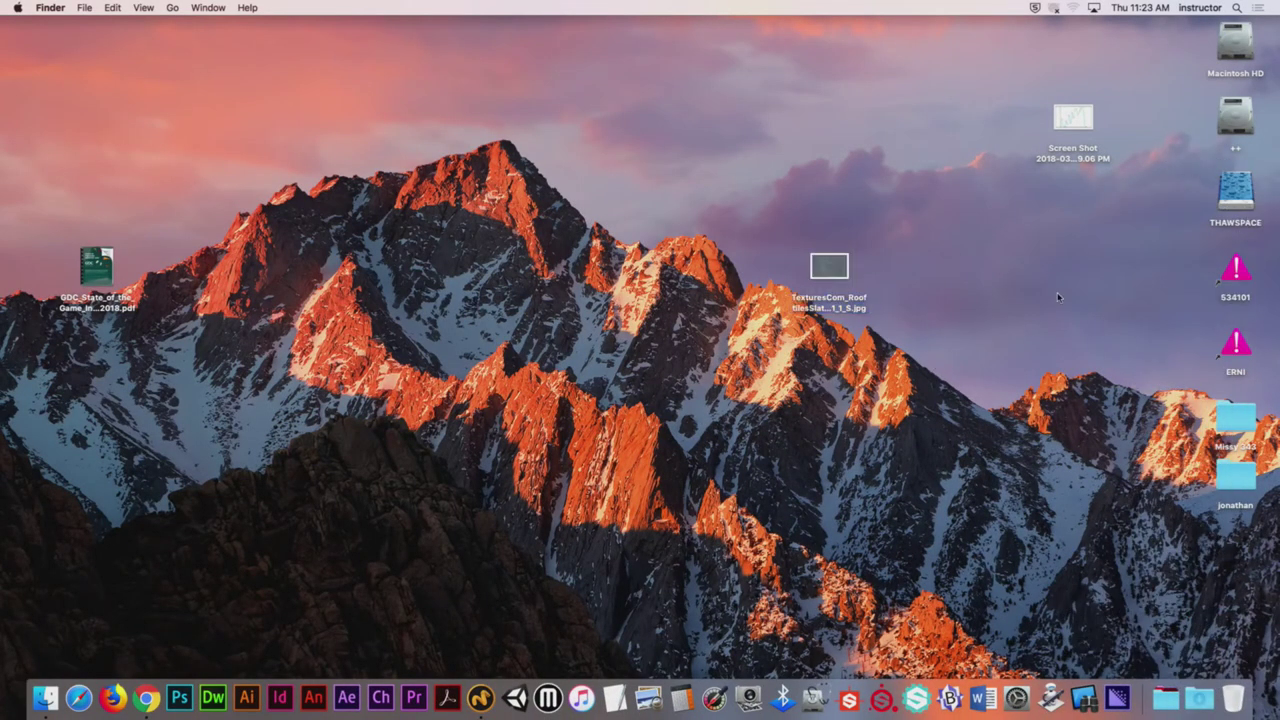
left_click(481, 697)
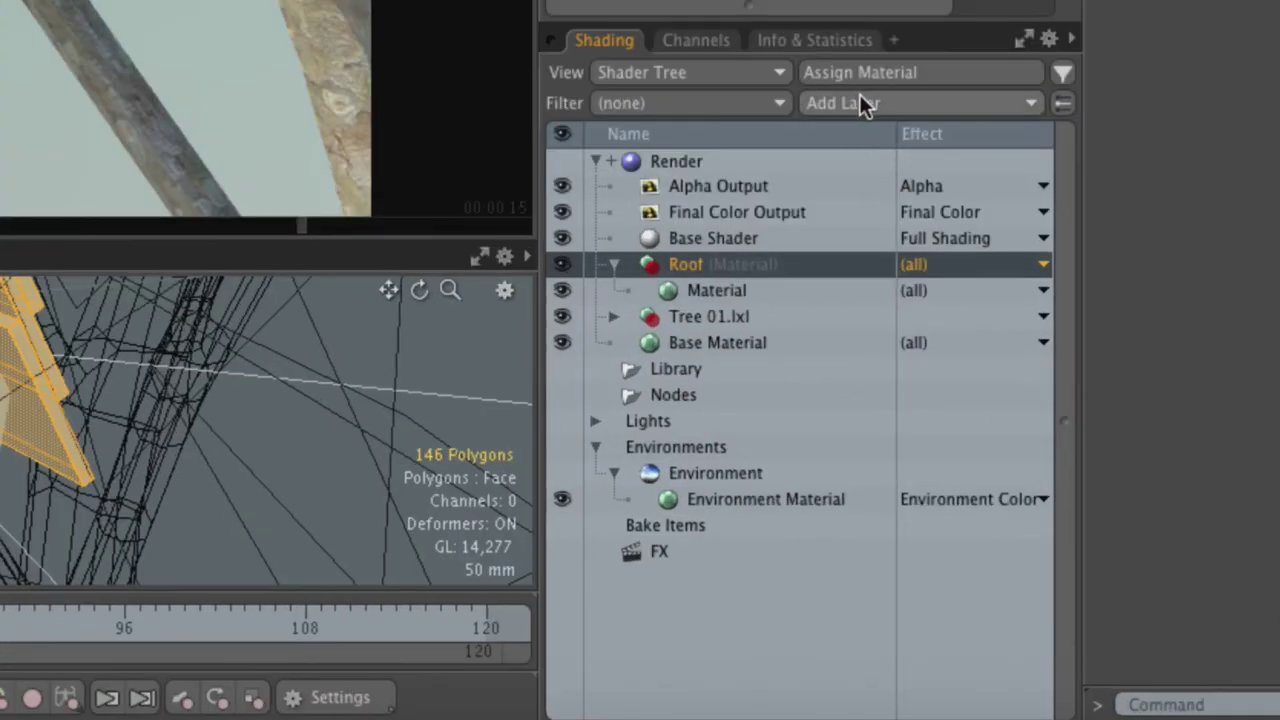
Step: Load TexturesCom_RooftilesSlate0141_1_S.jpg from the Desktop as an Image Map layer on Roof
left_click(860, 103)
mouse_move(860, 284)
left_click(1058, 245)
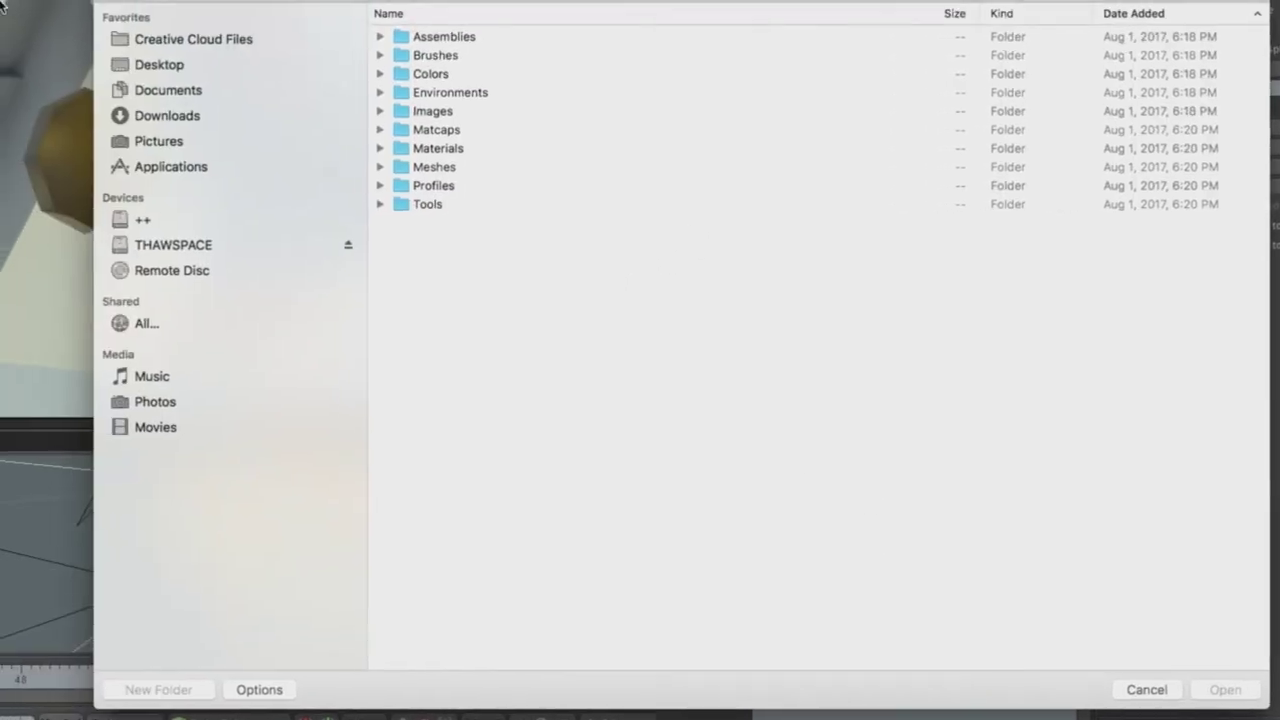
left_click(152, 78)
left_click(470, 160)
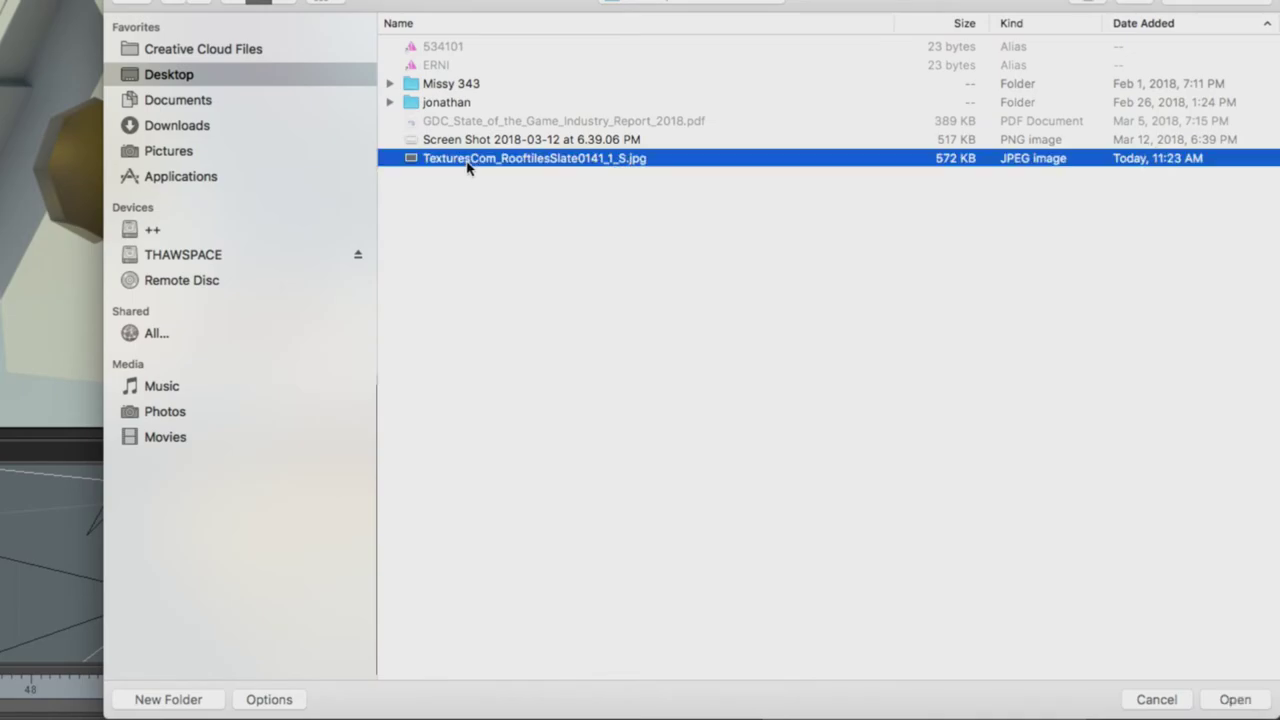
key("Return")
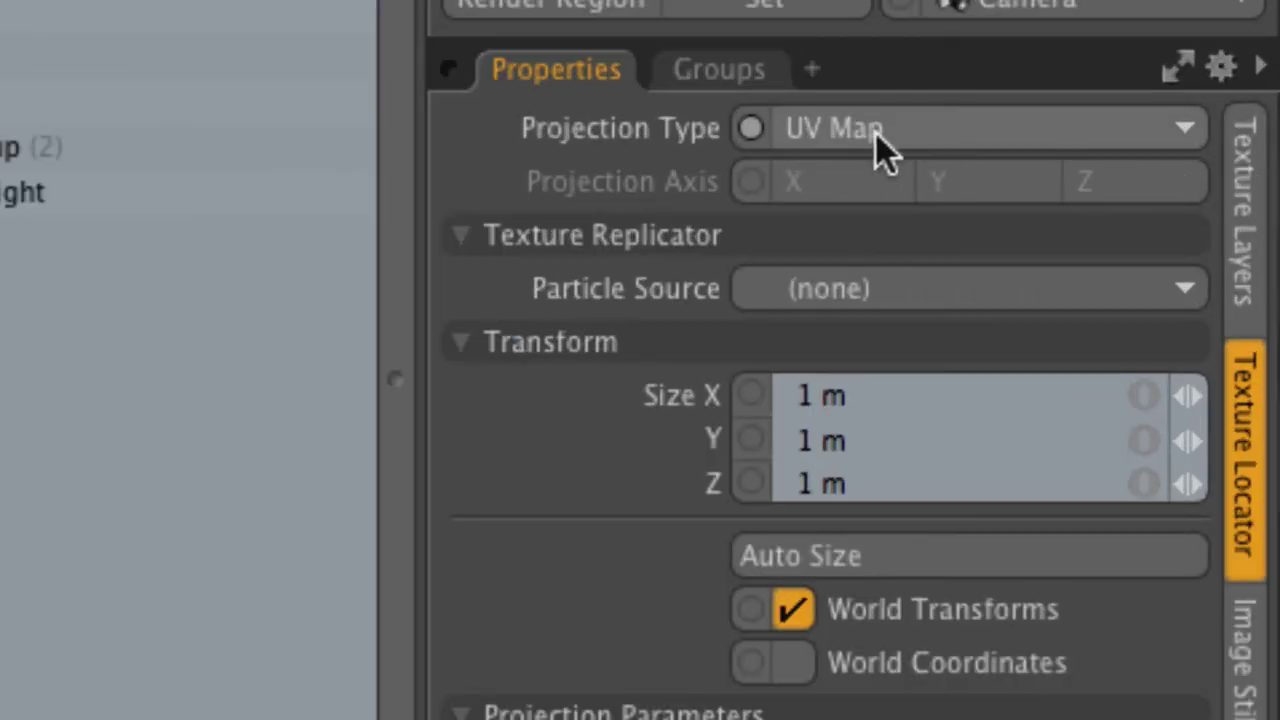
Step: Switch the slate texture to Cubic projection and shrink its size via 804 mm and 531 mm to 263 mm
left_click(903, 134)
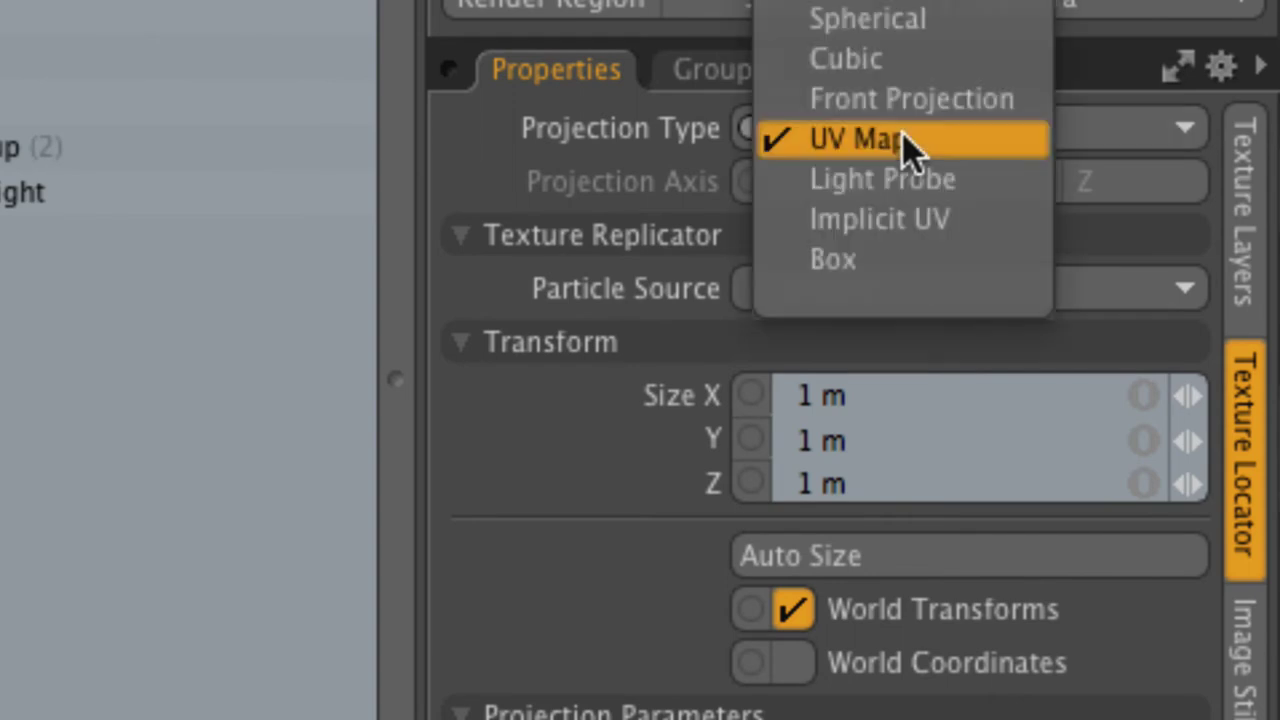
left_click(905, 60)
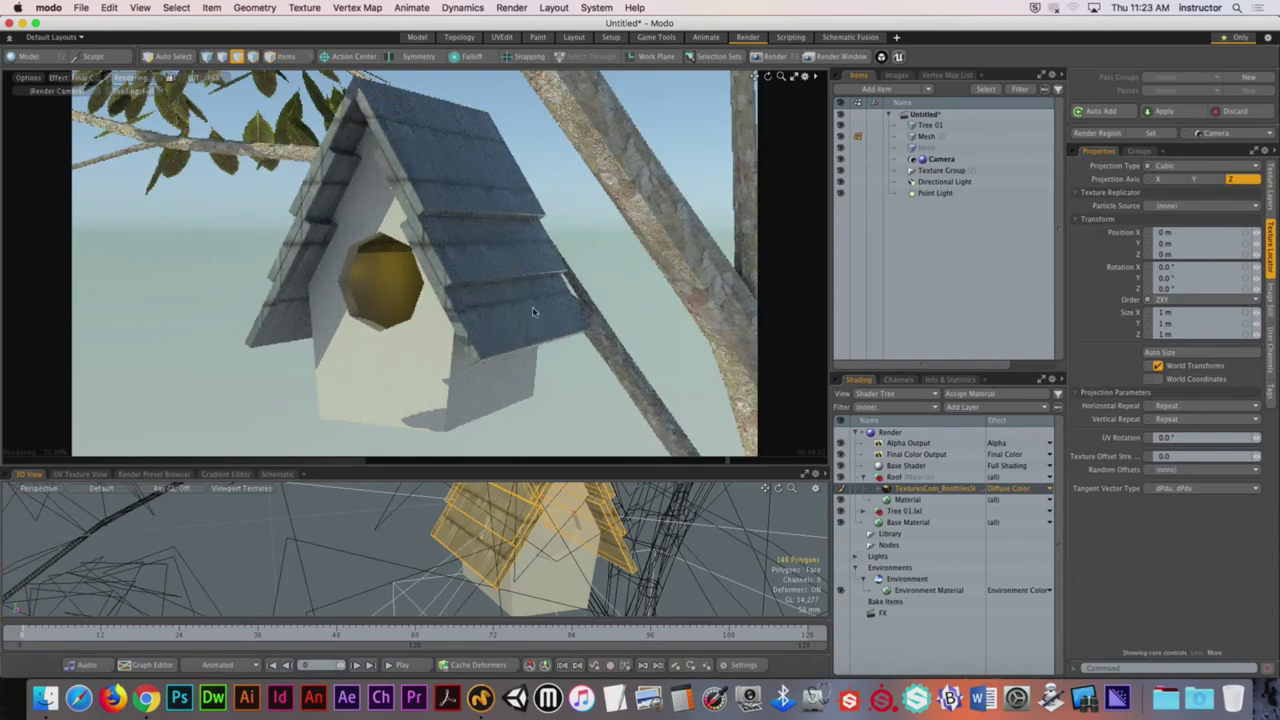
left_click(1250, 314)
type("804mm")
key("Return")
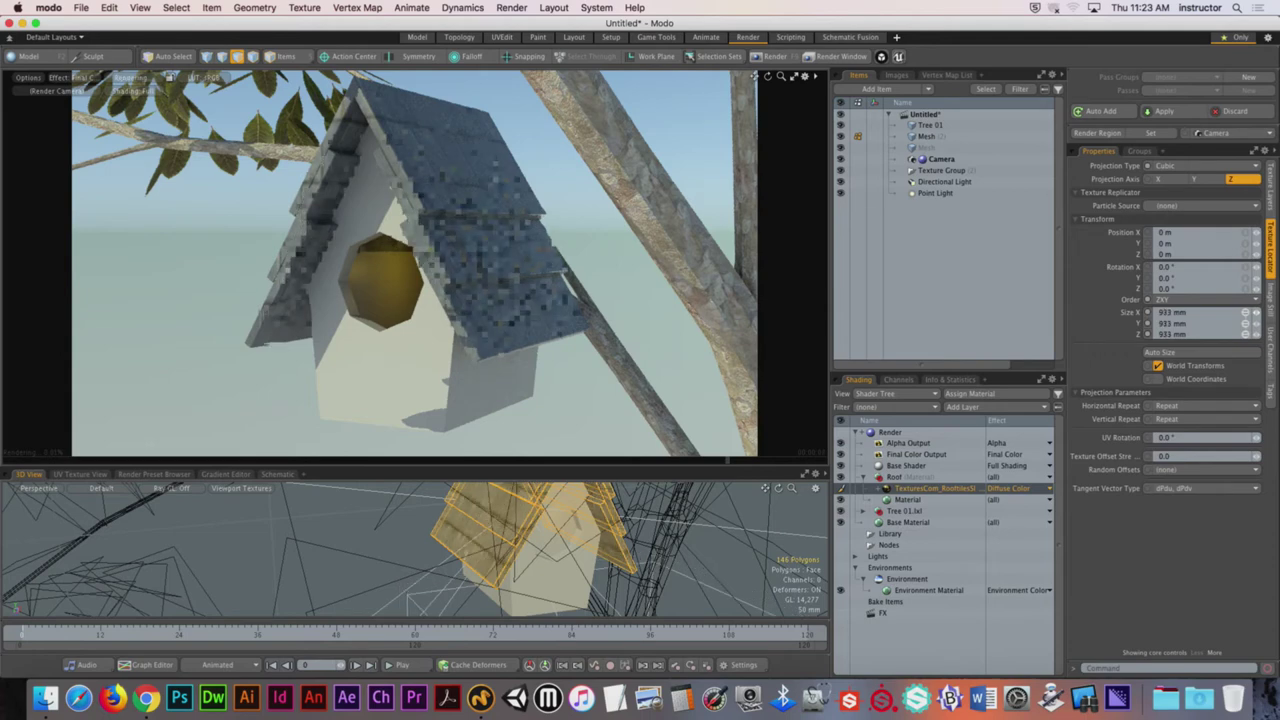
type("531mm")
key("Return")
left_click_drag(473, 168, 476, 124)
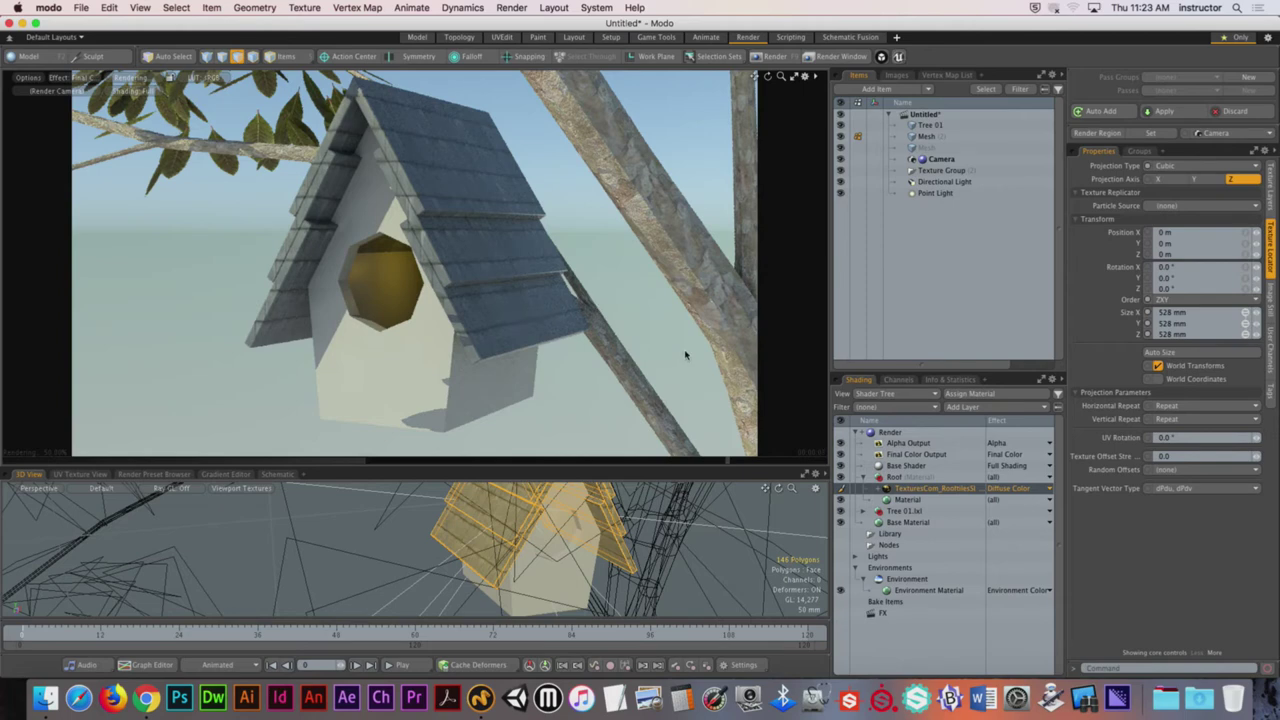
left_click(1160, 352)
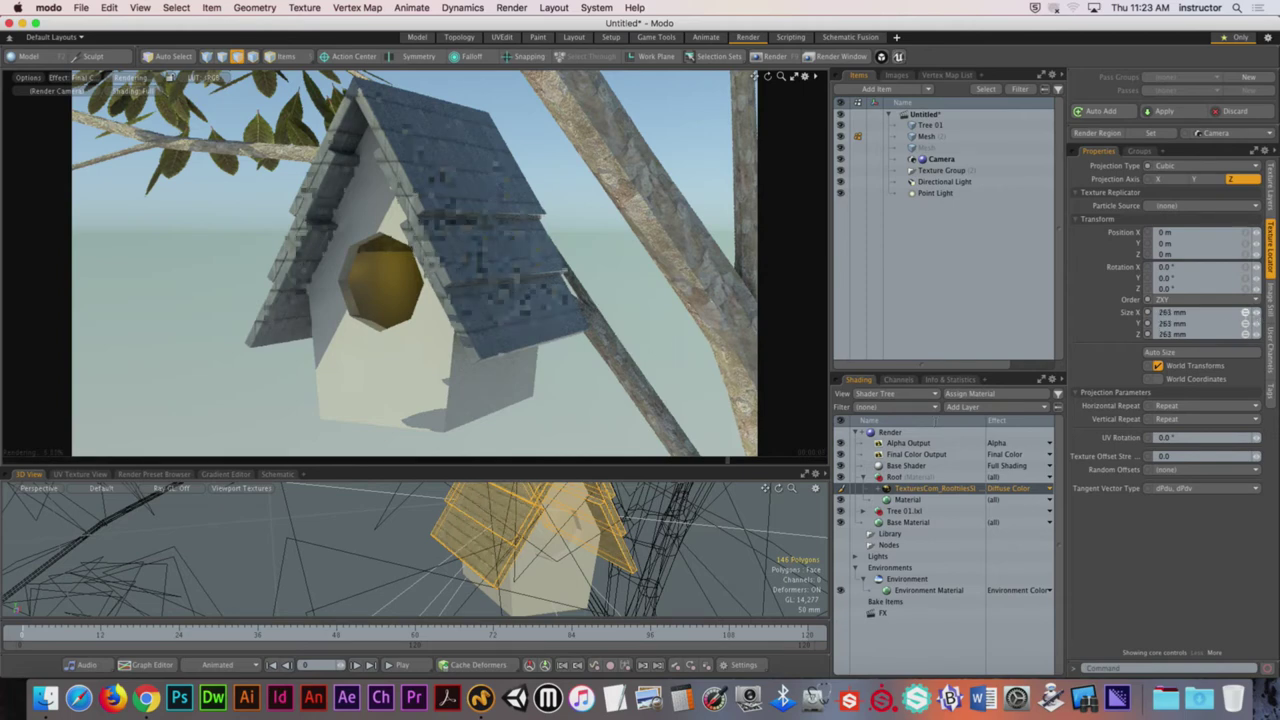
left_click(747, 577)
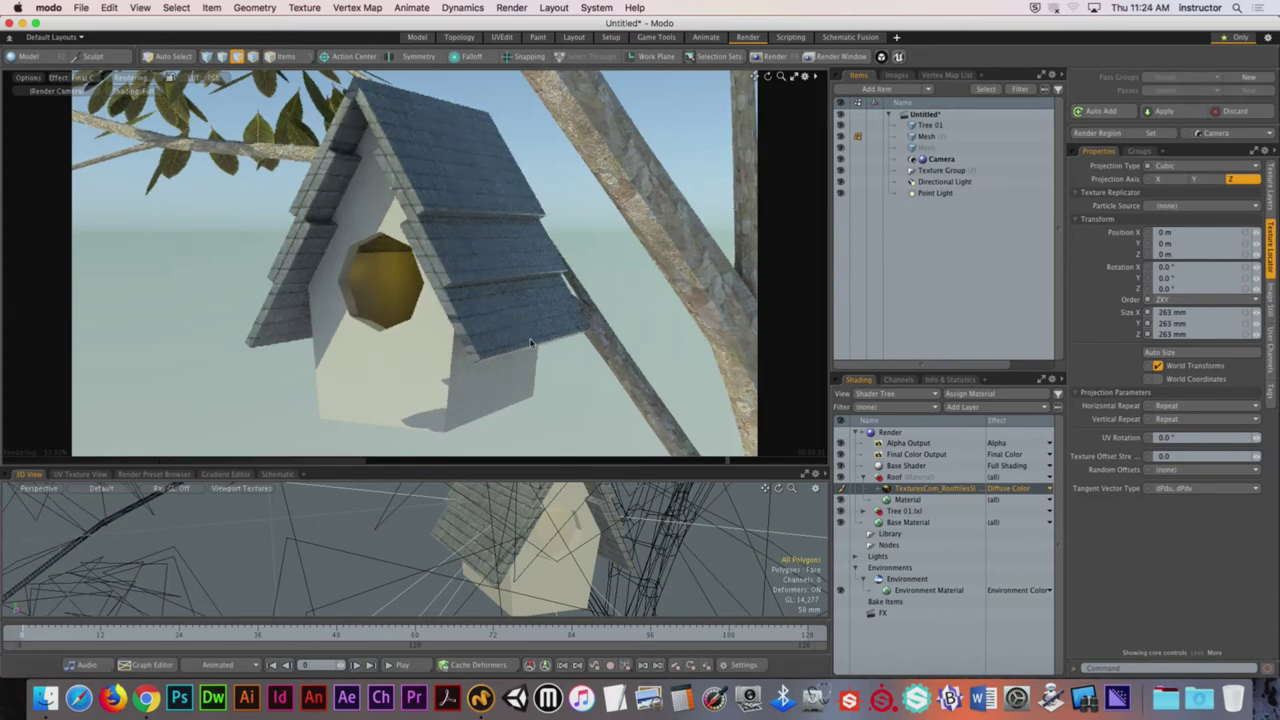
Step: Reduce the slate texture size to 200 mm, then 149 mm, orbiting to check the roof
left_click_drag(508, 347, 461, 256, "alt")
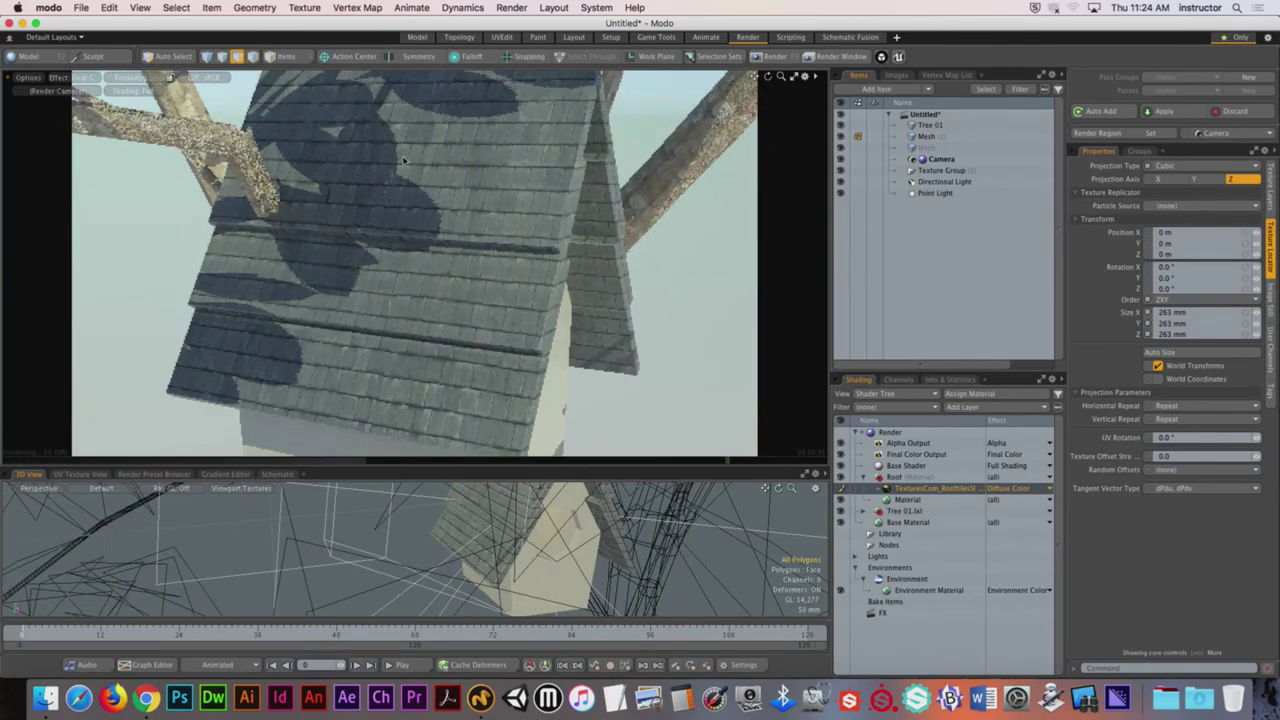
left_click(1246, 314)
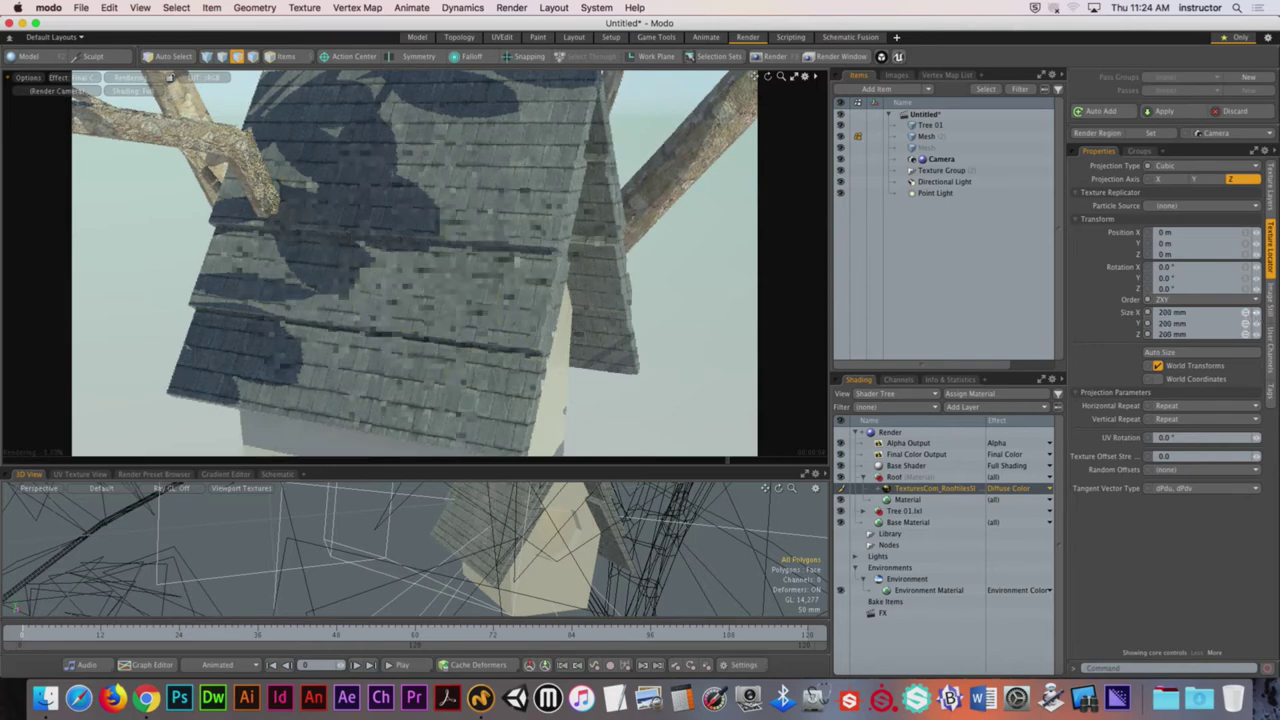
left_click_drag(1246, 314, 1211, 314)
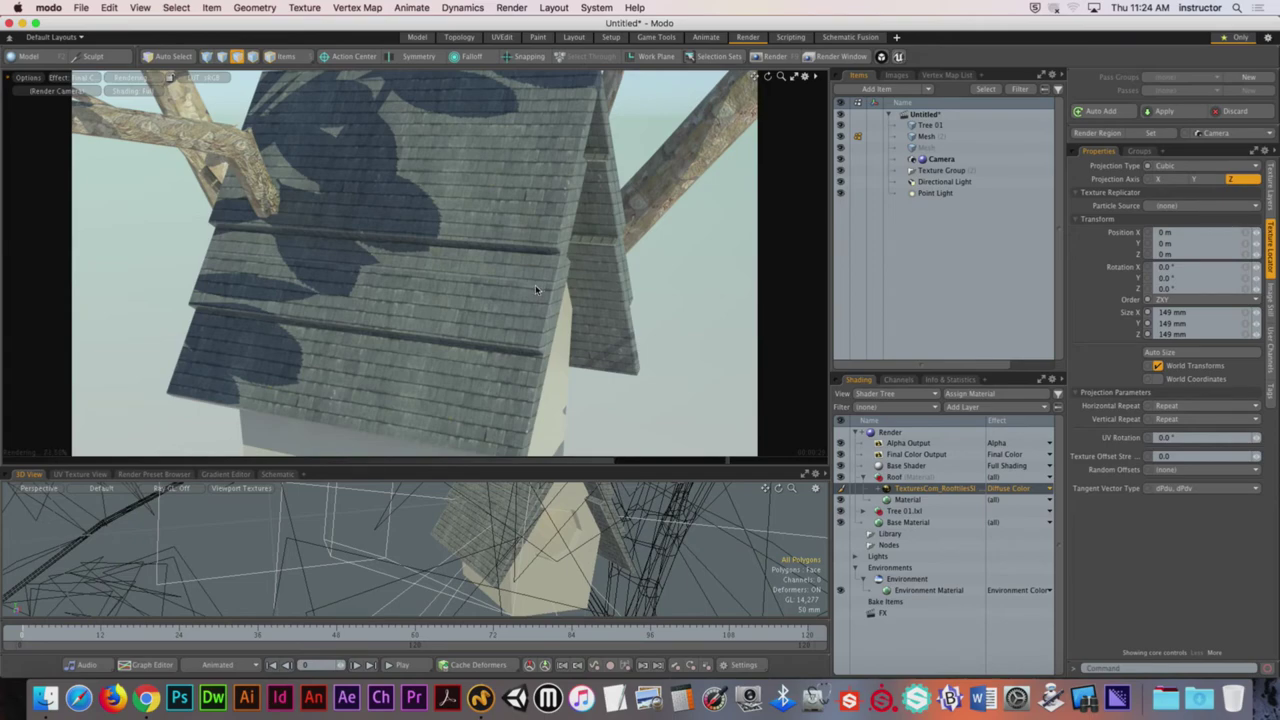
left_click_drag(529, 208, 457, 209, "alt")
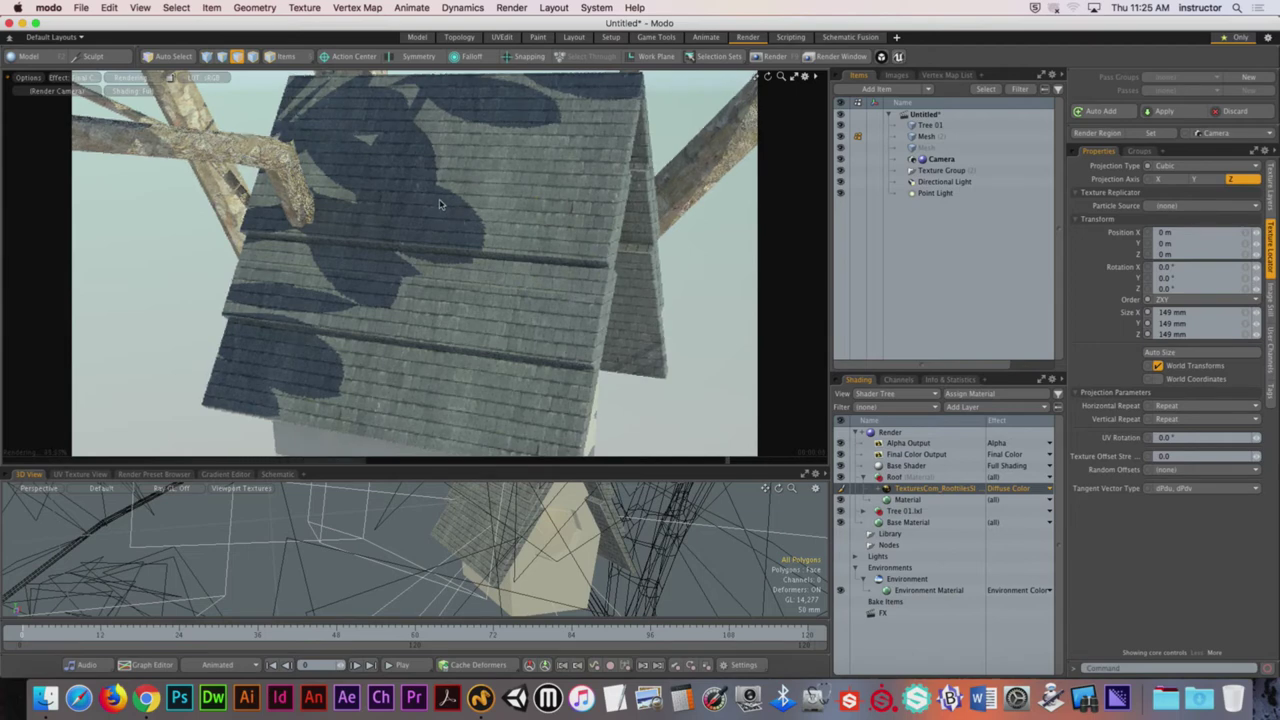
left_click_drag(443, 200, 432, 230, "alt")
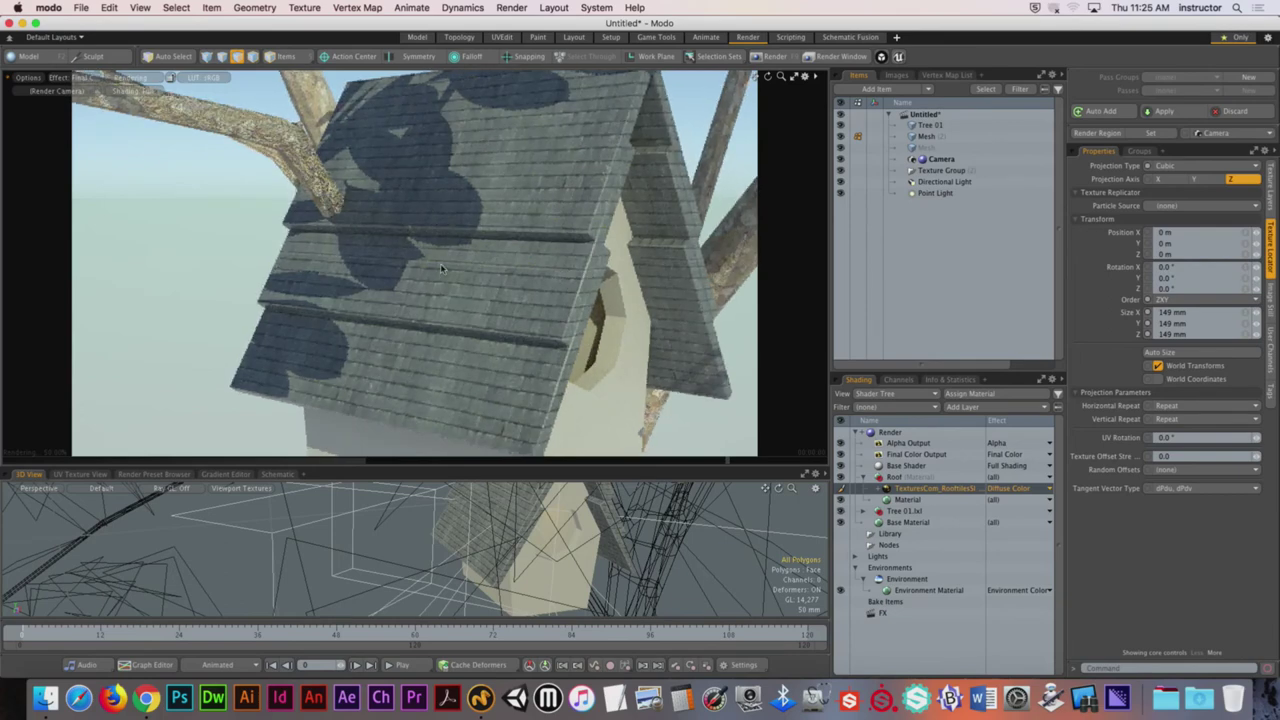
Step: View RooftilesSlate0141's seamless preview zoomed in, then go back to the Slate listing
left_click(147, 698)
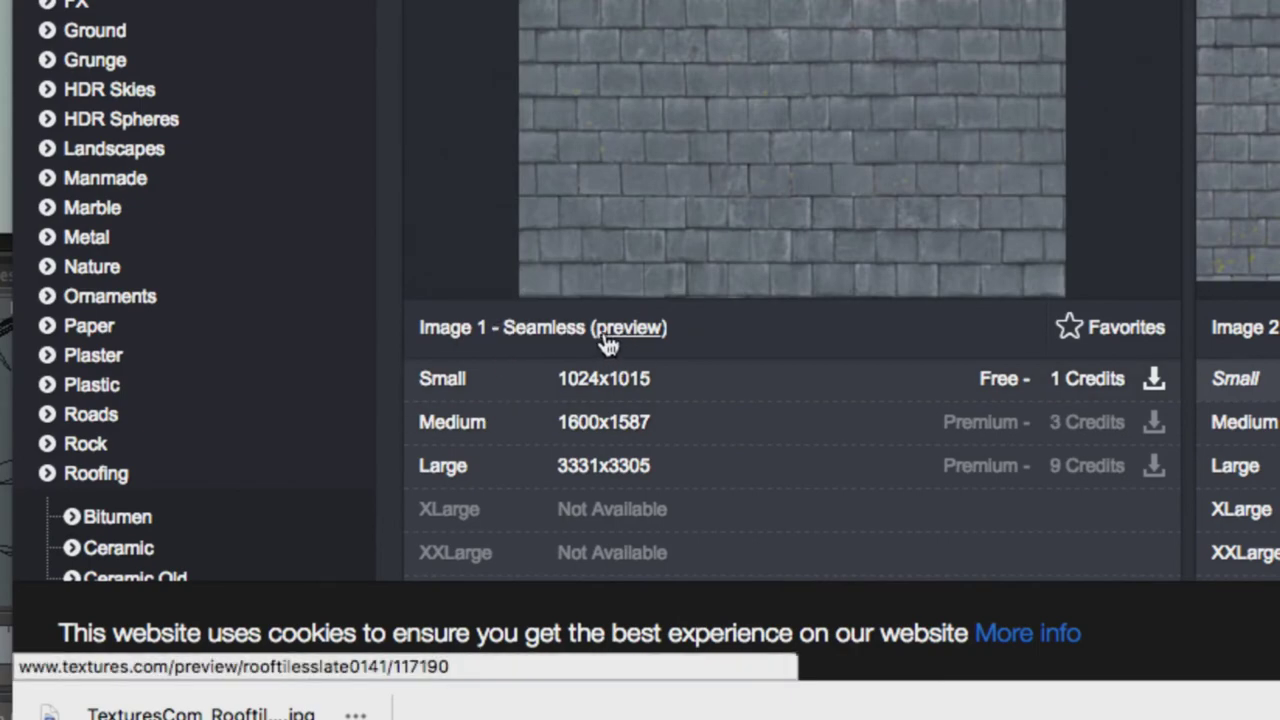
left_click(698, 378)
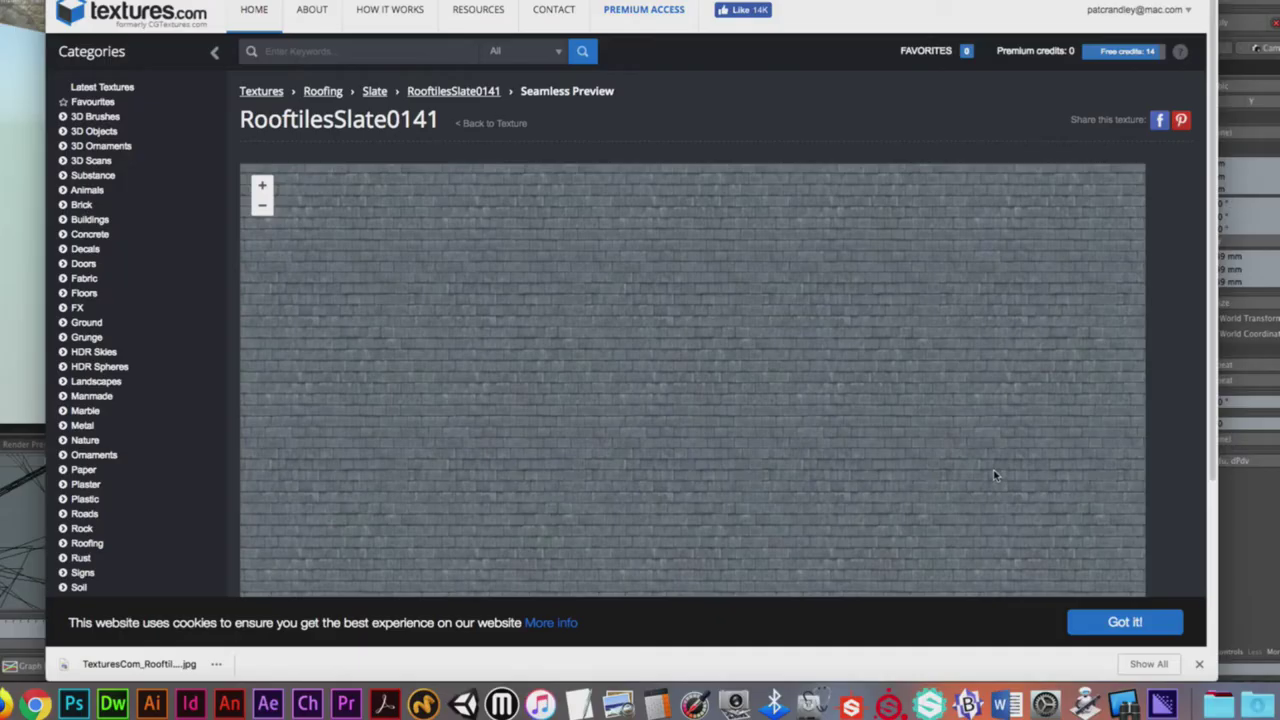
scroll(1163, 355, "down", 10)
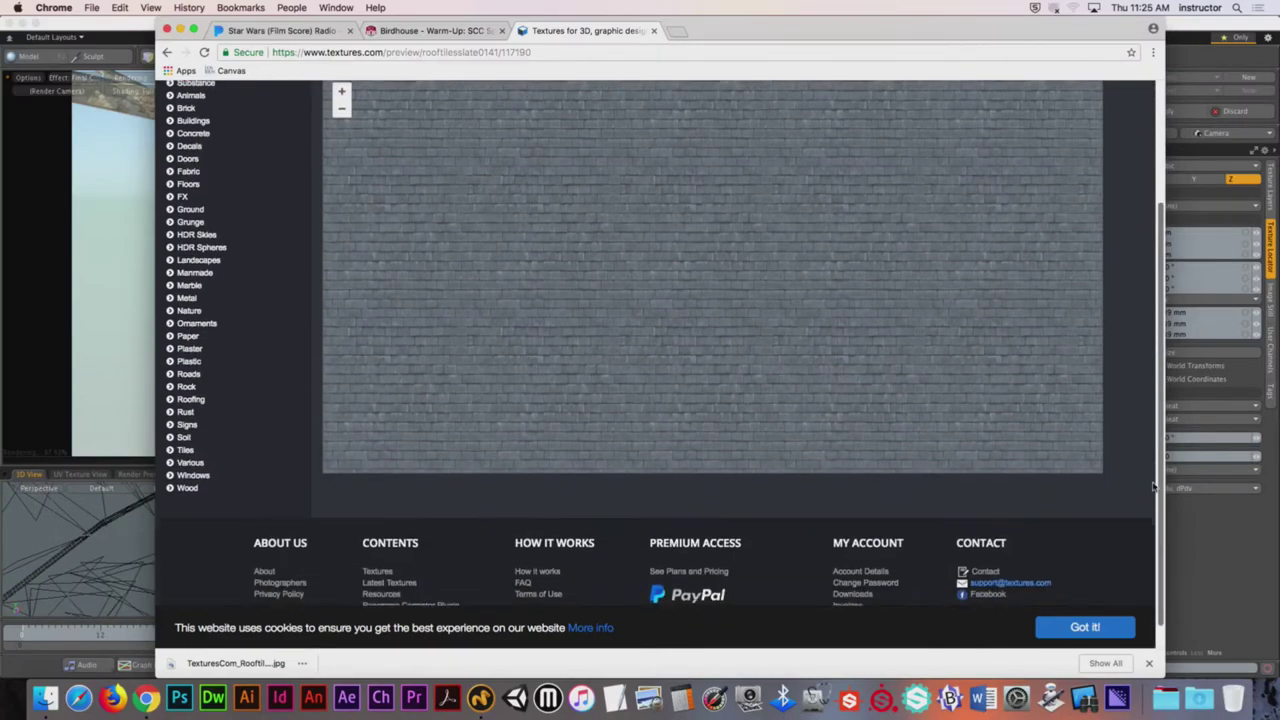
scroll(1152, 380, "up", 9)
scroll(1152, 380, "down", 1)
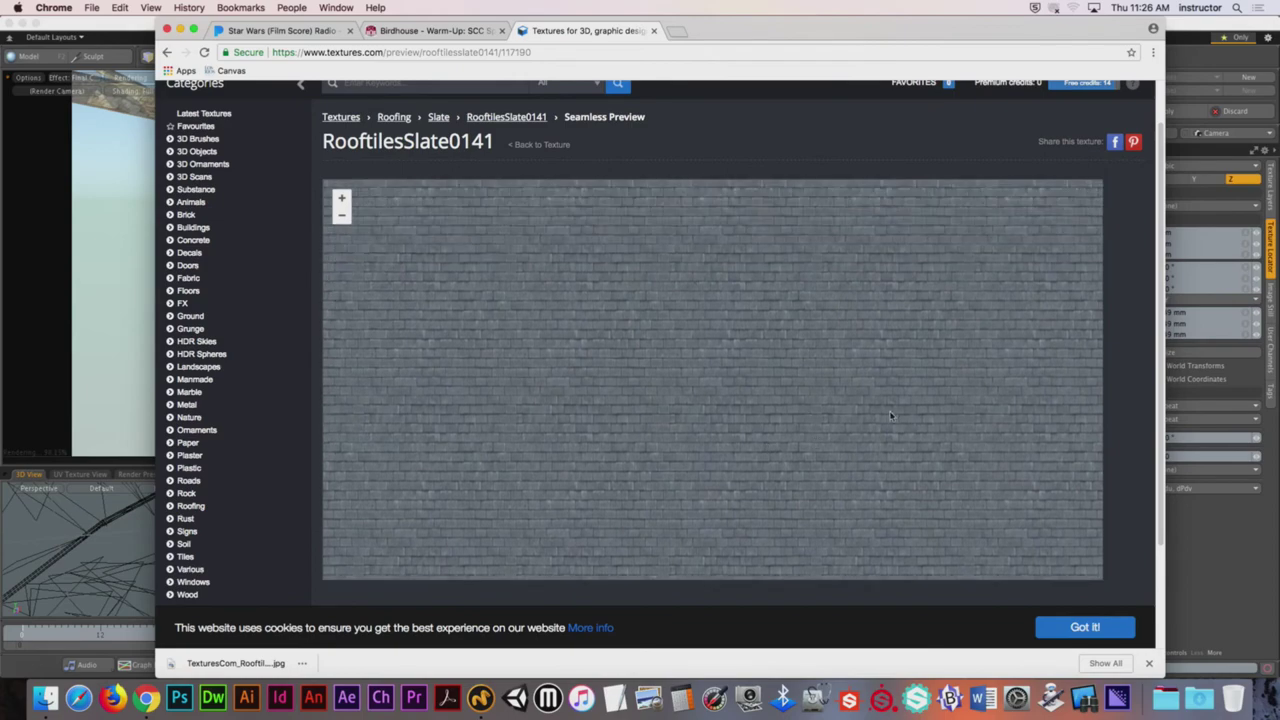
left_click(342, 198)
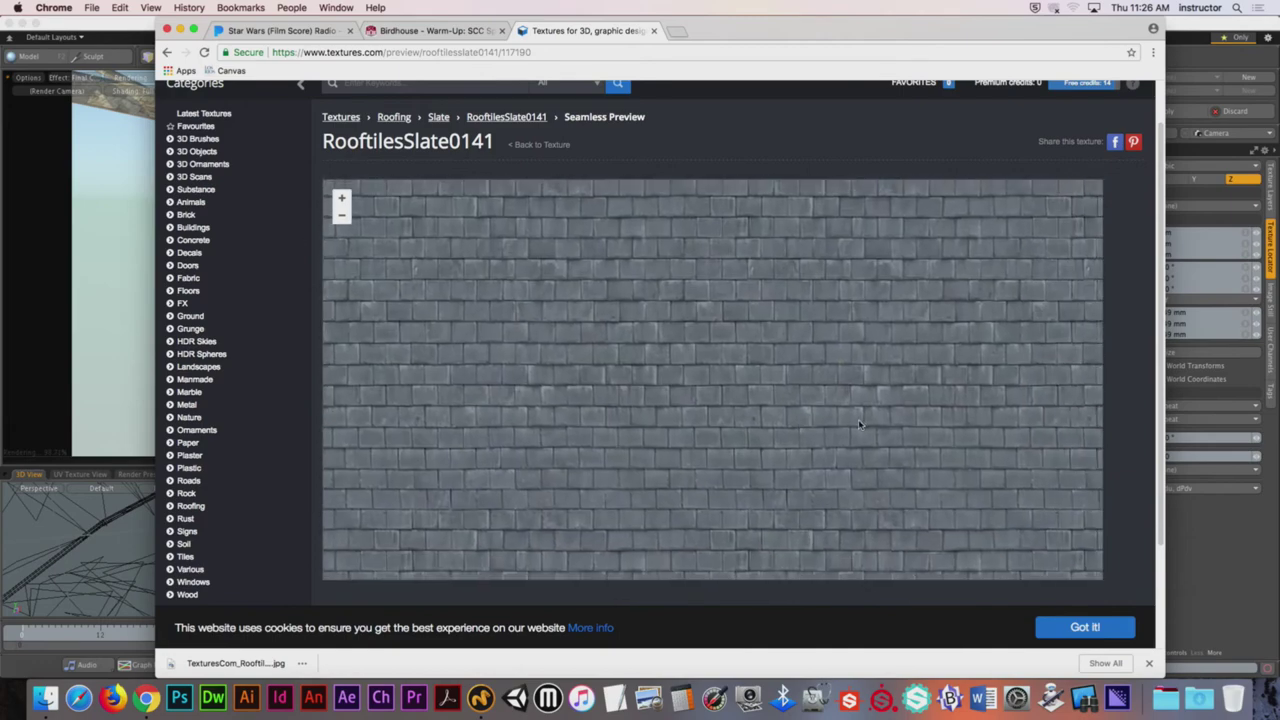
left_click(167, 52)
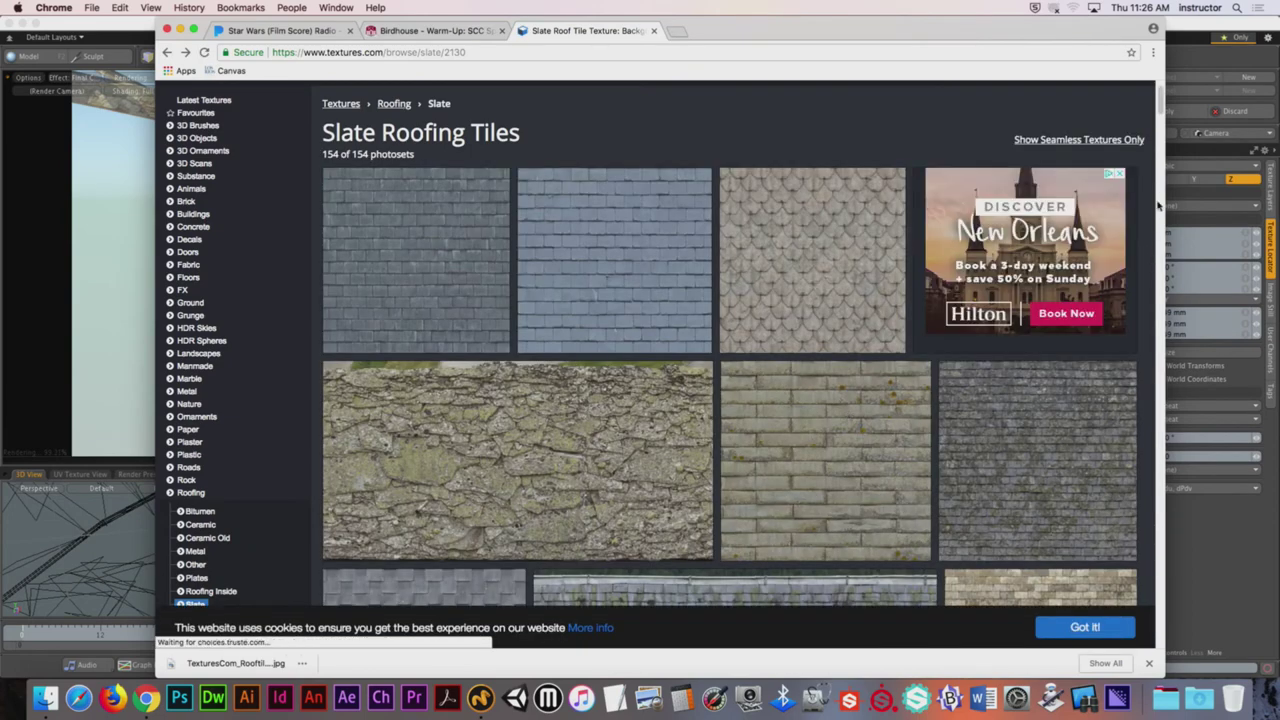
Step: Filter slate roofing tiles to seamless only and open the scalloped RooftilesSlate0045 page
left_click_drag(1158, 104, 1181, 222)
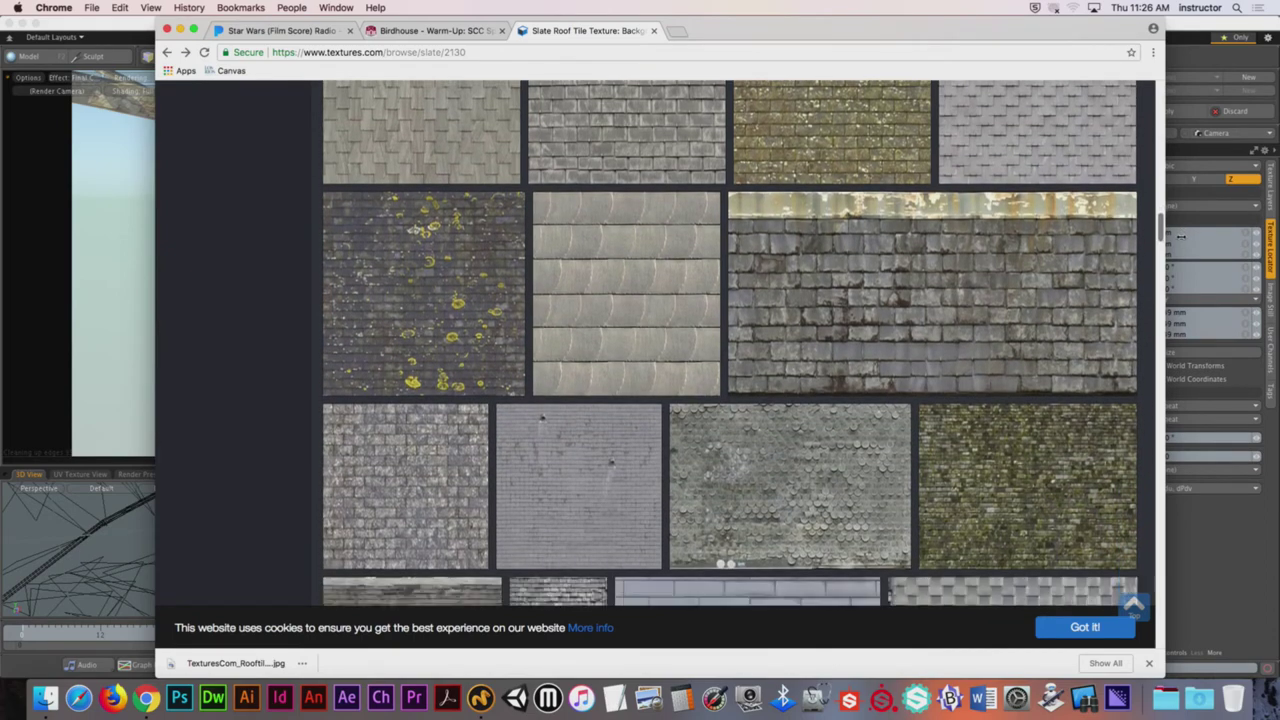
left_click_drag(1181, 237, 1158, 96)
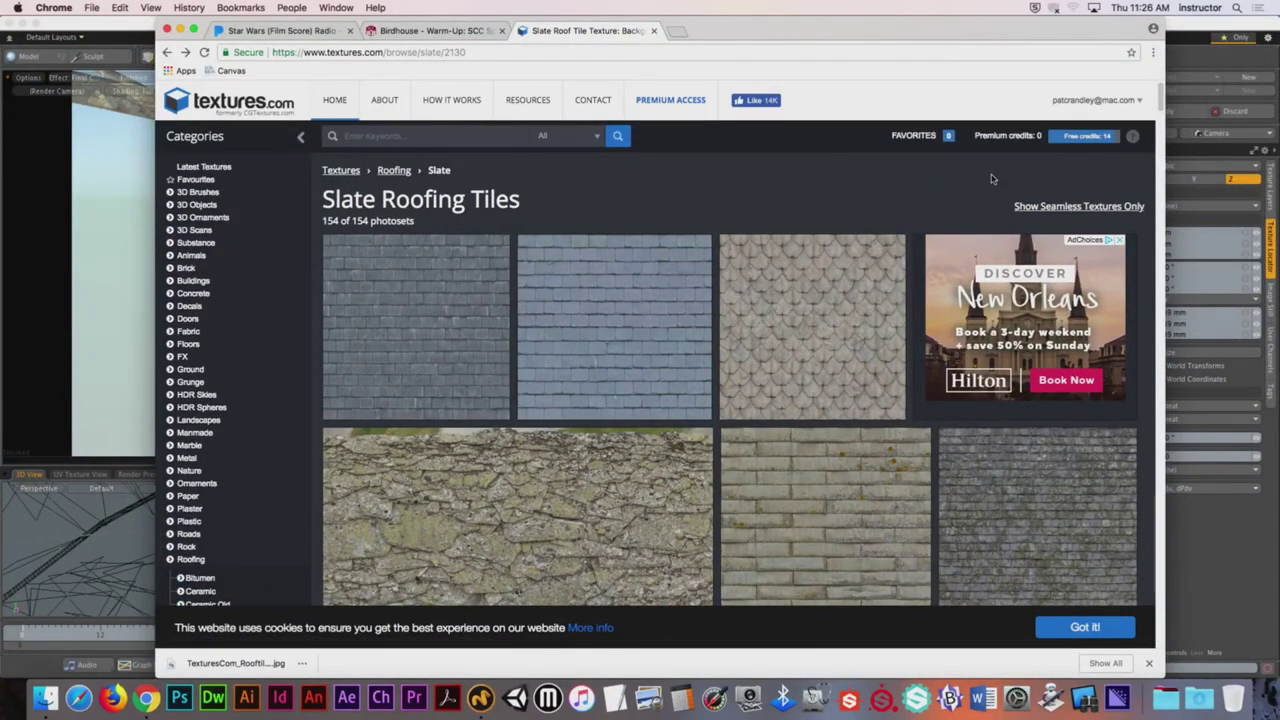
left_click(1090, 210)
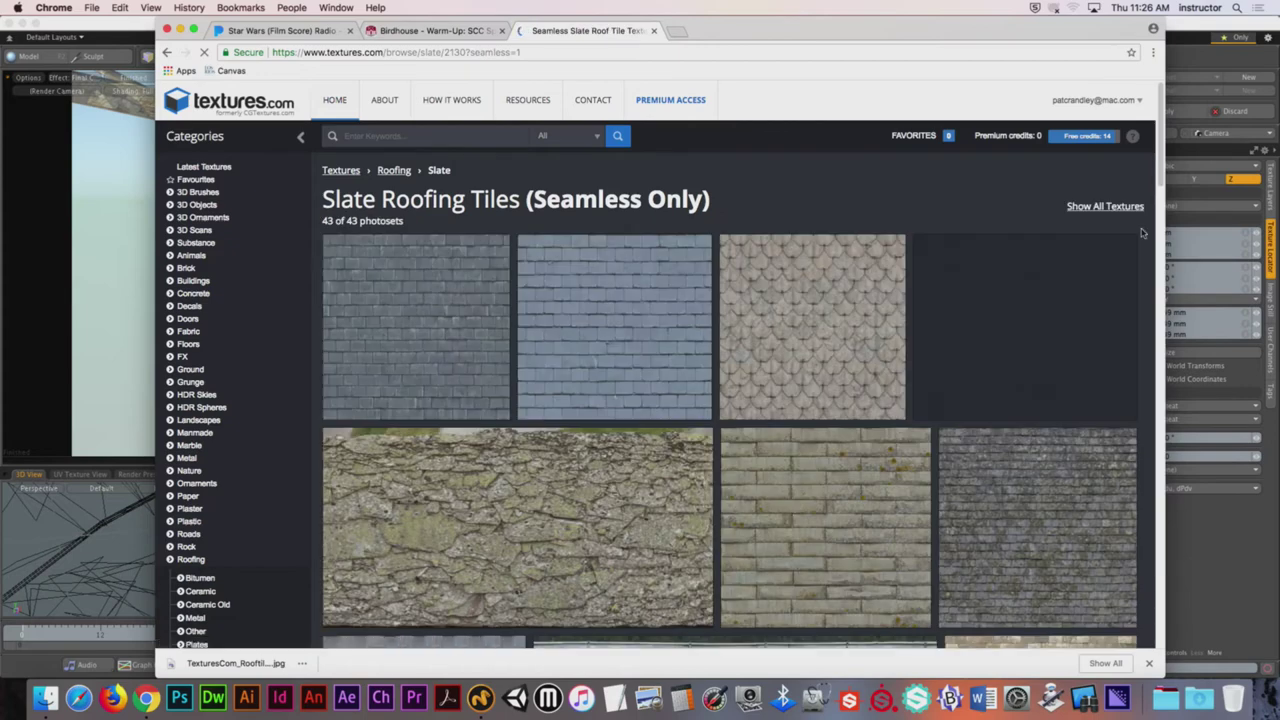
scroll(1151, 208, "down", 5)
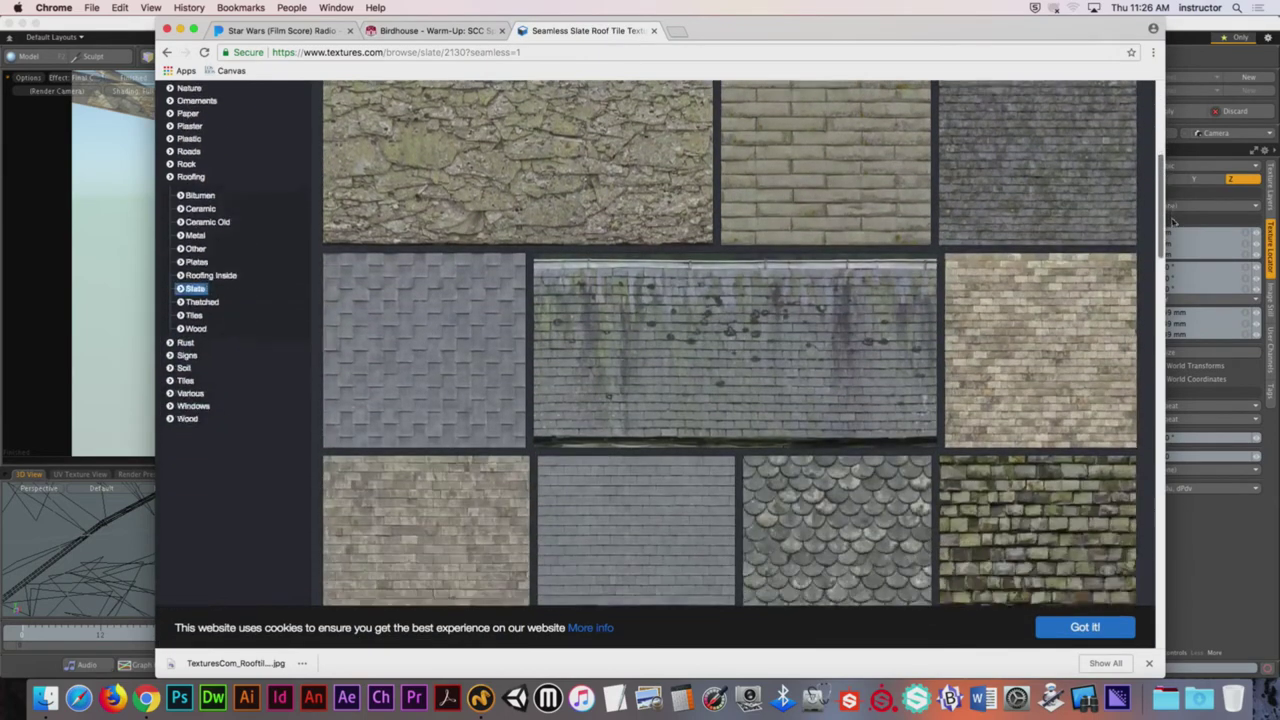
left_click_drag(1172, 222, 1166, 286)
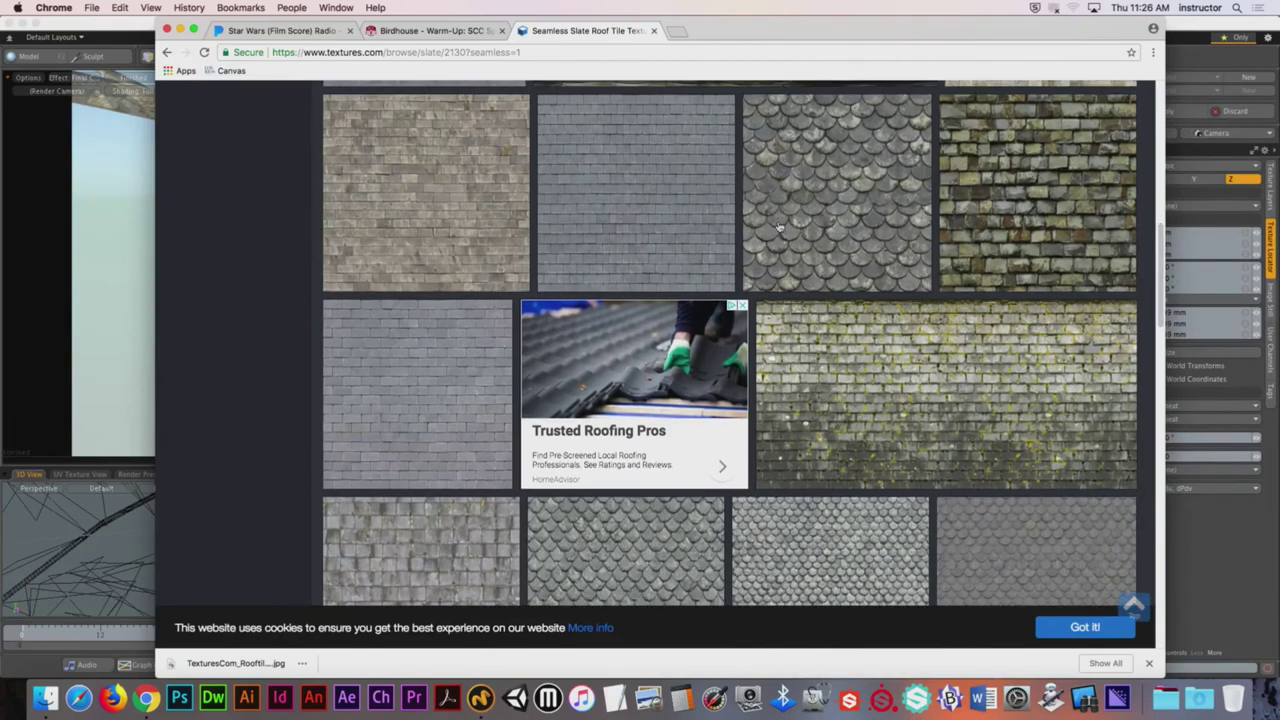
left_click(786, 264)
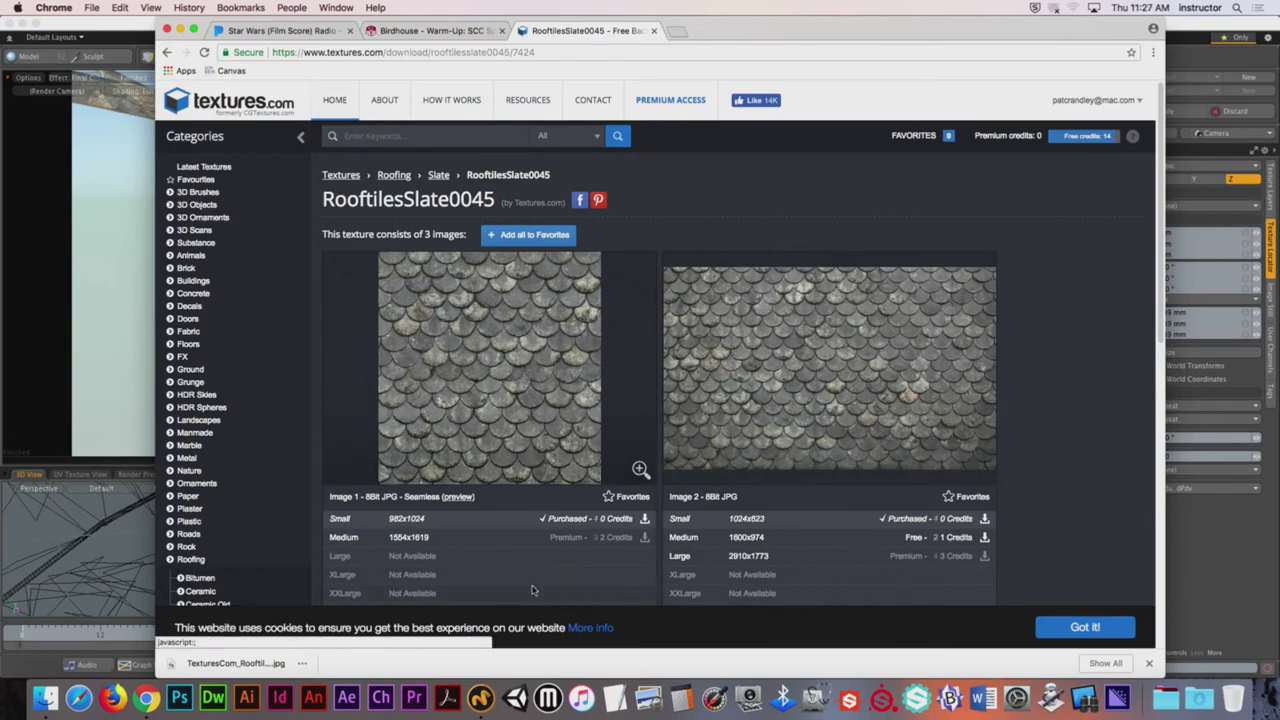
Step: Download the small seamless RooftilesSlate0045 JPG and move it from Downloads to the Desktop
left_click(644, 520)
left_click(644, 532)
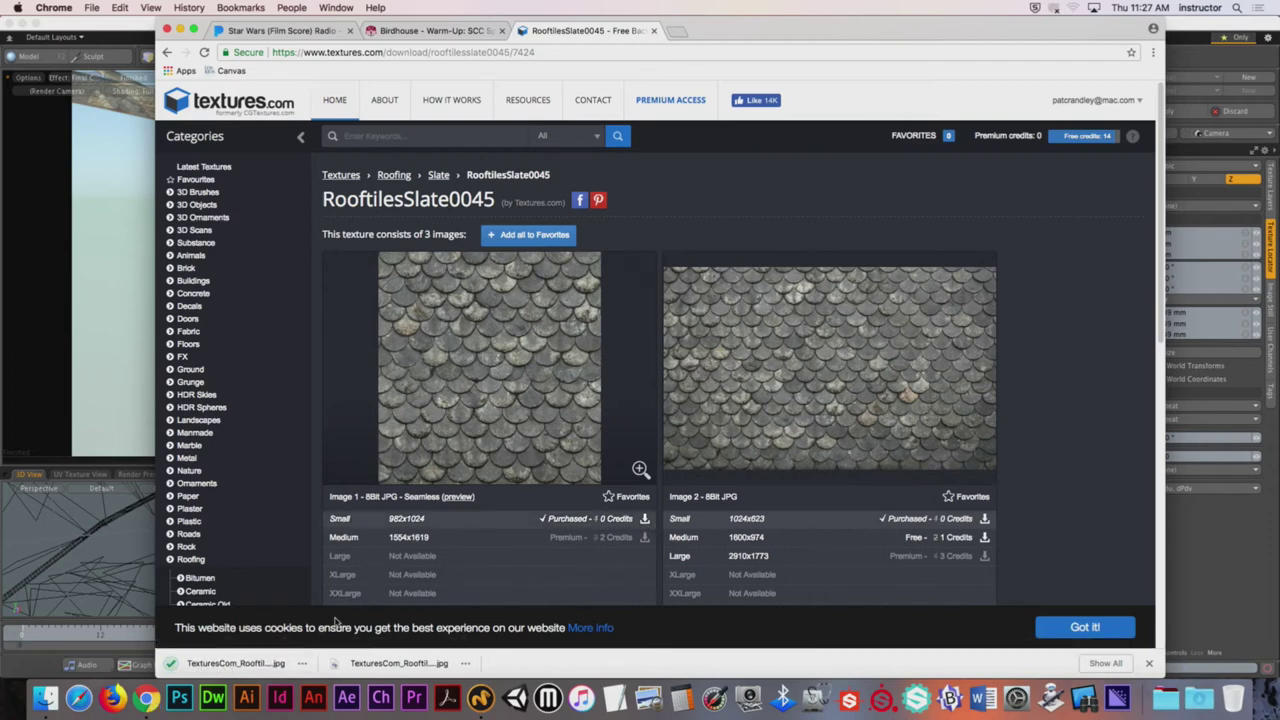
left_click(301, 663)
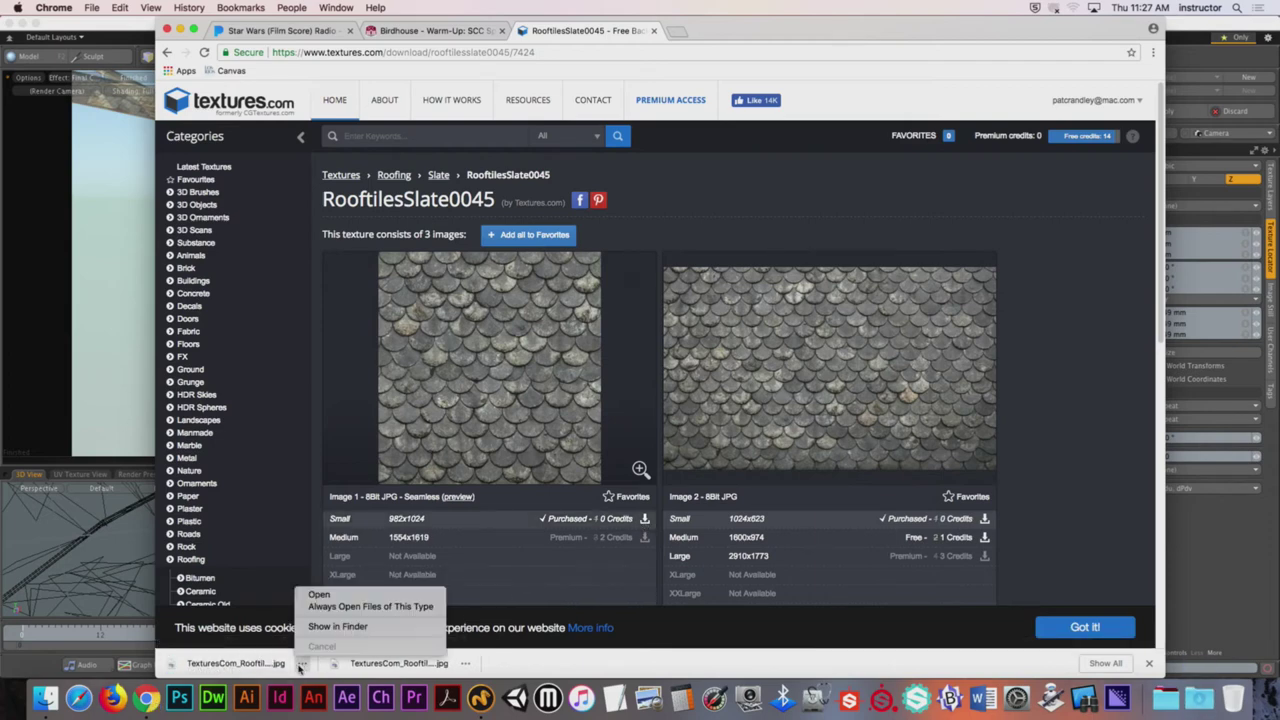
left_click(337, 626)
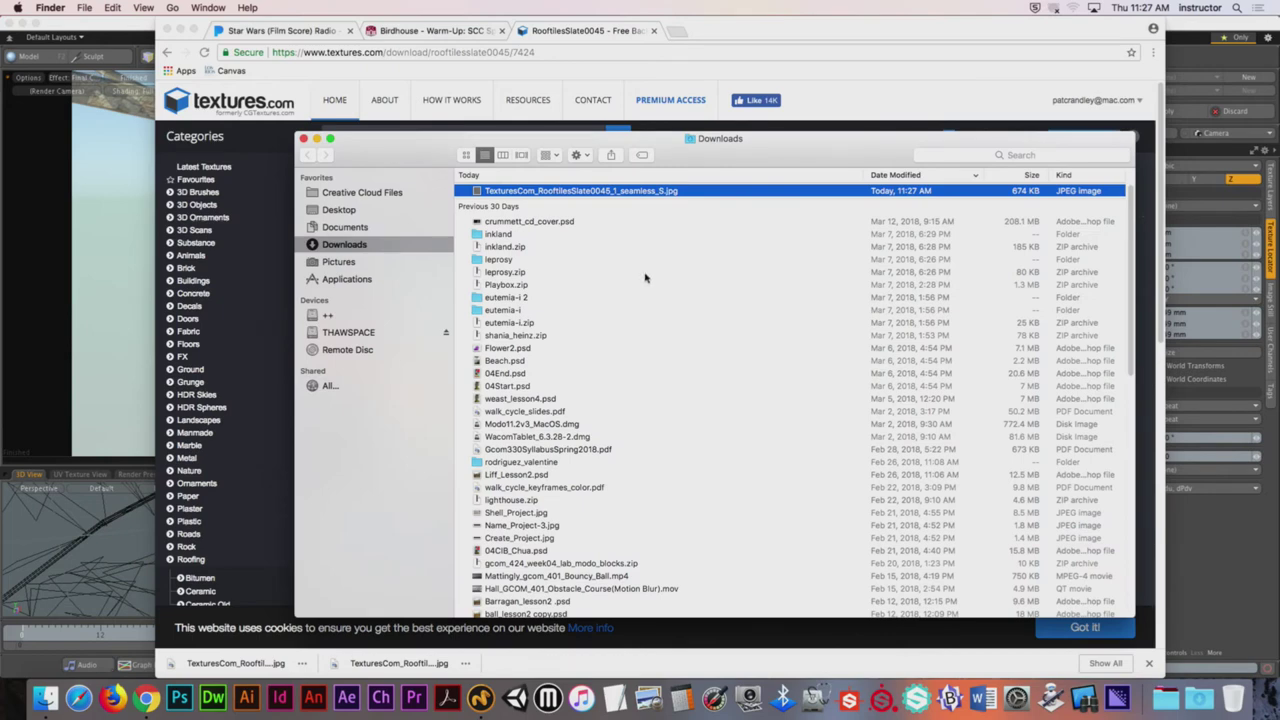
left_click_drag(578, 191, 353, 210)
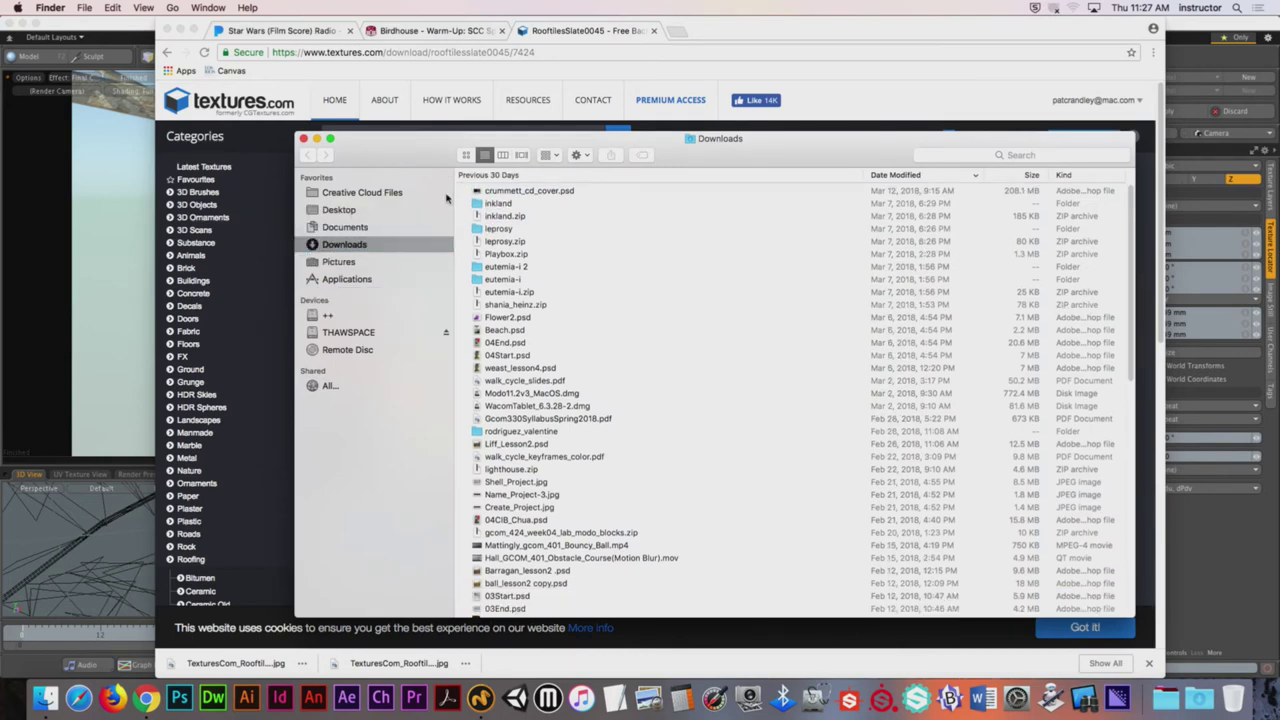
left_click(481, 698)
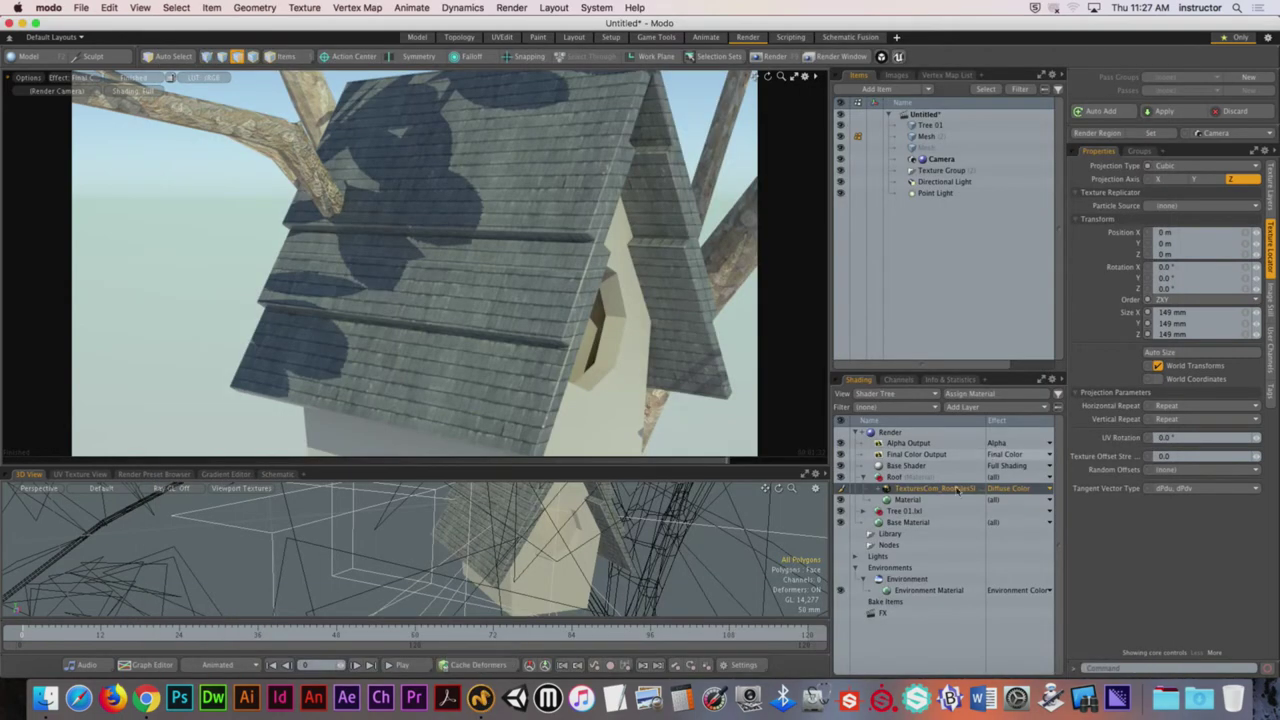
Step: Replace the old roof texture layer with an image map of TexturesCom_RoofTilesSlate0045_1_seamless_S.jpg
right_click(922, 490)
left_click(920, 531)
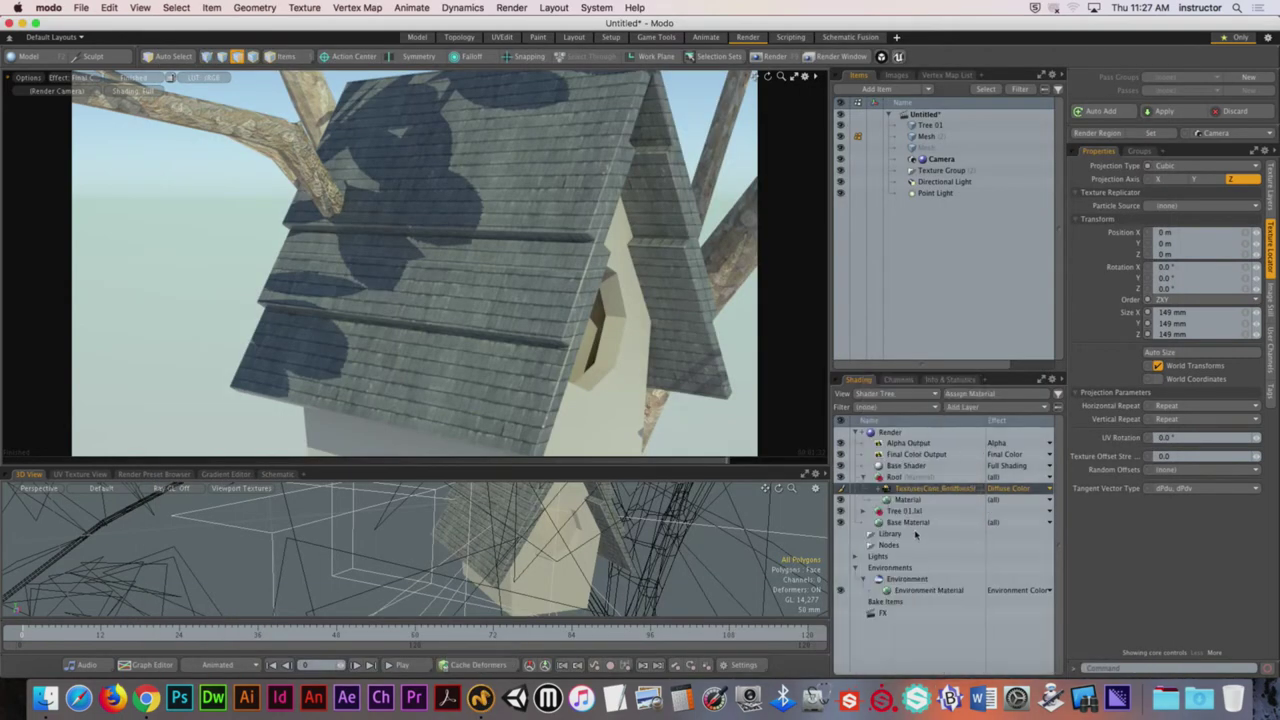
left_click(960, 406)
mouse_move(945, 485)
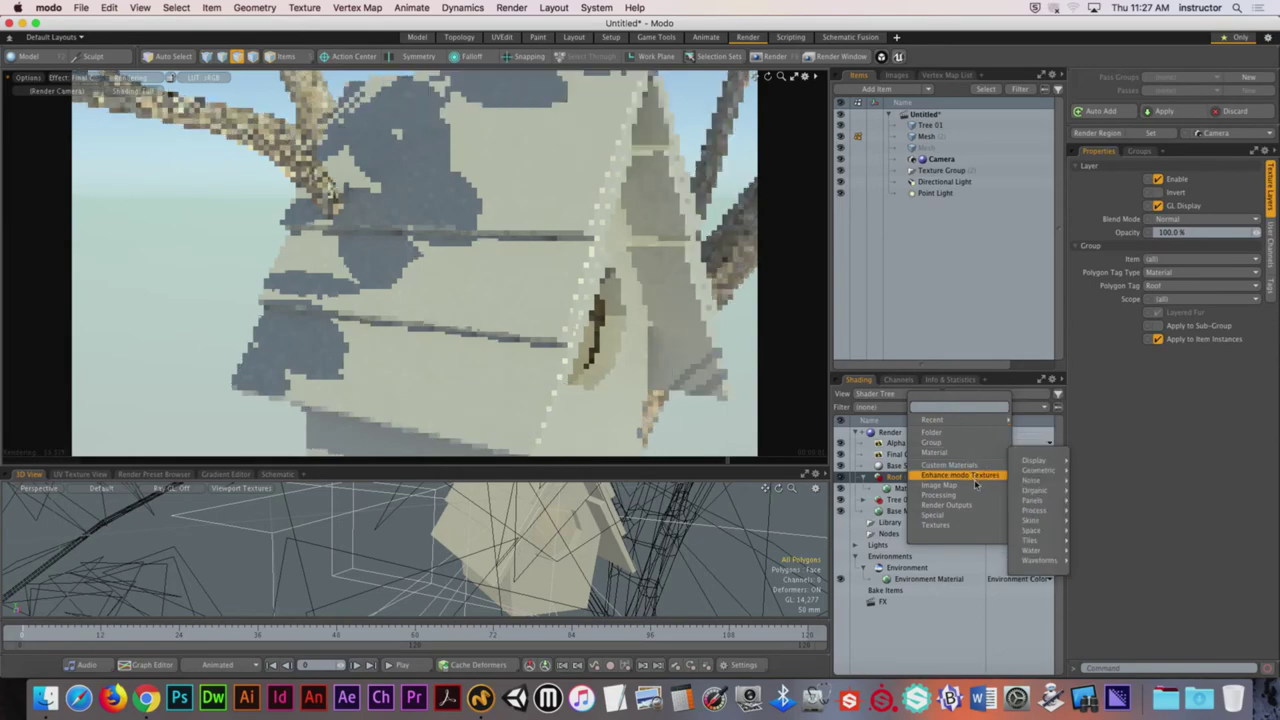
left_click(1045, 487)
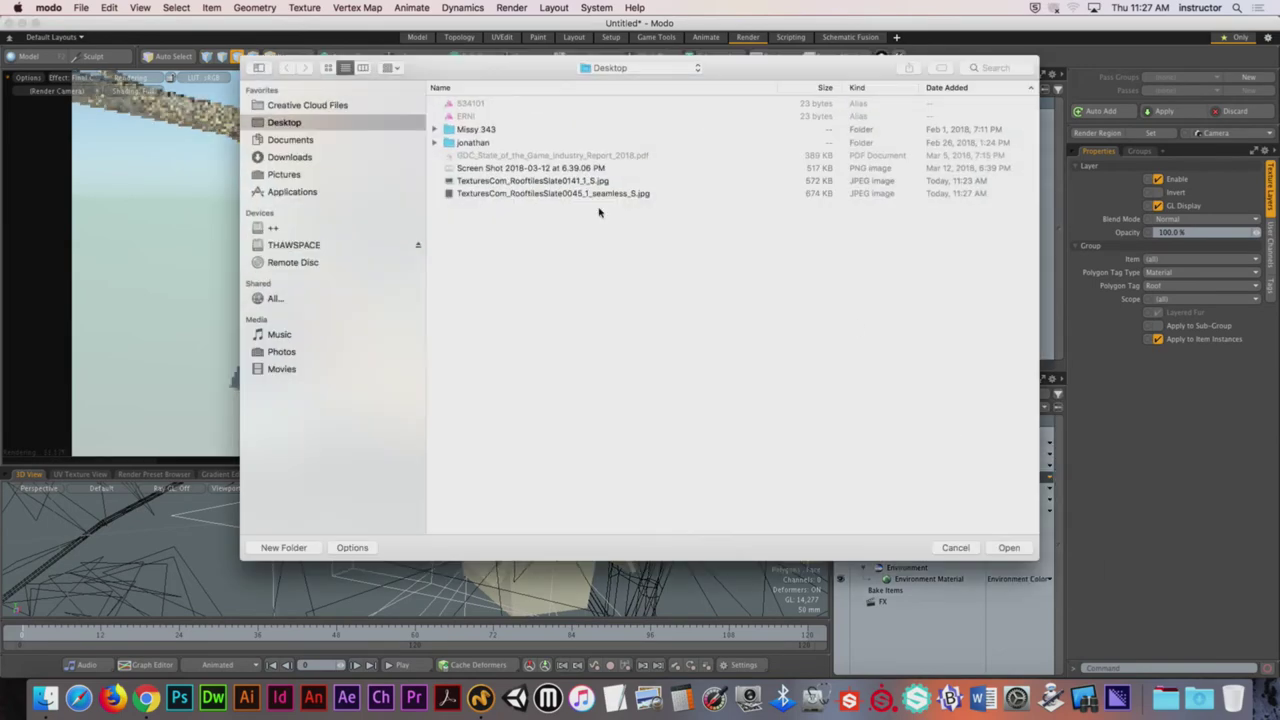
left_click(577, 195)
key("space")
key("space")
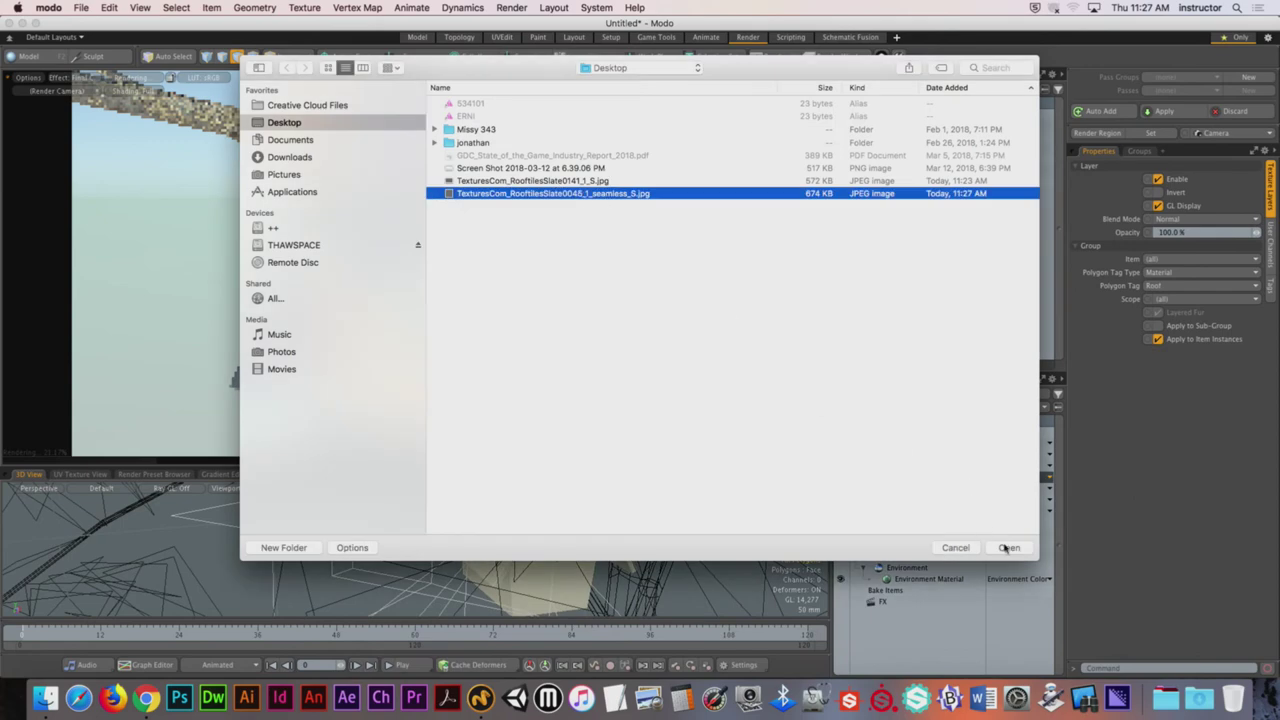
left_click(1008, 548)
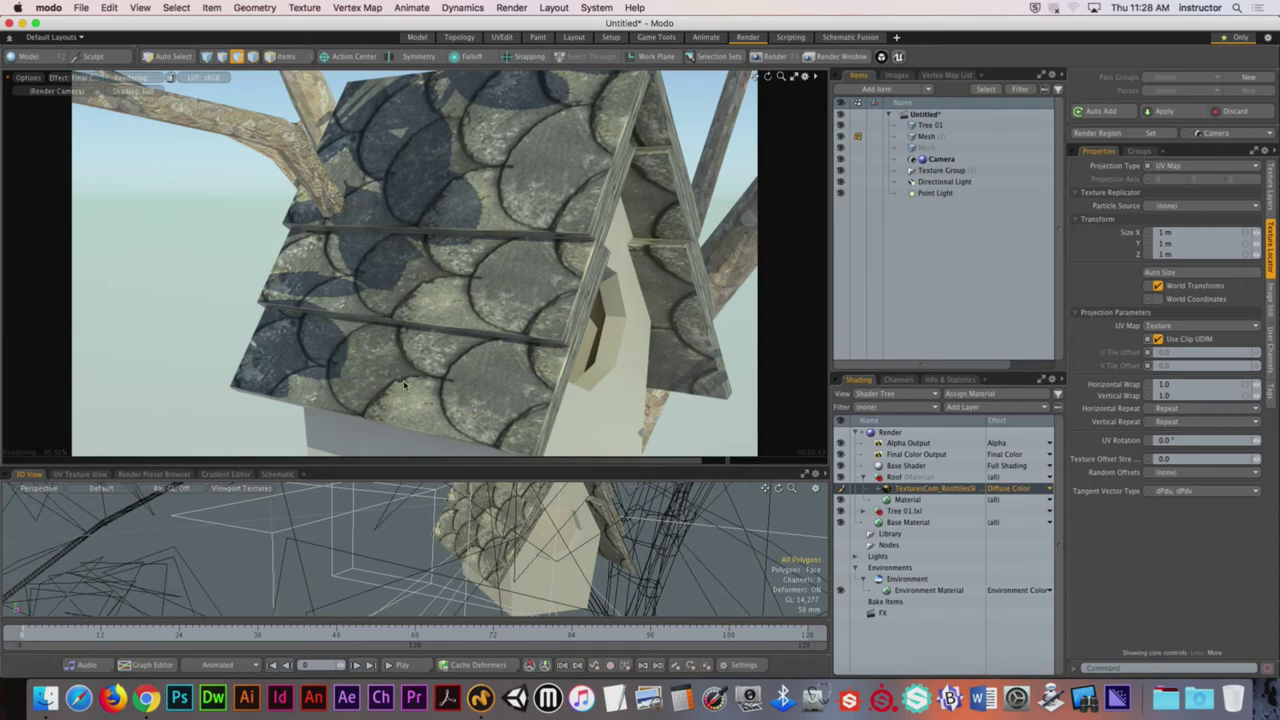
Step: Set the roof tile texture layer's Projection Type to Cubic
left_click_drag(448, 466, 448, 271)
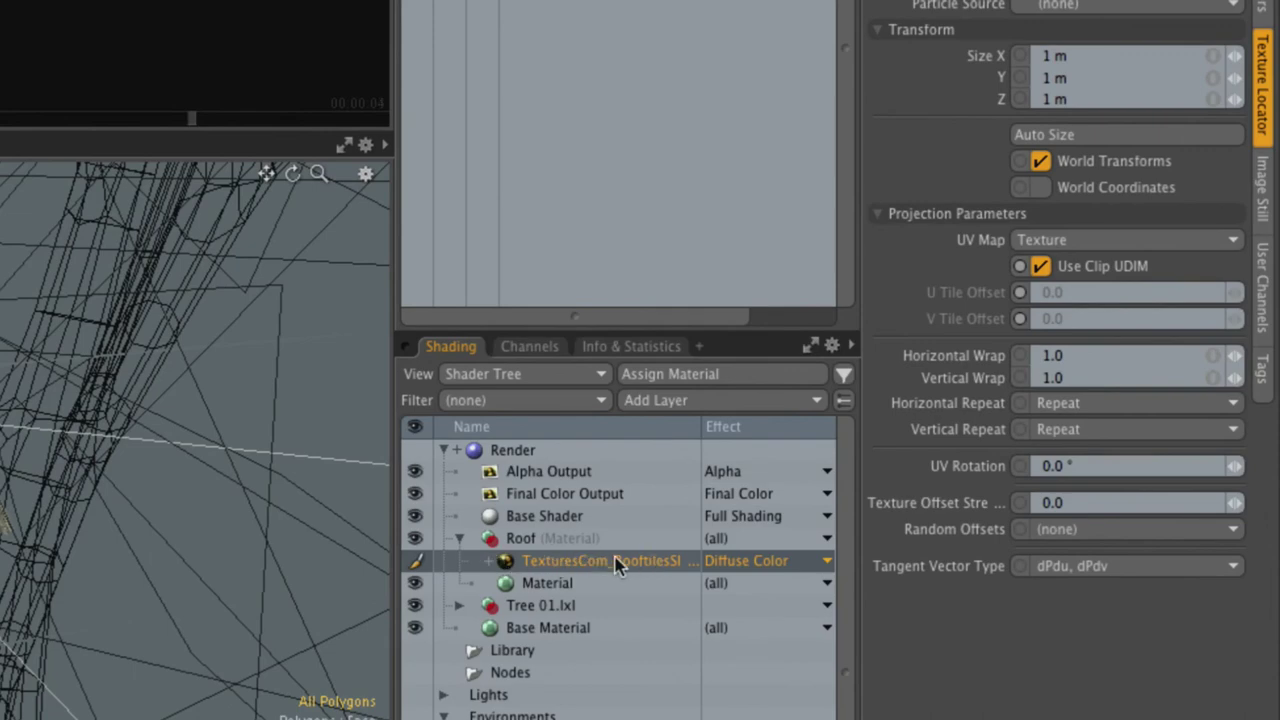
left_click(622, 563)
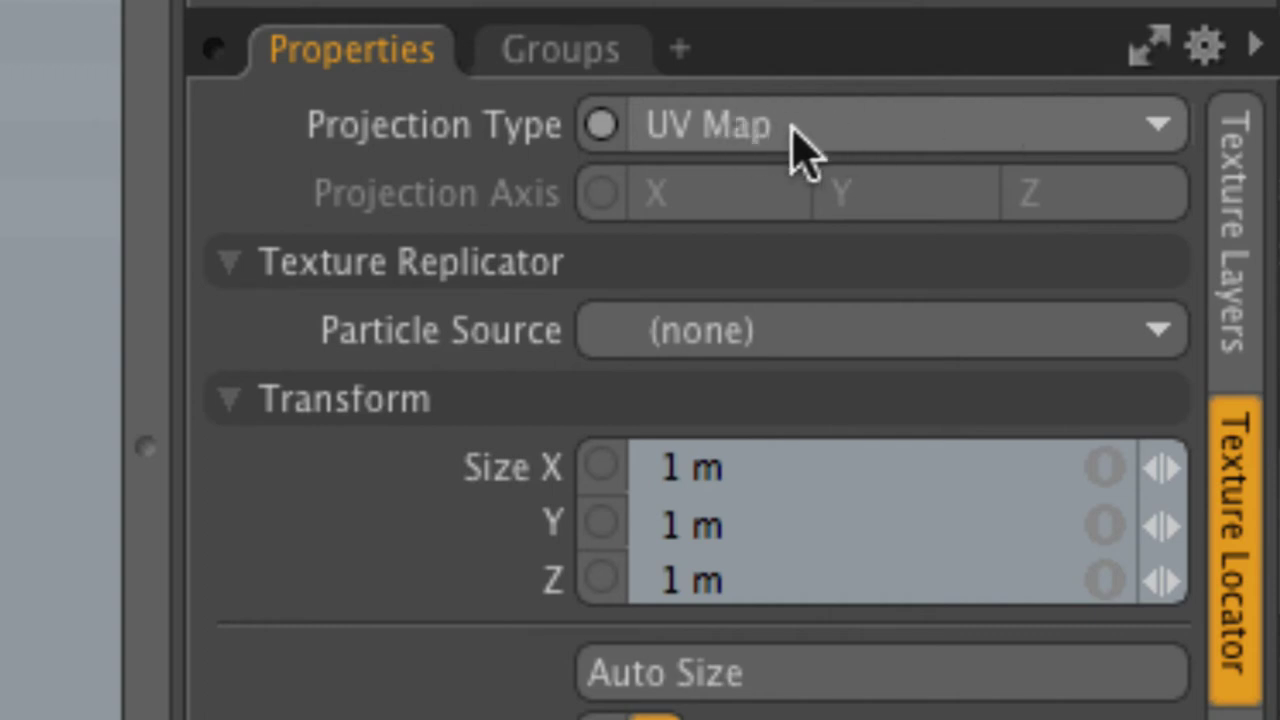
left_click(770, 150)
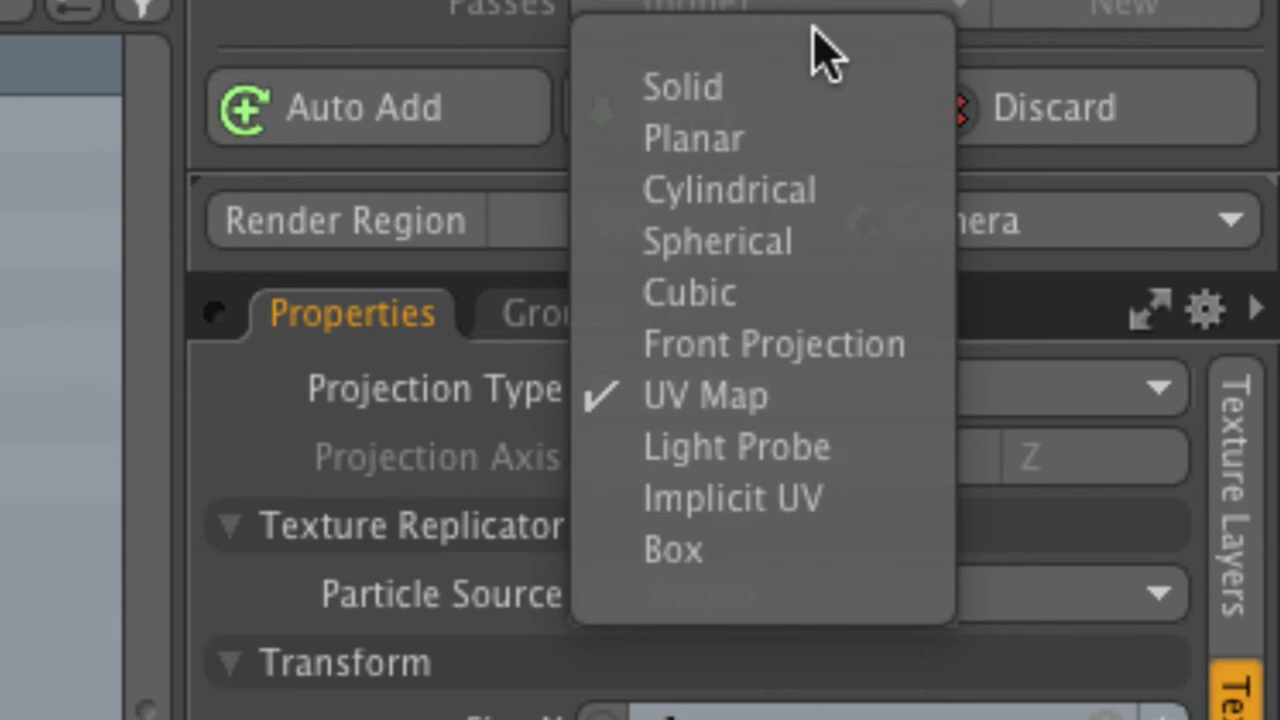
left_click(788, 300)
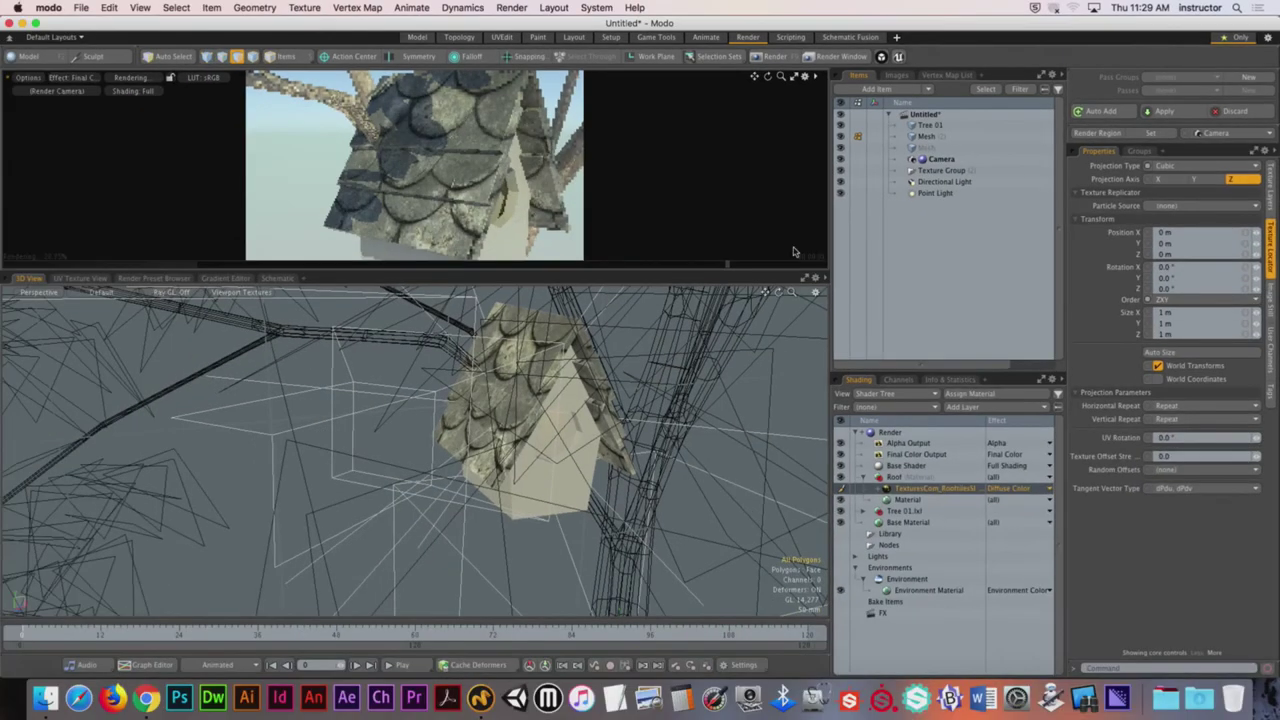
left_click_drag(510, 390, 554, 381, "alt")
left_click_drag(596, 270, 596, 488)
left_click_drag(588, 326, 526, 180, "alt")
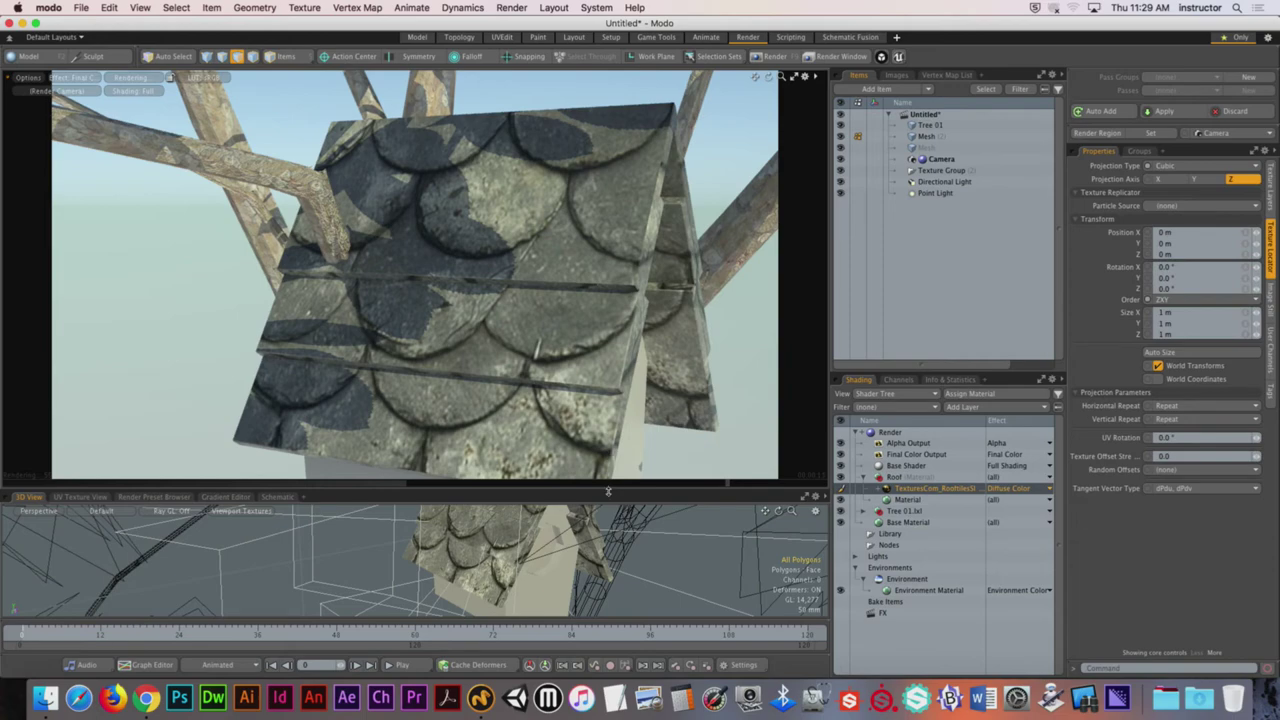
left_click_drag(607, 487, 607, 265)
left_click_drag(450, 470, 468, 374, "alt")
key("5")
left_click(514, 457)
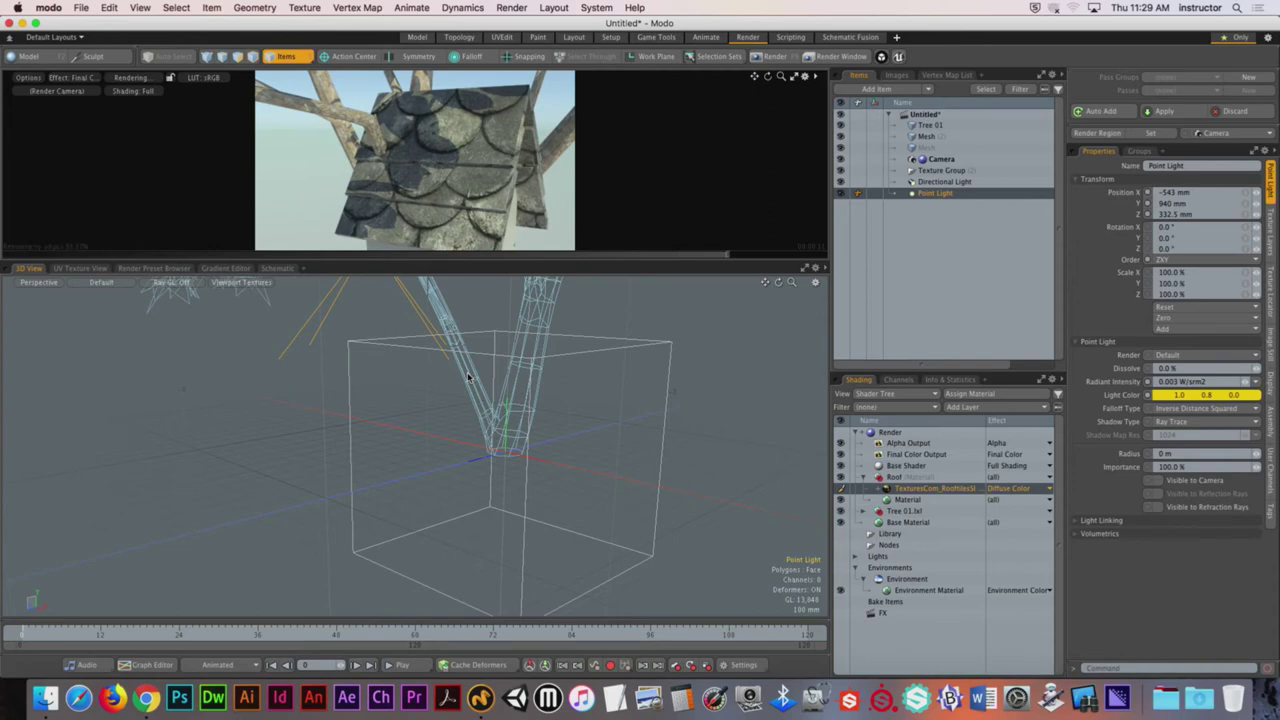
Step: Check the viewport Visibility settings and ready the roof texture's projection box for transforming
key("o")
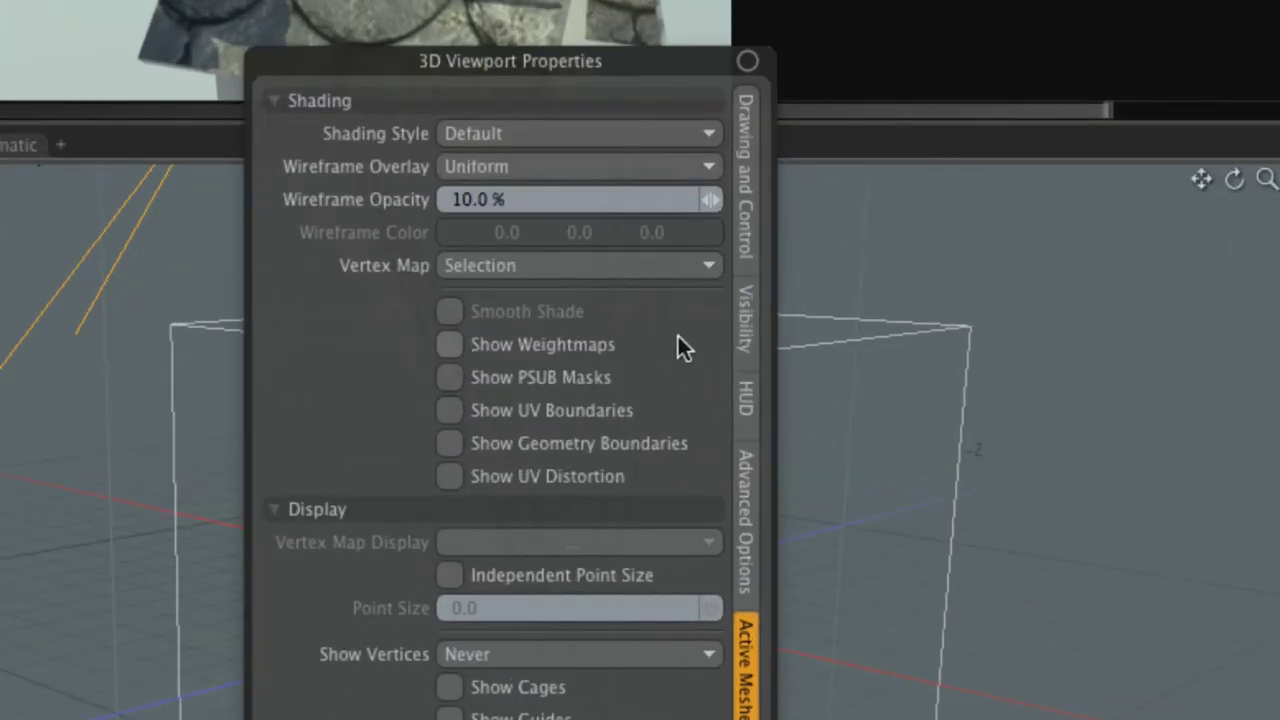
left_click(580, 345)
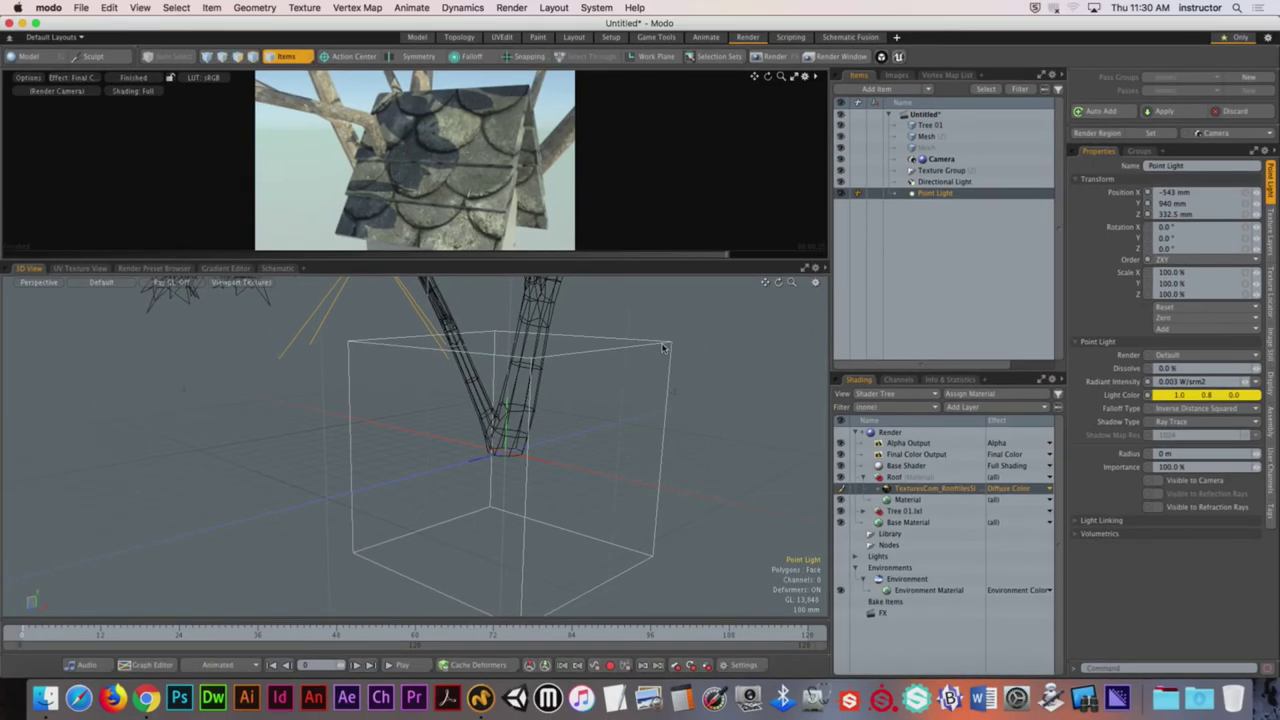
left_click(968, 348)
left_click_drag(697, 427, 681, 444, "alt")
key("y")
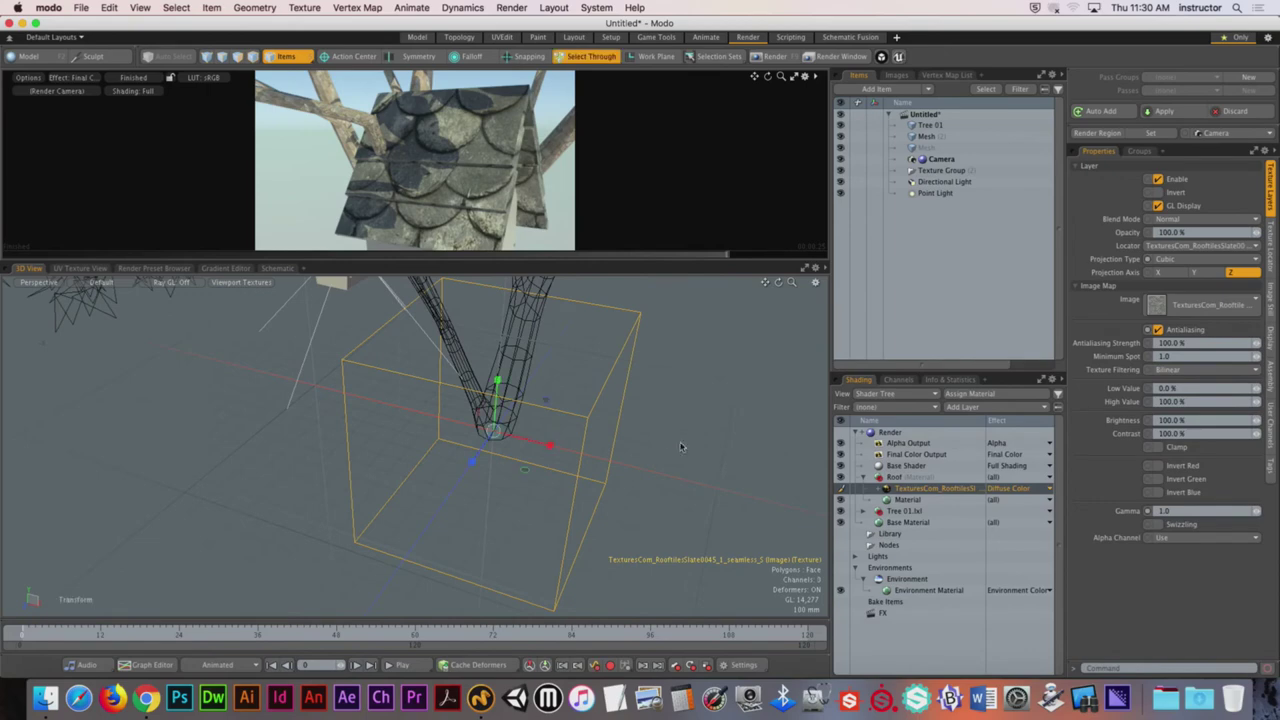
Step: Scale down and rotate the roof texture projection so smaller tiles run down the slope
left_click_drag(597, 375, 640, 360)
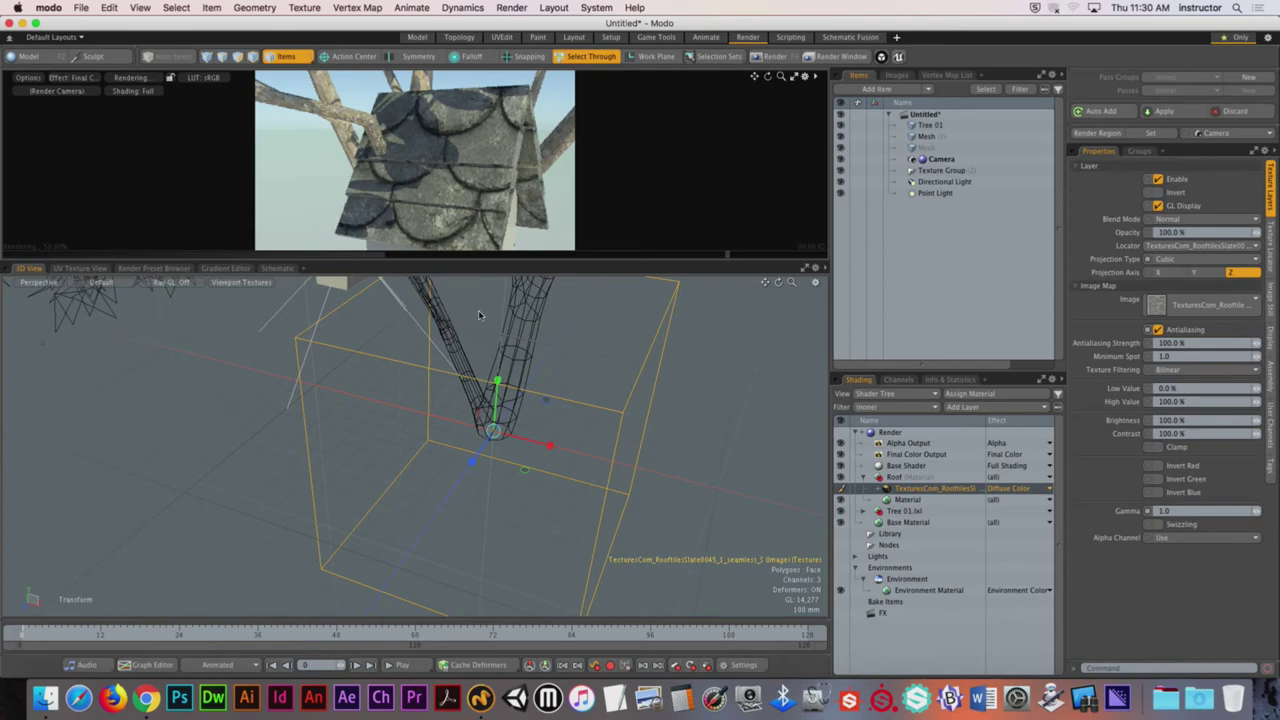
left_click_drag(499, 434, 490, 431)
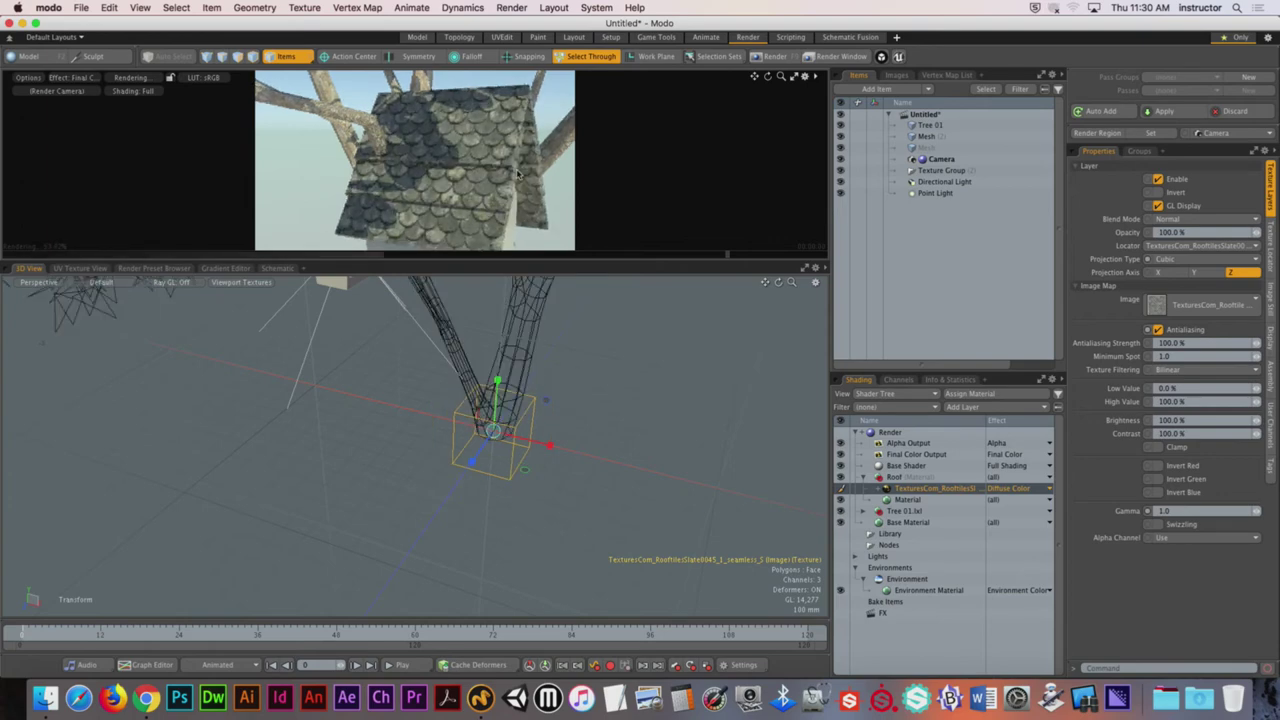
key("e")
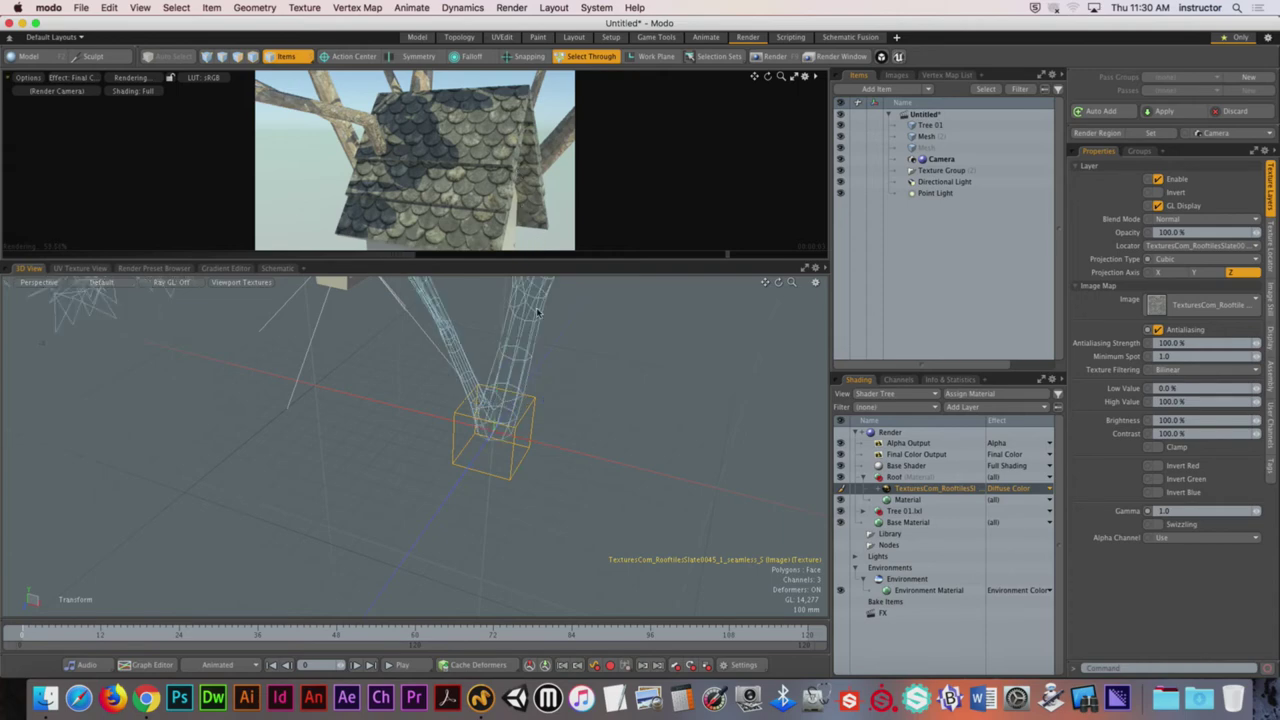
left_click_drag(548, 415, 528, 392)
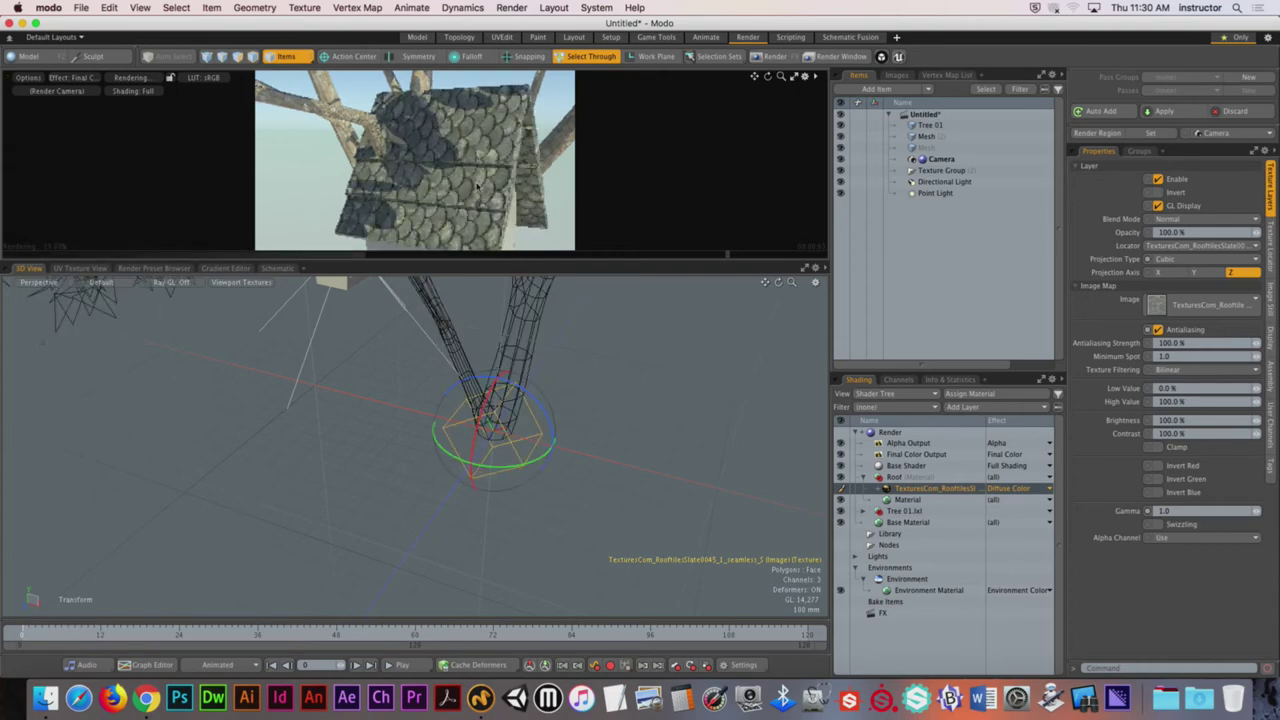
left_click_drag(530, 388, 568, 380)
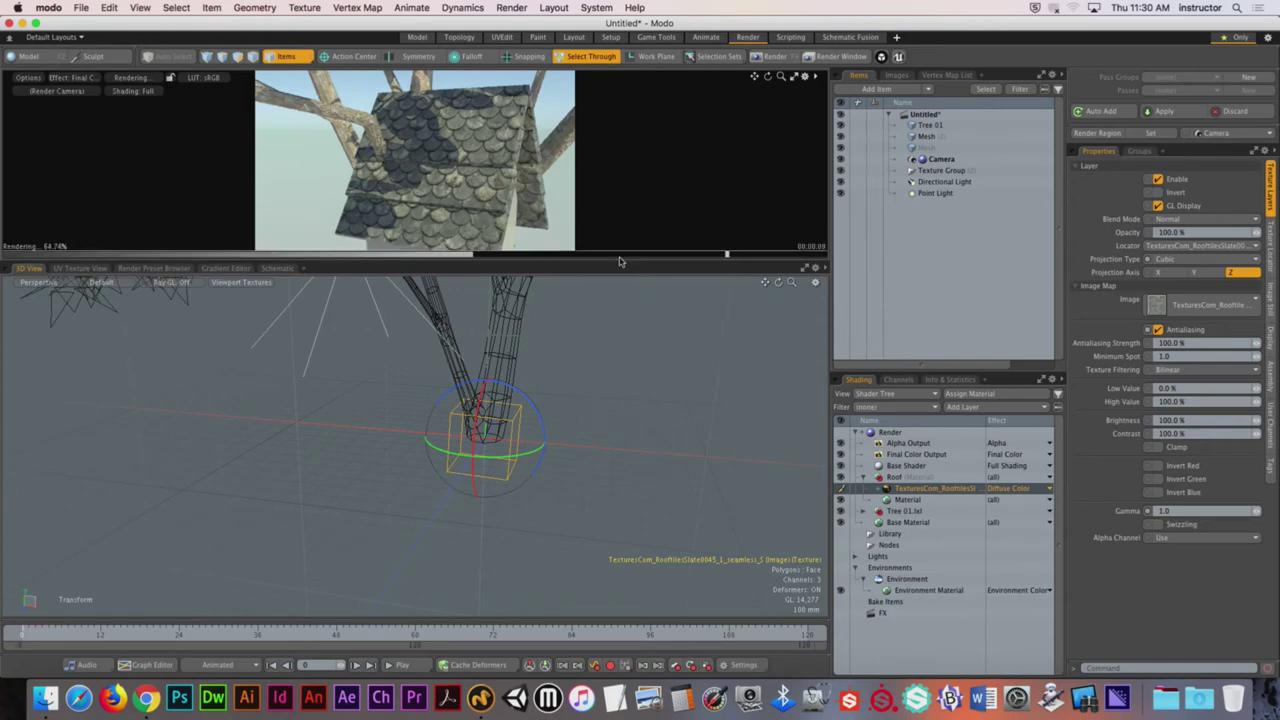
left_click_drag(619, 261, 619, 518)
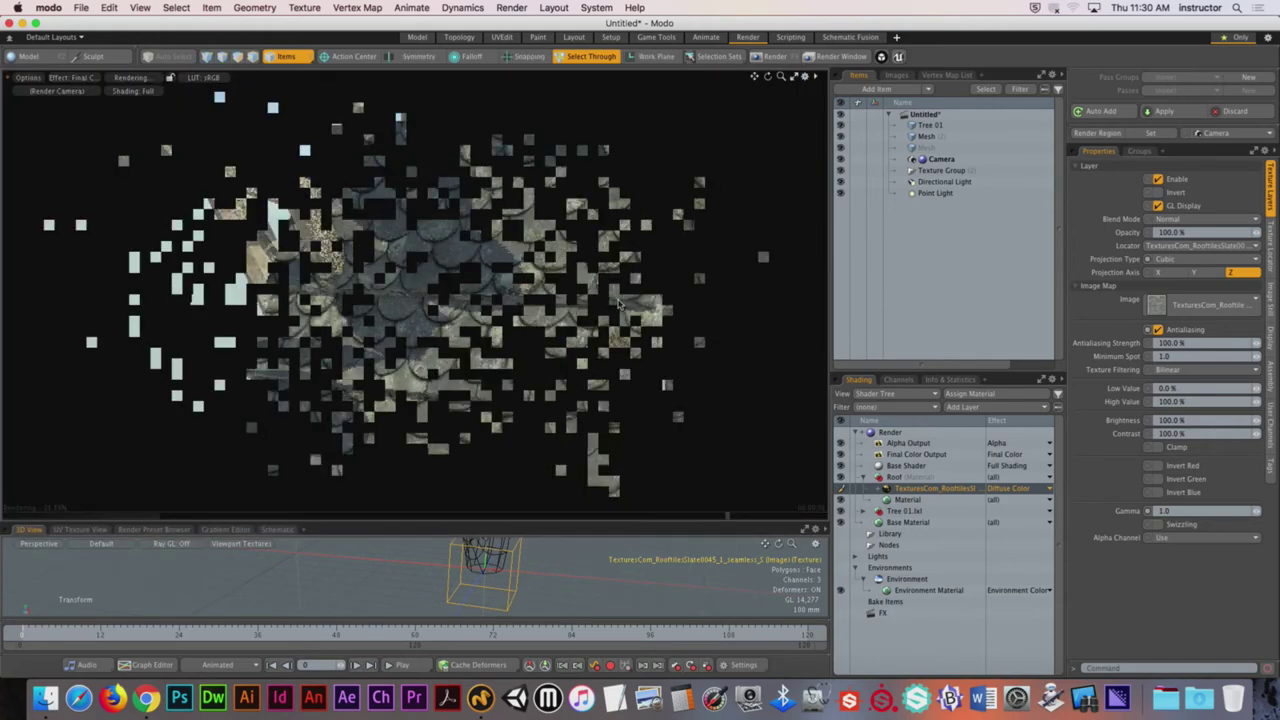
left_click_drag(596, 291, 476, 293, "alt")
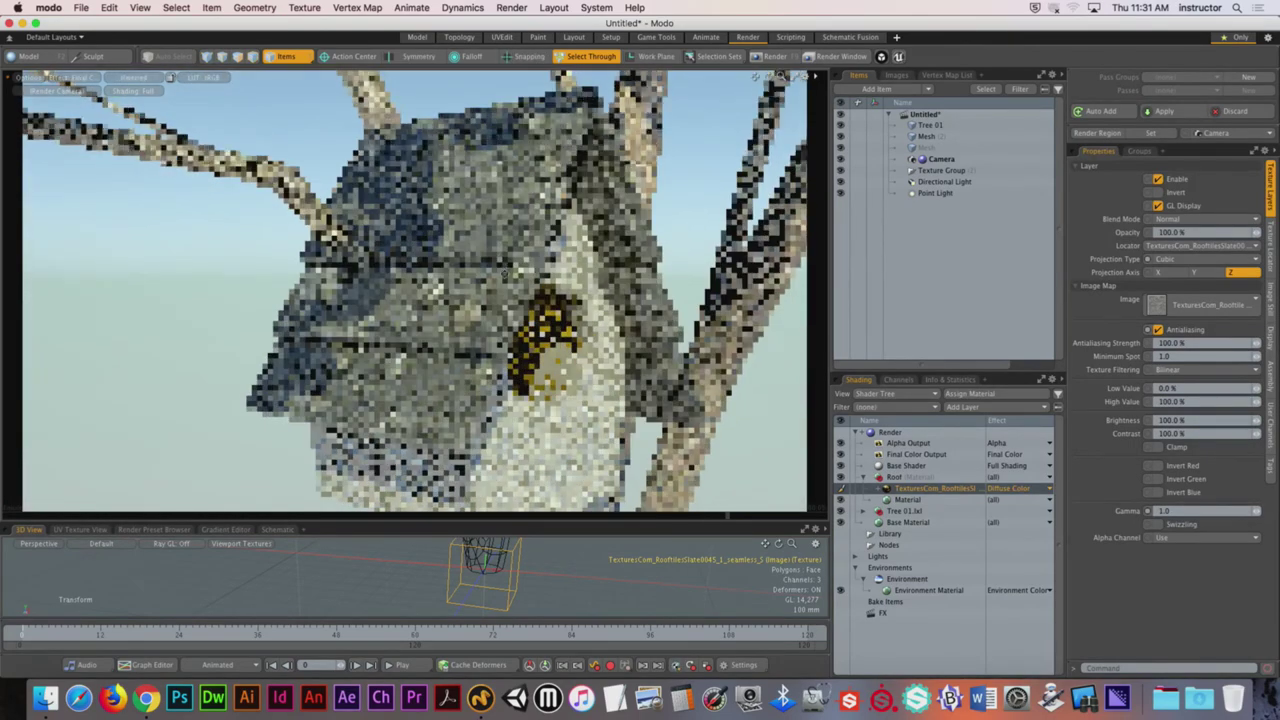
left_click_drag(548, 122, 500, 356, "alt")
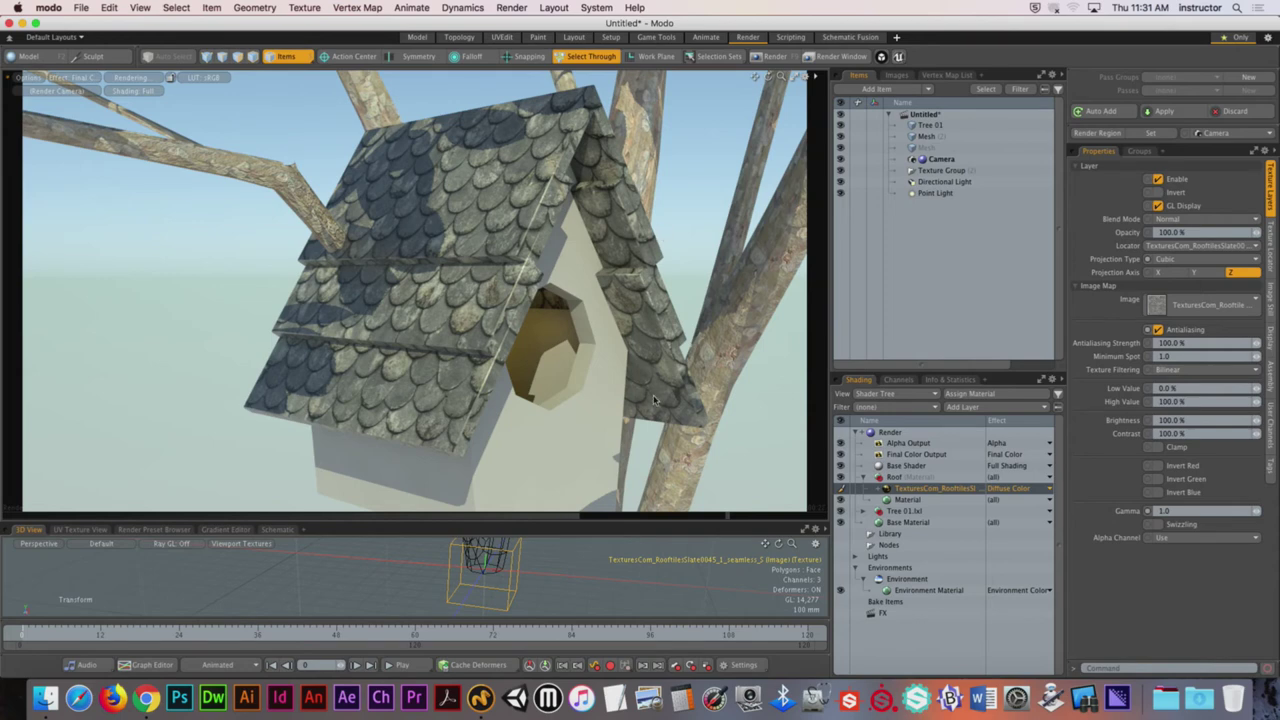
Step: In polygon mode, select the thin trim polygons along the roof's edges
left_click_drag(600, 520, 430, 450)
left_click_drag(665, 449, 600, 440, "alt")
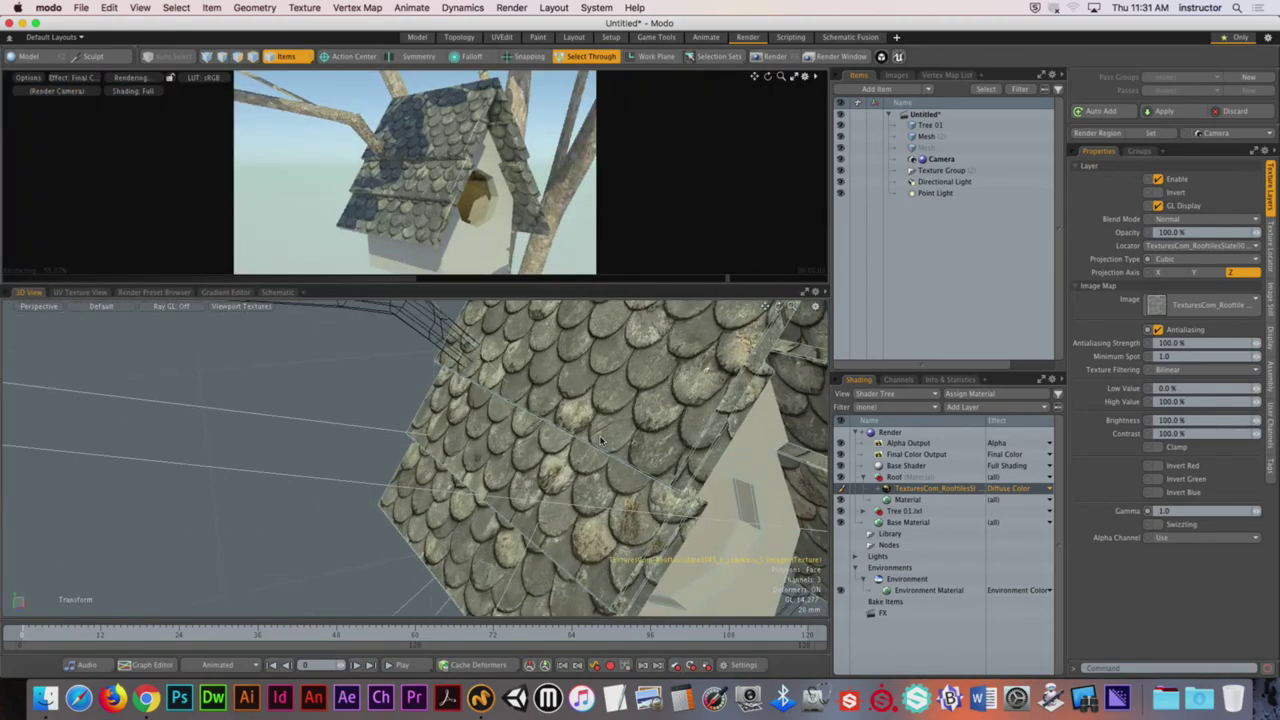
key("3")
left_click(618, 354)
left_click_drag(618, 354, 450, 250, "alt")
left_click(652, 425, "shift")
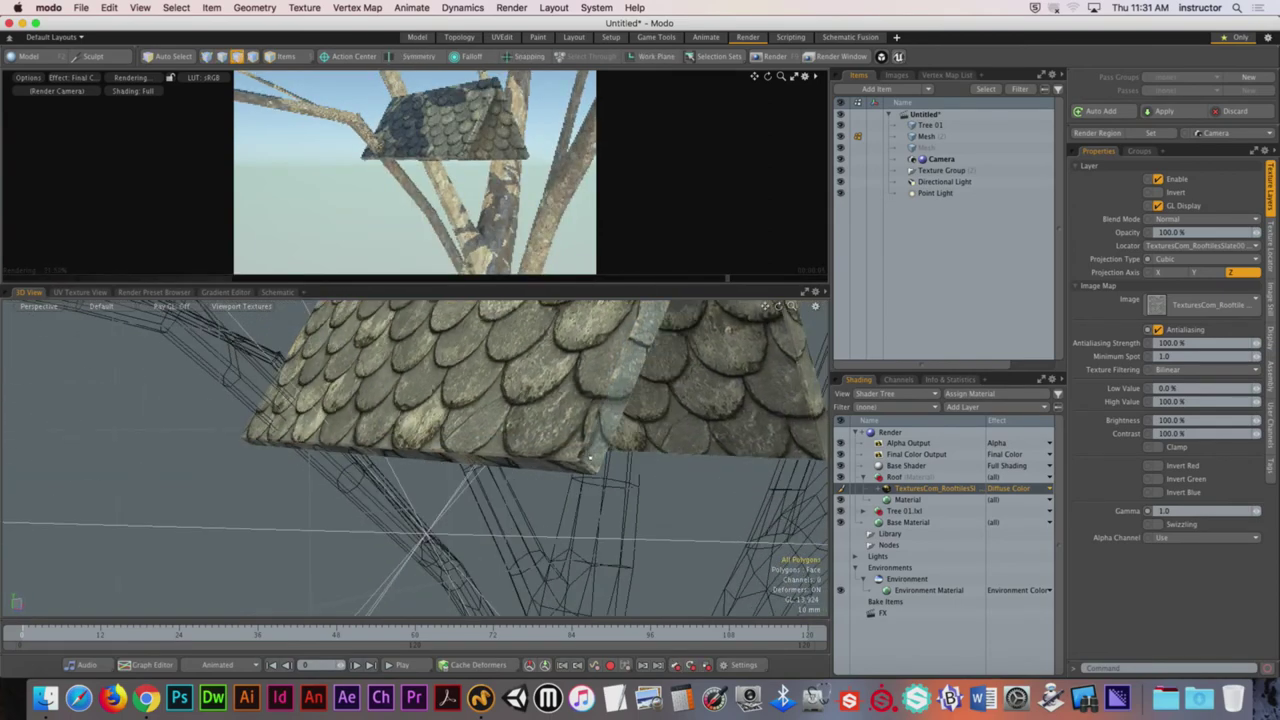
left_click_drag(591, 412, 454, 502, "alt")
Step: Assign a new Roof Caps material to the trim and set its diffuse colour to 0.37 grey
key("m")
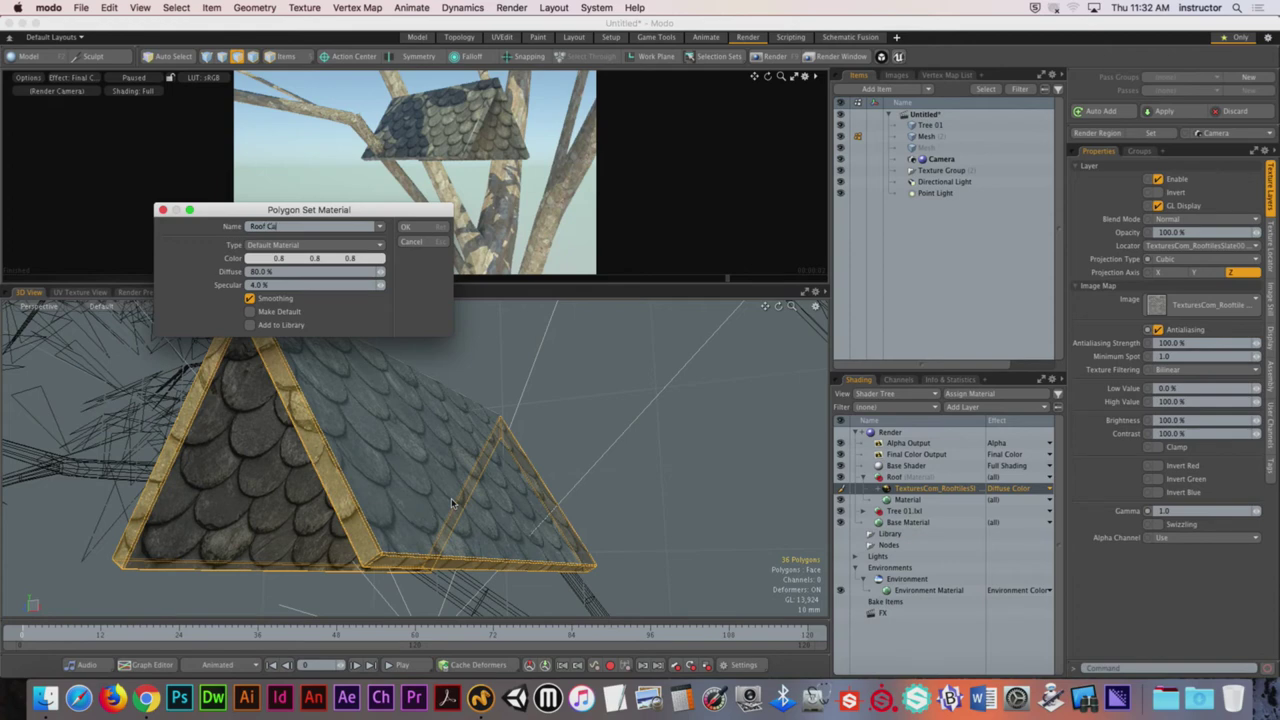
key("Return")
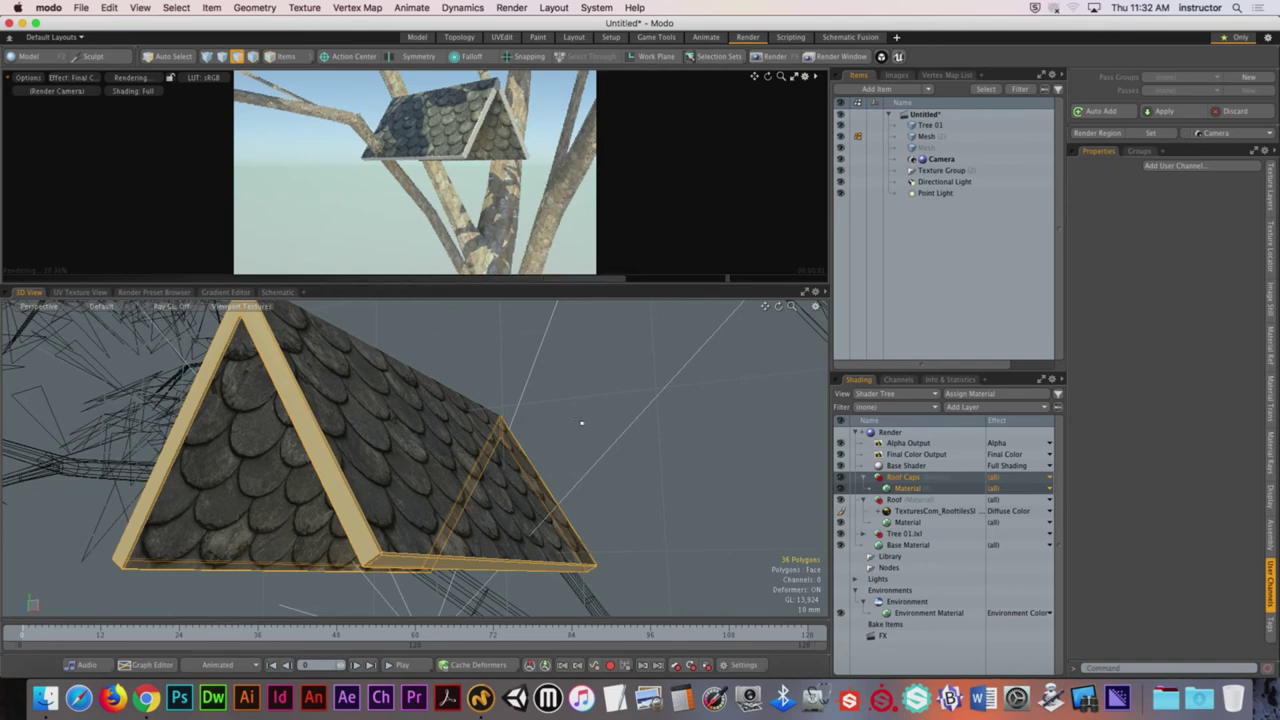
left_click(930, 492)
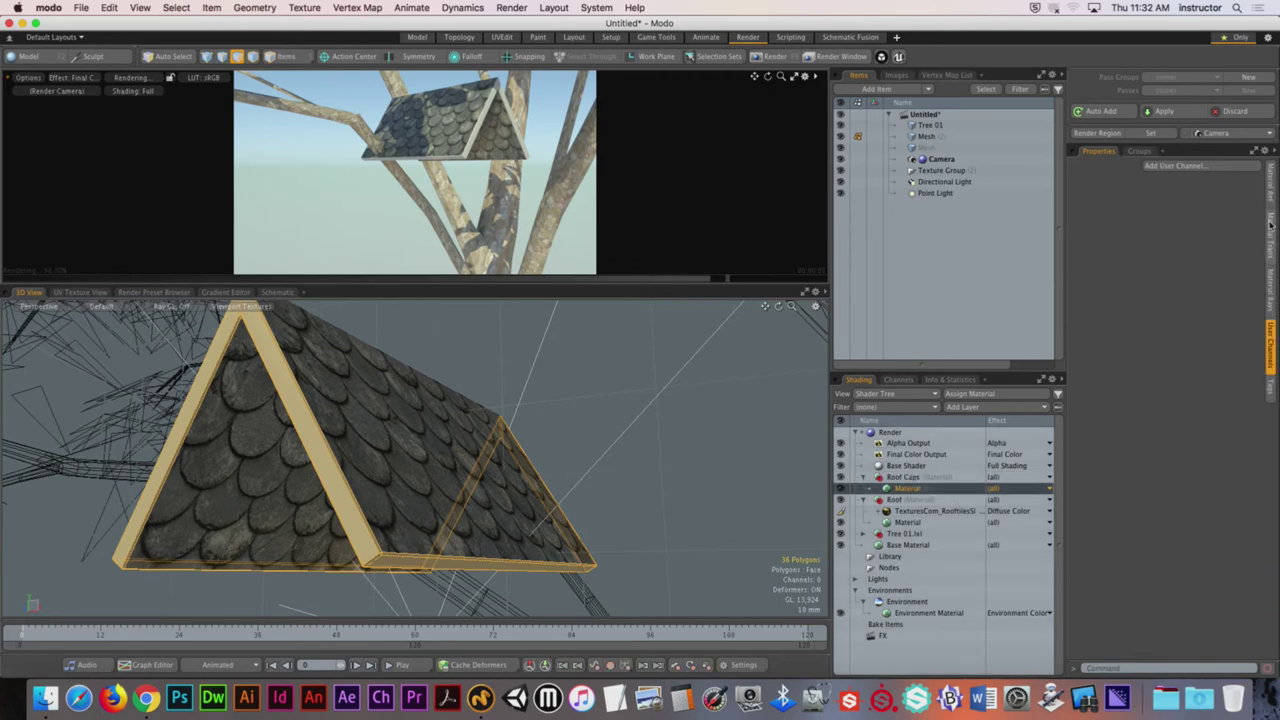
left_click(1273, 188)
left_click(1203, 207)
left_click_drag(846, 238, 745, 238)
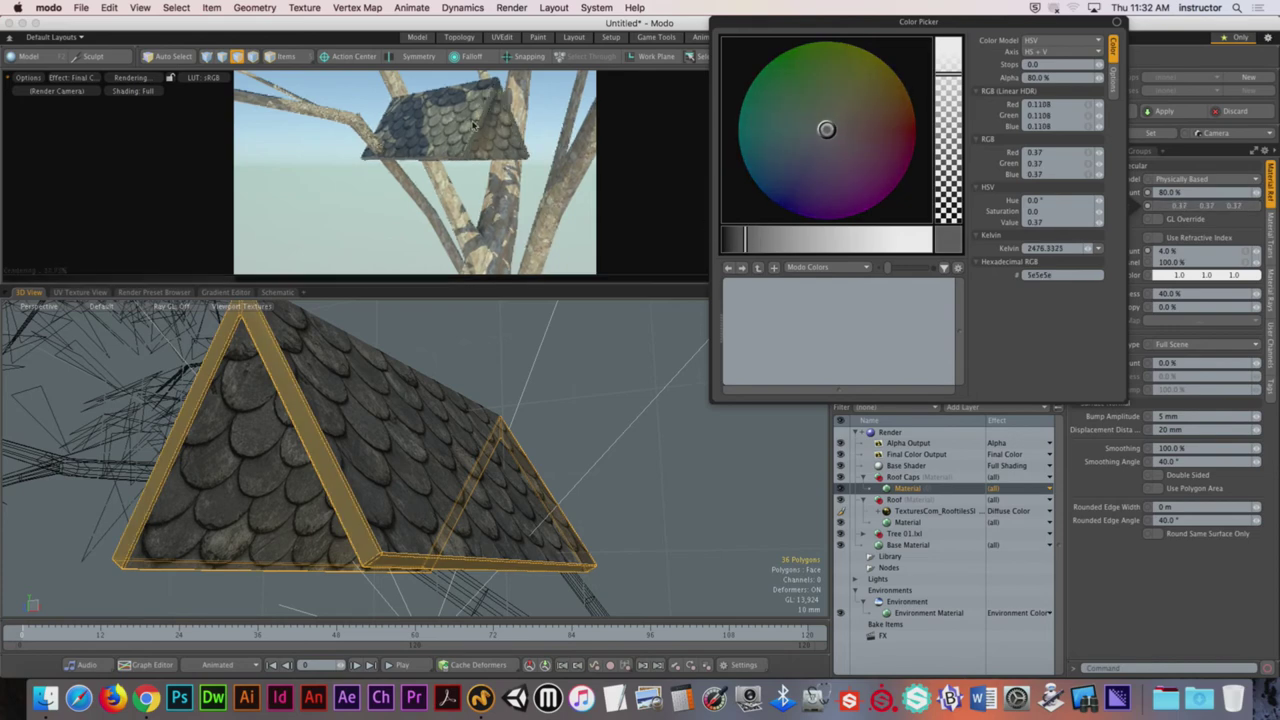
Step: Adjust the Roof Caps diffuse colour to a 0.3 grey (hex 4c4c4c) and enlarge the preview
left_click_drag(745, 238, 731, 238)
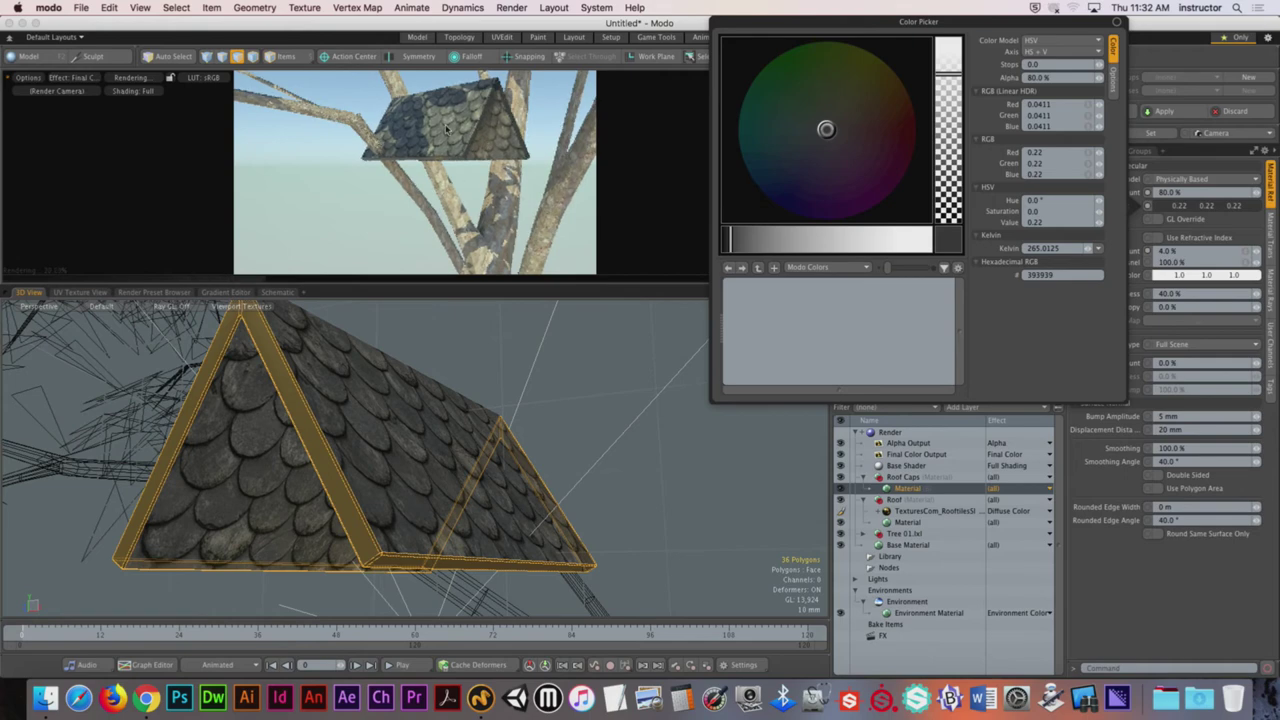
left_click_drag(734, 237, 735, 242)
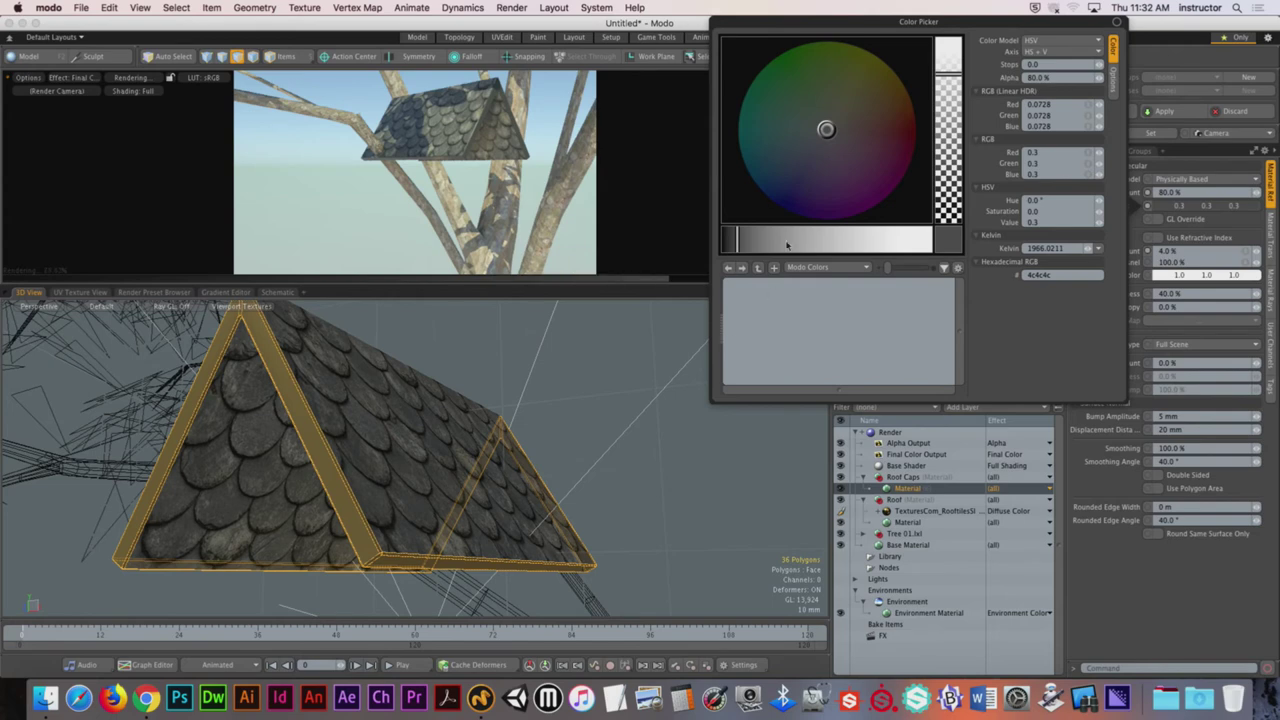
left_click(642, 374)
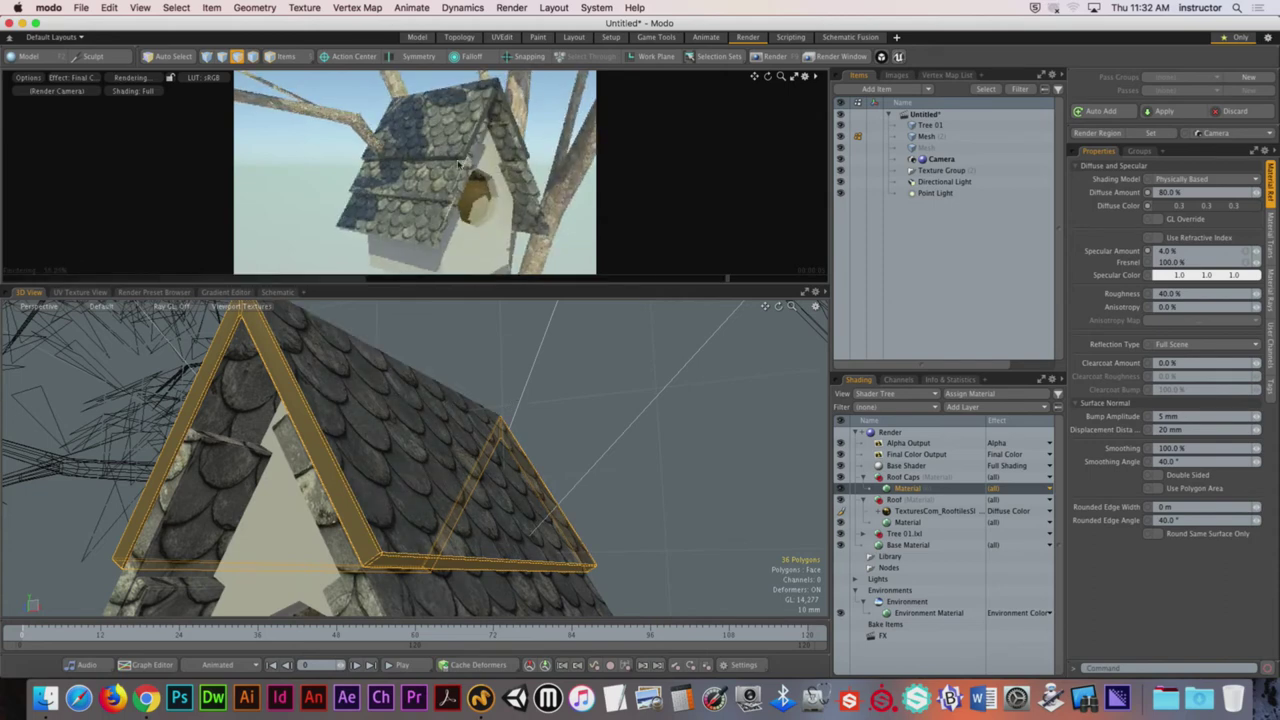
left_click(794, 77)
Step: Resume the preview render and orbit the render camera to inspect the dark roof caps
left_click(410, 342)
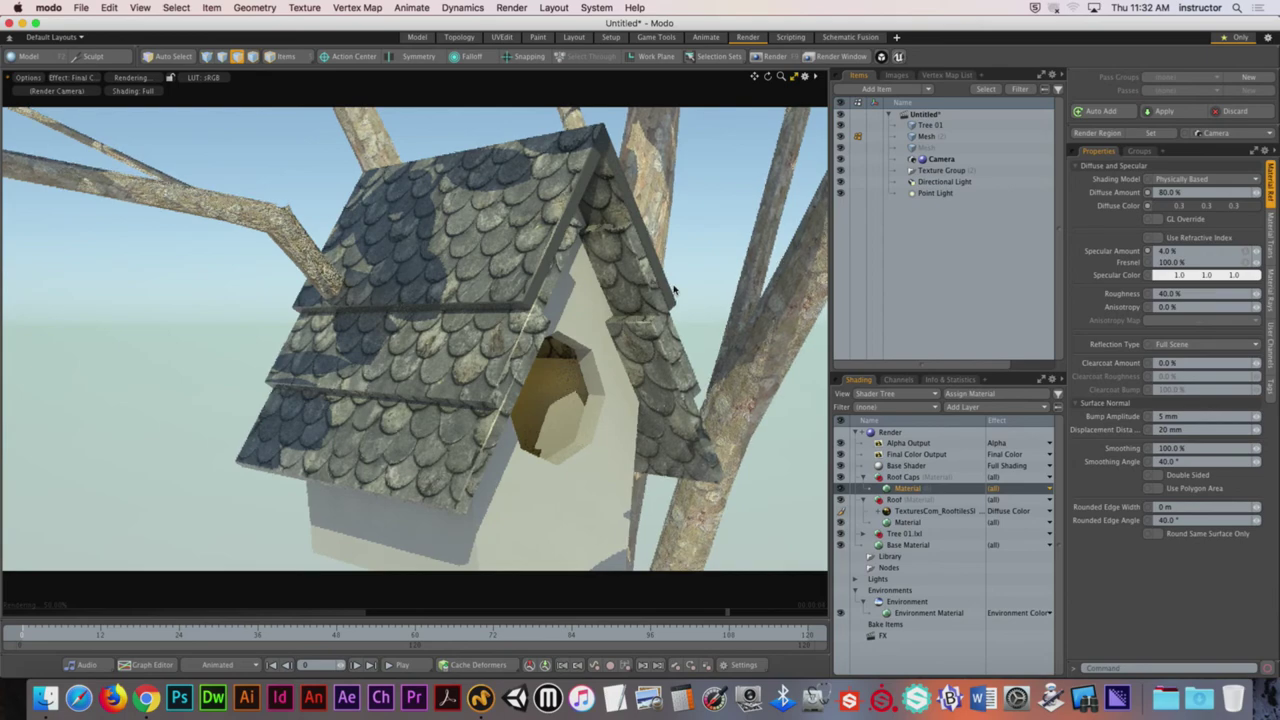
left_click_drag(628, 279, 607, 150, "alt")
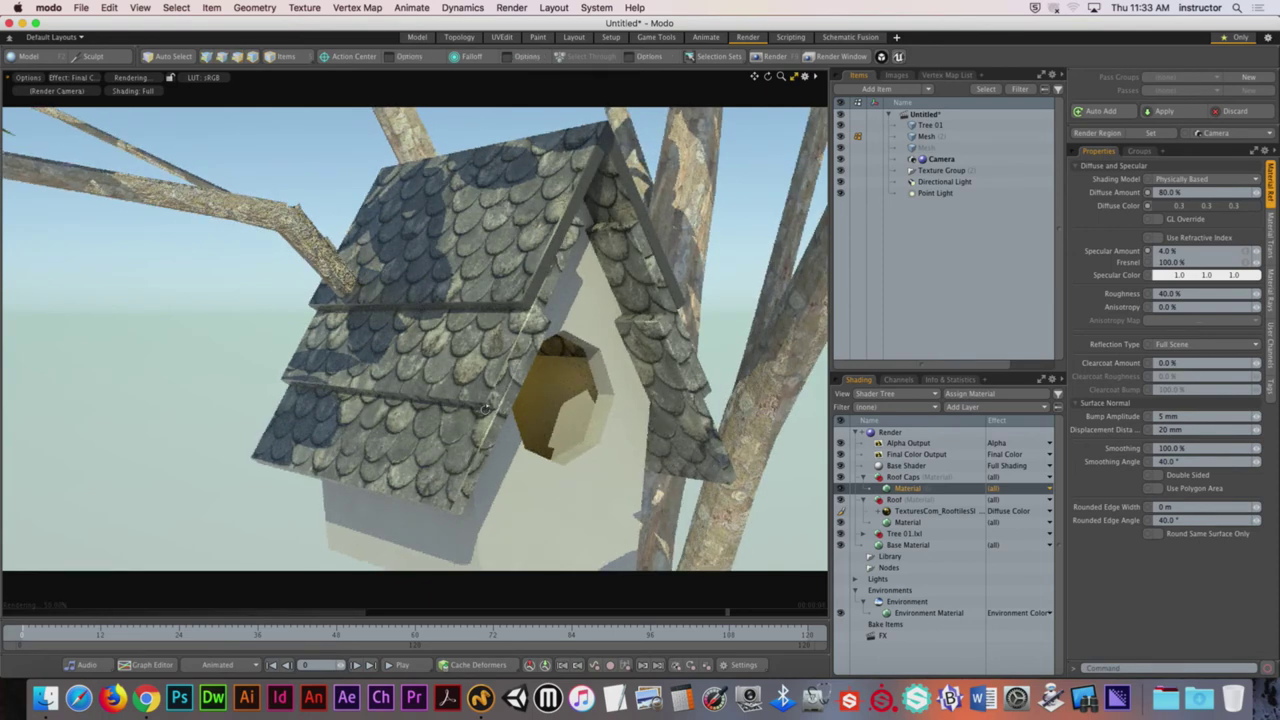
left_click_drag(487, 418, 508, 375, "alt")
key("super+Tab")
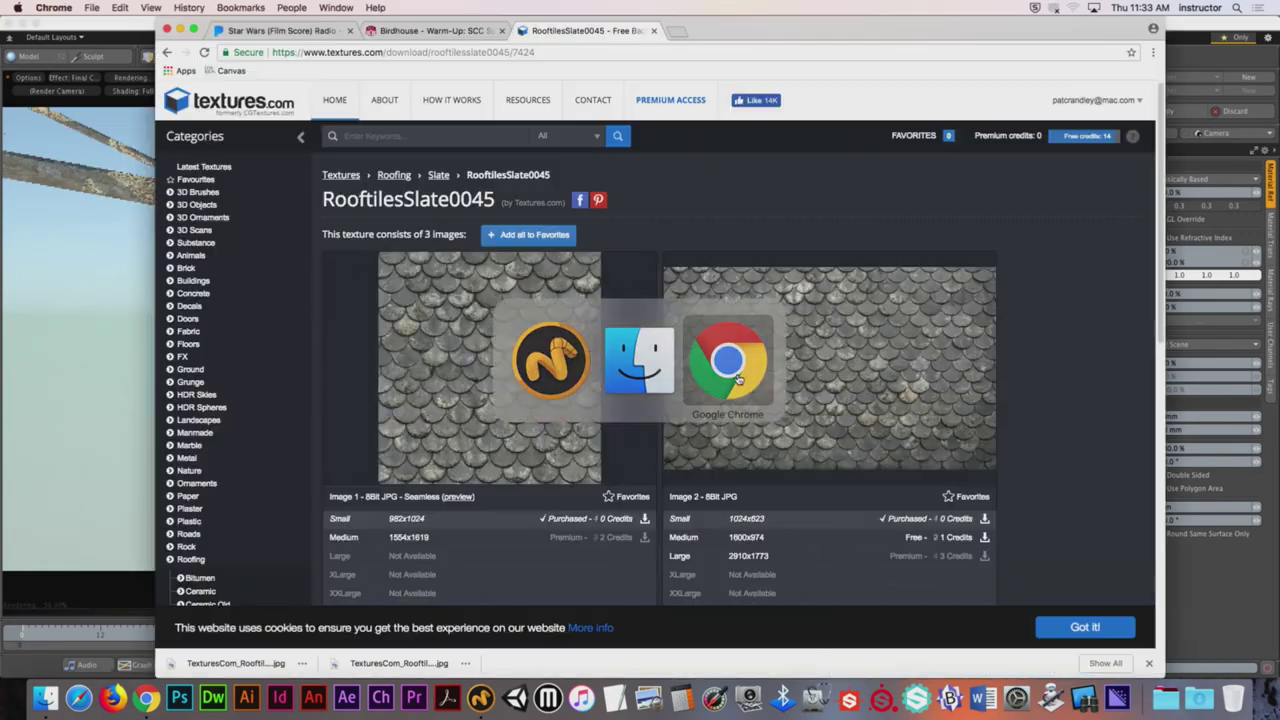
Step: Browse Textures.com to the Wood > Rough category showing seamless textures only
scroll(225, 382, "down", 5)
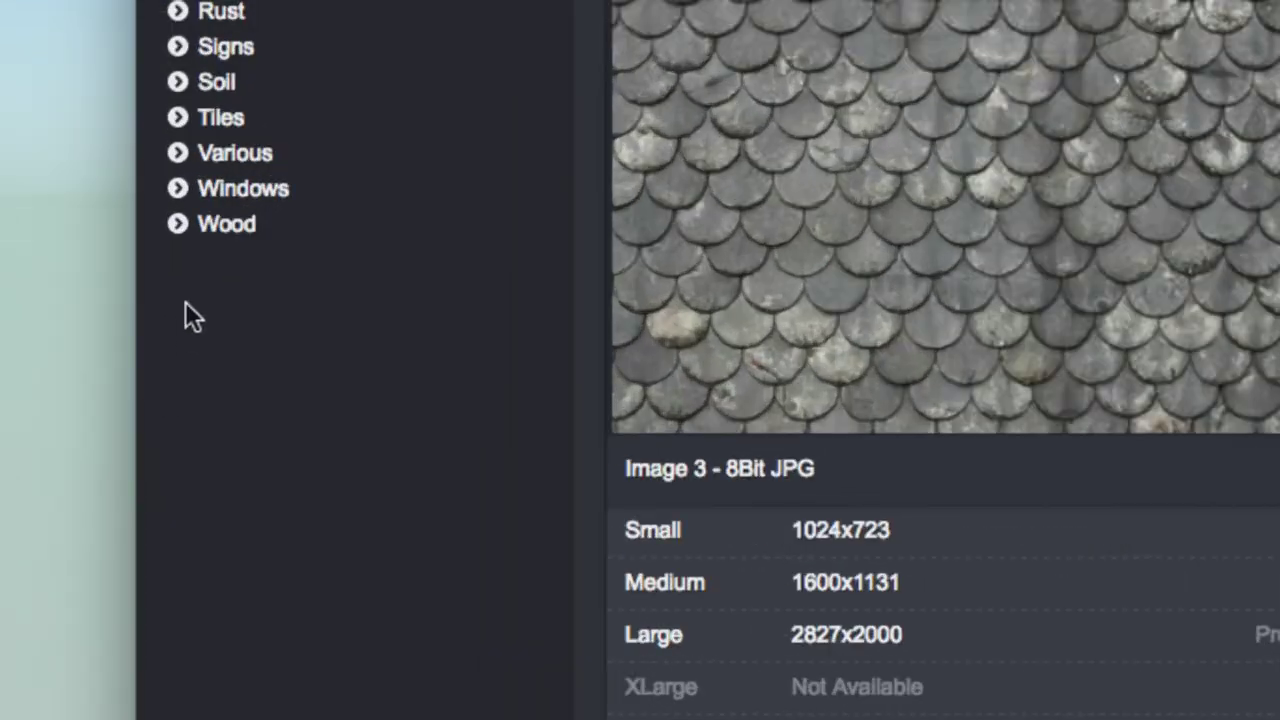
left_click(245, 230)
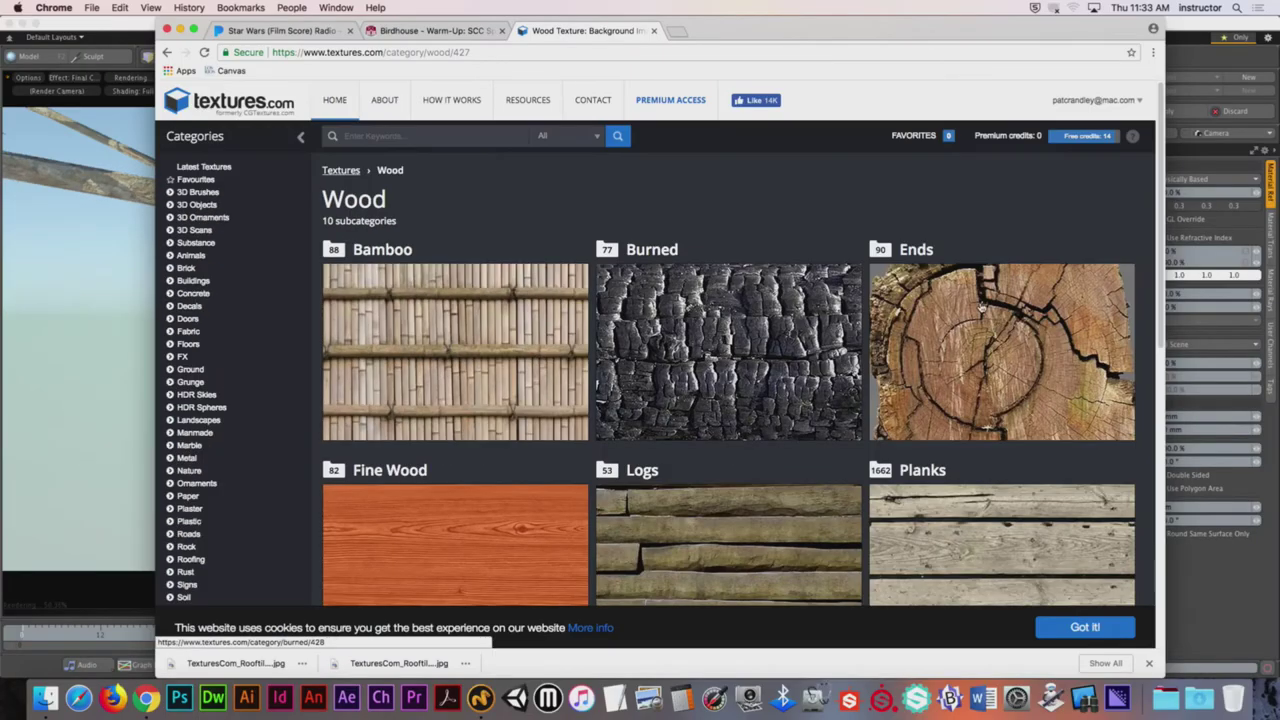
left_click_drag(1163, 200, 1155, 349)
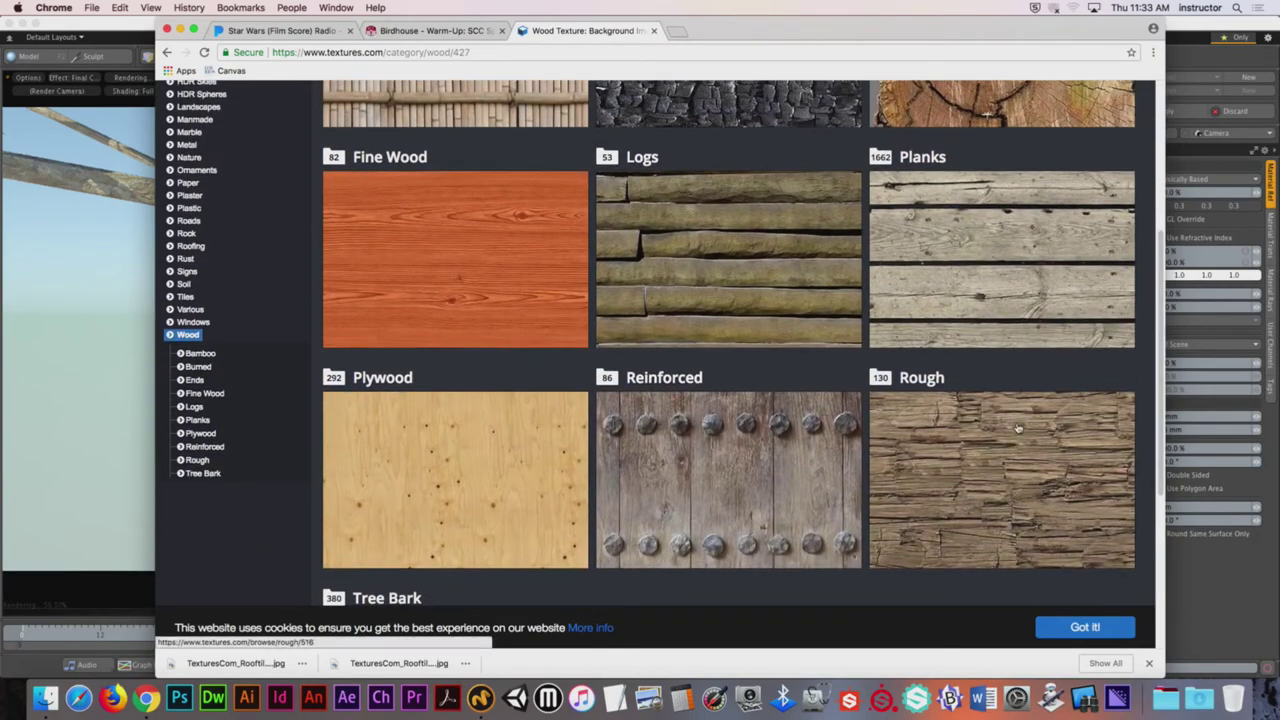
left_click(893, 366)
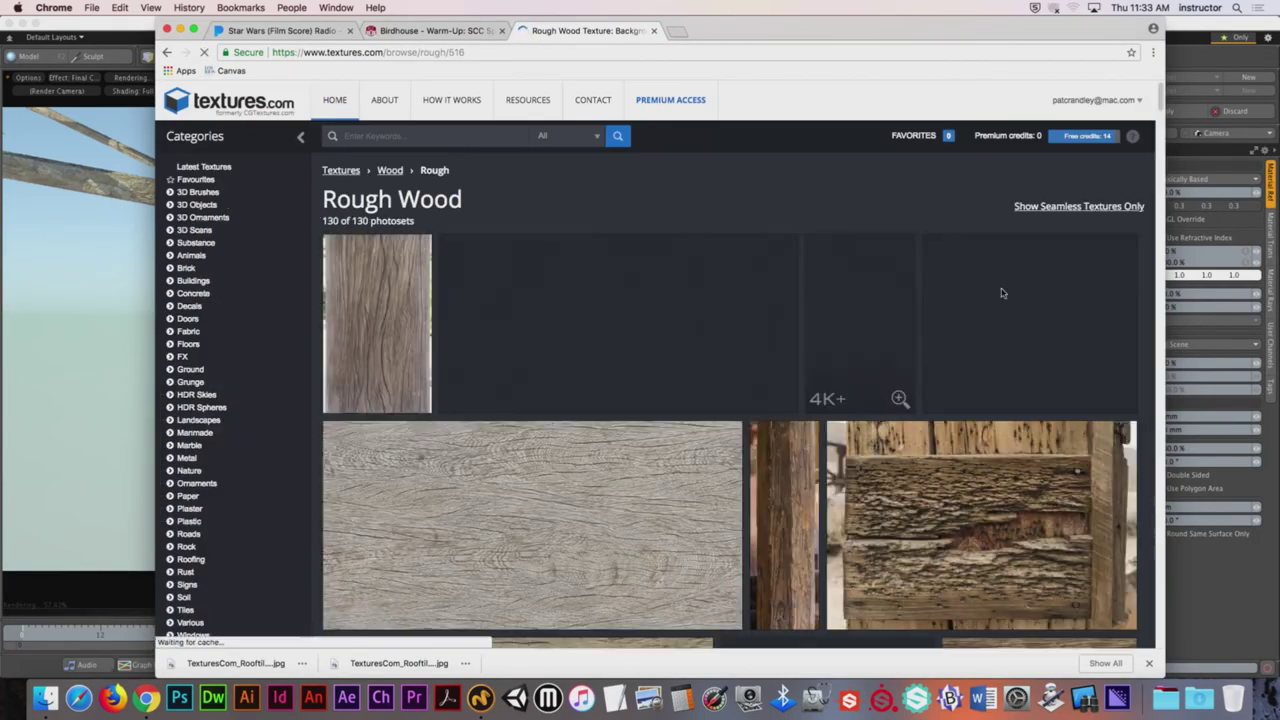
left_click(1079, 206)
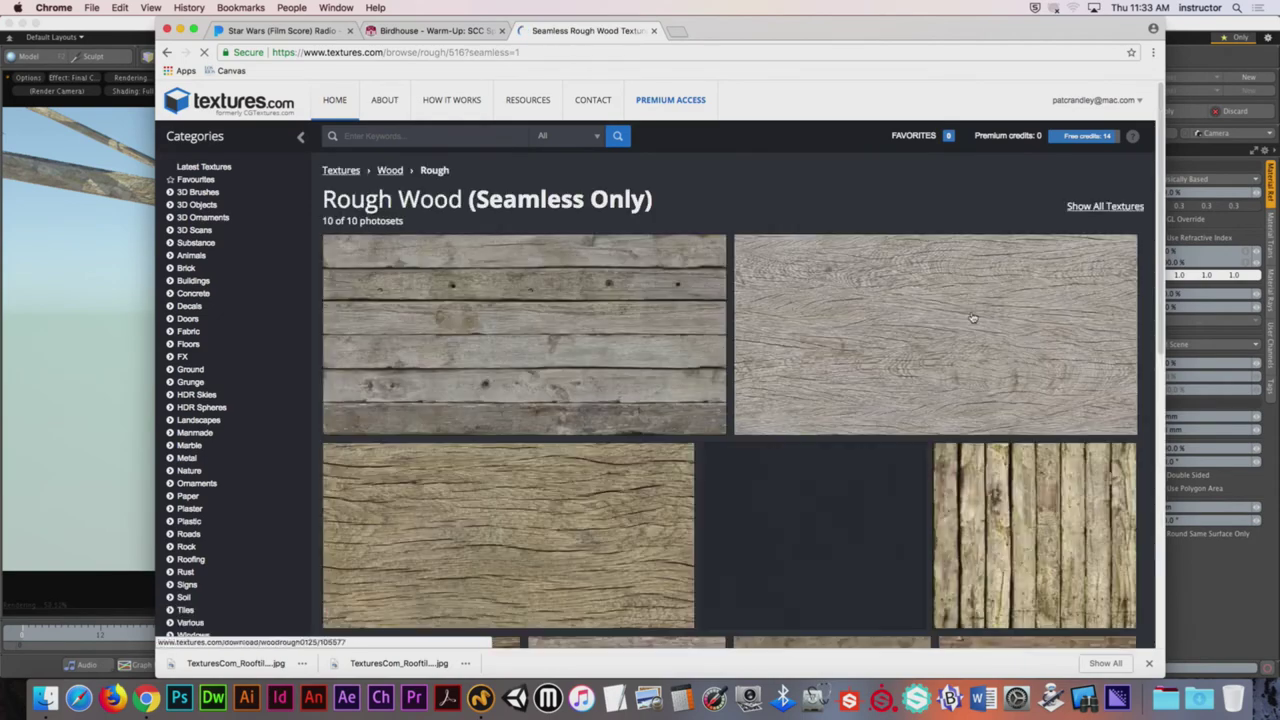
left_click_drag(1155, 278, 1160, 535)
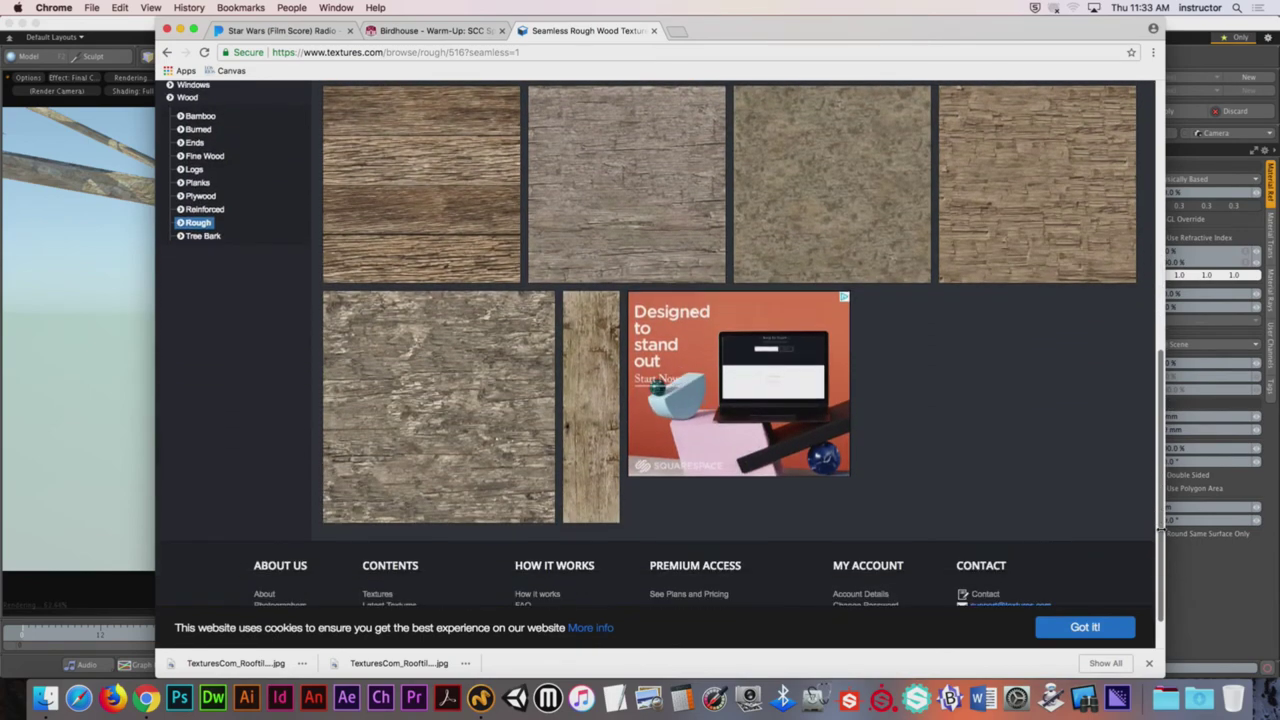
Step: Download WoodRough0023 at Small size and hide Chrome to return to Modo
left_click(600, 435)
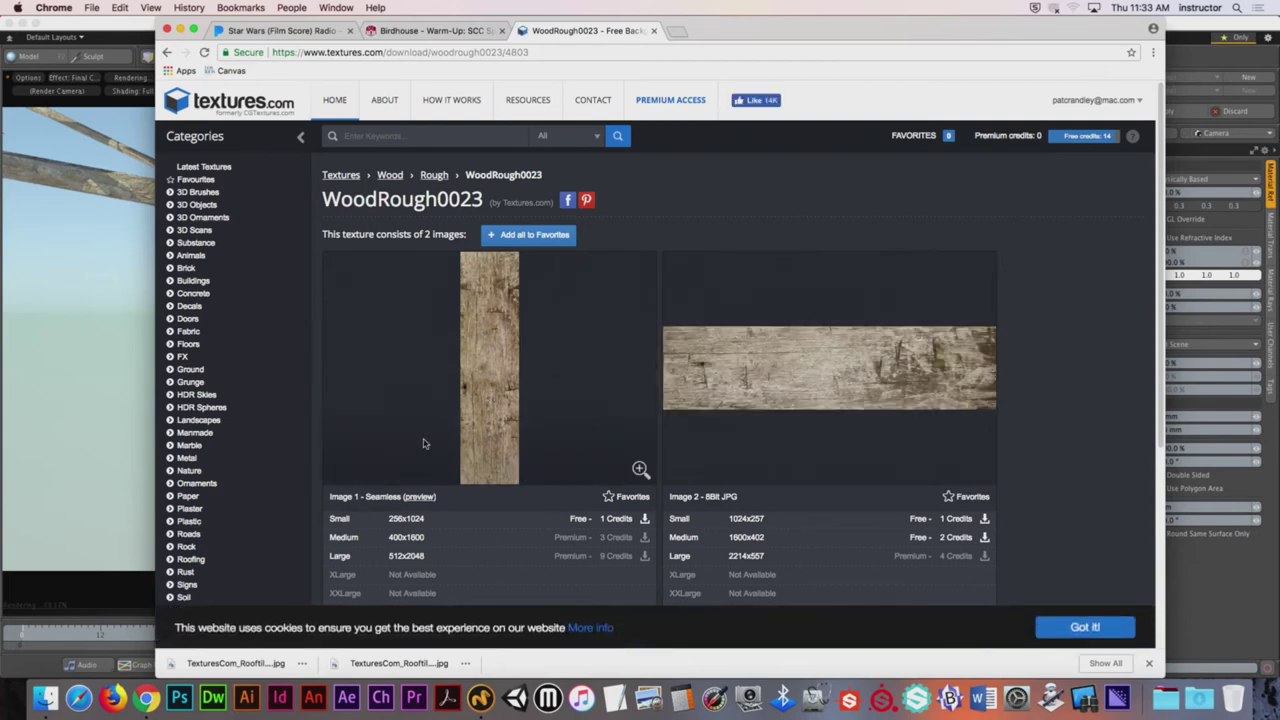
left_click(645, 520)
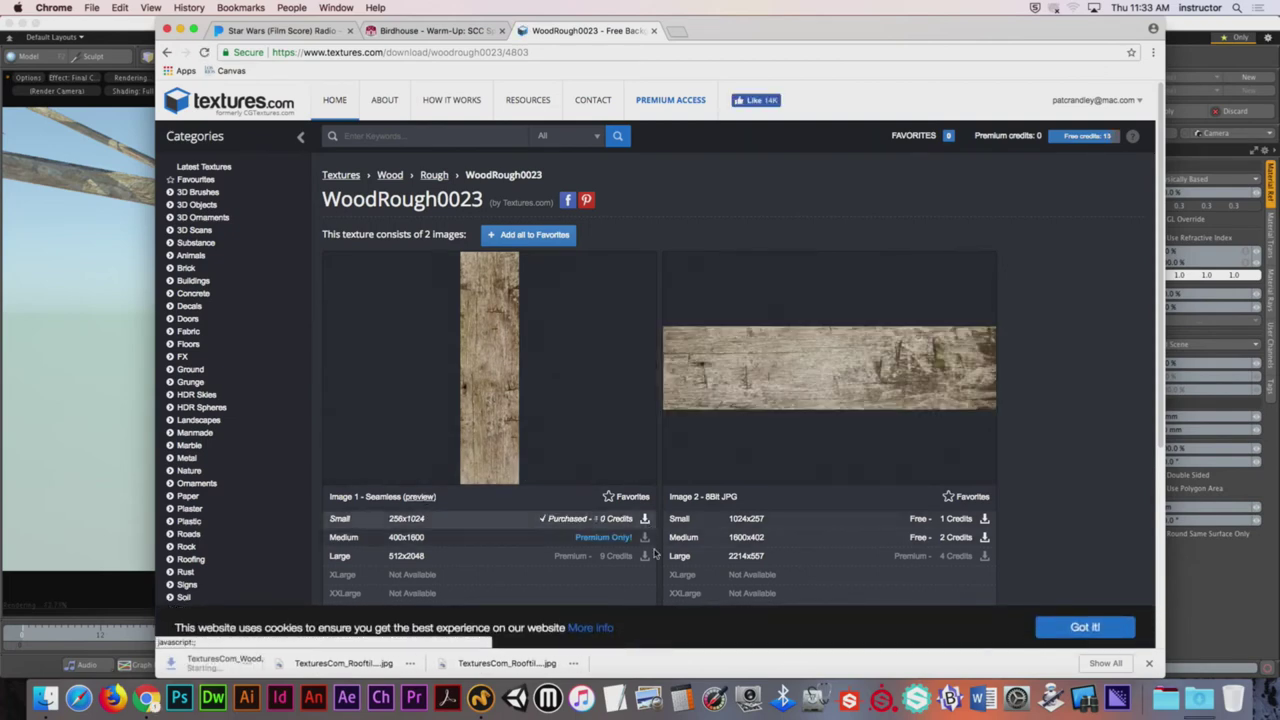
left_click(60, 8)
left_click(121, 120)
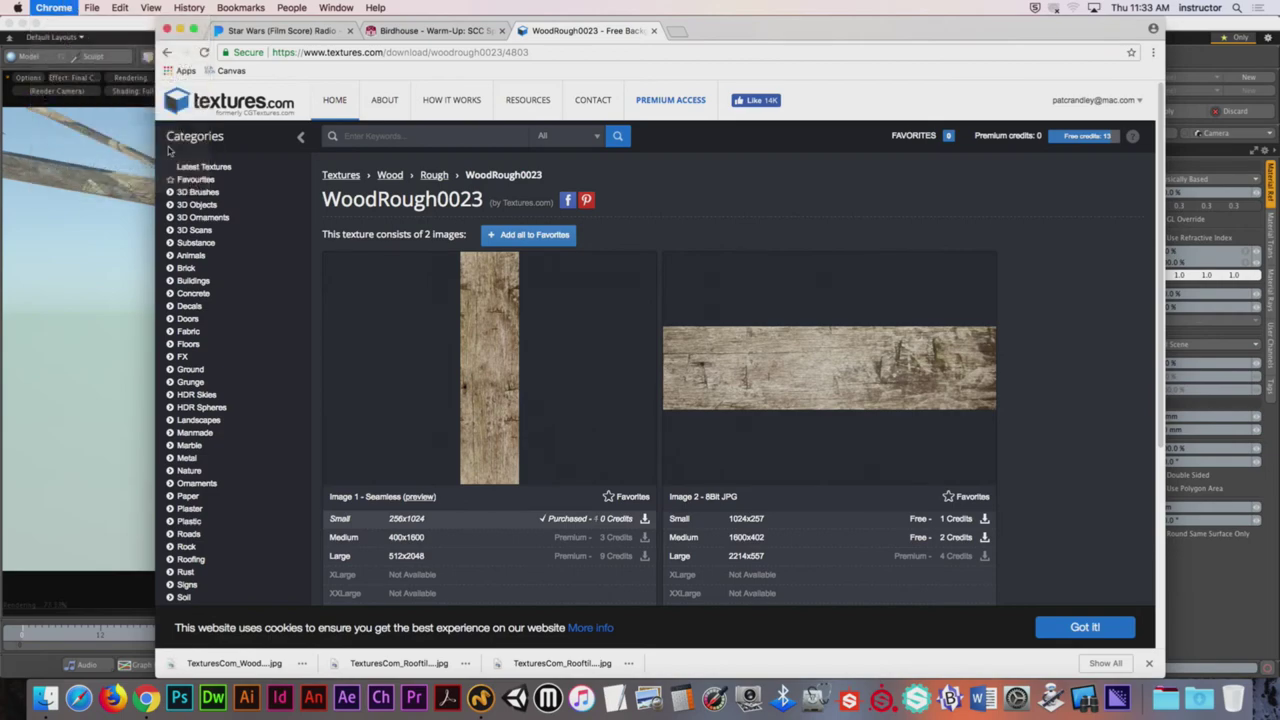
left_click(50, 8)
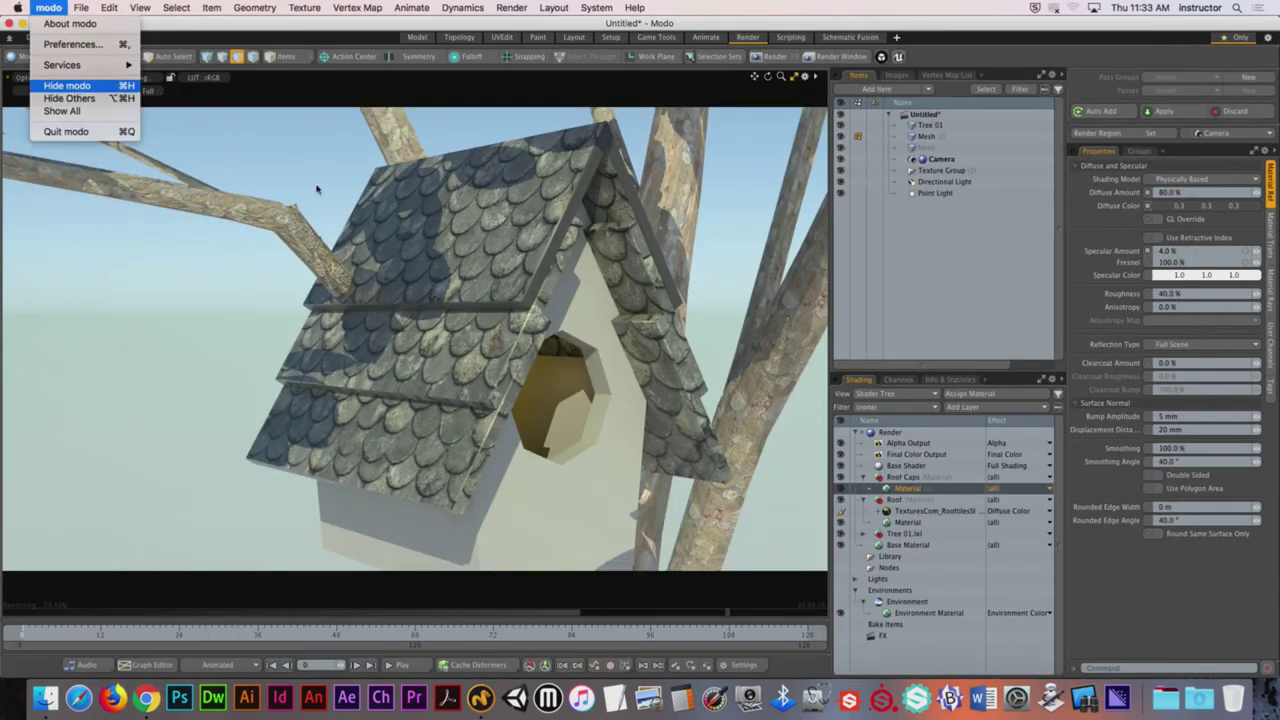
Step: Move the WoodRough0023 JPG from Downloads onto the desktop, then reselect Roof Caps in Modo's Shader Tree
left_click(80, 86)
left_click(1185, 385)
left_click(1198, 700)
left_click_drag(1210, 615, 1072, 48)
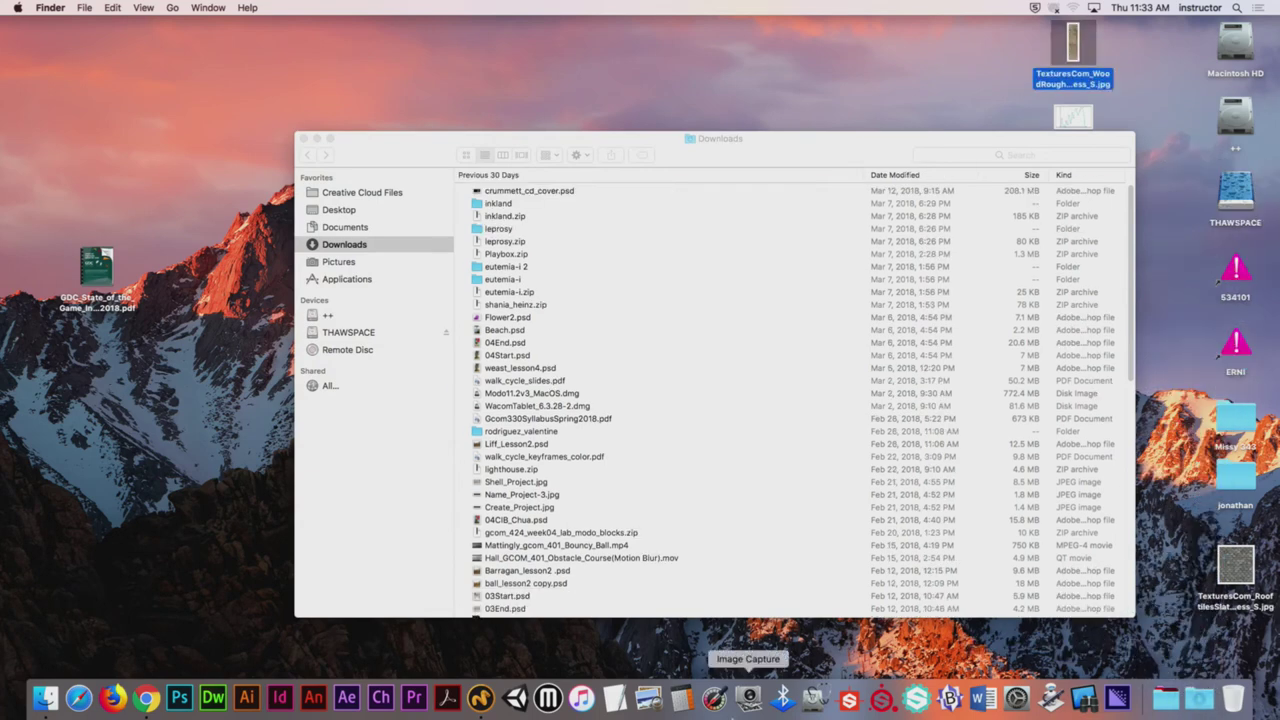
left_click(480, 700)
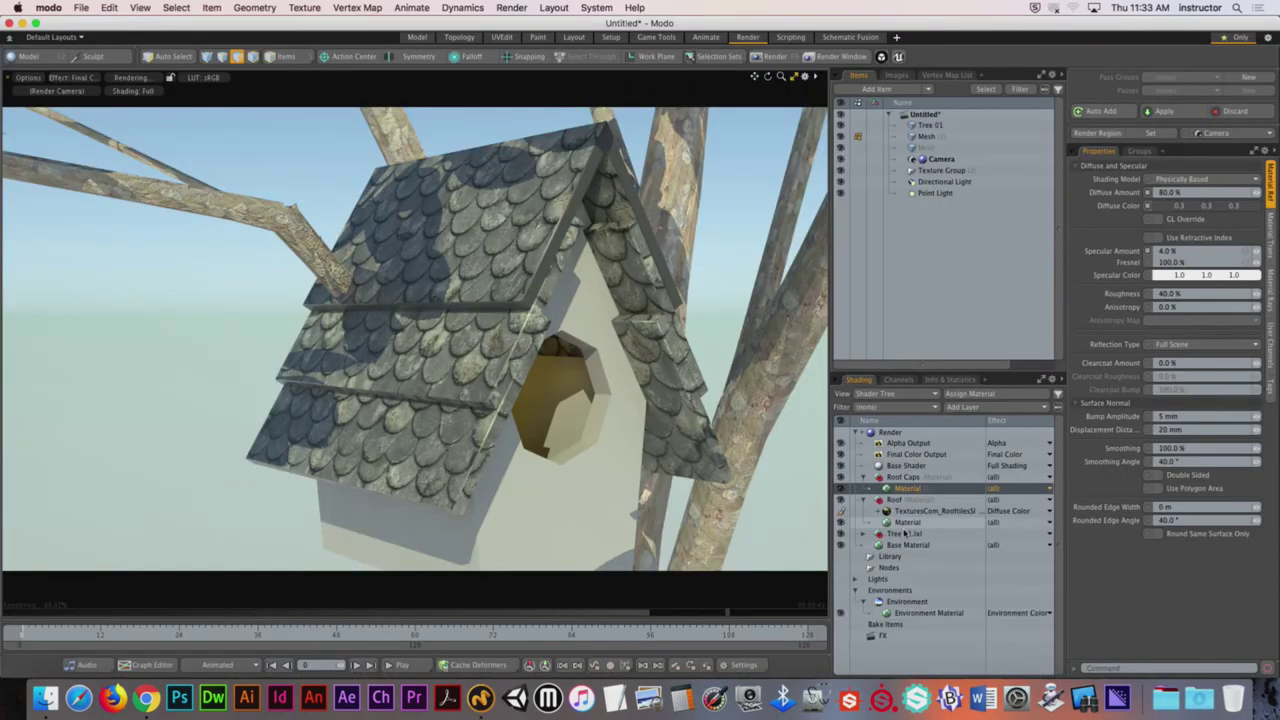
left_click(903, 477)
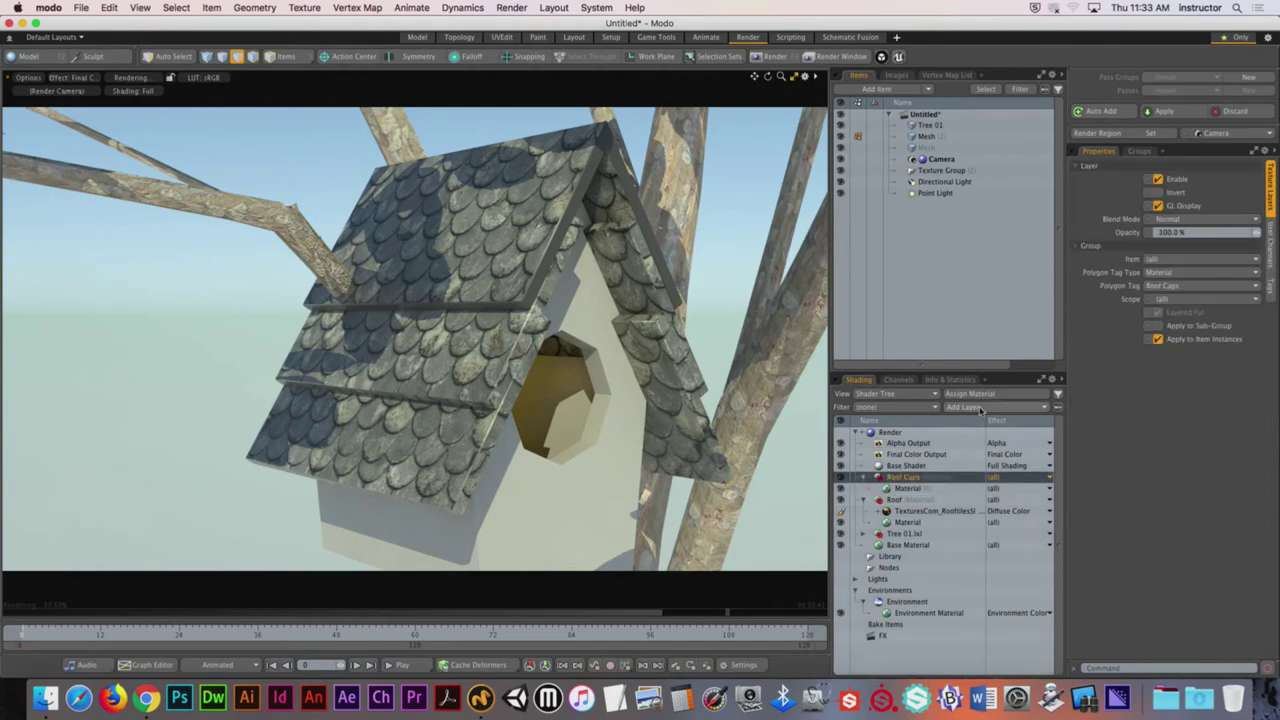
Step: Add the WoodRough0023 JPG as an image map layer on the Roof Caps material
left_click(980, 410)
left_click(1048, 481)
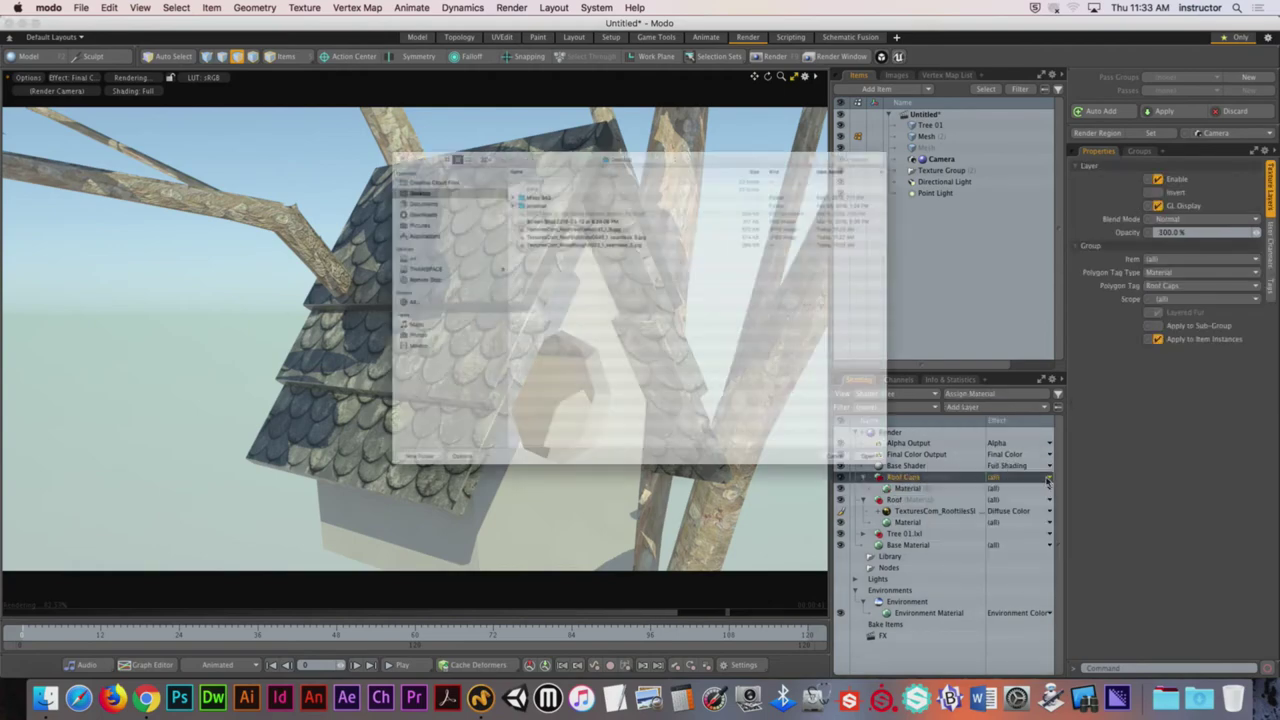
double_click(548, 207)
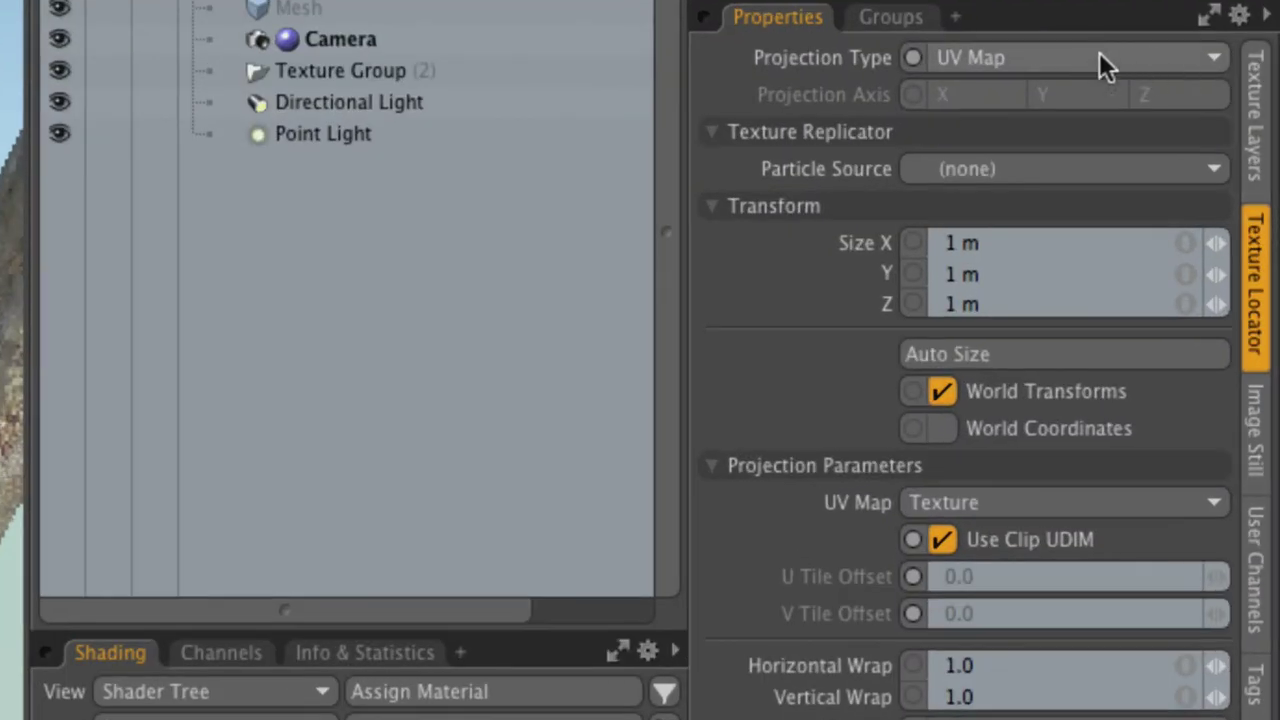
Step: Size the wood texture to 292 mm and set its projection to Planar
left_click(1212, 164)
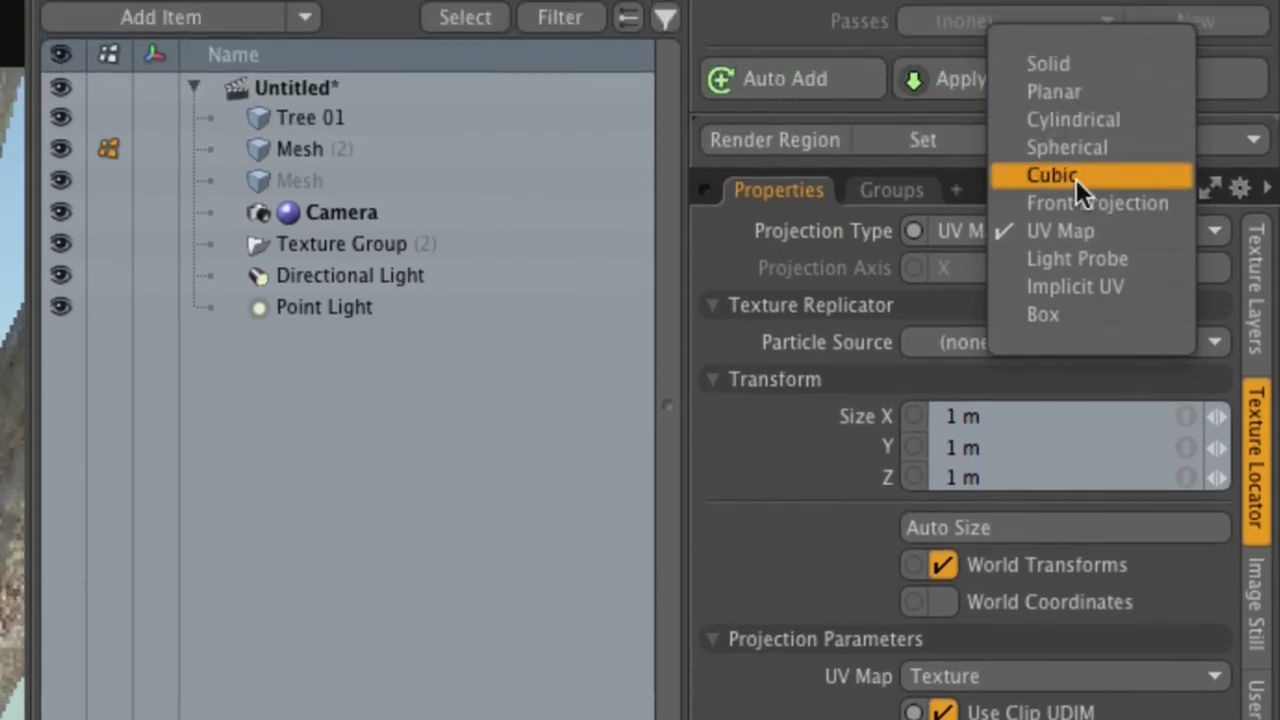
left_click(1076, 179)
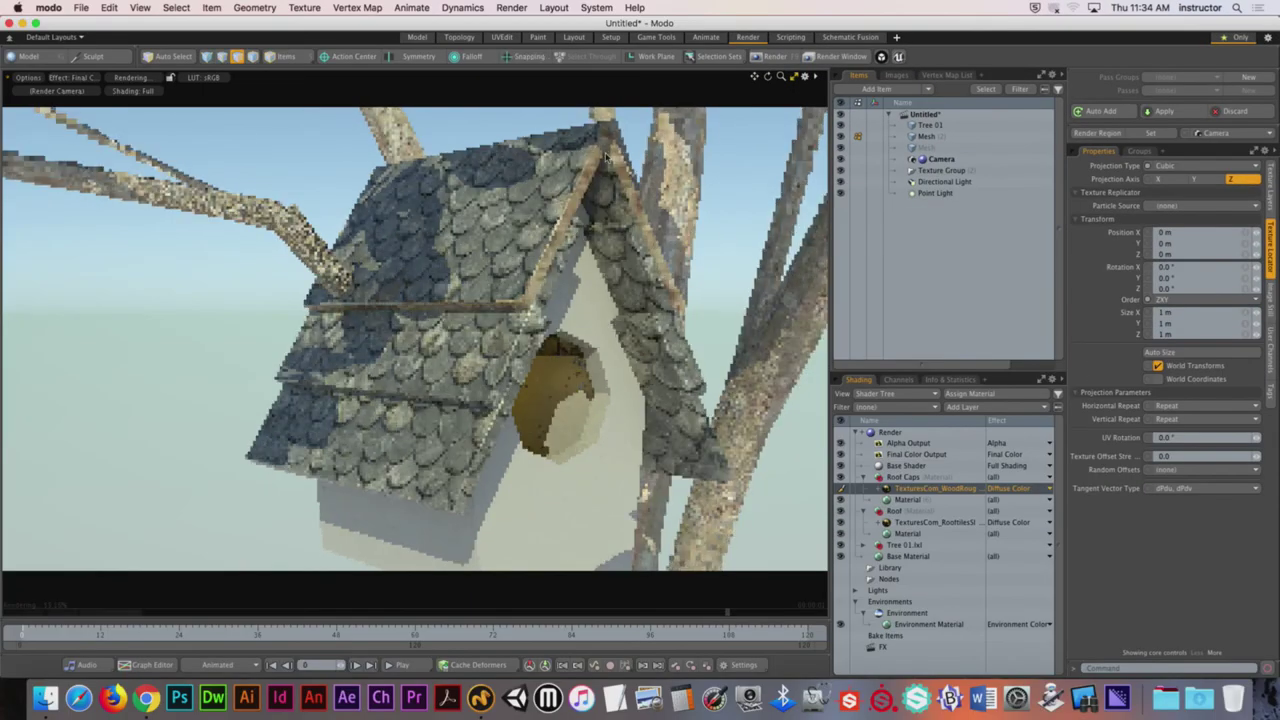
left_click_drag(770, 240, 533, 204, "alt")
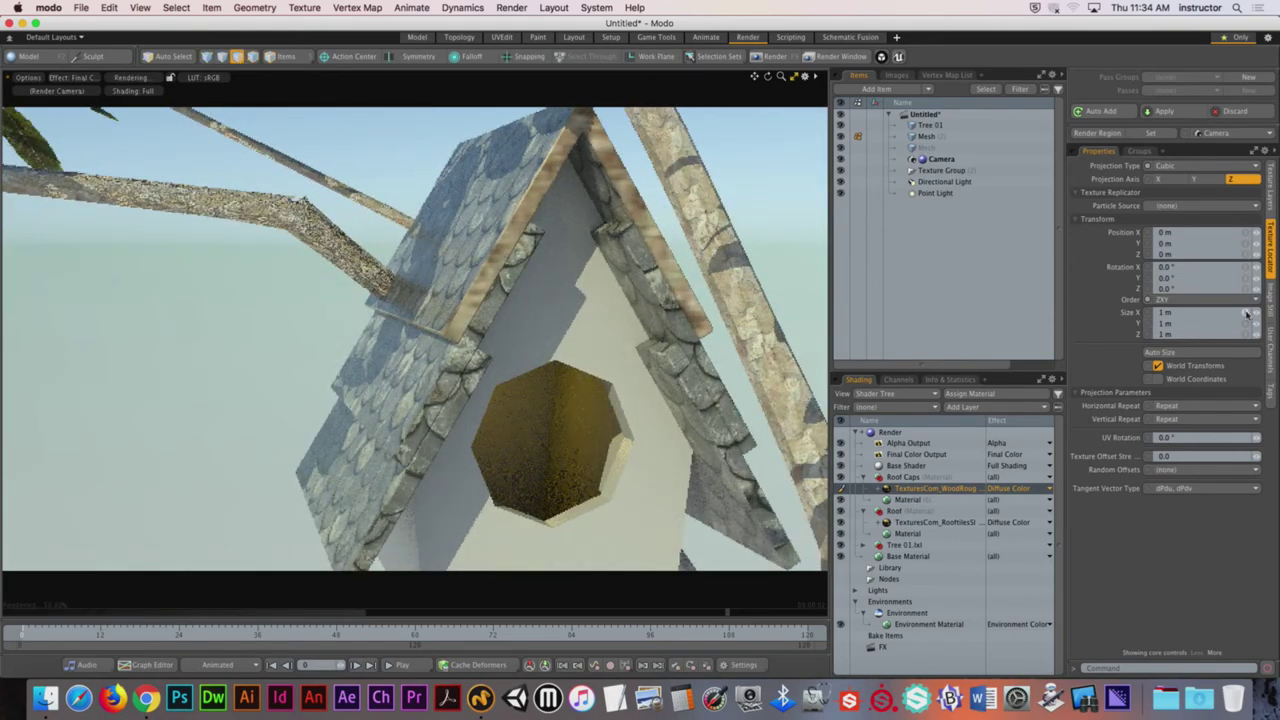
left_click_drag(1257, 316, 1234, 318)
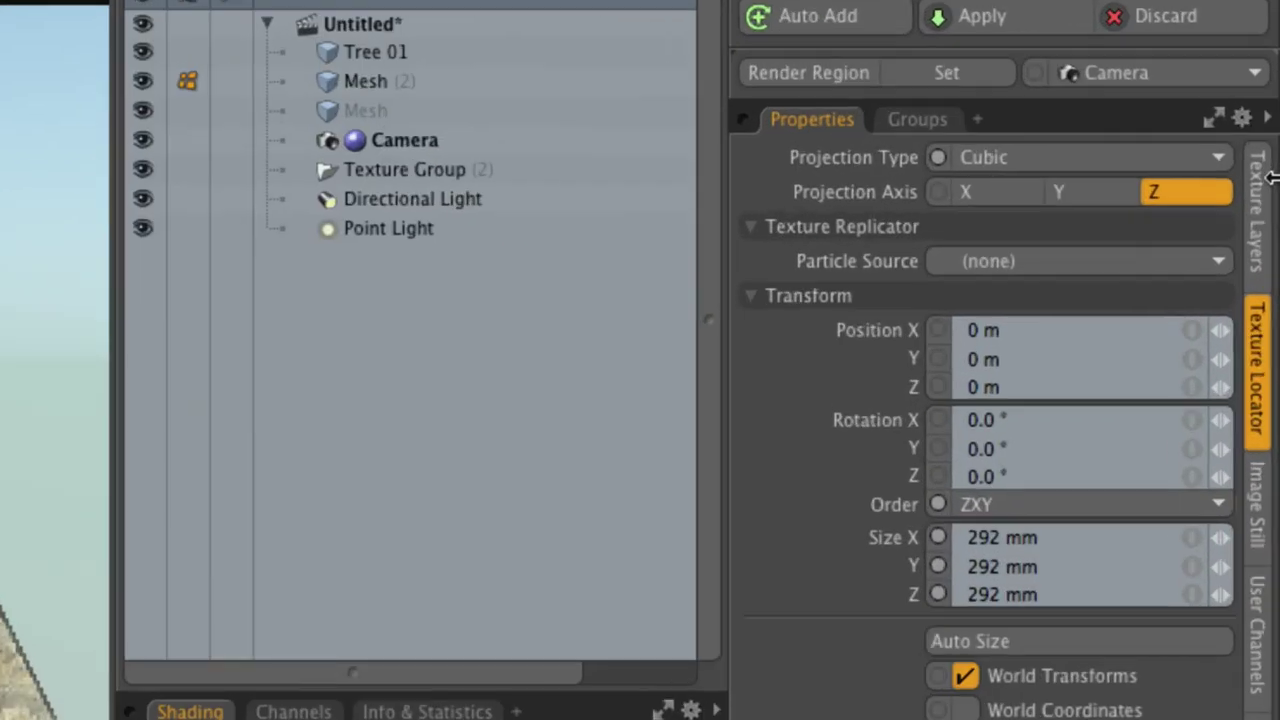
left_click(1202, 164)
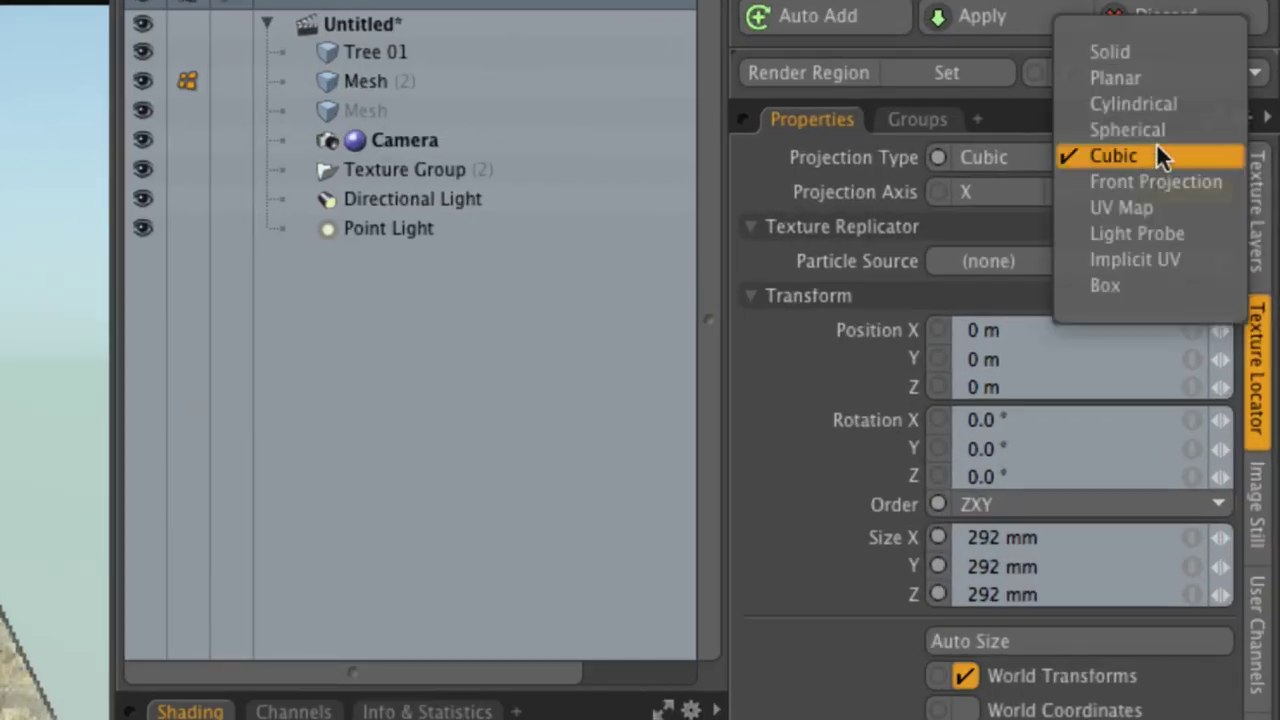
left_click(1161, 80)
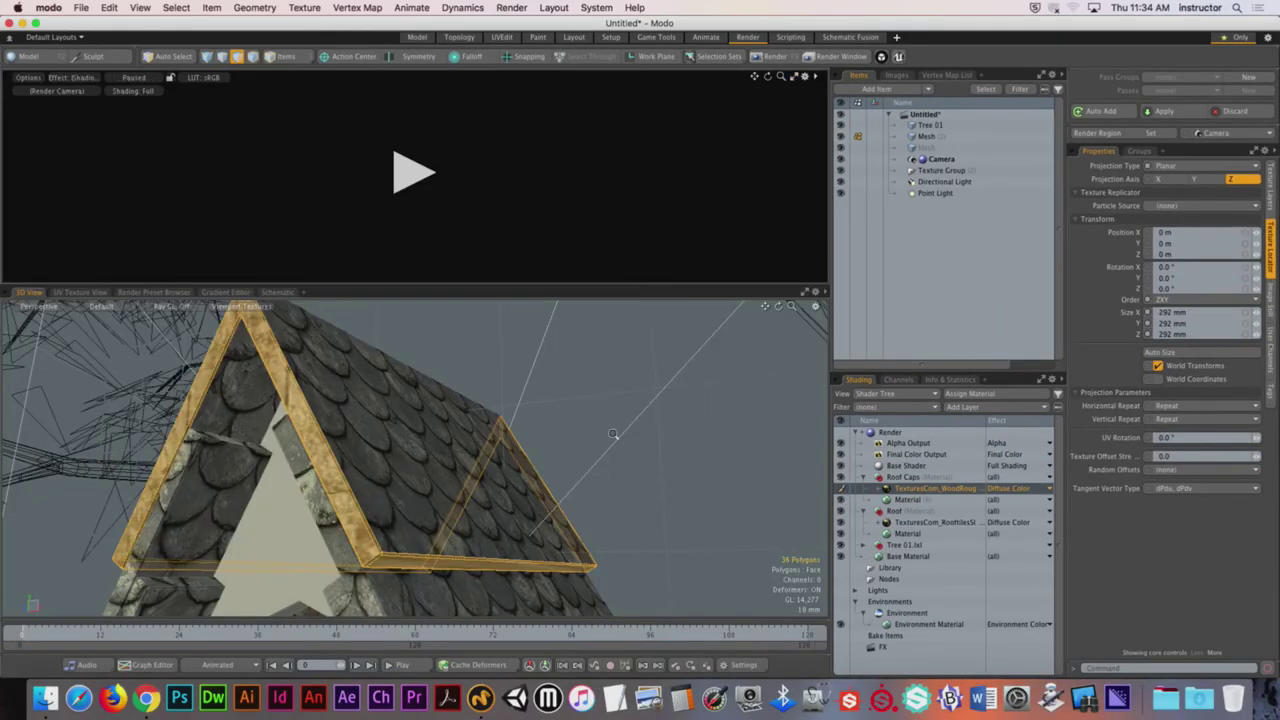
scroll(613, 434, "down", 10)
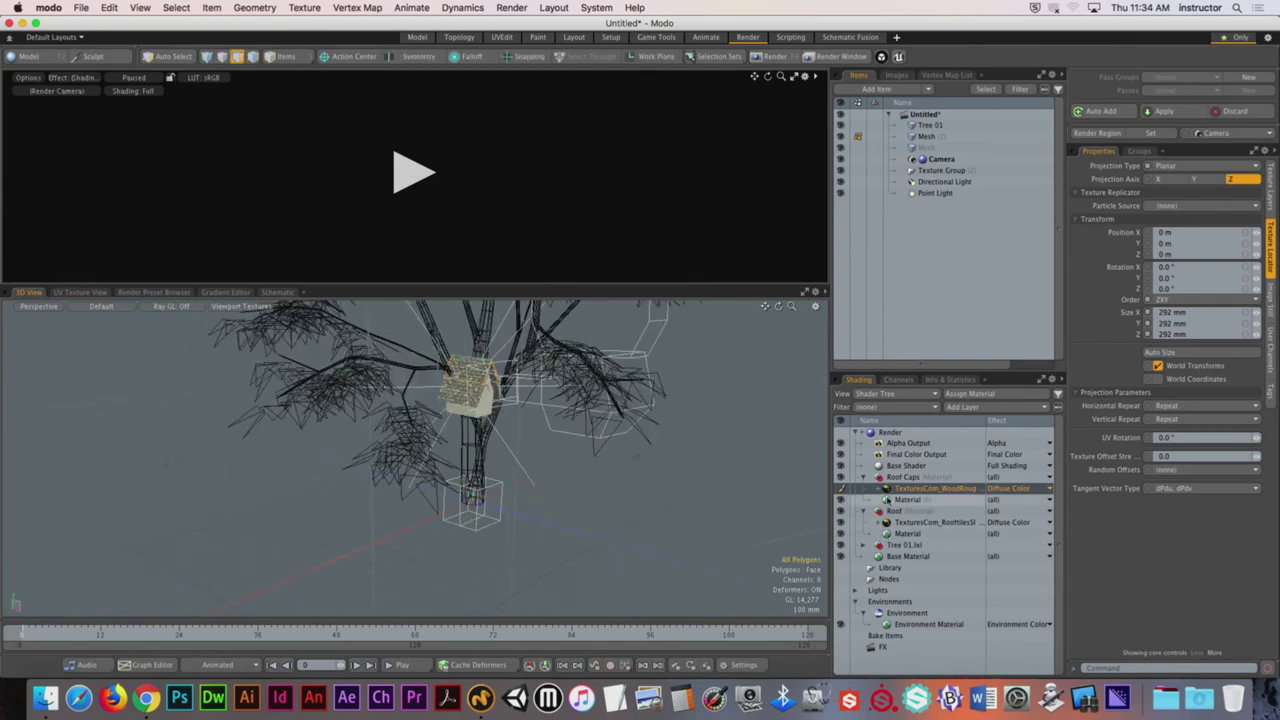
Step: Select the wood texture's locator and start an enlarged render preview
left_click(878, 488)
left_click(930, 499)
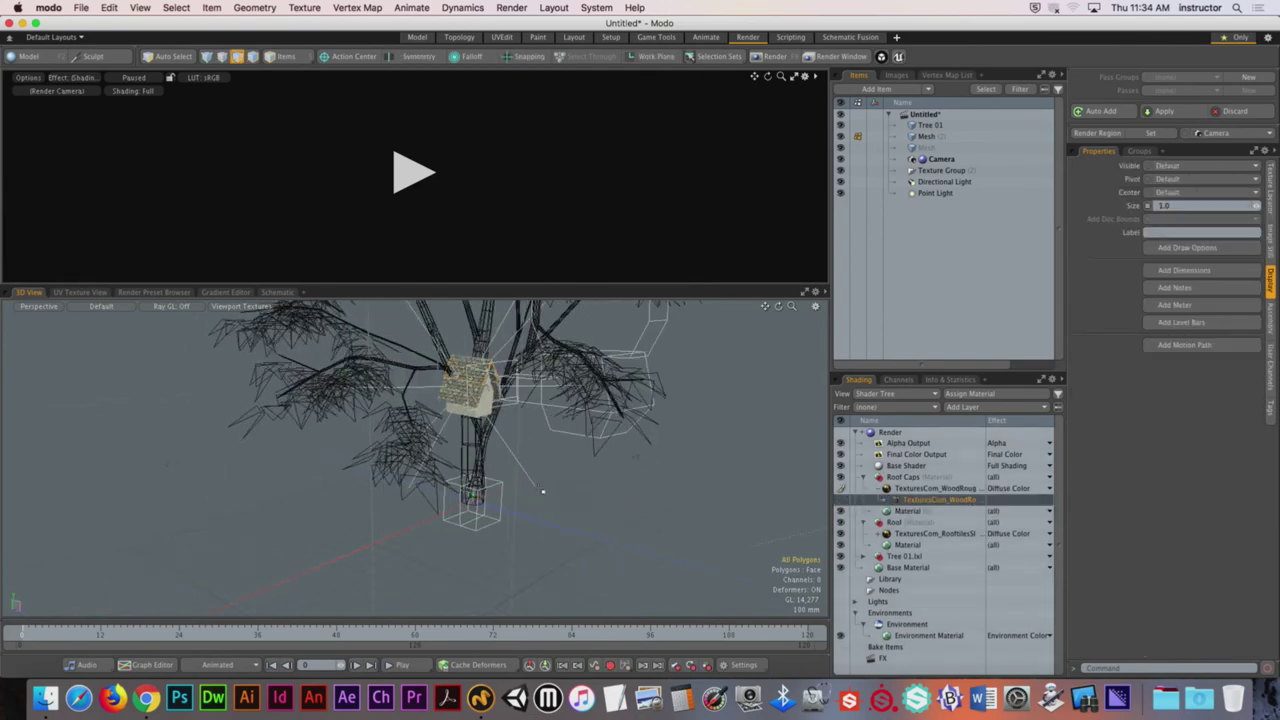
left_click(413, 174)
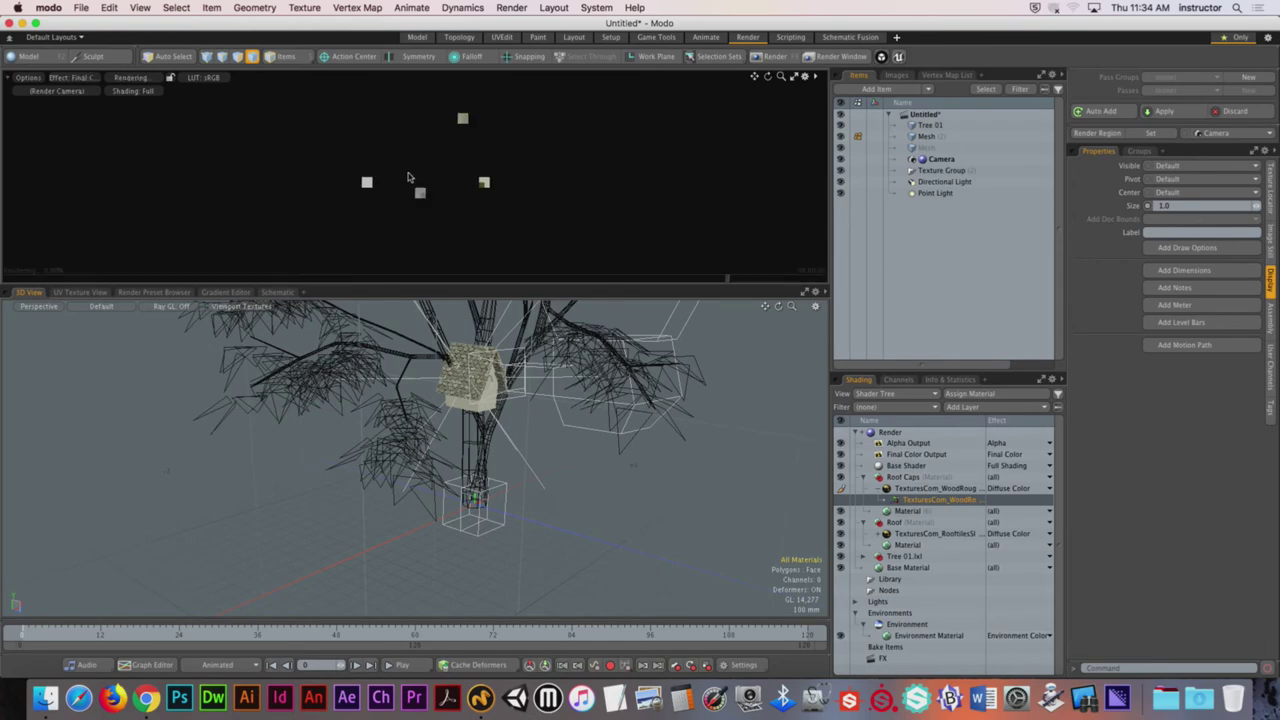
left_click_drag(447, 287, 450, 347)
scroll(490, 565, "up", 3)
scroll(490, 565, "up", 5)
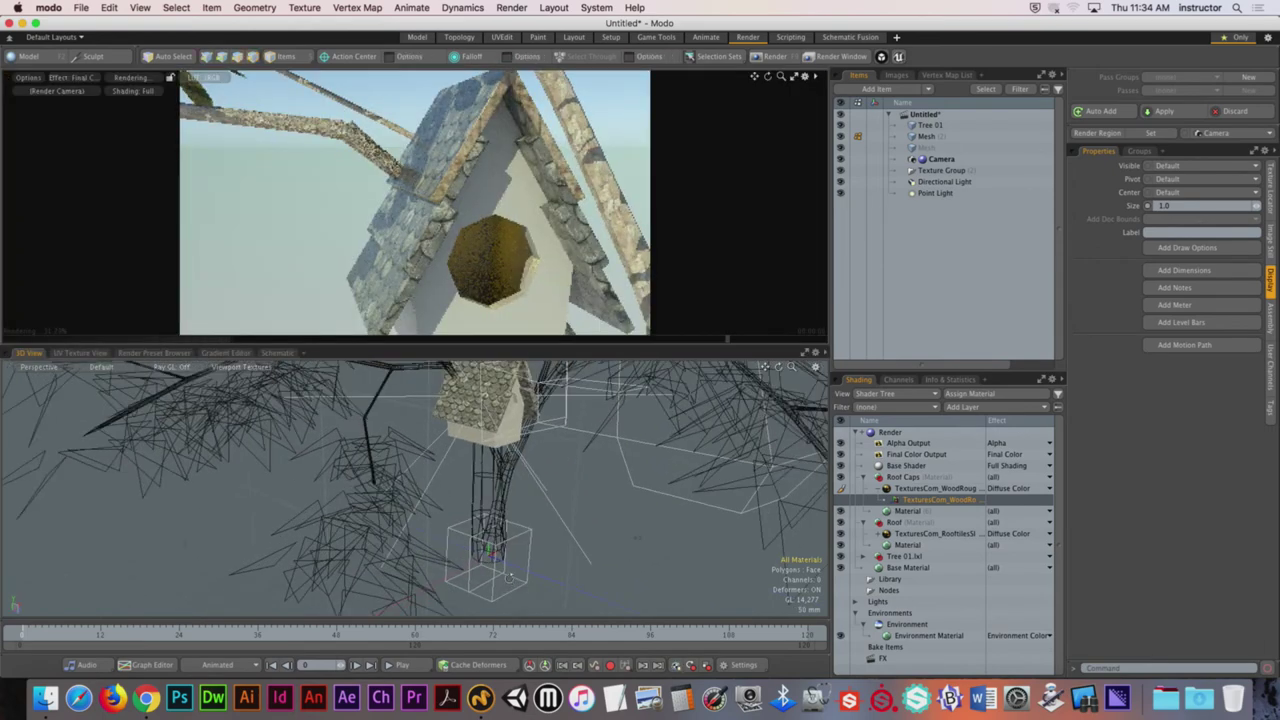
Step: Reselect the wood texture locator and toggle its transform handles while orbiting the view
key("y")
key("space")
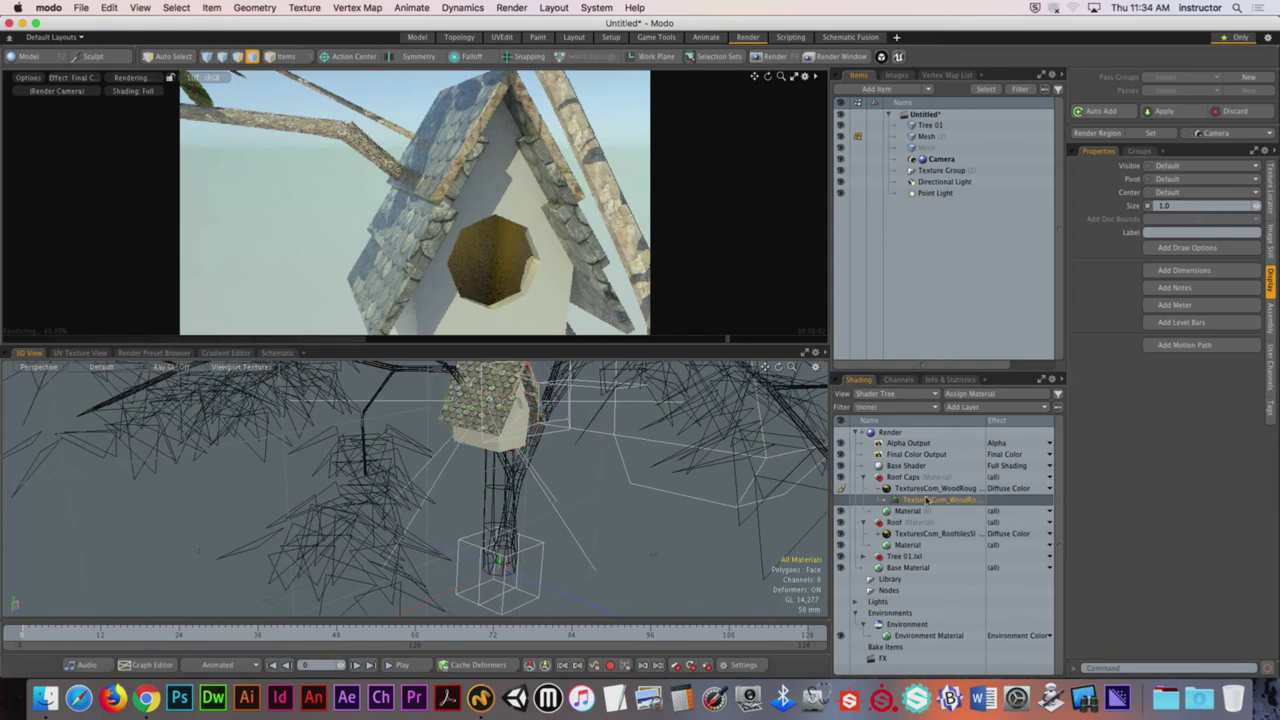
left_click(916, 489)
left_click(916, 500)
left_click_drag(690, 470, 470, 400, "alt")
key("y")
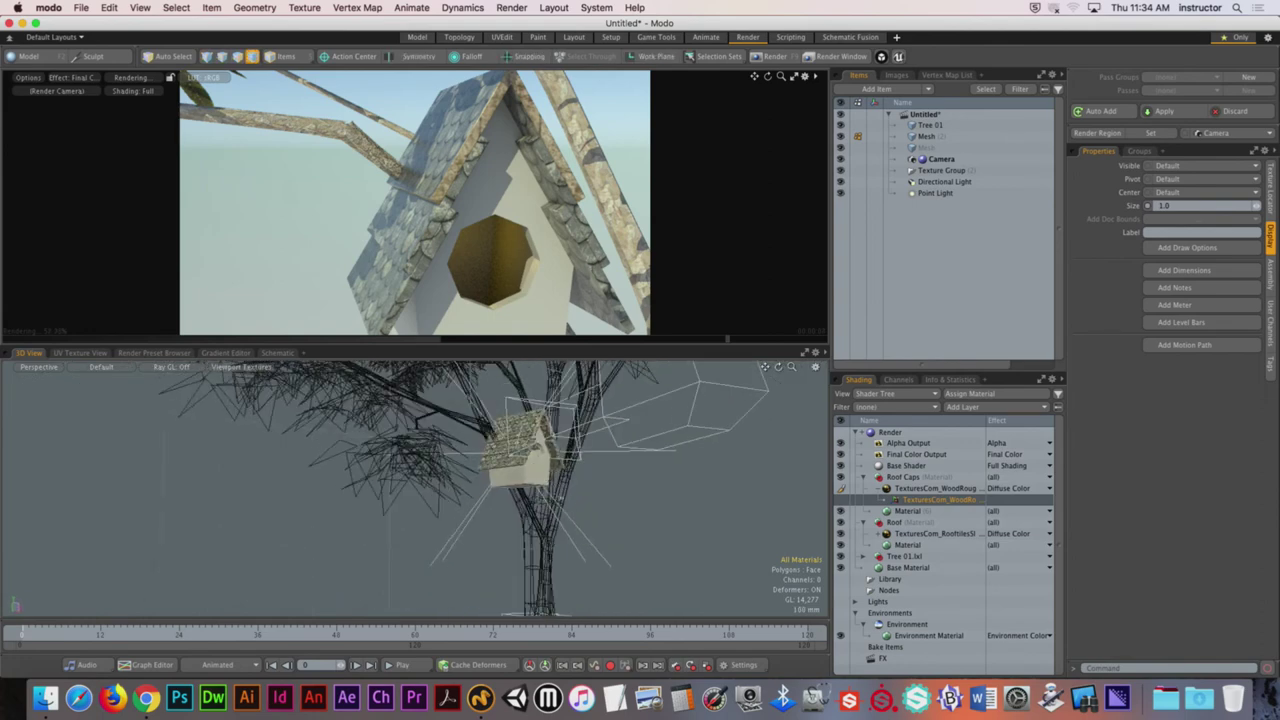
left_click_drag(800, 515, 667, 541, "alt")
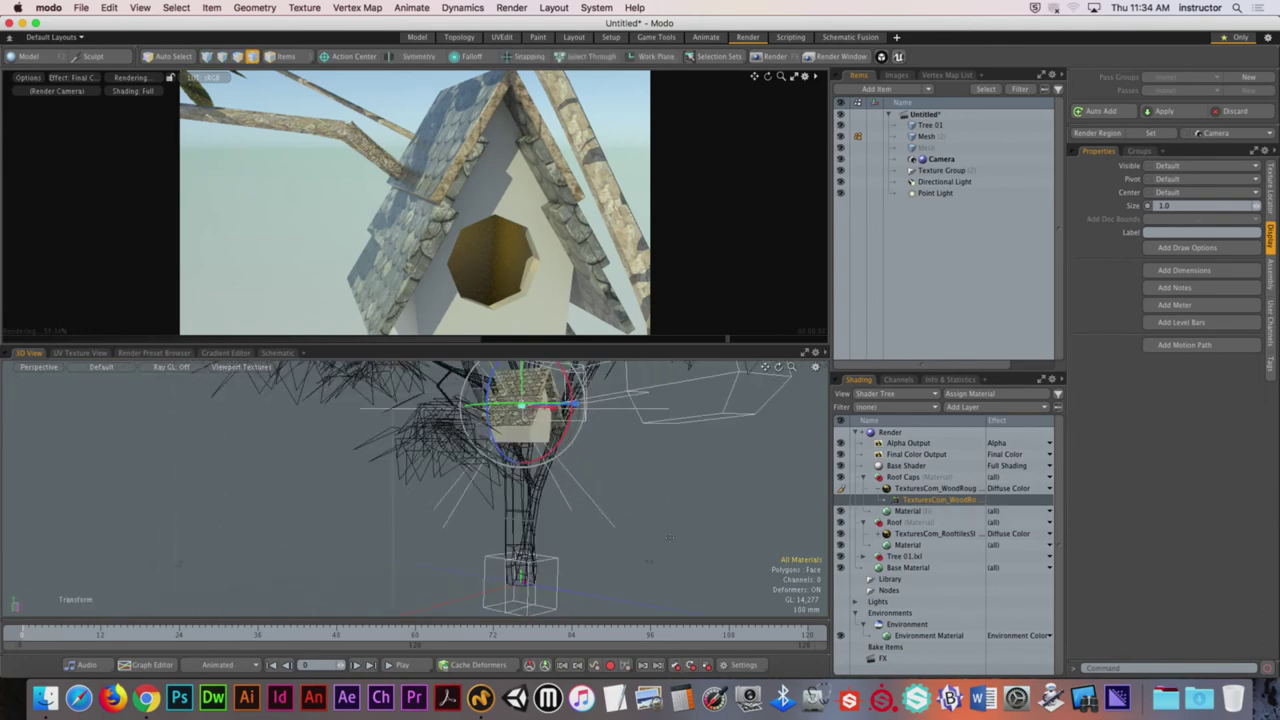
key("5")
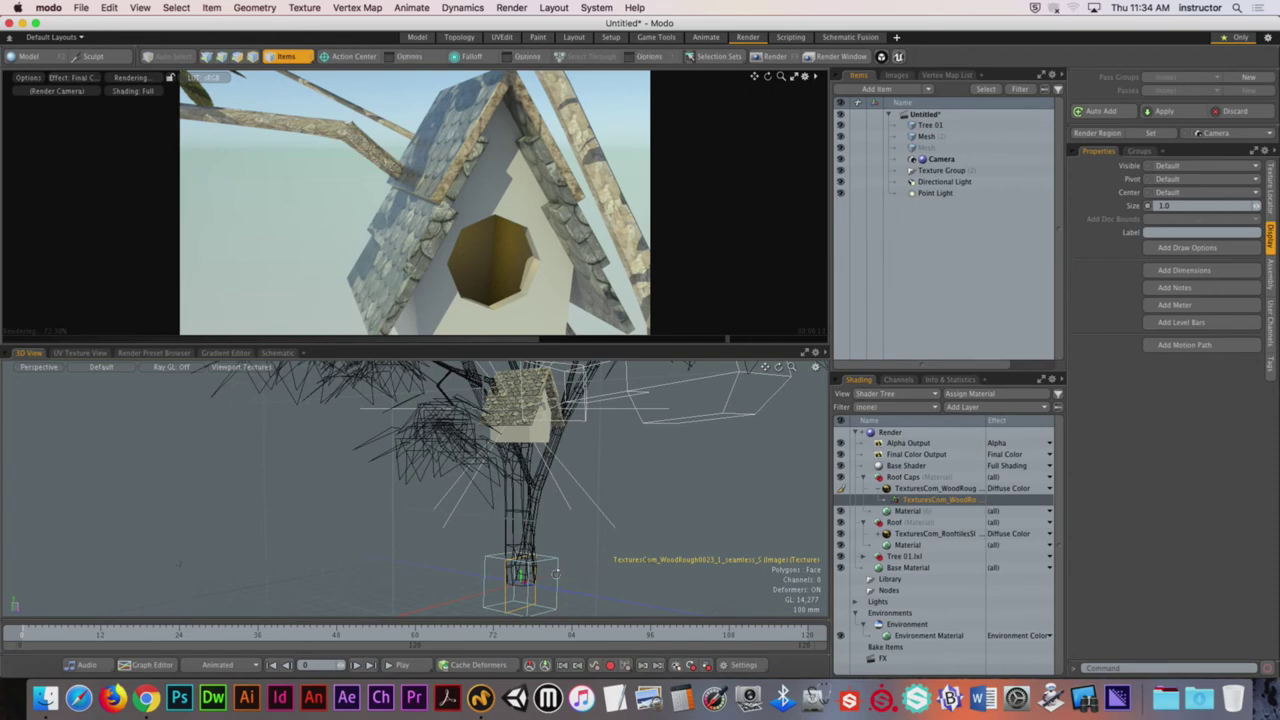
Step: Select the WoodRough texture placement box in the viewport
scroll(557, 572, "up", 5)
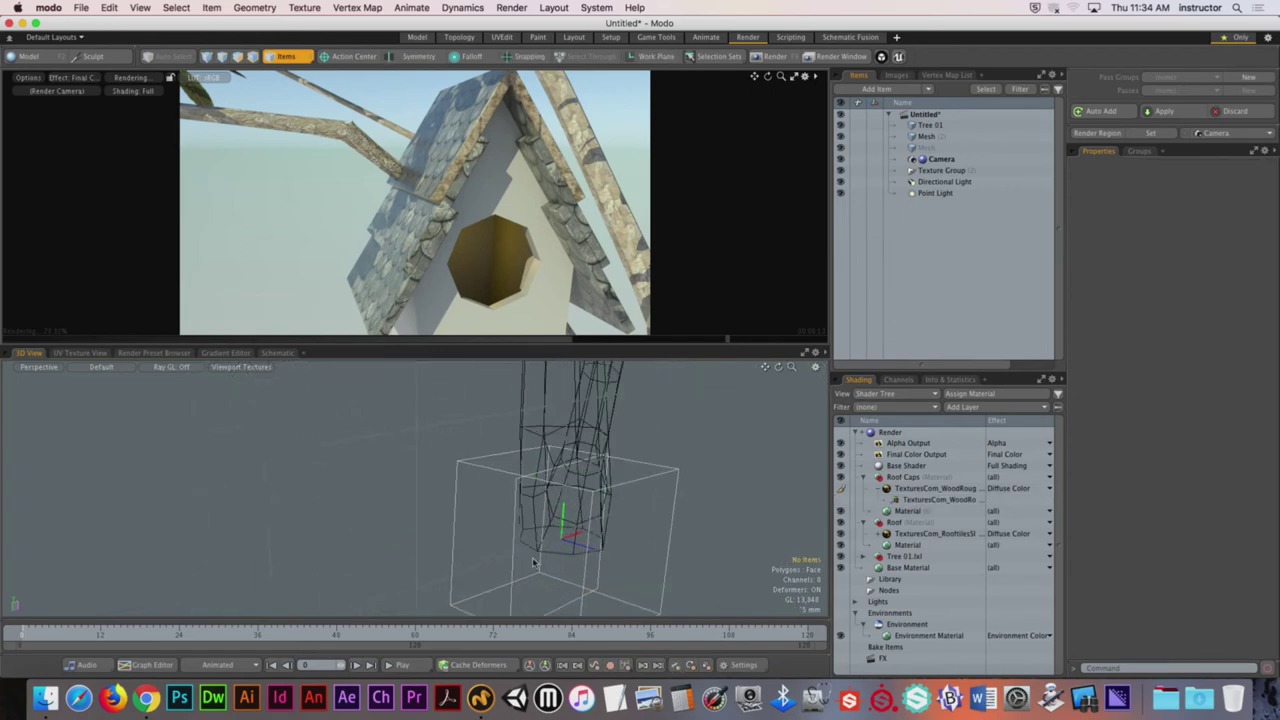
left_click(519, 551)
scroll(493, 489, "down", 1)
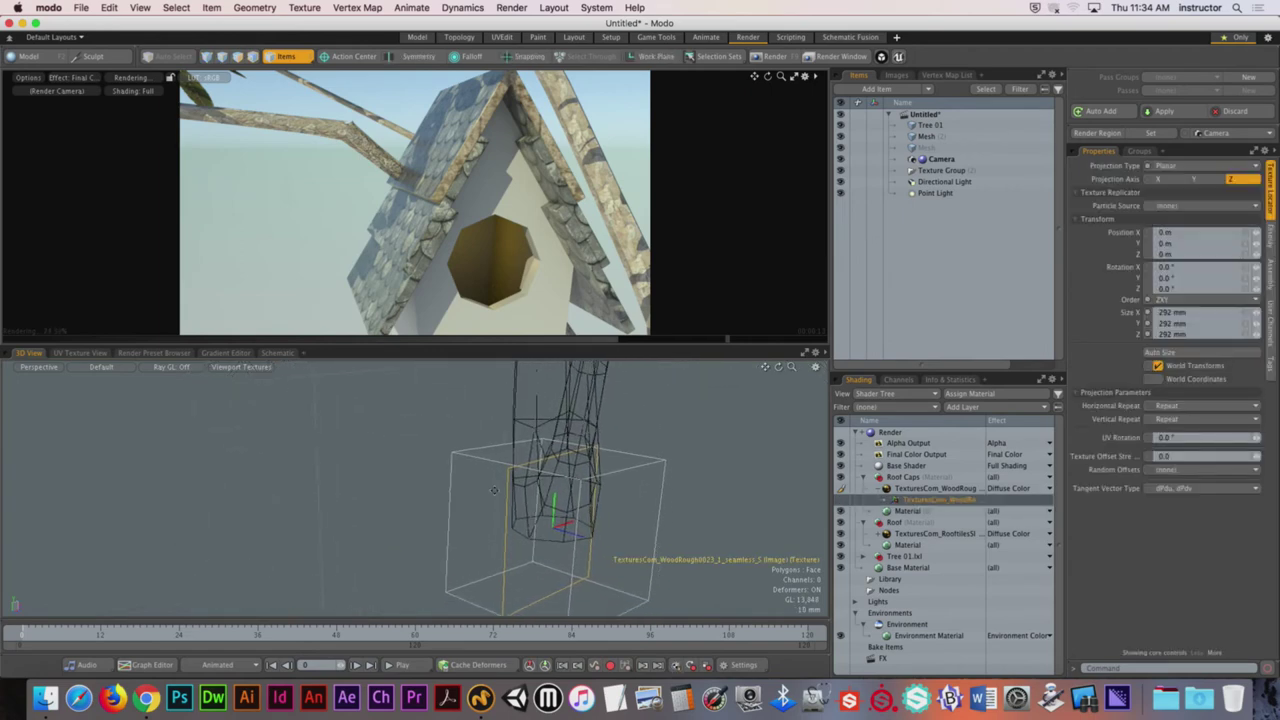
left_click_drag(571, 585, 383, 503, "alt")
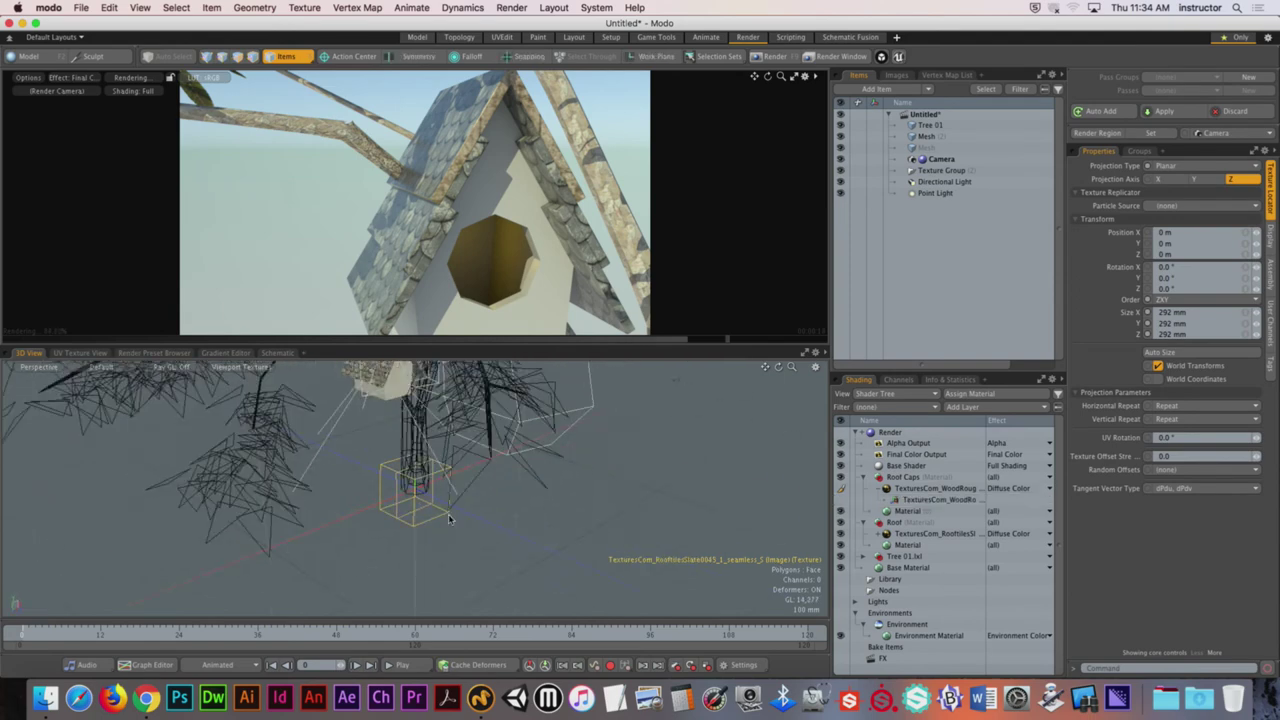
left_click(398, 503)
scroll(454, 521, "up", 3)
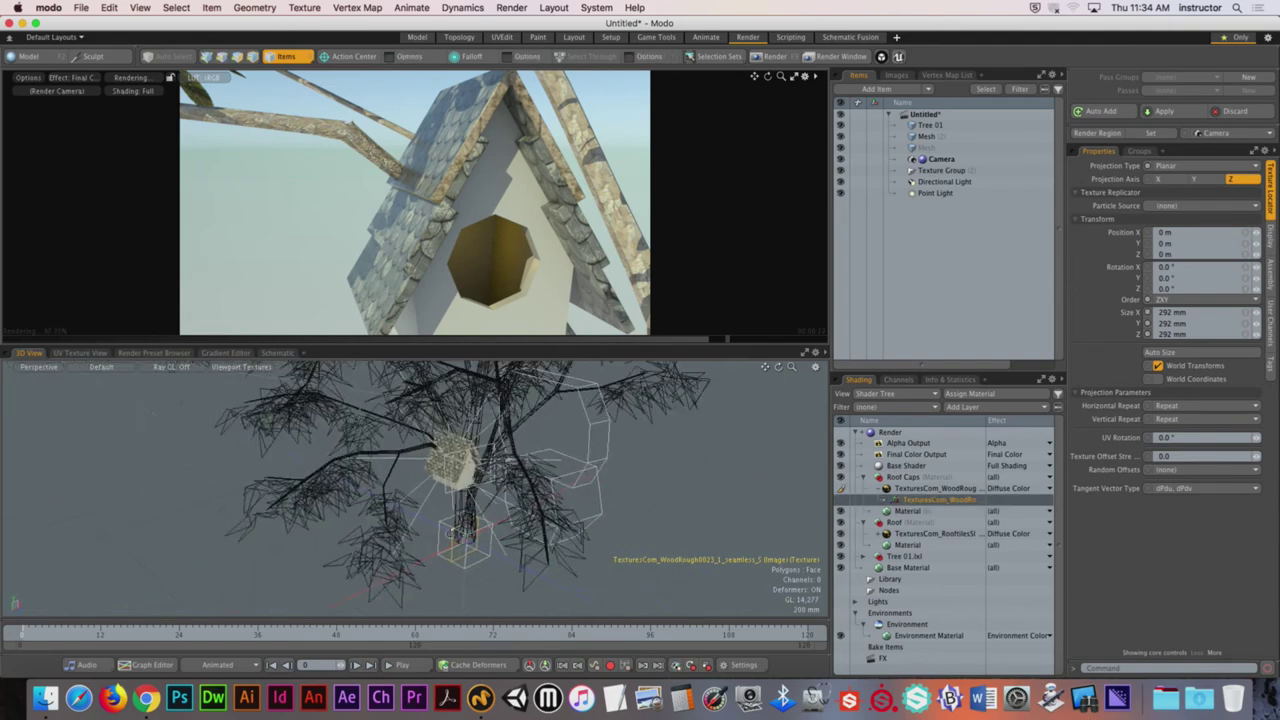
Step: Move the wood texture placement to X -574, Y 820, Z 546 mm
key("y")
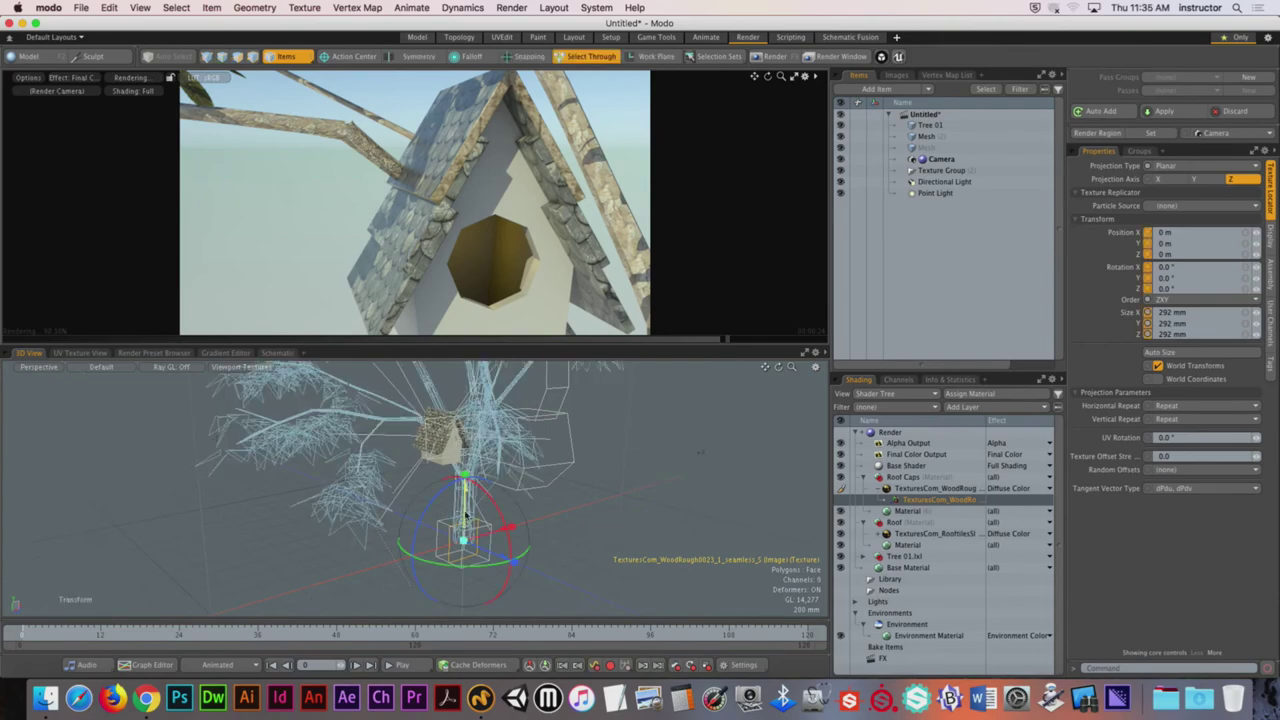
left_click_drag(466, 390, 466, 330)
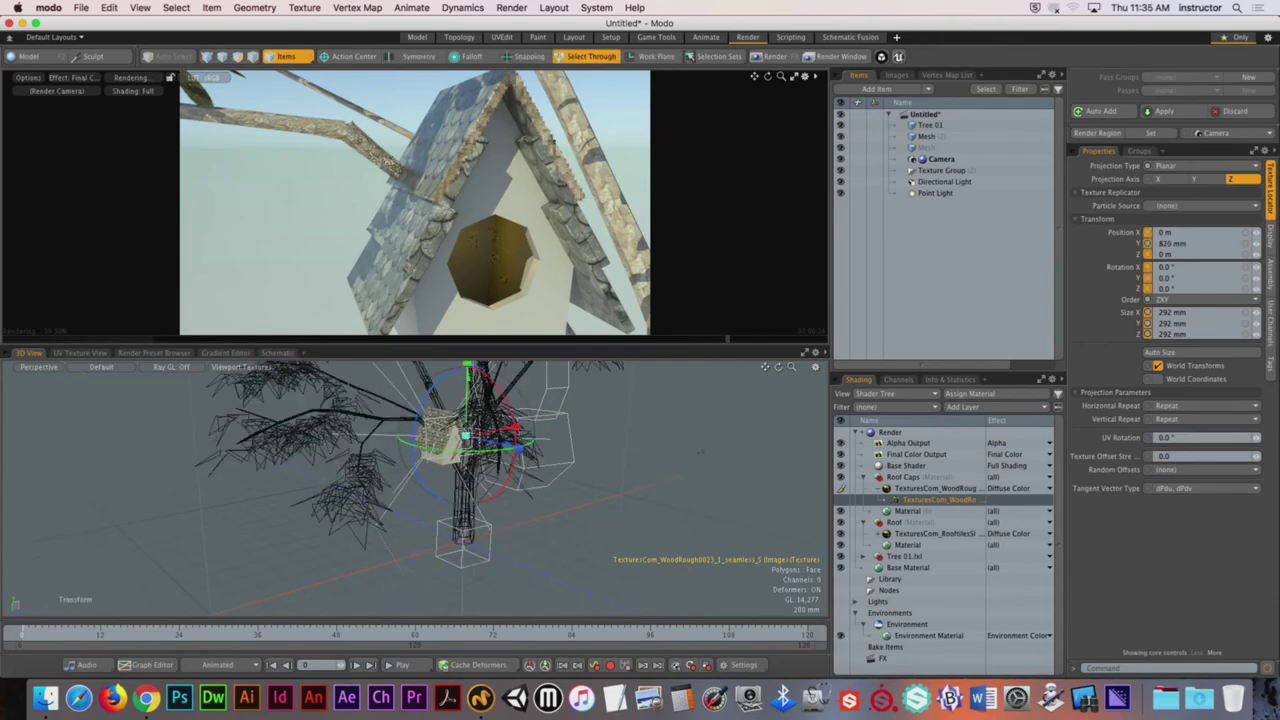
scroll(480, 470, "up", 4)
left_click_drag(560, 500, 484, 490, "alt")
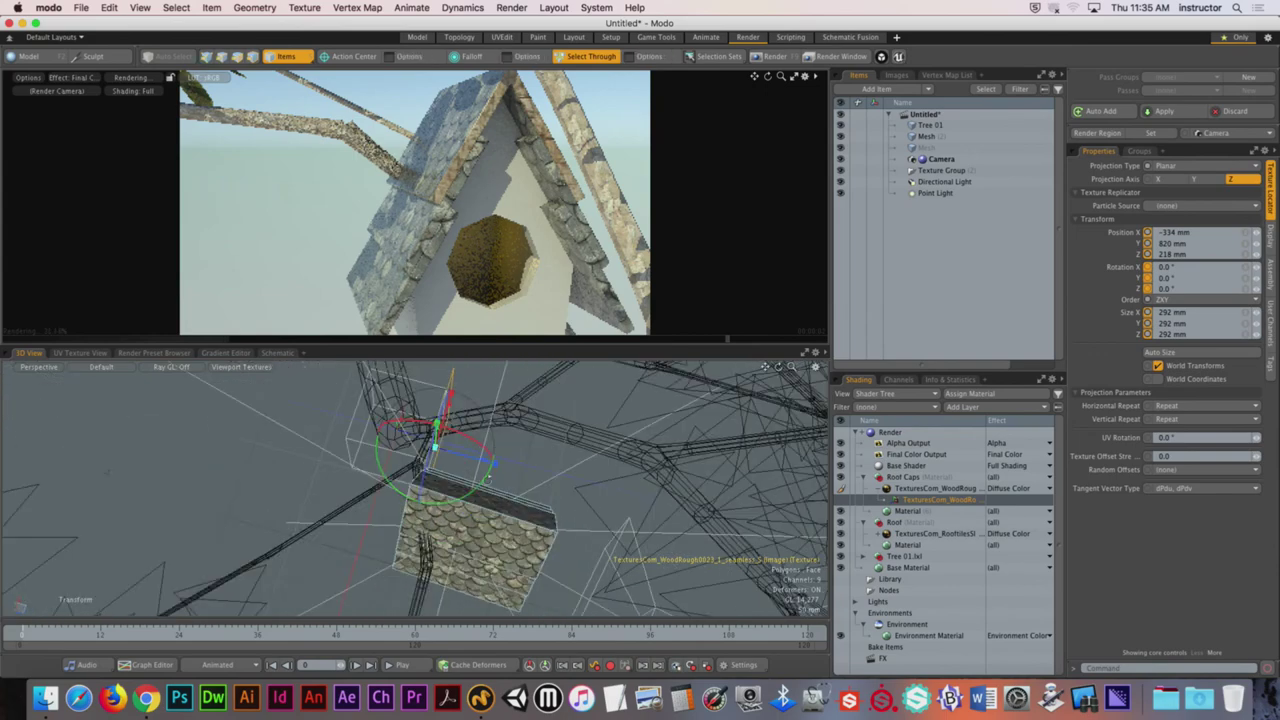
left_click_drag(596, 440, 500, 445)
left_click_drag(540, 488, 486, 497)
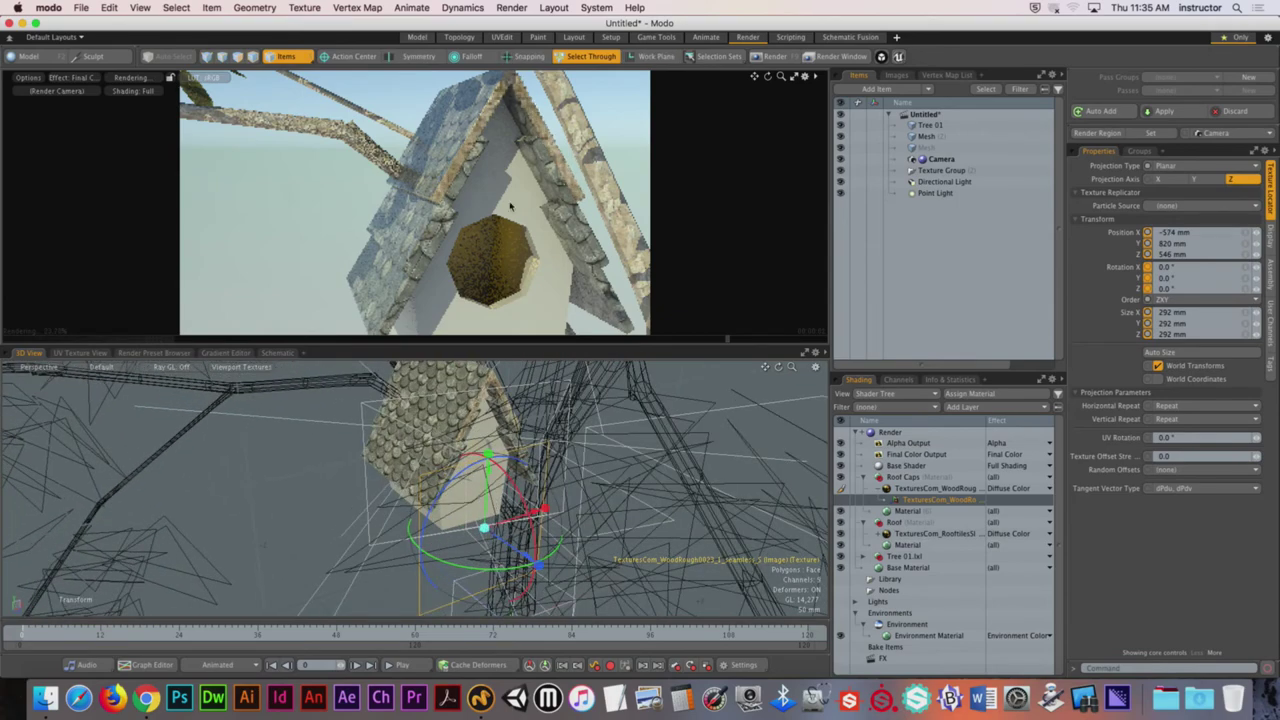
left_click_drag(487, 497, 460, 494, "alt")
Step: Rotate the wood texture placement to -90° on Z, keeping its 292 mm size
left_click_drag(395, 470, 385, 556)
left_click_drag(440, 500, 490, 400, "alt")
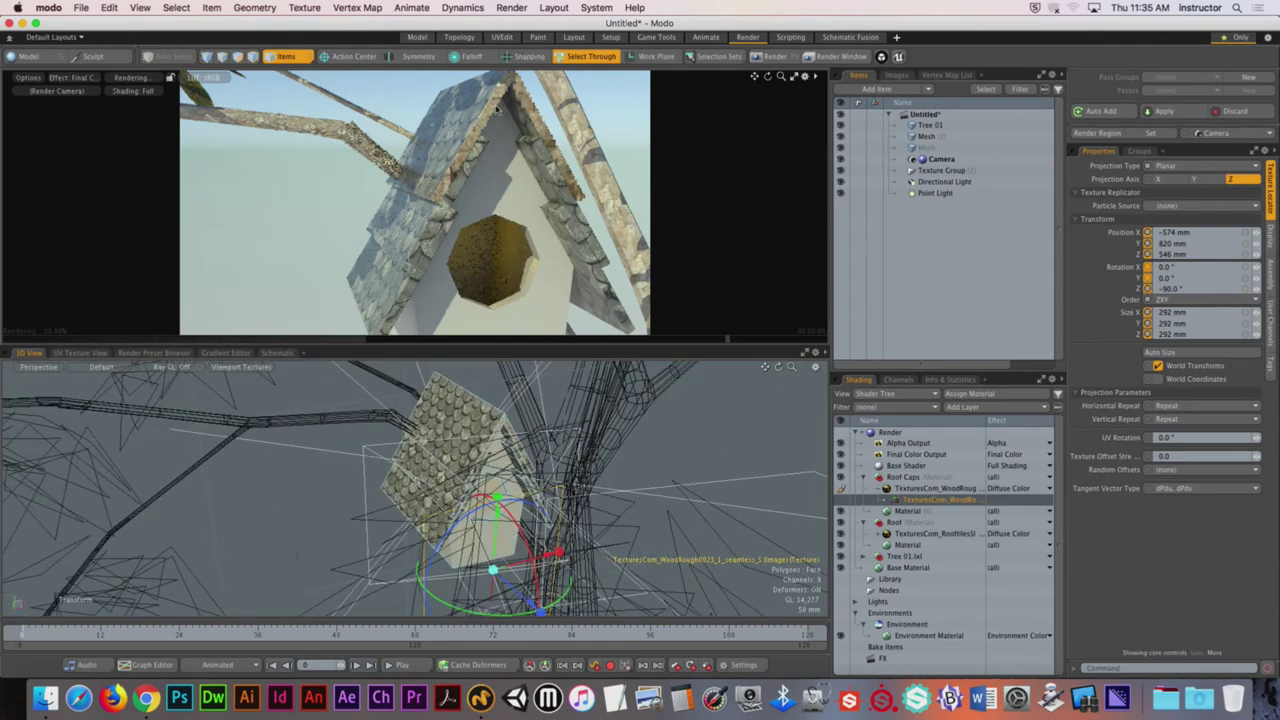
scroll(475, 115, "up", 5)
scroll(481, 395, "up", 5)
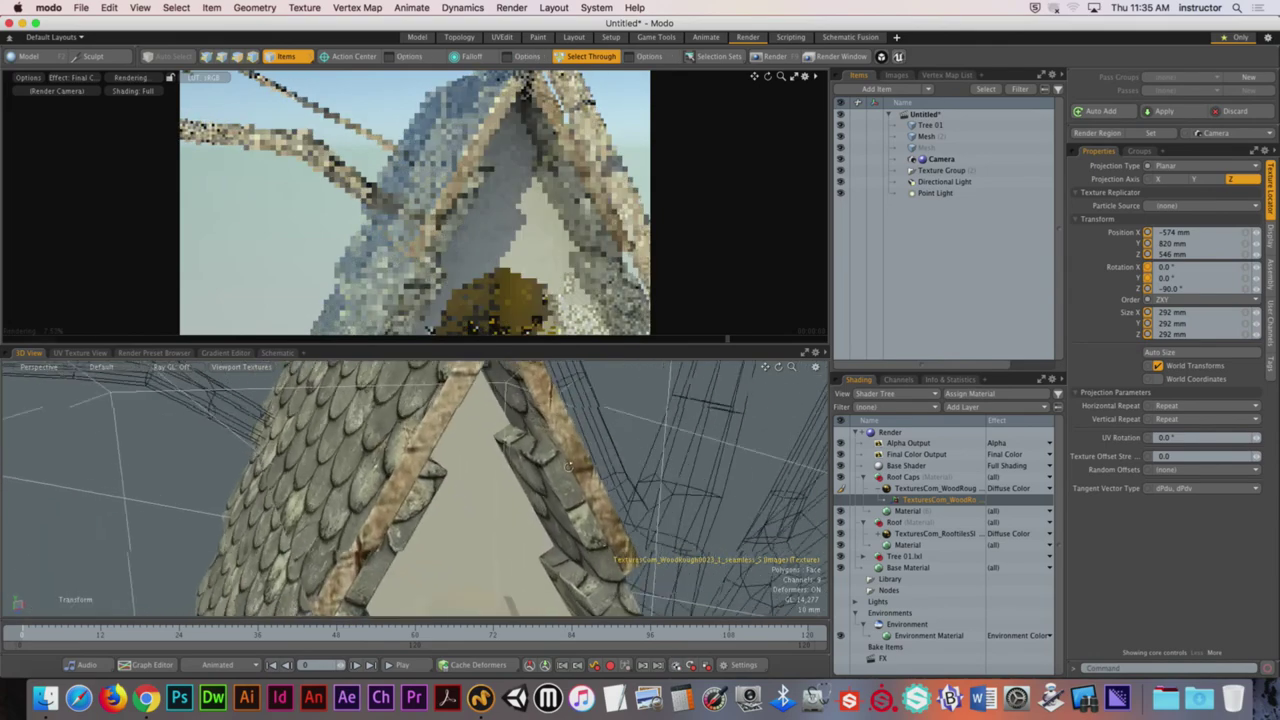
left_click_drag(470, 520, 561, 663, "alt")
left_click_drag(527, 590, 522, 585)
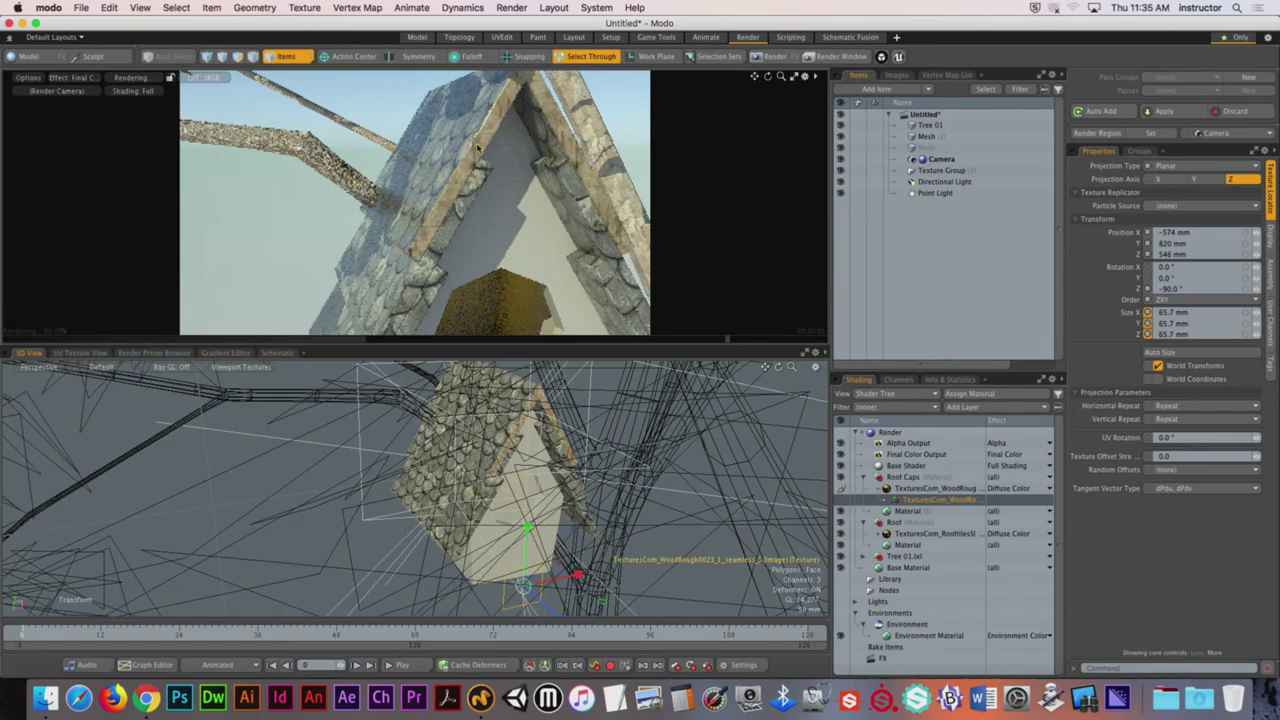
key("super+z")
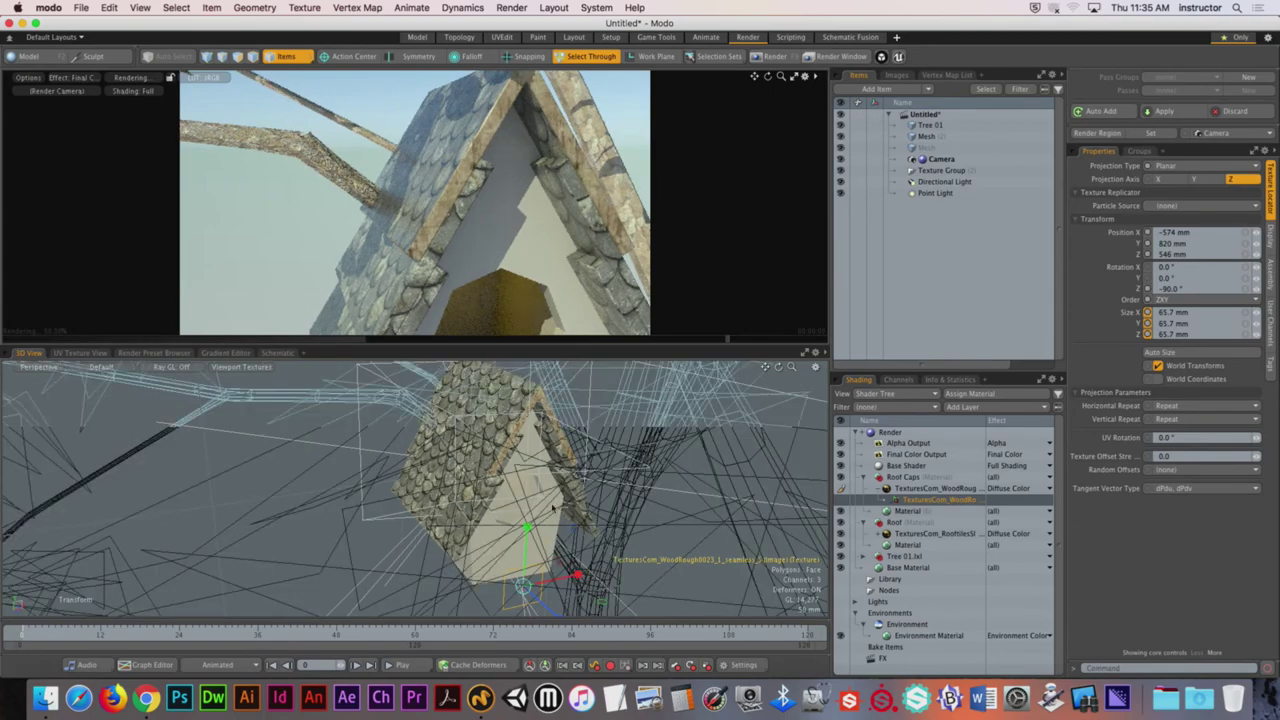
key("e")
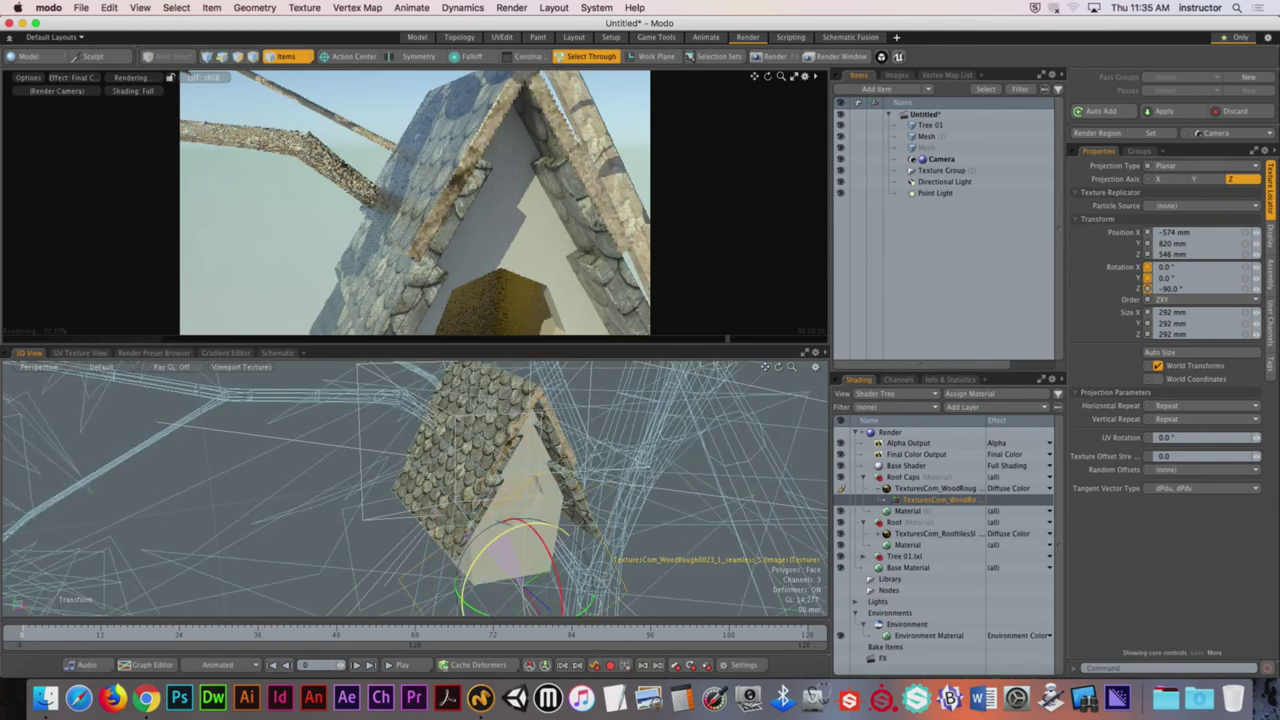
left_click_drag(505, 555, 495, 541)
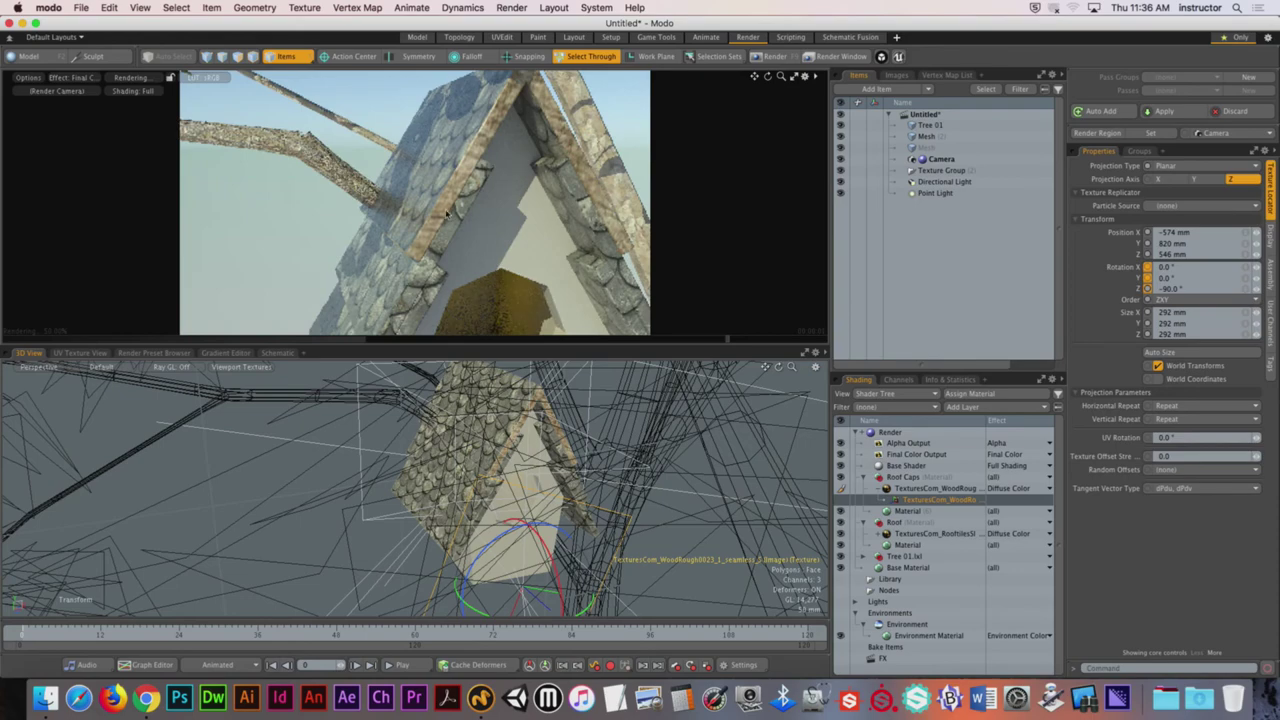
Step: Turn the render camera toward the birdhouse and move it closer
left_click_drag(528, 234, 640, 240)
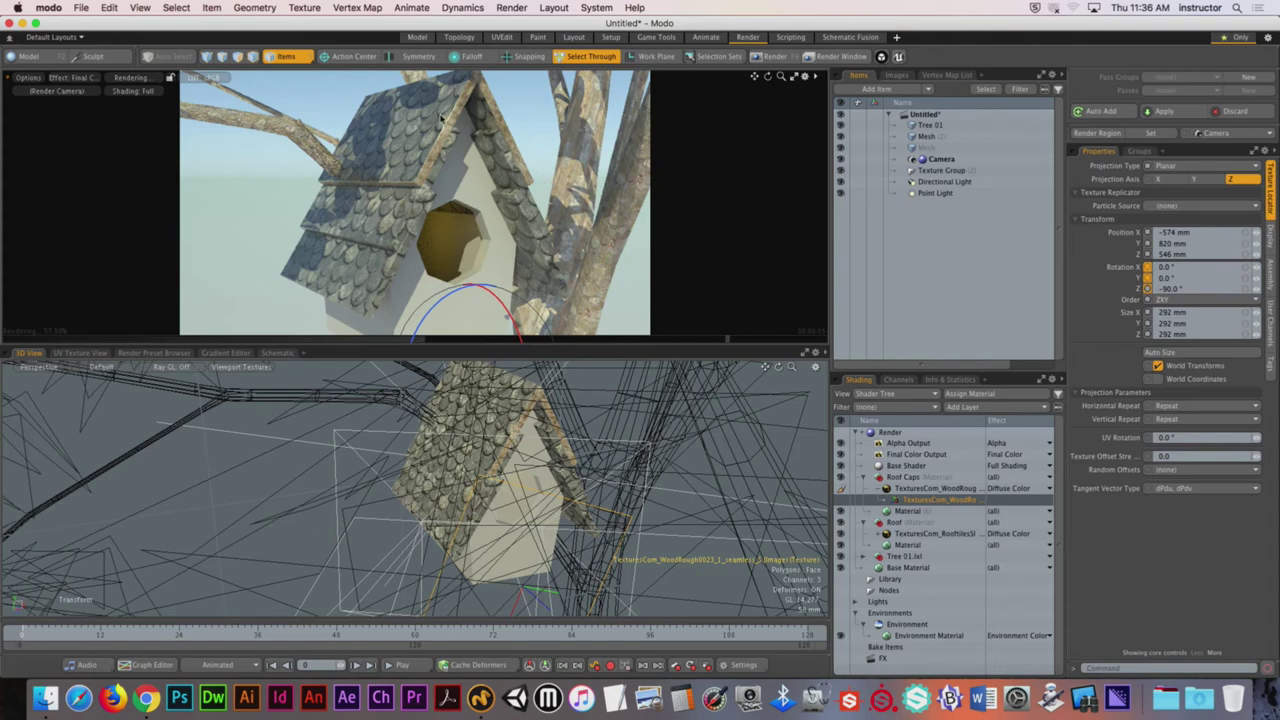
left_click_drag(415, 165, 514, 655, "alt")
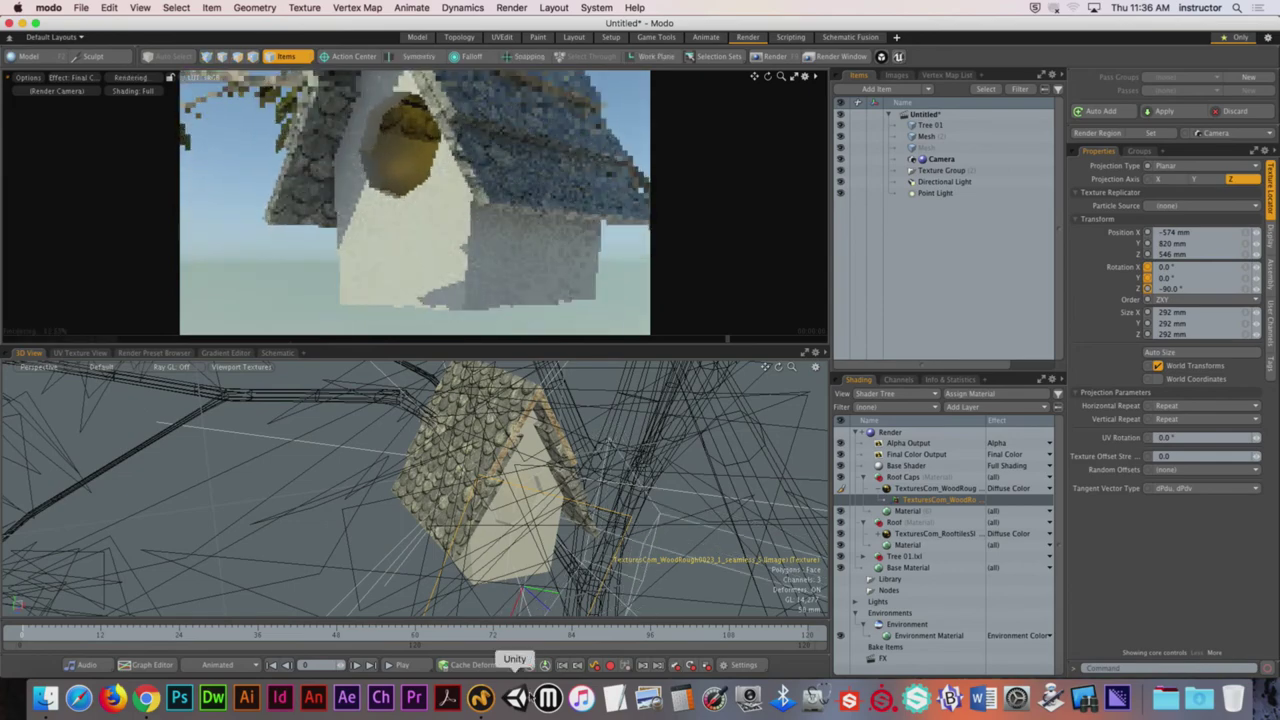
Step: In Chrome, view seamless-only Plaster > Bare textures on textures.com, then open the Brick category
left_click(146, 697)
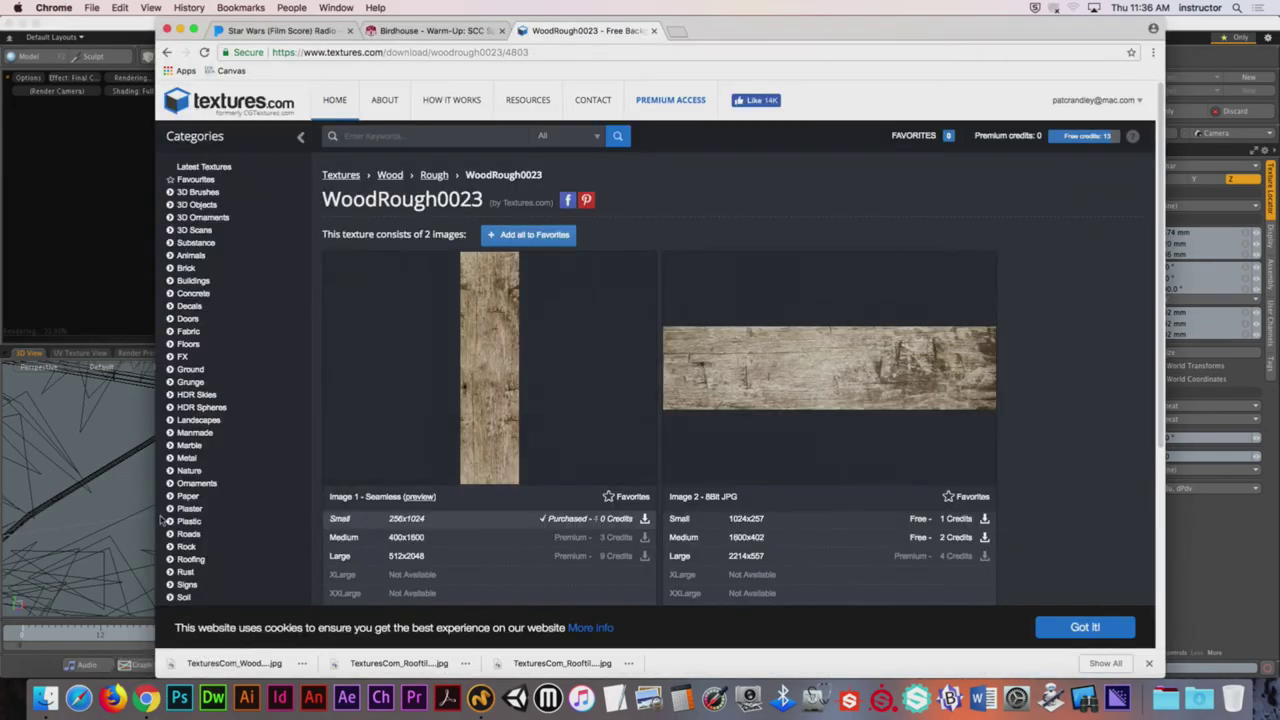
left_click(204, 514)
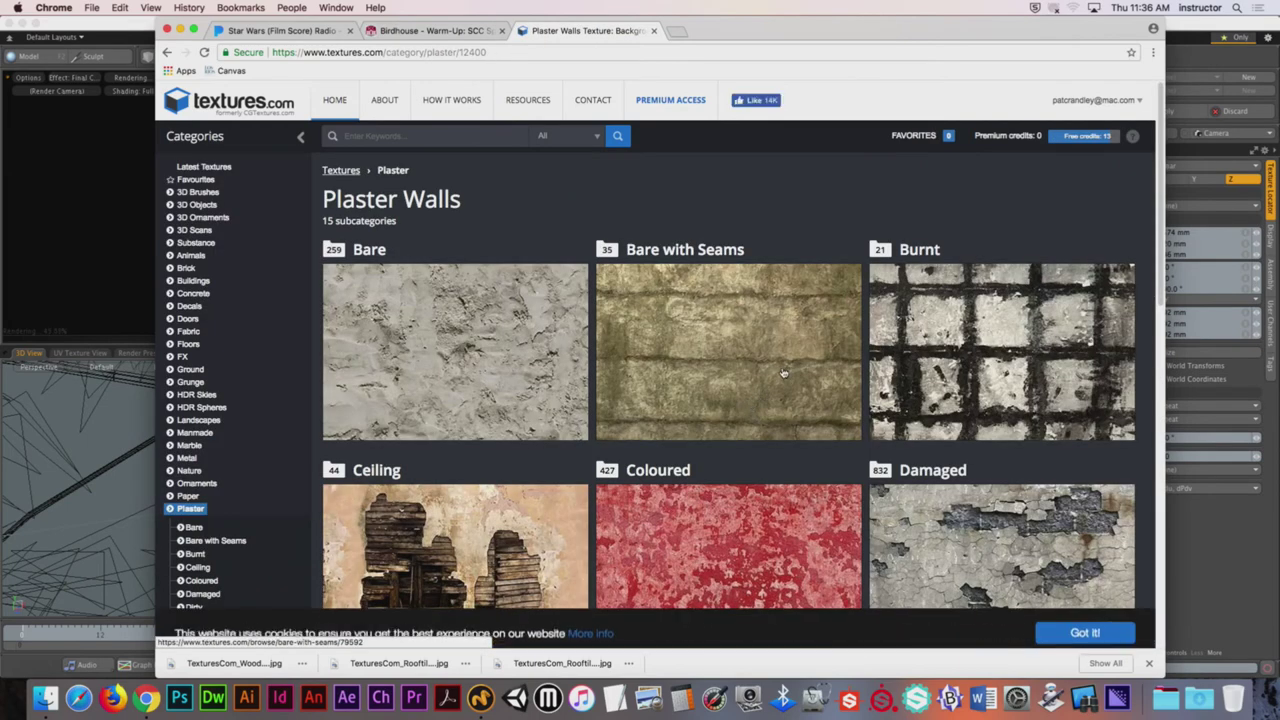
left_click(510, 348)
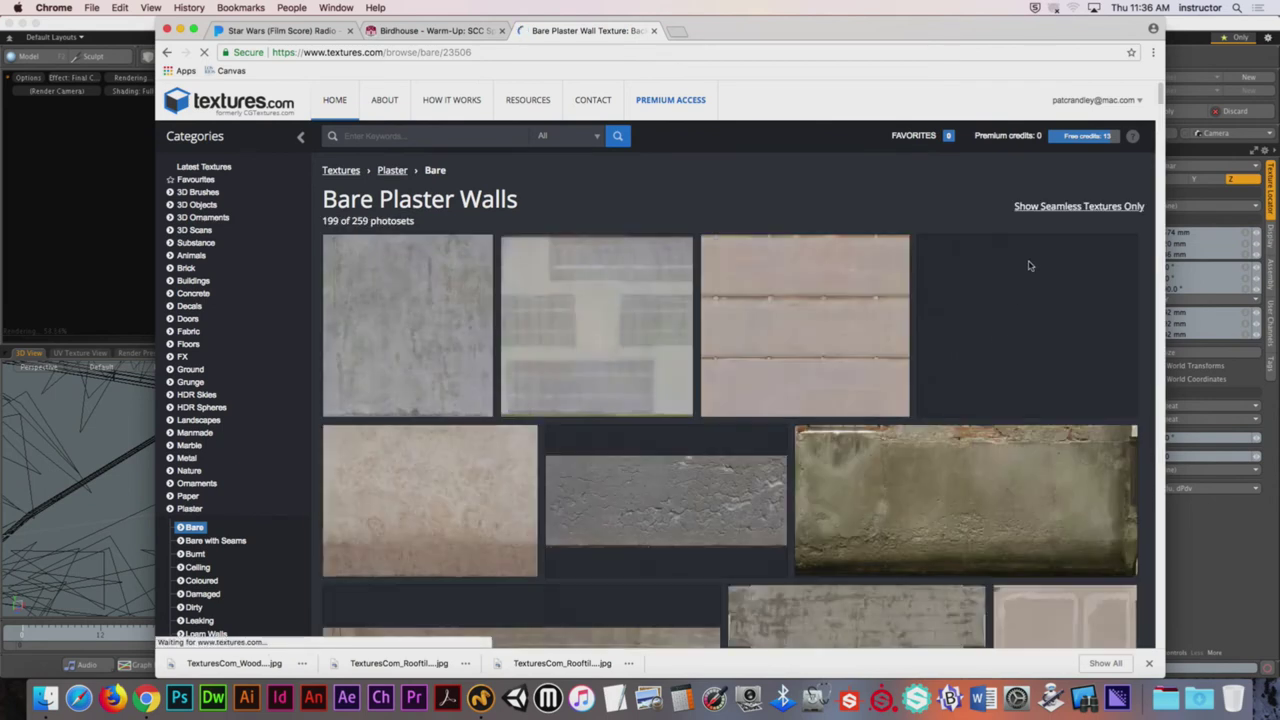
left_click(1056, 207)
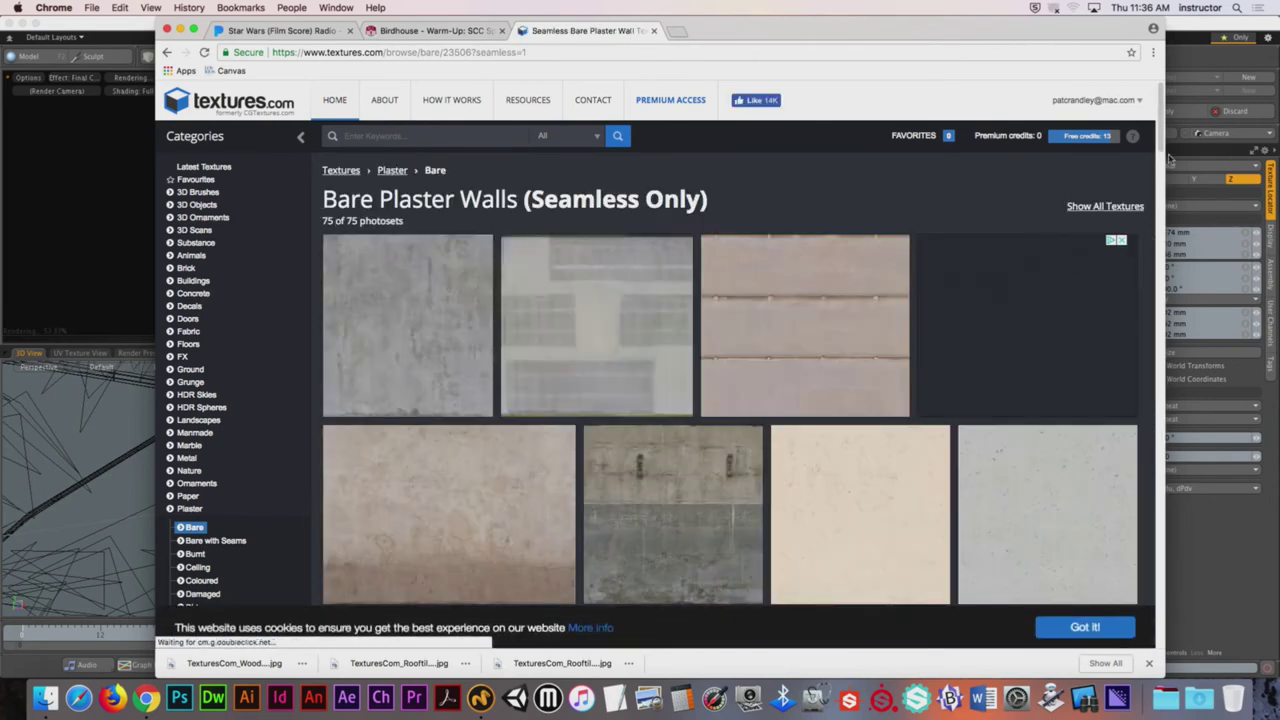
left_click_drag(1162, 147, 1165, 355)
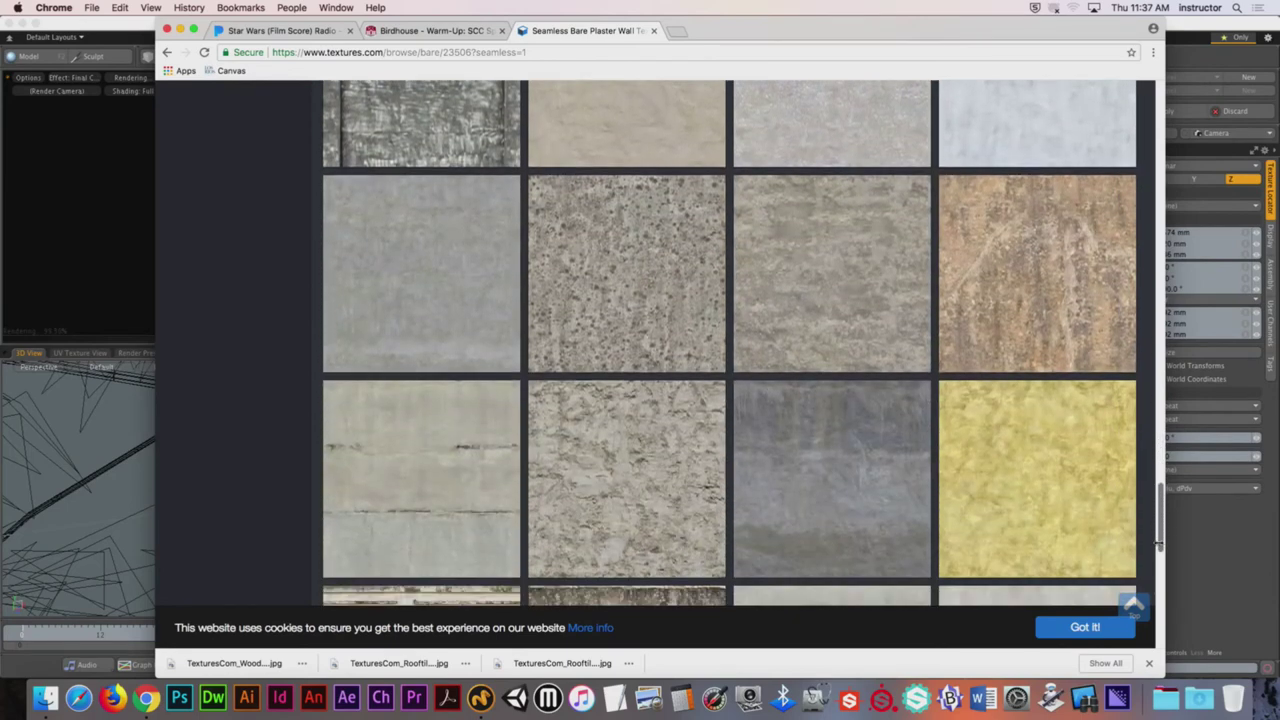
left_click_drag(1158, 541, 1147, 125)
left_click(206, 284)
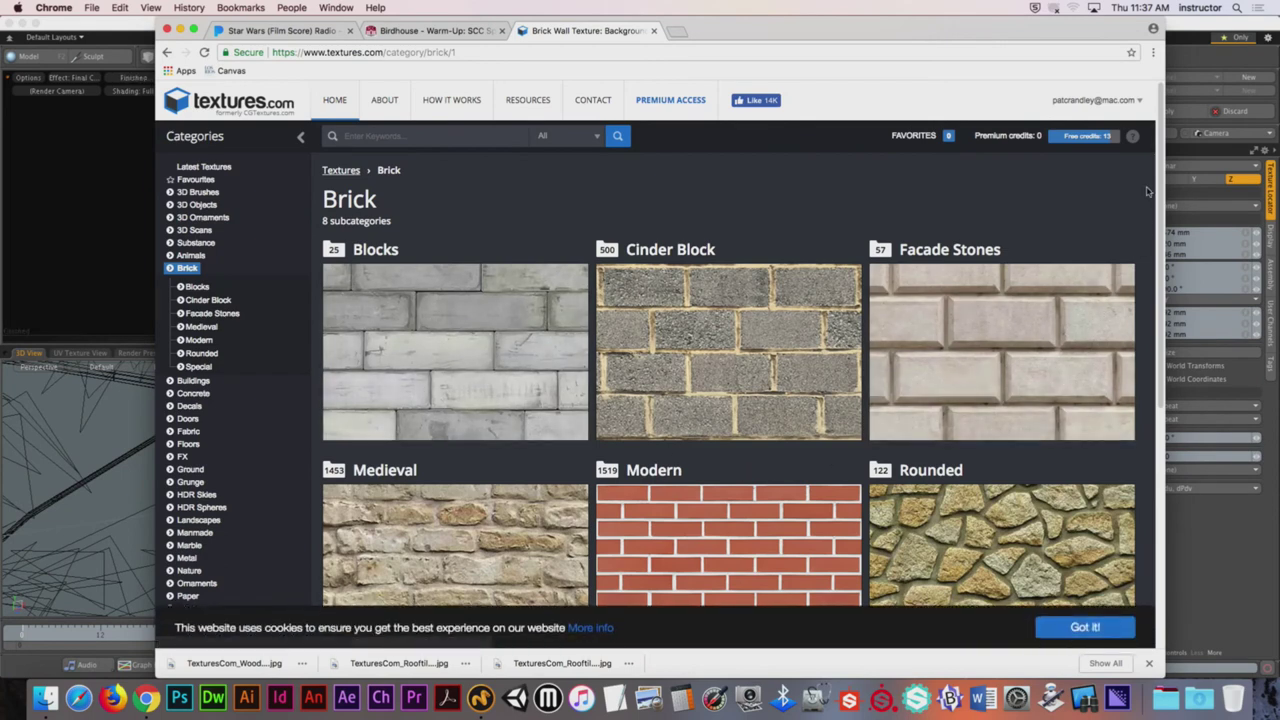
Step: Open the Brick Patterns subcategory filtered to seamless textures only
scroll(1163, 180, "down", 3)
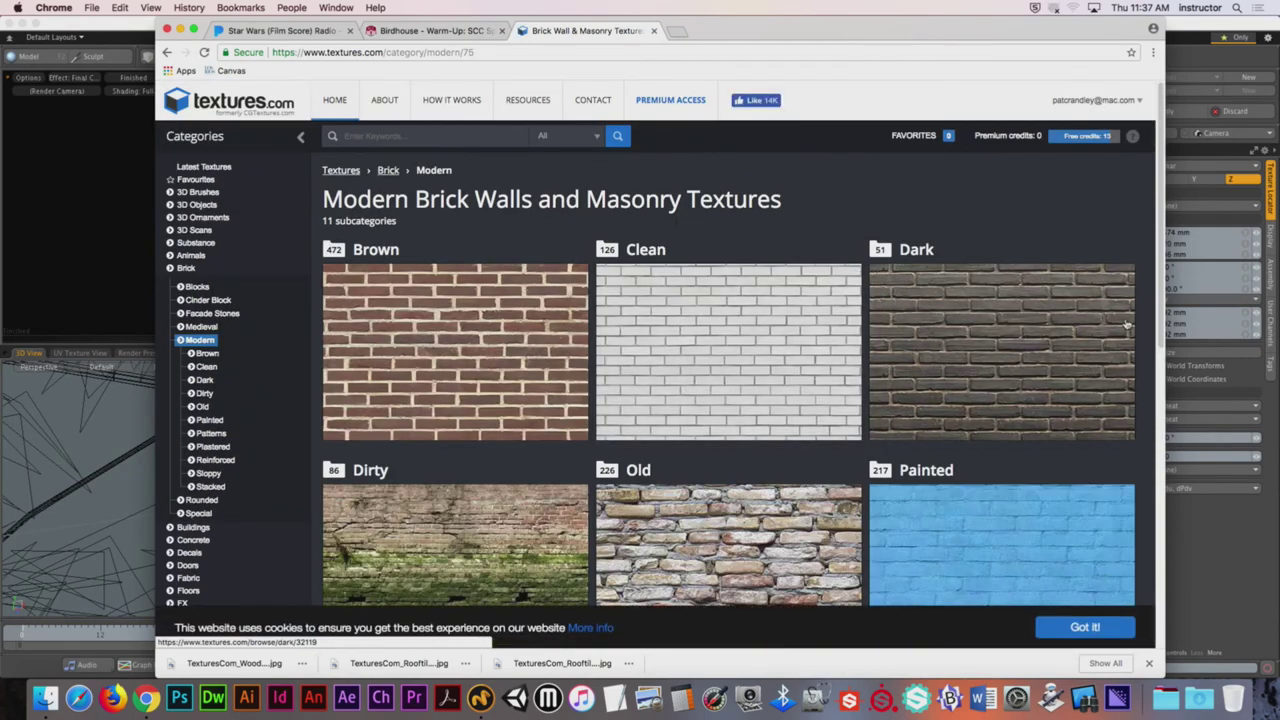
scroll(1123, 317, "down", 2)
scroll(1123, 317, "down", 5)
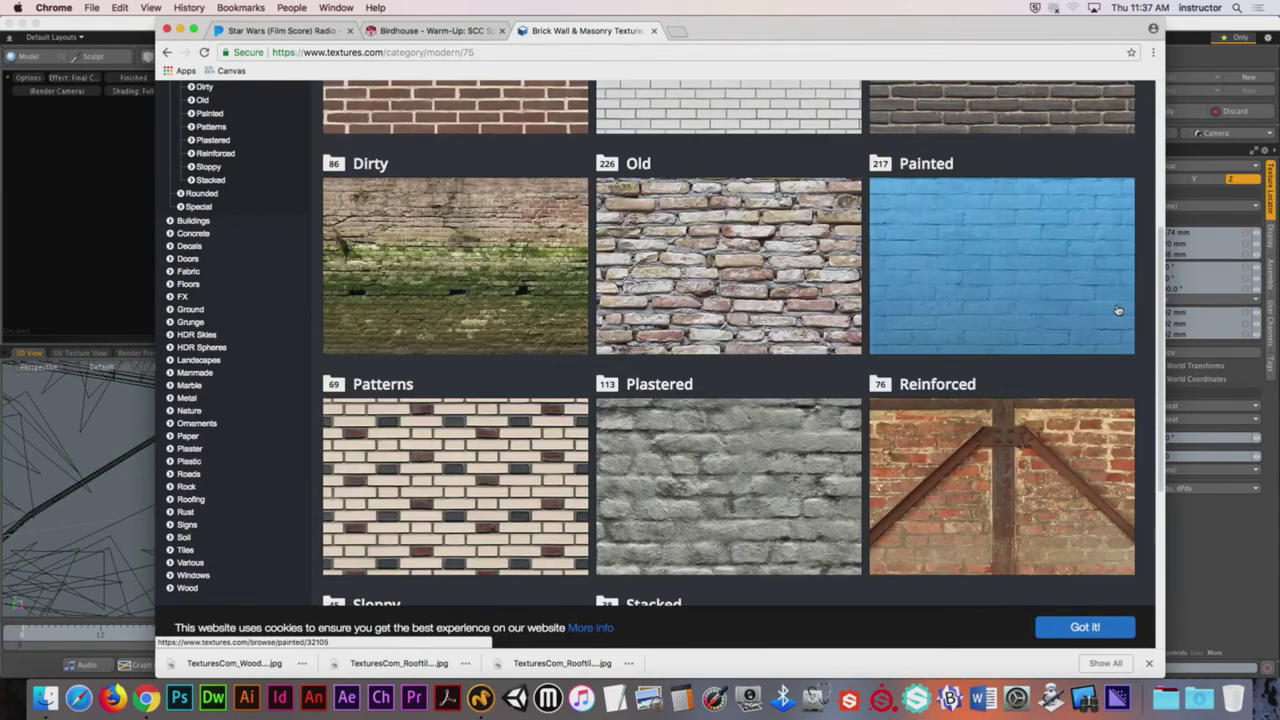
scroll(436, 241, "down", 5)
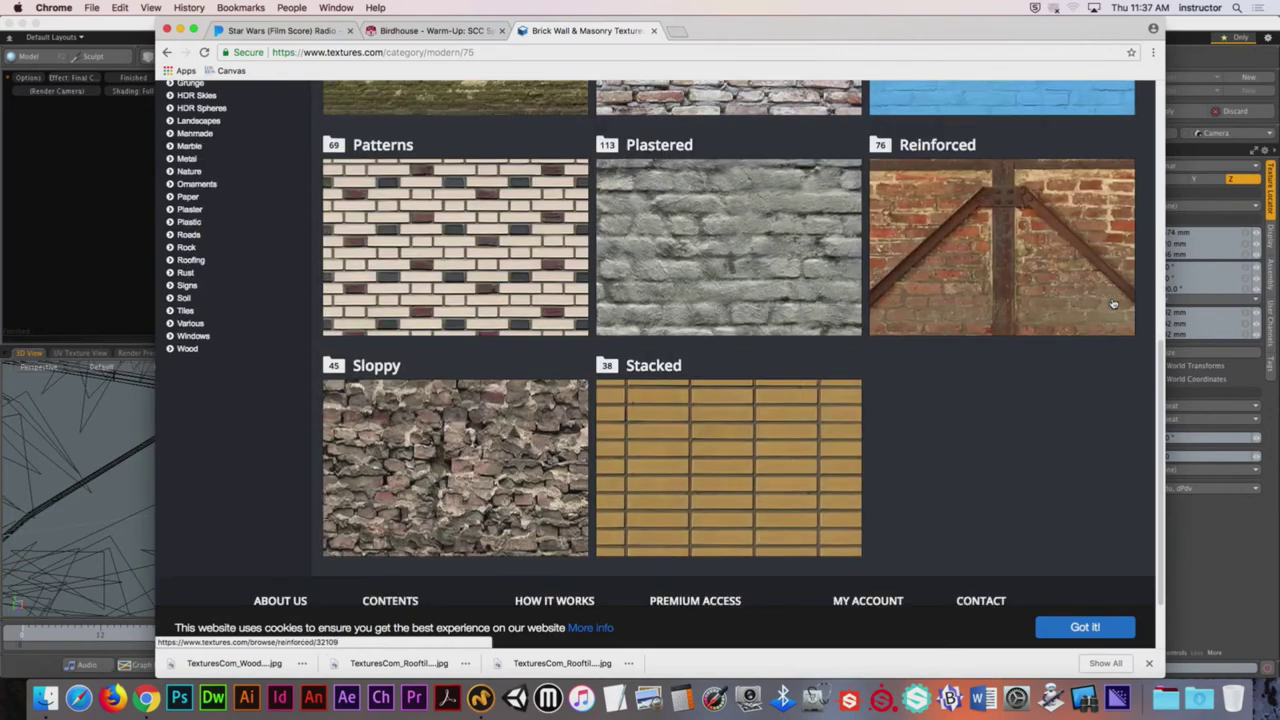
left_click(436, 241)
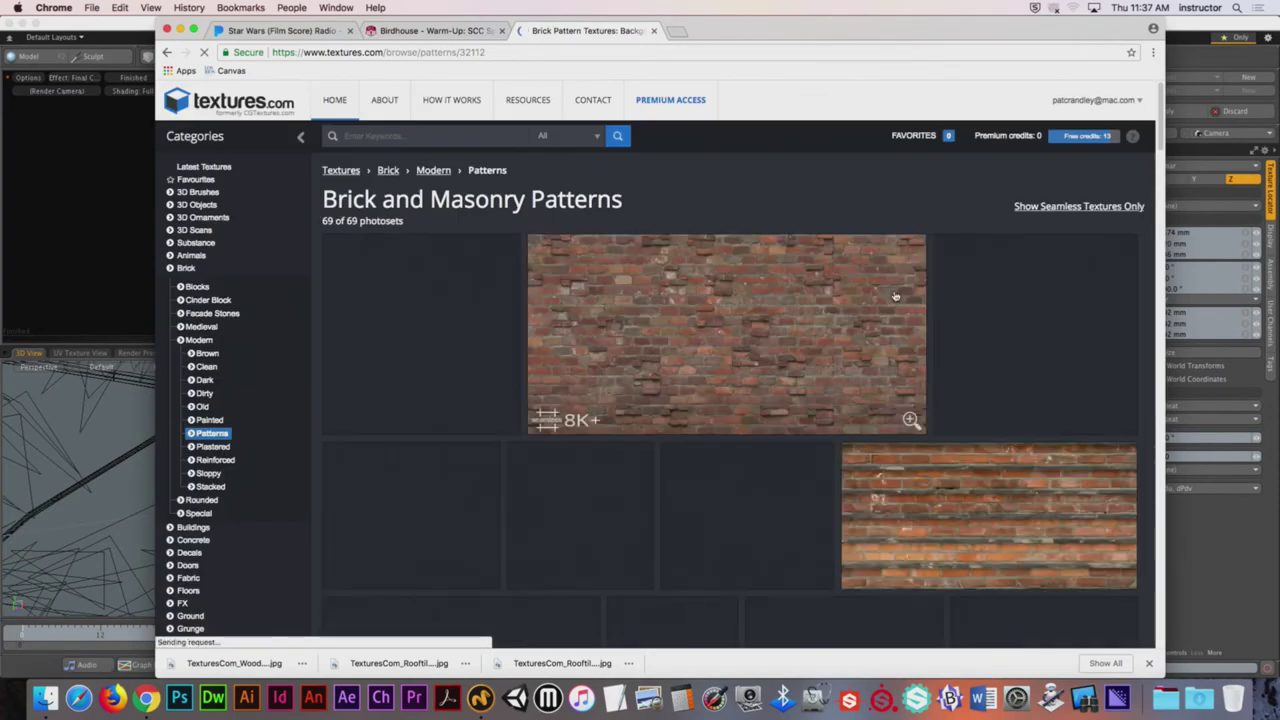
left_click(1026, 210)
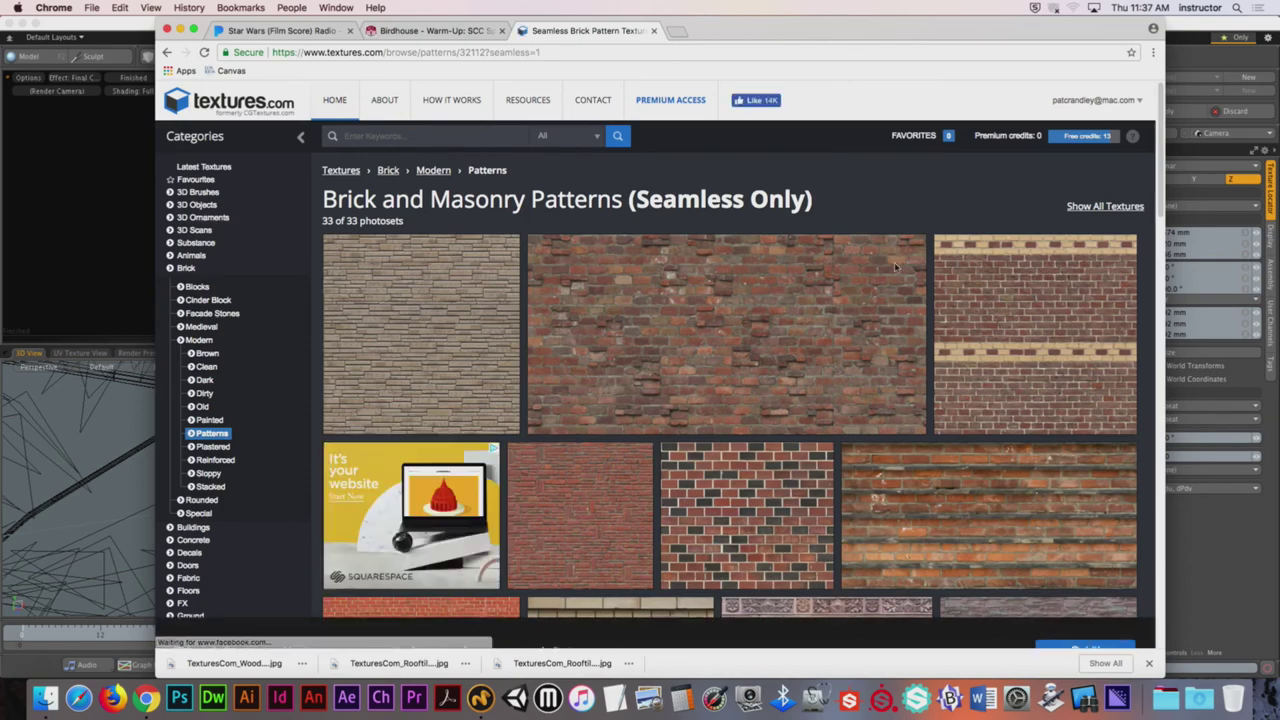
Step: Download the small 1007x1024 BrickSmallPatterns0068 JPG and hide Chrome
left_click(448, 312)
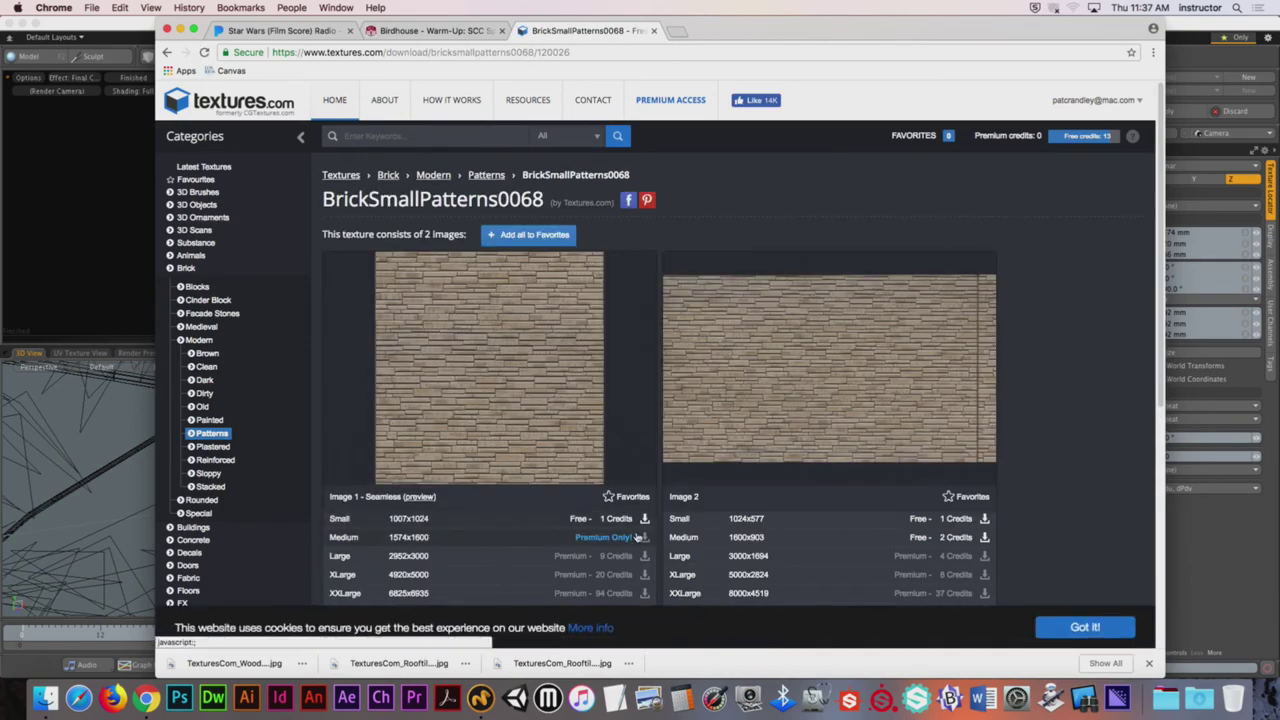
left_click(645, 519)
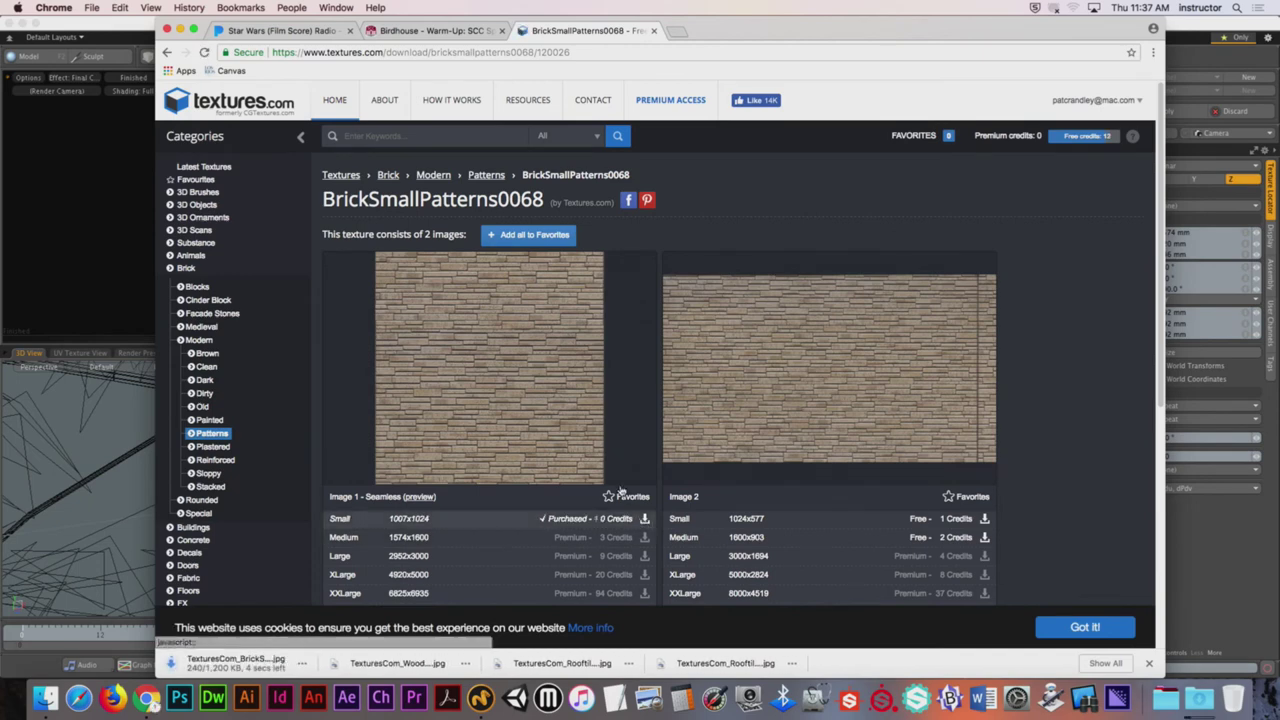
left_click(54, 7)
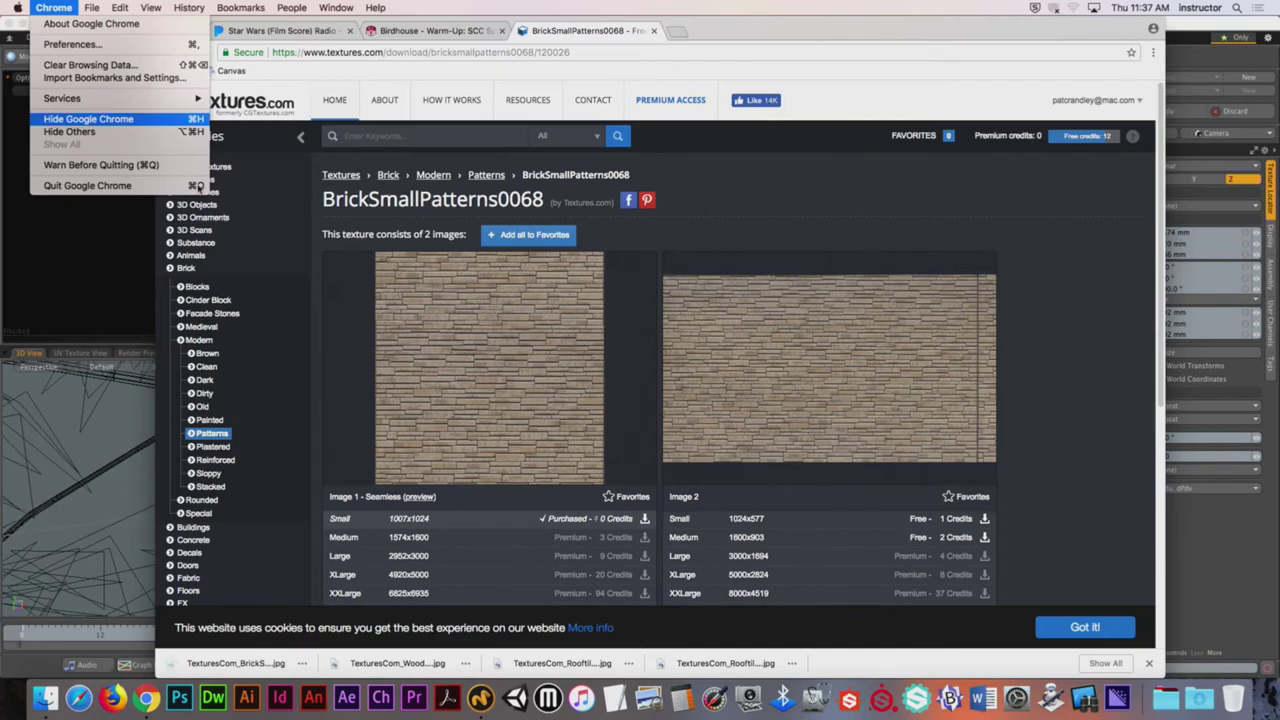
left_click(88, 119)
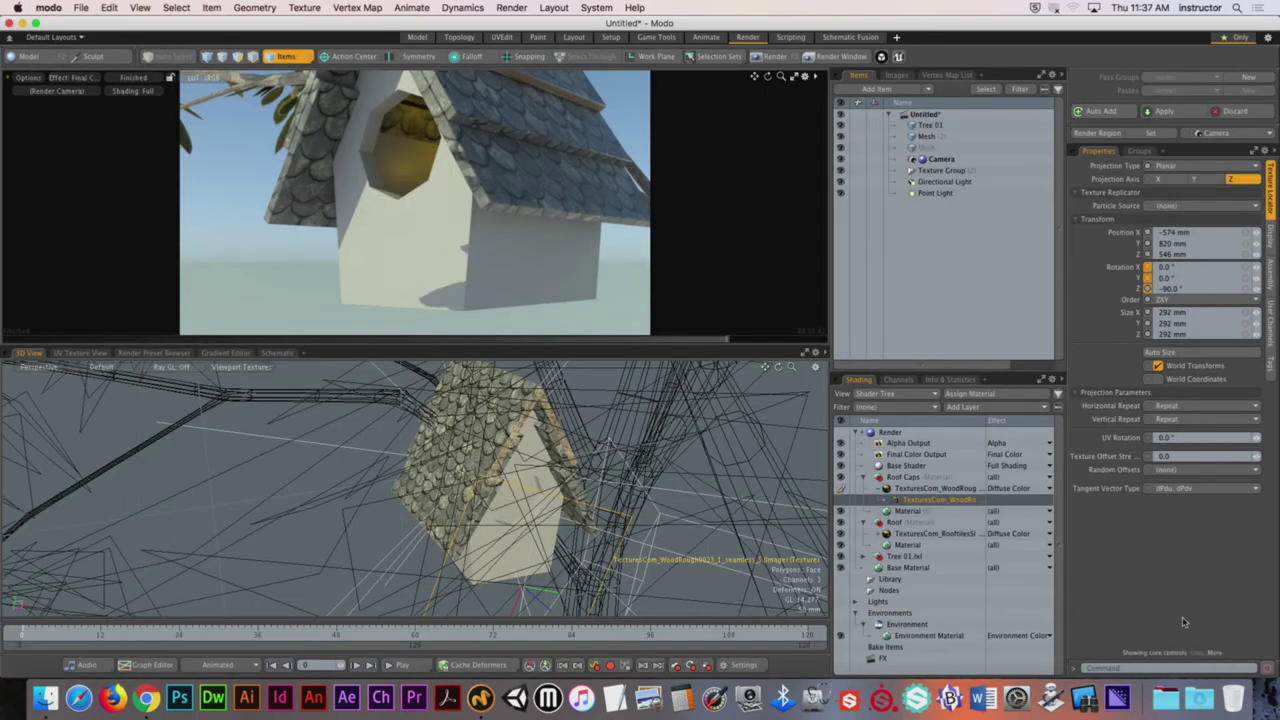
Step: Move the BrickSmallPatterns0068 JPG from Downloads onto the desktop, close Finder, and return to Modo
key("super+h")
left_click(1199, 698)
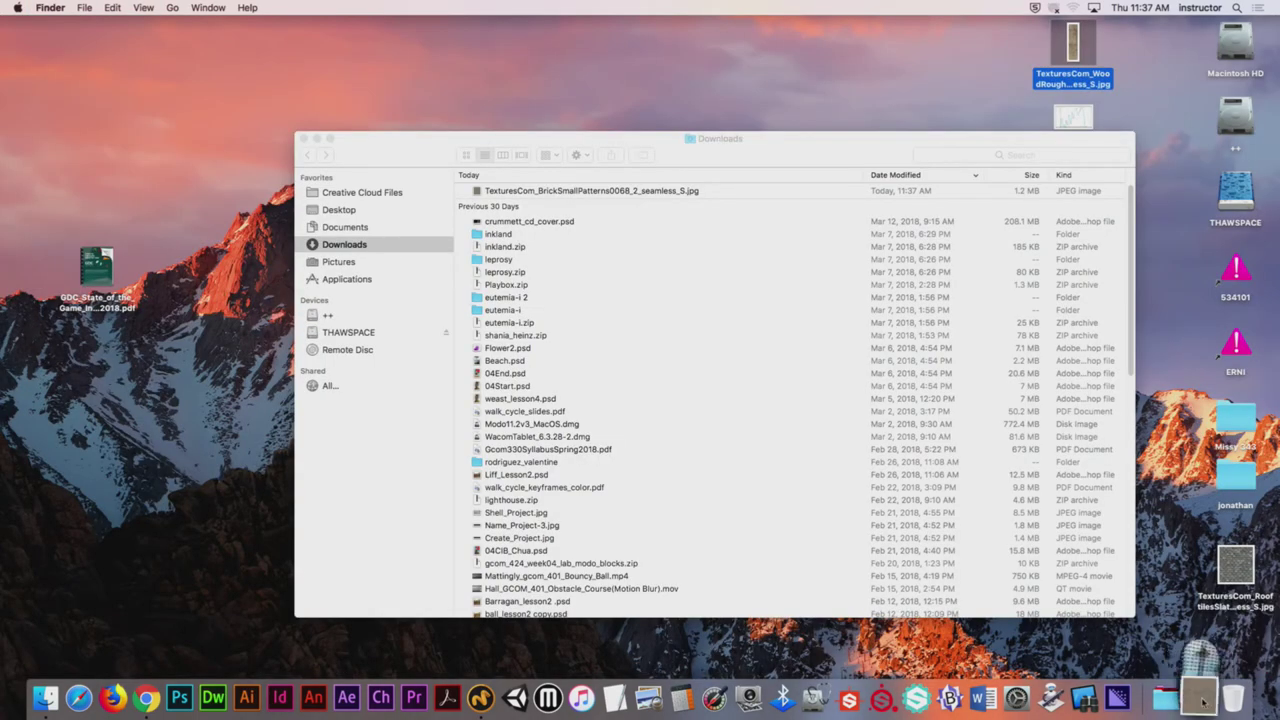
left_click_drag(1213, 646, 1000, 90)
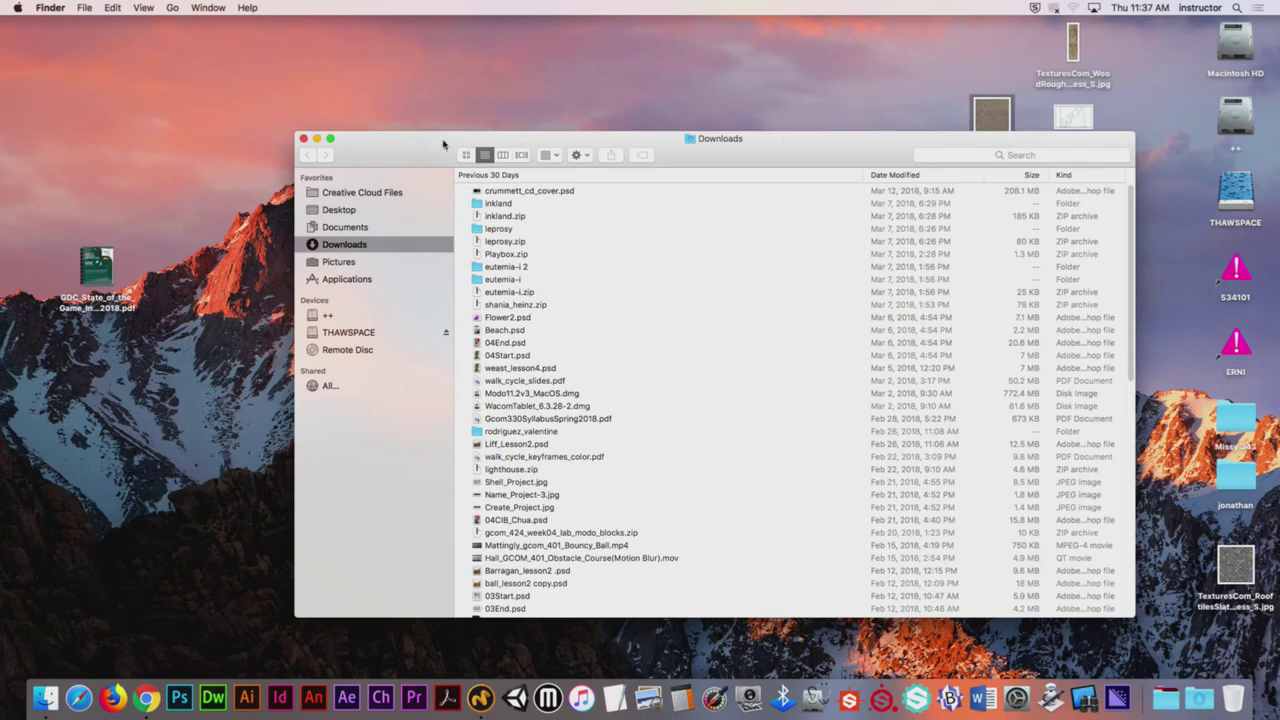
left_click(303, 138)
left_click(789, 109)
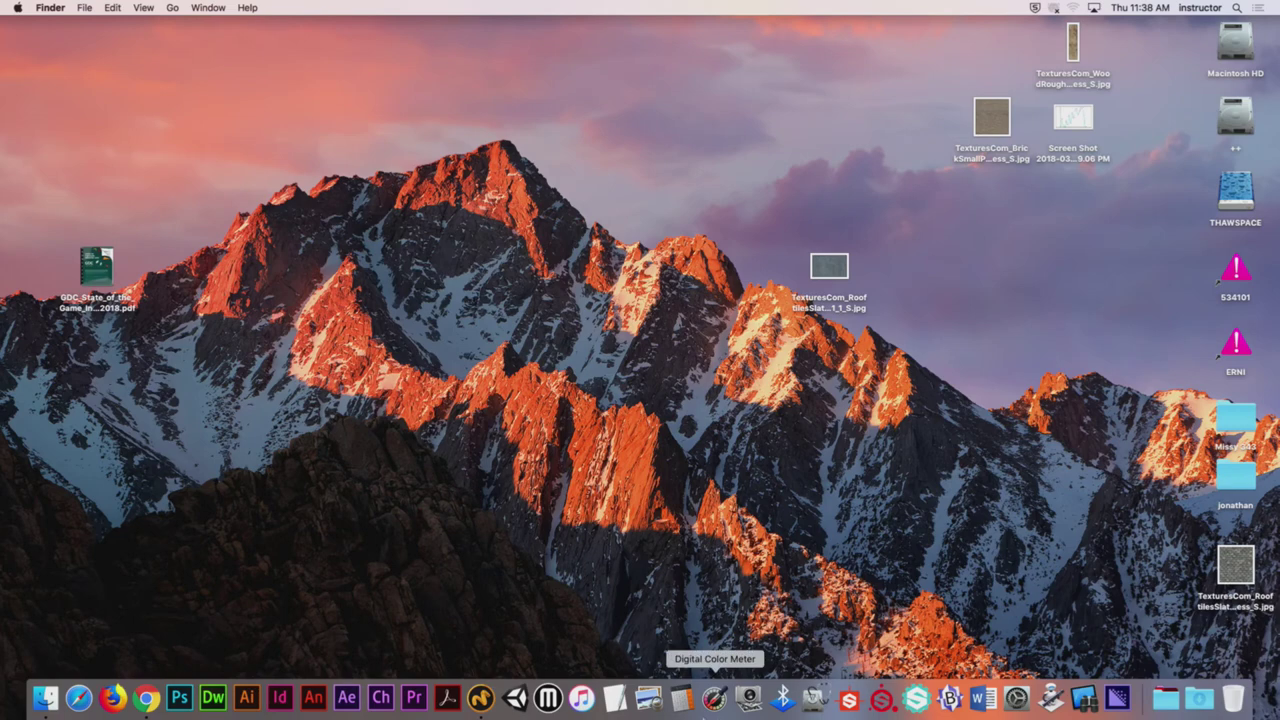
left_click(481, 699)
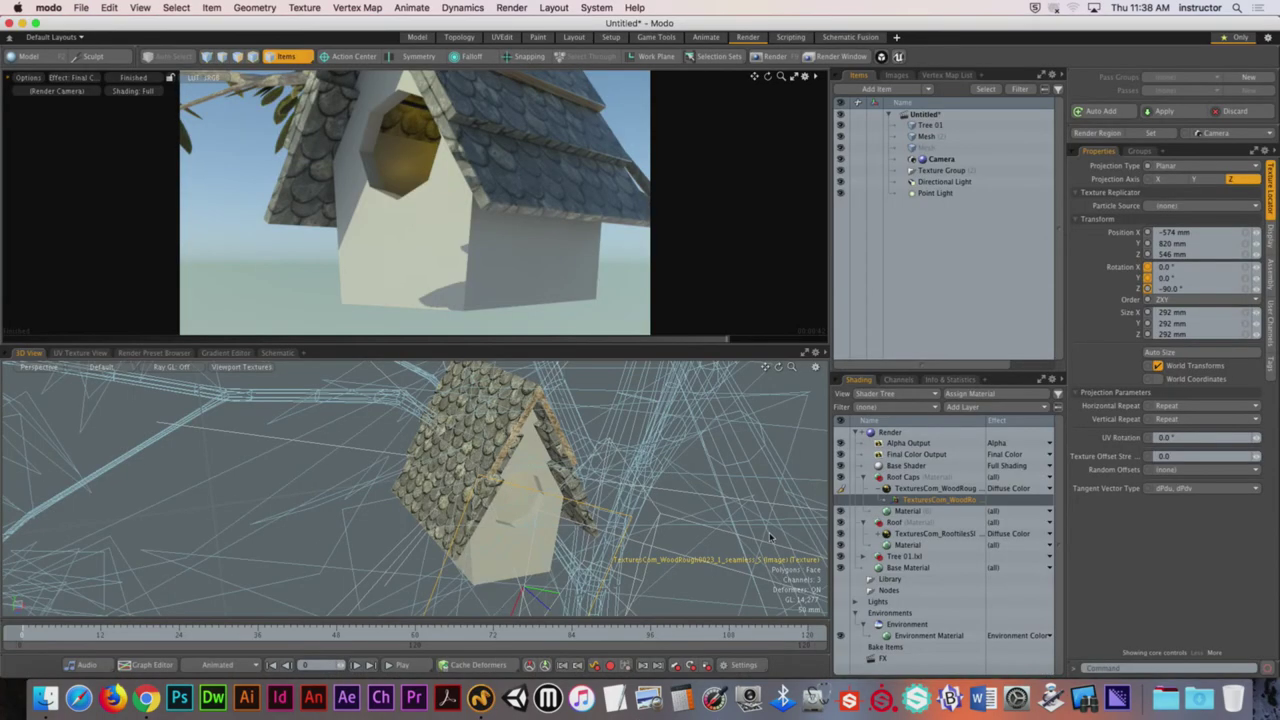
Step: Select the birdhouse wall polygons and assign them a new material named Walls
key("e")
left_click_drag(683, 534, 690, 530)
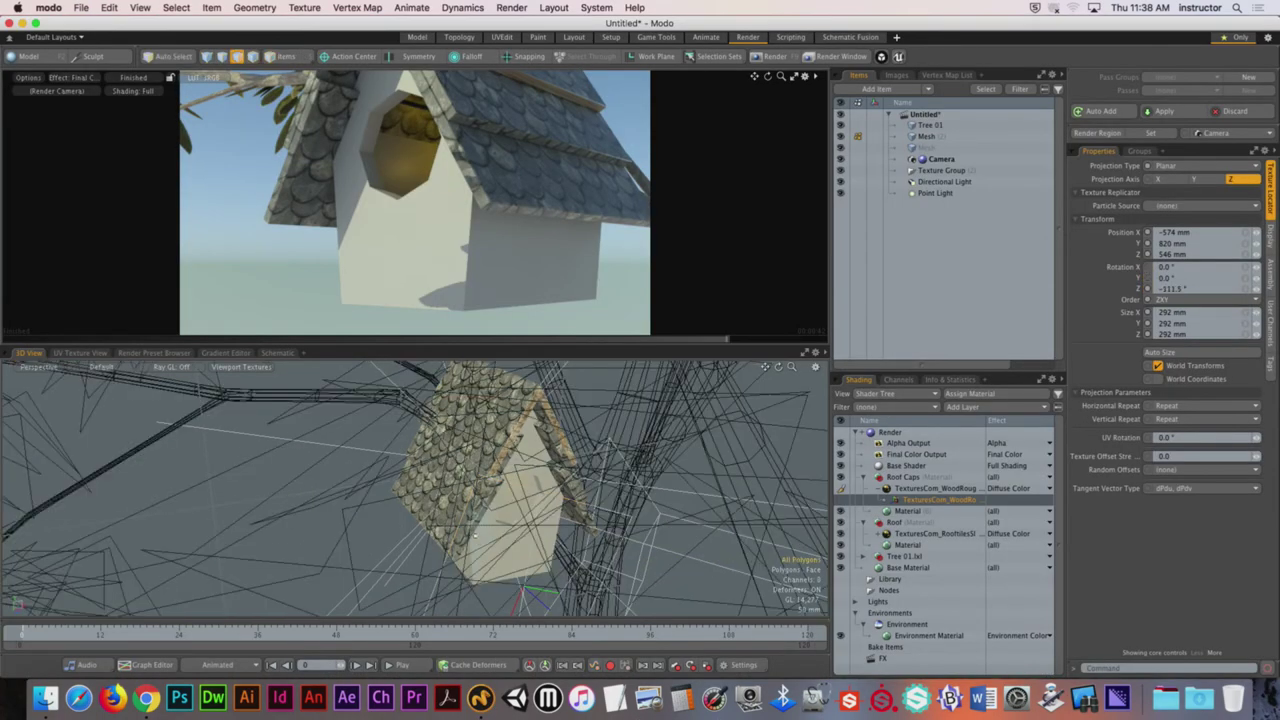
left_click_drag(490, 546, 538, 505, "alt")
key("m")
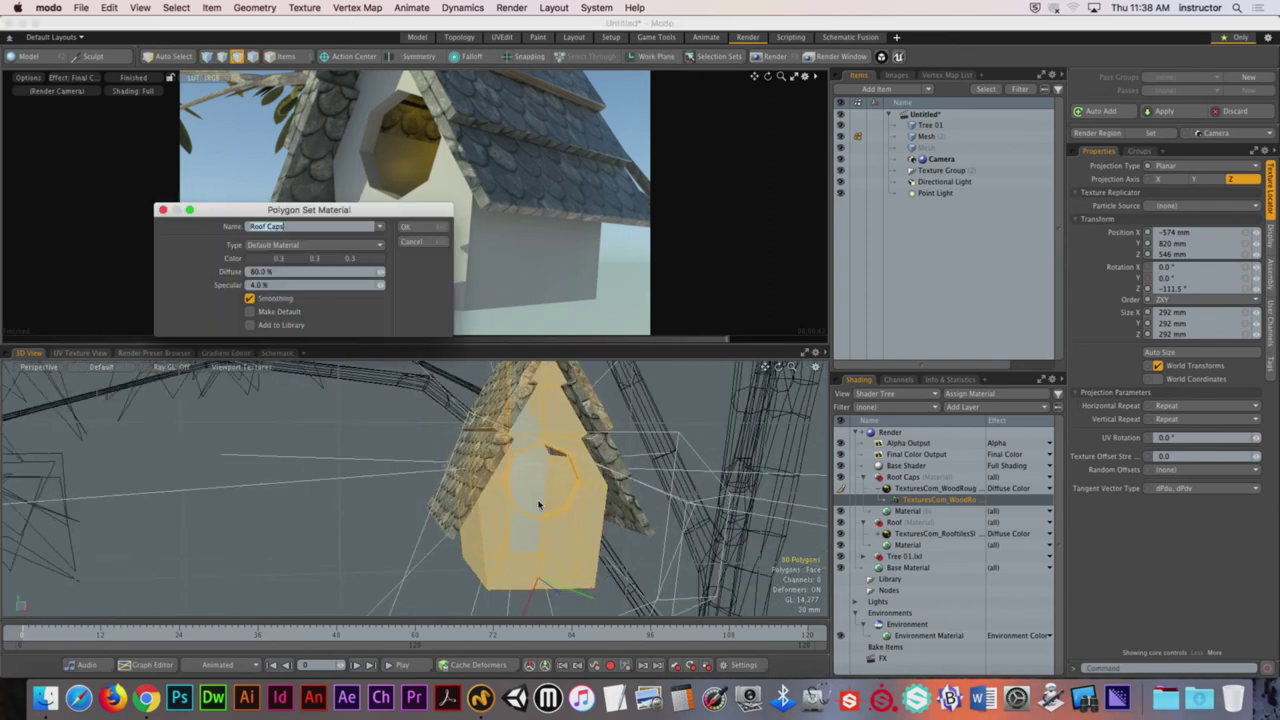
key("Return")
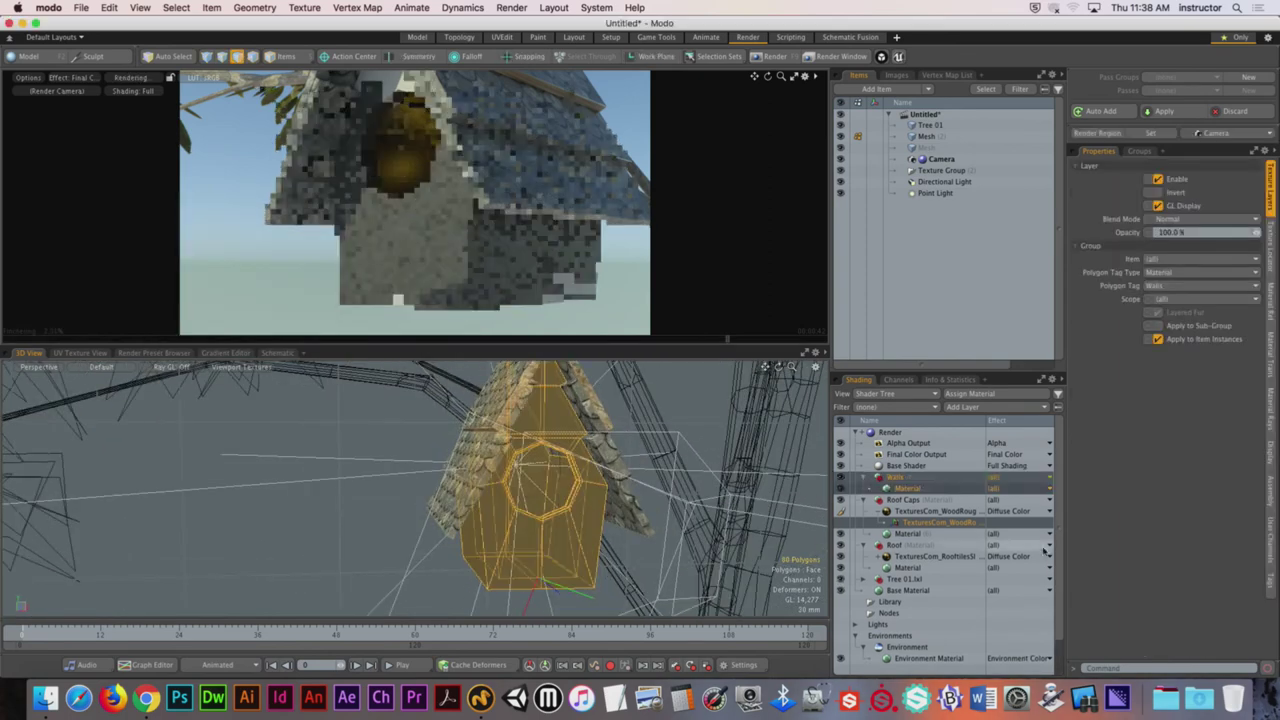
Step: Load the BrickSmallPatterns0068 JPG as an image map on the Walls material
left_click(967, 407)
mouse_move(962, 489)
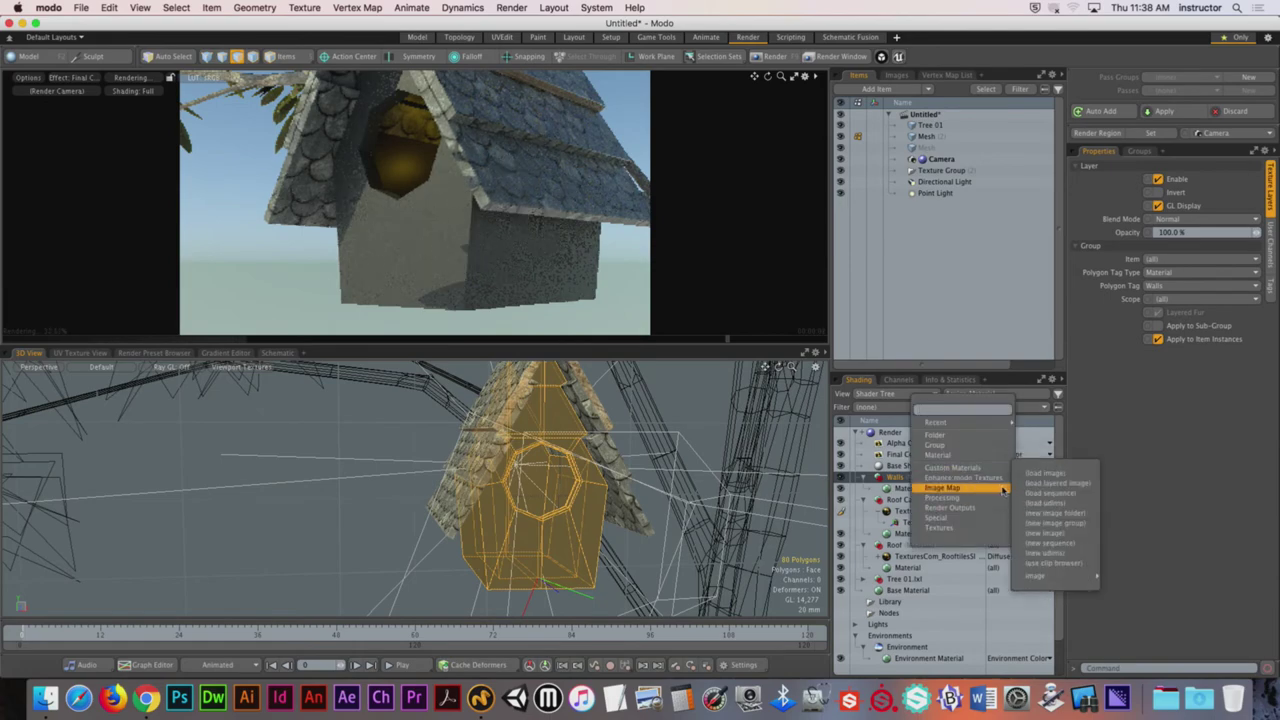
left_click(1058, 473)
left_click(530, 219)
key("space")
key("space")
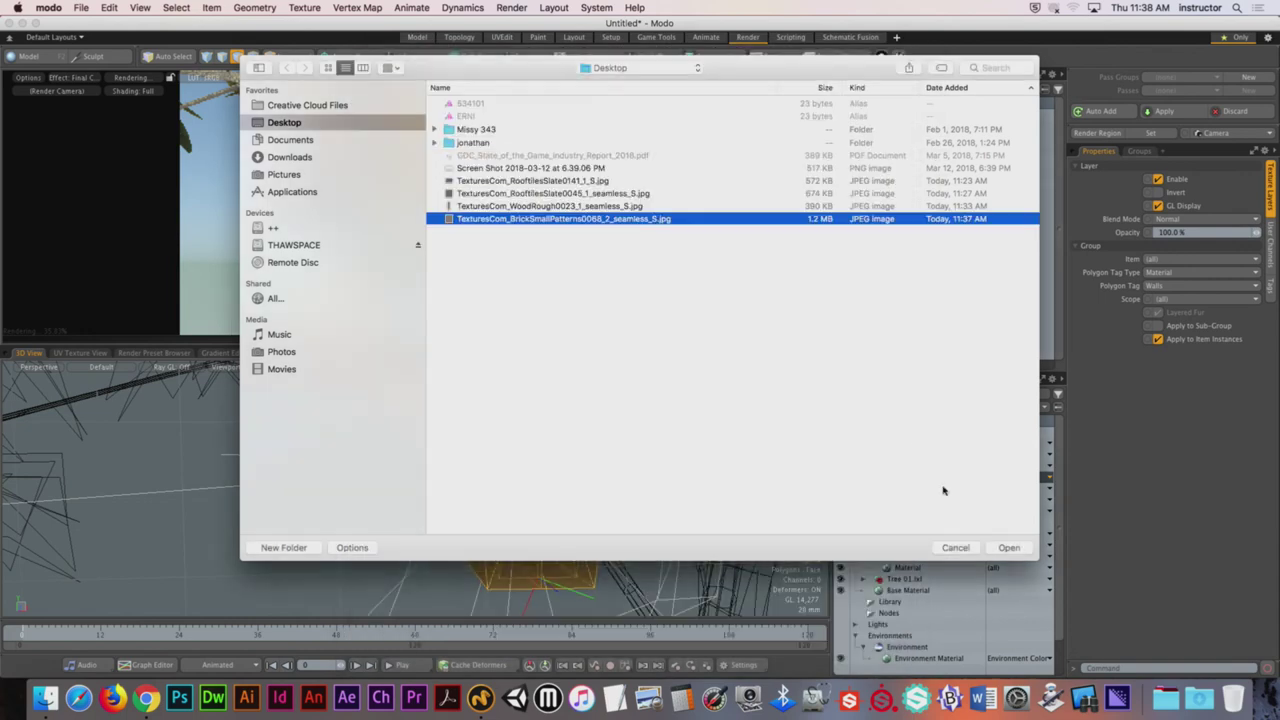
left_click(1010, 548)
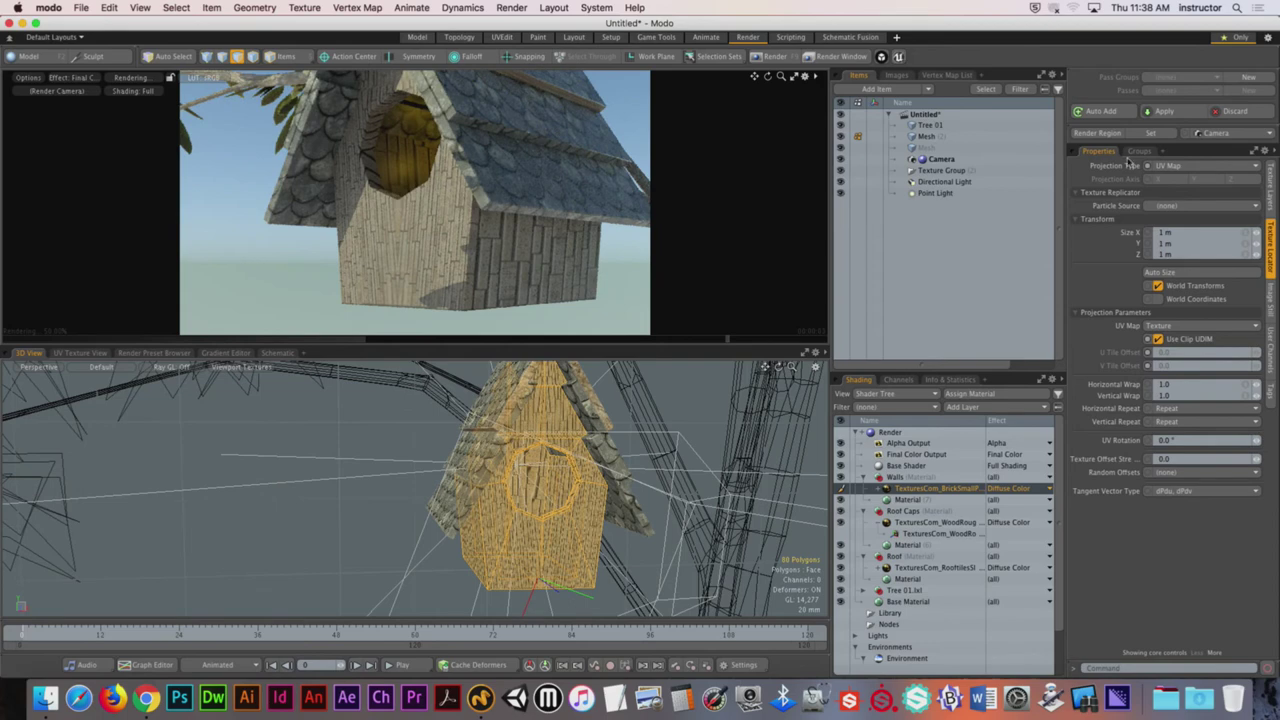
Step: Maximize and resume the render preview, then give the brick texture Cubic projection at 300 mm
left_click(795, 78)
left_click(390, 338)
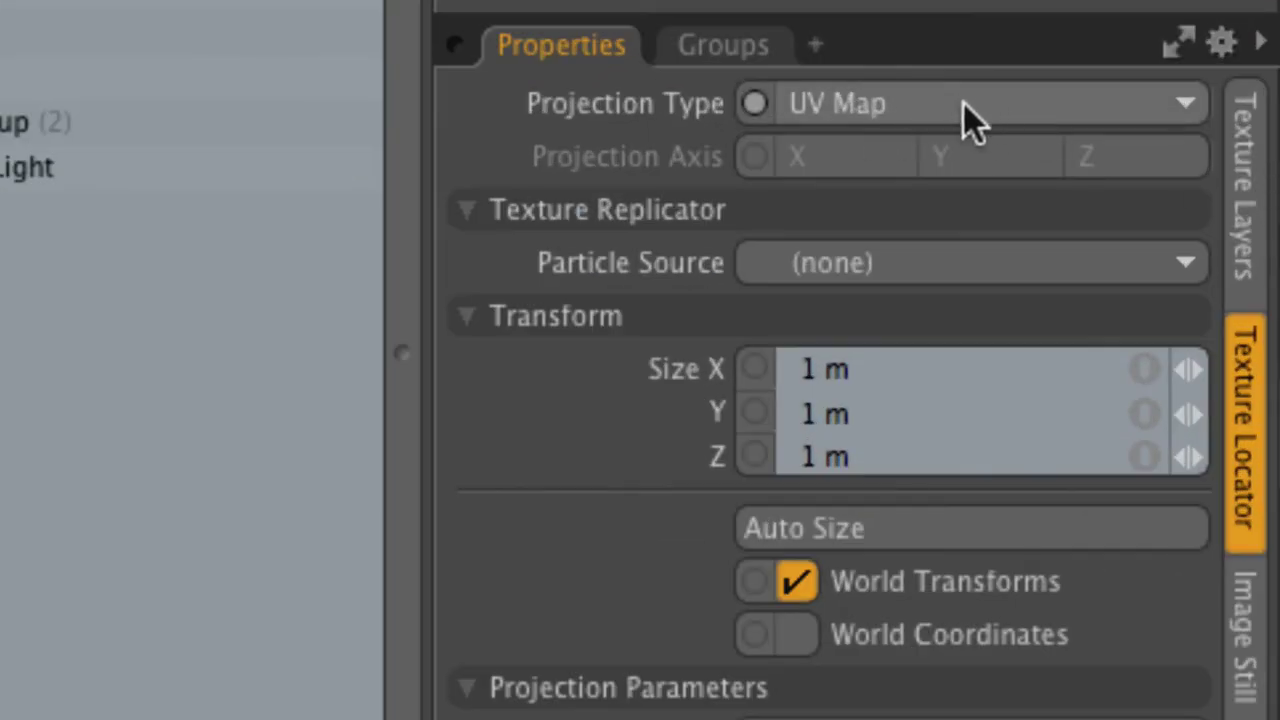
left_click(958, 106)
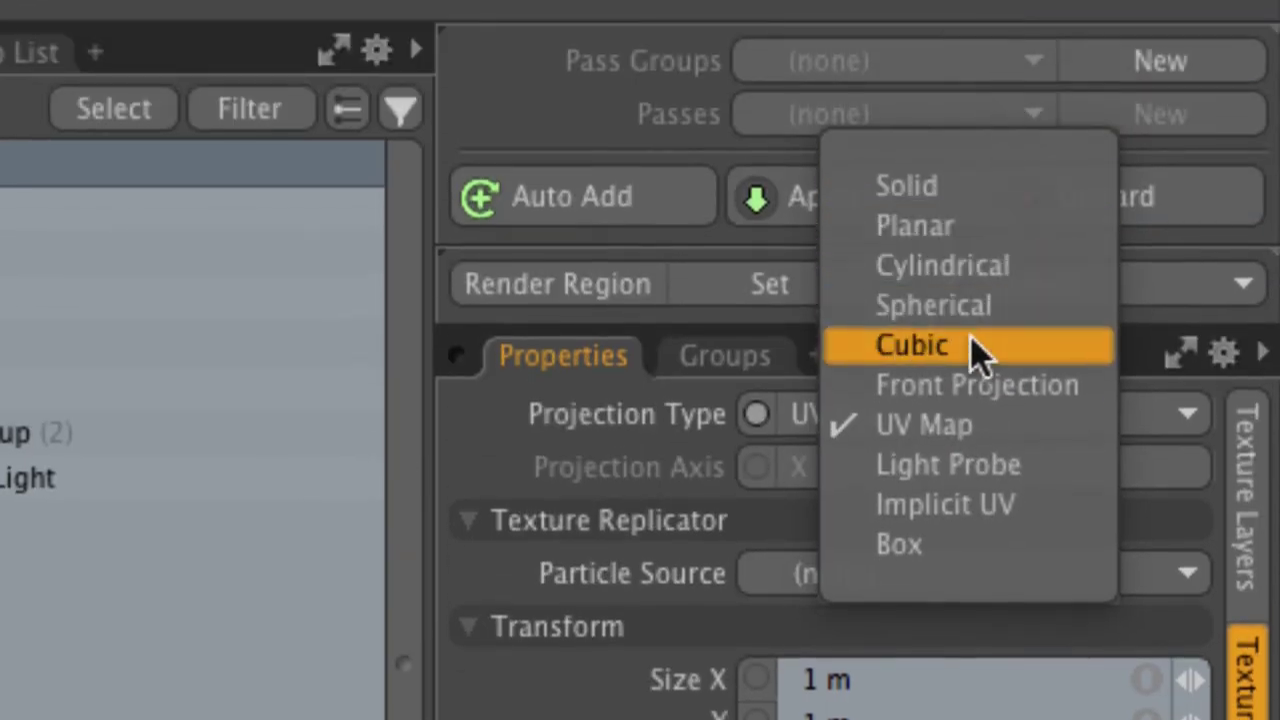
left_click(968, 36)
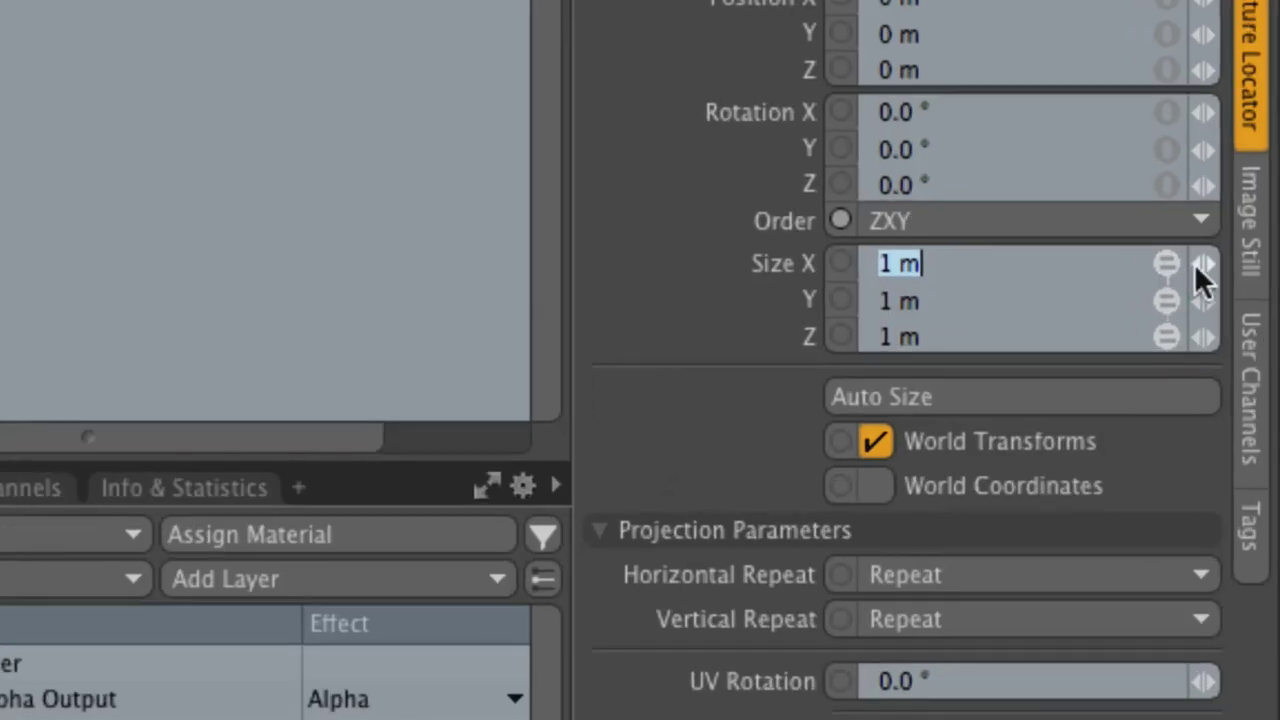
left_click_drag(1203, 277, 1195, 300)
left_click(1165, 299)
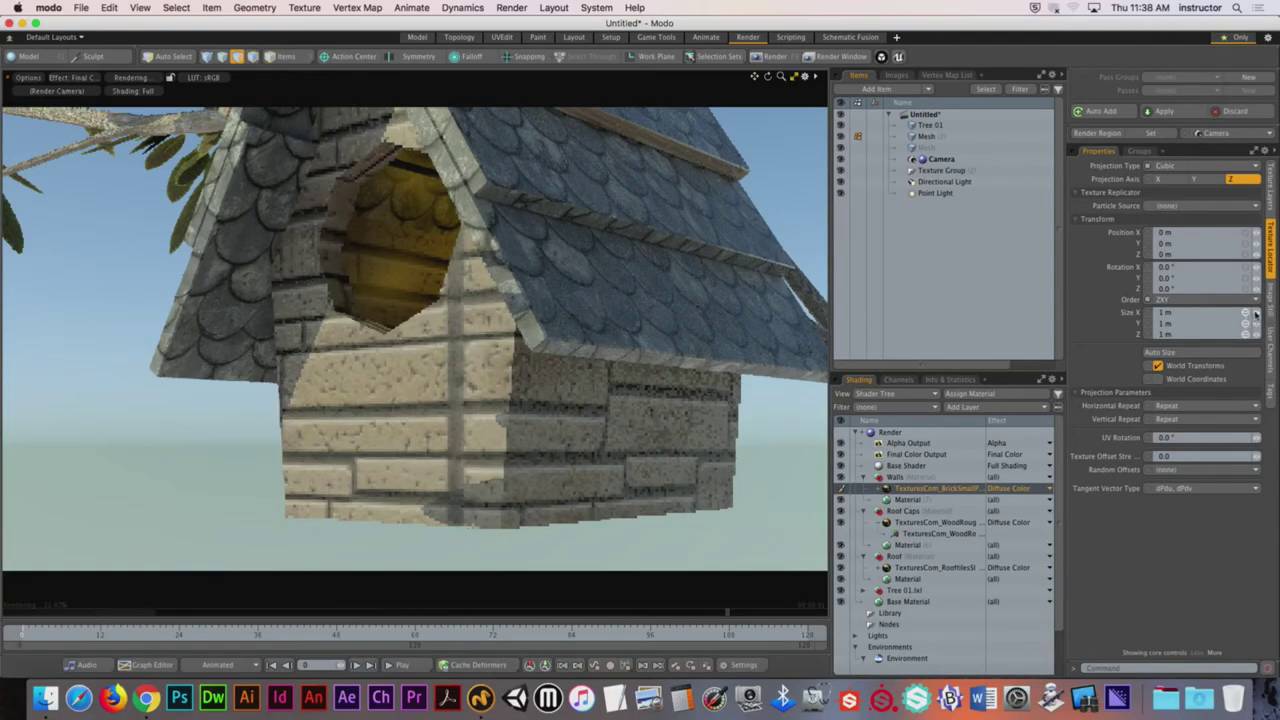
left_click_drag(1256, 314, 1236, 314)
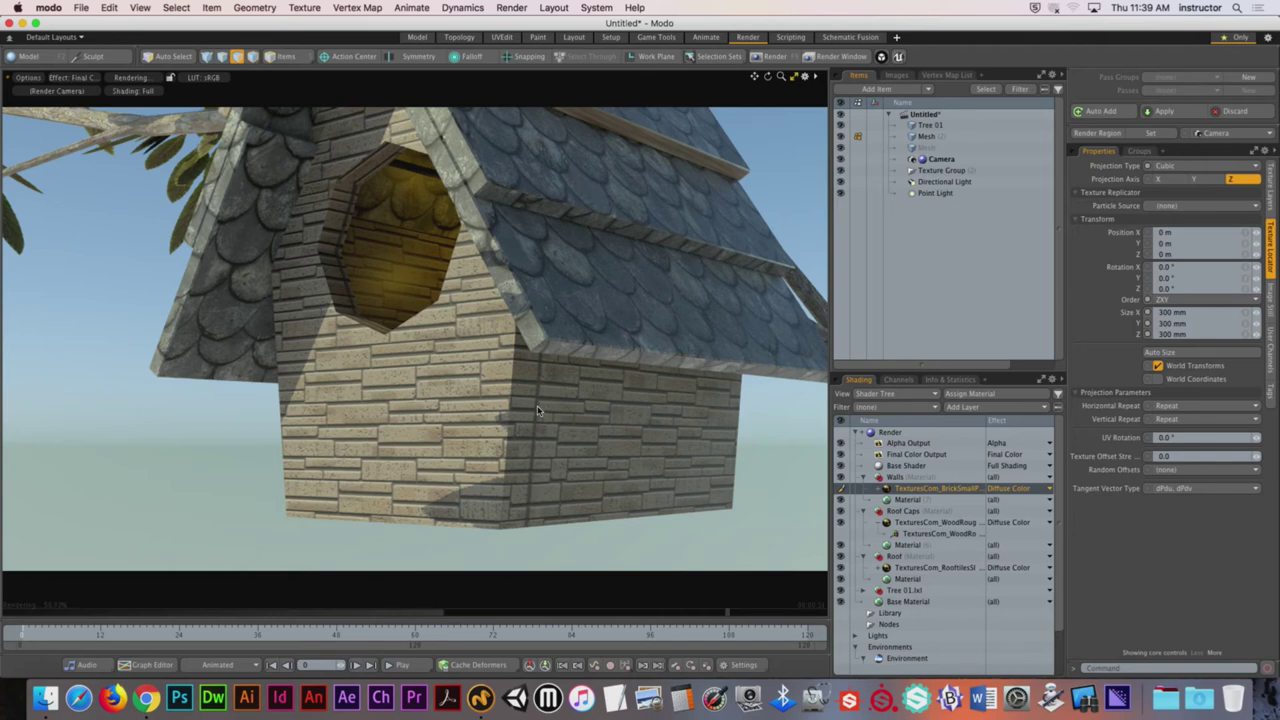
Step: Duplicate the BrickSmallPatterns texture layer in the Walls material
left_click_drag(413, 355, 414, 391, "alt")
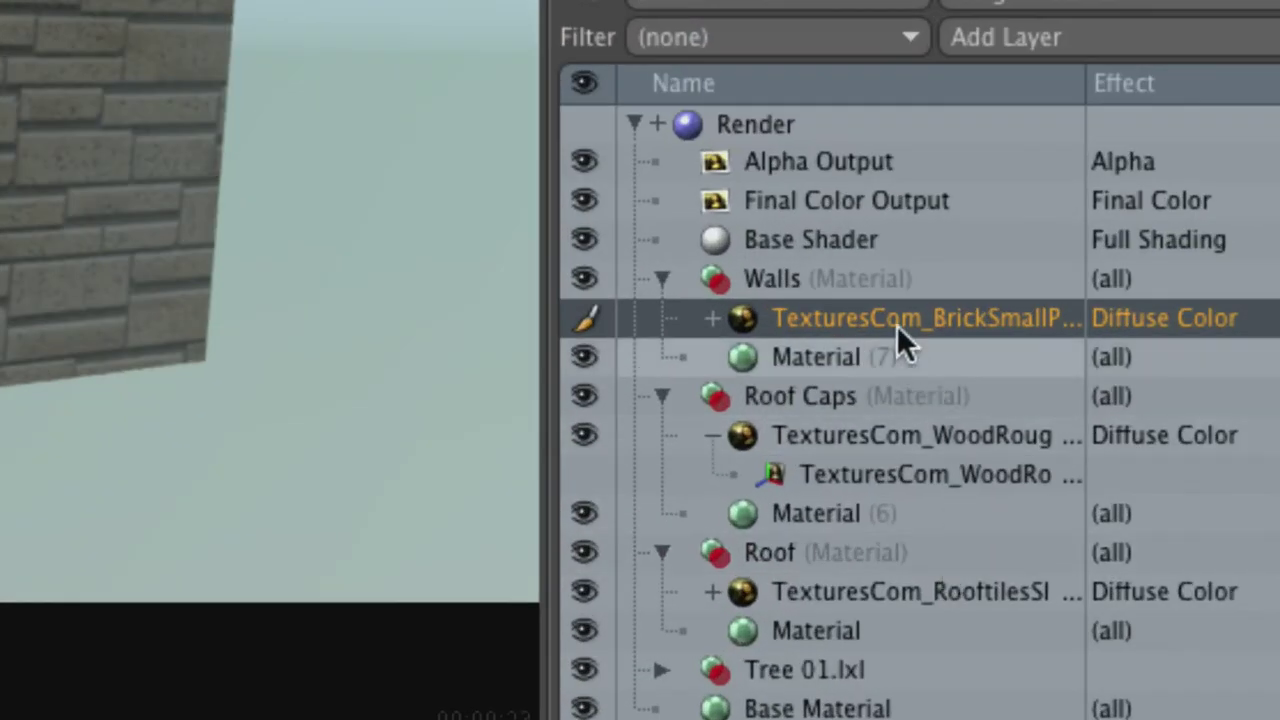
right_click(918, 312)
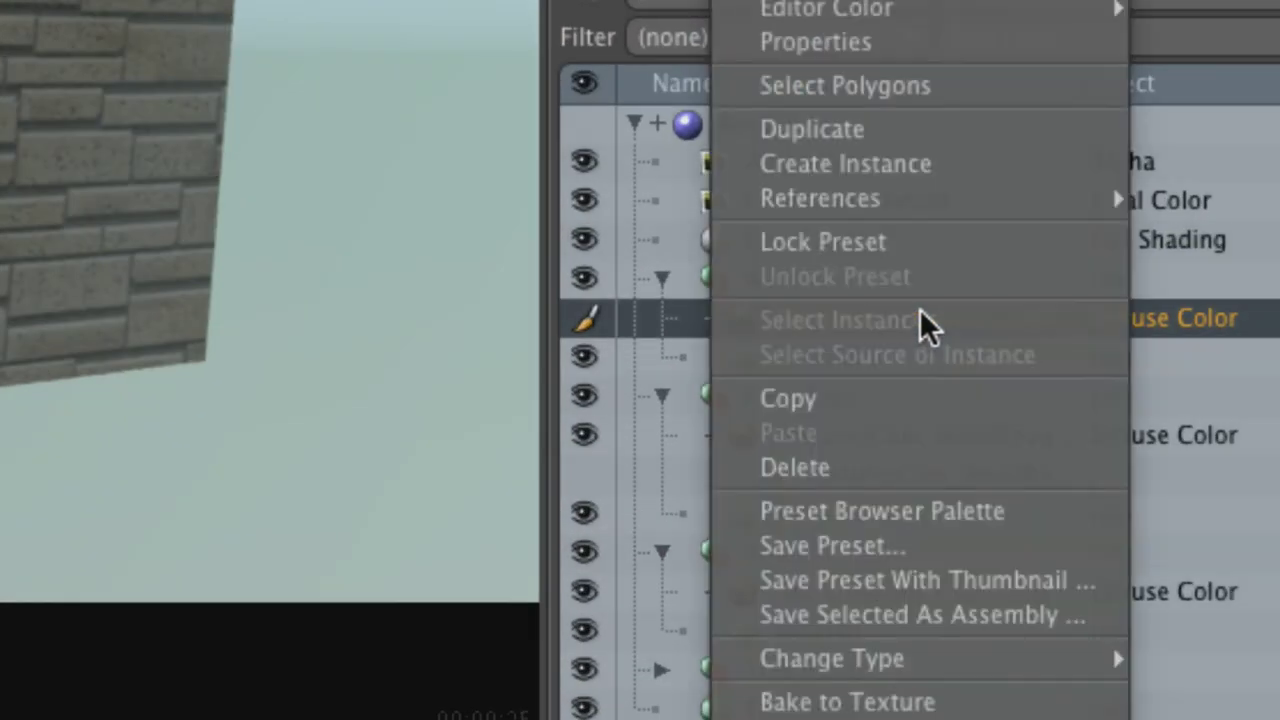
left_click(894, 135)
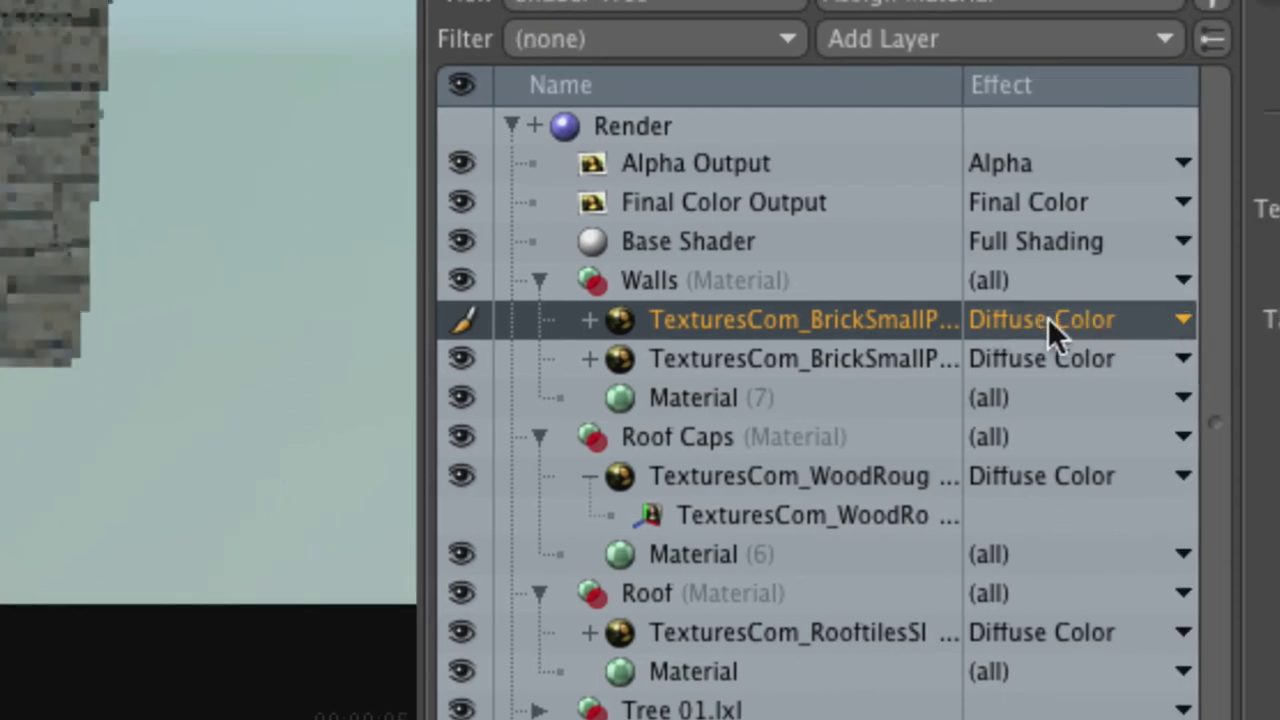
Step: Set the duplicate brick layer's effect to Surface Shading > Bump
left_click(1048, 317)
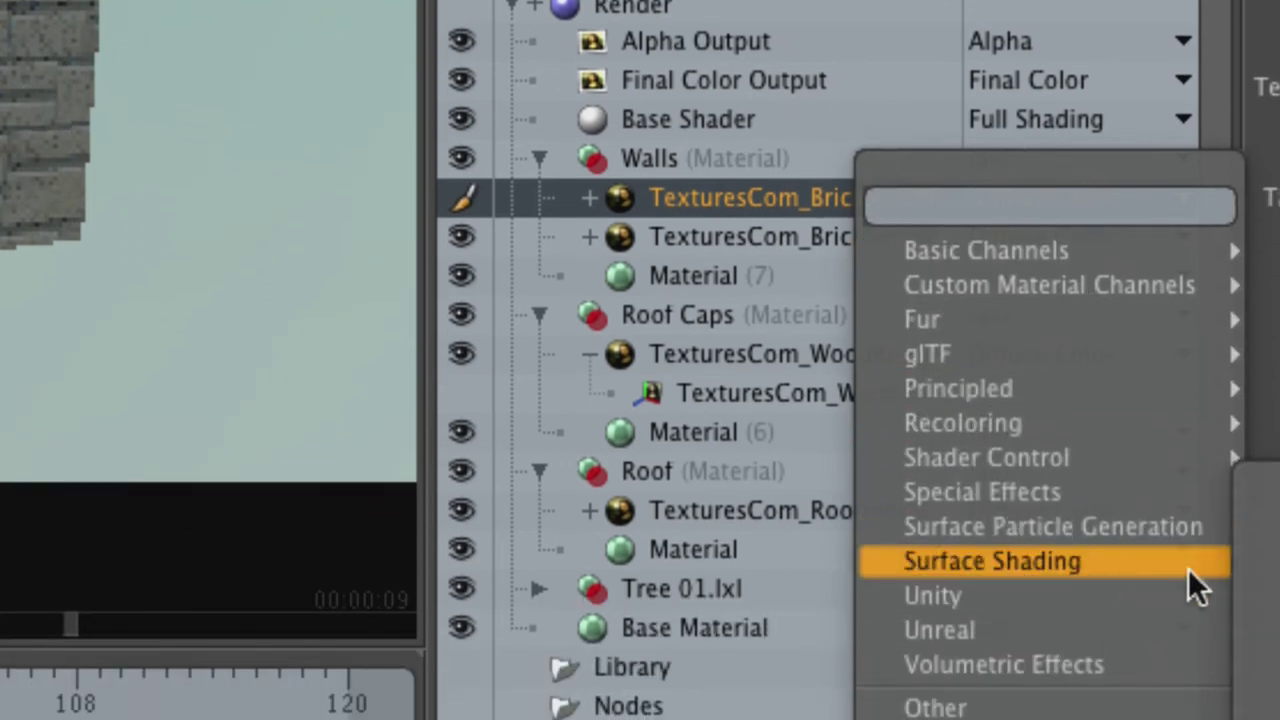
mouse_move(1188, 568)
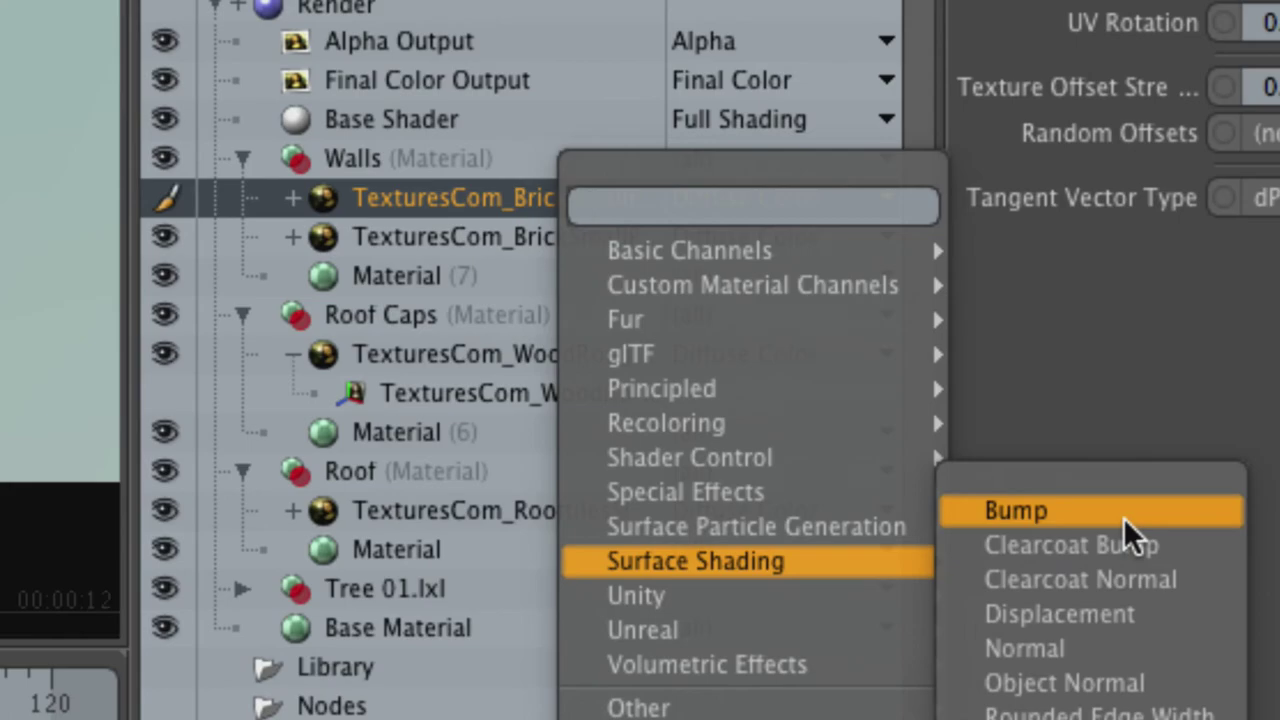
left_click(1123, 517)
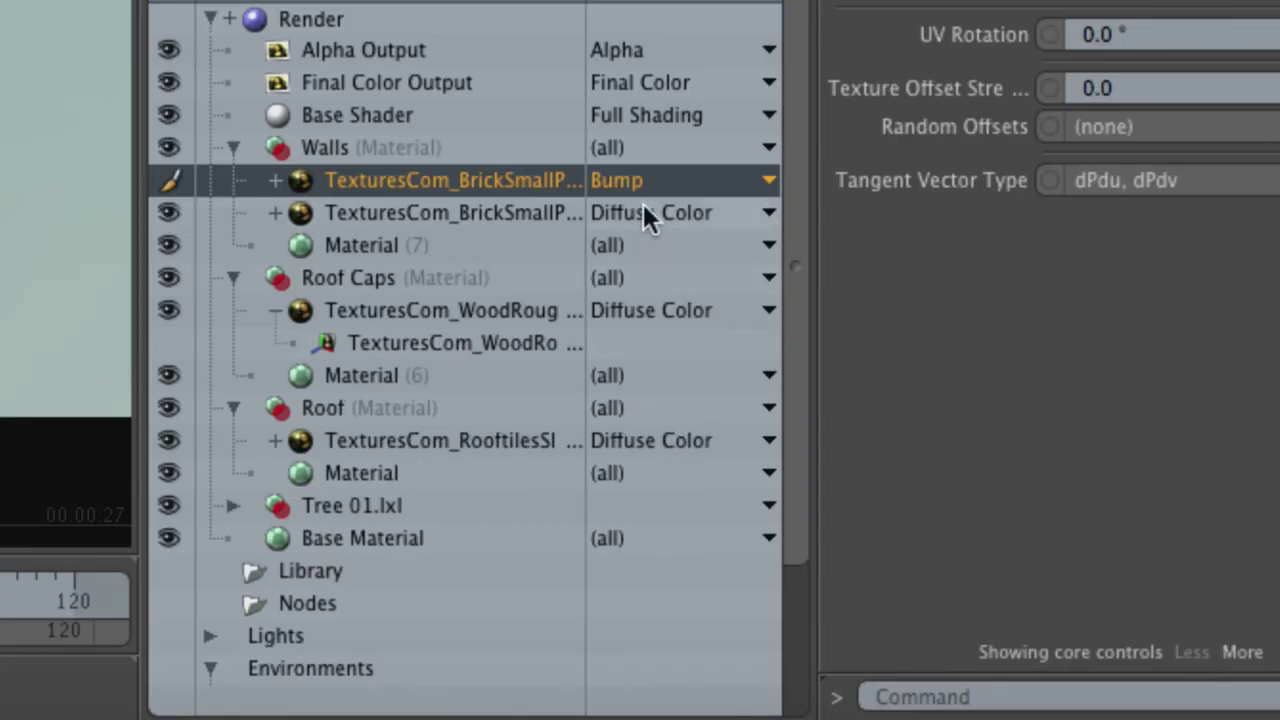
left_click(645, 182)
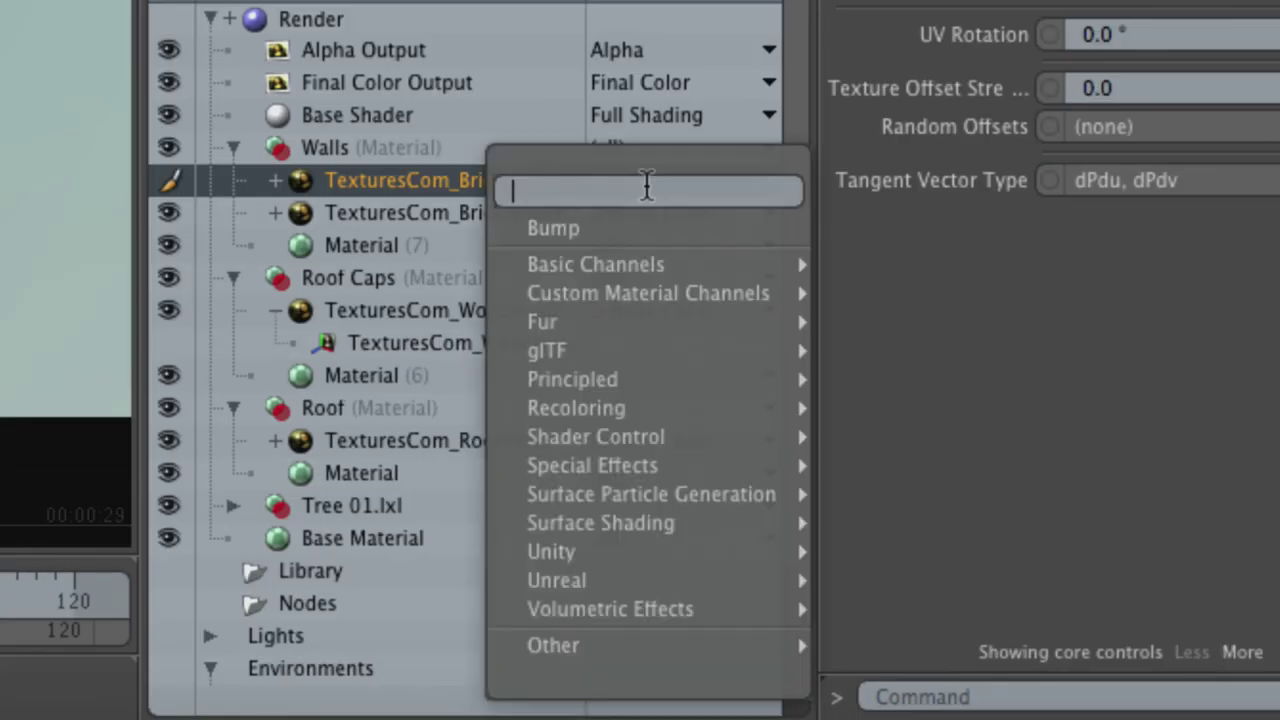
mouse_move(700, 532)
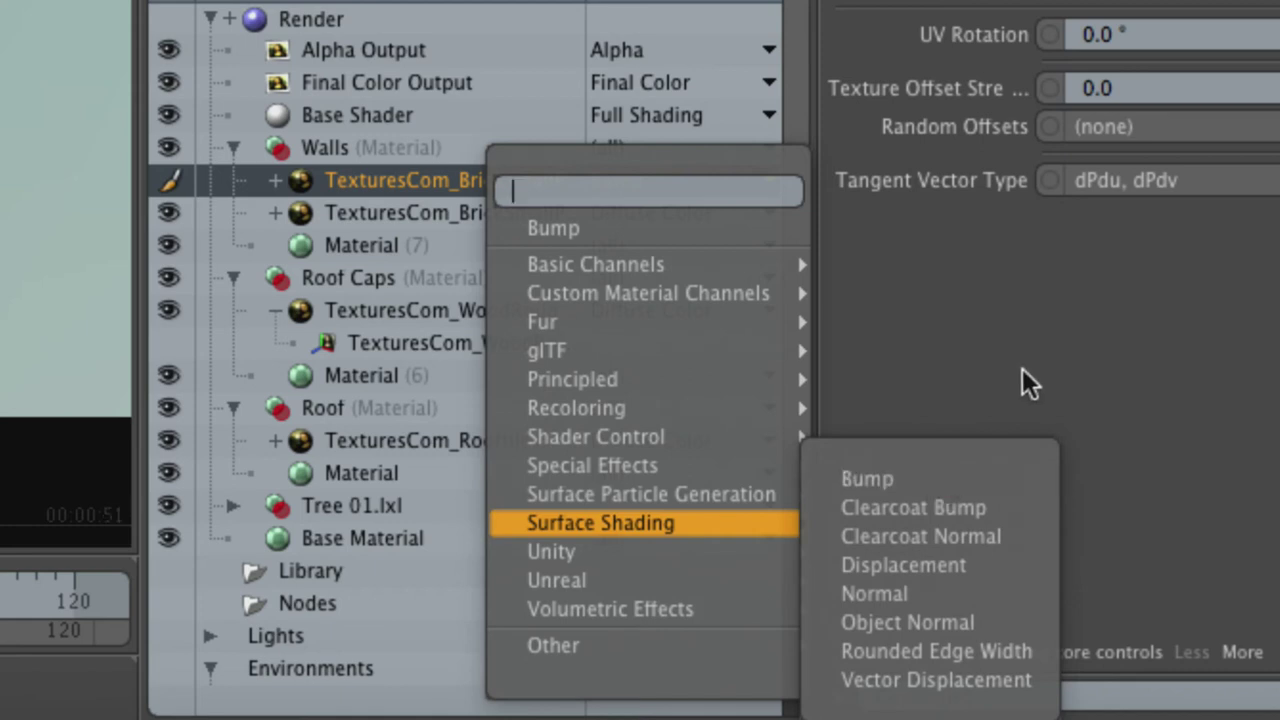
left_click(1035, 571)
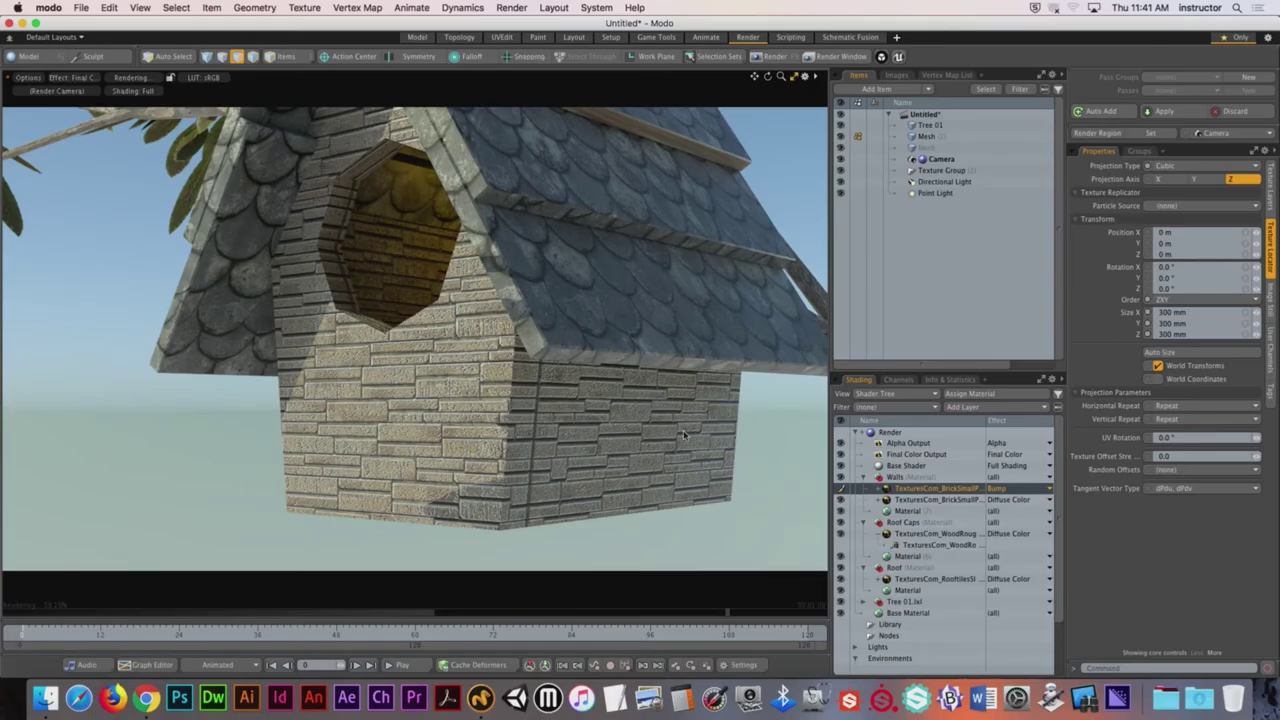
left_click_drag(682, 430, 682, 430, "alt")
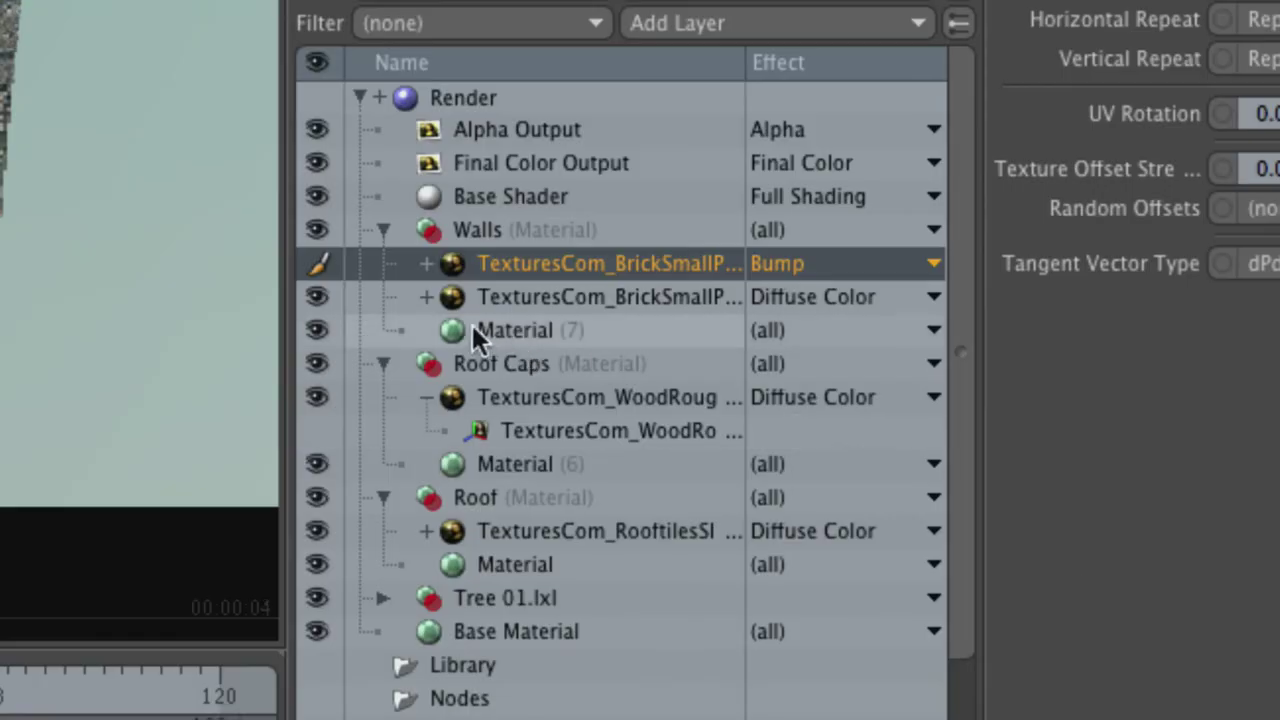
Step: Collapse the Roof materials and select the Walls base material, showing its 5 mm bump amplitude
left_click(449, 226)
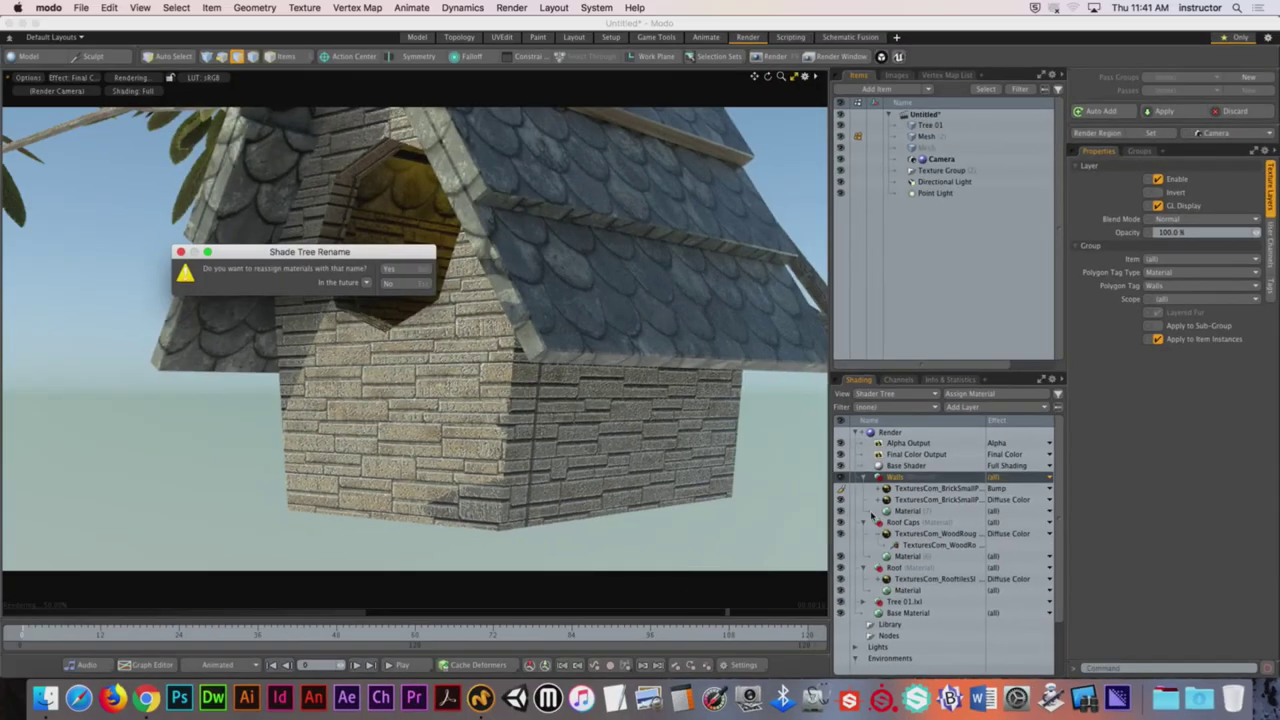
key("Return")
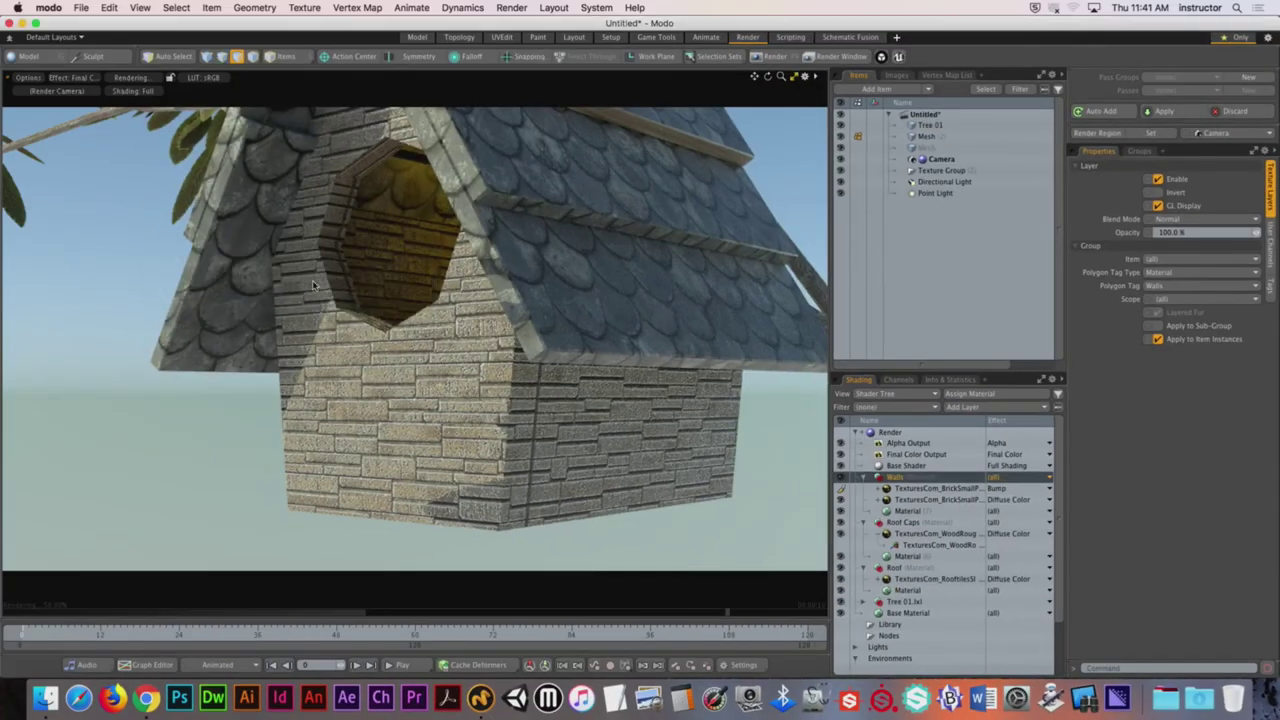
left_click(864, 522)
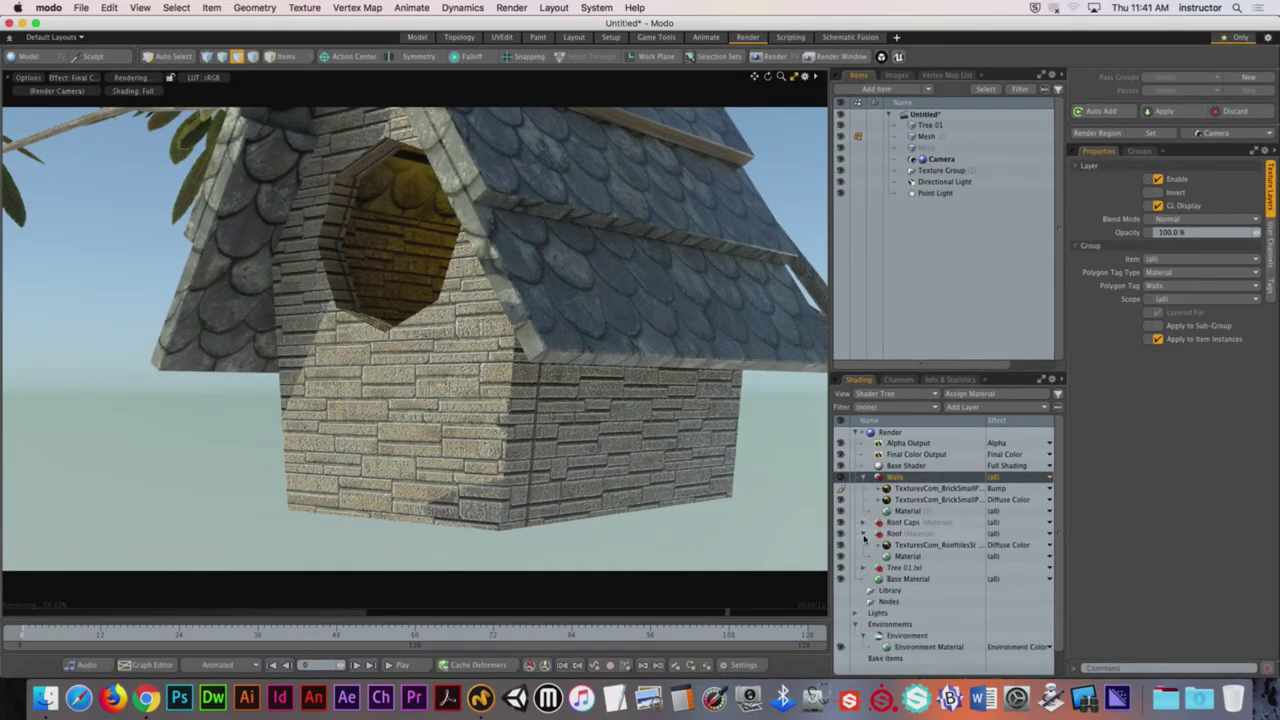
left_click(864, 534)
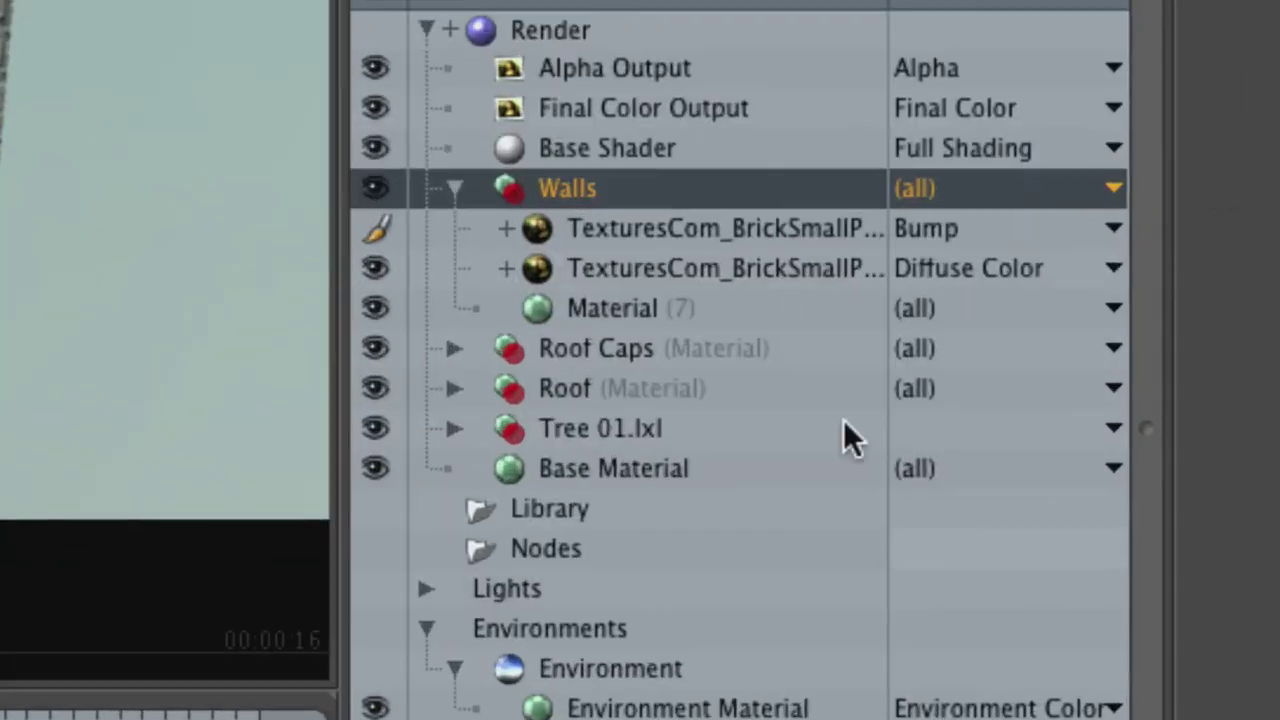
left_click(728, 230)
left_click(700, 268)
left_click(595, 308)
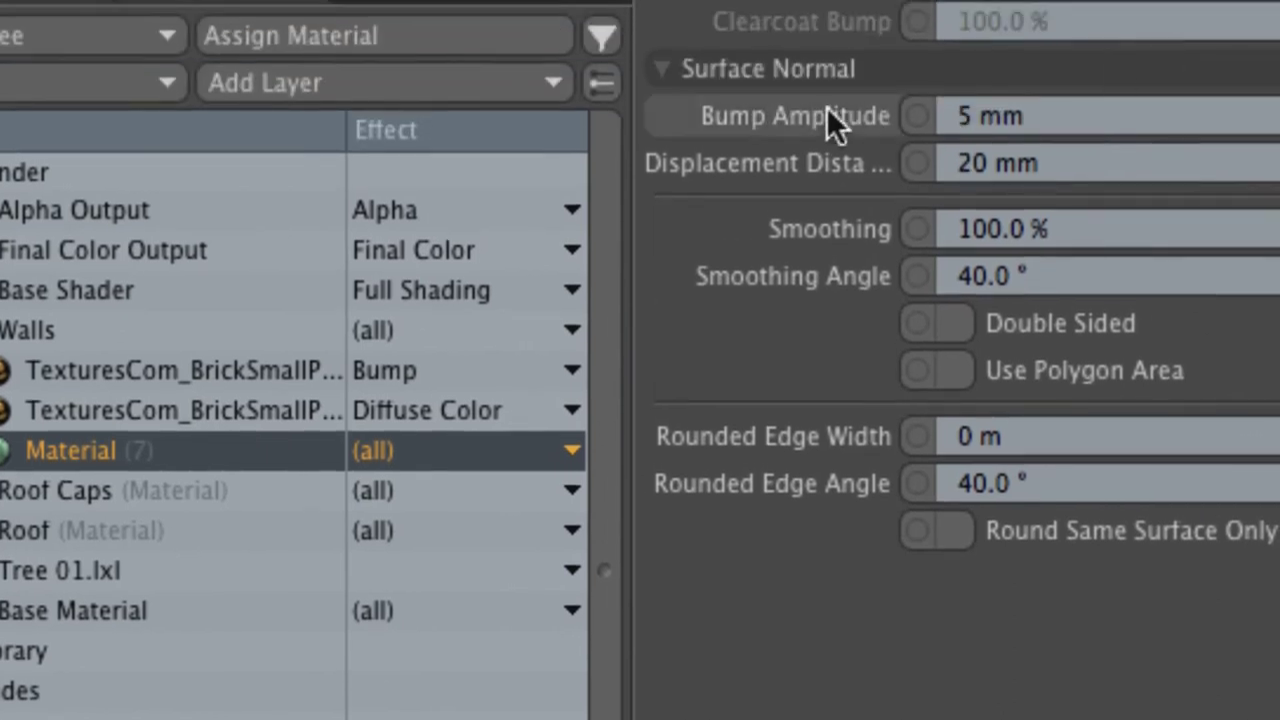
Step: Try the Walls bump amplitude in metres, first 5 m and then 1 m
left_click_drag(1031, 114, 910, 125)
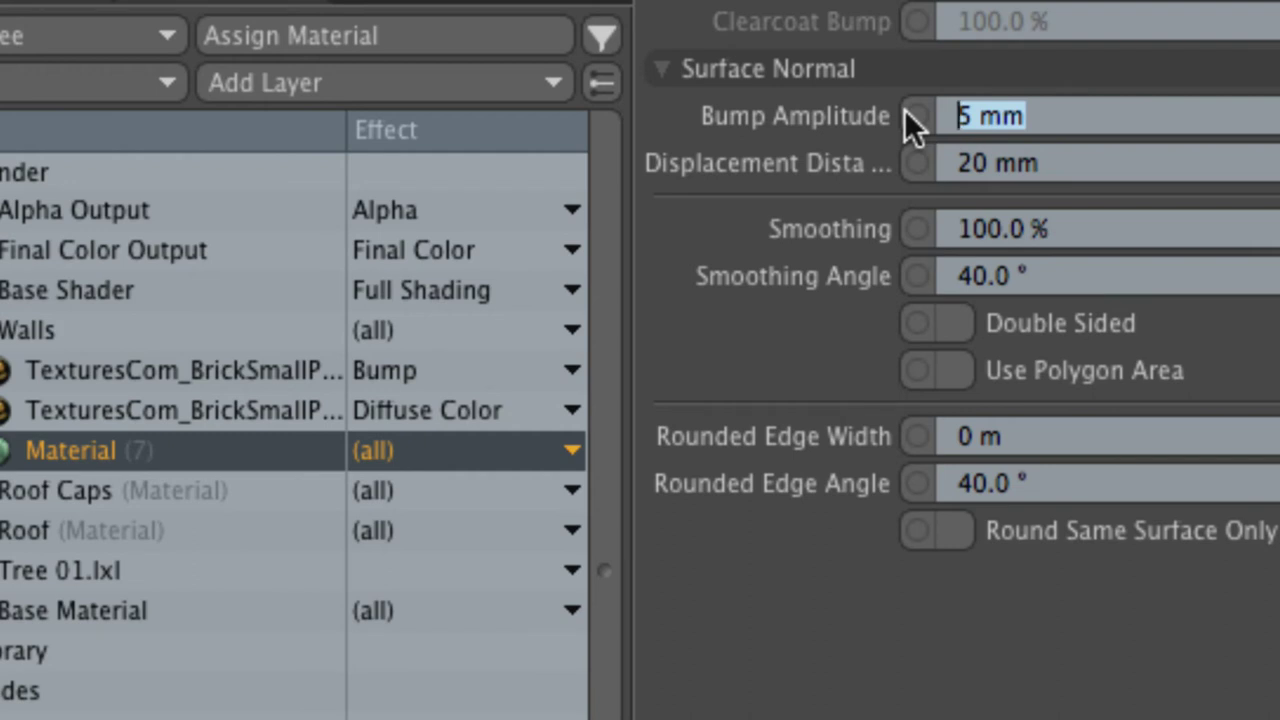
double_click(1065, 117)
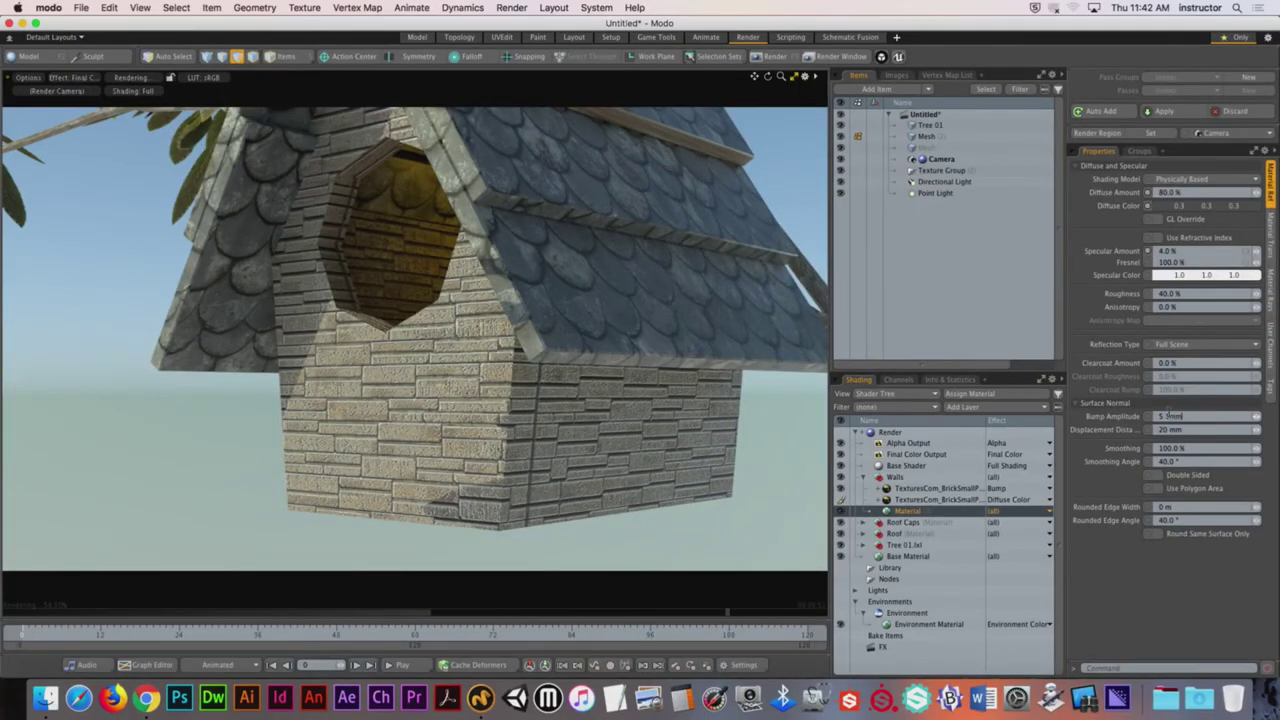
type("m")
key("Return")
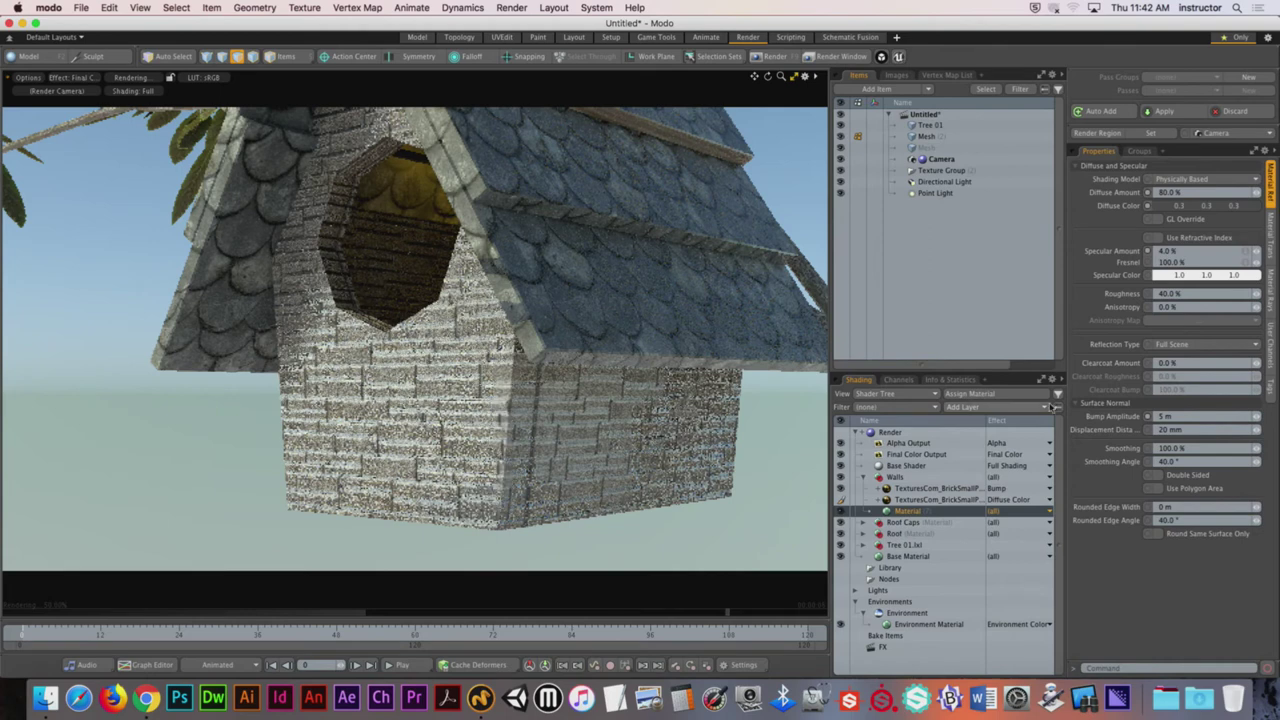
left_click(1148, 417)
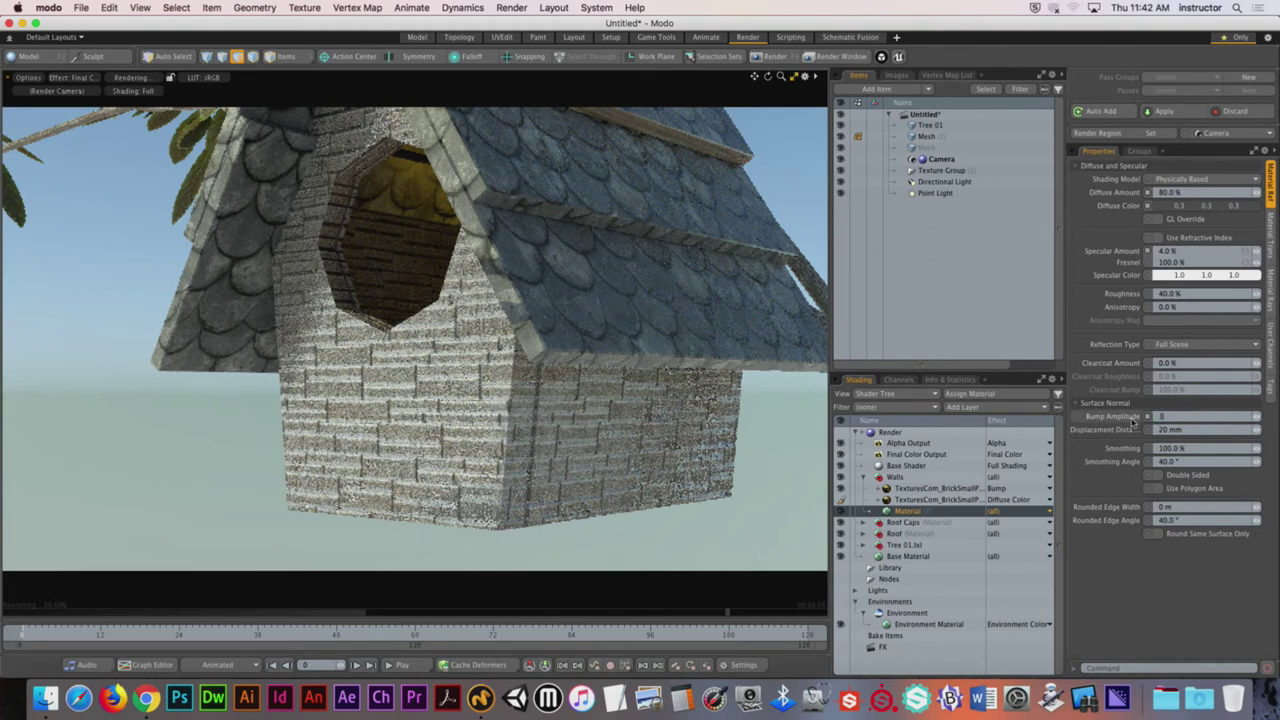
type("1")
key("Return")
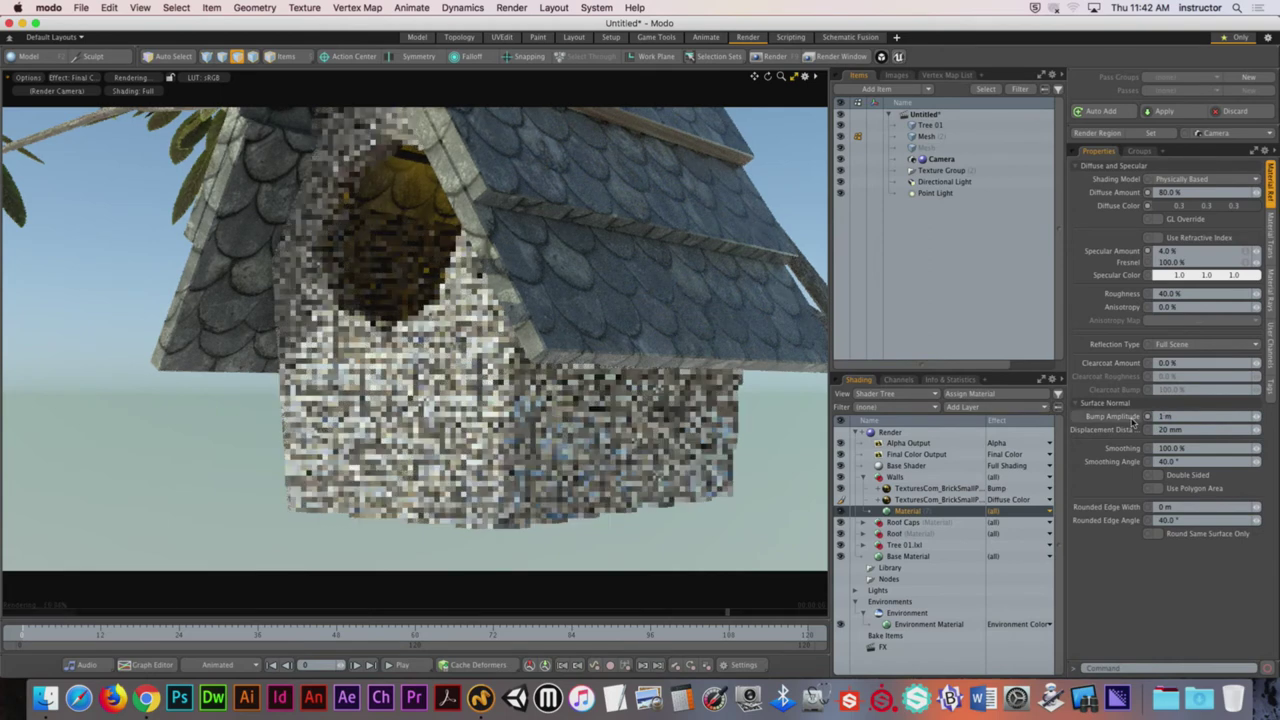
Step: Bring the Walls bump amplitude down to 1 mm, settle on 2 mm, and start a test render
left_click(1148, 416)
type("1 mm")
key("Return")
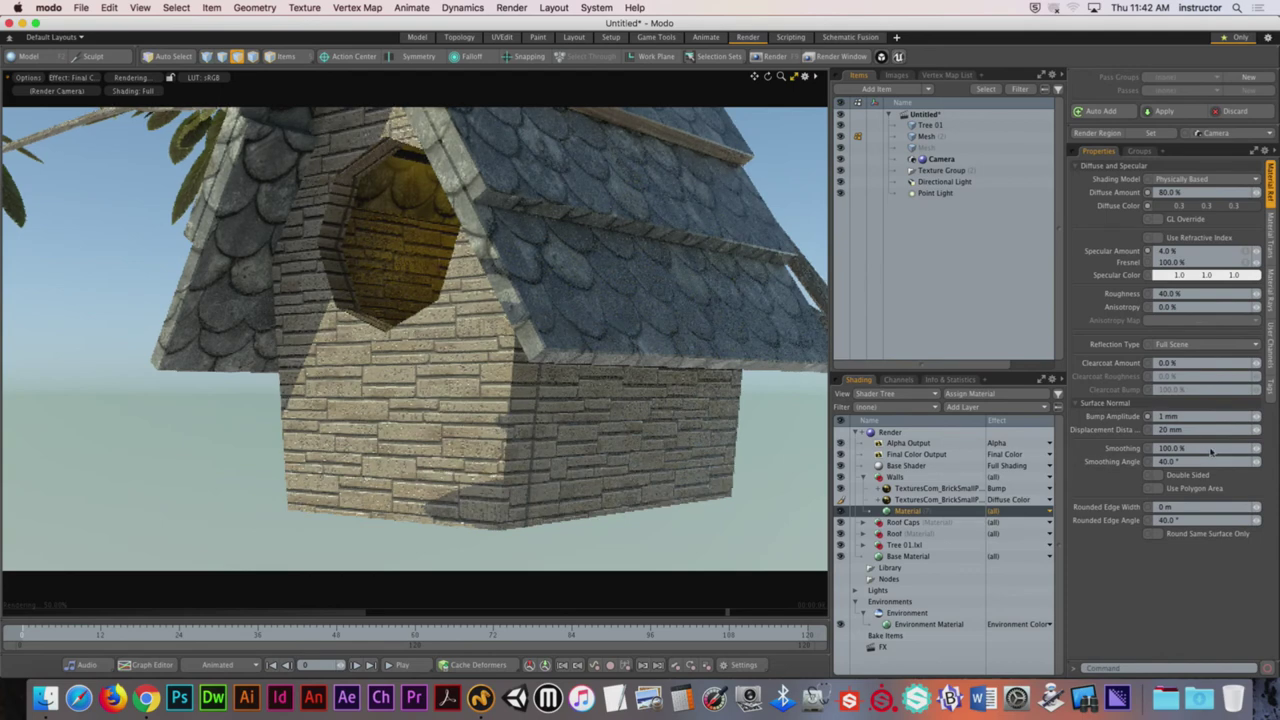
type("2m")
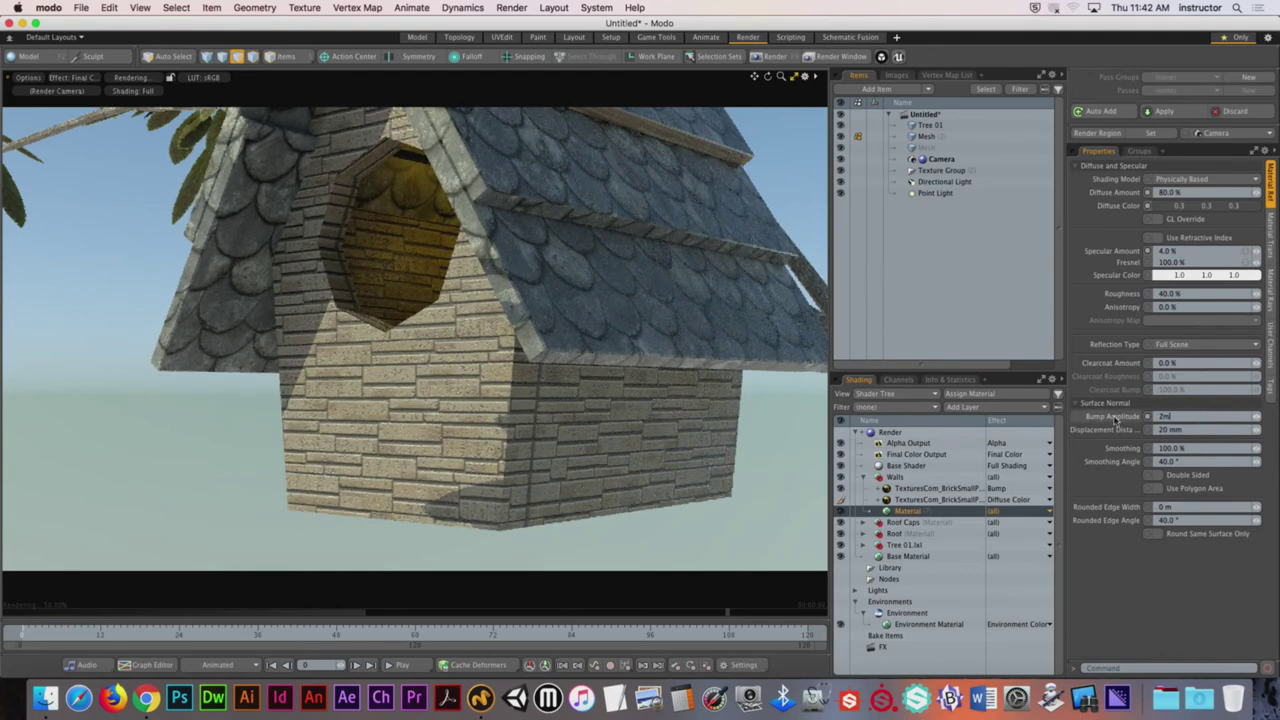
key("Return")
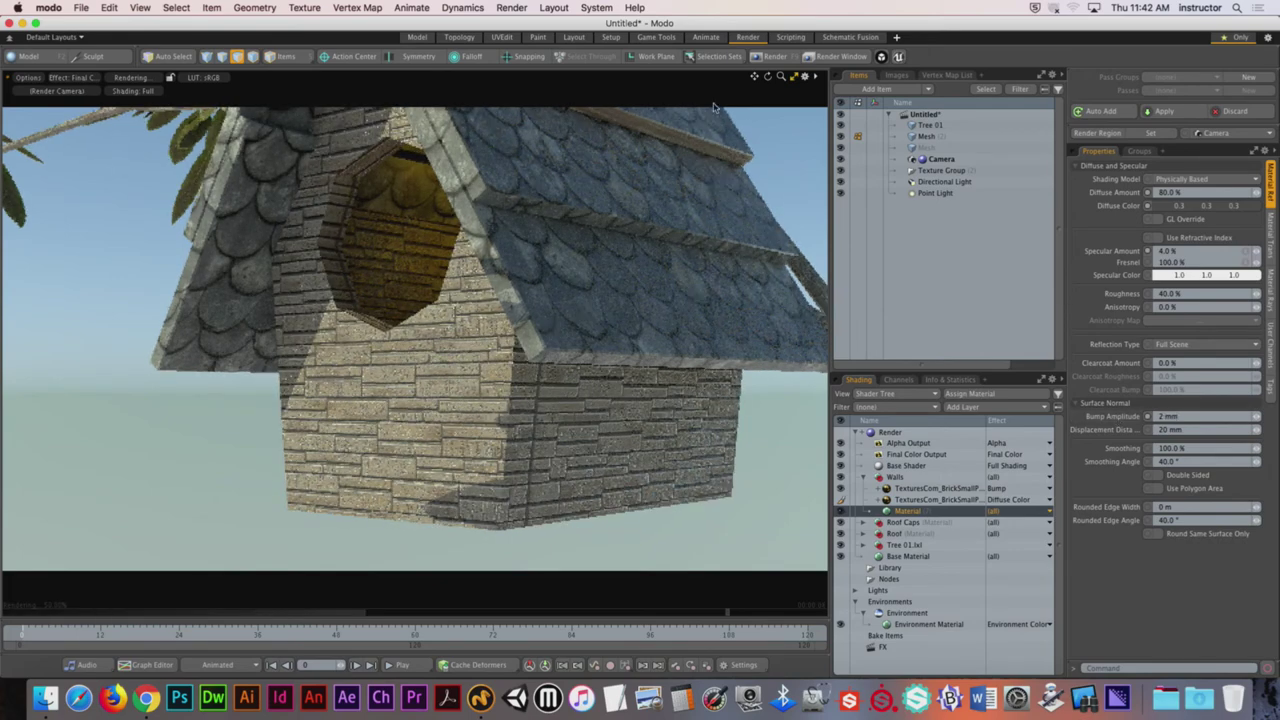
left_click(775, 57)
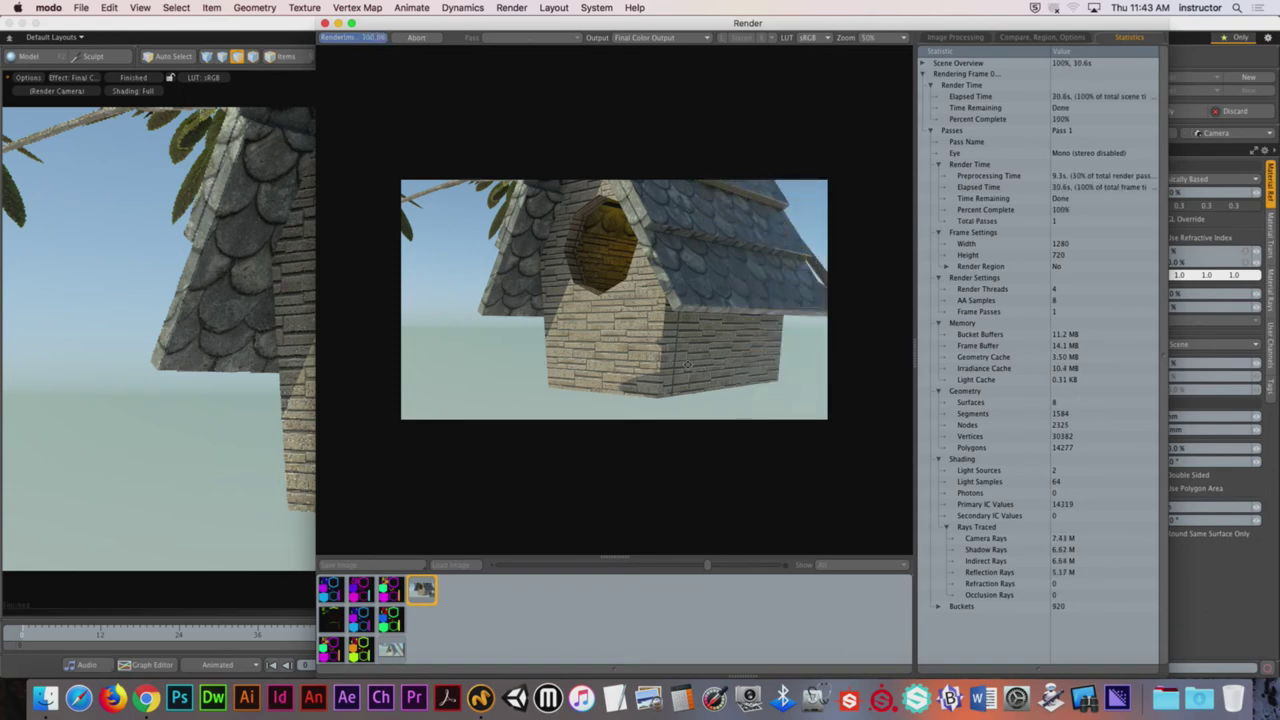
Step: Zoom the render to 100%, move the Render window aside, and re-render the birdhouse with F9
scroll(681, 331, "up", 1)
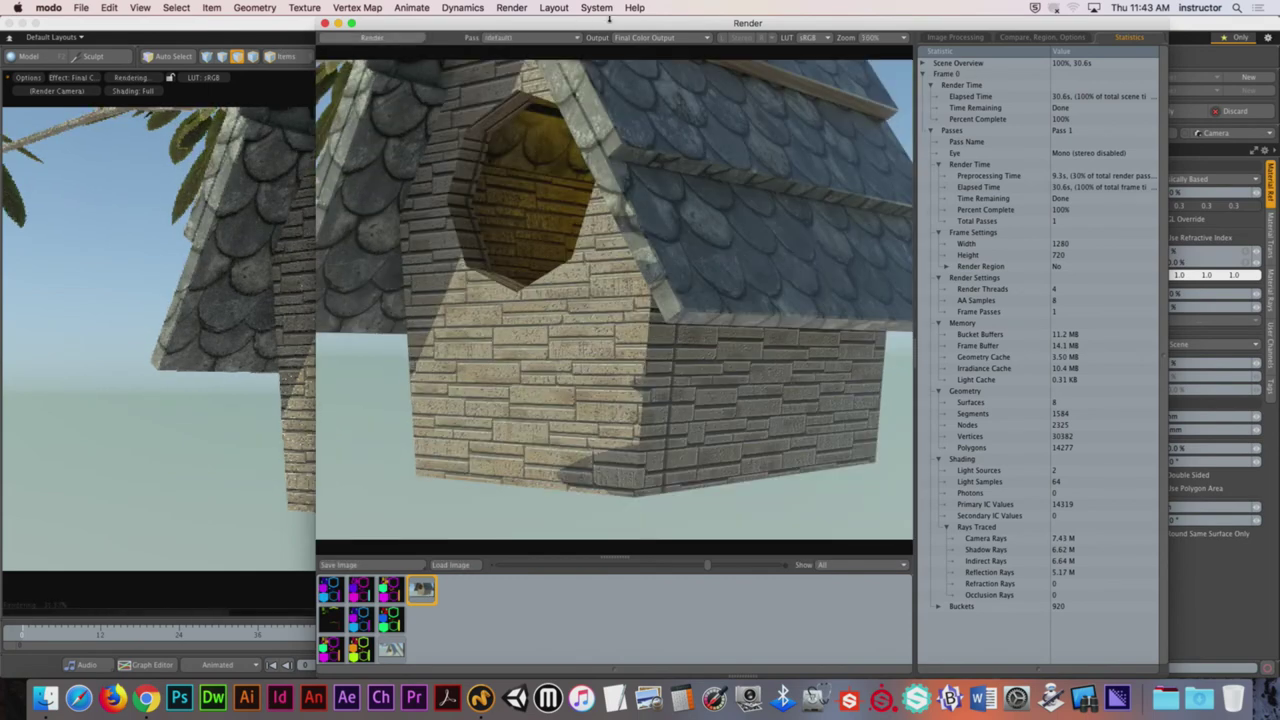
left_click_drag(609, 20, 266, 20)
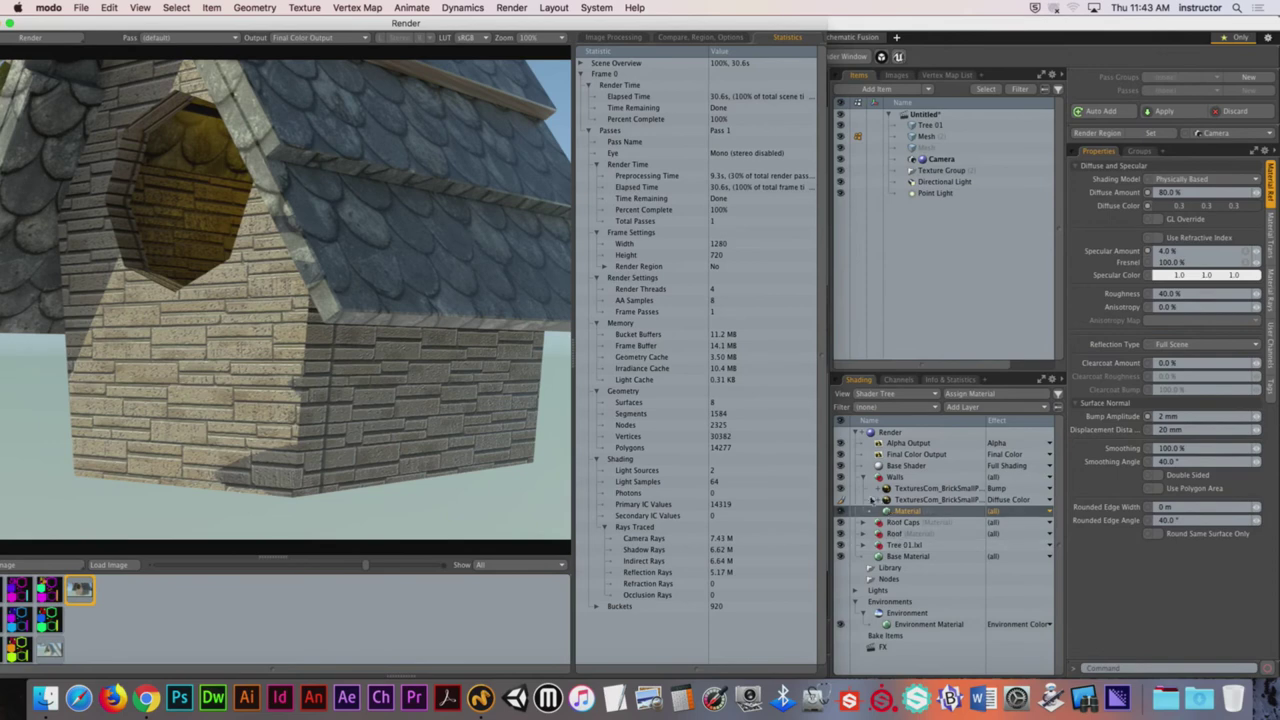
left_click(845, 494)
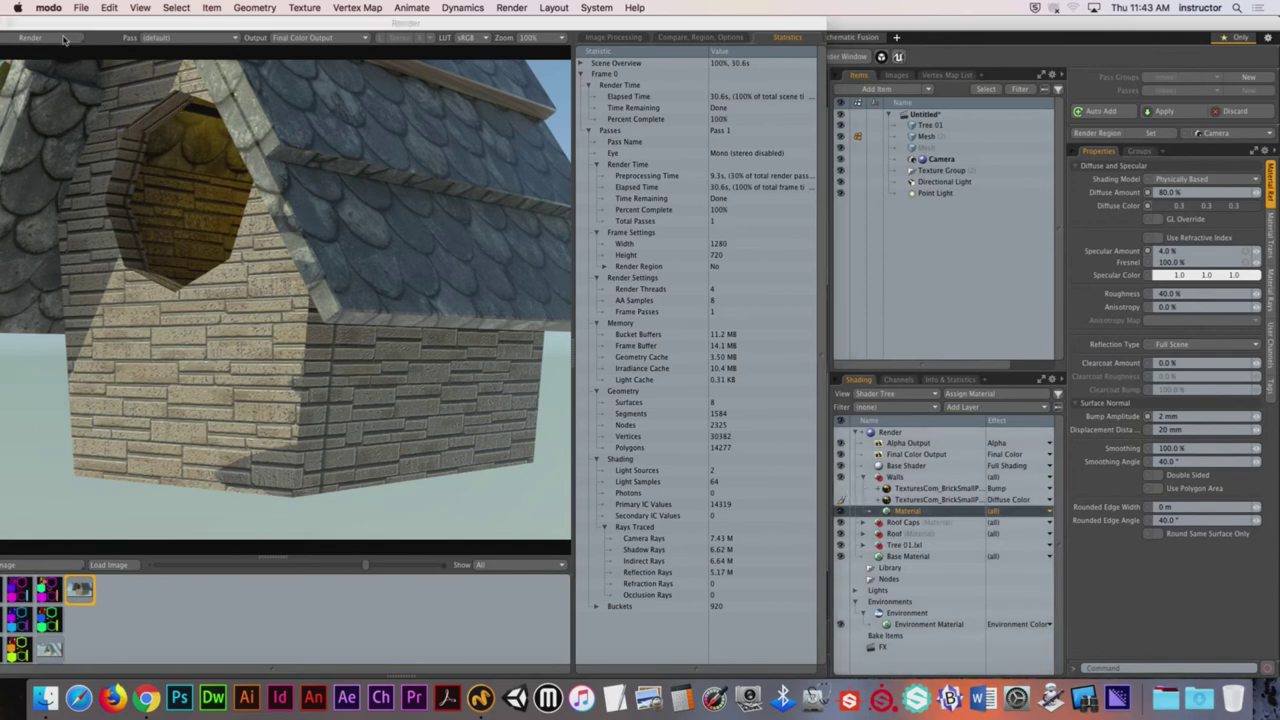
key("F9")
left_click_drag(155, 25, 313, 16)
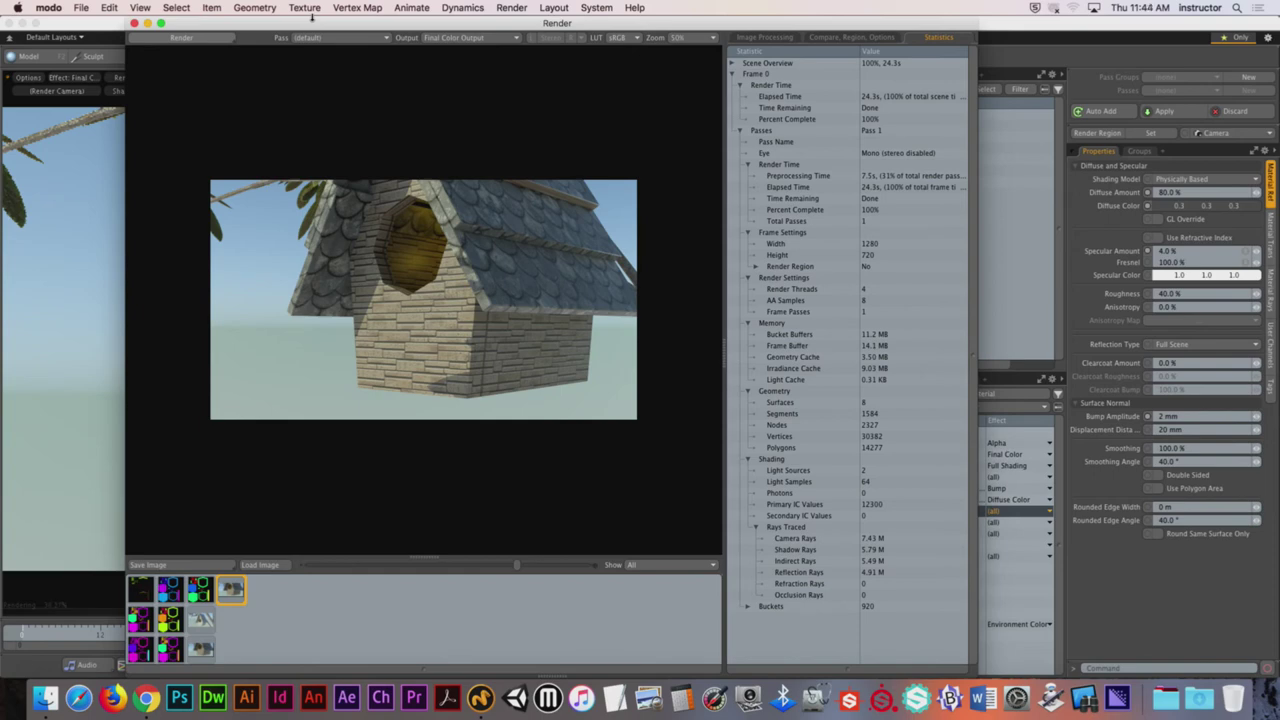
Step: Zoom into the render and step through earlier history renders to compare the brick bump
scroll(453, 293, "up", 3)
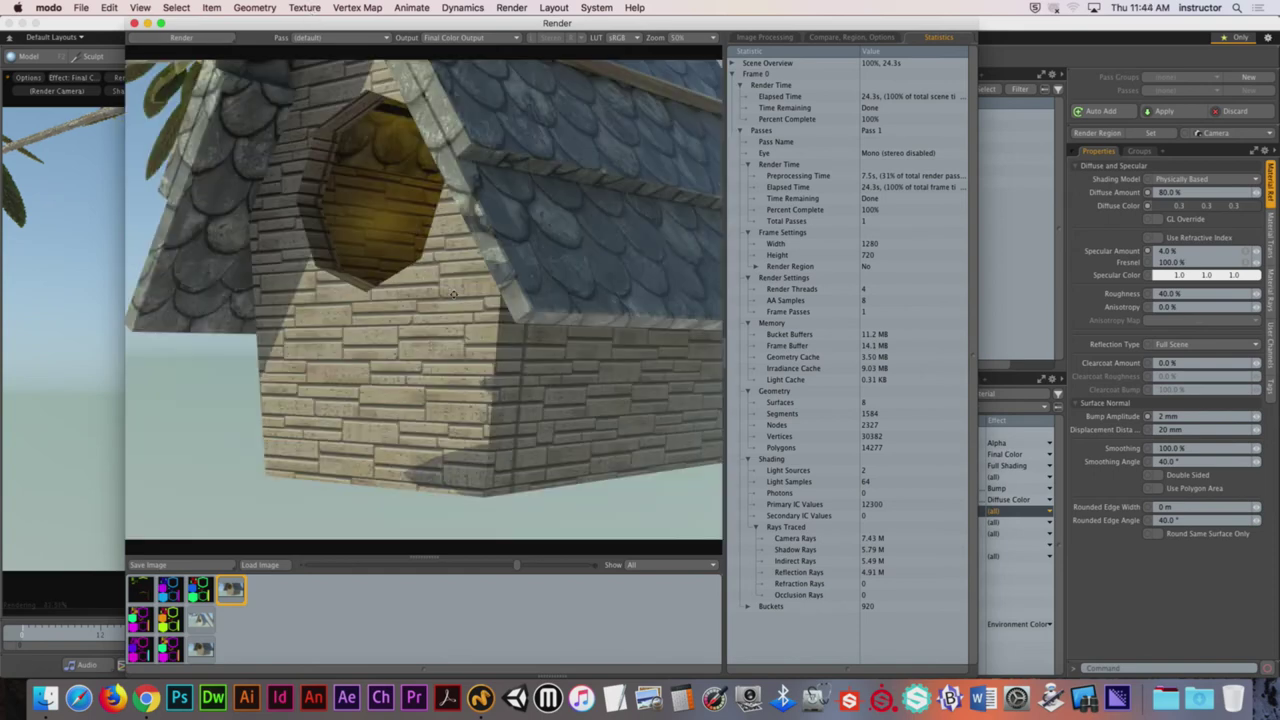
left_click(201, 650)
key("Down")
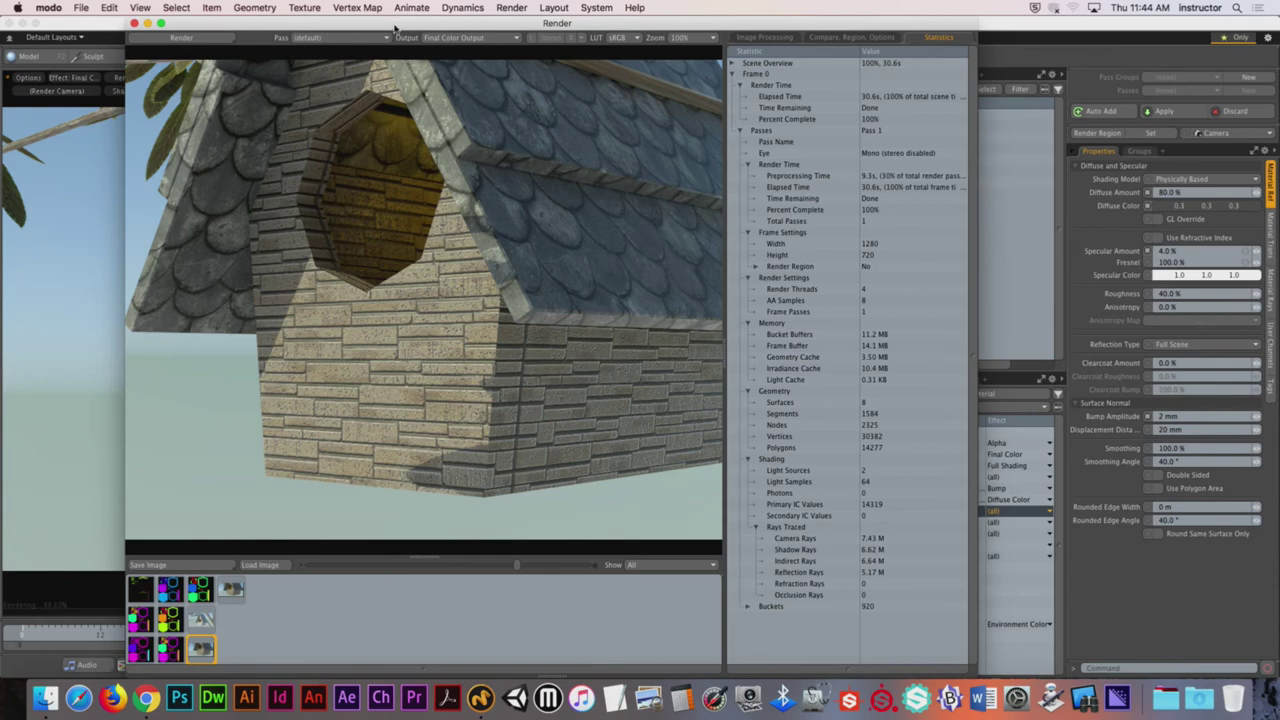
left_click_drag(395, 29, 226, 8)
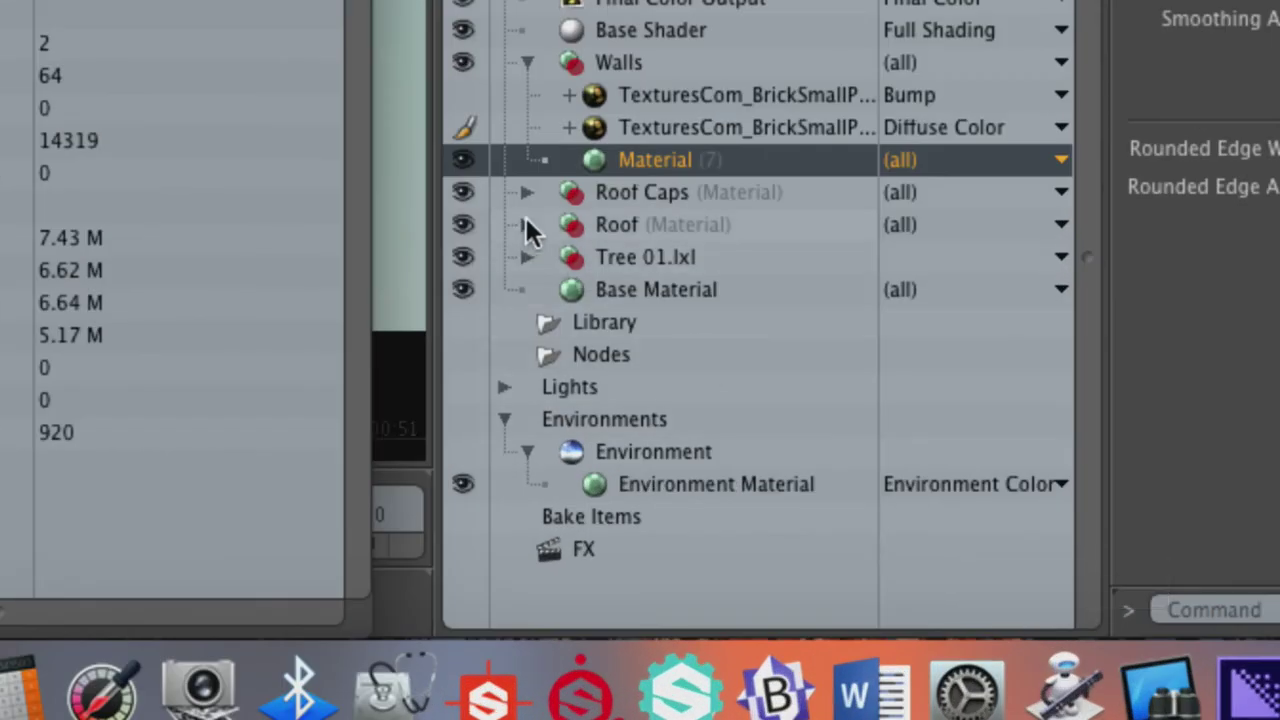
Step: Duplicate the Roof's RooftilesSlate texture layer and set the copy's effect to Bump
left_click(526, 224)
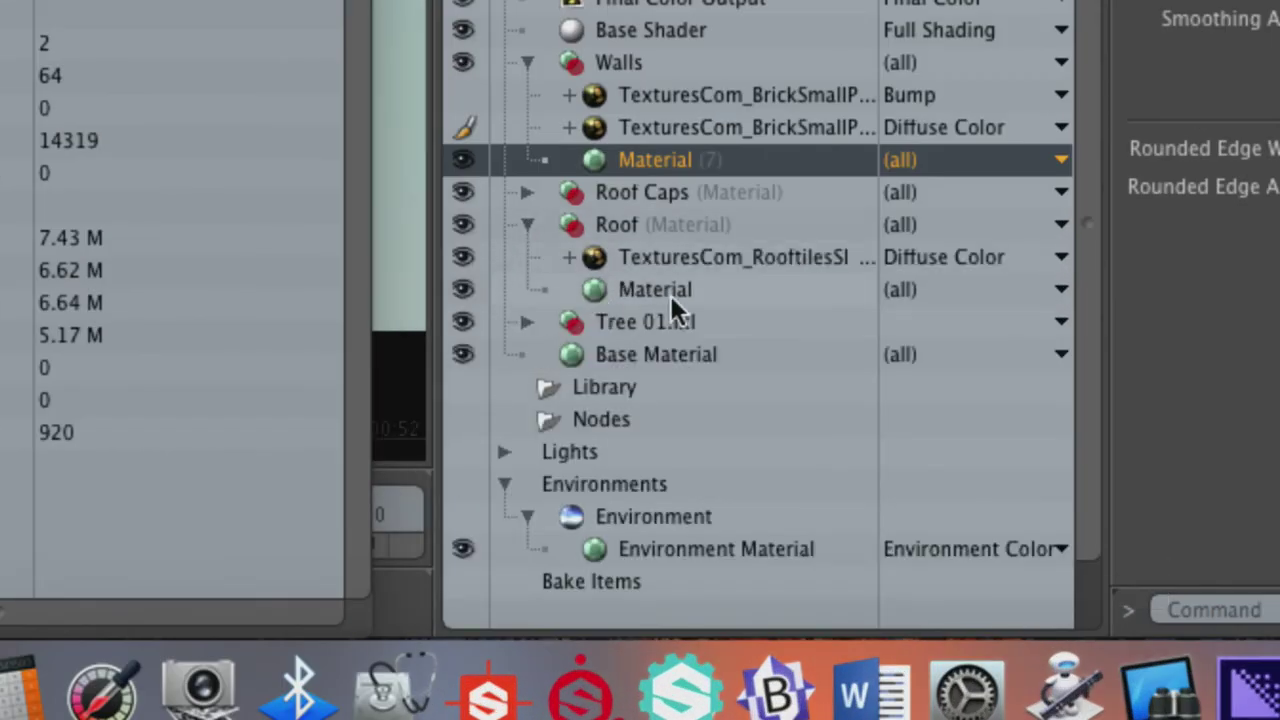
right_click(720, 258)
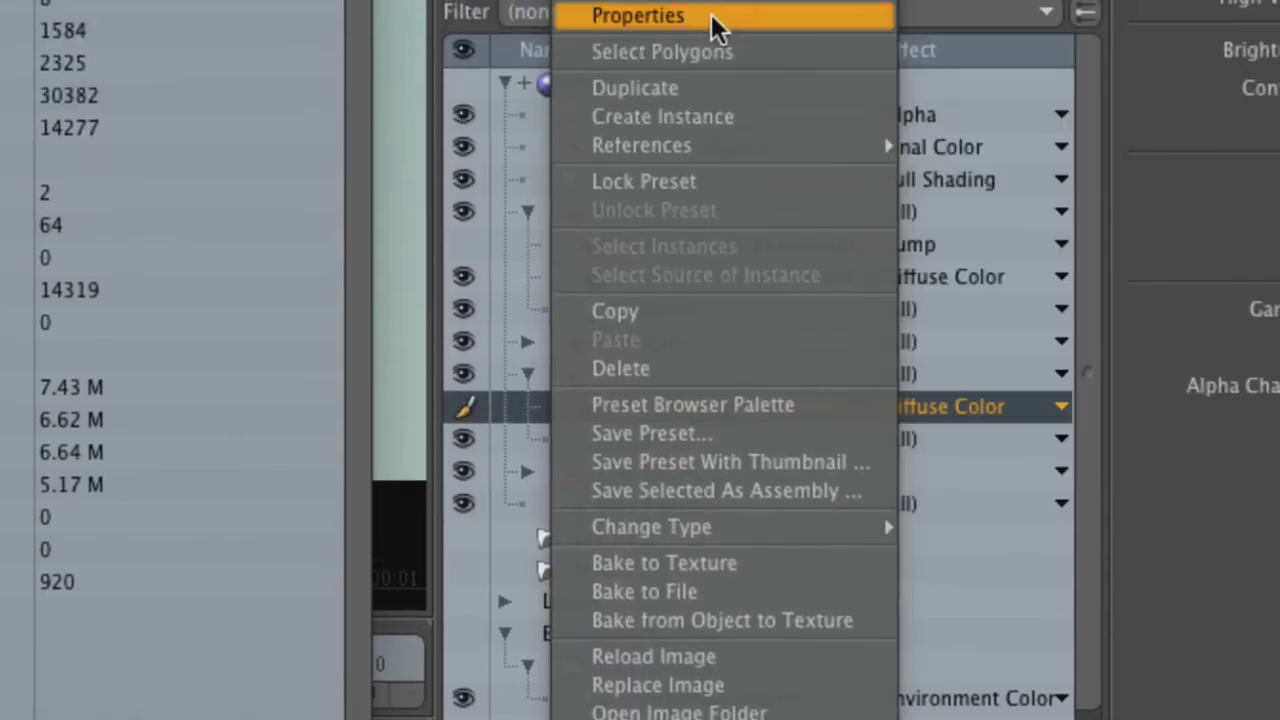
left_click(711, 89)
left_click(957, 405)
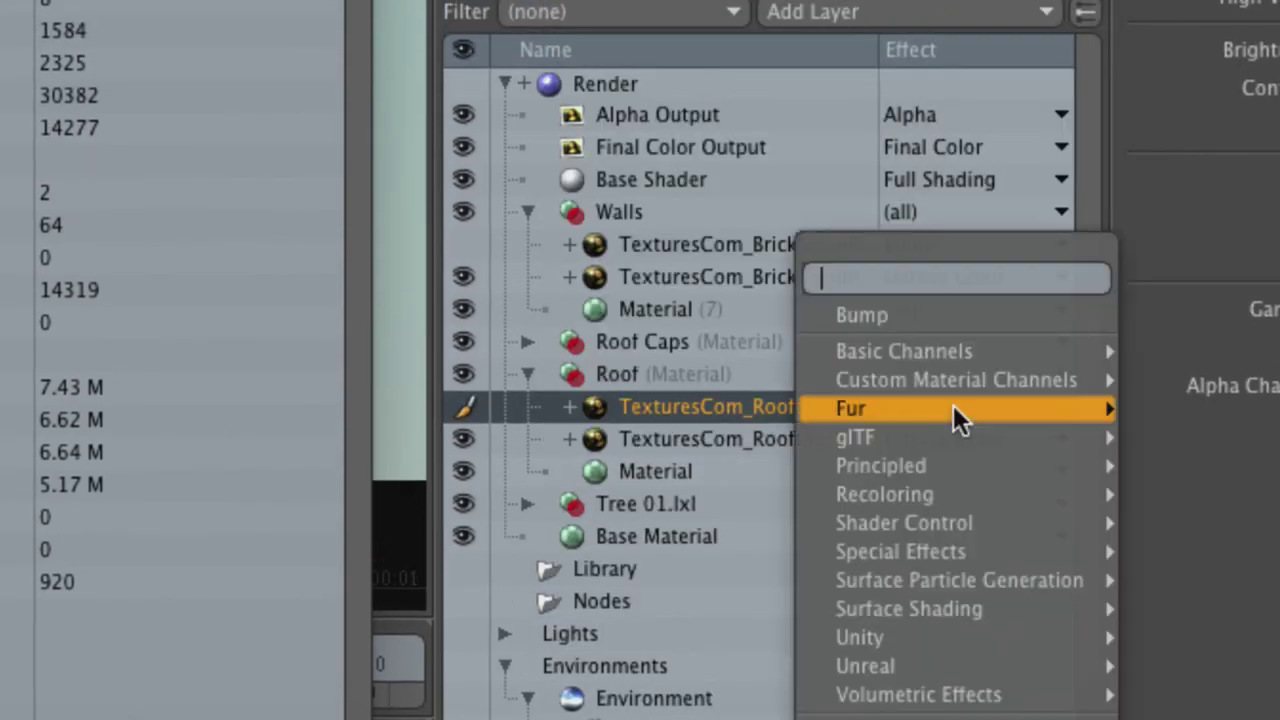
left_click(918, 320)
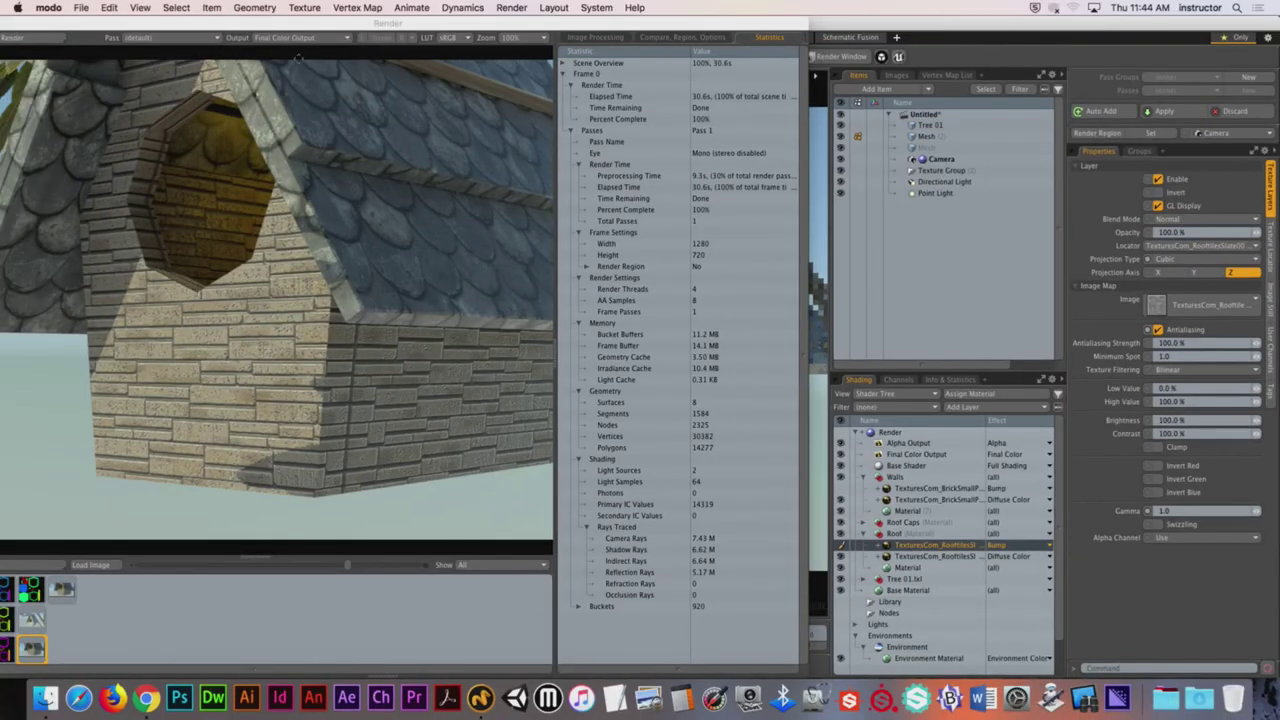
left_click_drag(298, 22, 698, 407)
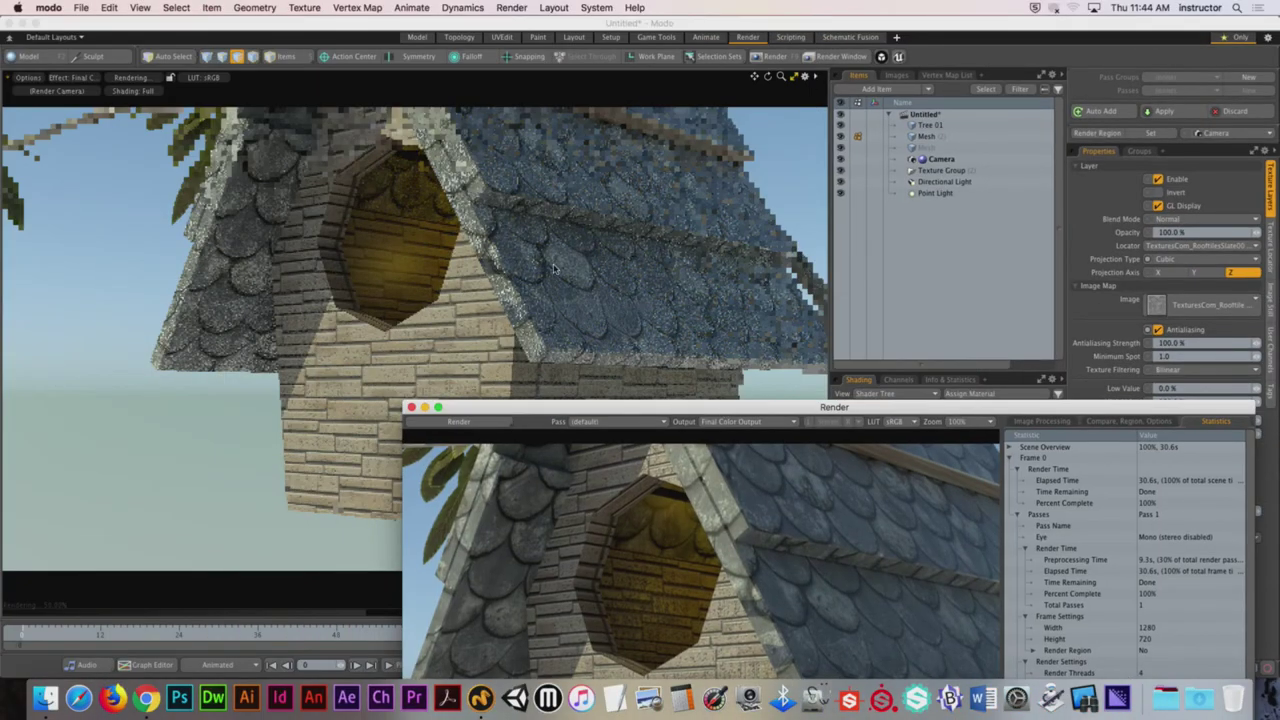
left_click_drag(664, 408, 452, 37)
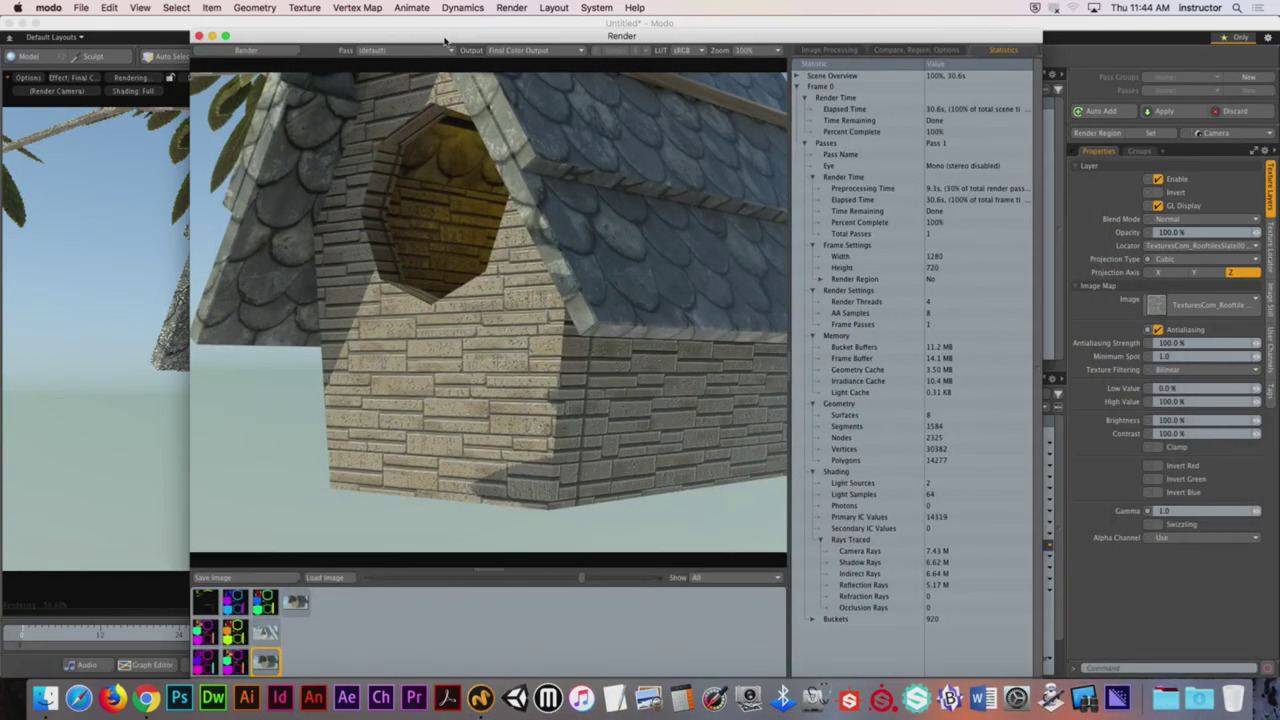
Step: Render the birdhouse, then compare the earlier 24.3 s render with the latest 31.7 s one
left_click(258, 52)
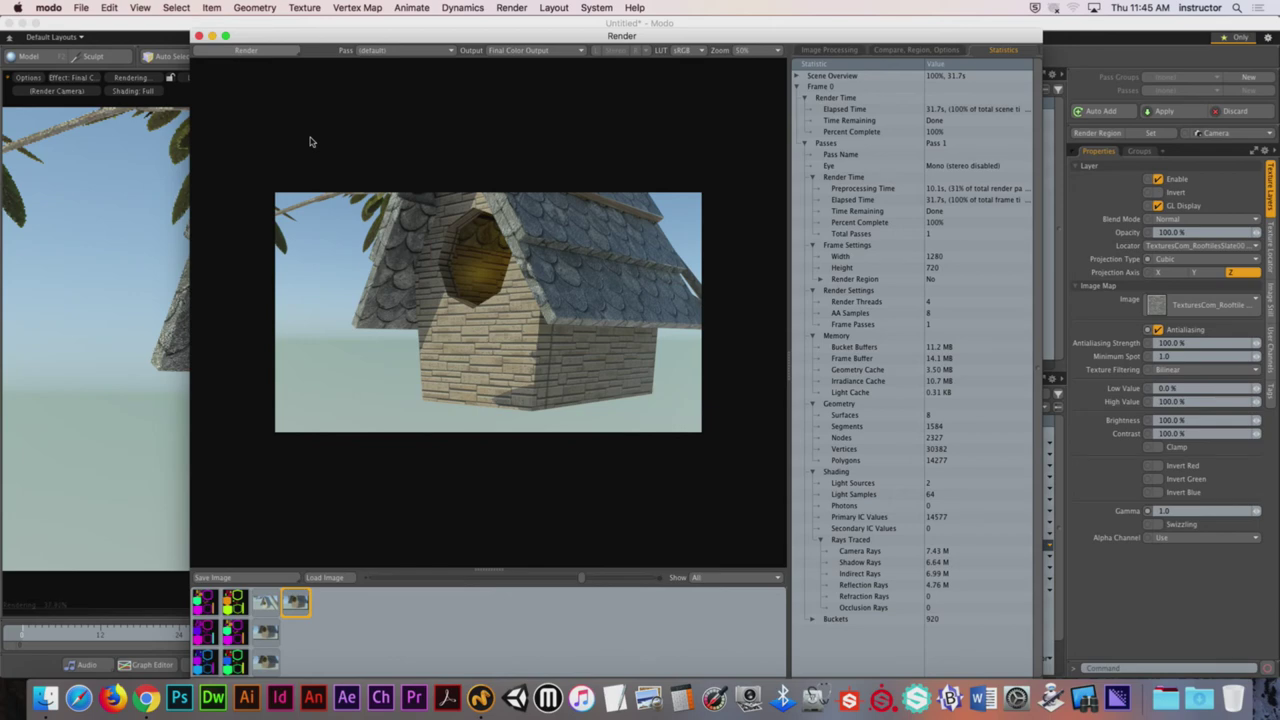
scroll(326, 188, "up", 1)
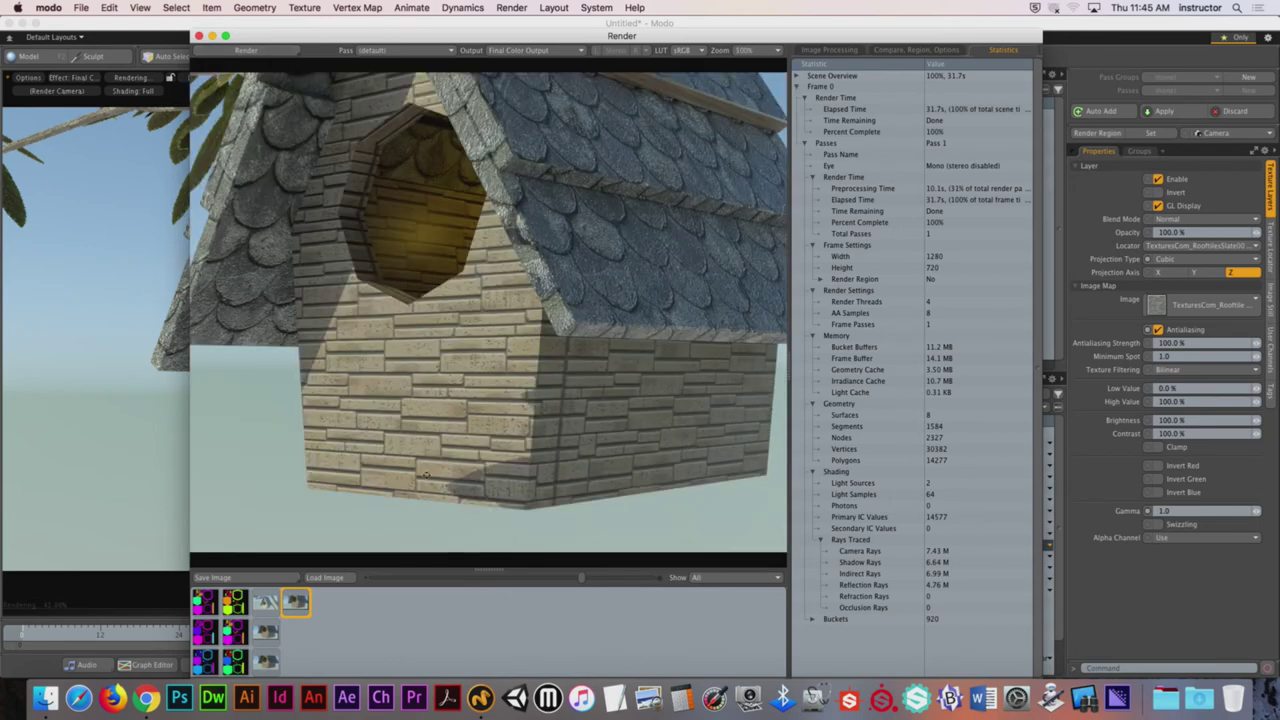
left_click(264, 663)
left_click(296, 601)
Step: In Chrome's Birdhouse - Warm-Up course, open House - Textures from Modules and scroll to Submission Guidelines
left_click(146, 698)
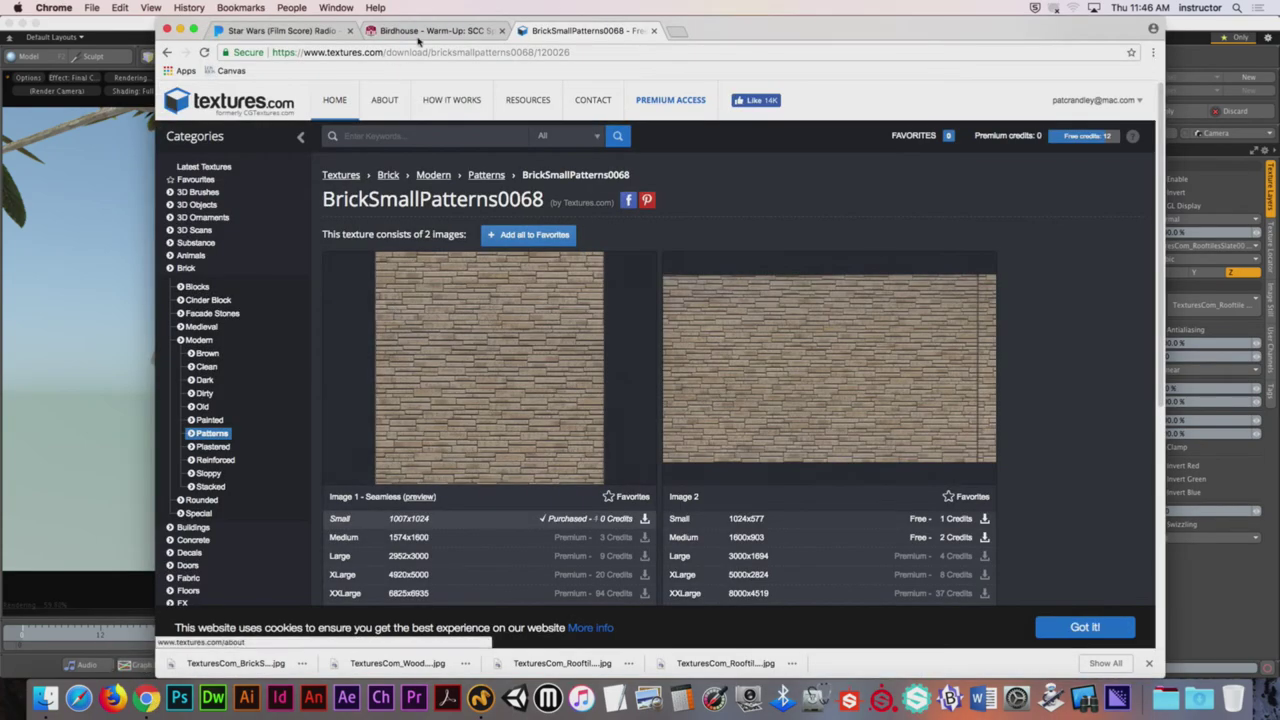
left_click(422, 31)
left_click(270, 218)
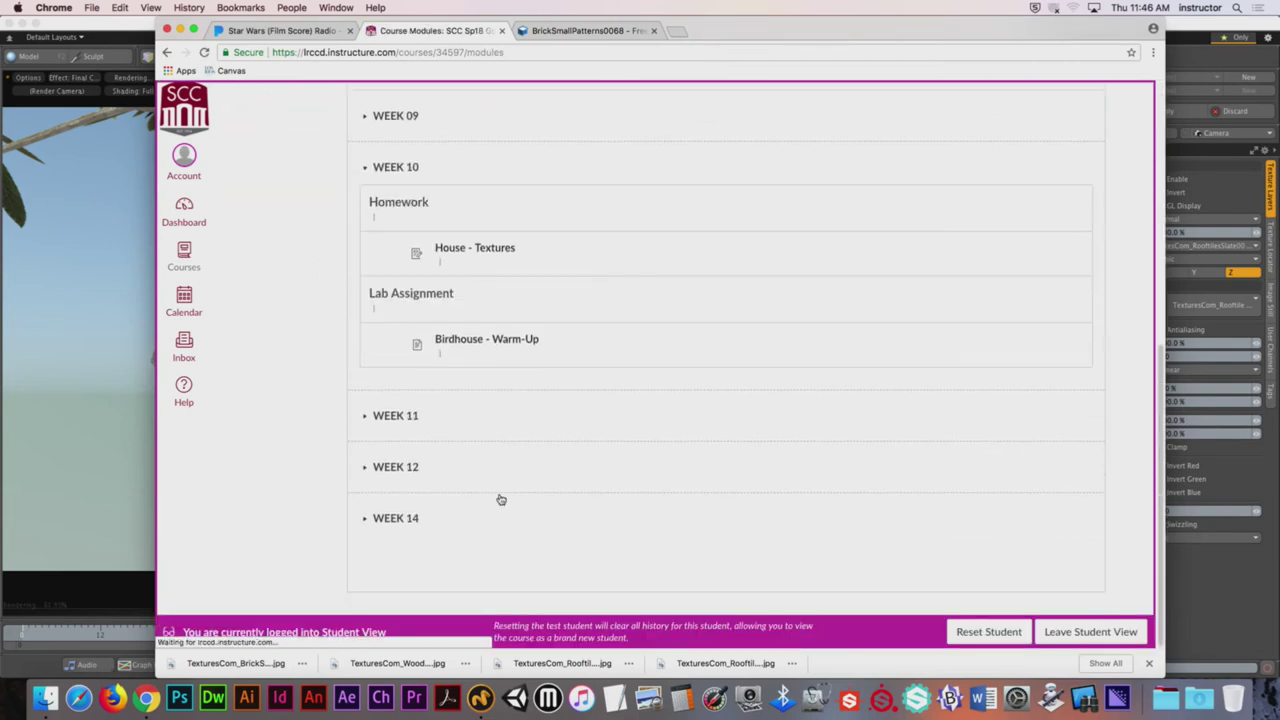
left_click(511, 269)
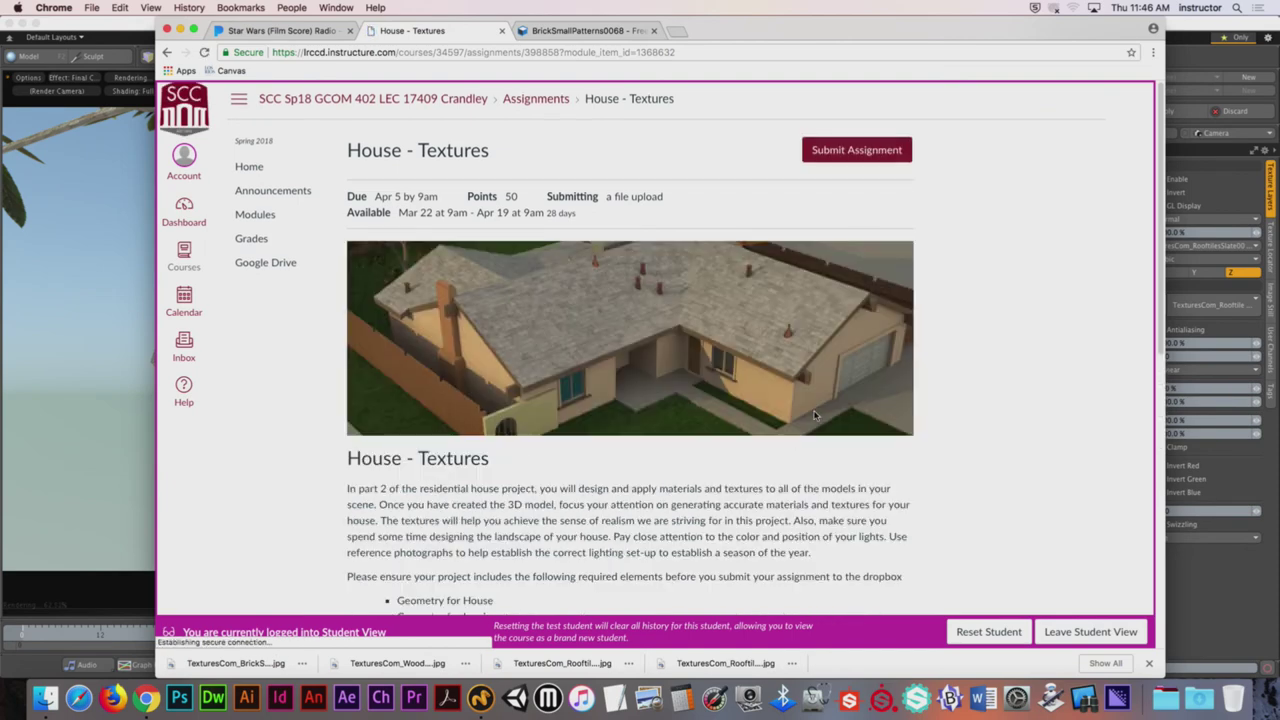
scroll(810, 417, "down", 5)
scroll(814, 416, "down", 5)
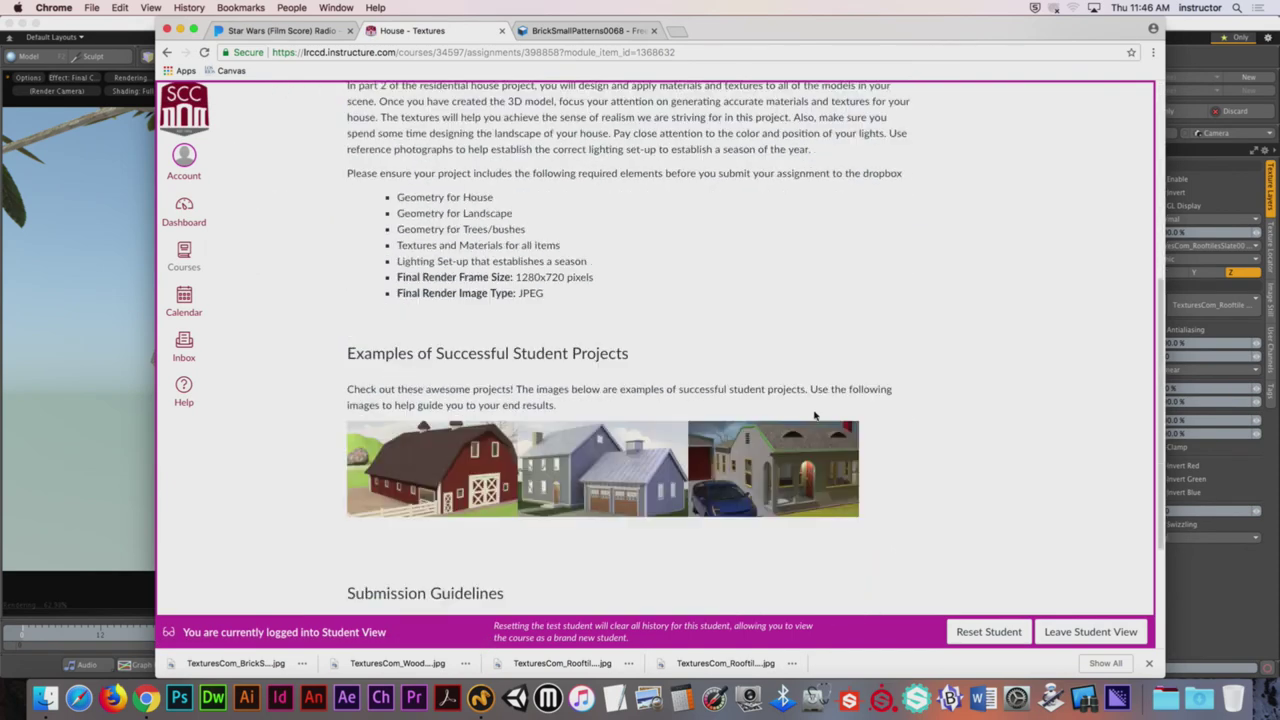